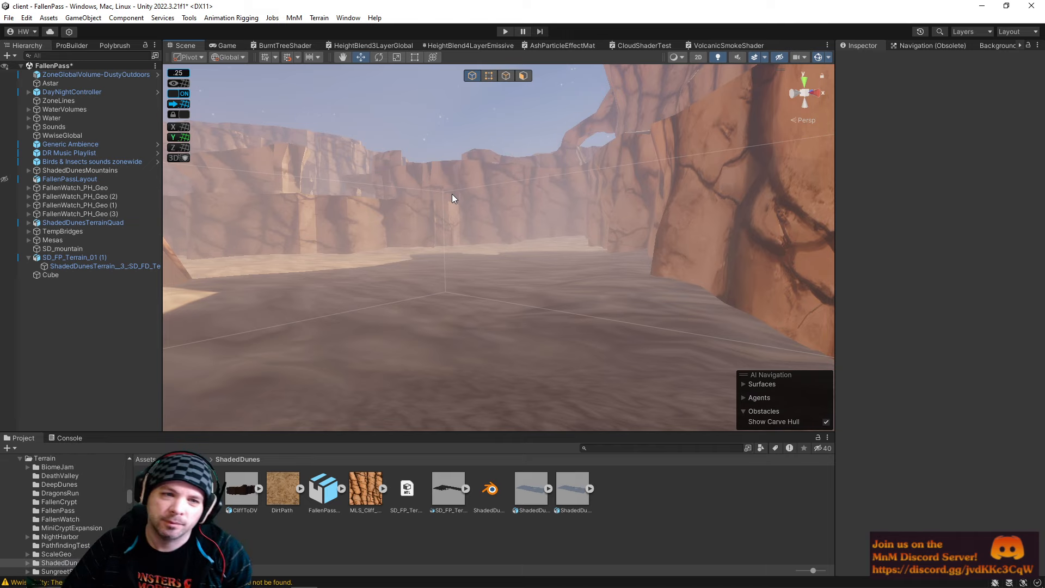
Examine the mesh of the arch rock in Cube (168) and the sandy plateau with its sunken pits.
{"action": "right_click_drag", "start_coordinate": [465, 142], "coordinate": [682, 161]}
{"action": "left_click", "coordinate": [352, 148]}
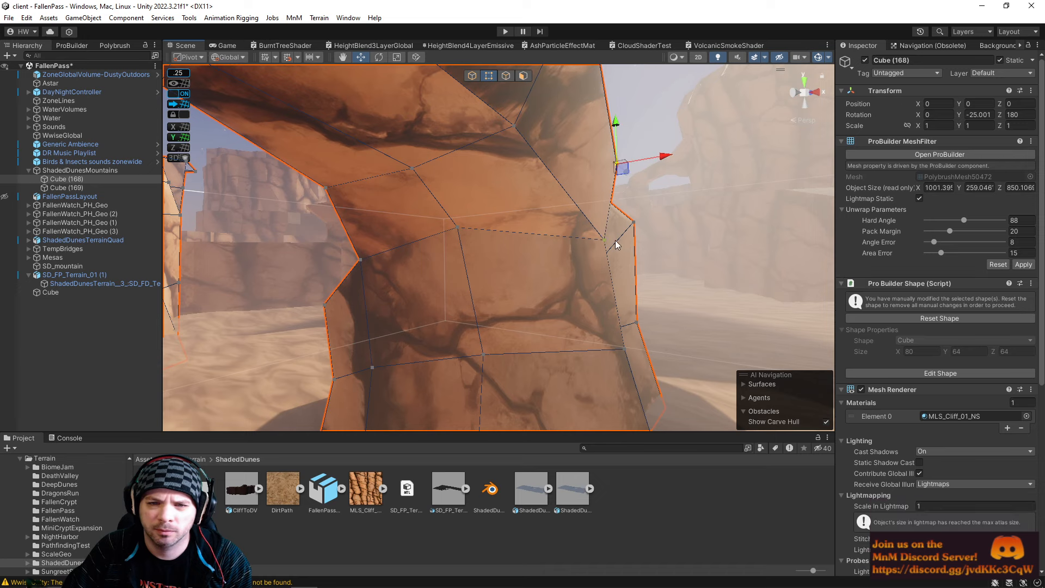
{"action": "right_click_drag", "start_coordinate": [682, 226], "coordinate": [790, 223]}
{"action": "left_click", "coordinate": [597, 139]}
{"action": "mouse_move", "coordinate": [642, 187]}
{"action": "right_mouse_down"}
{"action": "mouse_move", "coordinate": [338, 210]}
{"action": "mouse_move", "coordinate": [271, 259]}
{"action": "mouse_move", "coordinate": [640, 183]}
{"action": "right_mouse_up"}
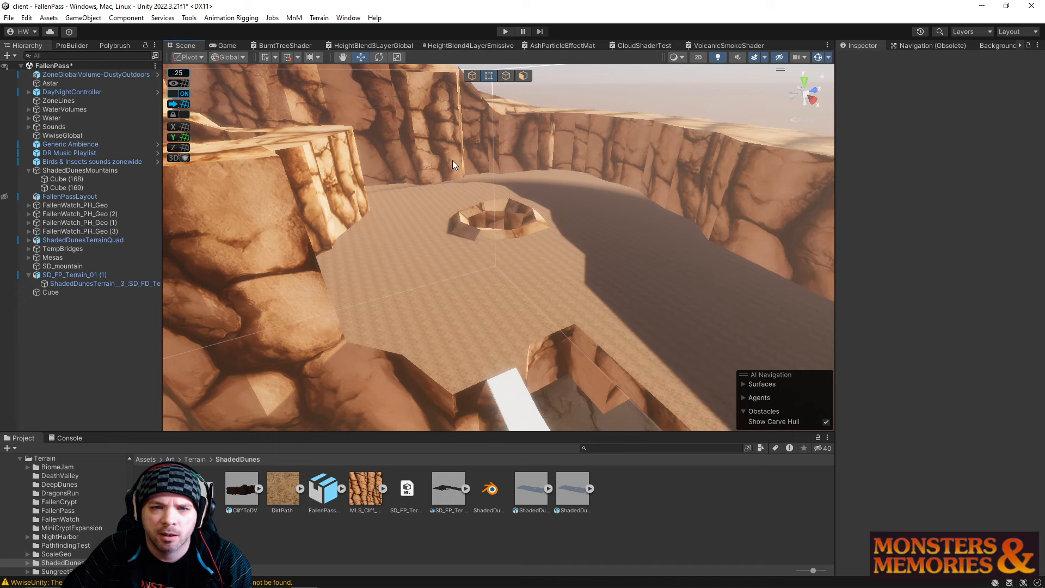
{"action": "right_click_drag", "start_coordinate": [453, 160], "coordinate": [637, 222]}
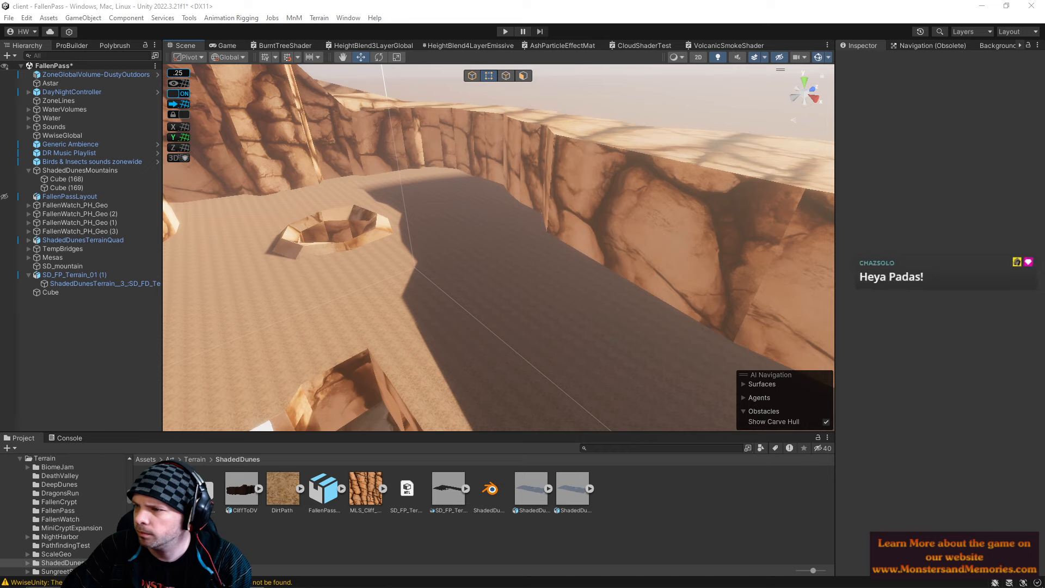
{"action": "mouse_move", "coordinate": [409, 584]}
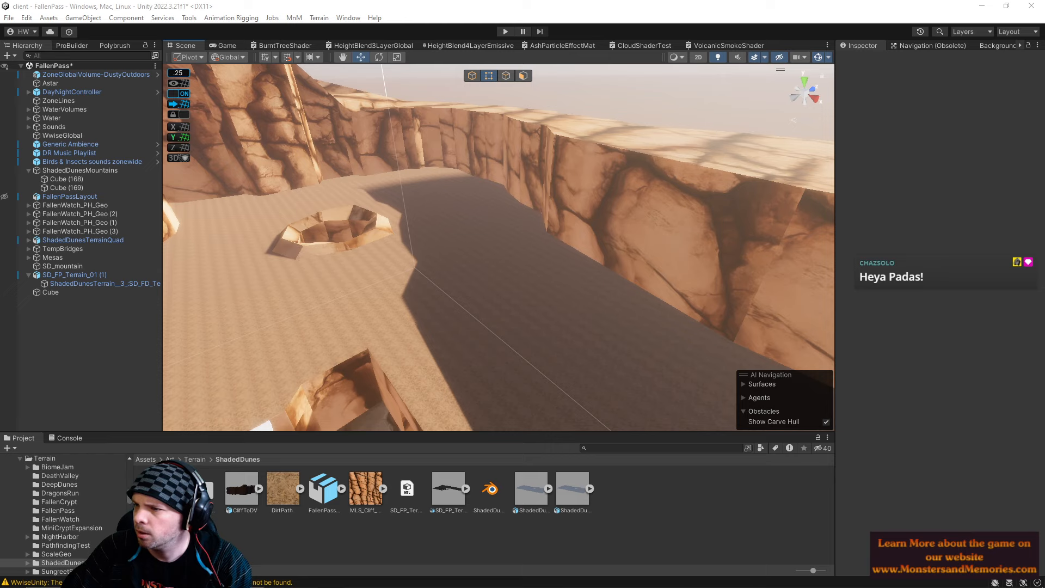
{"action": "mouse_move", "coordinate": [249, 578]}
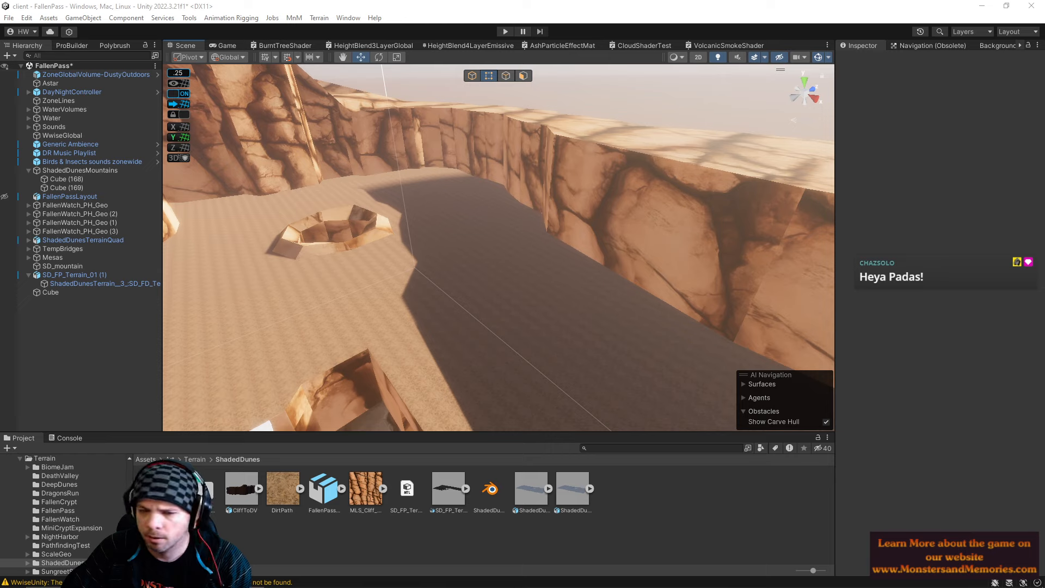
{"action": "mouse_move", "coordinate": [348, 581]}
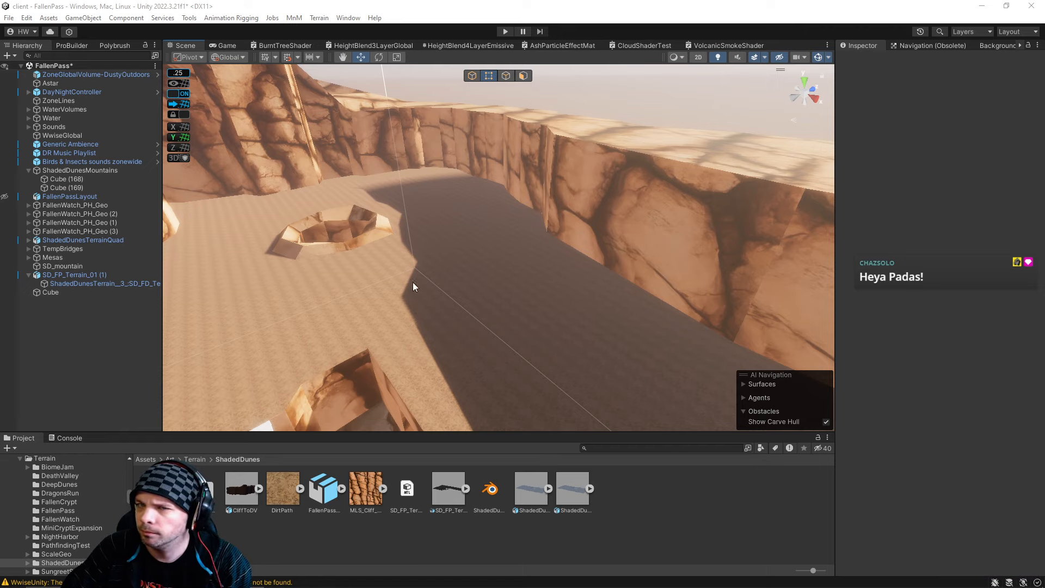
Examine the plateau rim, the cliff walls along the canyon and the mesh layout of Cube (169).
{"action": "right_click_drag", "start_coordinate": [413, 286], "coordinate": [672, 286]}
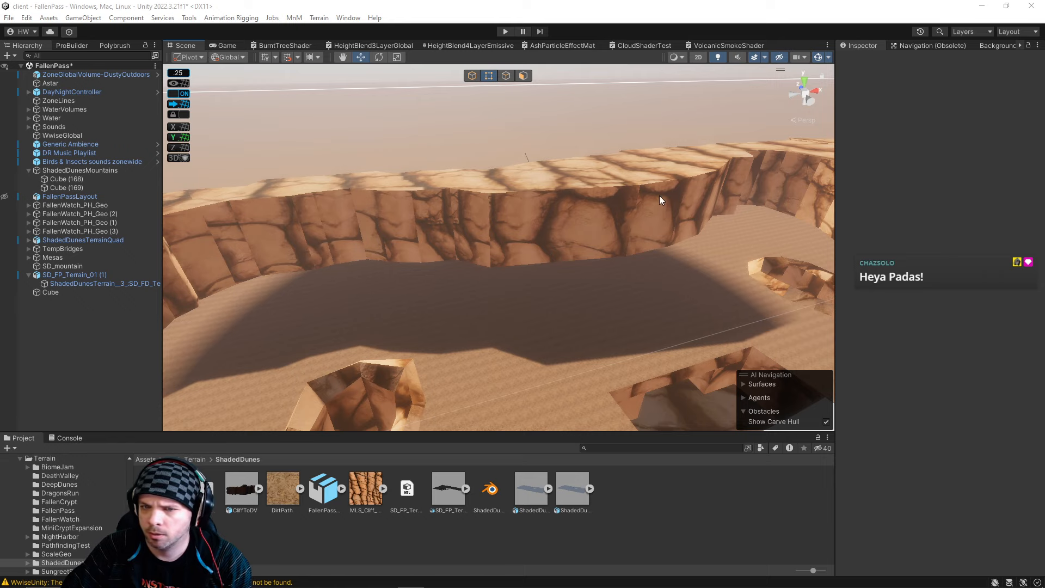
{"action": "right_click_drag", "start_coordinate": [648, 324], "coordinate": [563, 146]}
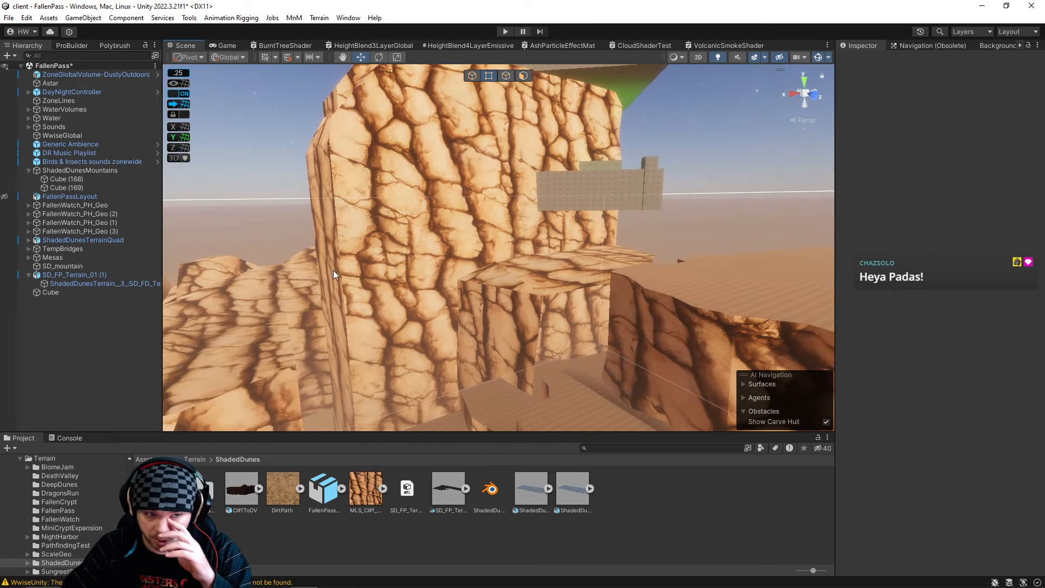
{"action": "right_click_drag", "start_coordinate": [458, 311], "coordinate": [816, 275]}
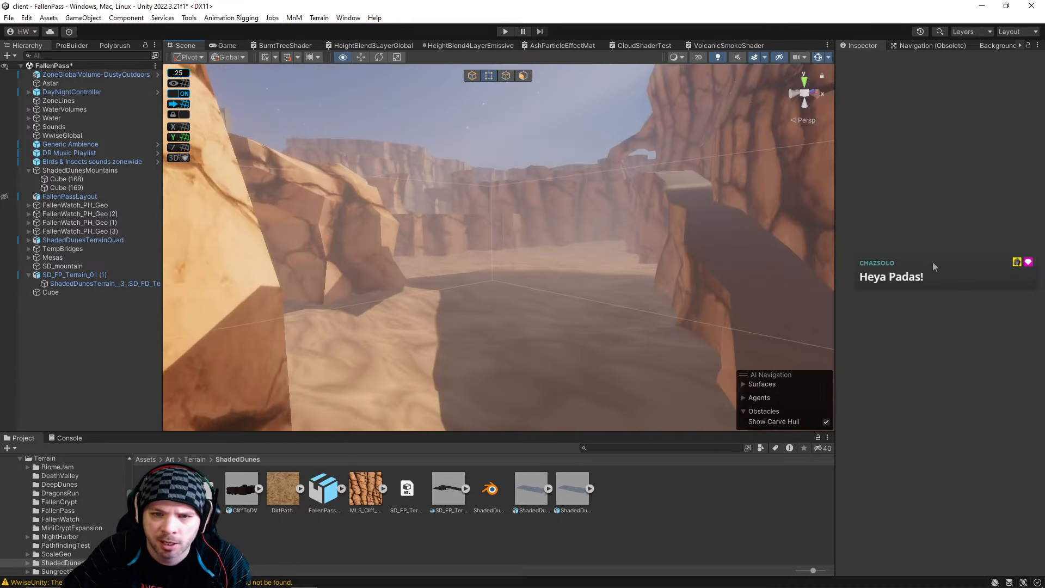
{"action": "right_click_drag", "start_coordinate": [949, 260], "coordinate": [239, 170]}
{"action": "left_click", "coordinate": [495, 195]}
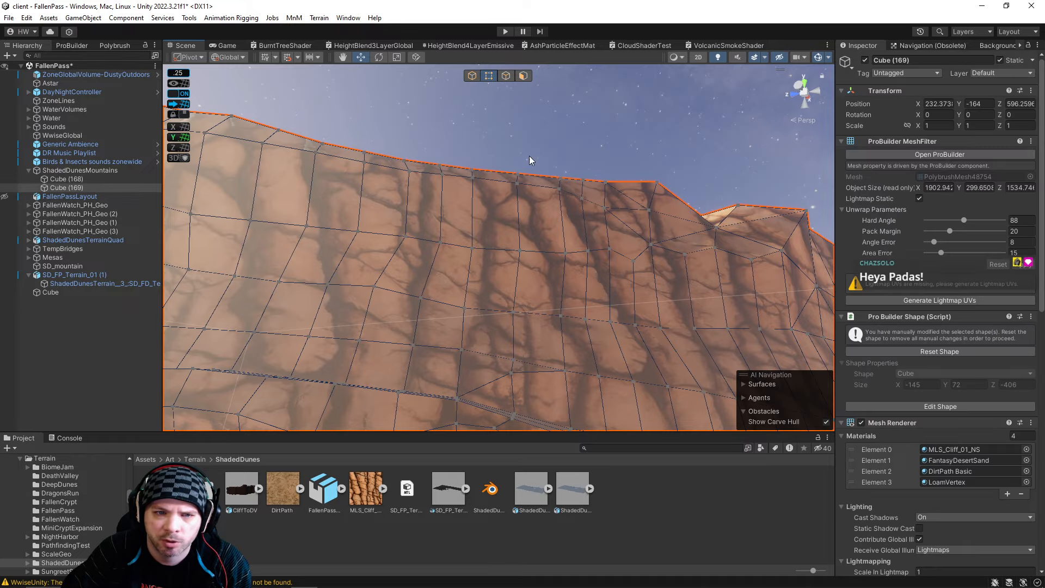
{"action": "left_click", "coordinate": [556, 153]}
{"action": "right_click_drag", "start_coordinate": [564, 155], "coordinate": [577, 229]}
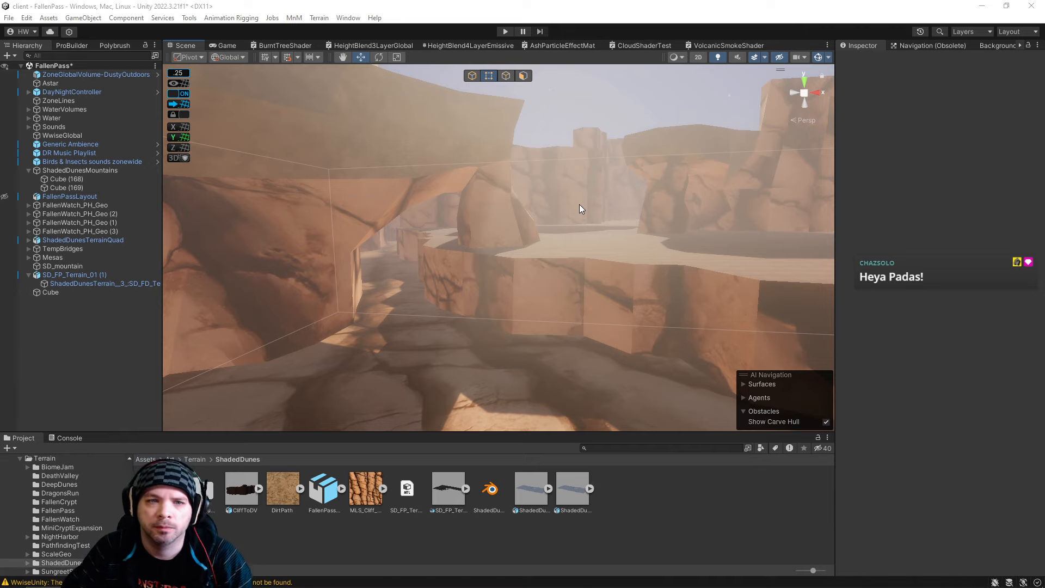
Select the faces of the tall rock column in Cube (169) using face selection, from its base to its top.
{"action": "right_click_drag", "start_coordinate": [579, 206], "coordinate": [520, 81]}
{"action": "key", "text": "w"}
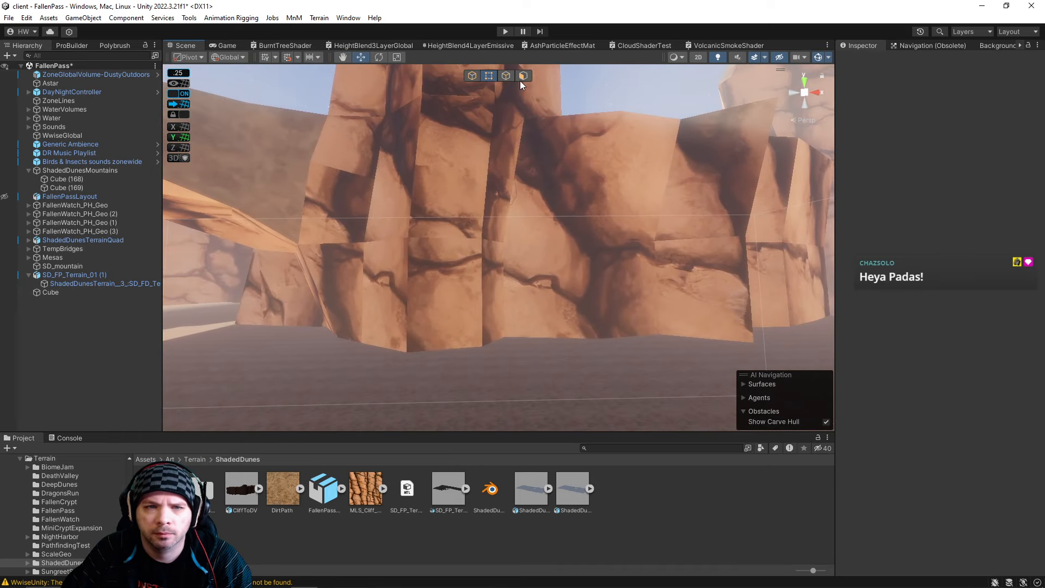
{"action": "left_click", "coordinate": [489, 271]}
{"action": "left_click", "coordinate": [474, 245], "text": "shift"}
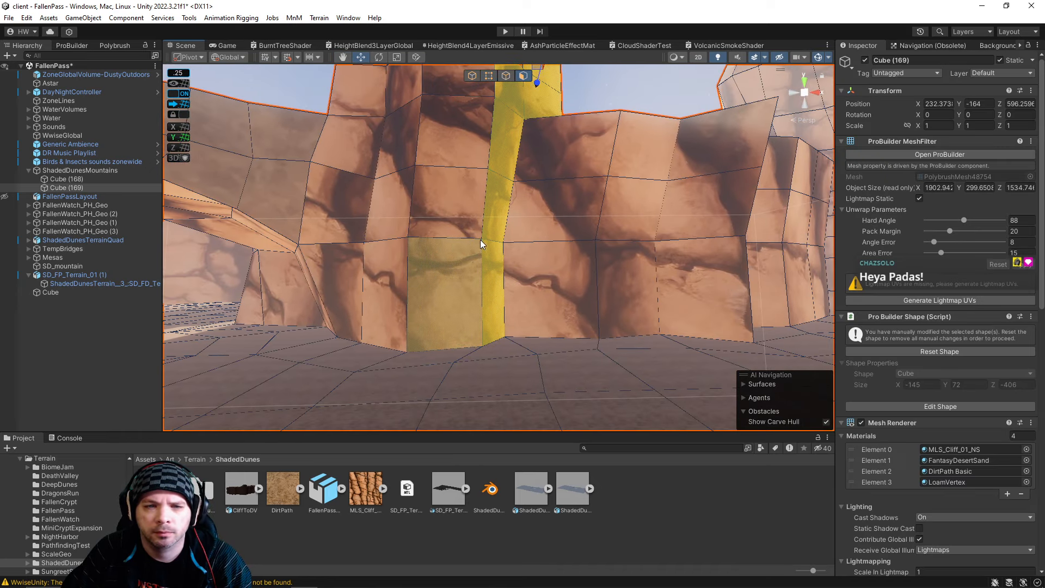
{"action": "left_click", "coordinate": [383, 263], "text": "shift"}
{"action": "double_click", "coordinate": [384, 263], "text": "shift"}
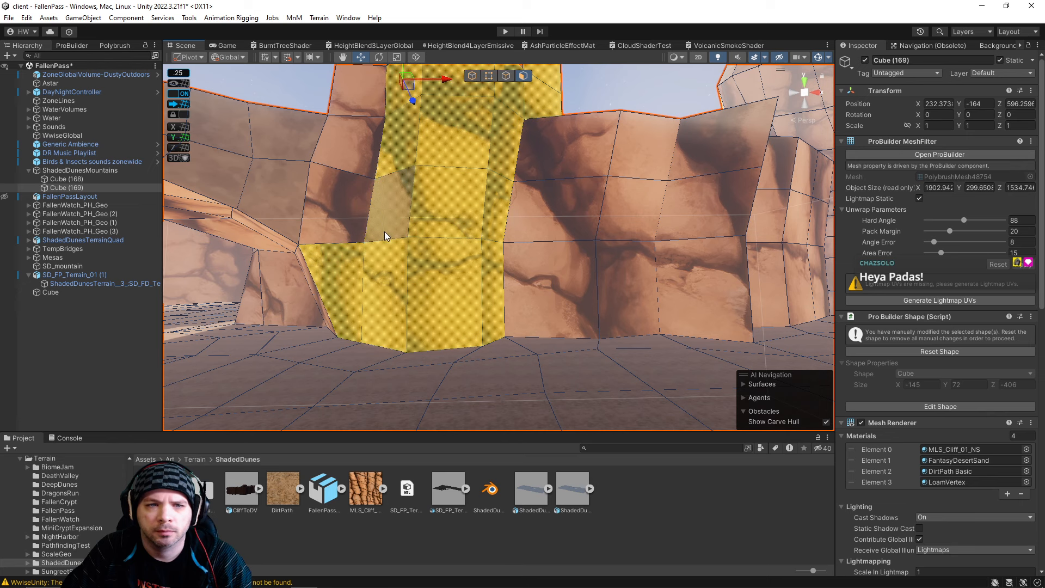
{"action": "scroll", "coordinate": [370, 145], "scroll_direction": "down", "scroll_amount": 3}
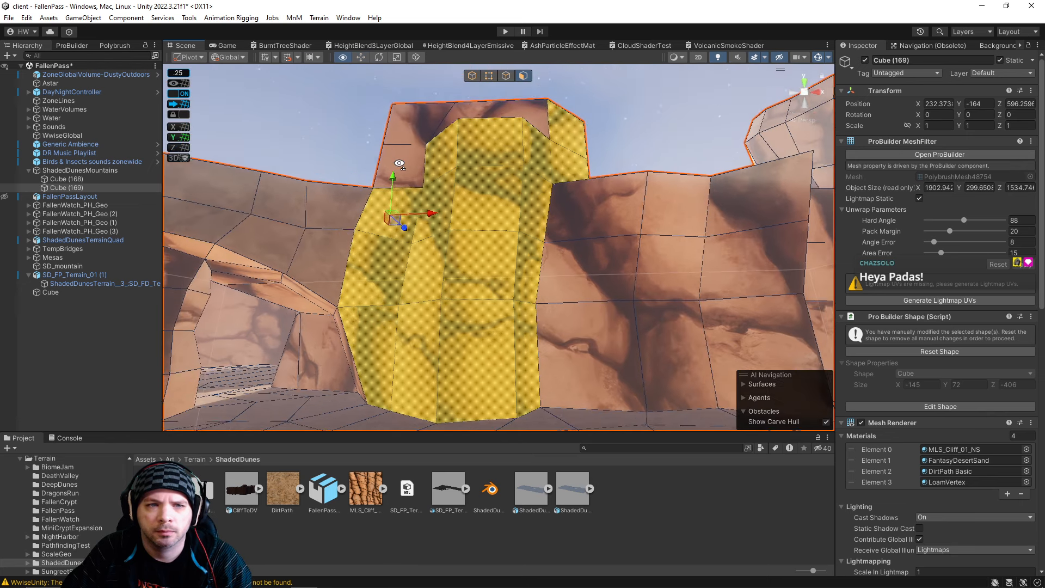
{"action": "left_click", "coordinate": [442, 139], "text": "shift"}
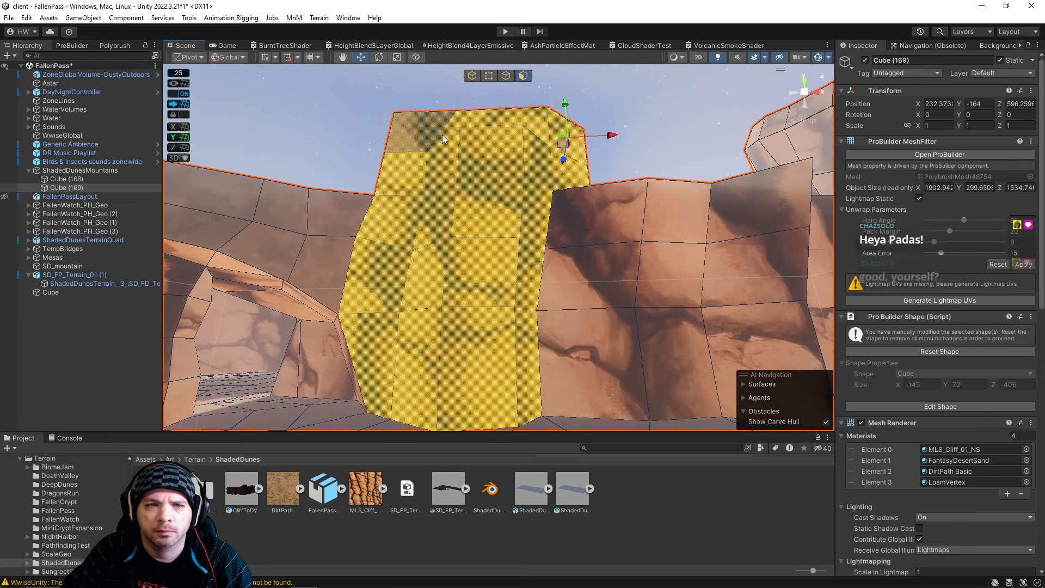
{"action": "scroll", "coordinate": [493, 196], "scroll_direction": "down", "scroll_amount": 5}
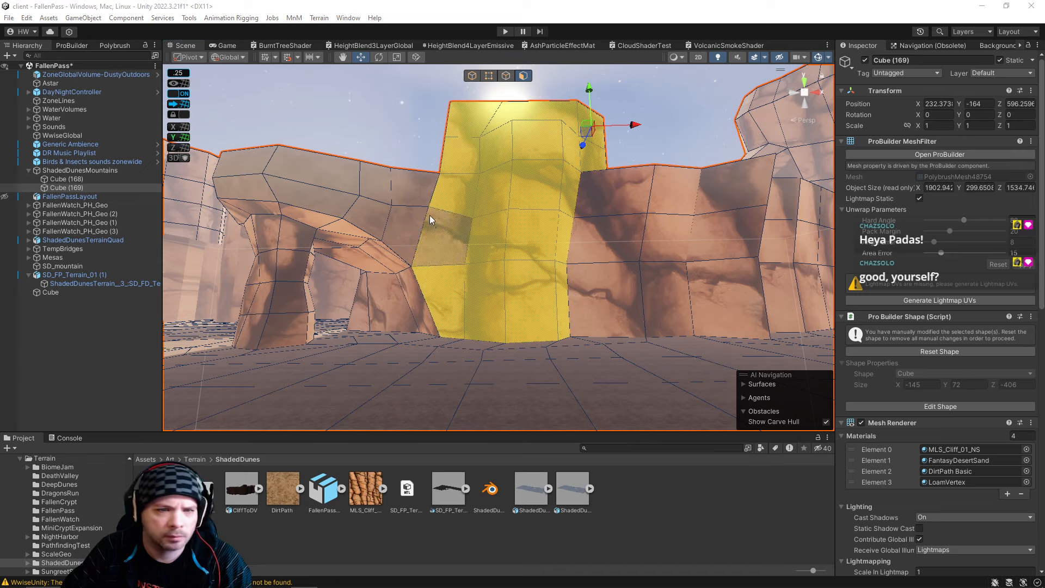
Try selecting connected face groups on the upper canyon wall of Cube (169), and clear the selection.
{"action": "left_click", "coordinate": [370, 215]}
{"action": "mouse_move", "coordinate": [371, 216]}
{"action": "right_mouse_down"}
{"action": "mouse_move", "coordinate": [408, 206]}
{"action": "mouse_move", "coordinate": [310, 231]}
{"action": "mouse_move", "coordinate": [299, 252]}
{"action": "mouse_move", "coordinate": [378, 217]}
{"action": "right_mouse_up"}
{"action": "key", "text": "w"}
{"action": "key", "text": "s"}
{"action": "double_click", "coordinate": [389, 213], "text": "shift"}
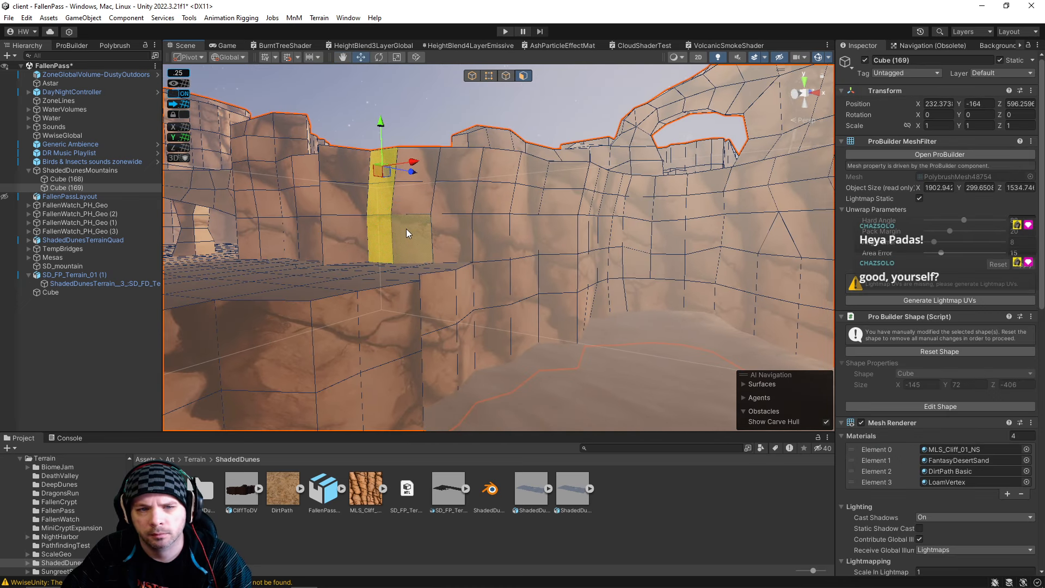
{"action": "left_click", "coordinate": [531, 235]}
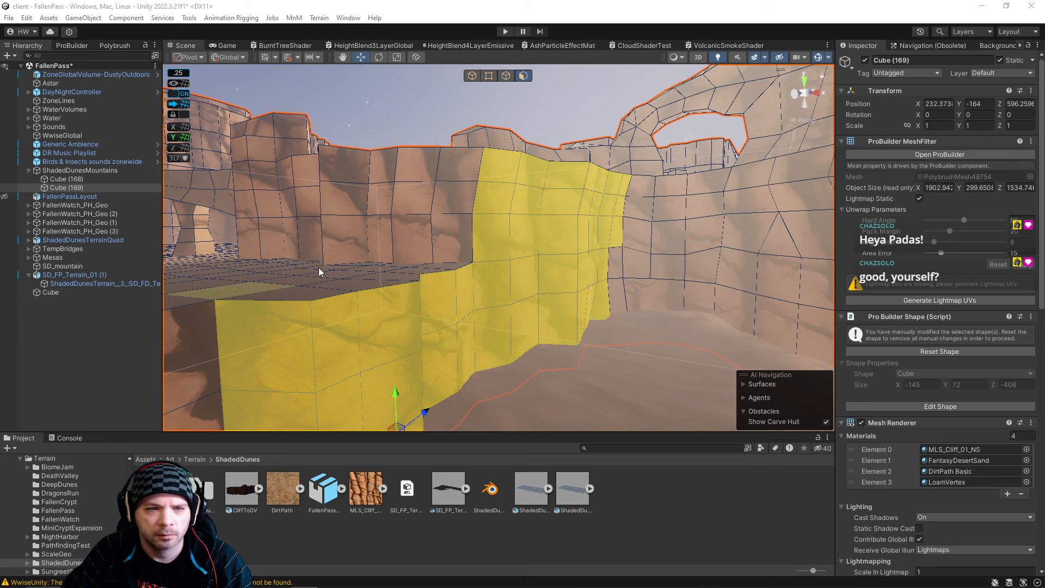
{"action": "left_click", "coordinate": [420, 235]}
{"action": "double_click", "coordinate": [435, 227], "text": "shift"}
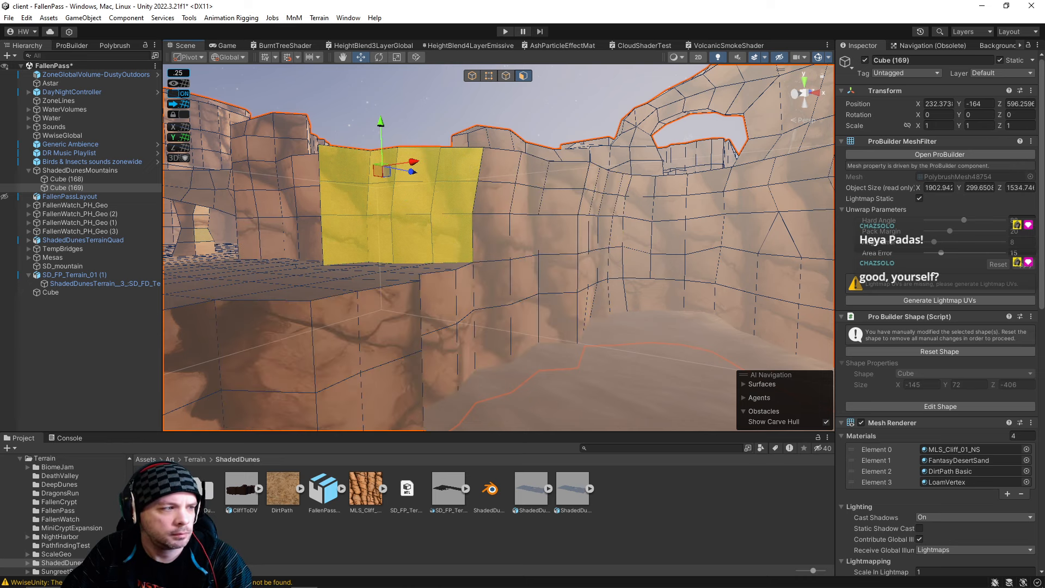
{"action": "left_click", "coordinate": [309, 92]}
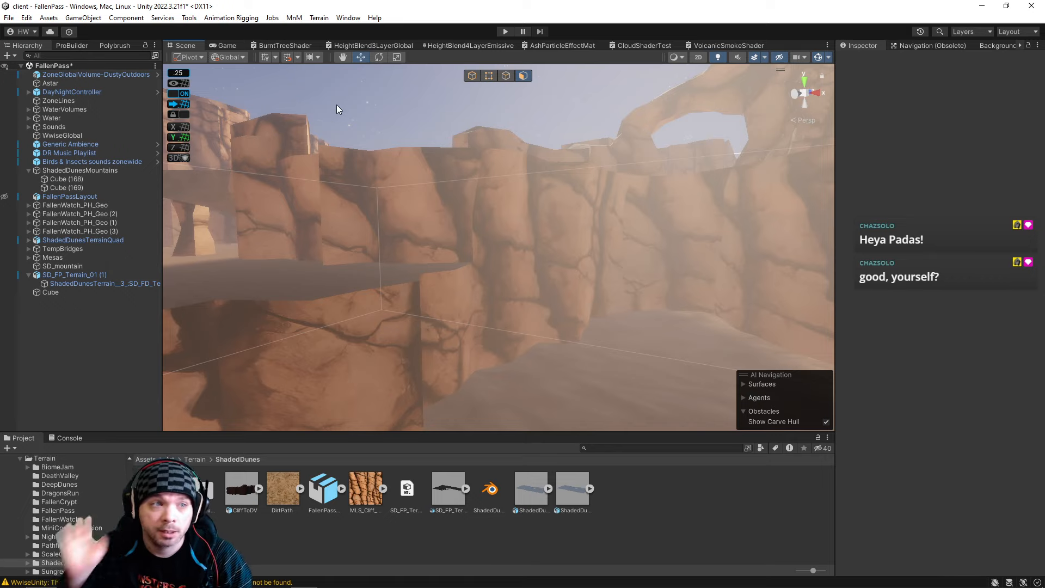
Select a single face low on the canyon wall of Cube (168), near the sand.
{"action": "right_click_drag", "start_coordinate": [381, 104], "coordinate": [605, 243]}
{"action": "left_click", "coordinate": [605, 235]}
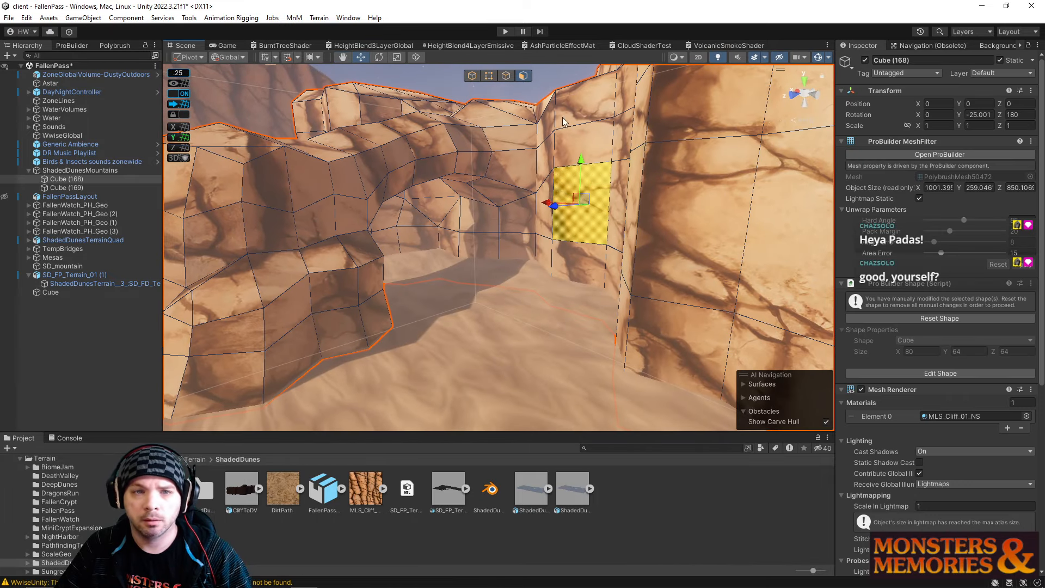
{"action": "left_click_drag", "start_coordinate": [552, 205], "coordinate": [547, 286]}
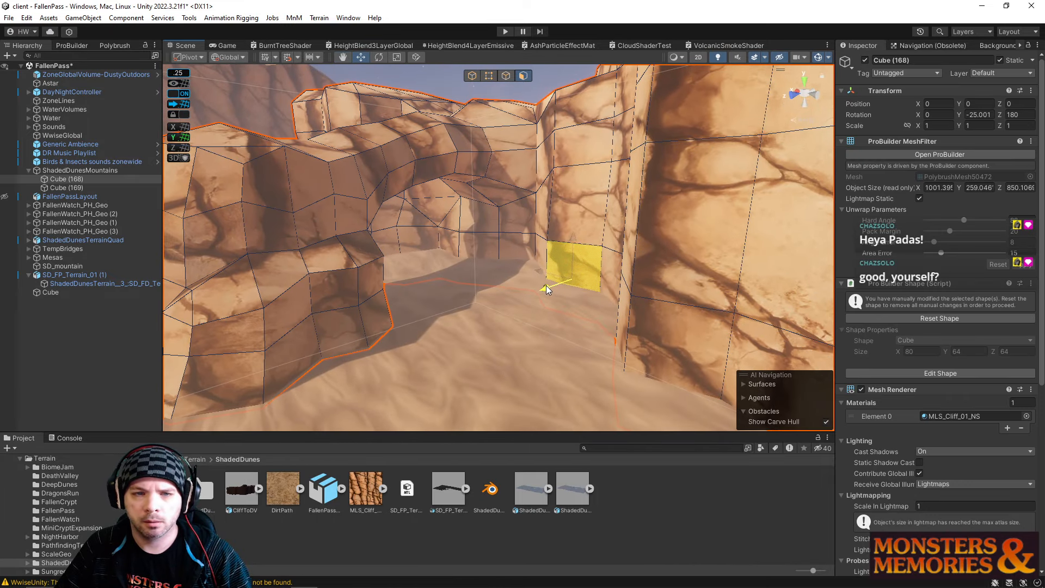
Select the ShadedDunesTerrain mesh and examine its outline against the zone bounds, the surrounding dunes and the distant rock formations.
{"action": "right_click_drag", "start_coordinate": [554, 224], "coordinate": [717, 292]}
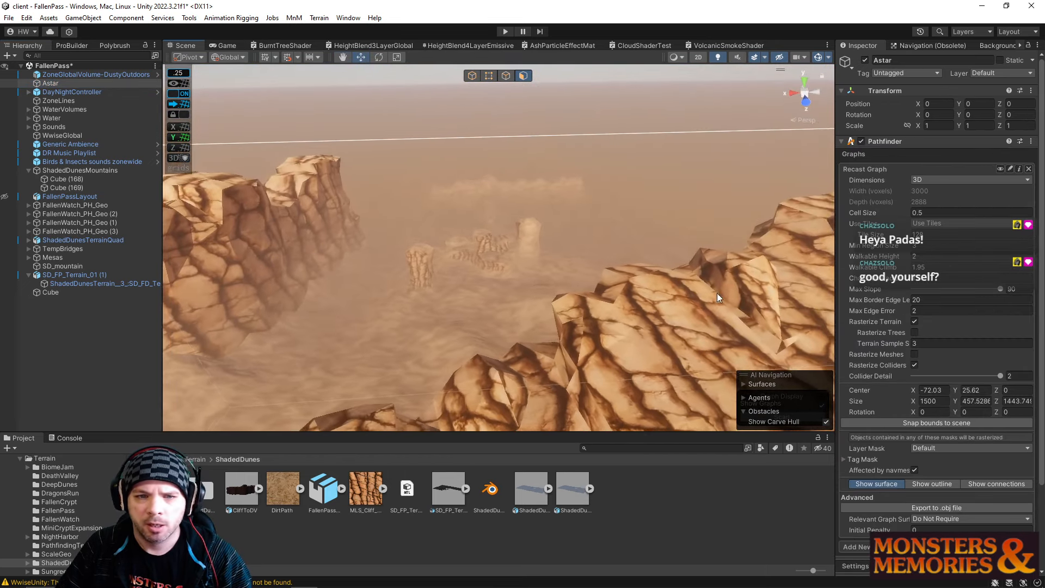
{"action": "left_click", "coordinate": [507, 296]}
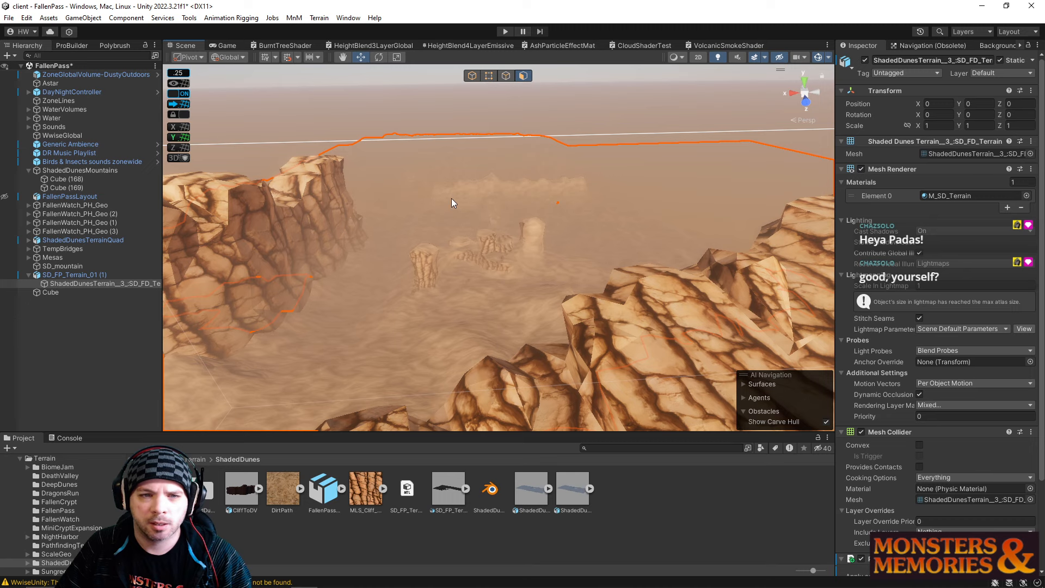
{"action": "right_click_drag", "start_coordinate": [452, 203], "coordinate": [27, 230]}
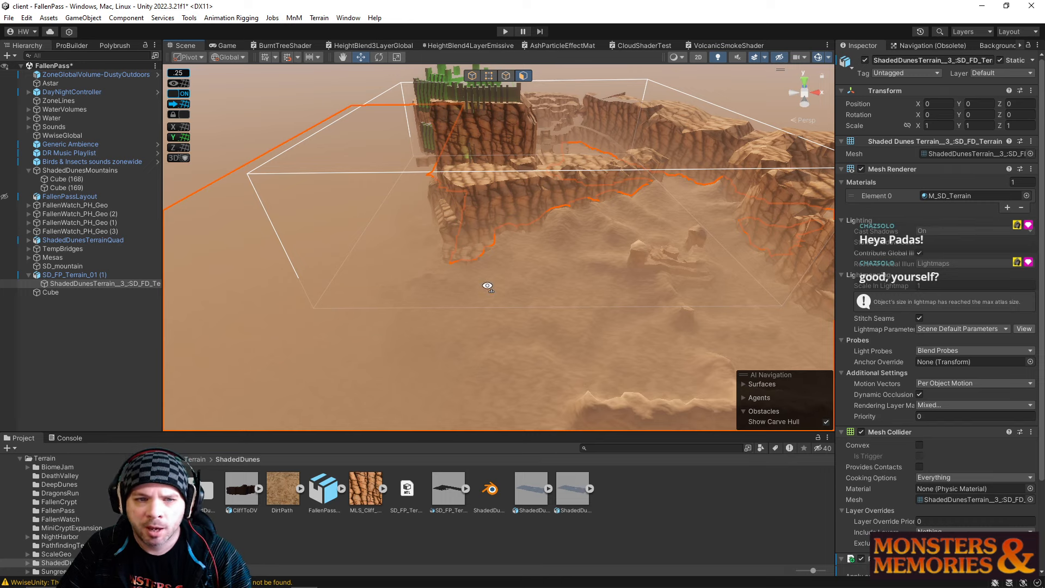
{"action": "right_click_drag", "start_coordinate": [487, 286], "coordinate": [530, 273]}
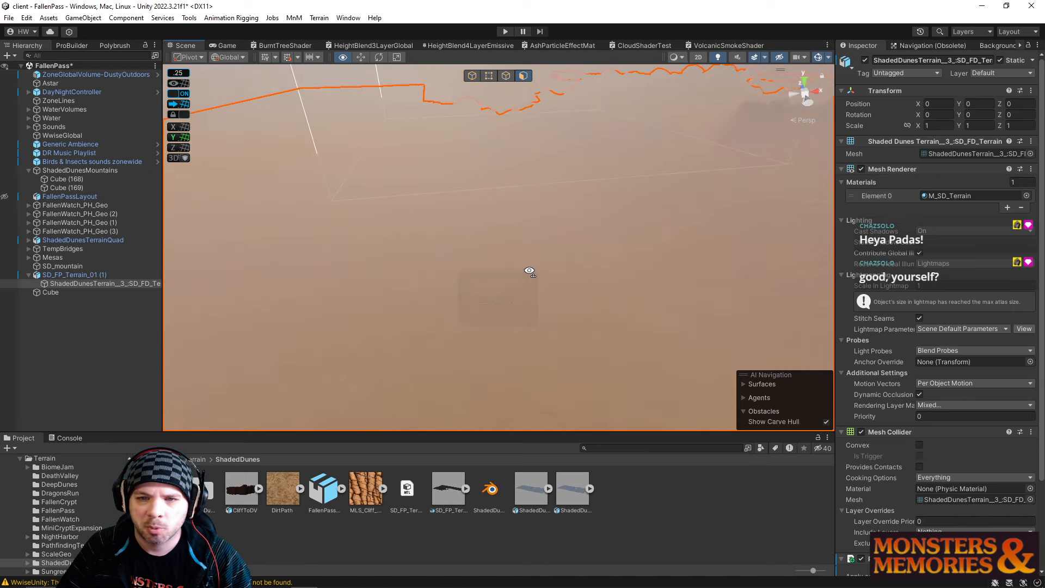
{"action": "right_click_drag", "start_coordinate": [462, 260], "coordinate": [497, 214]}
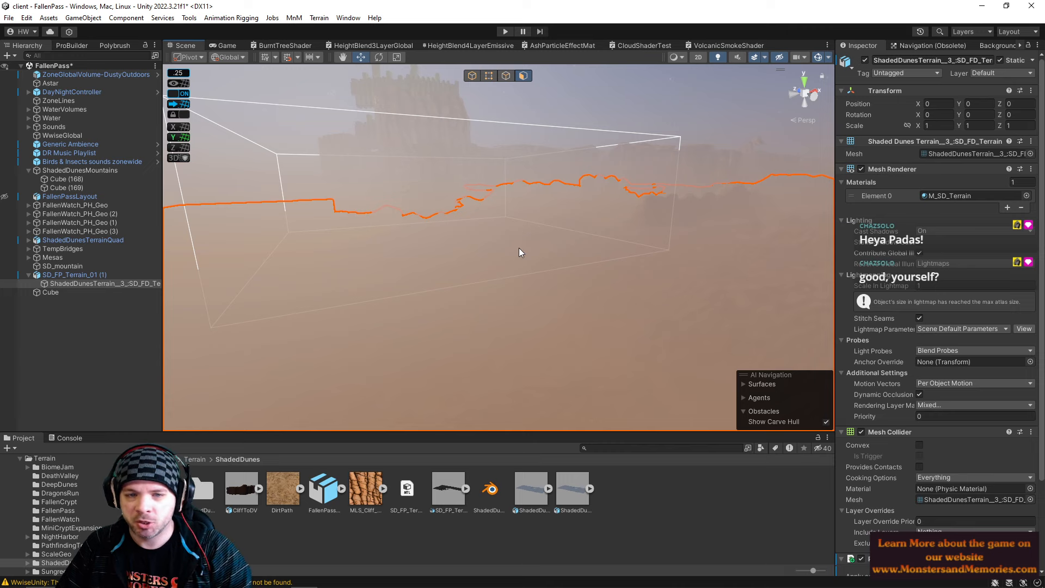
{"action": "right_click_drag", "start_coordinate": [517, 250], "coordinate": [540, 262]}
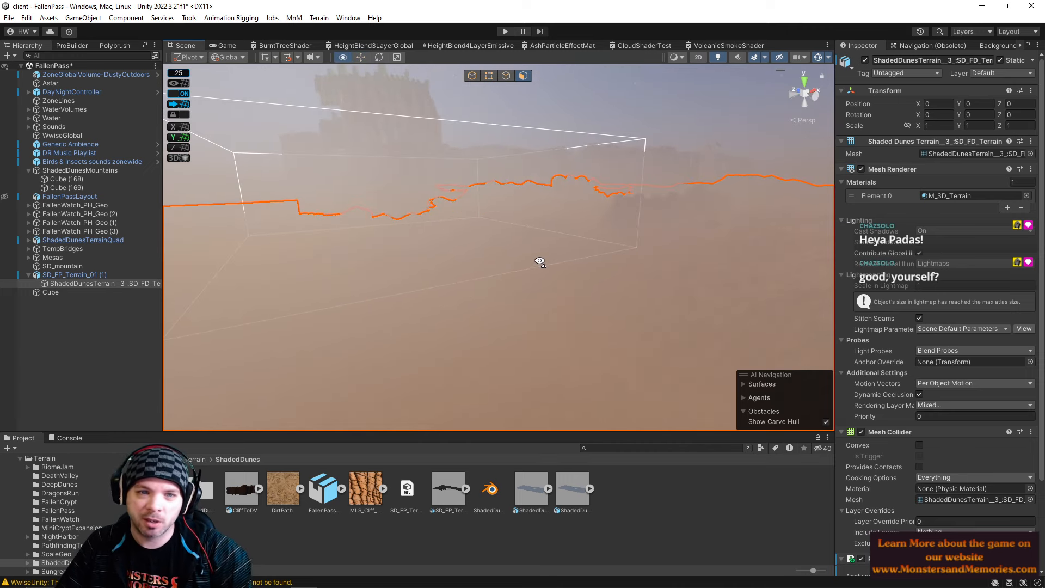
{"action": "right_click_drag", "start_coordinate": [536, 260], "coordinate": [563, 336]}
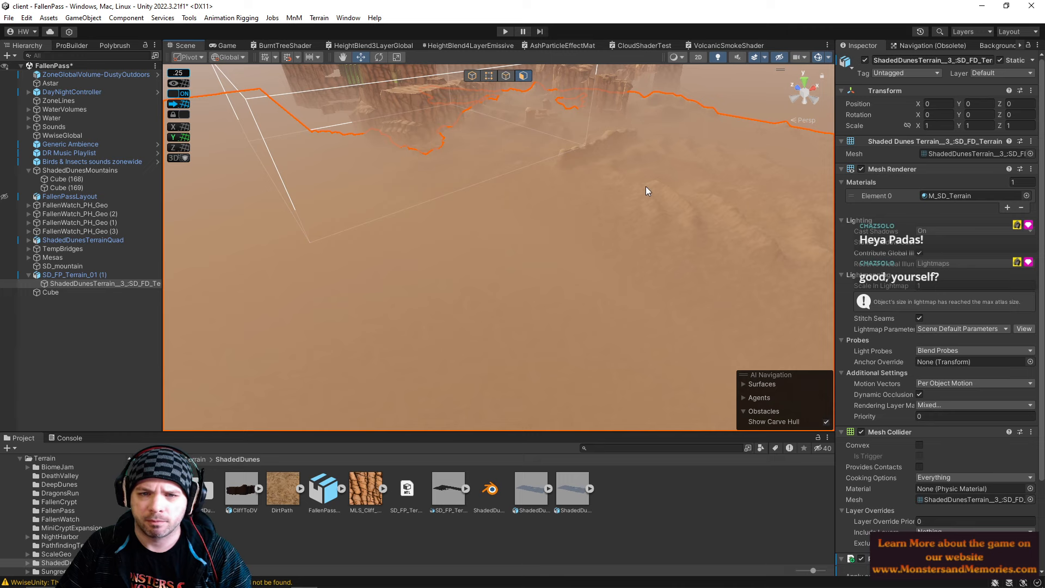
{"action": "right_click_drag", "start_coordinate": [669, 185], "coordinate": [650, 276]}
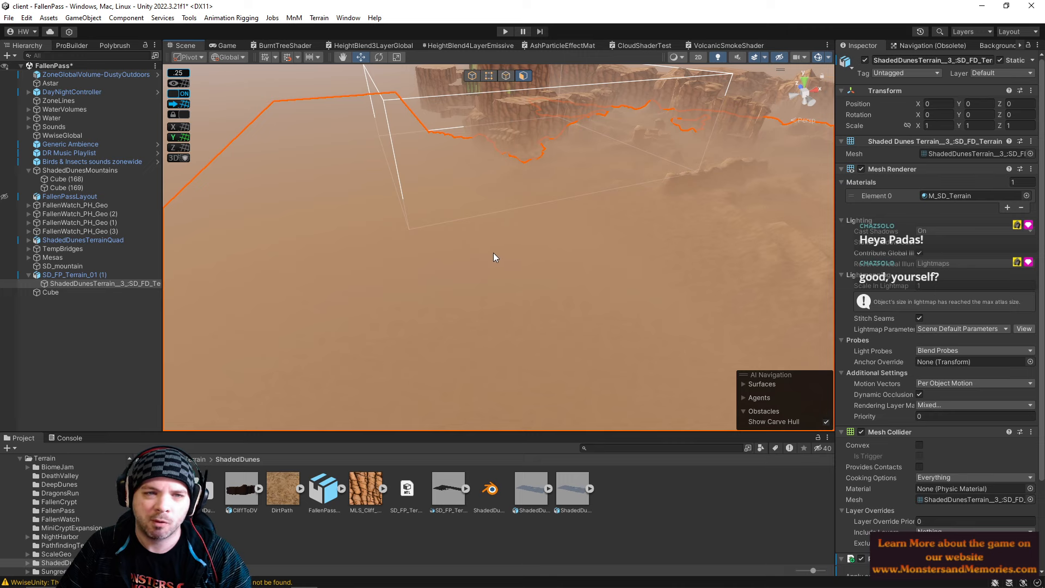
{"action": "right_click_drag", "start_coordinate": [493, 252], "coordinate": [376, 202]}
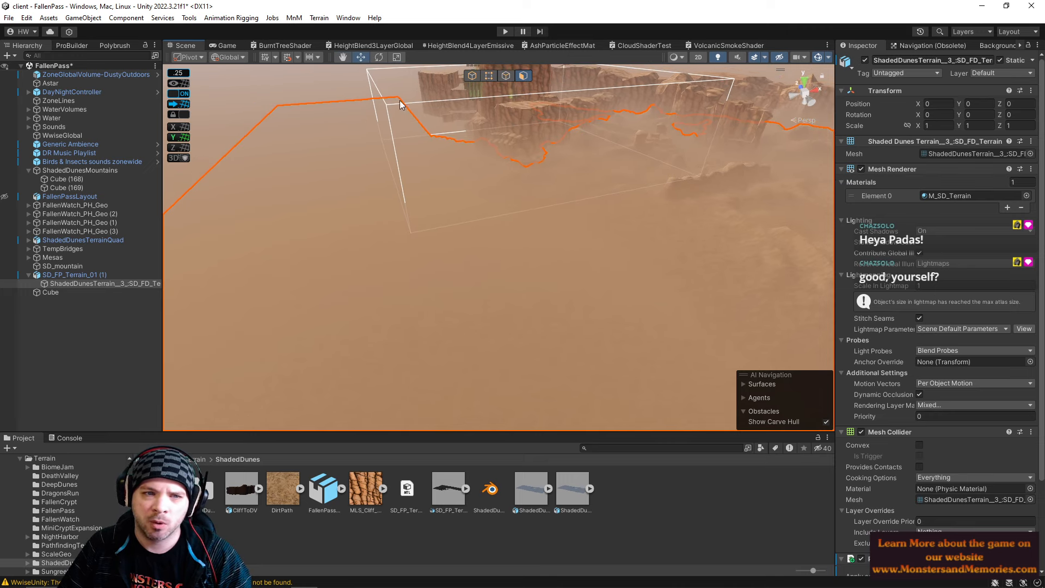
{"action": "right_click_drag", "start_coordinate": [526, 177], "coordinate": [312, 142]}
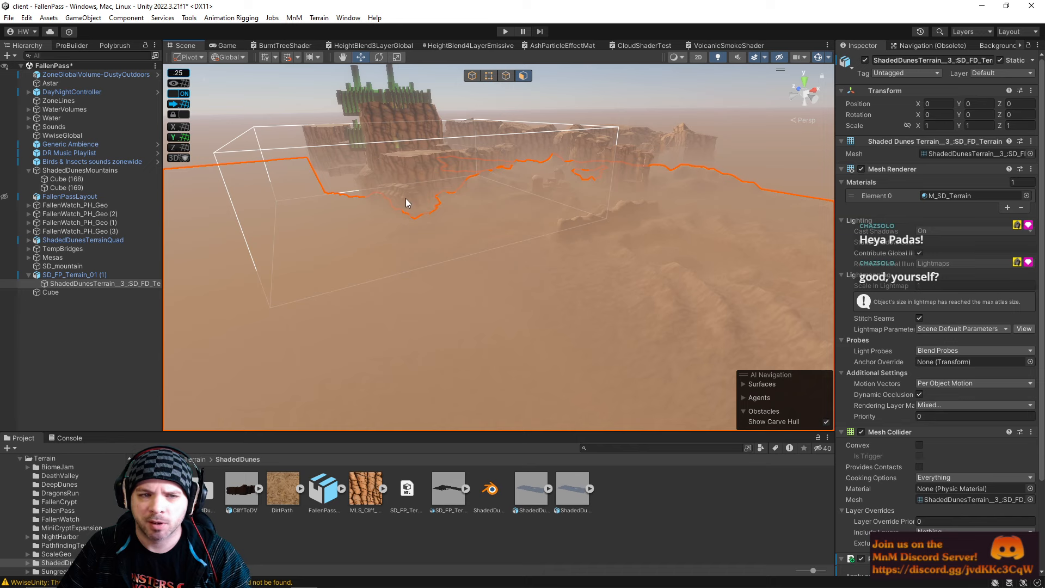
{"action": "mouse_move", "coordinate": [406, 203]}
{"action": "right_mouse_down"}
{"action": "mouse_move", "coordinate": [494, 210]}
{"action": "mouse_move", "coordinate": [408, 170]}
{"action": "mouse_move", "coordinate": [485, 178]}
{"action": "mouse_move", "coordinate": [452, 245]}
{"action": "mouse_move", "coordinate": [485, 227]}
{"action": "mouse_move", "coordinate": [393, 190]}
{"action": "right_mouse_up"}
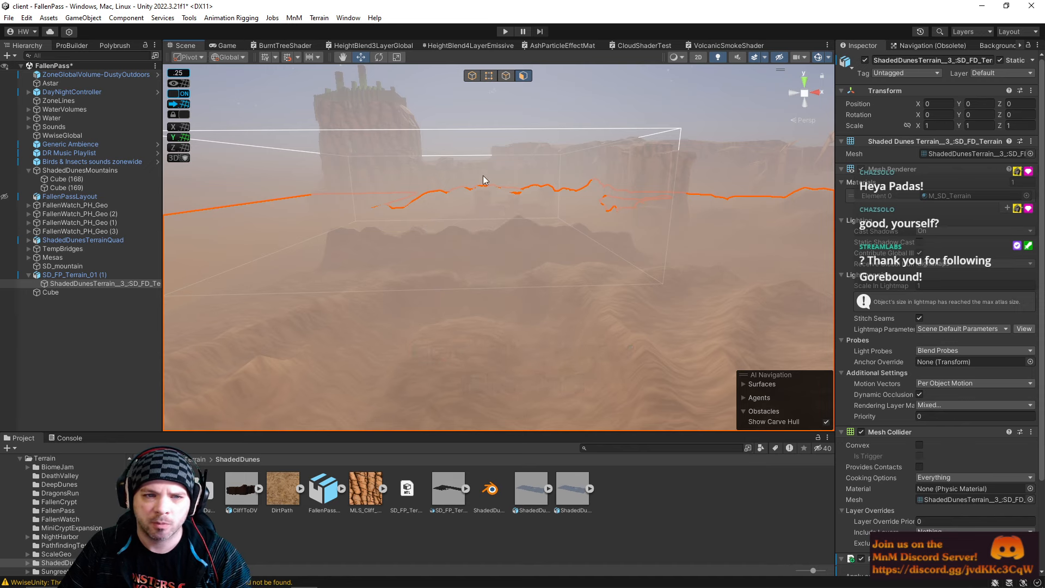
{"action": "right_click_drag", "start_coordinate": [483, 180], "coordinate": [587, 217]}
{"action": "right_click_drag", "start_coordinate": [529, 391], "coordinate": [455, 321]}
{"action": "scroll", "coordinate": [458, 318], "scroll_direction": "up", "scroll_amount": 2}
{"action": "key", "text": "w"}
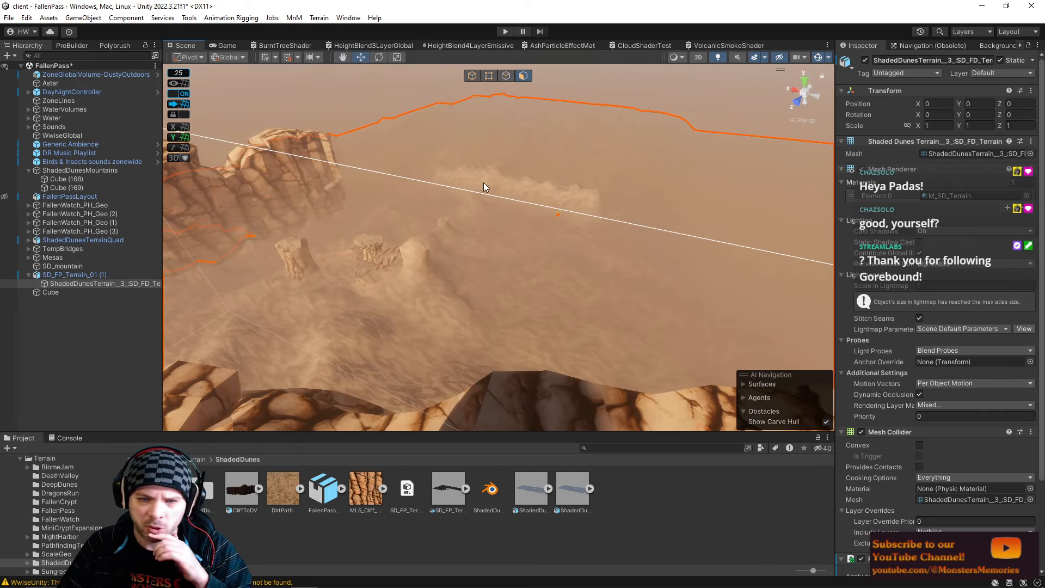
Reshape the rock arch of Cube (168) by shifting a vertex on its upper face and adjusting one on the pillar's lower inner edge.
{"action": "right_click_drag", "start_coordinate": [550, 229], "coordinate": [950, 124]}
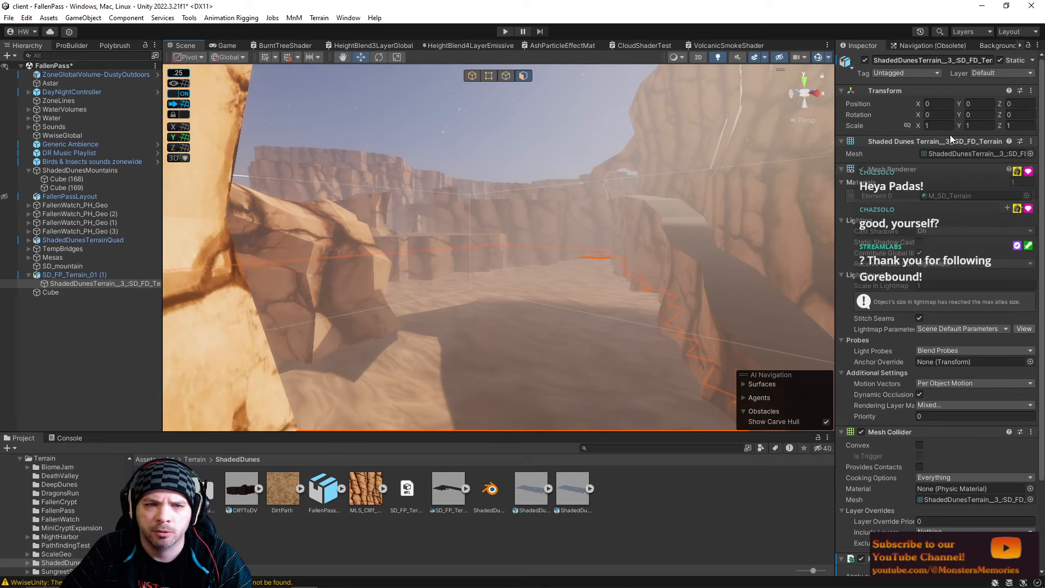
{"action": "left_click", "coordinate": [614, 128]}
{"action": "right_click_drag", "start_coordinate": [618, 154], "coordinate": [462, 81]}
{"action": "left_click", "coordinate": [394, 153]}
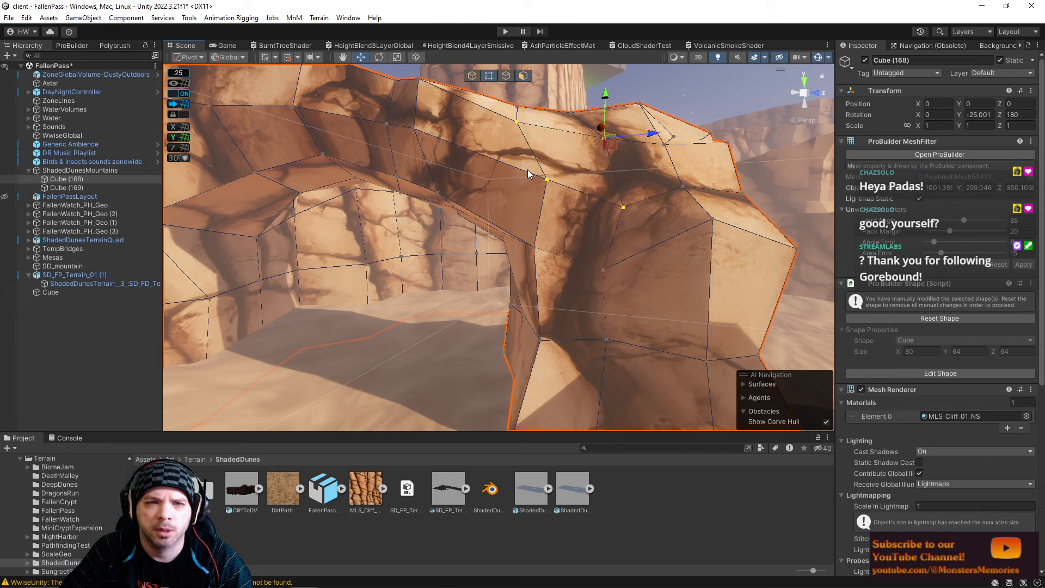
{"action": "left_click_drag", "start_coordinate": [590, 183], "coordinate": [566, 178]}
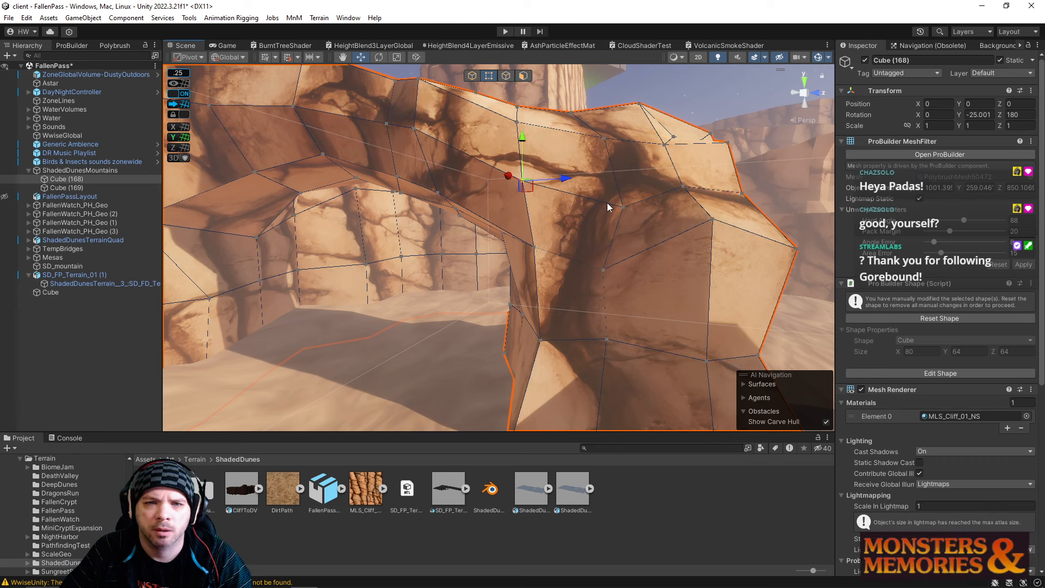
{"action": "left_click", "coordinate": [524, 313]}
{"action": "left_click", "coordinate": [551, 343]}
{"action": "left_click_drag", "start_coordinate": [575, 348], "coordinate": [584, 349]}
Select the connected wall faces of Cube (169) that hang below the sand, and delete them.
{"action": "right_click_drag", "start_coordinate": [546, 325], "coordinate": [582, 90]}
{"action": "left_click", "coordinate": [603, 254]}
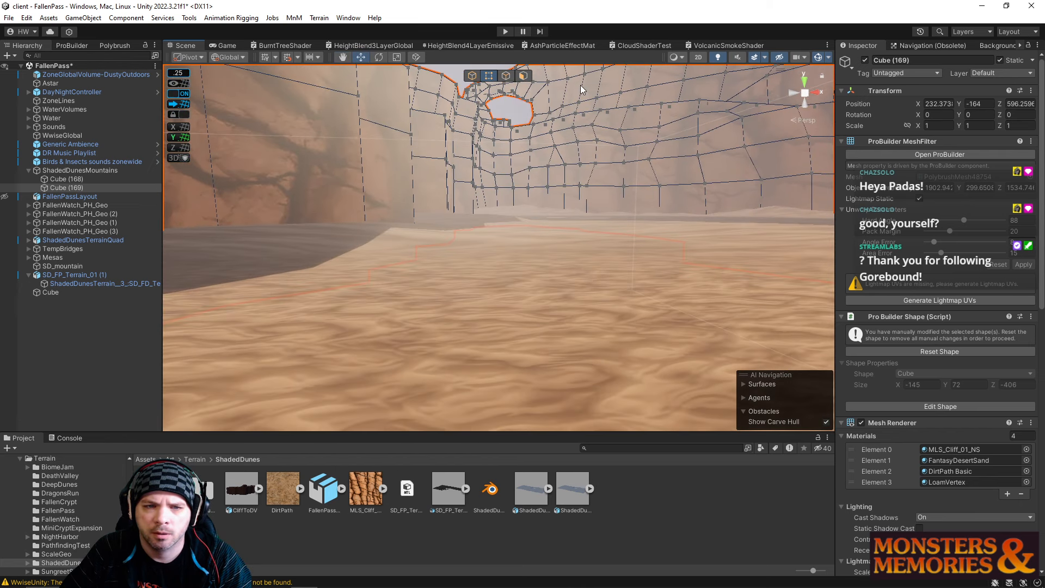
{"action": "left_click", "coordinate": [506, 76]}
{"action": "right_click_drag", "start_coordinate": [437, 190], "coordinate": [518, 83]}
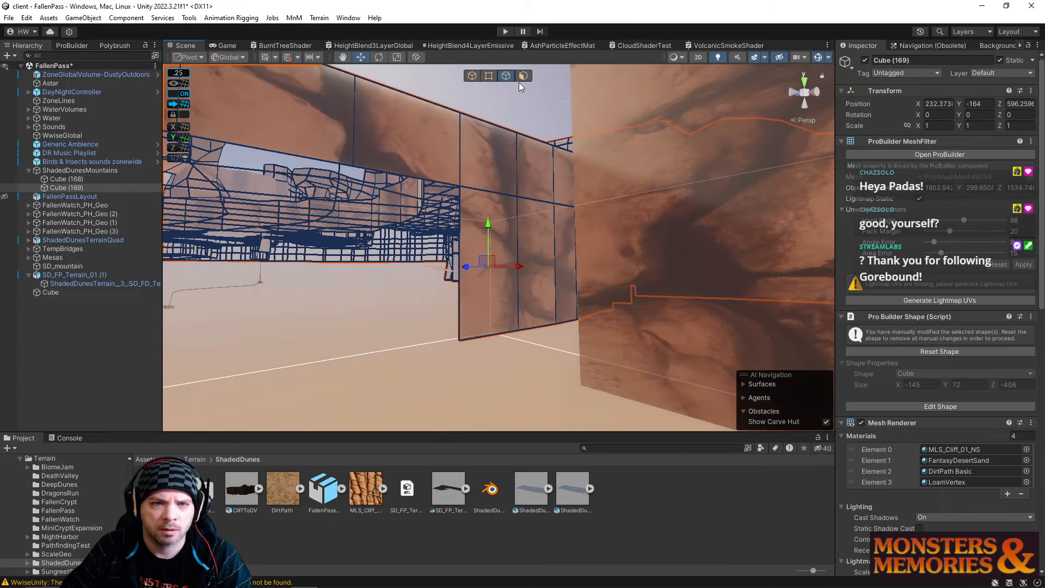
{"action": "left_click", "coordinate": [505, 194]}
{"action": "key", "text": "alt+g"}
{"action": "right_click_drag", "start_coordinate": [487, 255], "coordinate": [544, 269]}
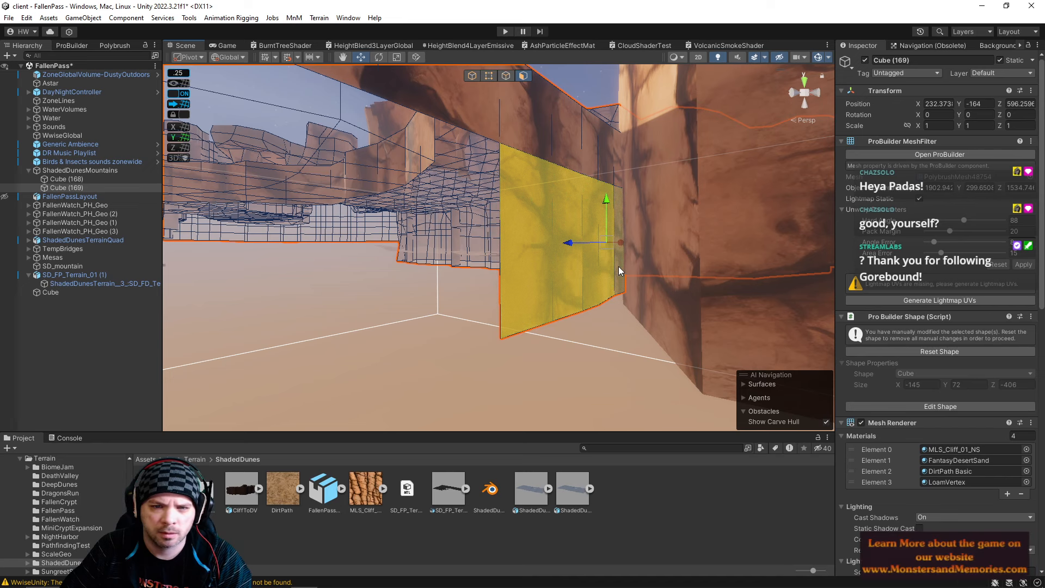
{"action": "right_click_drag", "start_coordinate": [597, 270], "coordinate": [485, 260]}
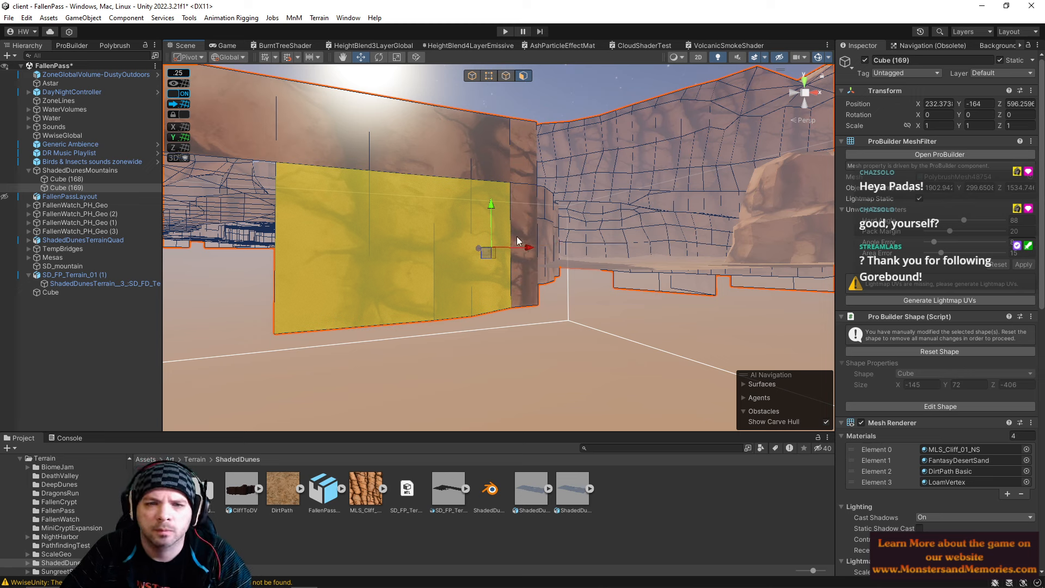
{"action": "key", "text": "Delete"}
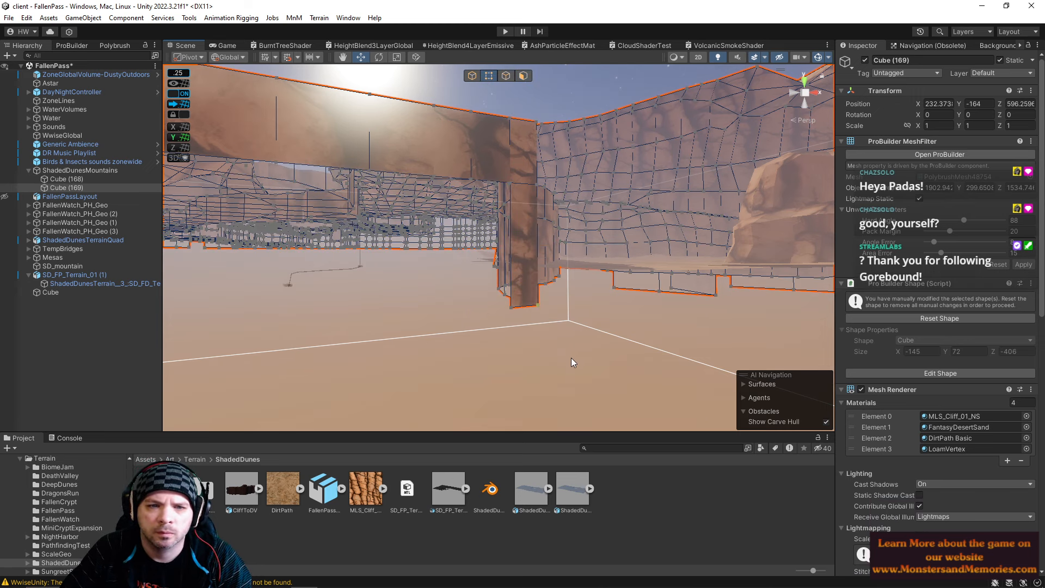
Raise the bottom vertices left around the deleted wall section of Cube (169) toward the sand surface.
{"action": "left_click", "coordinate": [459, 261]}
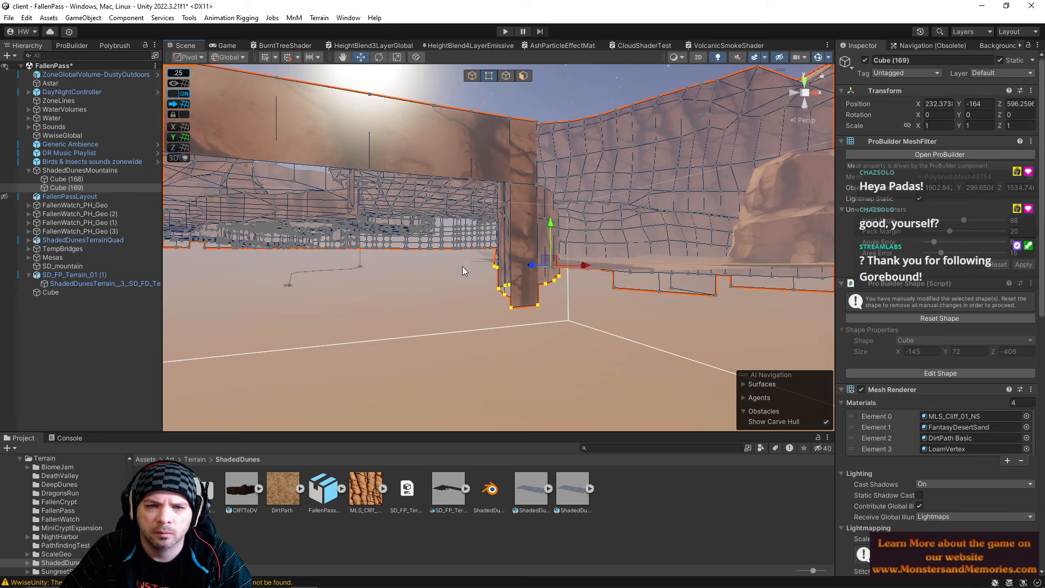
{"action": "right_click_drag", "start_coordinate": [507, 318], "coordinate": [515, 323]}
{"action": "right_click_drag", "start_coordinate": [513, 321], "coordinate": [460, 294]}
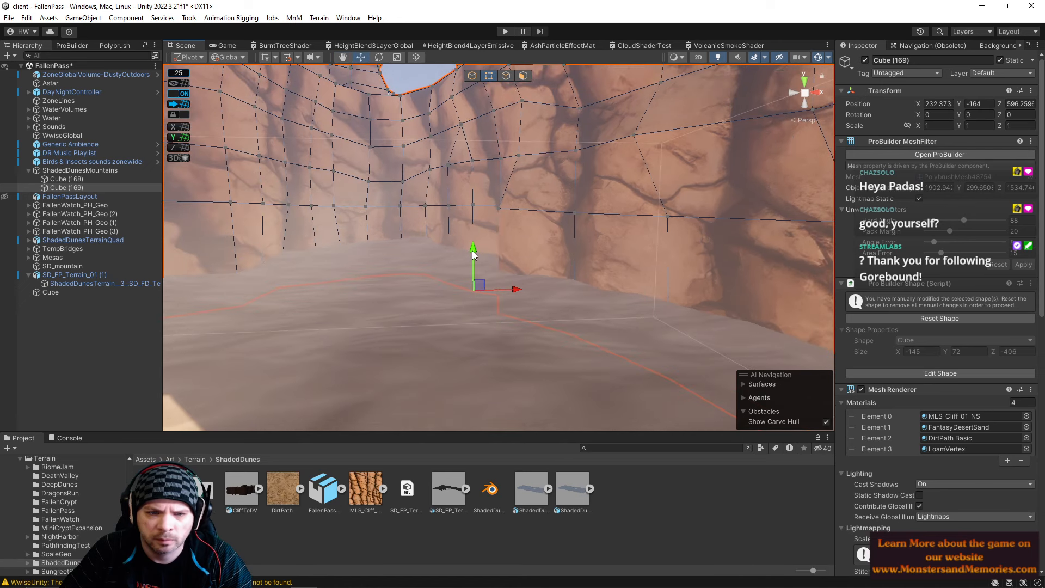
{"action": "left_click_drag", "start_coordinate": [474, 256], "coordinate": [472, 220]}
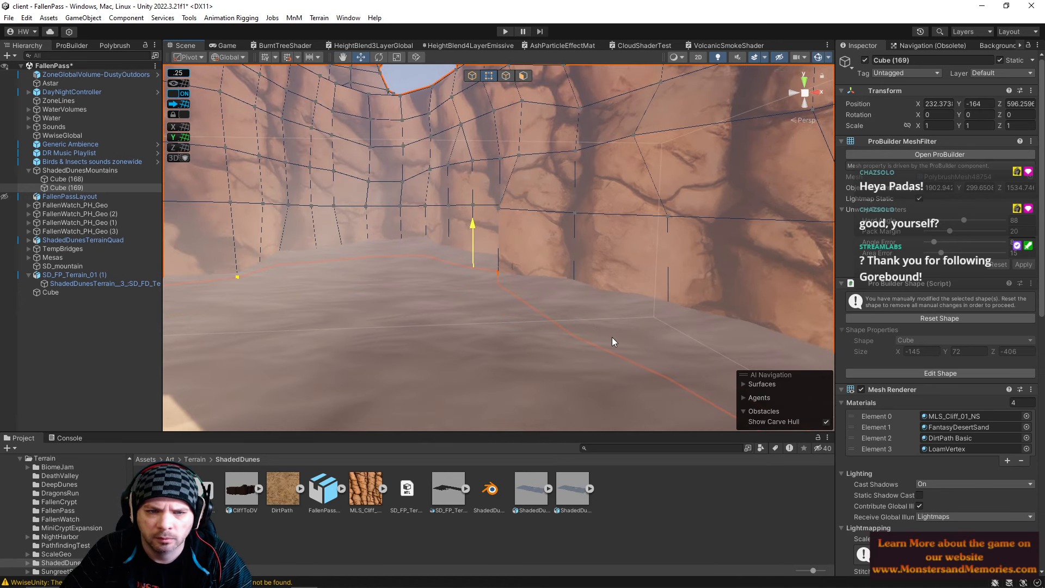
{"action": "mouse_move", "coordinate": [612, 338]}
{"action": "right_mouse_down"}
{"action": "mouse_move", "coordinate": [644, 332]}
{"action": "mouse_move", "coordinate": [623, 329]}
{"action": "right_mouse_up"}
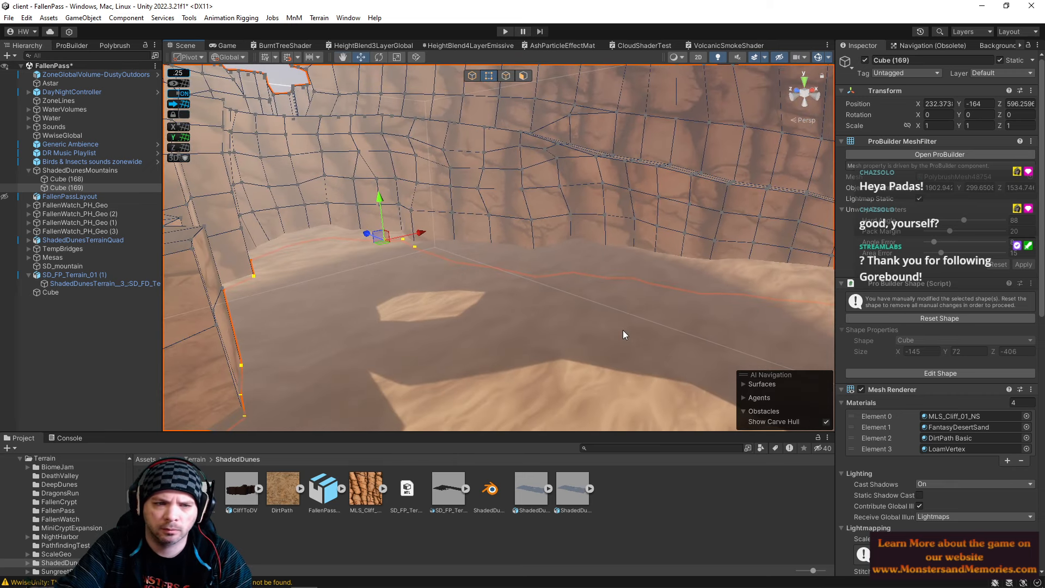
Raise the buried bottom vertices along the canyon wall of Cube (169) closer to the sand surface.
{"action": "right_click_drag", "start_coordinate": [608, 299], "coordinate": [407, 277]}
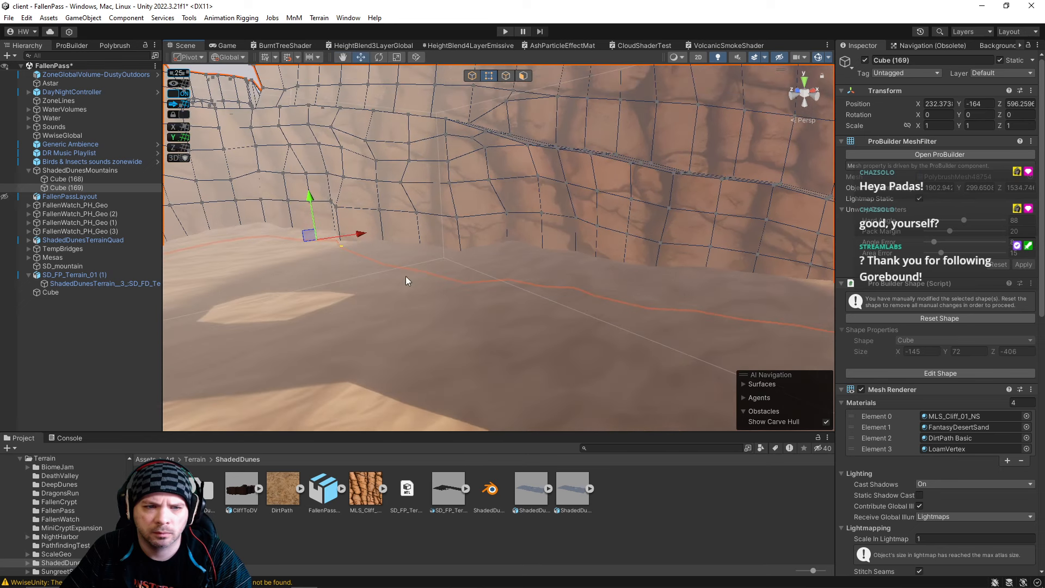
{"action": "left_click_drag", "start_coordinate": [357, 255], "coordinate": [717, 376]}
{"action": "right_click_drag", "start_coordinate": [646, 336], "coordinate": [685, 343]}
{"action": "left_click_drag", "start_coordinate": [685, 343], "coordinate": [506, 277]}
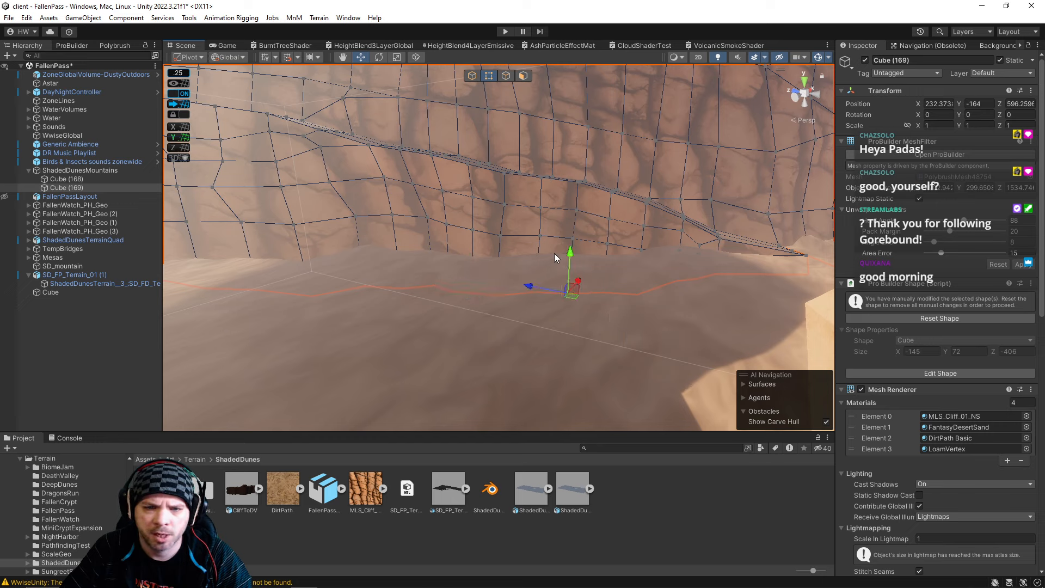
{"action": "left_click_drag", "start_coordinate": [569, 260], "coordinate": [570, 253]}
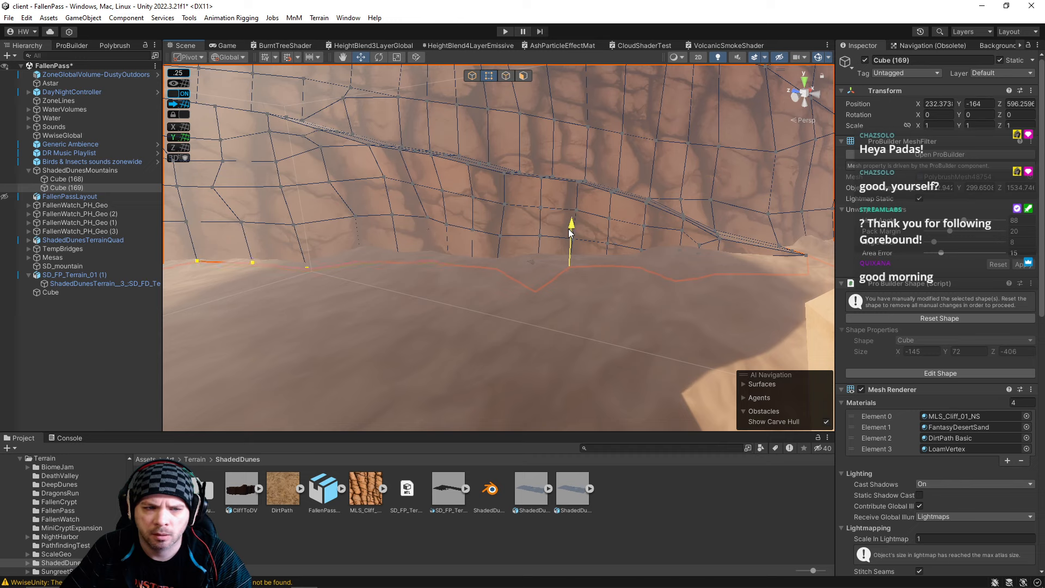
{"action": "left_click", "coordinate": [521, 279]}
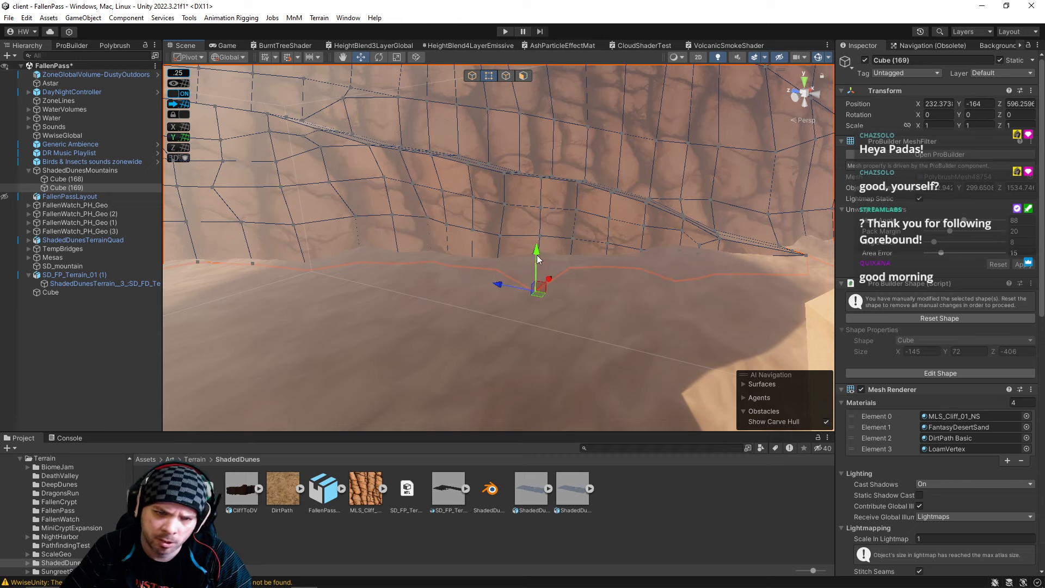
{"action": "left_click_drag", "start_coordinate": [537, 247], "coordinate": [538, 217]}
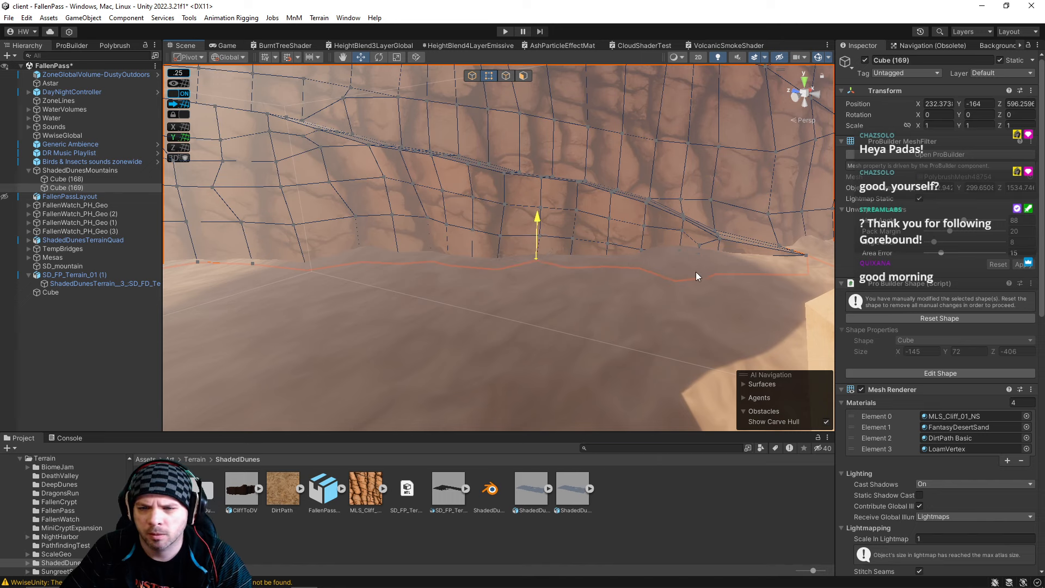
Raise two vertices low on the wall of Cube (169), directly beneath the sloping ledge.
{"action": "right_click_drag", "start_coordinate": [710, 272], "coordinate": [656, 274]}
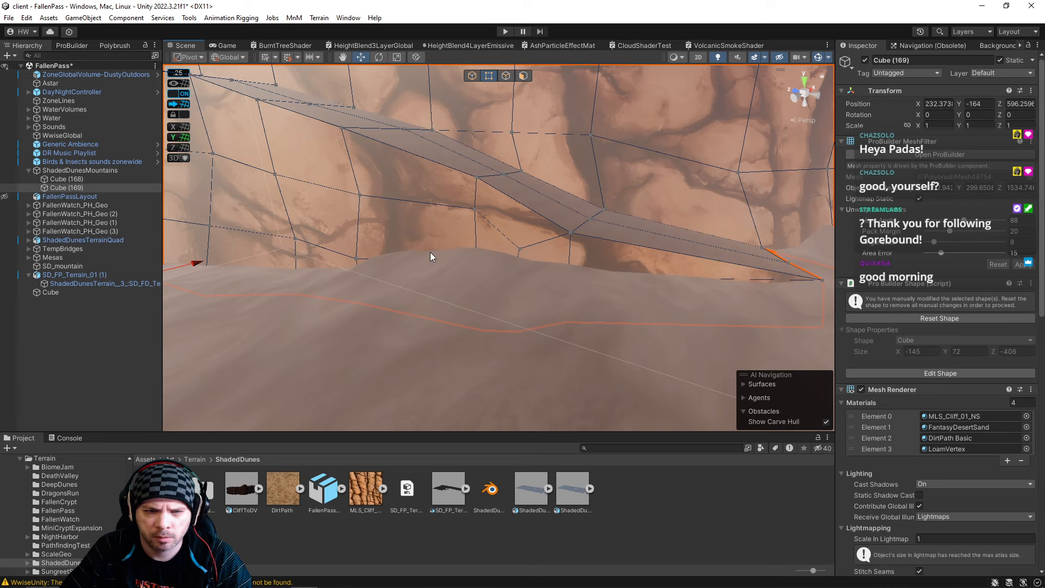
{"action": "left_click", "coordinate": [471, 210]}
{"action": "left_click_drag", "start_coordinate": [473, 221], "coordinate": [471, 165]}
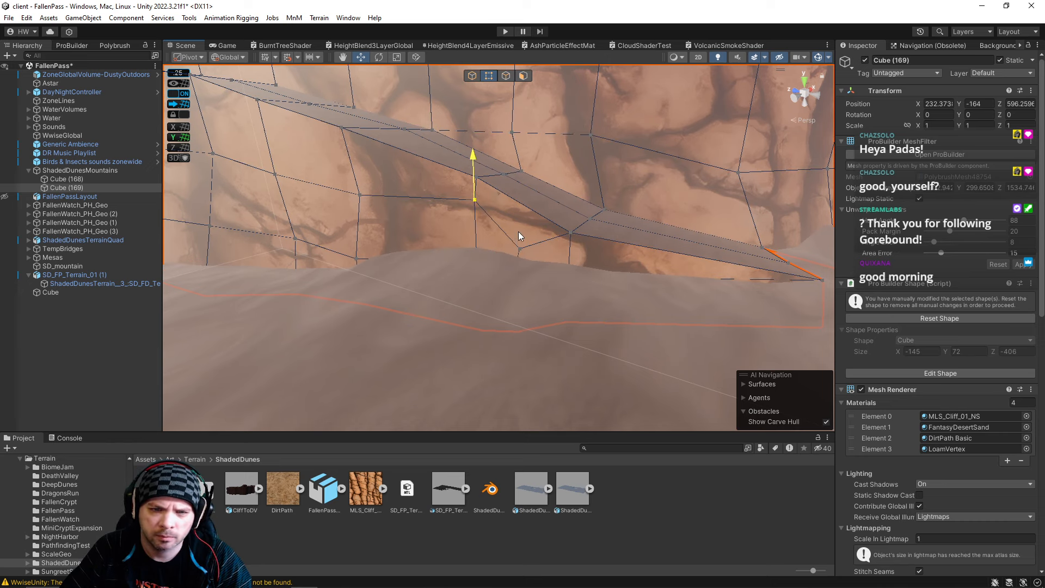
{"action": "left_click", "coordinate": [519, 248]}
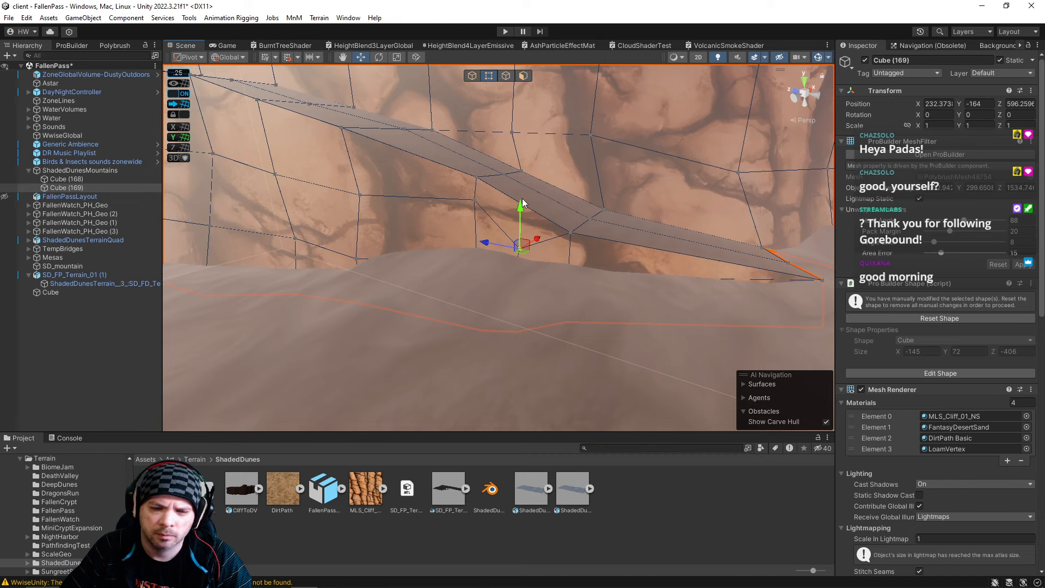
{"action": "left_click_drag", "start_coordinate": [523, 204], "coordinate": [523, 185]}
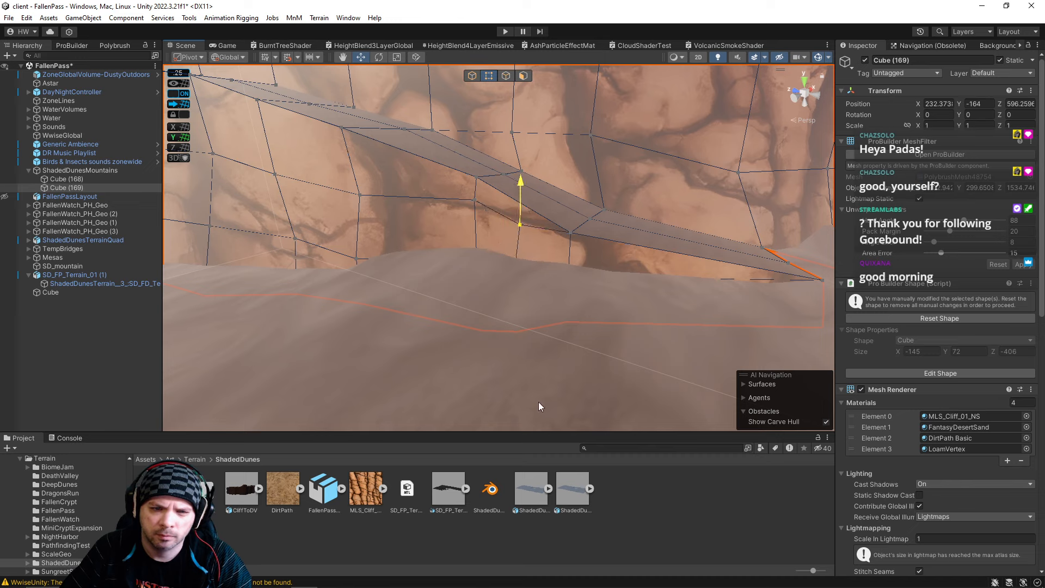
Raise the lowest vertex group beneath the sloping ledge of Cube (169), and reposition two neighbouring wall vertices near the sand.
{"action": "left_click_drag", "start_coordinate": [595, 375], "coordinate": [619, 410]}
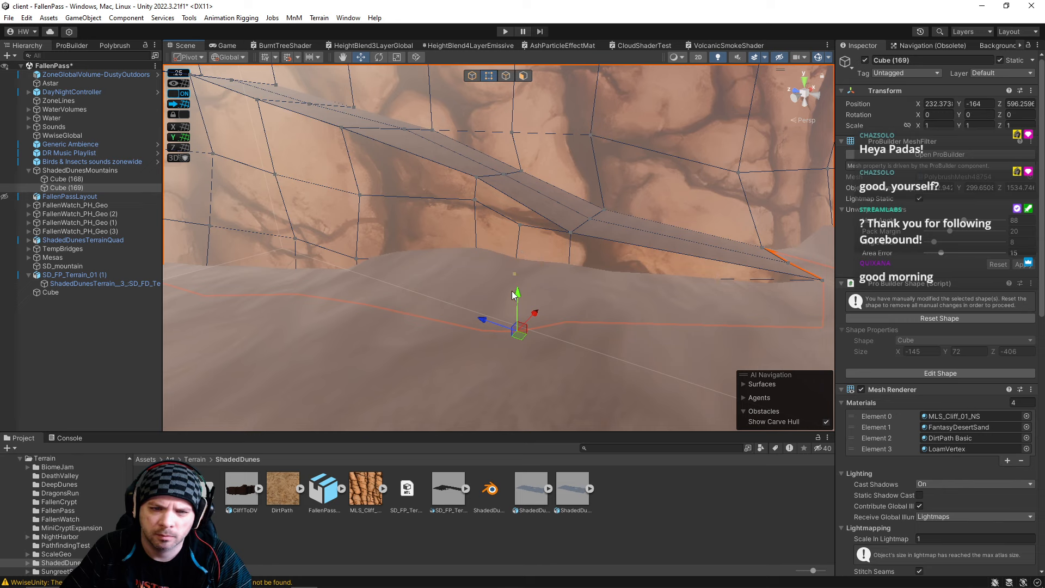
{"action": "mouse_move", "coordinate": [513, 294]}
{"action": "left_mouse_down"}
{"action": "mouse_move", "coordinate": [524, 249]}
{"action": "mouse_move", "coordinate": [519, 279]}
{"action": "left_mouse_up"}
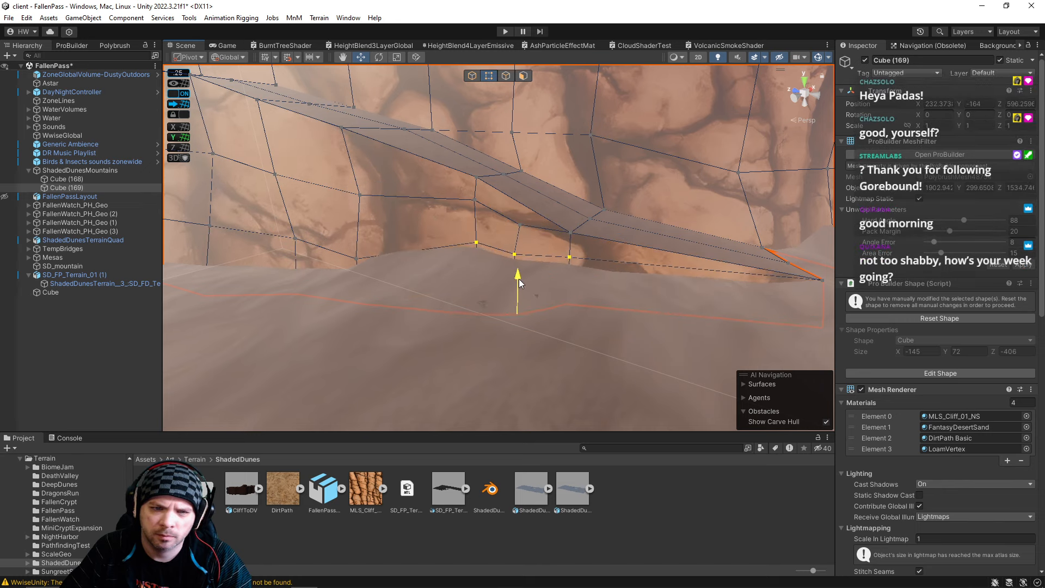
{"action": "left_click", "coordinate": [354, 256]}
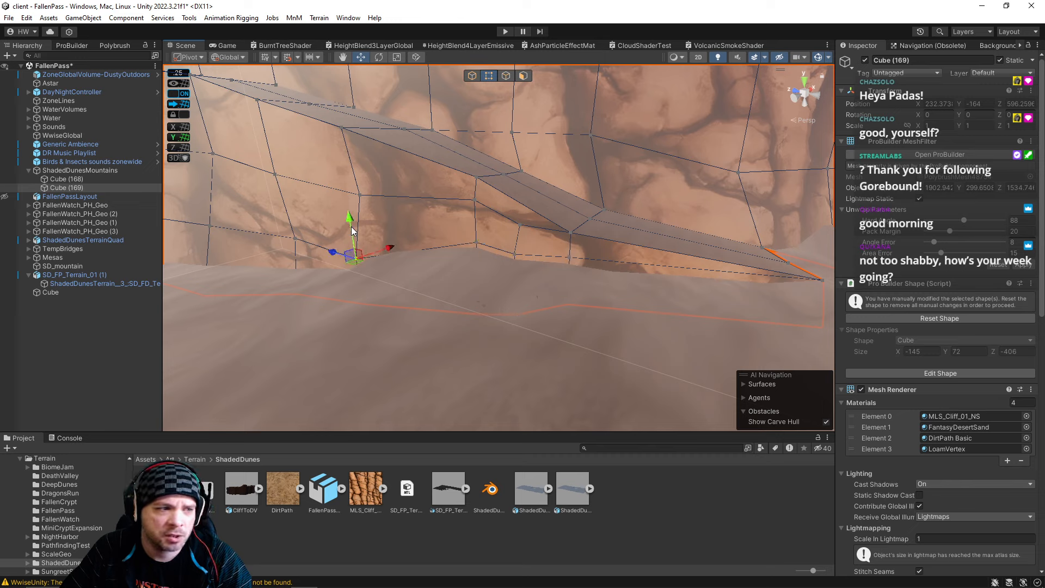
{"action": "left_click_drag", "start_coordinate": [350, 229], "coordinate": [350, 196]}
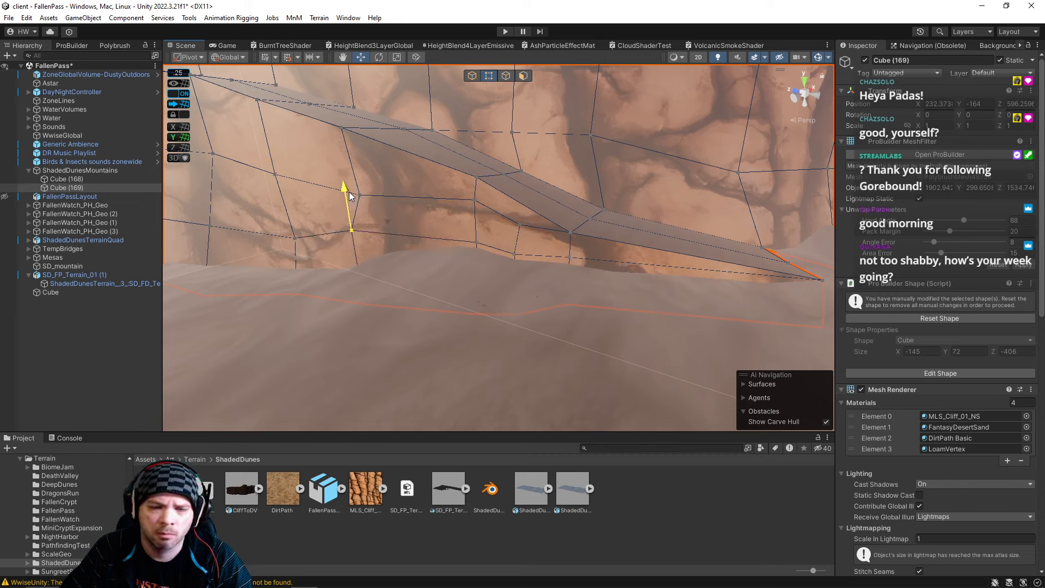
{"action": "left_click", "coordinate": [296, 238]}
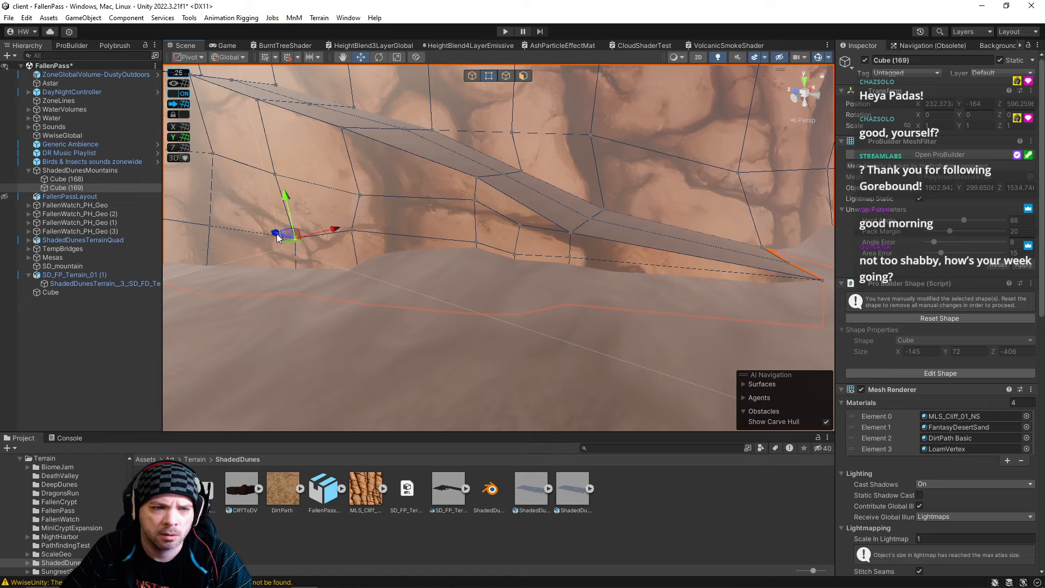
{"action": "left_click_drag", "start_coordinate": [278, 233], "coordinate": [271, 231]}
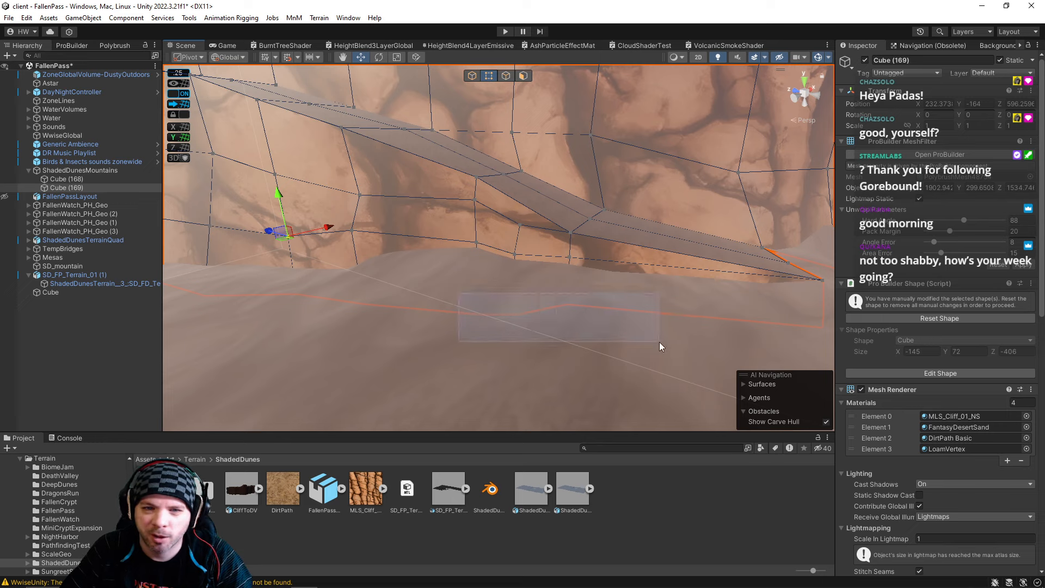
Raise the buried bottom vertices beneath the ledge further, and nudge two vertices at the sand line upward.
{"action": "left_click", "coordinate": [516, 311]}
{"action": "left_click_drag", "start_coordinate": [518, 282], "coordinate": [517, 259]}
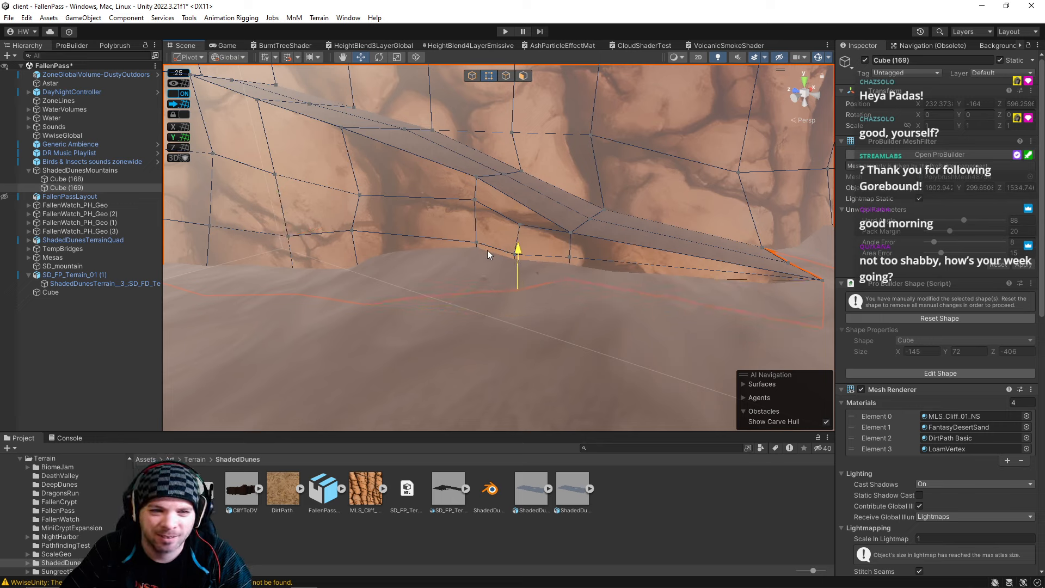
{"action": "left_click", "coordinate": [477, 239]}
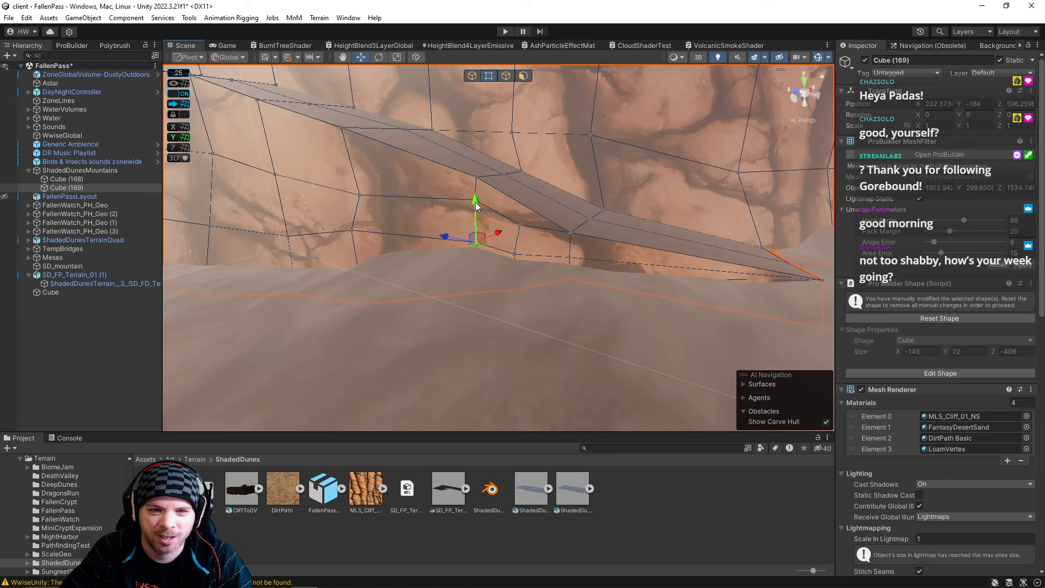
{"action": "left_click_drag", "start_coordinate": [476, 203], "coordinate": [476, 191]}
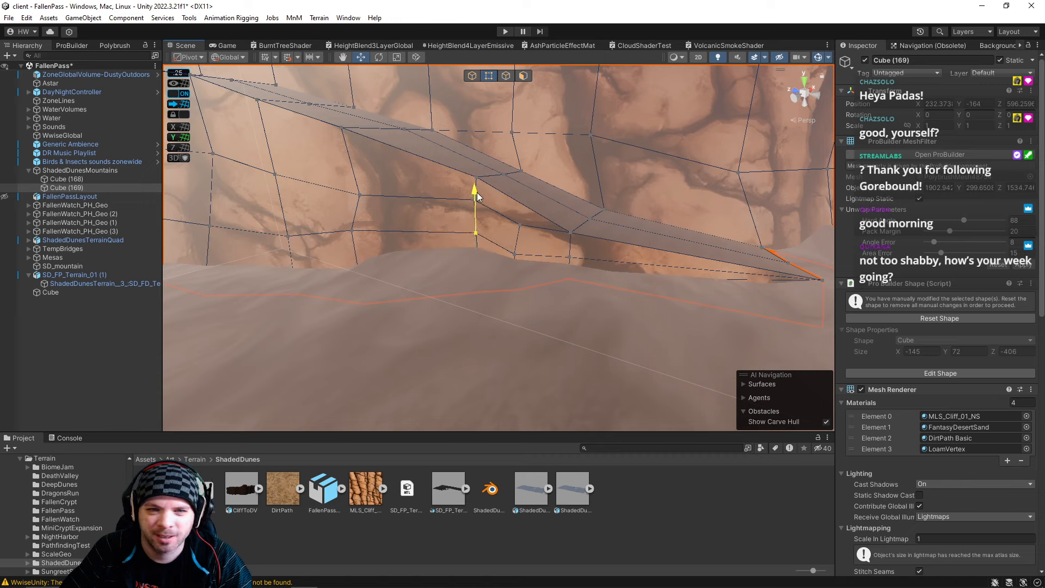
{"action": "left_click", "coordinate": [515, 254]}
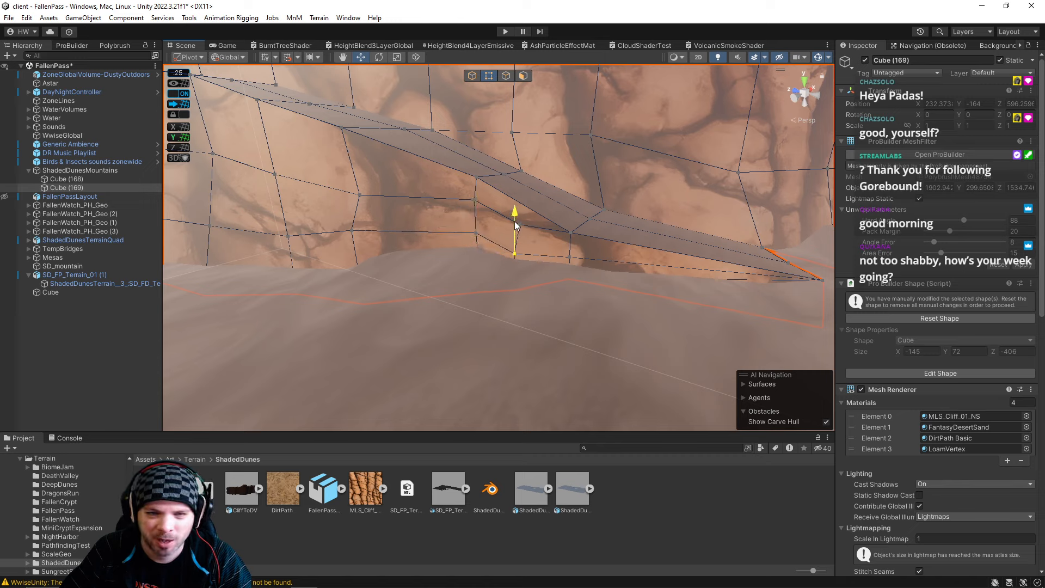
{"action": "left_click_drag", "start_coordinate": [516, 226], "coordinate": [517, 221]}
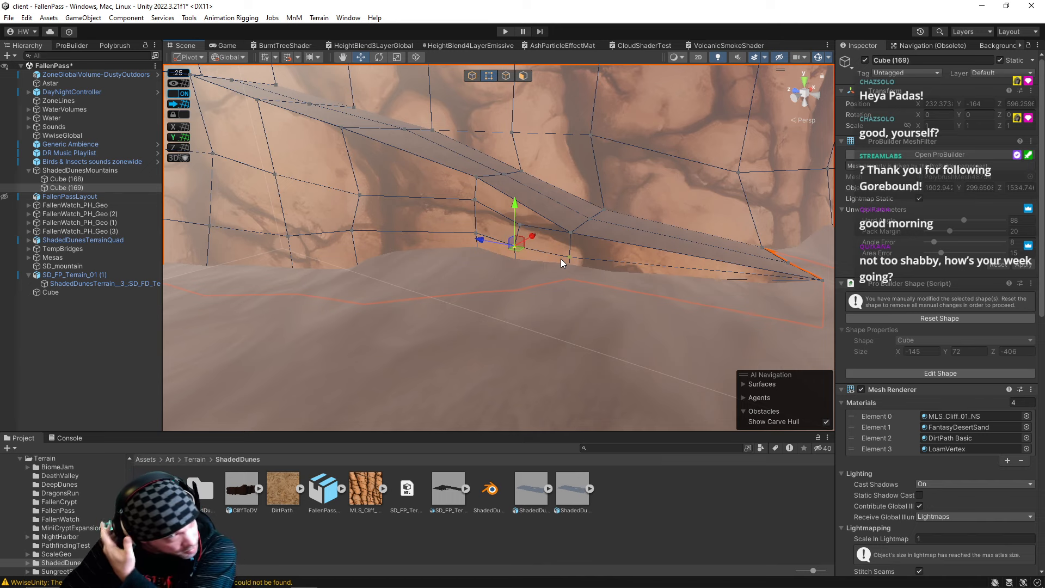
Raise two neighbouring horizontal edges on the wall of Cube (169), midway between the sand and the ledge.
{"action": "right_click_drag", "start_coordinate": [387, 227], "coordinate": [451, 230]}
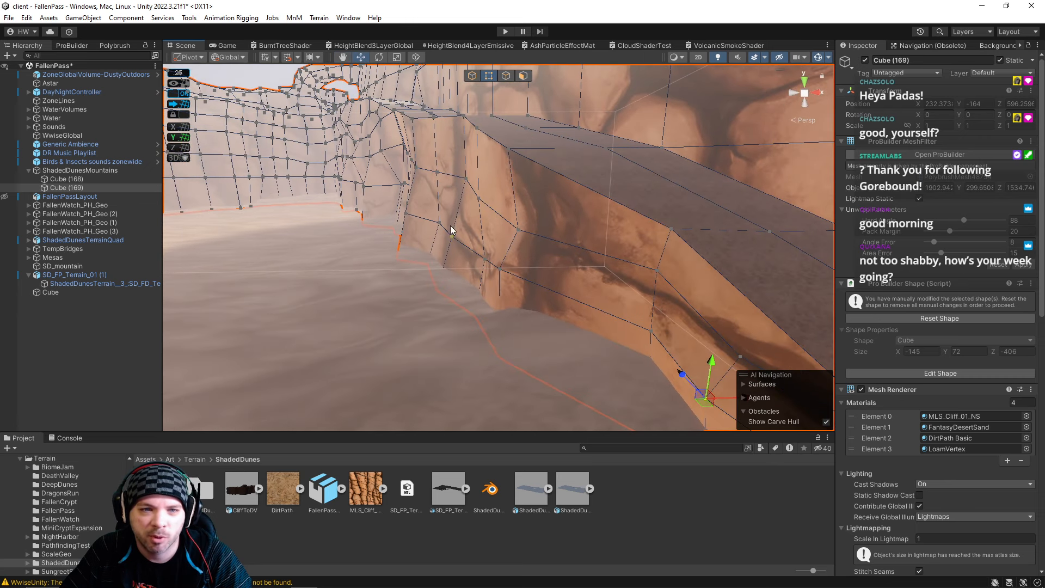
{"action": "left_click", "coordinate": [519, 229]}
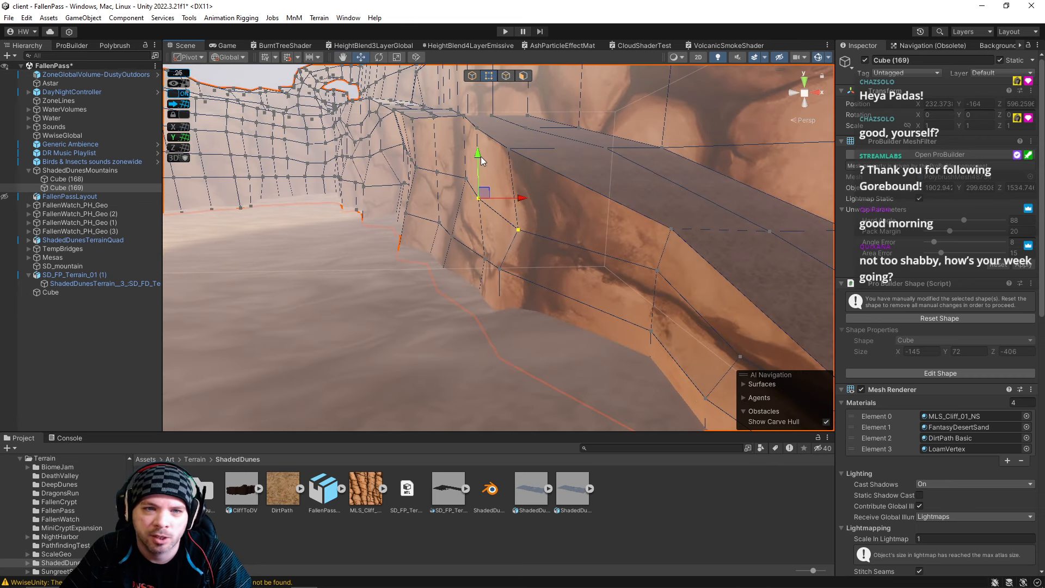
{"action": "left_click", "coordinate": [487, 163]}
{"action": "left_click", "coordinate": [502, 211]}
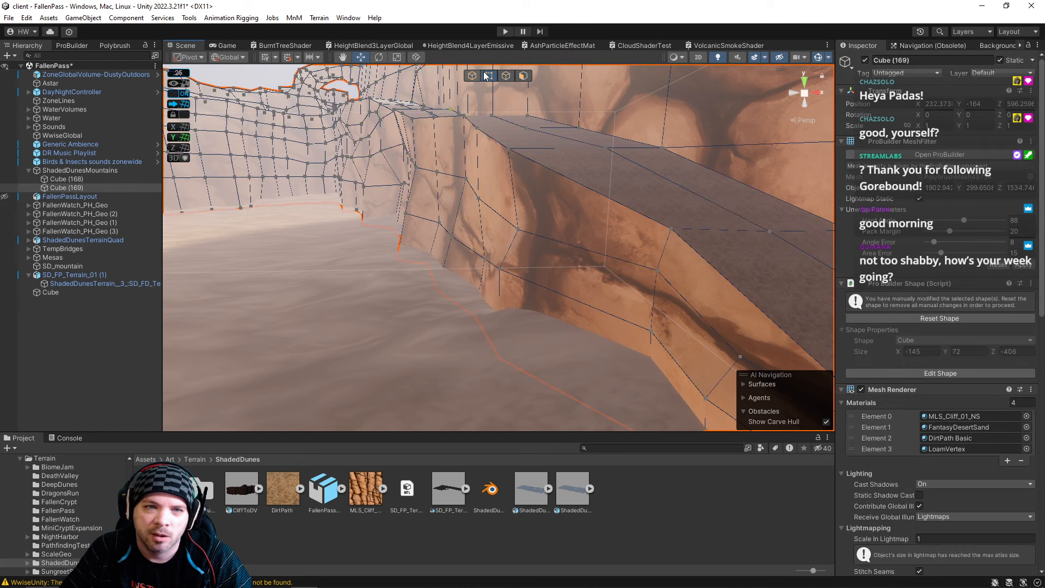
{"action": "left_click", "coordinate": [506, 76]}
{"action": "left_click", "coordinate": [507, 212]}
{"action": "left_click_drag", "start_coordinate": [495, 171], "coordinate": [493, 152]}
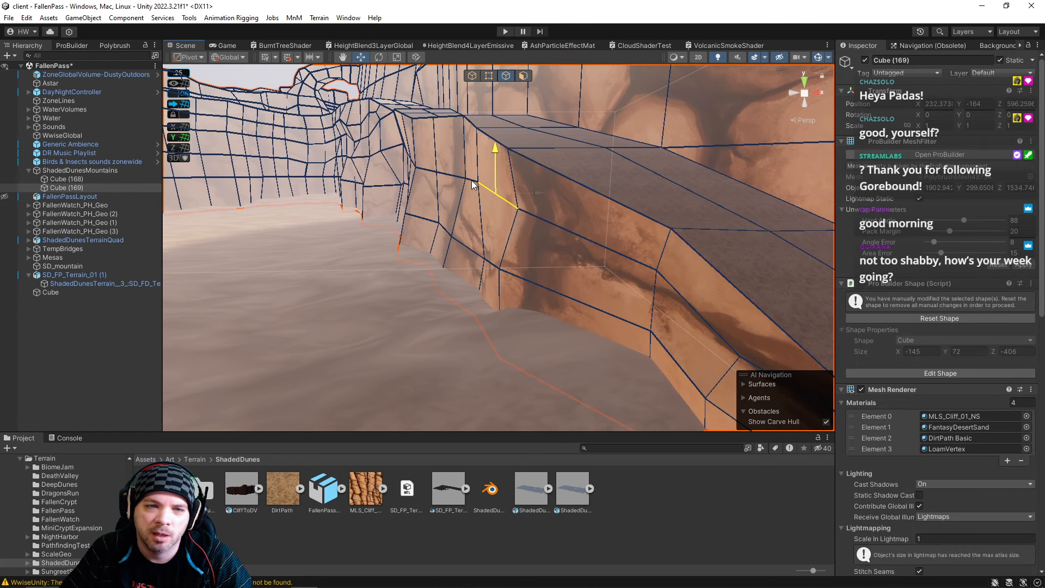
{"action": "left_click", "coordinate": [443, 172]}
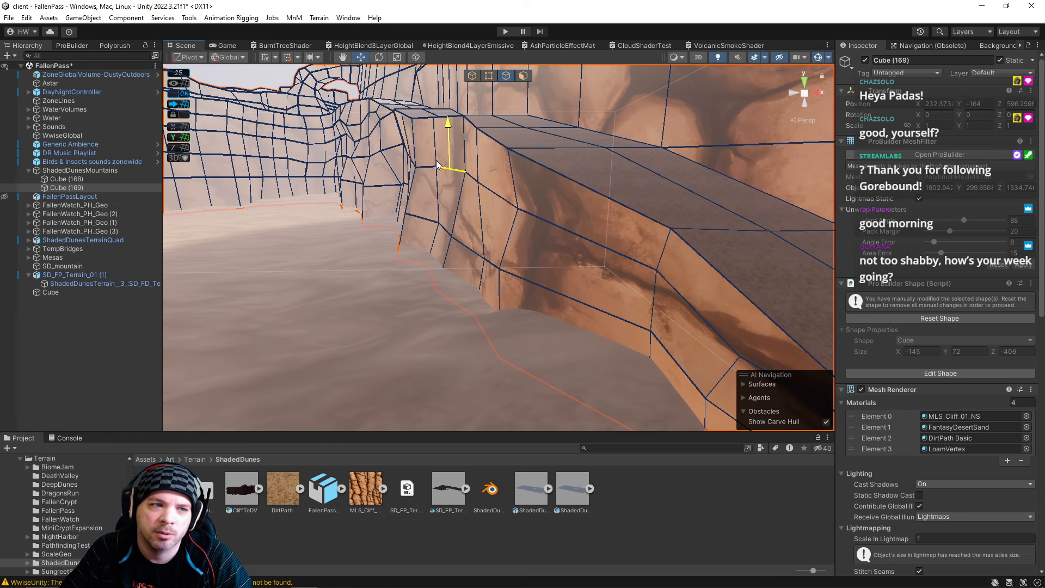
Raise the next horizontal edges in the same mid-wall row of Cube (169), continuing along the canyon toward the arch.
{"action": "right_click_drag", "start_coordinate": [438, 165], "coordinate": [477, 228]}
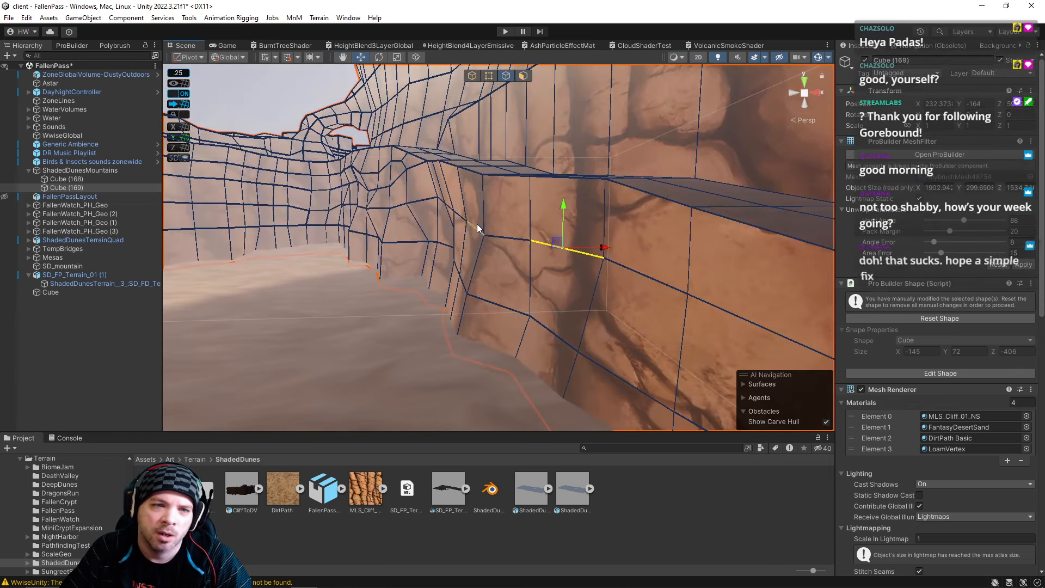
{"action": "left_click", "coordinate": [477, 225]}
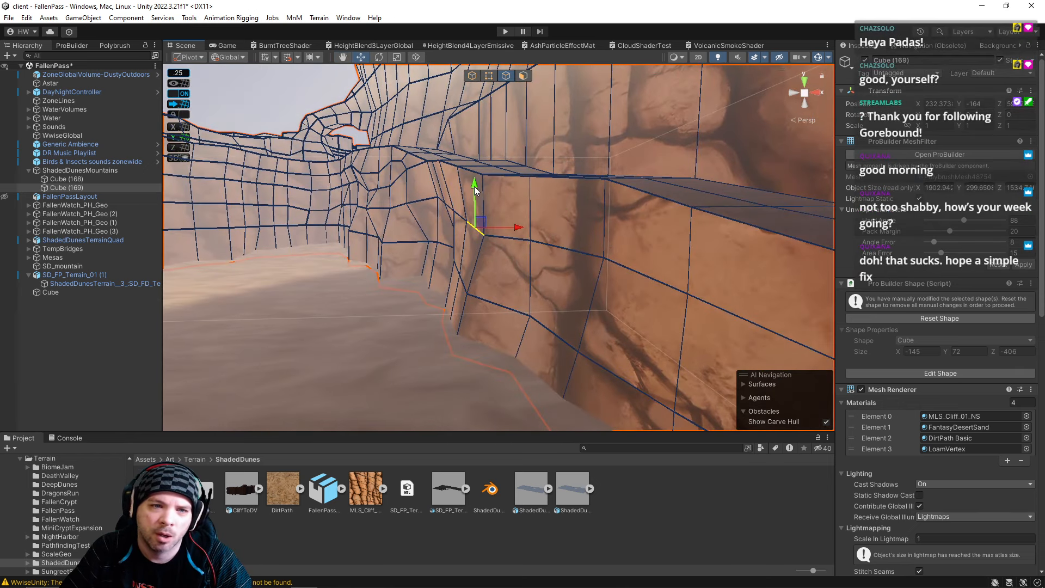
{"action": "left_click", "coordinate": [450, 199]}
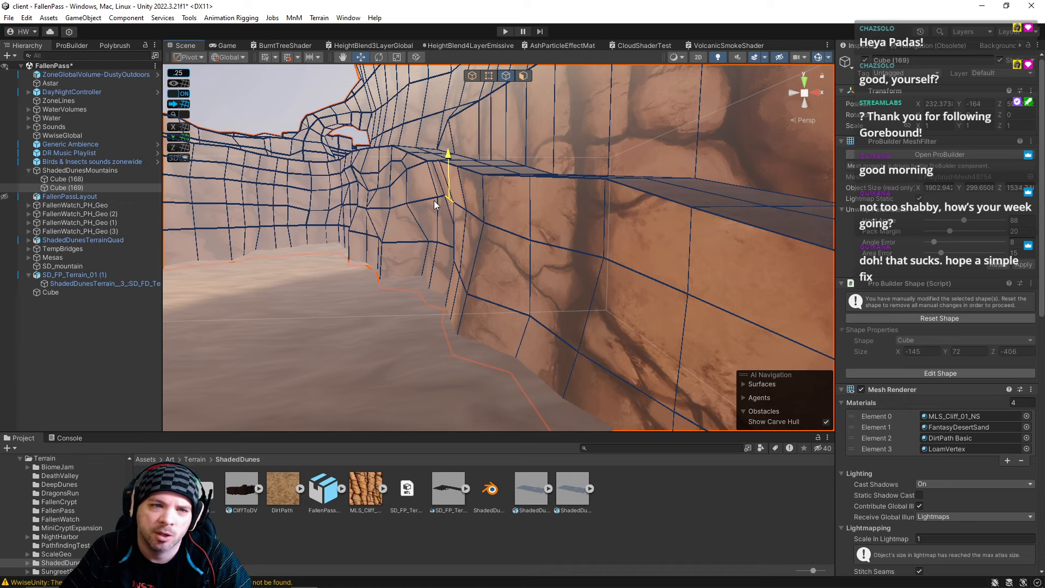
{"action": "left_click_drag", "start_coordinate": [390, 182], "coordinate": [382, 169]}
Shift a single vertex in the middle of the canyon wall of Cube (169) slightly sideways along Z.
{"action": "key", "text": "s"}
{"action": "right_click_drag", "start_coordinate": [382, 169], "coordinate": [384, 170]}
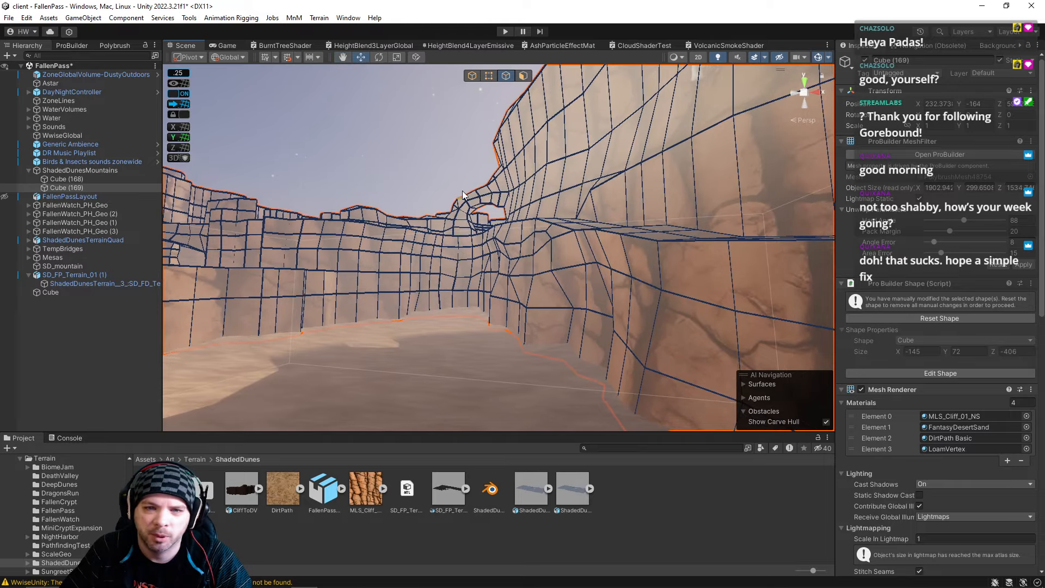
{"action": "key", "text": "w"}
{"action": "right_click_drag", "start_coordinate": [462, 190], "coordinate": [503, 119]}
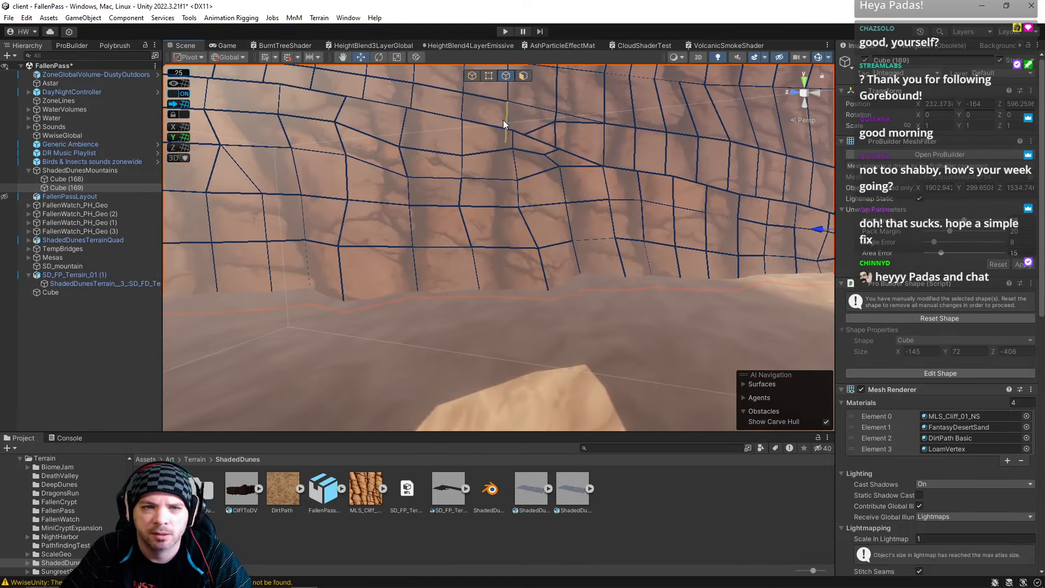
{"action": "left_click", "coordinate": [489, 76]}
{"action": "left_click", "coordinate": [457, 208]}
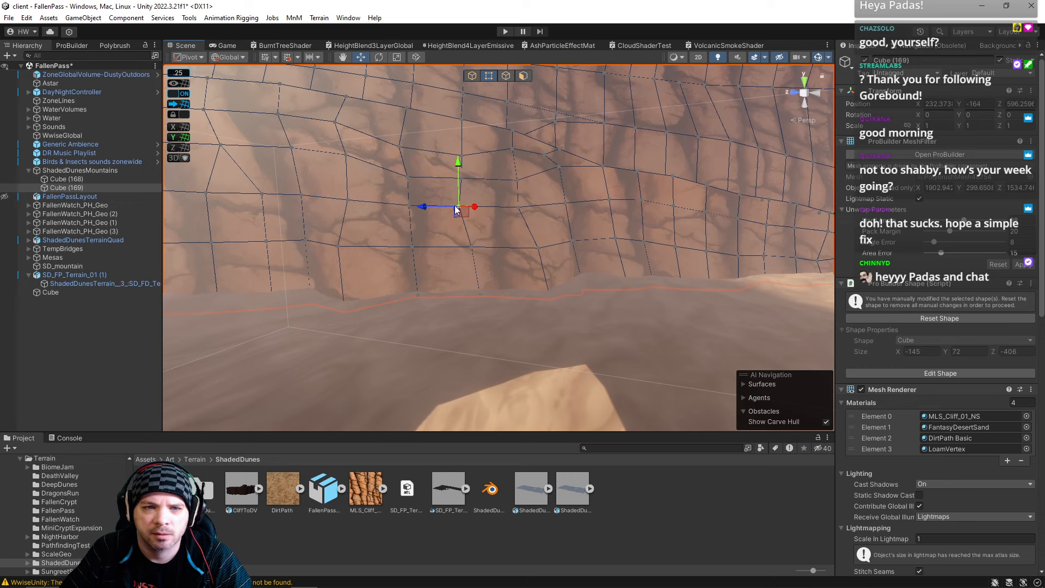
{"action": "left_click_drag", "start_coordinate": [431, 210], "coordinate": [432, 211]}
{"action": "left_click_drag", "start_coordinate": [497, 247], "coordinate": [496, 247]}
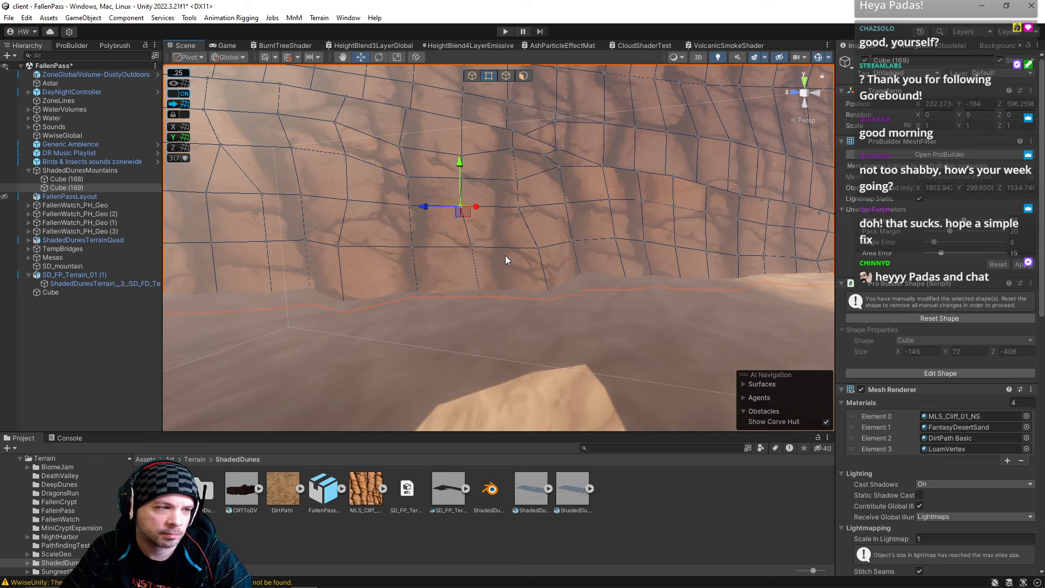
Check the cliff without its wireframe, reselect Cube (169), and shift a vertex just above the sand under the ledge sideways along Z.
{"action": "right_click_drag", "start_coordinate": [505, 256], "coordinate": [617, 212]}
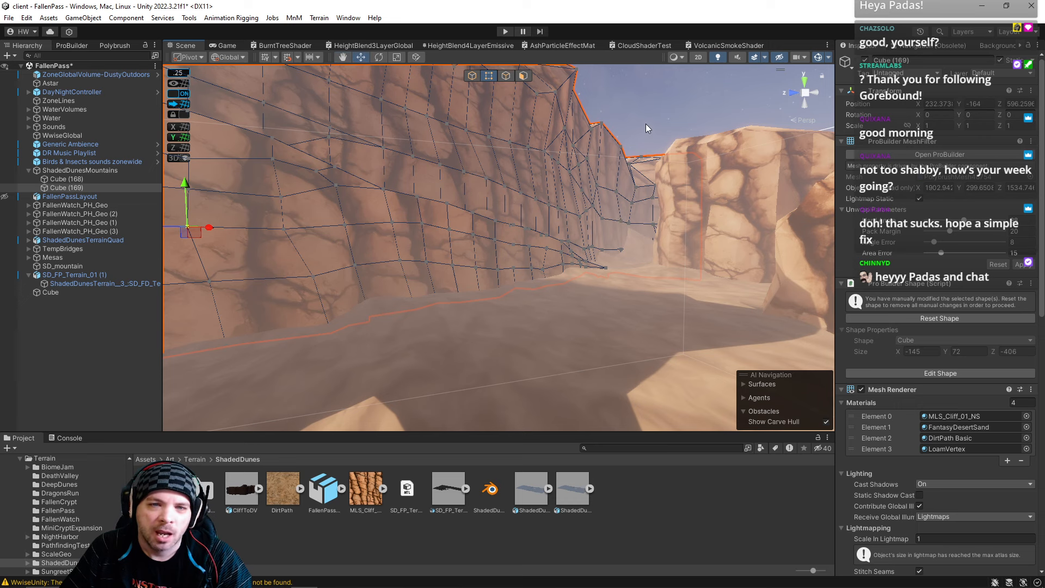
{"action": "left_click", "coordinate": [618, 126]}
{"action": "left_click", "coordinate": [476, 76]}
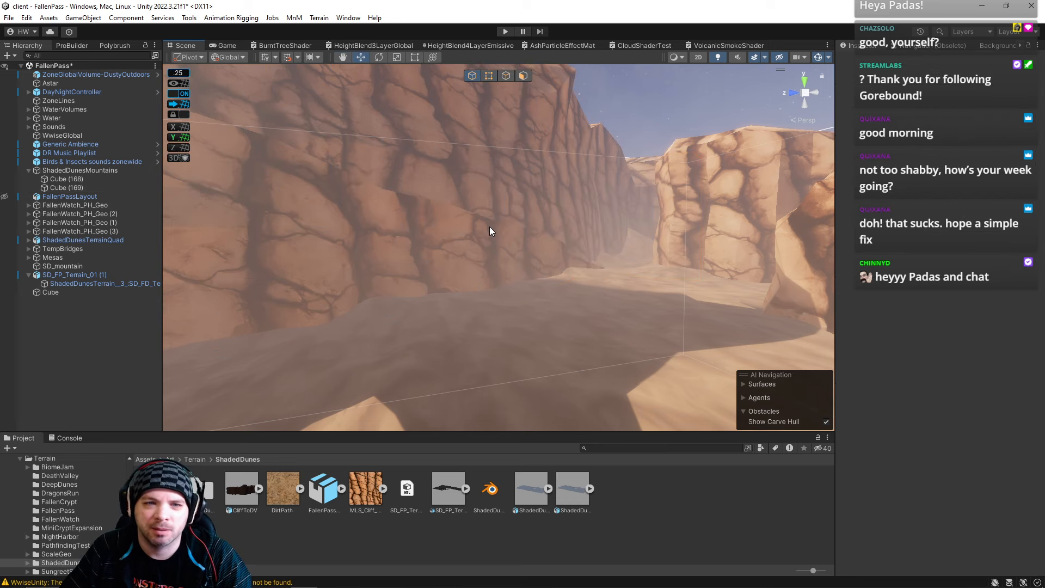
{"action": "left_click", "coordinate": [489, 226]}
{"action": "left_click", "coordinate": [658, 118]}
{"action": "right_click_drag", "start_coordinate": [658, 121], "coordinate": [665, 184]}
{"action": "left_click", "coordinate": [555, 214]}
{"action": "right_click_drag", "start_coordinate": [559, 215], "coordinate": [409, 193]}
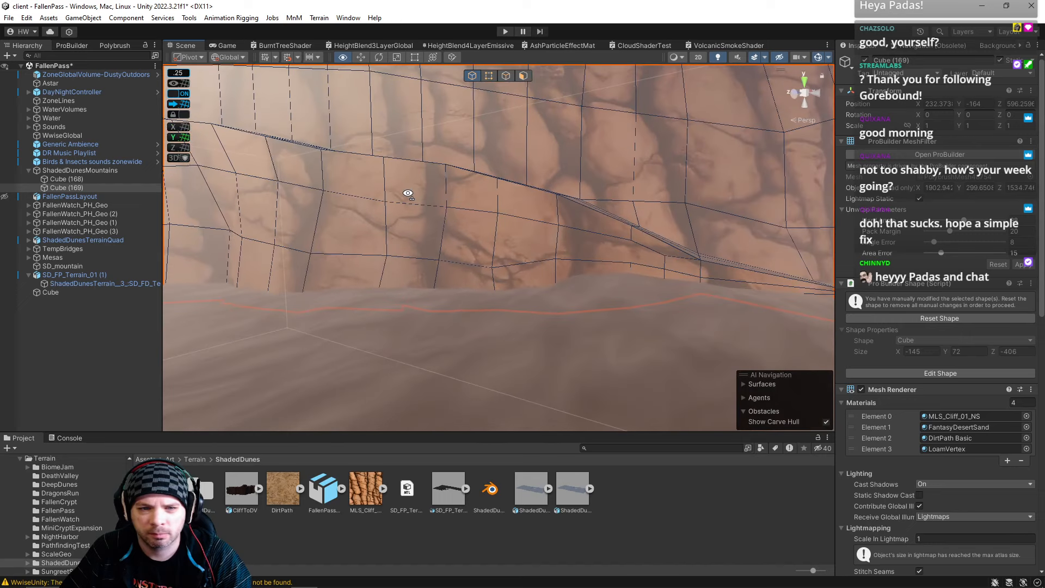
{"action": "left_click", "coordinate": [489, 76]}
{"action": "left_click", "coordinate": [493, 270]}
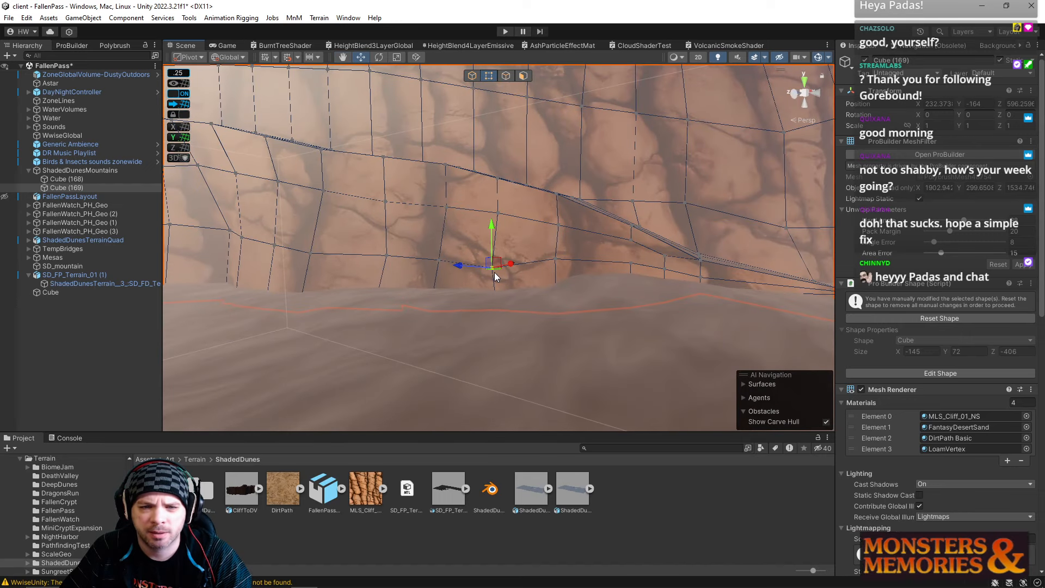
{"action": "left_click_drag", "start_coordinate": [464, 268], "coordinate": [470, 269]}
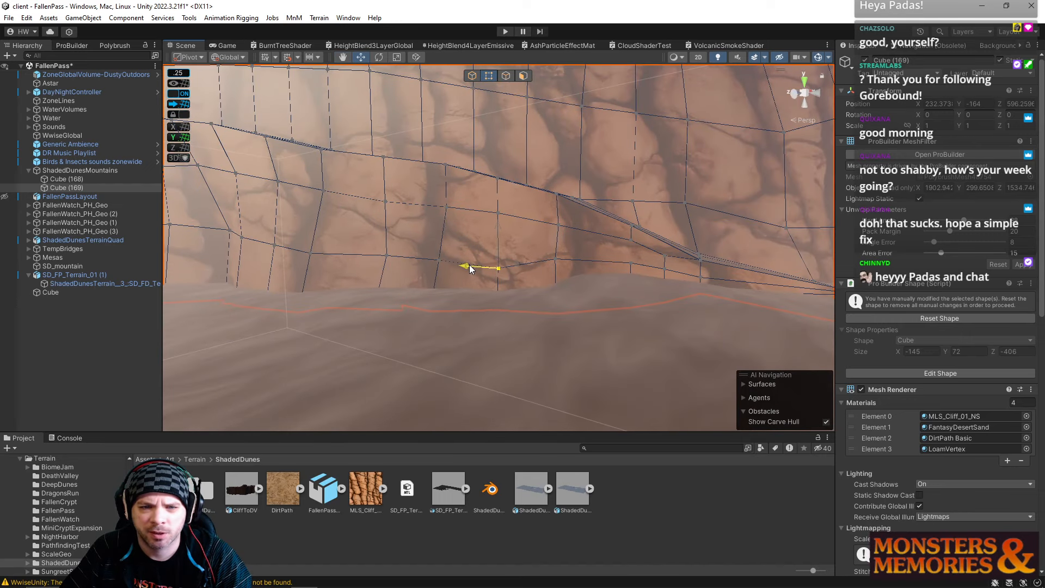
Shift another vertex in the lowest visible wall row, two columns farther from the sloping ledge, sideways along Z.
{"action": "left_click", "coordinate": [366, 256]}
{"action": "left_click_drag", "start_coordinate": [366, 256], "coordinate": [357, 253]}
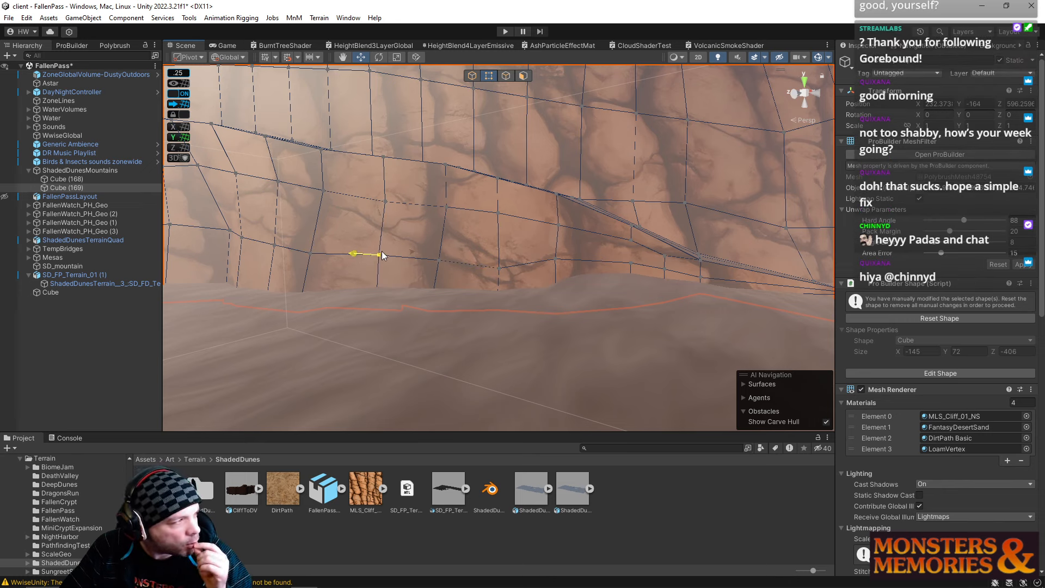
{"action": "left_click_drag", "start_coordinate": [393, 250], "coordinate": [394, 251]}
Inspect the canyon in object mode, reselect Cube (169), and shift the mid-wall vertex above the sand further along Z.
{"action": "right_click_drag", "start_coordinate": [612, 241], "coordinate": [410, 200]}
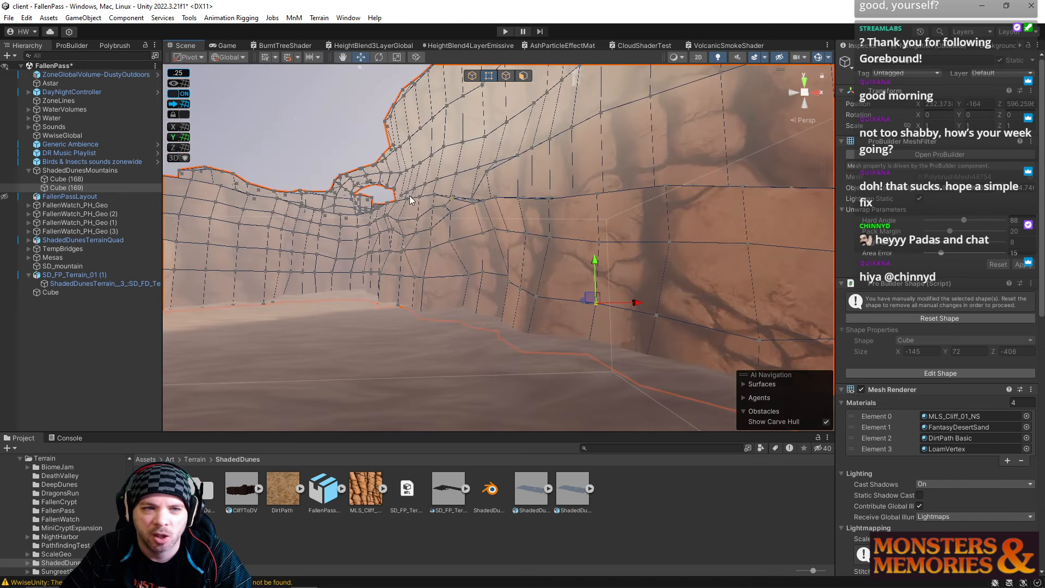
{"action": "left_click", "coordinate": [473, 78]}
{"action": "left_click", "coordinate": [320, 117]}
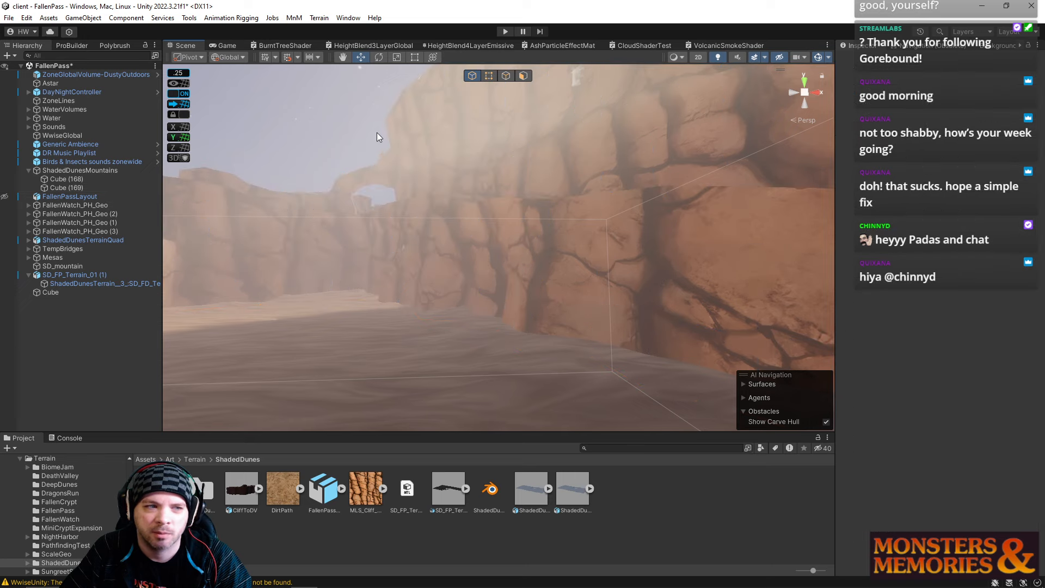
{"action": "right_click_drag", "start_coordinate": [377, 133], "coordinate": [590, 188]}
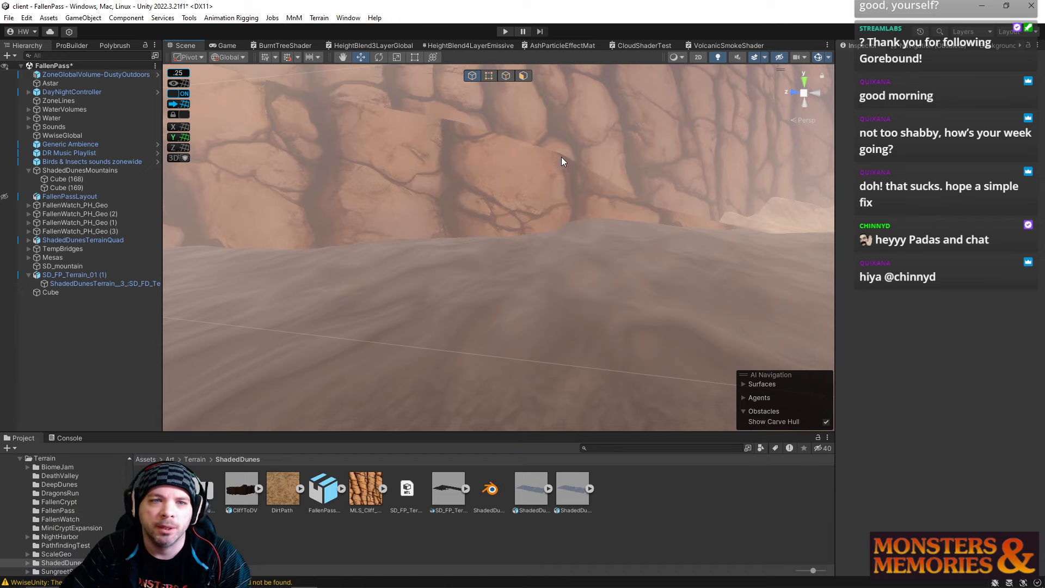
{"action": "left_click", "coordinate": [613, 172]}
{"action": "right_click_drag", "start_coordinate": [612, 172], "coordinate": [579, 162]}
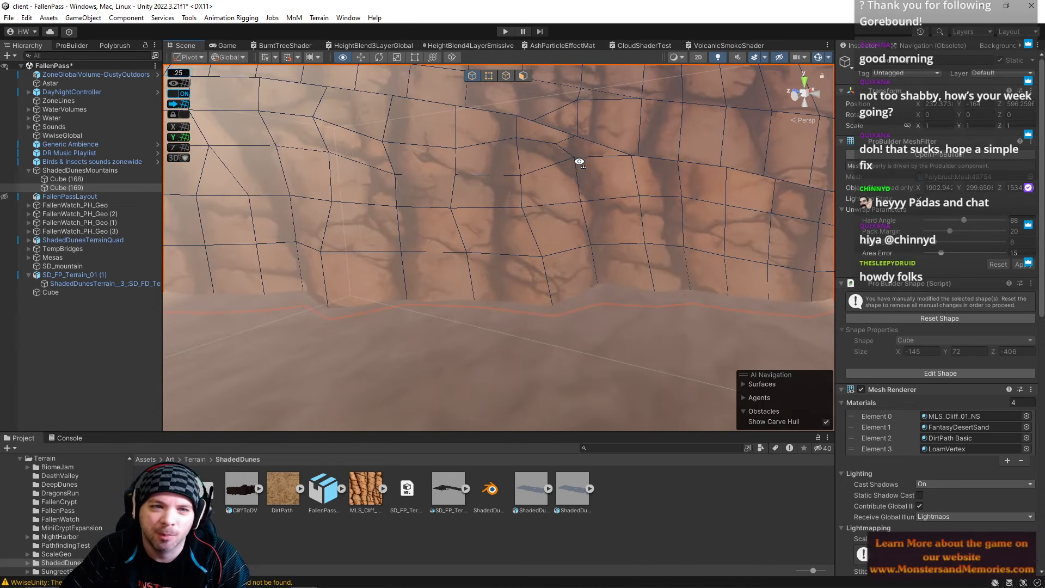
{"action": "left_click", "coordinate": [489, 77]}
{"action": "left_click", "coordinate": [455, 206]}
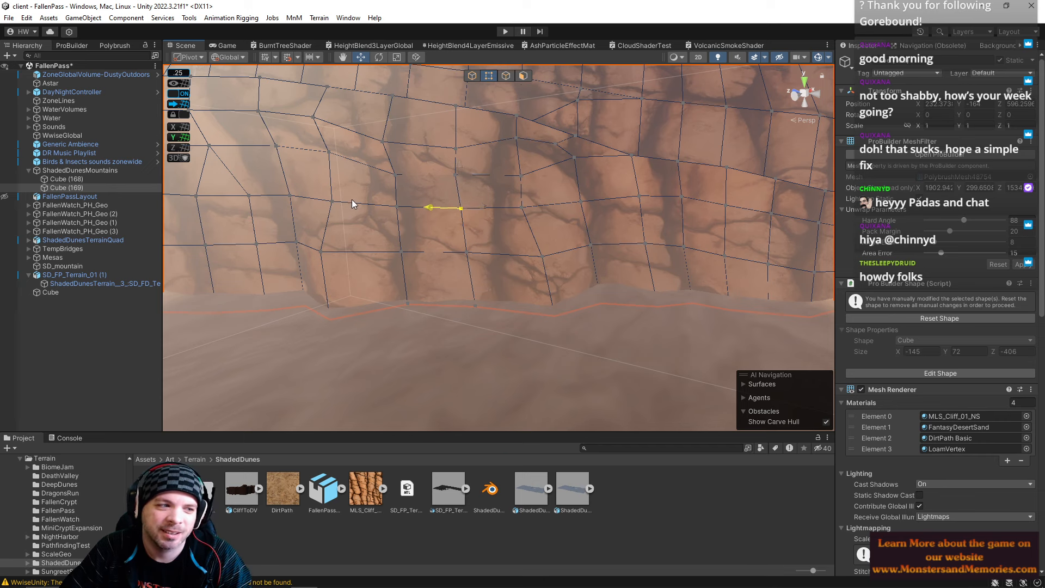
Move a base vertex at the sand line in the canyon's rounded end outward from the wall along X.
{"action": "right_click_drag", "start_coordinate": [352, 203], "coordinate": [274, 194]}
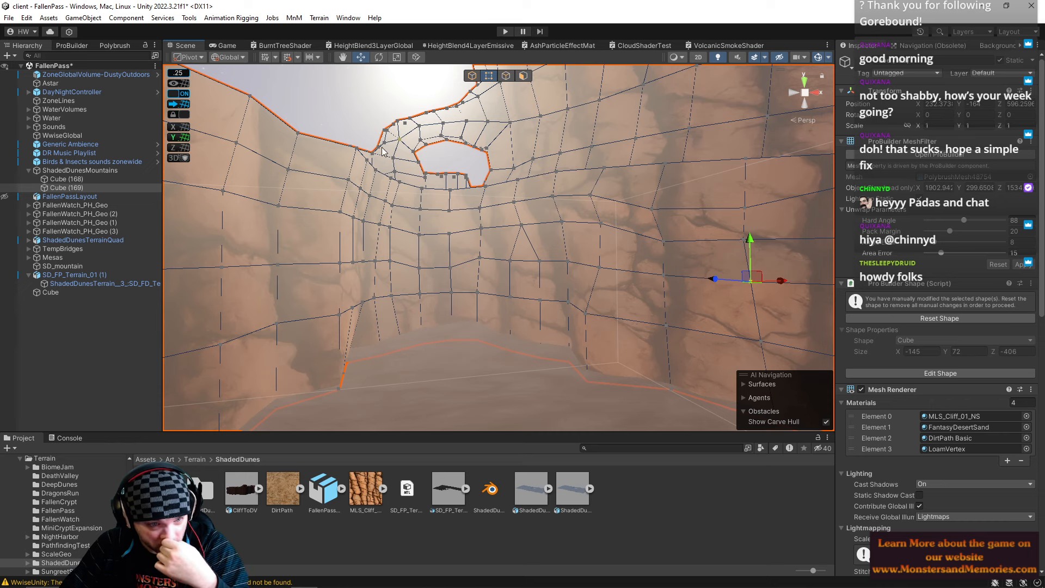
{"action": "right_click_drag", "start_coordinate": [450, 313], "coordinate": [387, 412]}
{"action": "left_click", "coordinate": [475, 274]}
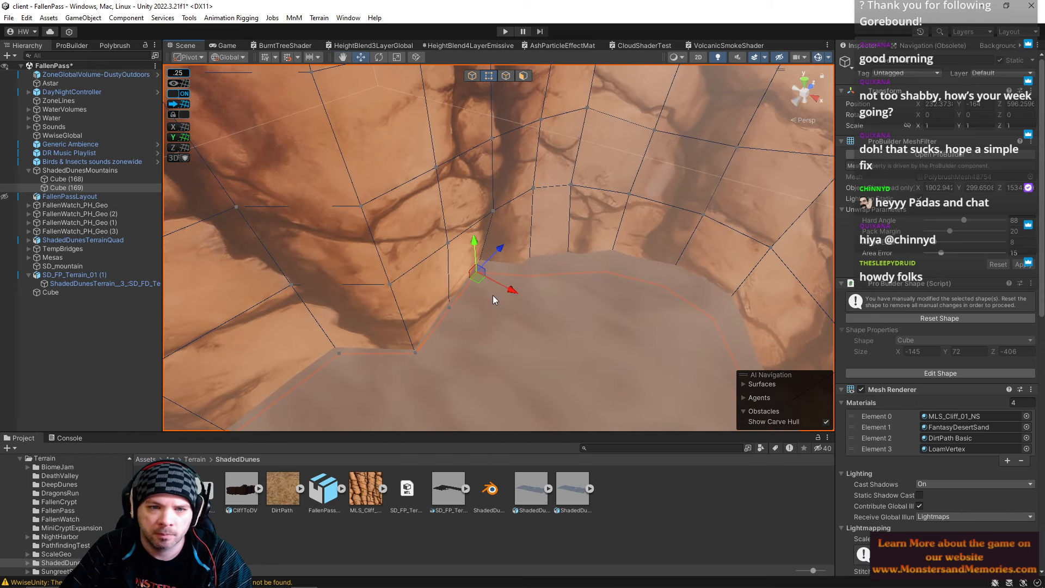
{"action": "left_click_drag", "start_coordinate": [511, 296], "coordinate": [534, 301]}
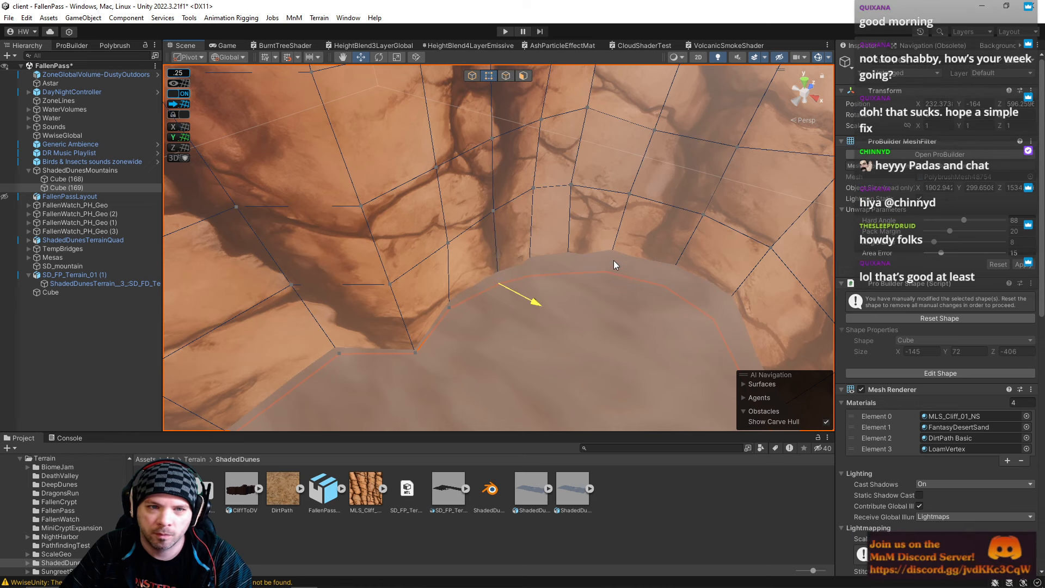
Push two adjacent vertices in the row above the sand at the canyon's rounded end back along X.
{"action": "right_click_drag", "start_coordinate": [600, 244], "coordinate": [584, 262]}
{"action": "left_click", "coordinate": [590, 245]}
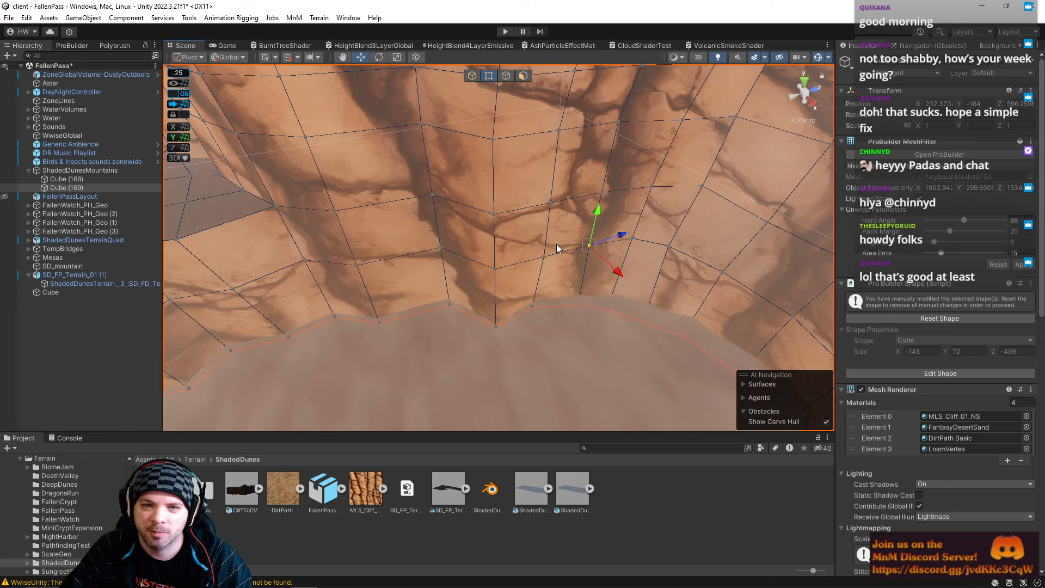
{"action": "left_click", "coordinate": [544, 256]}
{"action": "left_click_drag", "start_coordinate": [566, 283], "coordinate": [556, 272]}
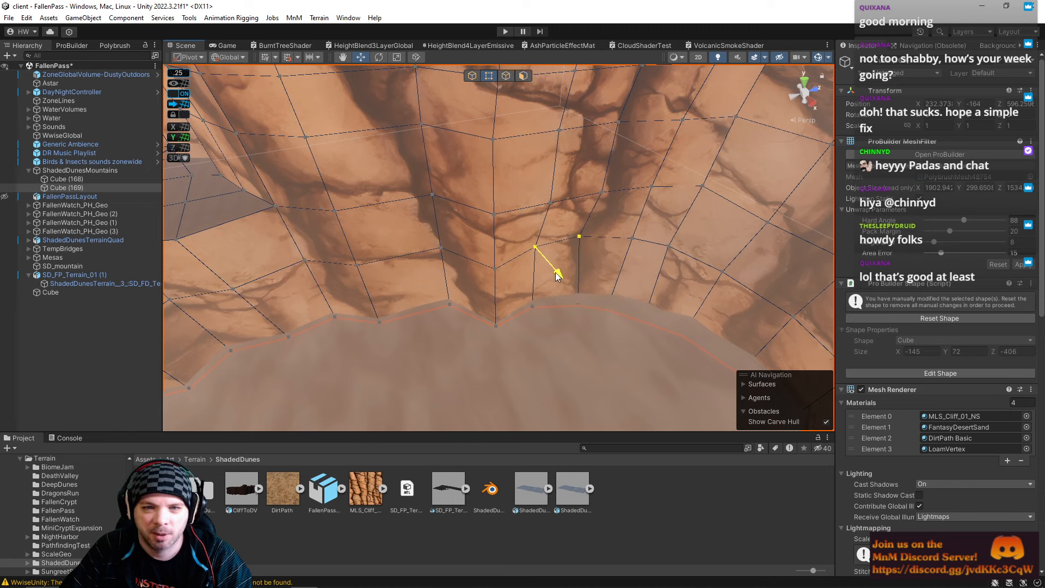
Push the horizontal edges in the rows above those two vertices back into the wall along X, one after another.
{"action": "left_click", "coordinate": [505, 76]}
{"action": "left_click", "coordinate": [569, 204]}
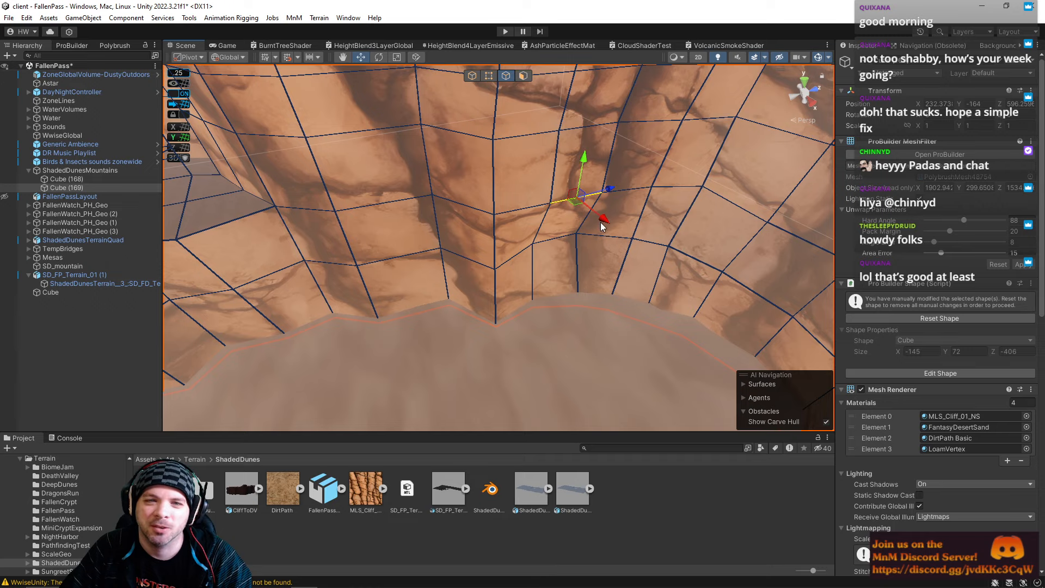
{"action": "left_click_drag", "start_coordinate": [579, 209], "coordinate": [589, 216]}
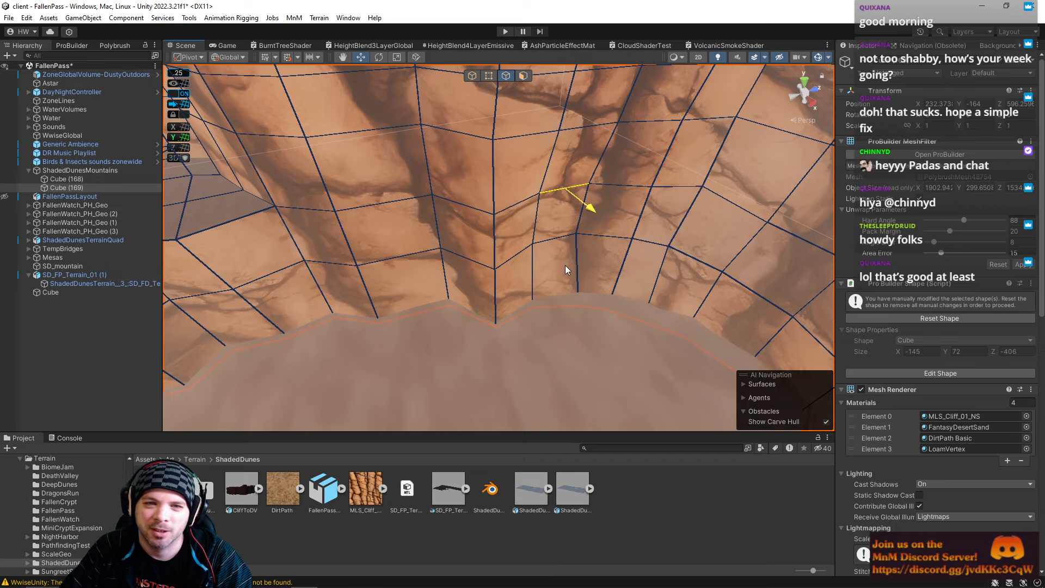
{"action": "right_click_drag", "start_coordinate": [561, 266], "coordinate": [604, 183]}
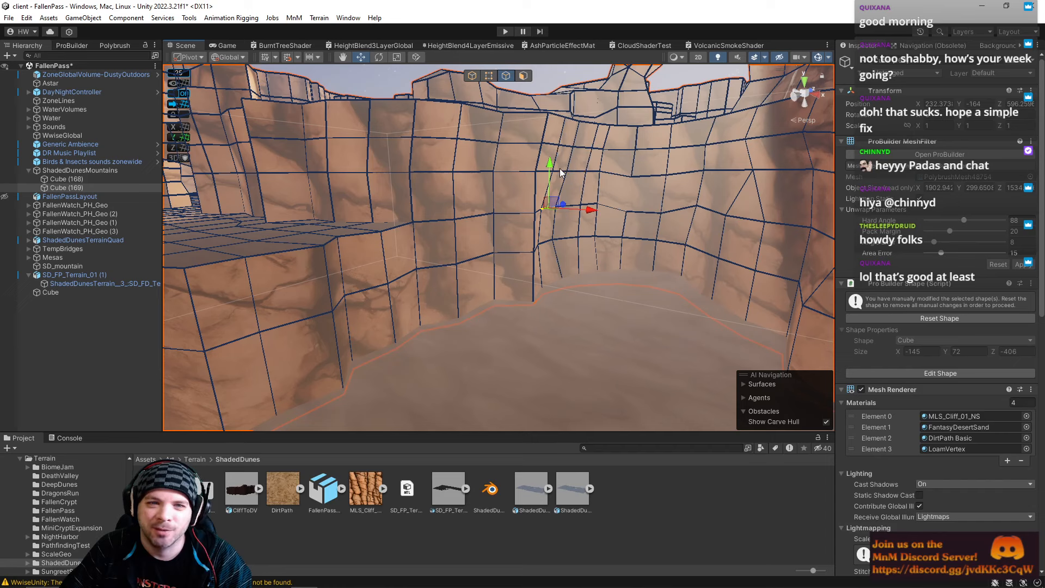
{"action": "left_click_drag", "start_coordinate": [602, 171], "coordinate": [593, 171]}
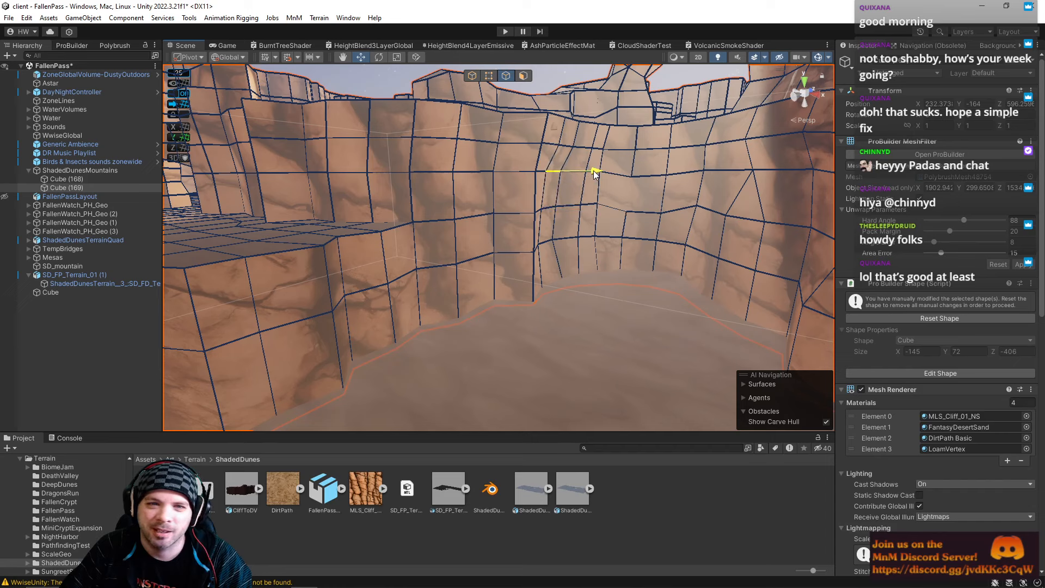
{"action": "left_click", "coordinate": [570, 147]}
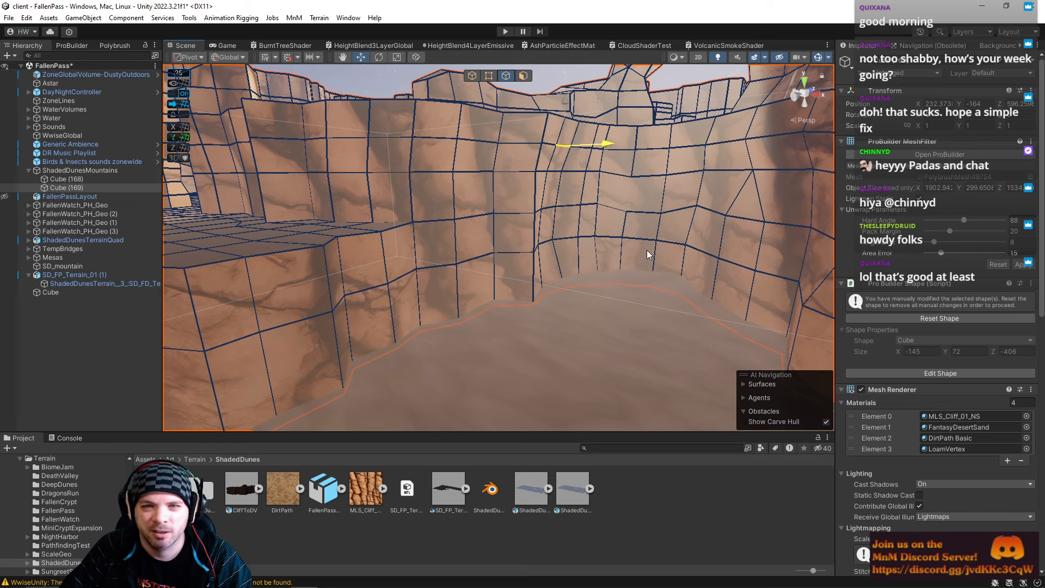
Select vertices on the upper part of the wall and shift one on the cliff's top rim sideways along Z.
{"action": "right_click_drag", "start_coordinate": [646, 254], "coordinate": [496, 180]}
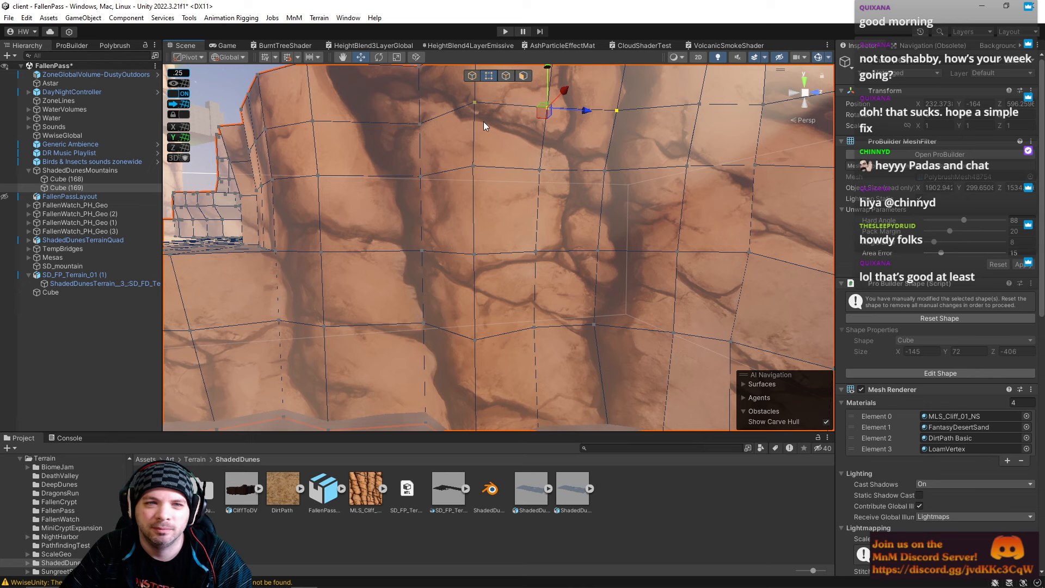
{"action": "scroll", "coordinate": [486, 129], "scroll_direction": "down", "scroll_amount": 3}
{"action": "left_click", "coordinate": [502, 114]}
{"action": "left_click_drag", "start_coordinate": [531, 115], "coordinate": [513, 113]}
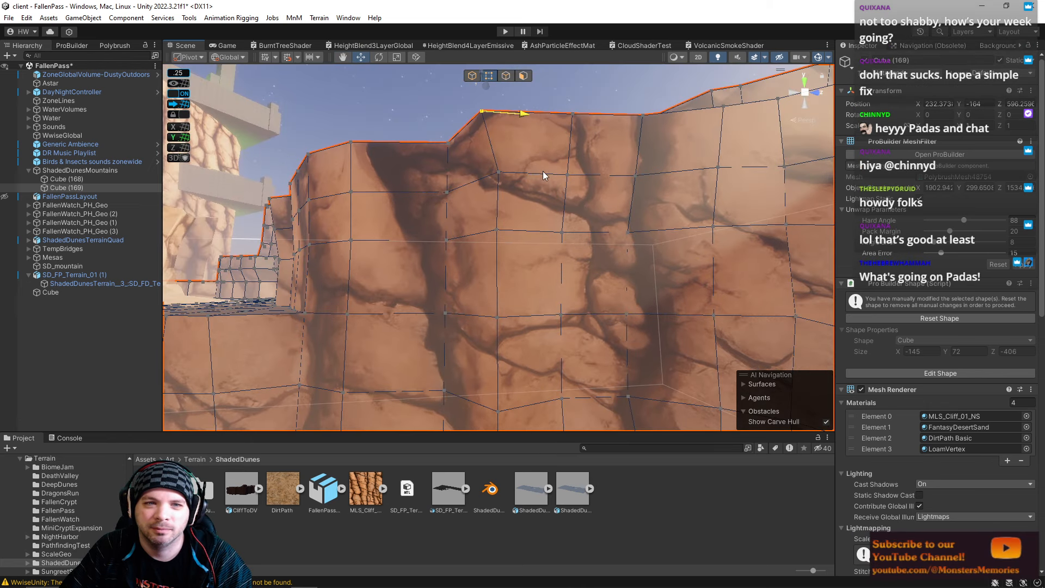
Shift the vertex just below the cliff rim sideways along Z and push two vertices lower on the wall back along X.
{"action": "left_click", "coordinate": [499, 172]}
{"action": "left_click_drag", "start_coordinate": [537, 174], "coordinate": [531, 173]}
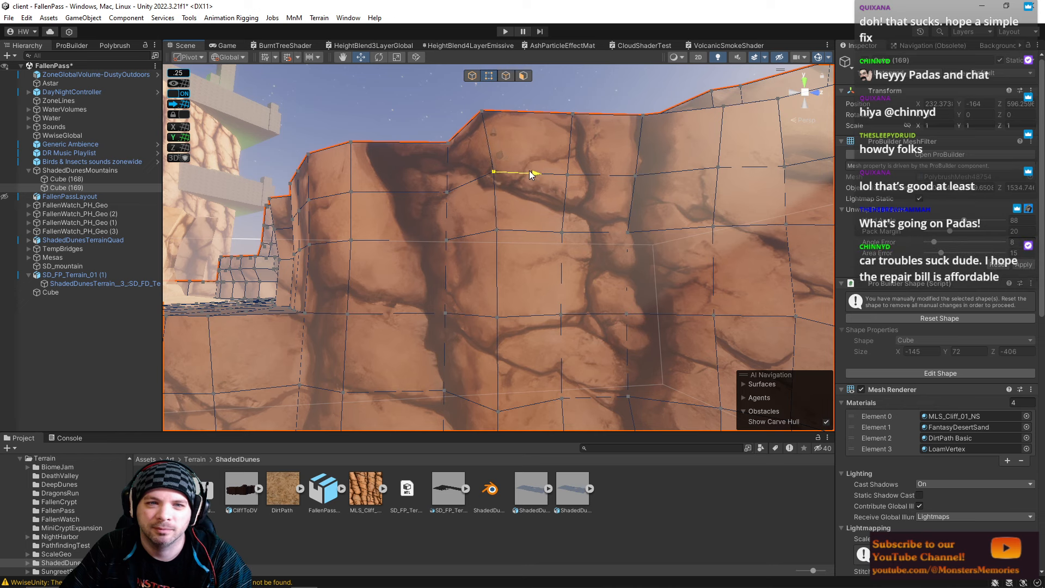
{"action": "left_click", "coordinate": [507, 292]}
{"action": "left_click_drag", "start_coordinate": [508, 290], "coordinate": [636, 234], "text": "alt"}
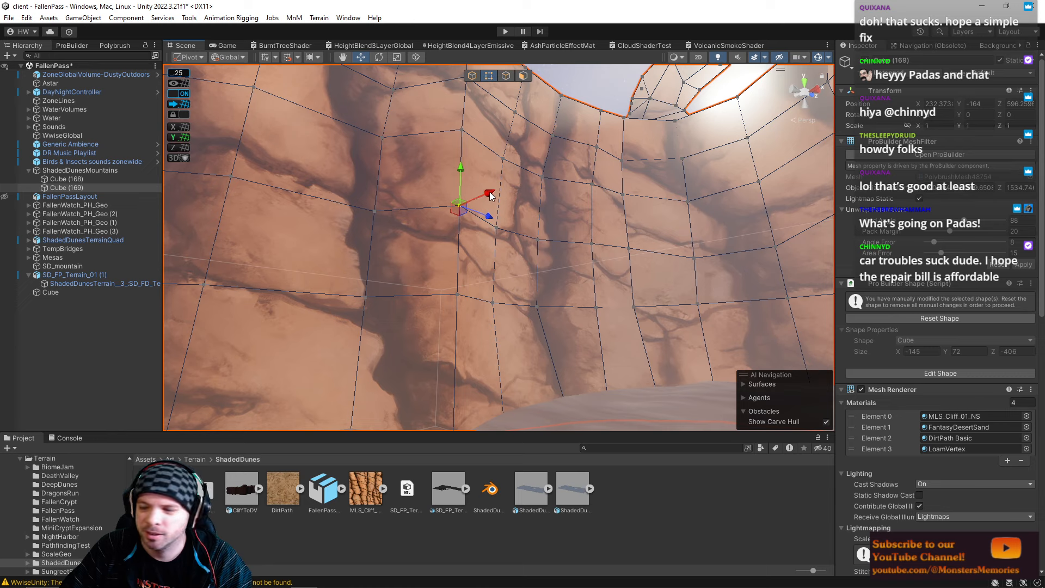
{"action": "left_click_drag", "start_coordinate": [484, 197], "coordinate": [458, 285]}
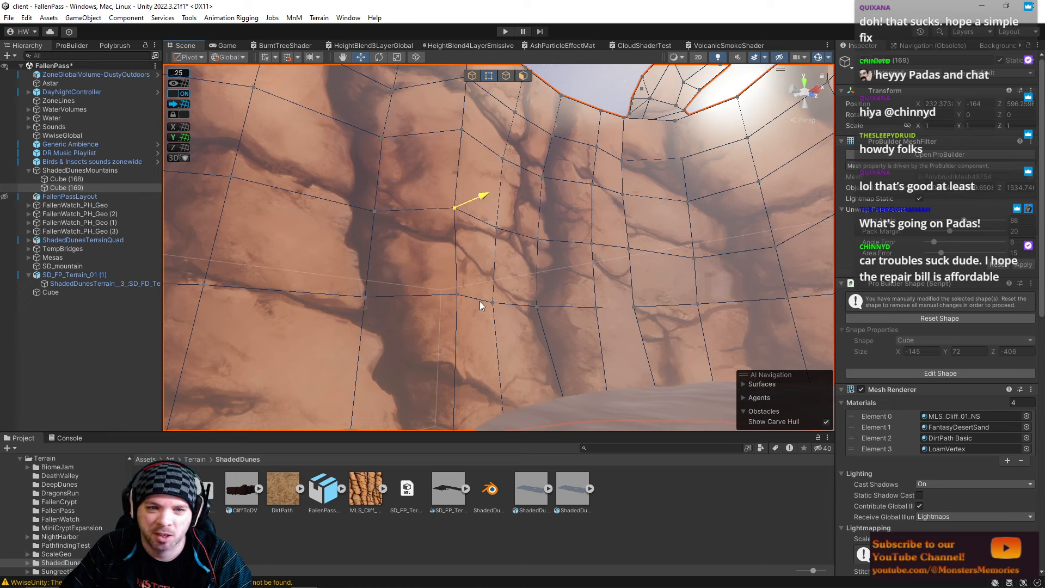
{"action": "left_click", "coordinate": [478, 304]}
{"action": "left_click_drag", "start_coordinate": [485, 292], "coordinate": [477, 303]}
{"action": "left_click", "coordinate": [455, 208], "text": "shift"}
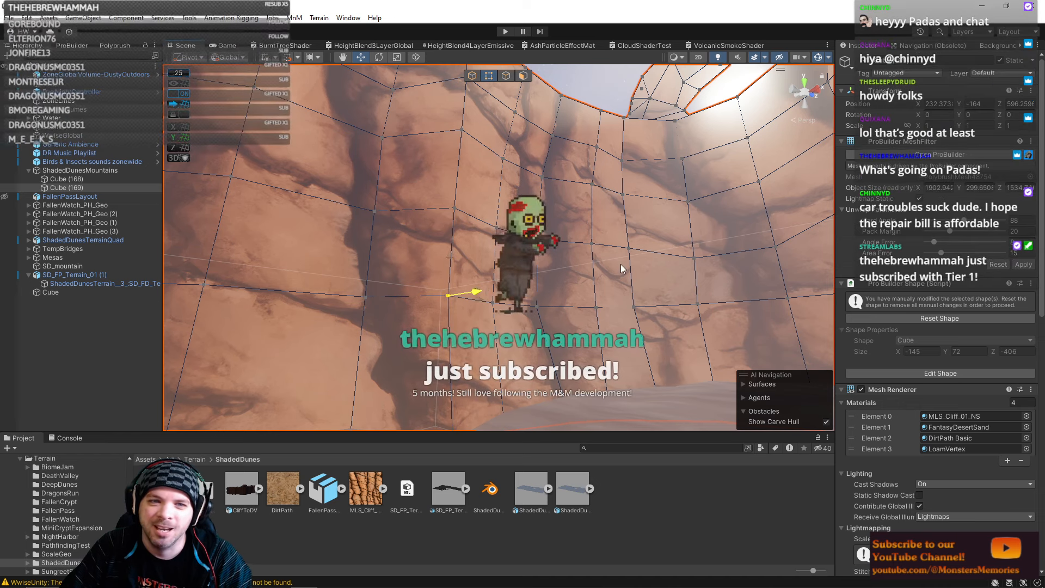
Shift a vertex at mid-height on the wall and a base vertex below it at the sand line sideways along Z.
{"action": "right_click_drag", "start_coordinate": [596, 269], "coordinate": [482, 402]}
{"action": "left_click_drag", "start_coordinate": [420, 309], "coordinate": [368, 283]}
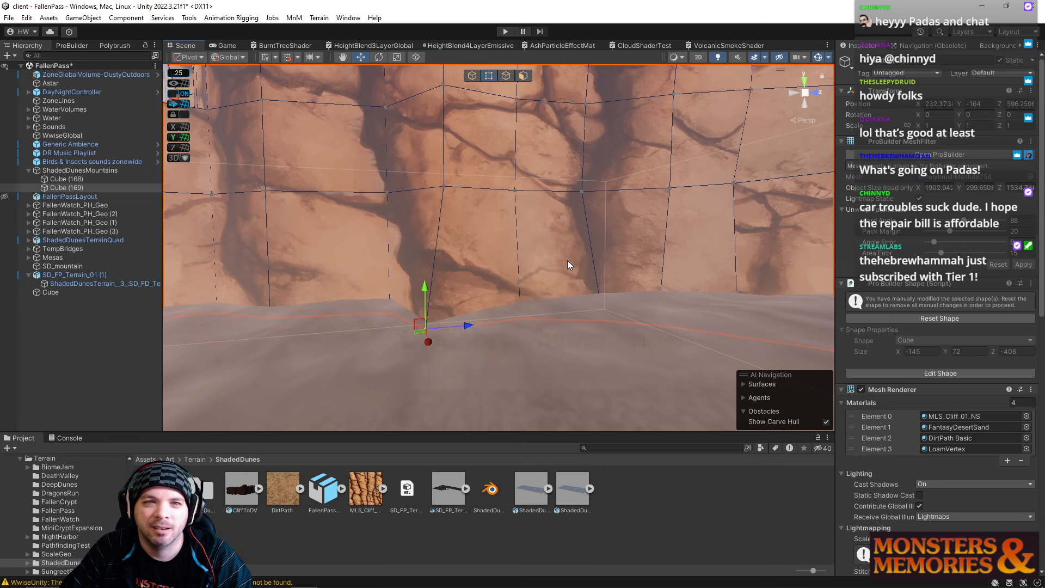
{"action": "right_click_drag", "start_coordinate": [567, 260], "coordinate": [548, 246]}
{"action": "key", "text": "s"}
{"action": "left_click", "coordinate": [497, 194]}
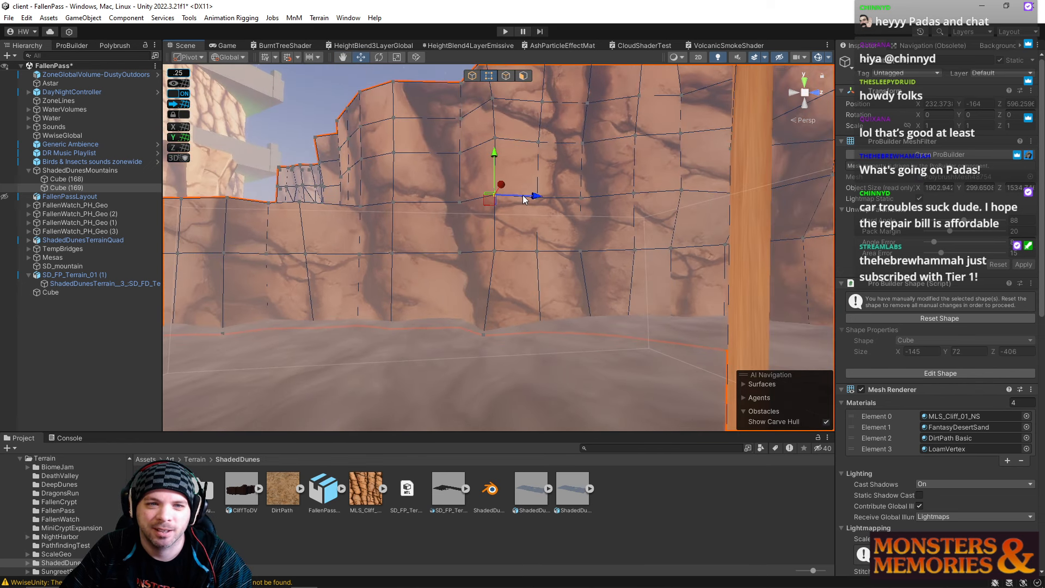
{"action": "left_click_drag", "start_coordinate": [527, 200], "coordinate": [514, 200]}
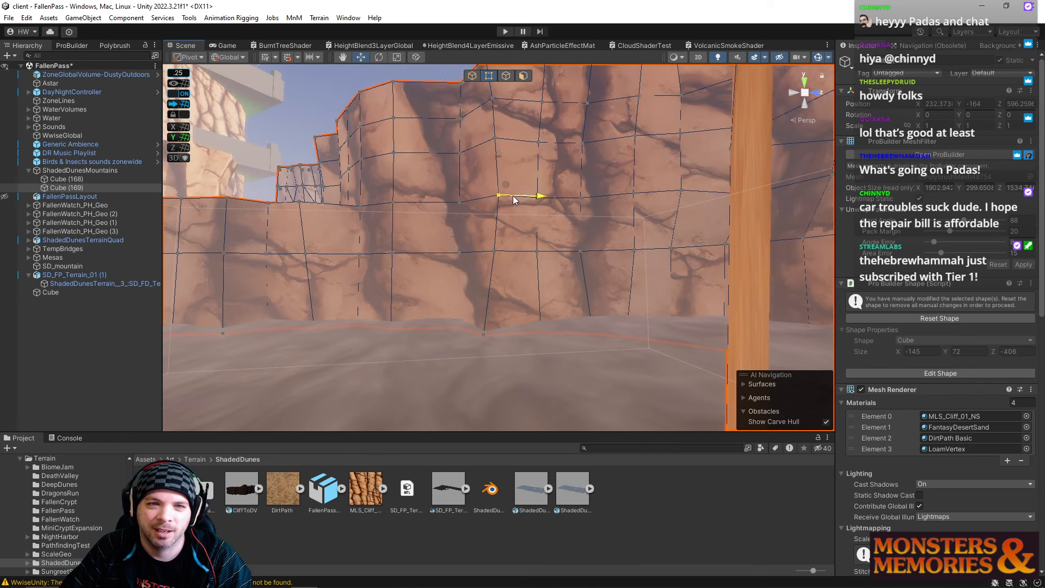
{"action": "left_click", "coordinate": [467, 334]}
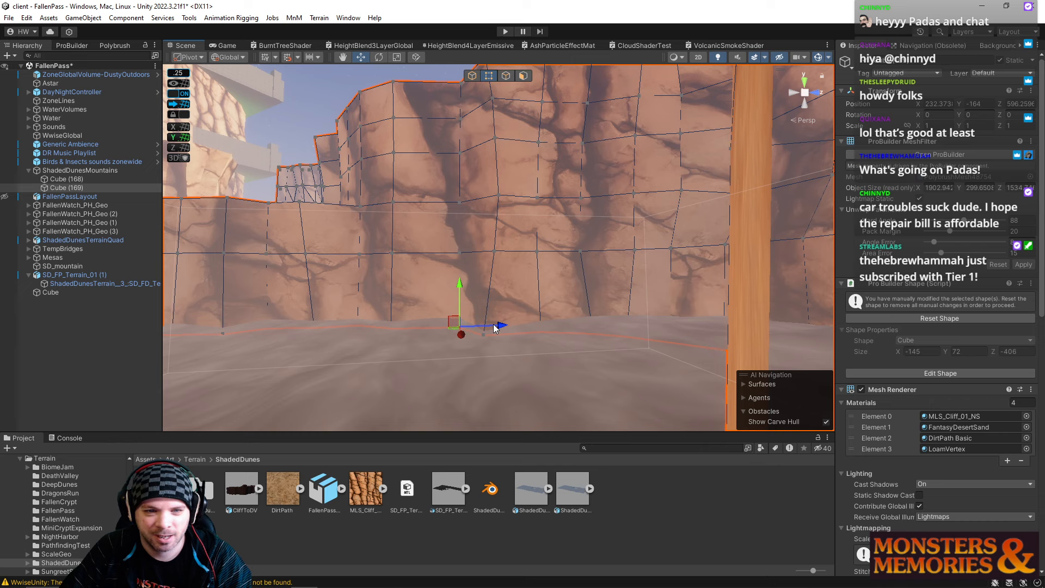
{"action": "left_click_drag", "start_coordinate": [485, 331], "coordinate": [483, 331]}
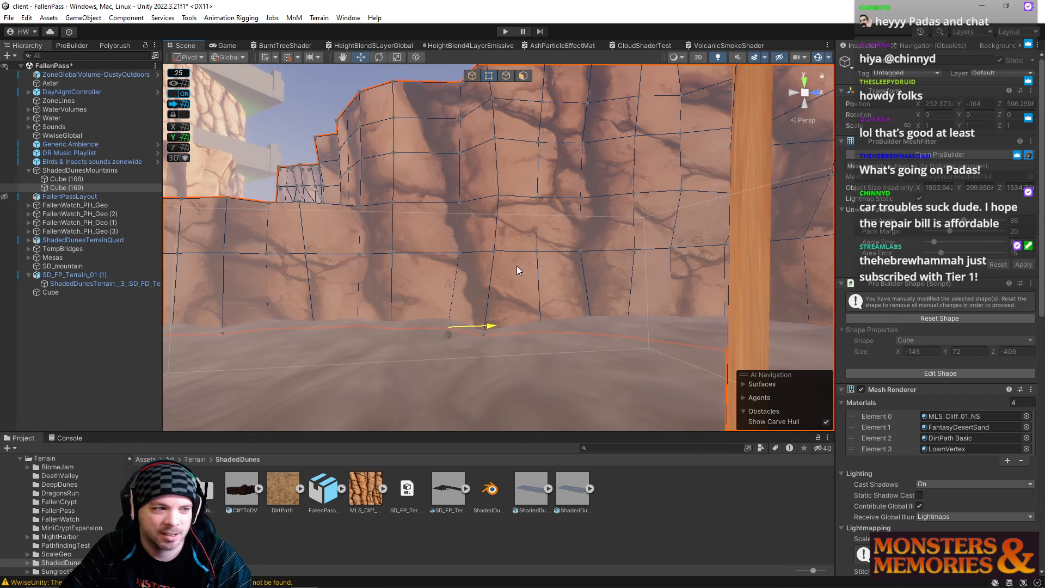
Pull two adjacent base vertices at the sand line outward from the wall along X.
{"action": "right_click_drag", "start_coordinate": [515, 263], "coordinate": [566, 362]}
{"action": "left_click_drag", "start_coordinate": [440, 299], "coordinate": [547, 396]}
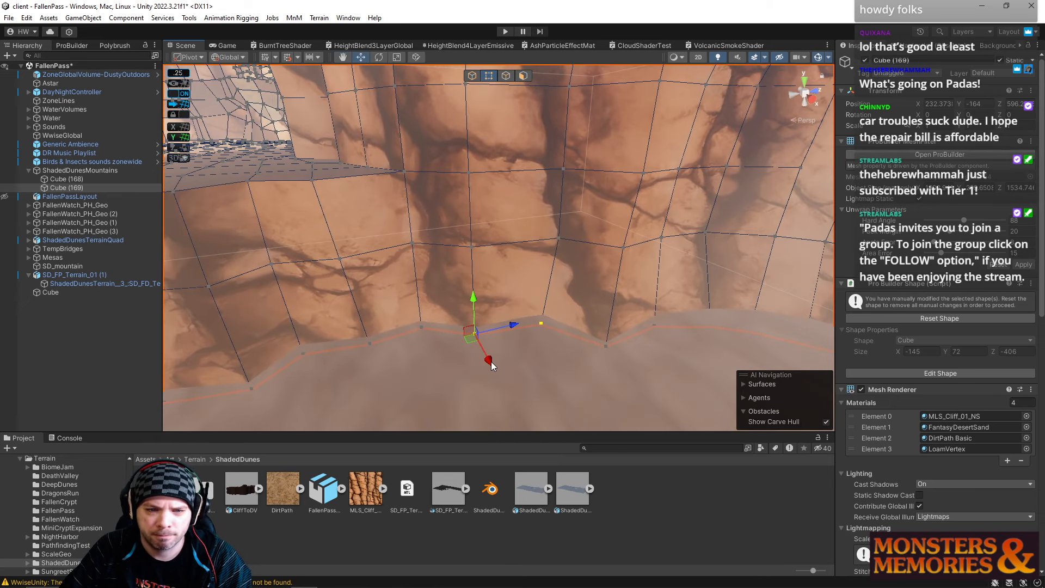
{"action": "left_click_drag", "start_coordinate": [494, 365], "coordinate": [499, 368]}
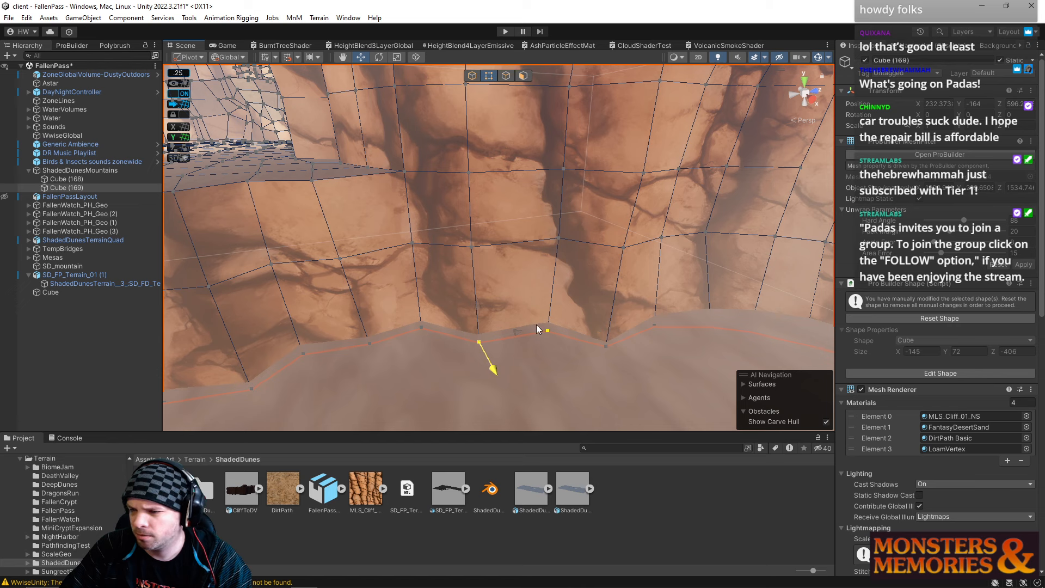
Pull the base vertices beneath the low ledge outward along X and shift the one at the protruding corner sideways along Z.
{"action": "right_click_drag", "start_coordinate": [515, 324], "coordinate": [508, 323]}
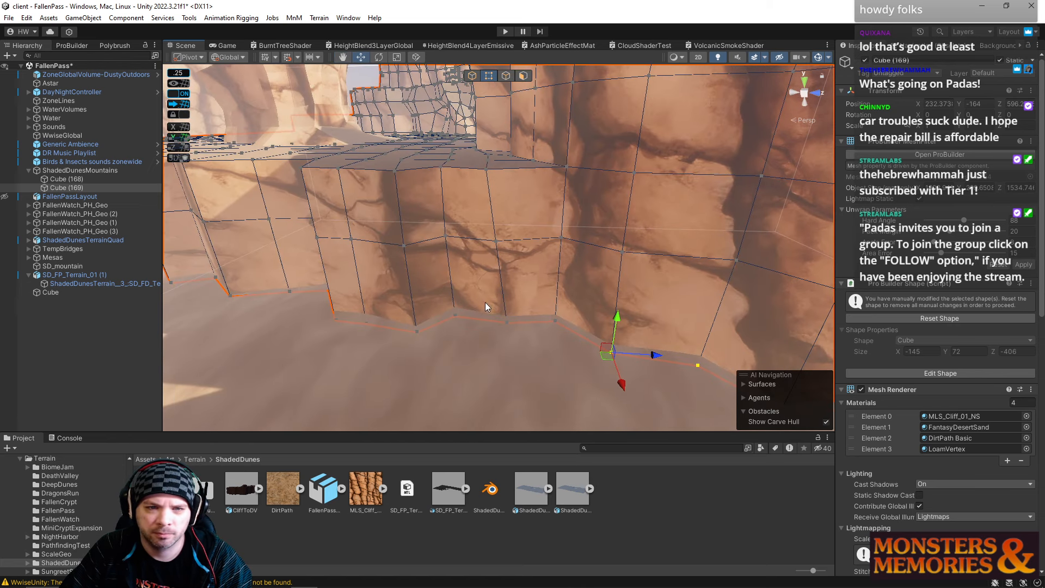
{"action": "left_click_drag", "start_coordinate": [517, 345], "coordinate": [427, 359]}
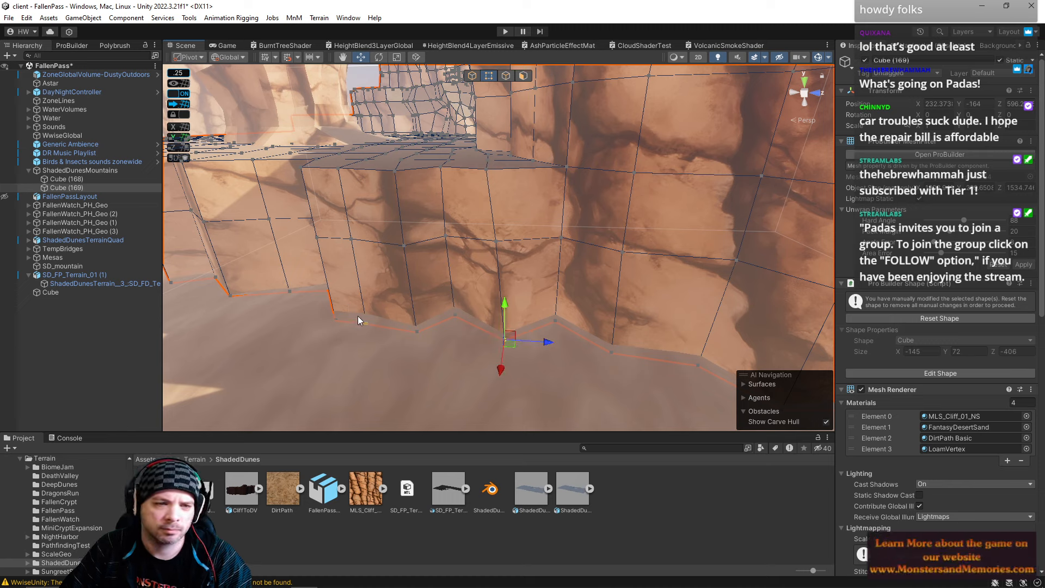
{"action": "left_click_drag", "start_coordinate": [357, 316], "coordinate": [436, 376]}
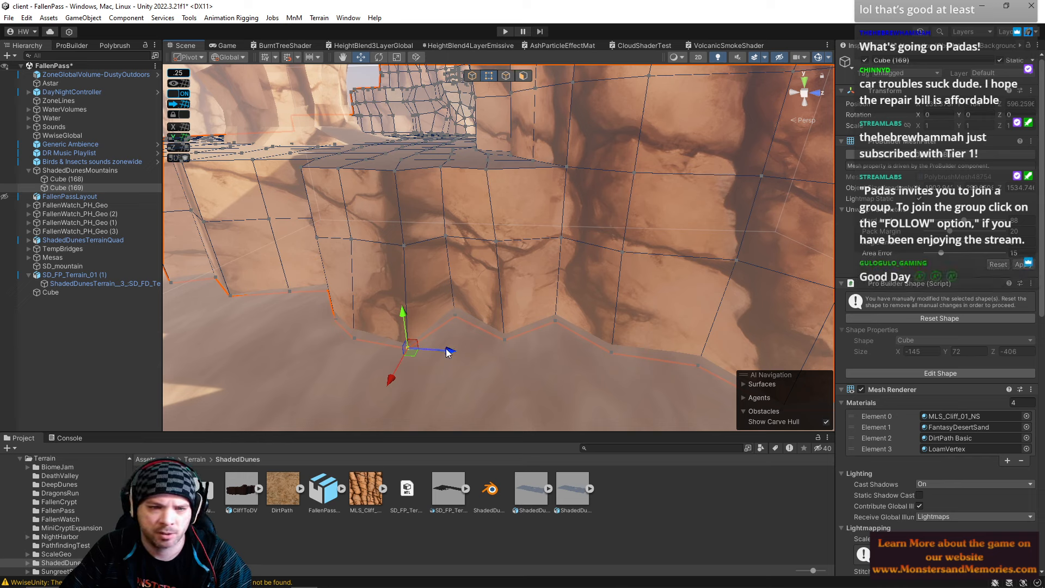
{"action": "left_click_drag", "start_coordinate": [447, 352], "coordinate": [436, 299]}
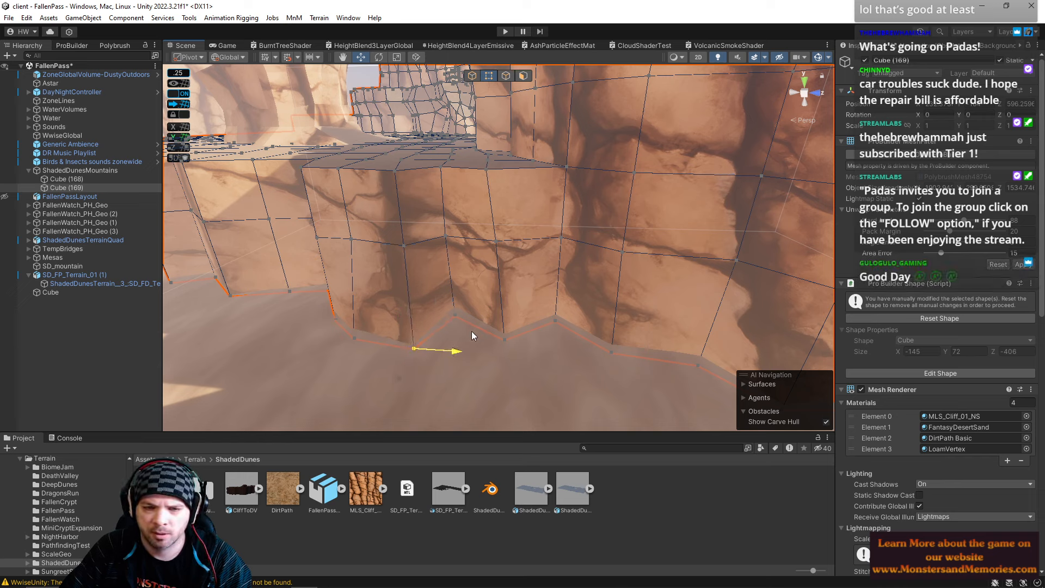
Pull the recessed base vertex between the two protruding ones beneath the low ledge outward along X.
{"action": "left_click_drag", "start_coordinate": [472, 332], "coordinate": [472, 334]}
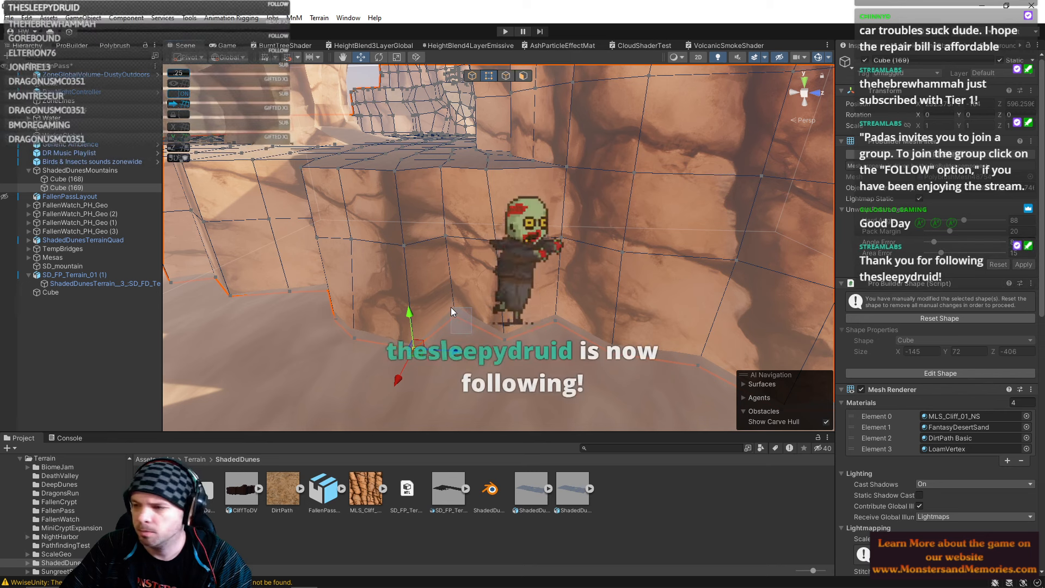
{"action": "left_click", "coordinate": [456, 315]}
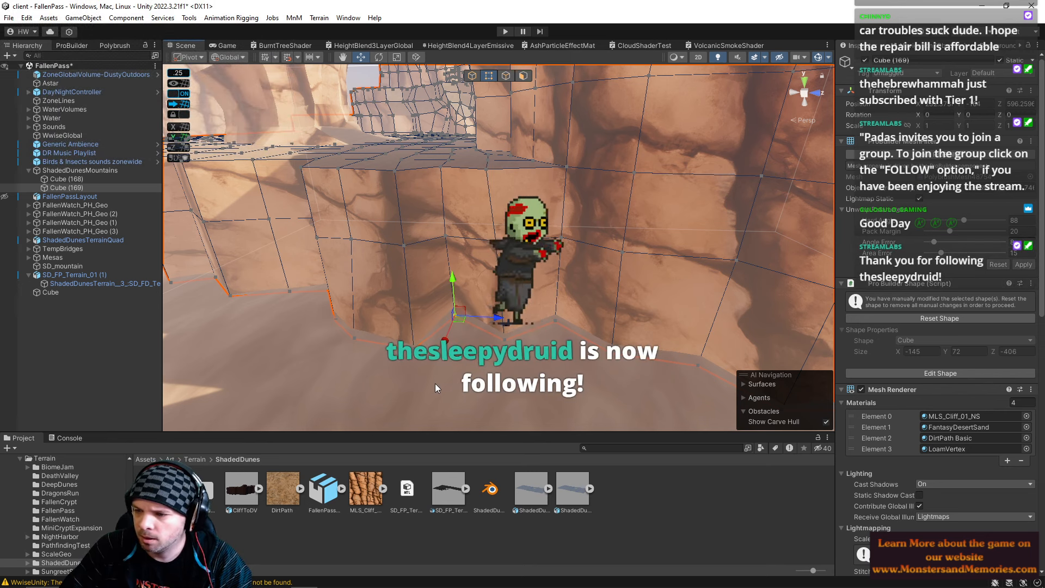
{"action": "left_click_drag", "start_coordinate": [446, 340], "coordinate": [442, 350]}
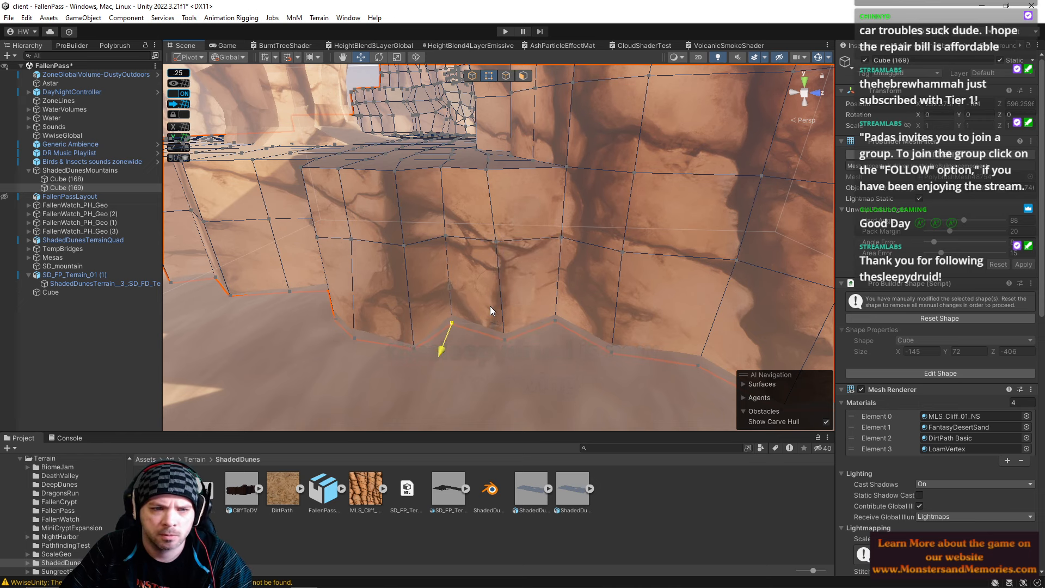
Shift two adjacent vertices in the low ledge's middle row sideways along Z.
{"action": "key", "text": "a"}
{"action": "right_click_drag", "start_coordinate": [490, 306], "coordinate": [520, 277]}
{"action": "left_click", "coordinate": [529, 233]}
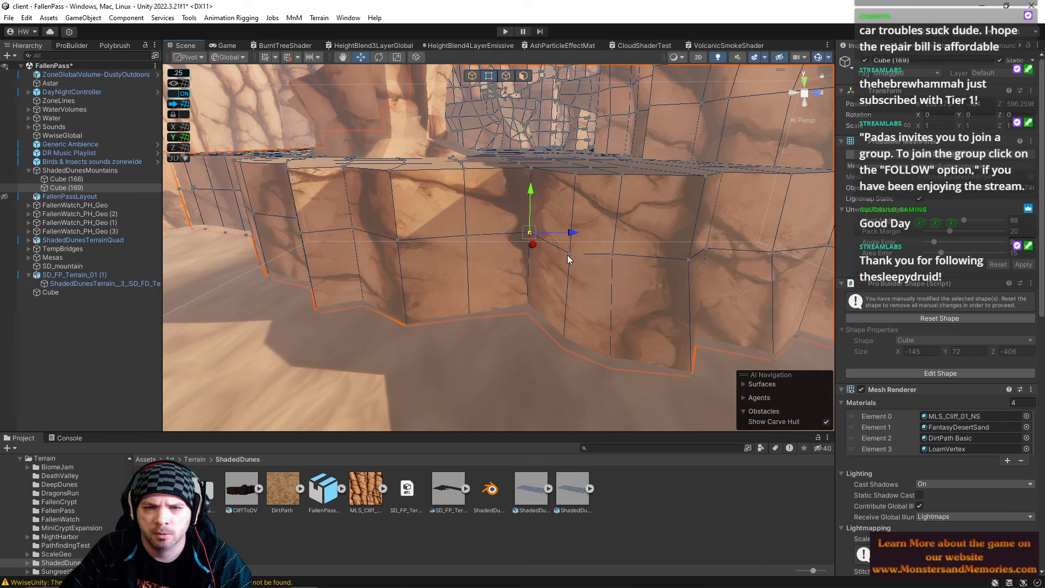
{"action": "left_click", "coordinate": [569, 254], "text": "shift"}
{"action": "left_click_drag", "start_coordinate": [592, 256], "coordinate": [598, 256]}
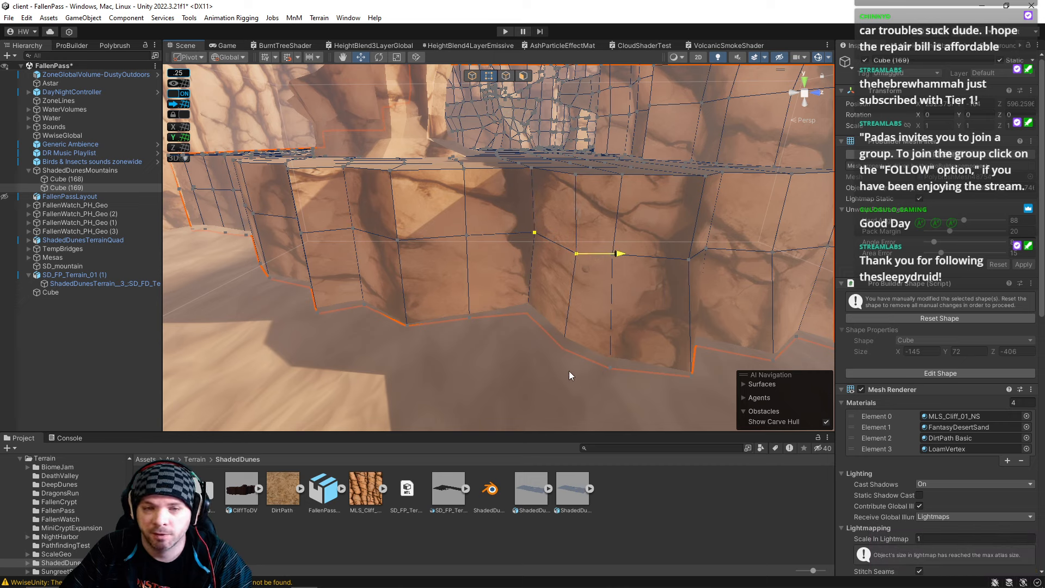
Shift the base vertices below those two middle-row vertices along Z in the opposite direction.
{"action": "left_click", "coordinate": [565, 355]}
{"action": "left_click_drag", "start_coordinate": [517, 287], "coordinate": [578, 368]}
{"action": "left_click_drag", "start_coordinate": [569, 313], "coordinate": [566, 313]}
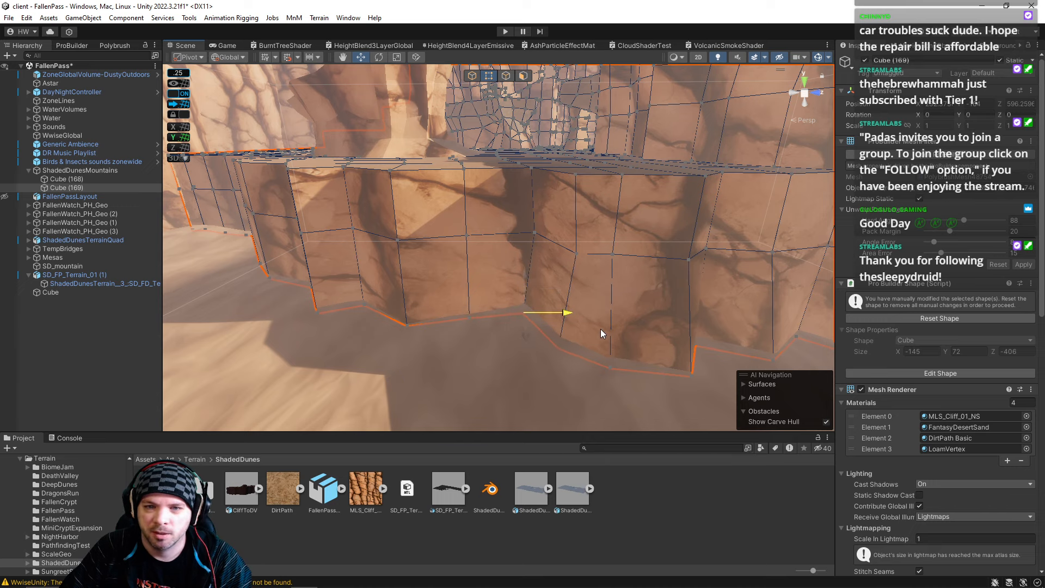
Switch to edge editing and move the column of vertical edges on the low ledge's protruding face.
{"action": "left_click", "coordinate": [609, 262]}
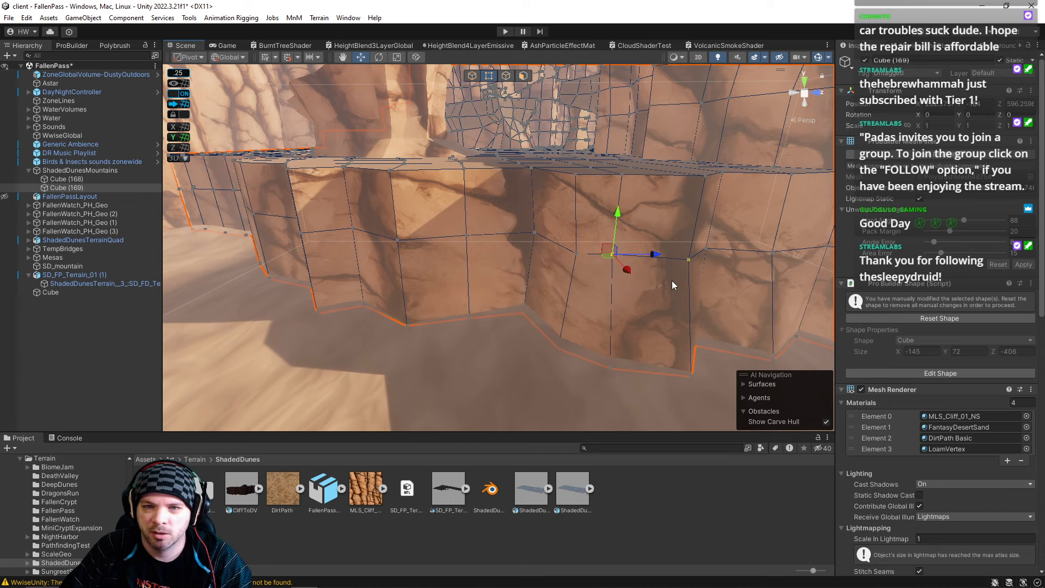
{"action": "right_click_drag", "start_coordinate": [672, 280], "coordinate": [663, 325]}
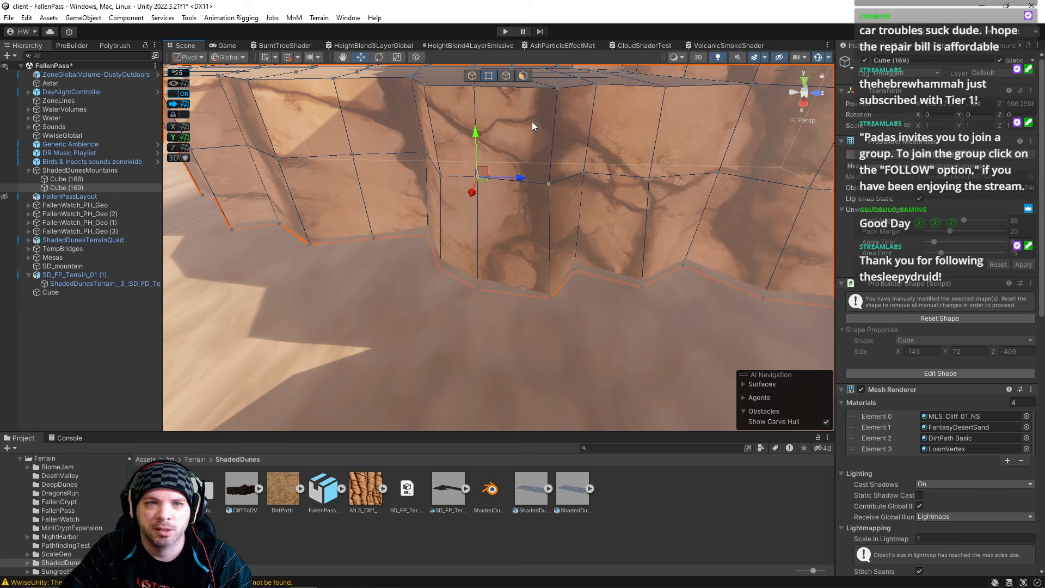
{"action": "left_click", "coordinate": [505, 76]}
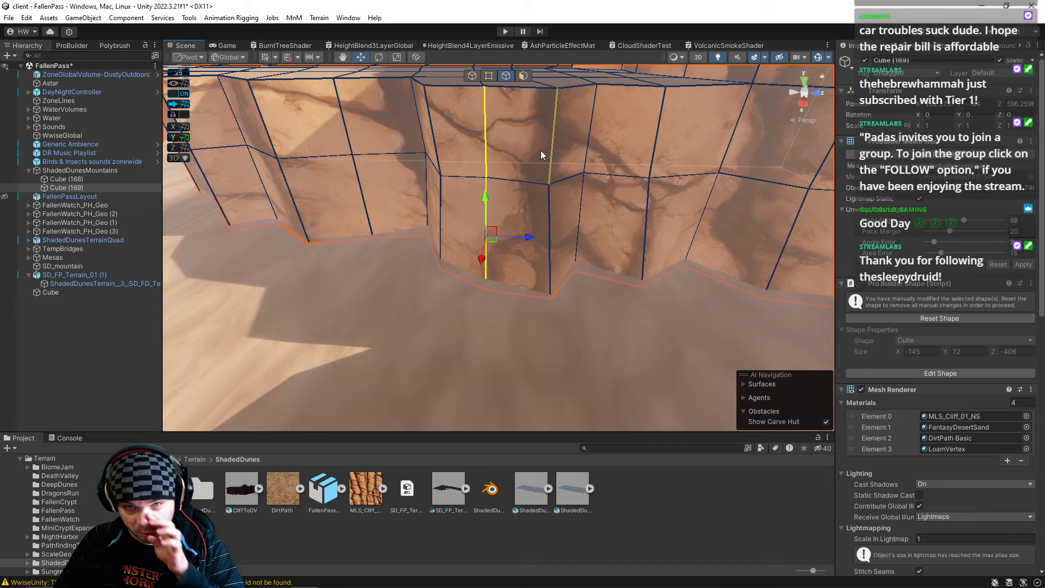
Push the horizontal edges in the middle row around the low ledge's corners back into the wall along X.
{"action": "right_click_drag", "start_coordinate": [531, 170], "coordinate": [681, 190]}
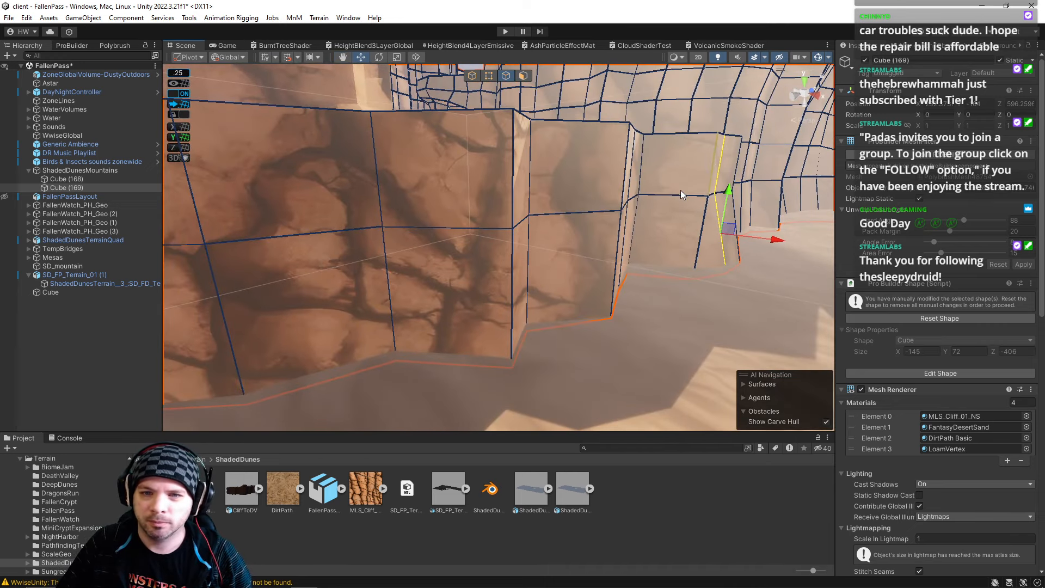
{"action": "left_click", "coordinate": [635, 198]}
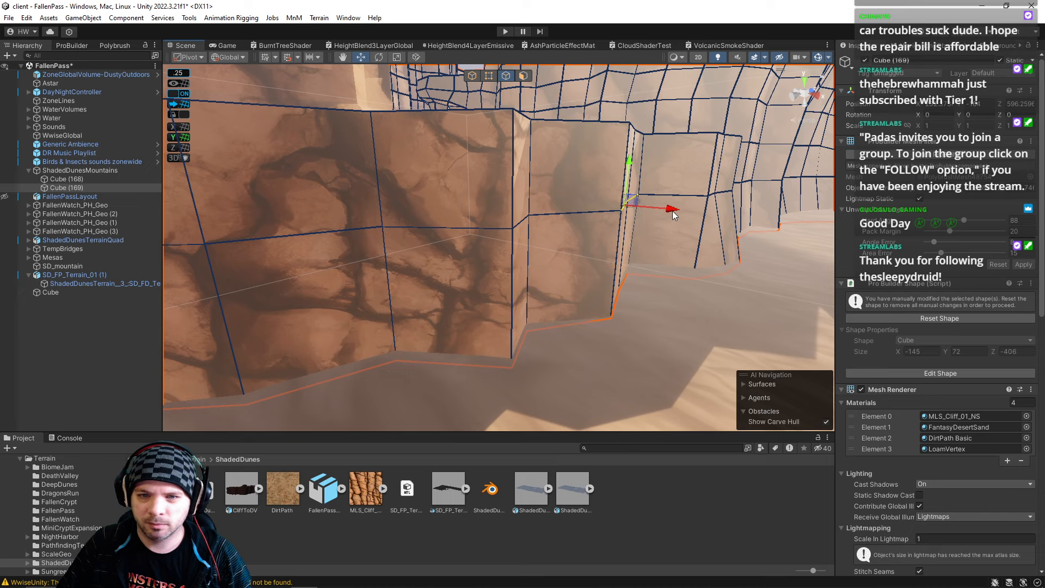
{"action": "left_click_drag", "start_coordinate": [673, 215], "coordinate": [656, 211]}
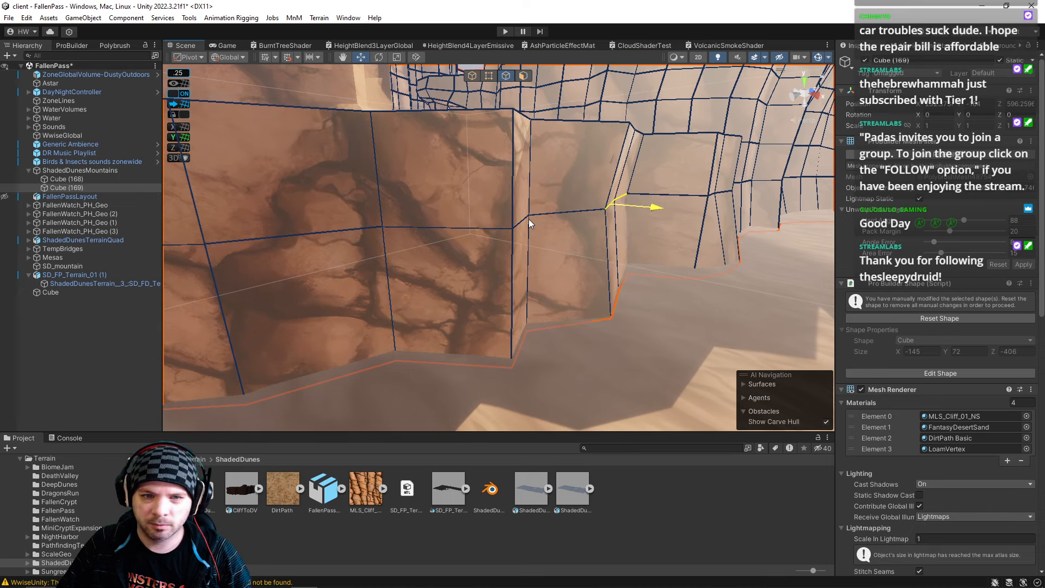
{"action": "left_click", "coordinate": [481, 233]}
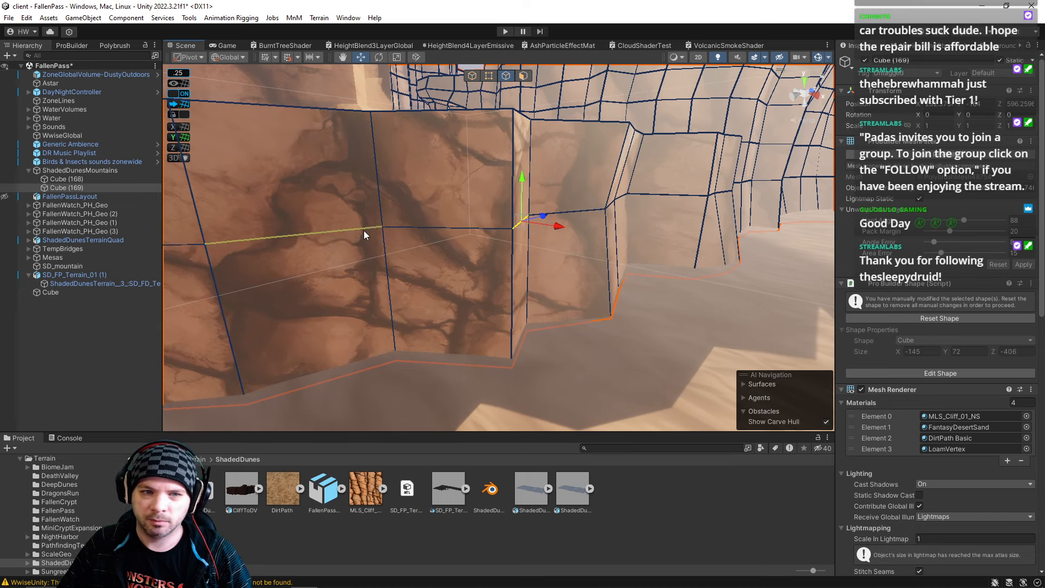
{"action": "right_click_drag", "start_coordinate": [364, 230], "coordinate": [528, 243]}
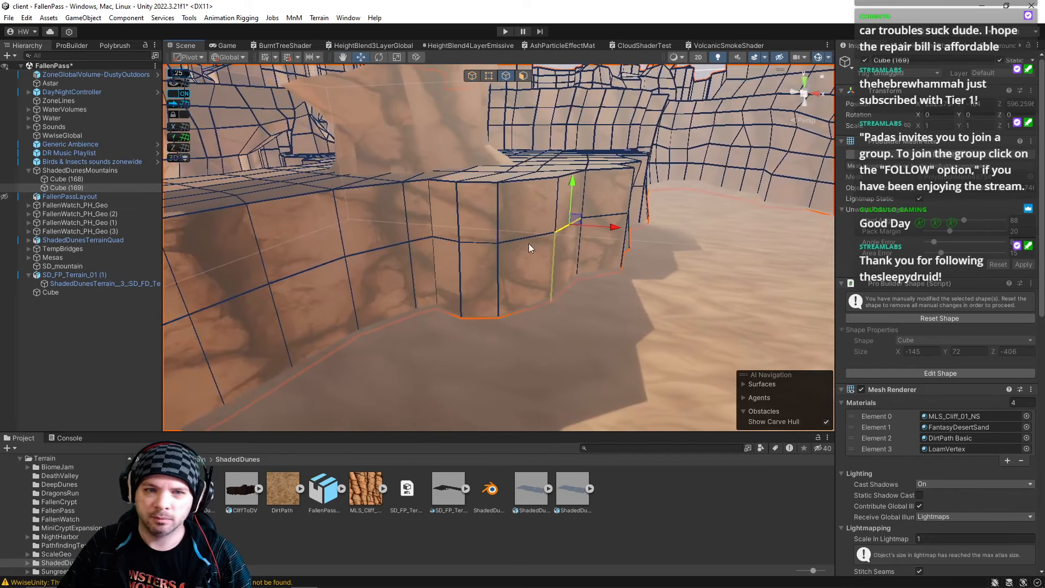
{"action": "left_click", "coordinate": [512, 240], "text": "shift"}
{"action": "left_click_drag", "start_coordinate": [573, 244], "coordinate": [566, 245]}
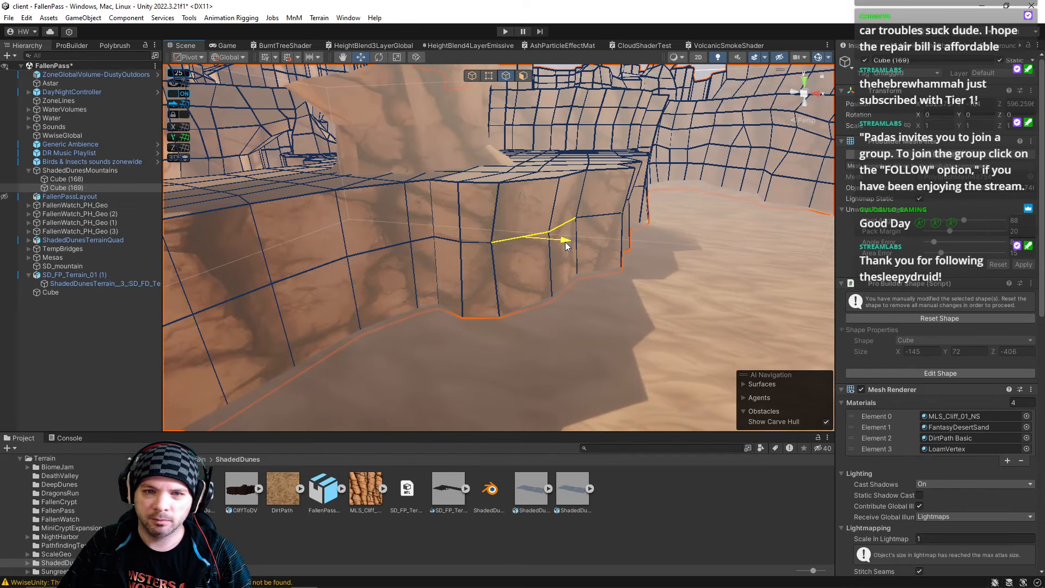
Push the middle-row horizontal edges on the low ledge's rounded end back into the wall along Z.
{"action": "left_click", "coordinate": [445, 242]}
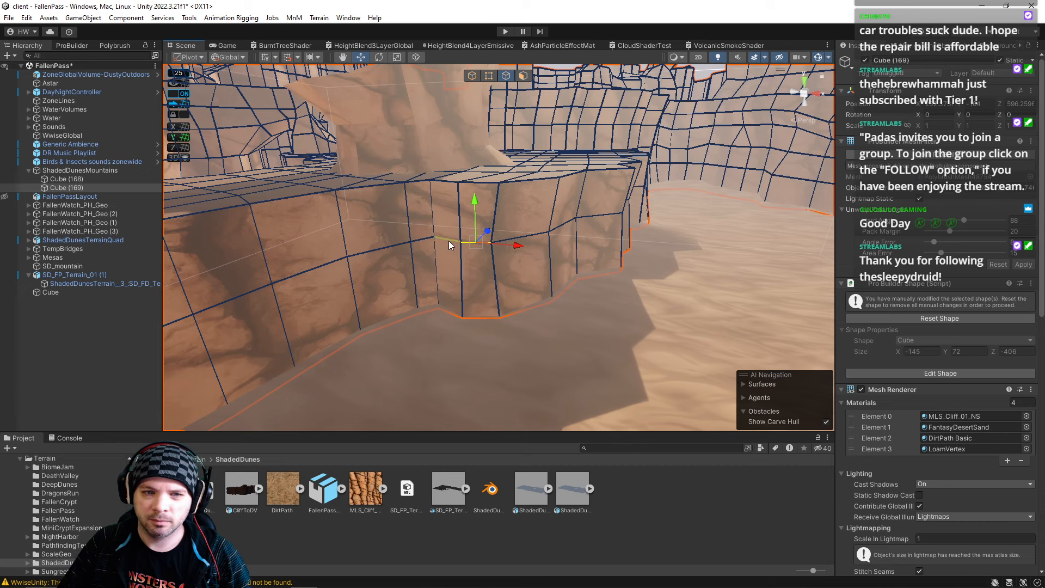
{"action": "left_click", "coordinate": [448, 241], "text": "shift"}
{"action": "left_click_drag", "start_coordinate": [466, 229], "coordinate": [470, 226]}
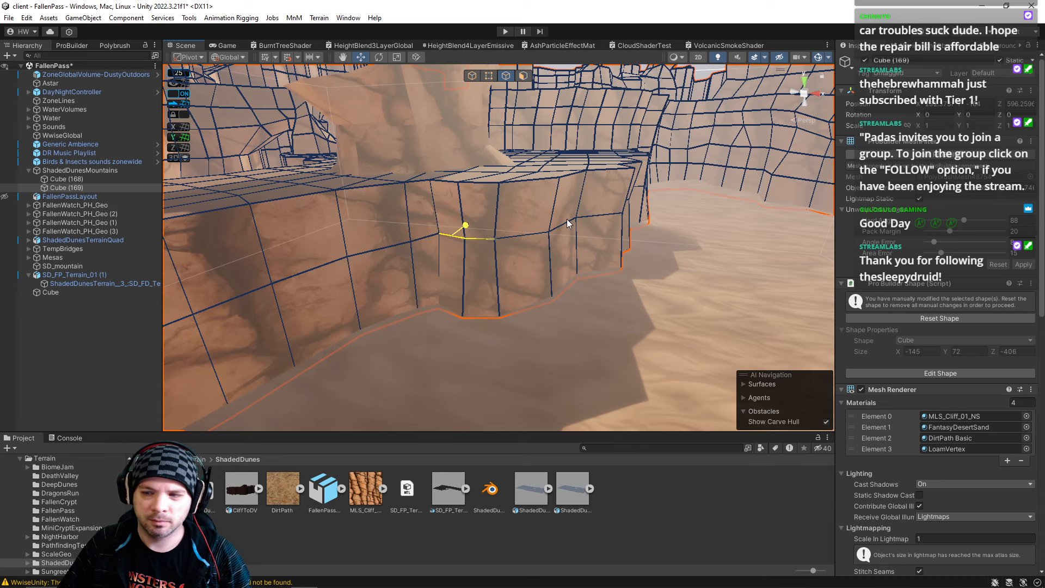
Move the column of vertical edges at the ledge's rounded end along X and lower the adjoining base edge into the sand along Y.
{"action": "left_click_drag", "start_coordinate": [569, 230], "coordinate": [548, 233]}
{"action": "right_click_drag", "start_coordinate": [548, 233], "coordinate": [475, 175]}
{"action": "left_click", "coordinate": [470, 173]}
{"action": "left_click", "coordinate": [469, 258], "text": "shift"}
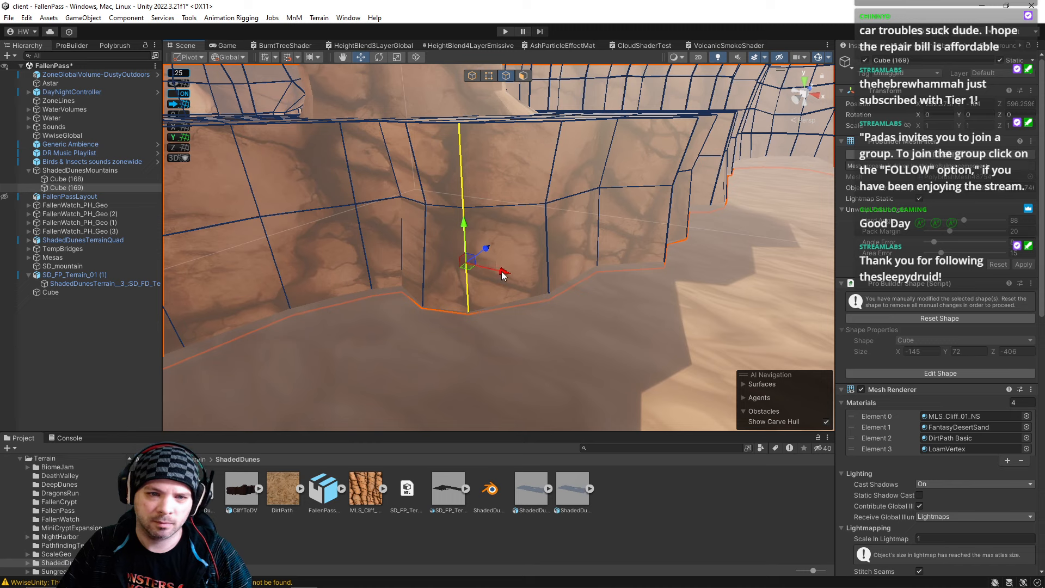
{"action": "left_click_drag", "start_coordinate": [500, 271], "coordinate": [517, 275]}
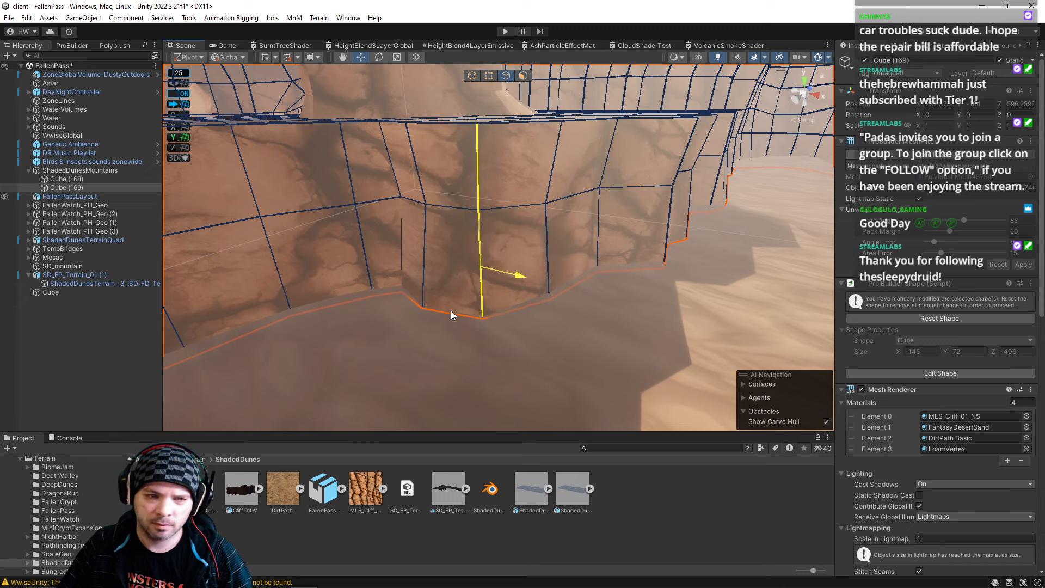
{"action": "left_click", "coordinate": [447, 300]}
{"action": "left_click_drag", "start_coordinate": [448, 280], "coordinate": [451, 281]}
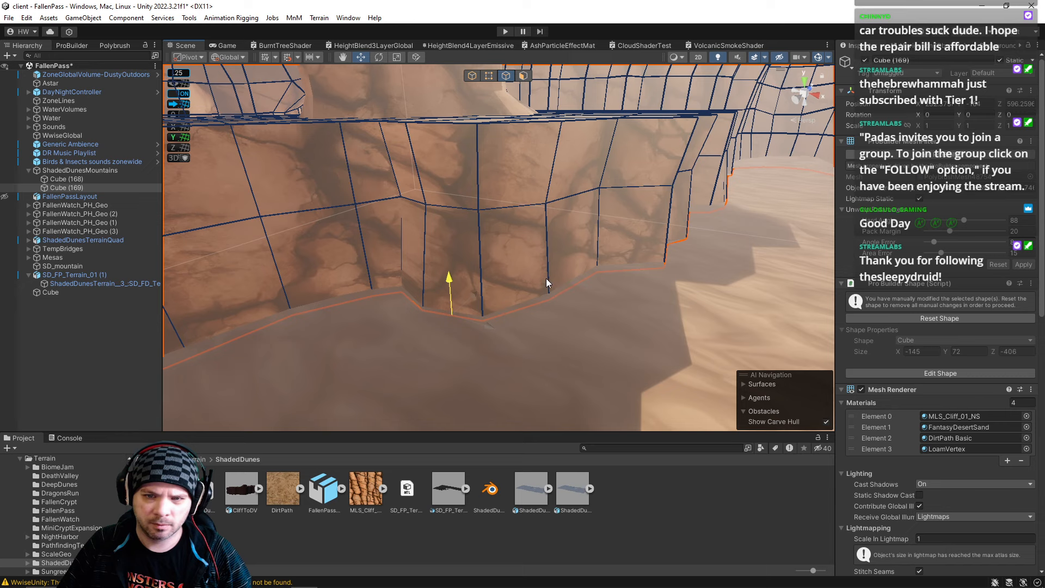
Push the middle-row horizontal edges around the low ledge's end corner back toward the wall along X.
{"action": "right_click_drag", "start_coordinate": [547, 279], "coordinate": [581, 247]}
{"action": "left_click", "coordinate": [584, 234]}
{"action": "left_click", "coordinate": [531, 261], "text": "shift"}
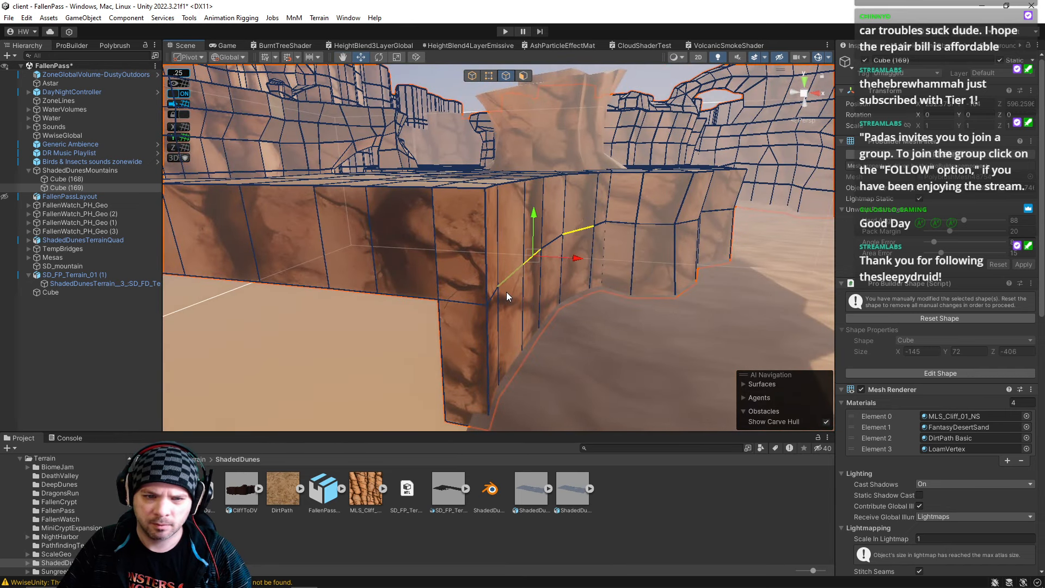
{"action": "left_click", "coordinate": [494, 297], "text": "shift"}
{"action": "left_click_drag", "start_coordinate": [537, 299], "coordinate": [524, 297]}
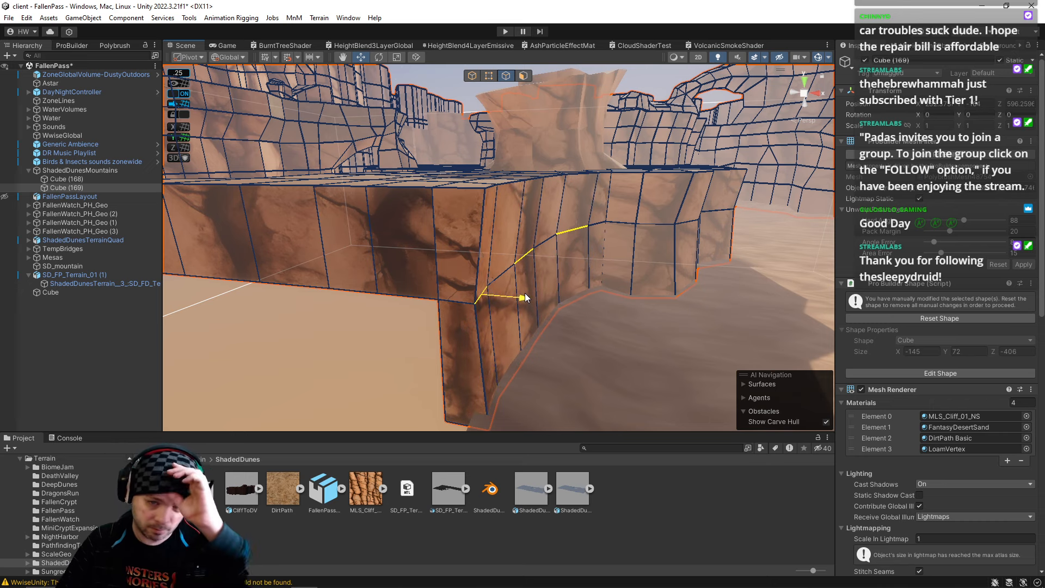
{"action": "left_click", "coordinate": [492, 339]}
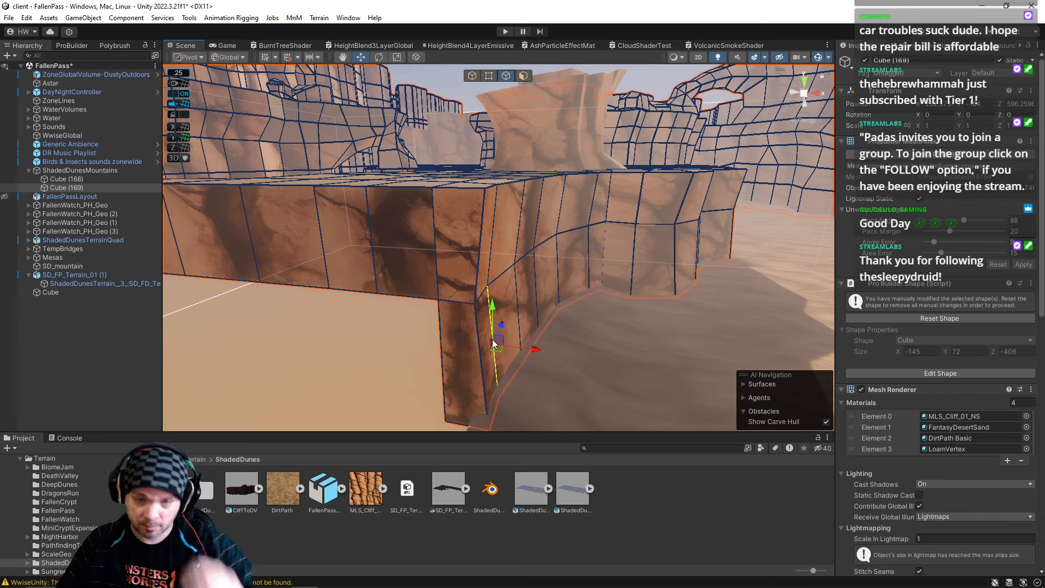
Switch to vertex editing and lower two separate middle-row vertices on the low ledge's long face along Y.
{"action": "right_click_drag", "start_coordinate": [583, 292], "coordinate": [495, 271]}
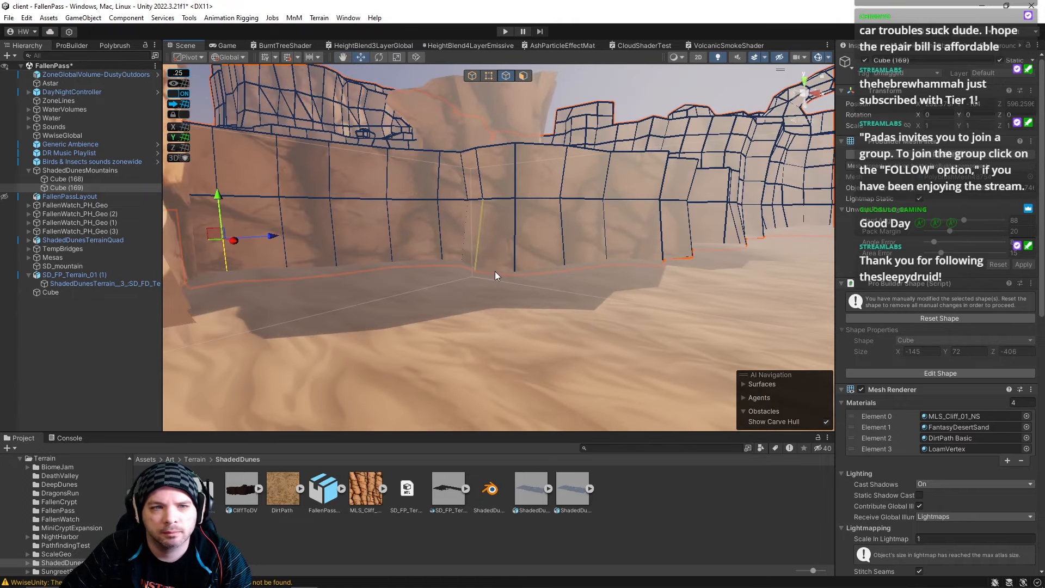
{"action": "left_click", "coordinate": [488, 77]}
{"action": "left_click", "coordinate": [339, 197]}
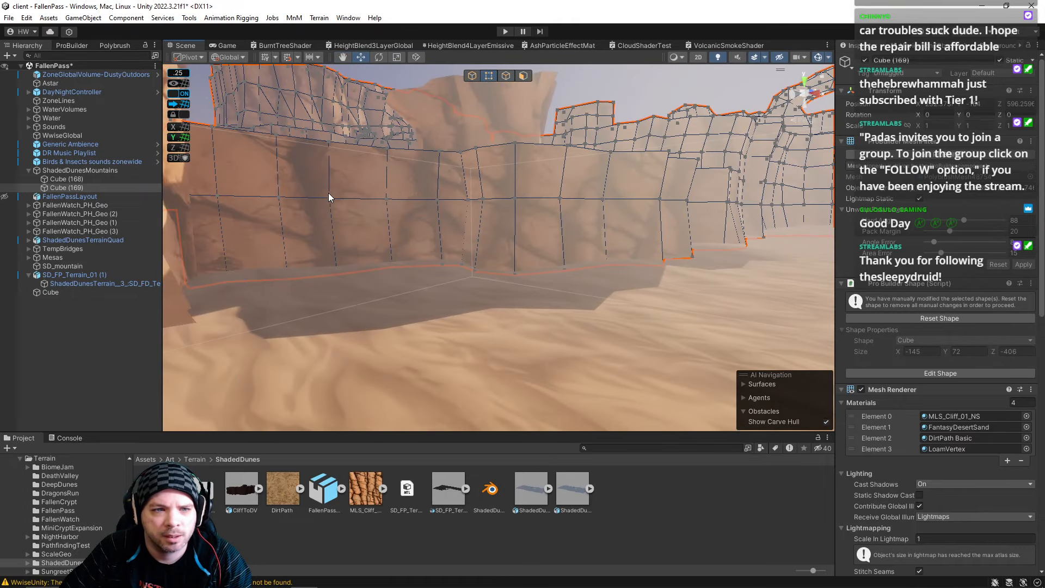
{"action": "left_click", "coordinate": [331, 199]}
{"action": "left_click_drag", "start_coordinate": [330, 184], "coordinate": [327, 170]}
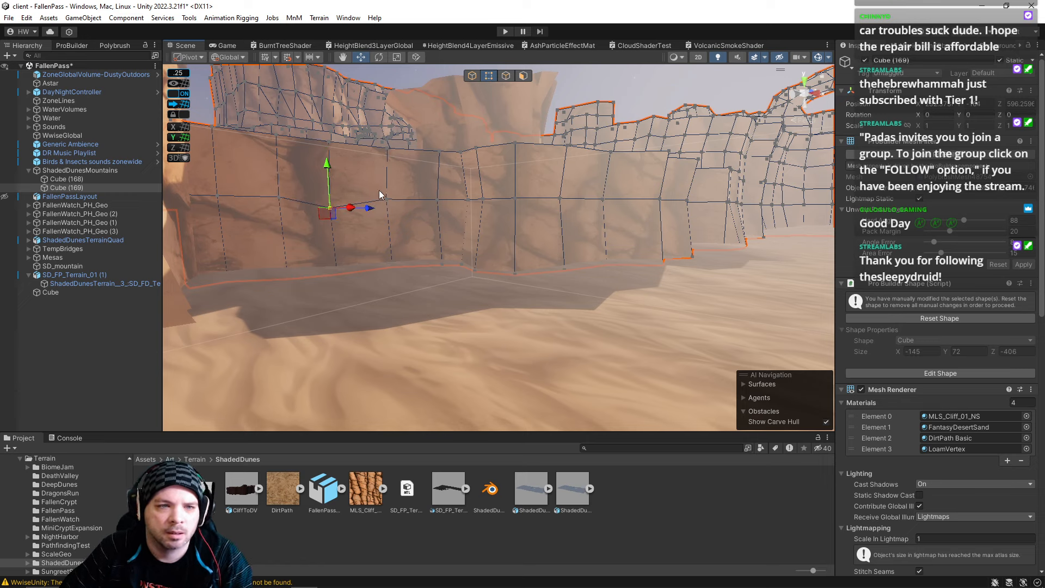
{"action": "left_click_drag", "start_coordinate": [327, 170], "coordinate": [484, 206]}
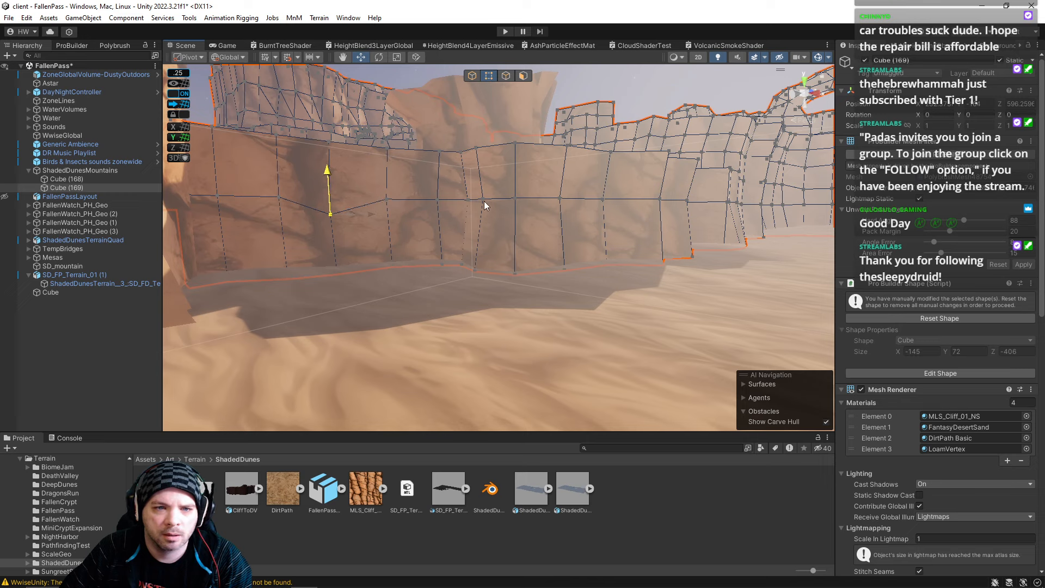
{"action": "left_click", "coordinate": [481, 199]}
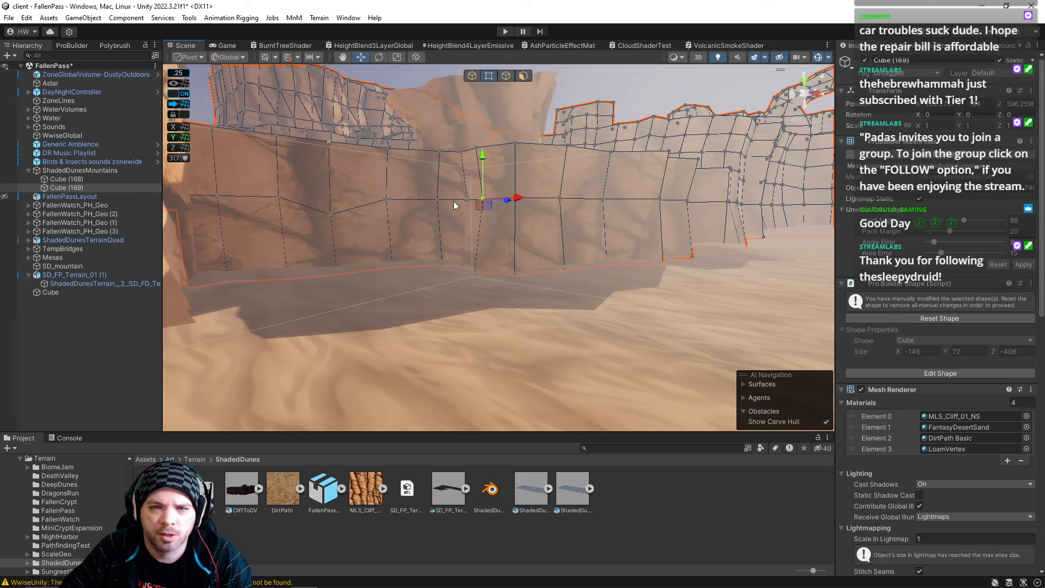
{"action": "left_click_drag", "start_coordinate": [482, 158], "coordinate": [482, 175]}
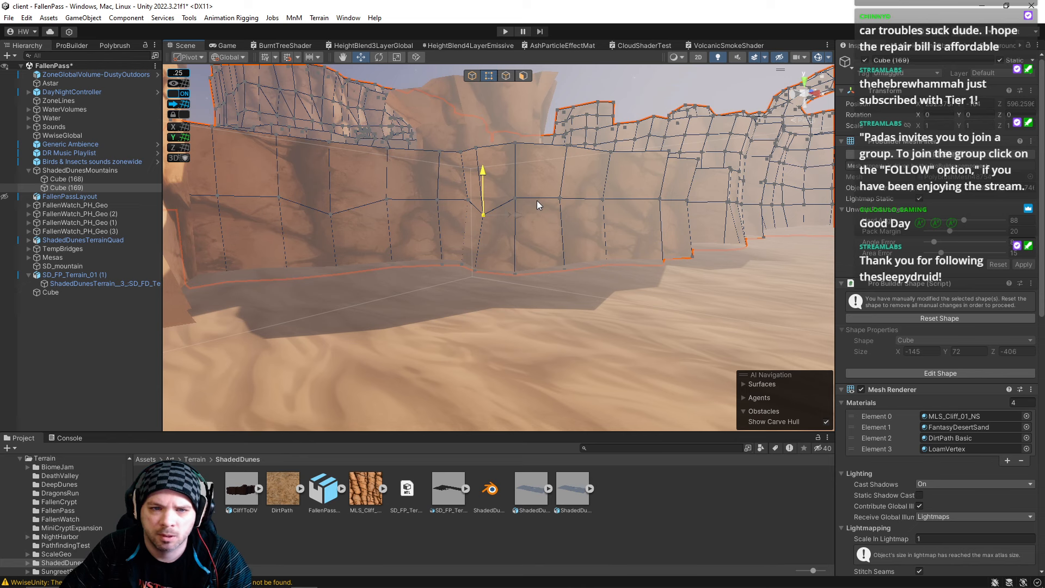
Lower two middle-row vertices on the low ledge's protruding section along Y to break up the straight horizontal line.
{"action": "left_click", "coordinate": [516, 199]}
{"action": "right_click_drag", "start_coordinate": [521, 207], "coordinate": [539, 248]}
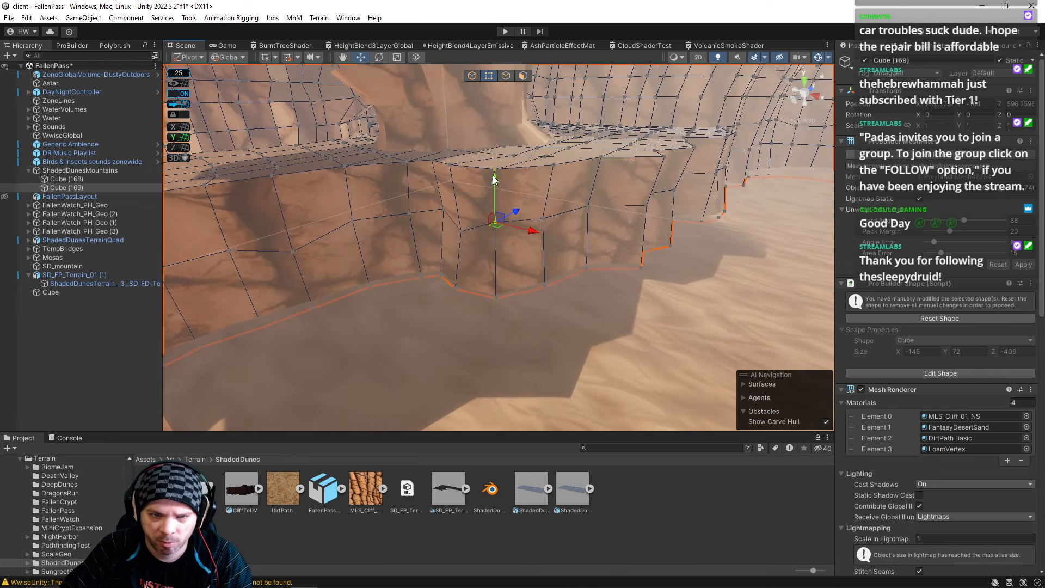
{"action": "left_click_drag", "start_coordinate": [494, 180], "coordinate": [523, 204]}
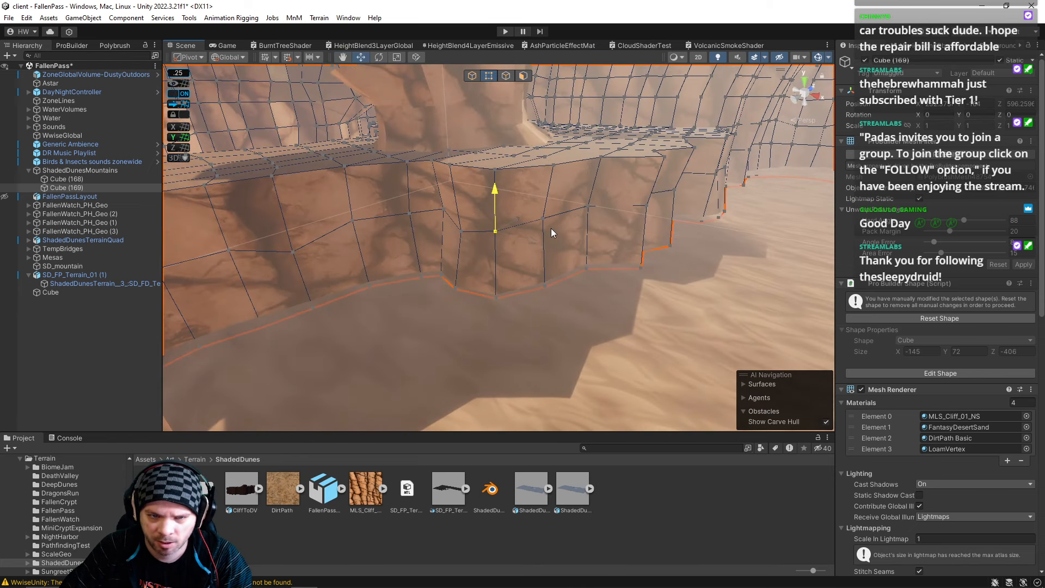
{"action": "left_click", "coordinate": [583, 196]}
{"action": "left_click", "coordinate": [576, 216]}
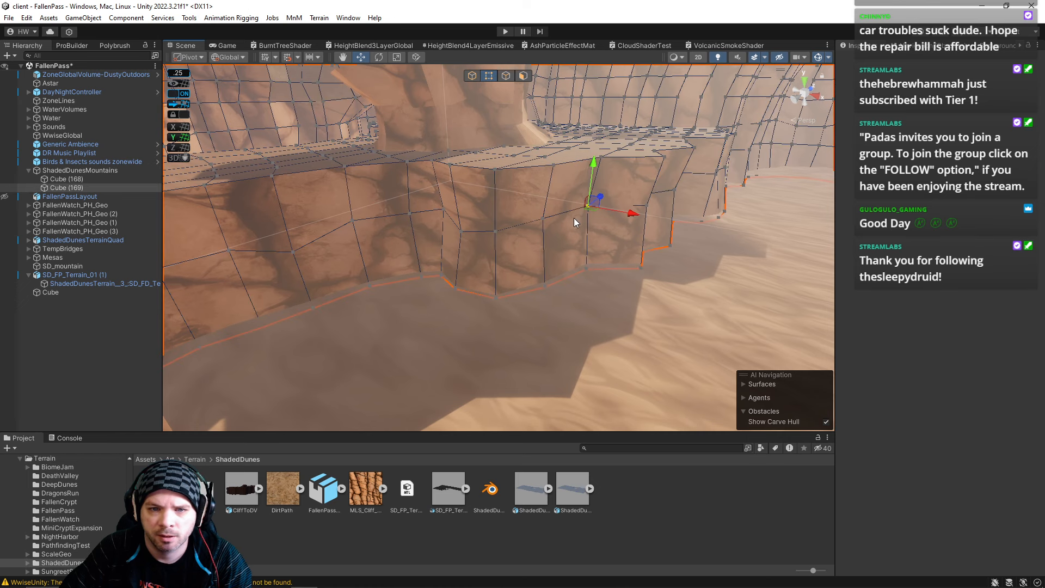
{"action": "left_click_drag", "start_coordinate": [592, 174], "coordinate": [592, 179]}
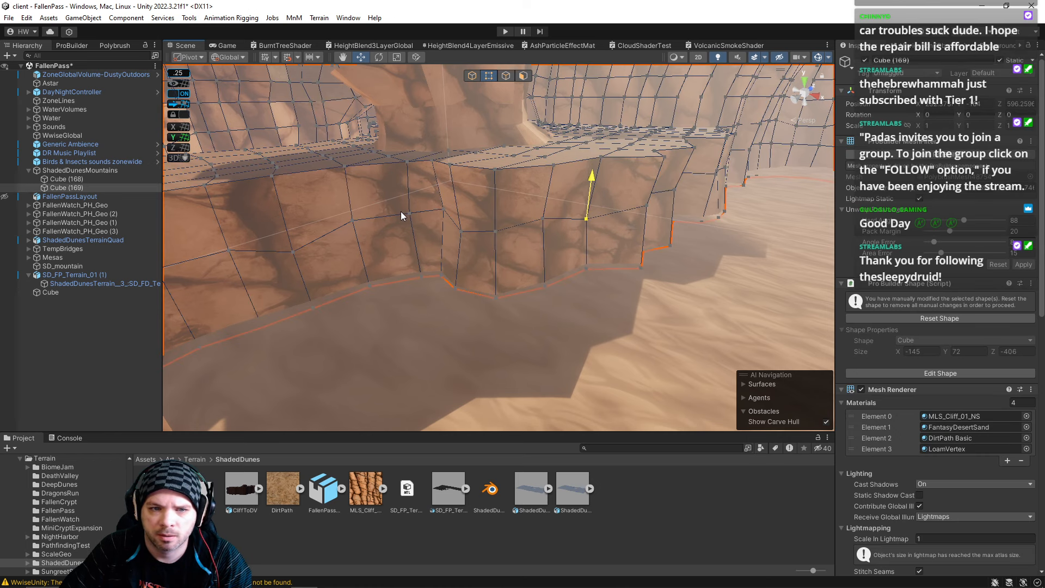
Lower one middle-row vertex at the ledge's inner bend and another on the adjoining jagged face along Y.
{"action": "right_click_drag", "start_coordinate": [401, 211], "coordinate": [520, 201]}
{"action": "key", "text": "a"}
{"action": "key", "text": "e"}
{"action": "left_click", "coordinate": [525, 202]}
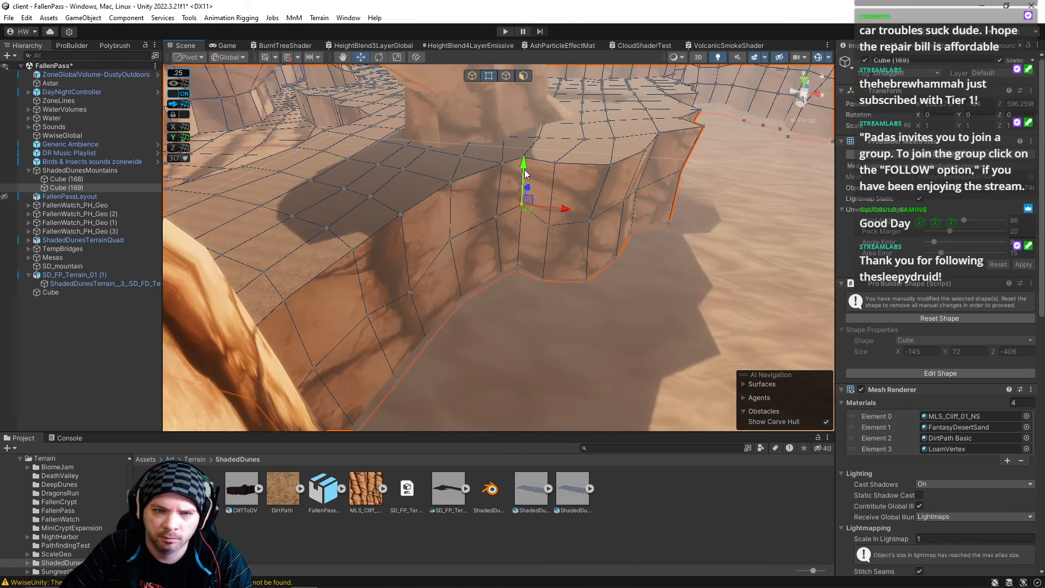
{"action": "left_click_drag", "start_coordinate": [525, 173], "coordinate": [524, 178]}
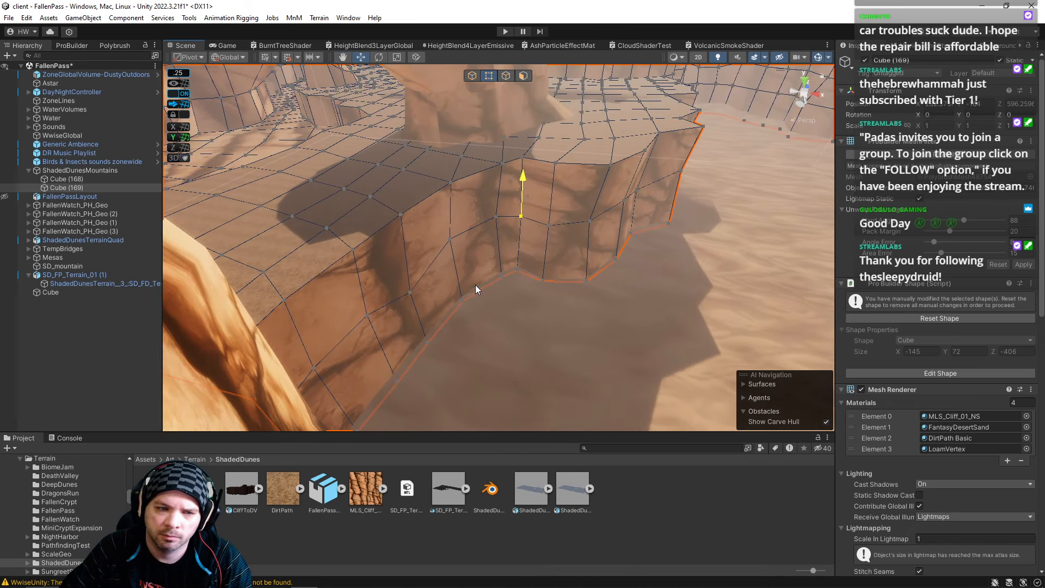
{"action": "right_click_drag", "start_coordinate": [505, 252], "coordinate": [347, 247]}
{"action": "left_click", "coordinate": [354, 244]}
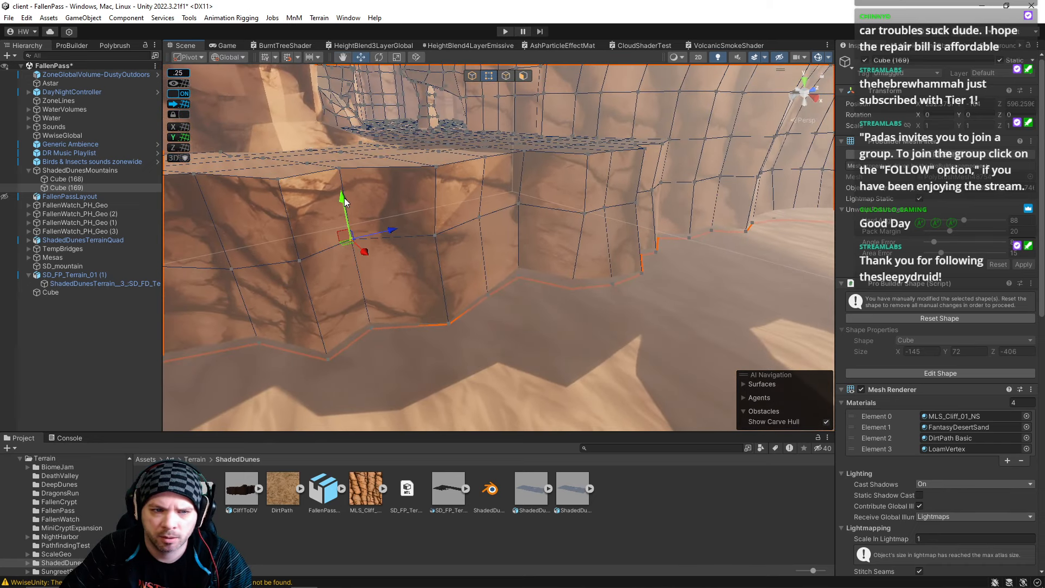
{"action": "left_click_drag", "start_coordinate": [344, 202], "coordinate": [426, 232]}
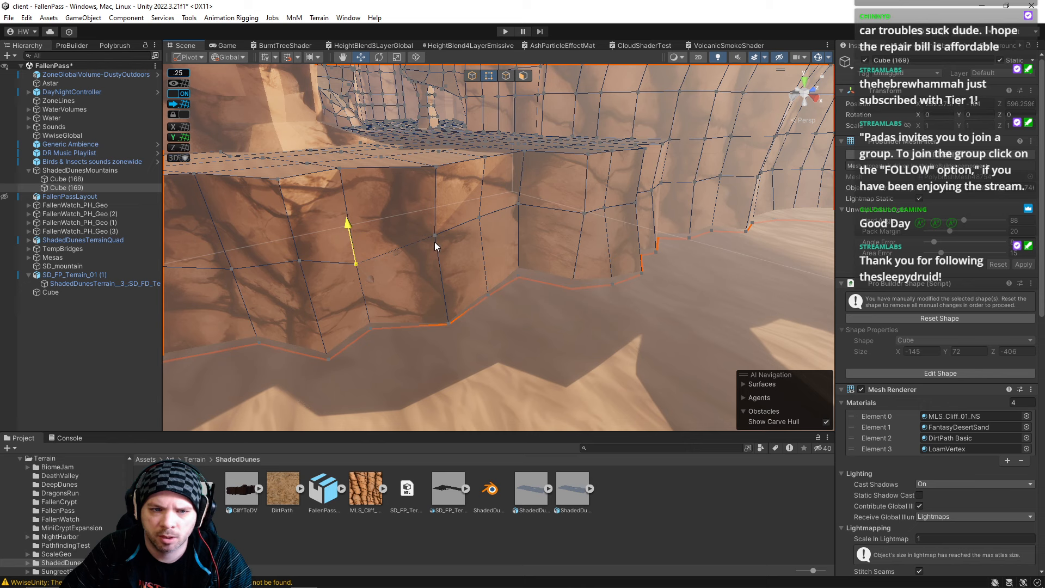
Adjust the heights of the middle-row vertices between the jagged face and the ledge's next inward corner along Y.
{"action": "left_click", "coordinate": [434, 228]}
{"action": "left_click", "coordinate": [442, 242]}
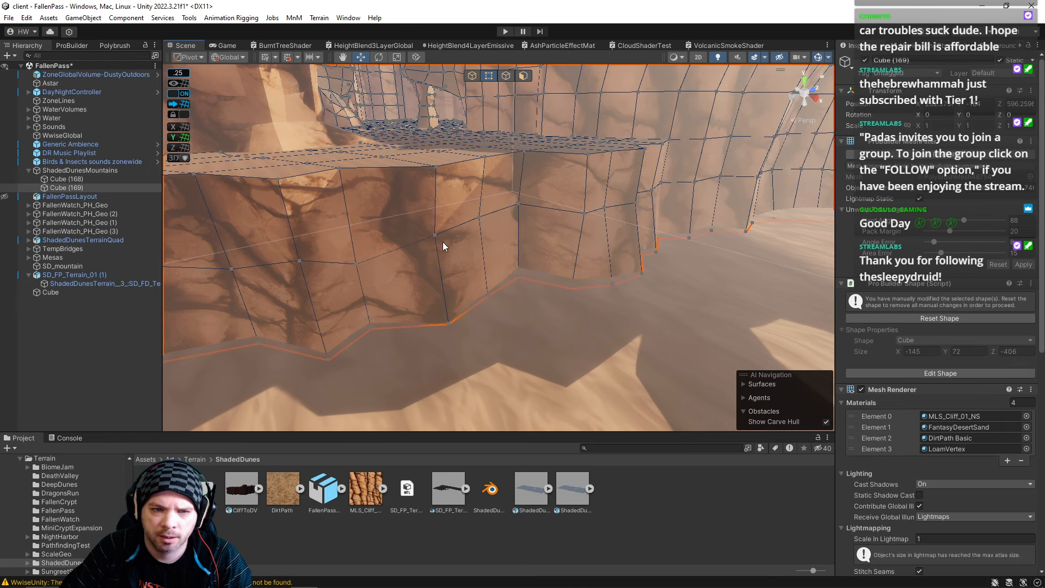
{"action": "left_click", "coordinate": [423, 221]}
{"action": "left_click", "coordinate": [426, 232]}
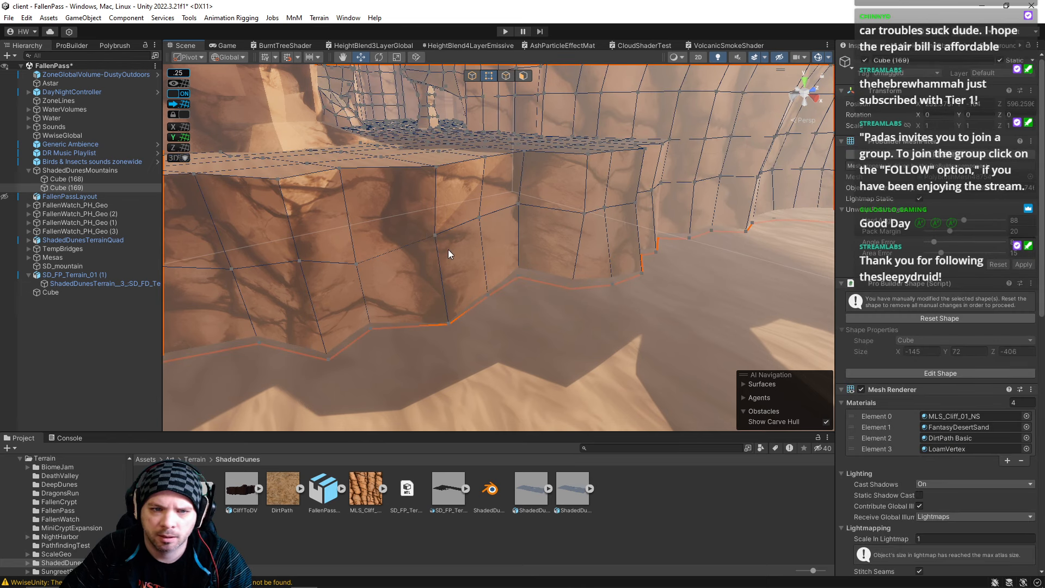
{"action": "left_click", "coordinate": [435, 234]}
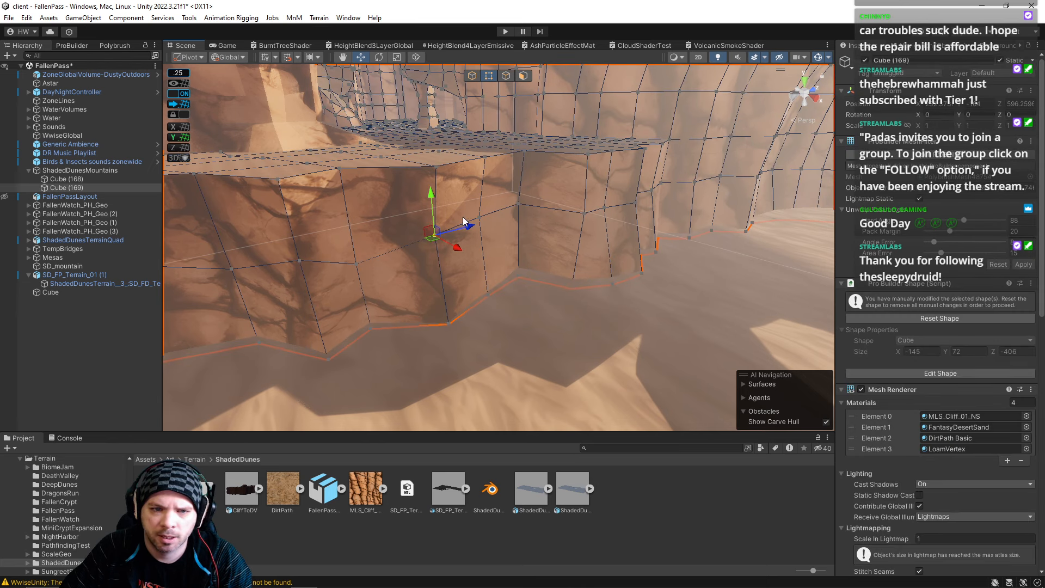
{"action": "left_click", "coordinate": [519, 204]}
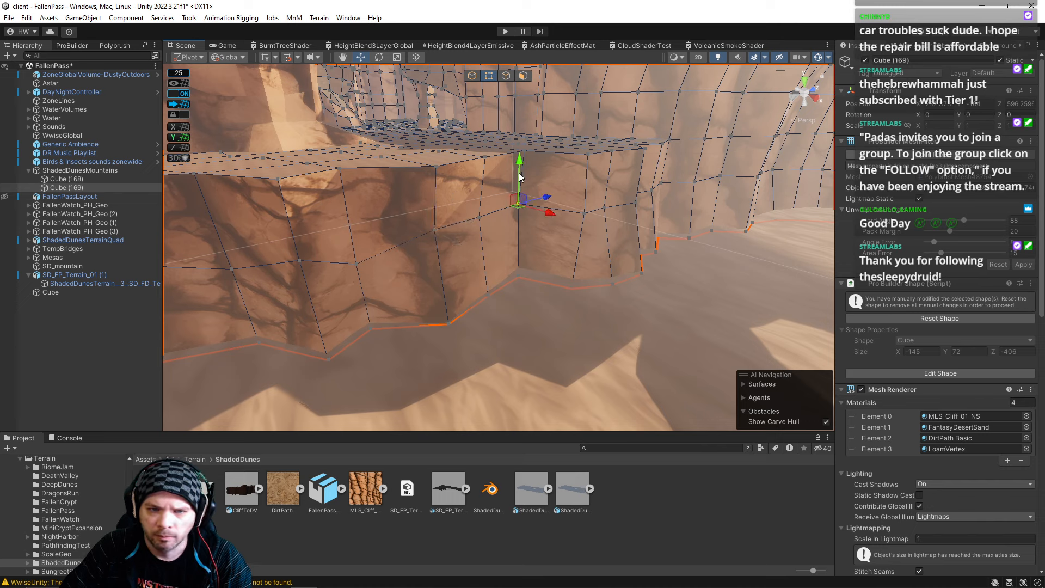
{"action": "left_click_drag", "start_coordinate": [519, 183], "coordinate": [477, 220]}
{"action": "left_click", "coordinate": [479, 221]}
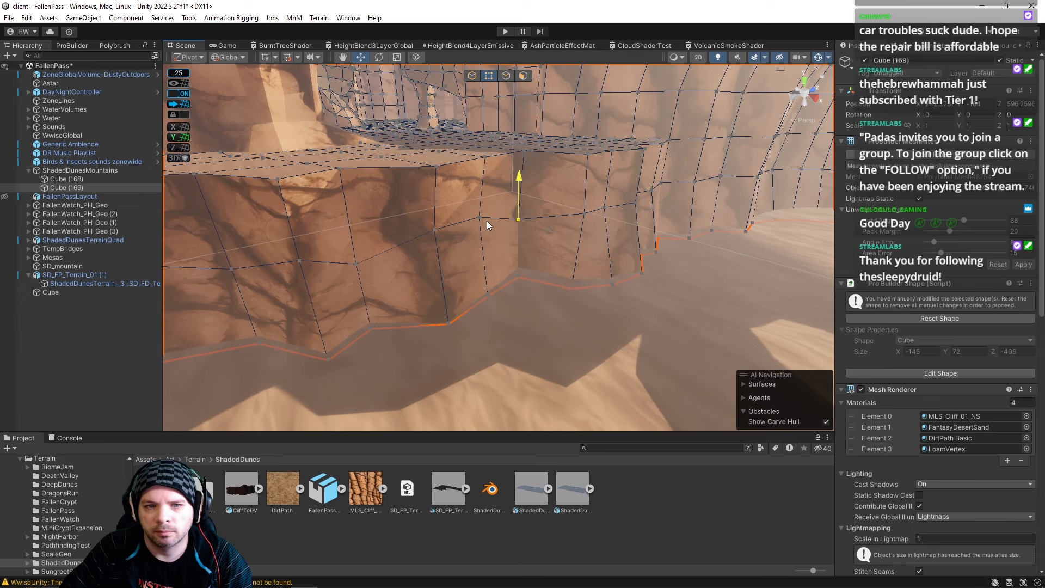
{"action": "left_click_drag", "start_coordinate": [478, 188], "coordinate": [516, 194]}
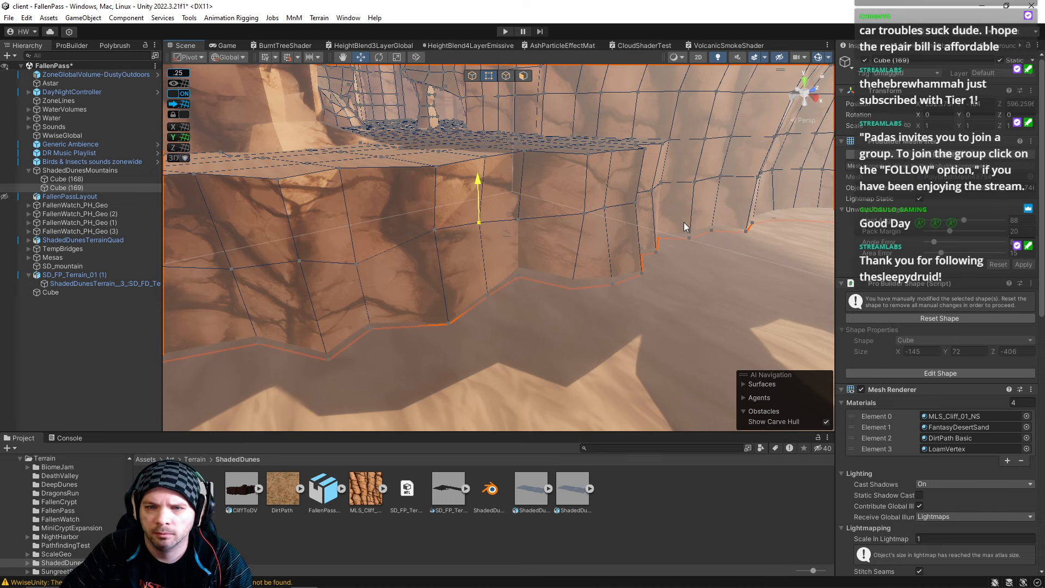
Raise two middle-row vertices on the narrow protruding block slightly along Y and lower one on the neighbouring wall.
{"action": "left_click_drag", "start_coordinate": [685, 228], "coordinate": [539, 232], "text": "alt"}
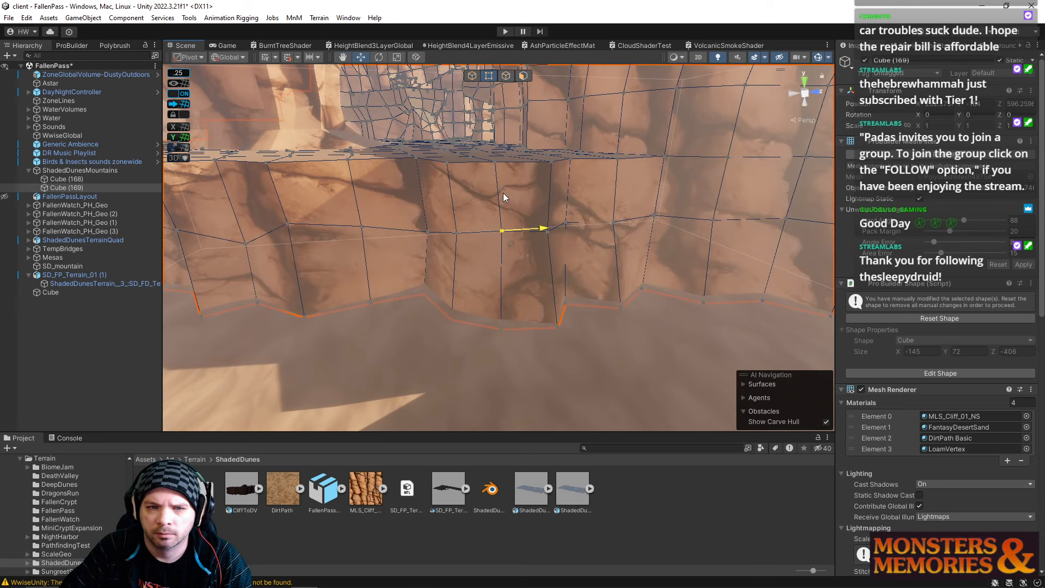
{"action": "left_click_drag", "start_coordinate": [502, 185], "coordinate": [541, 235]}
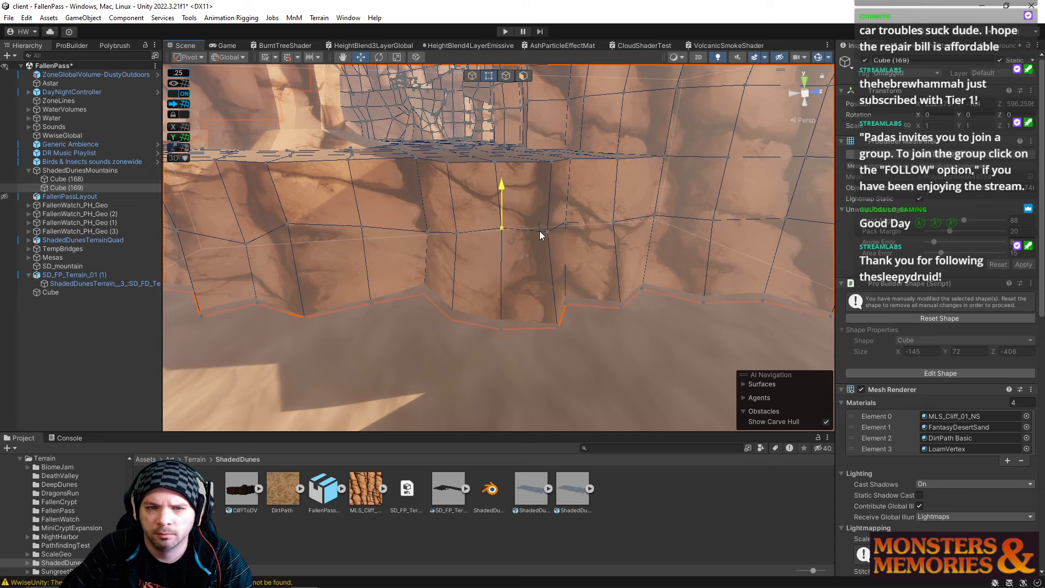
{"action": "left_click", "coordinate": [548, 230]}
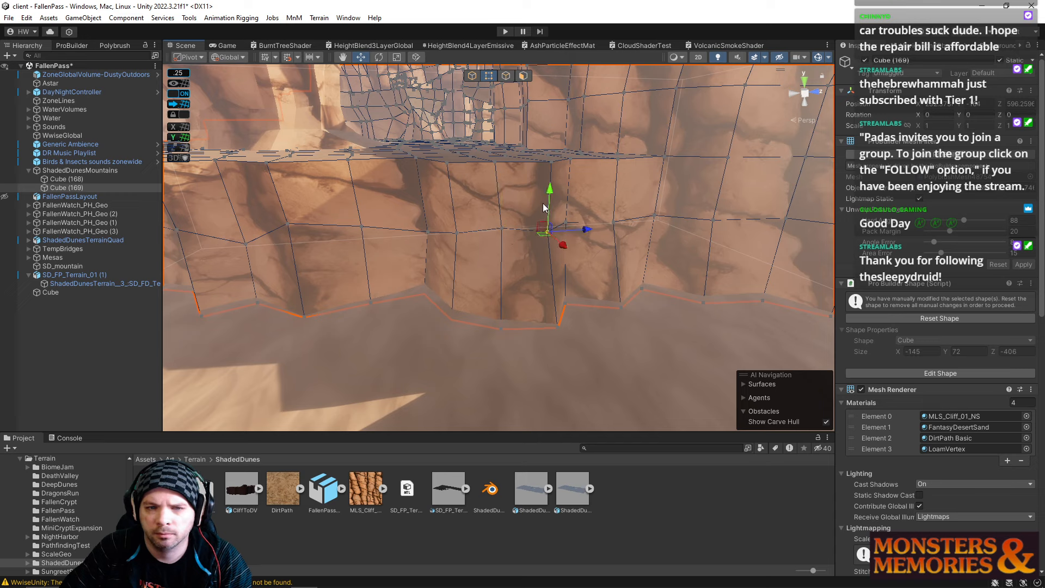
{"action": "left_click_drag", "start_coordinate": [552, 196], "coordinate": [602, 220]}
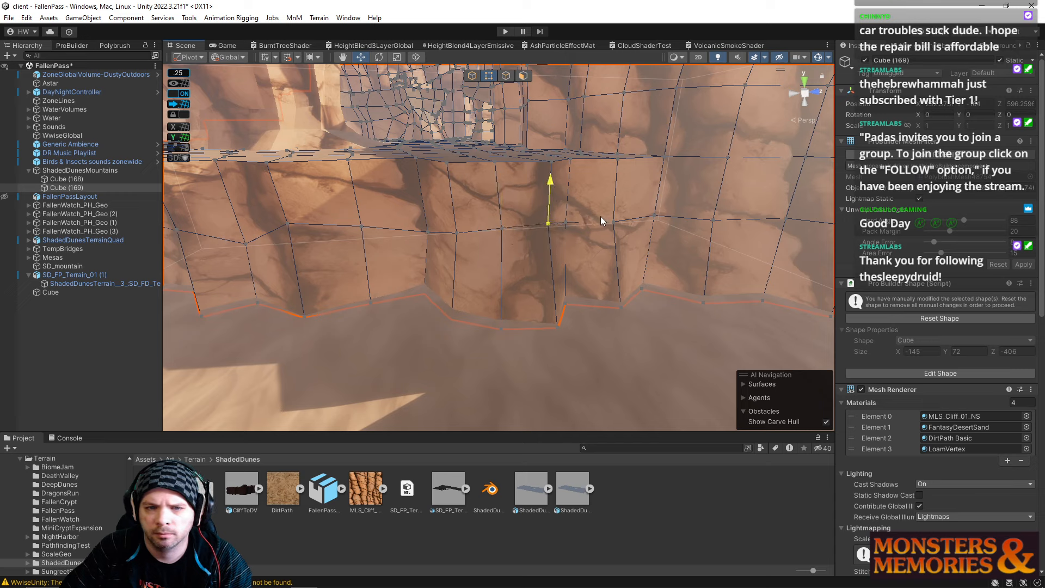
{"action": "left_click", "coordinate": [654, 214]}
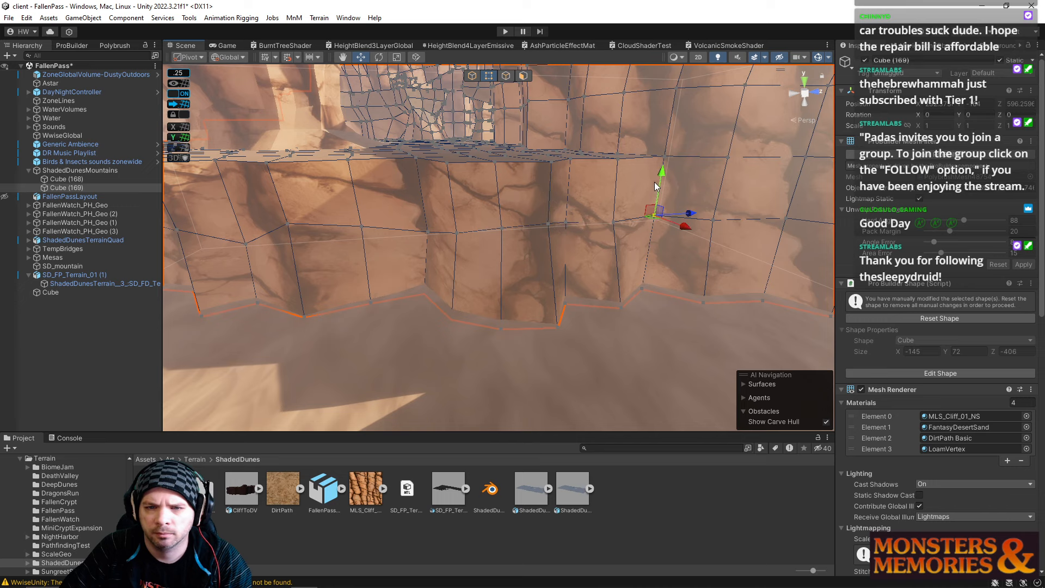
{"action": "left_click_drag", "start_coordinate": [665, 175], "coordinate": [664, 186]}
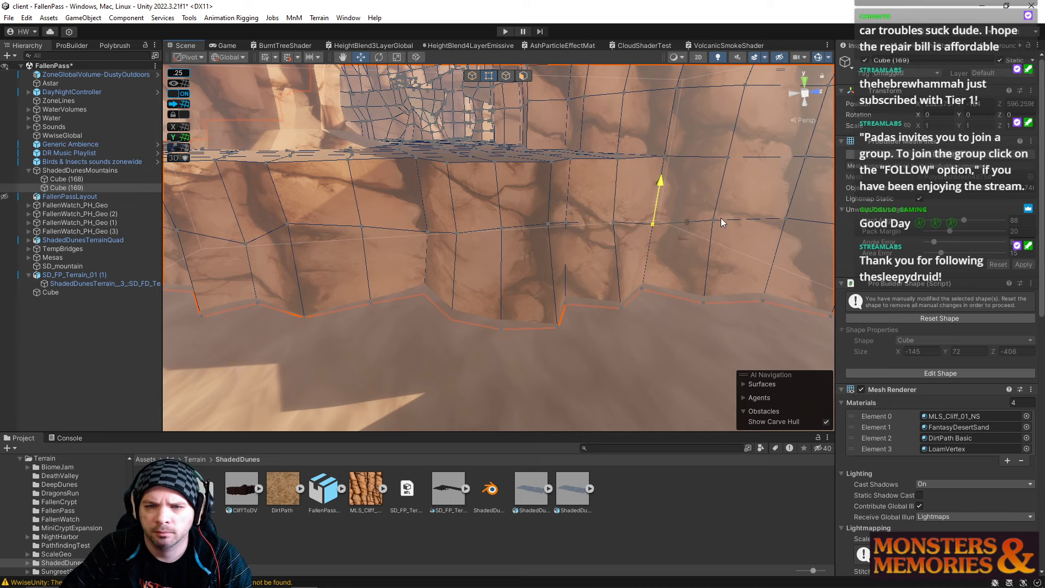
Adjust the heights of three neighbouring lower-row vertices on the alcove's curved back wall along Y.
{"action": "mouse_move", "coordinate": [641, 252]}
{"action": "right_mouse_down"}
{"action": "mouse_move", "coordinate": [750, 250]}
{"action": "mouse_move", "coordinate": [784, 229]}
{"action": "mouse_move", "coordinate": [772, 210]}
{"action": "mouse_move", "coordinate": [770, 228]}
{"action": "mouse_move", "coordinate": [668, 259]}
{"action": "mouse_move", "coordinate": [648, 255]}
{"action": "right_mouse_up"}
{"action": "left_click", "coordinate": [537, 253]}
{"action": "left_click_drag", "start_coordinate": [537, 216], "coordinate": [537, 217]}
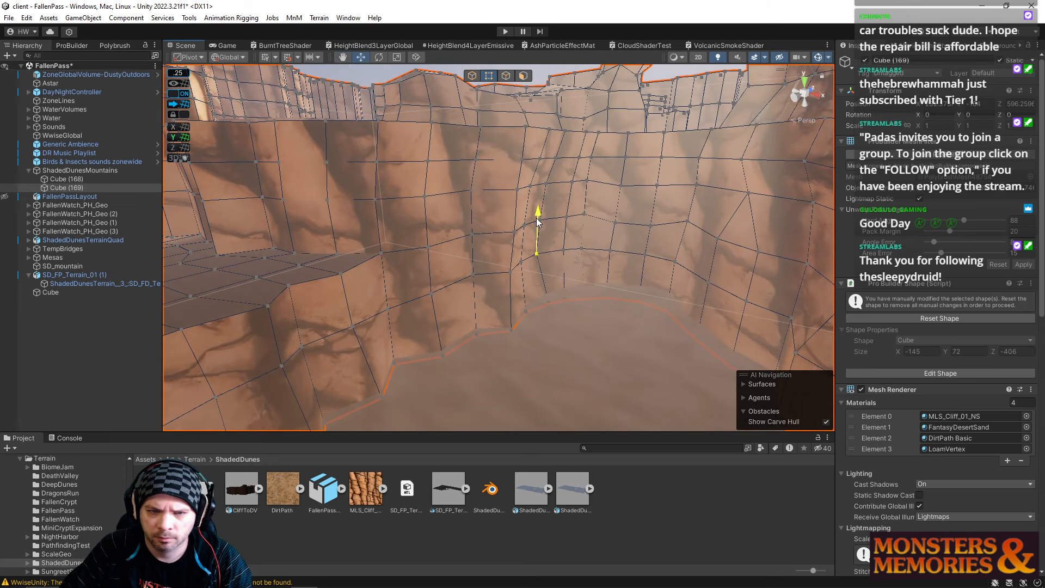
{"action": "left_click", "coordinate": [564, 250]}
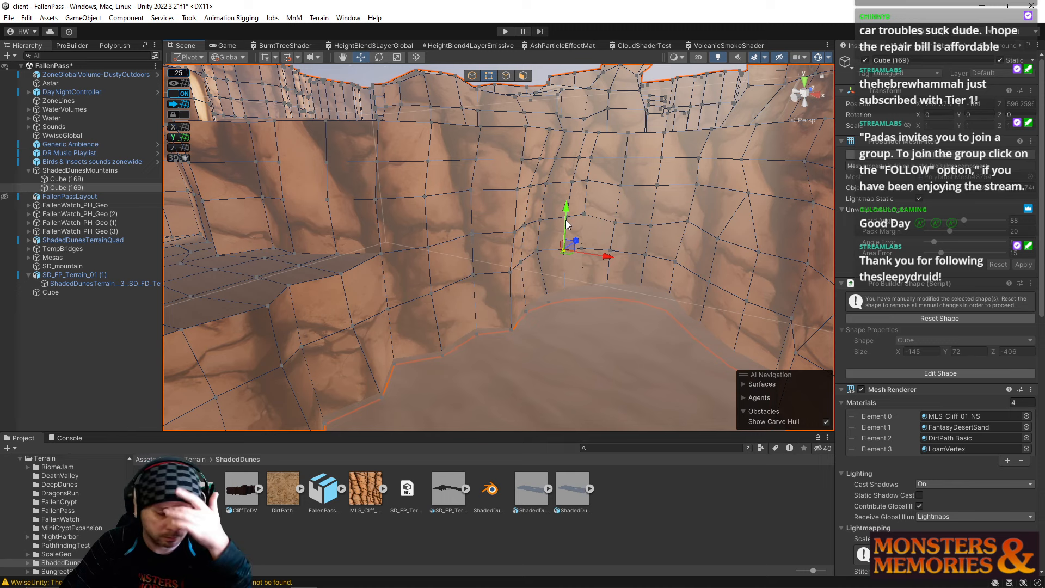
{"action": "left_click_drag", "start_coordinate": [566, 221], "coordinate": [567, 210]}
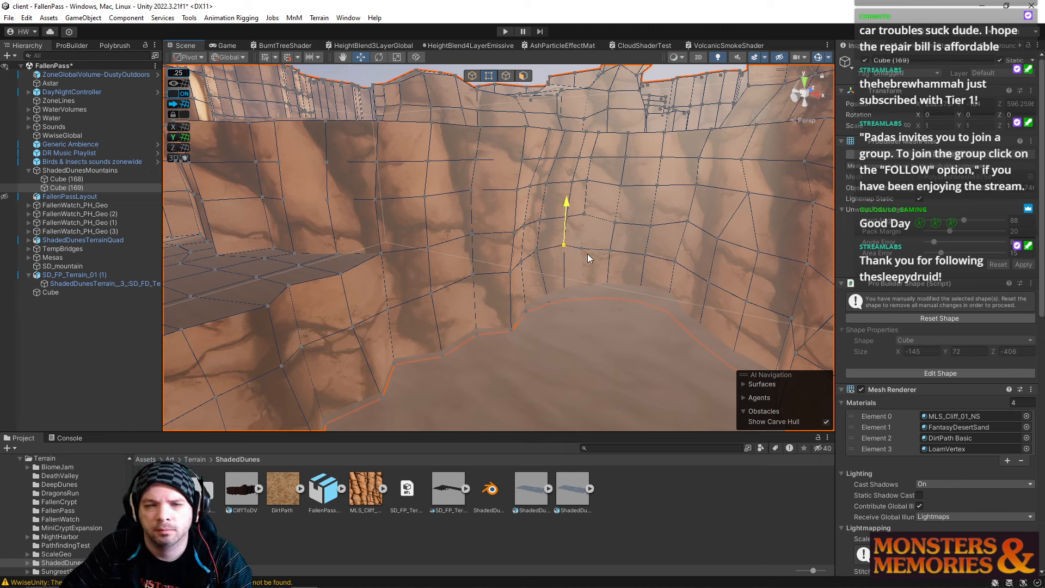
{"action": "left_click", "coordinate": [609, 250]}
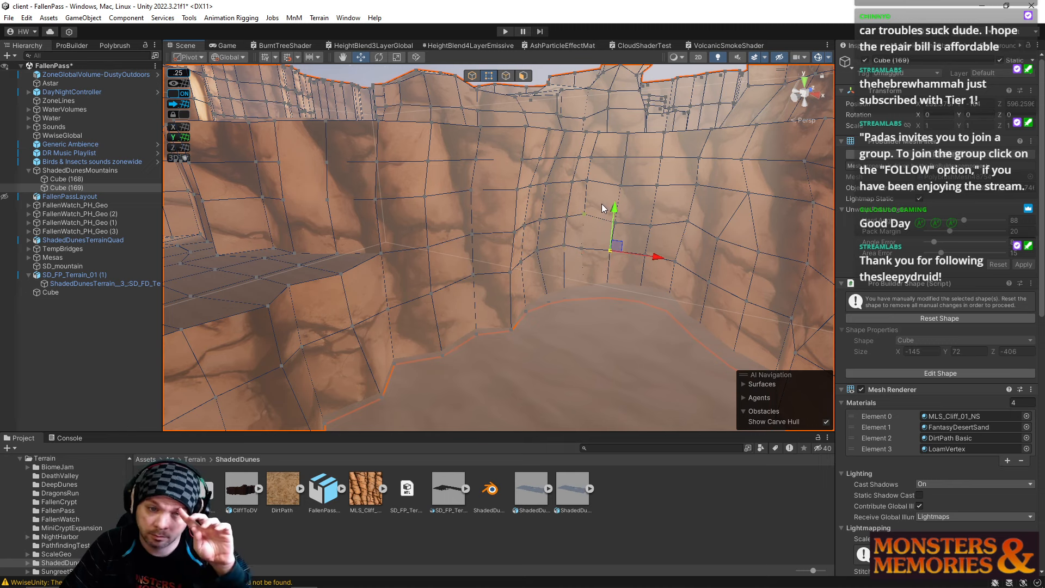
{"action": "left_click_drag", "start_coordinate": [614, 207], "coordinate": [614, 205]}
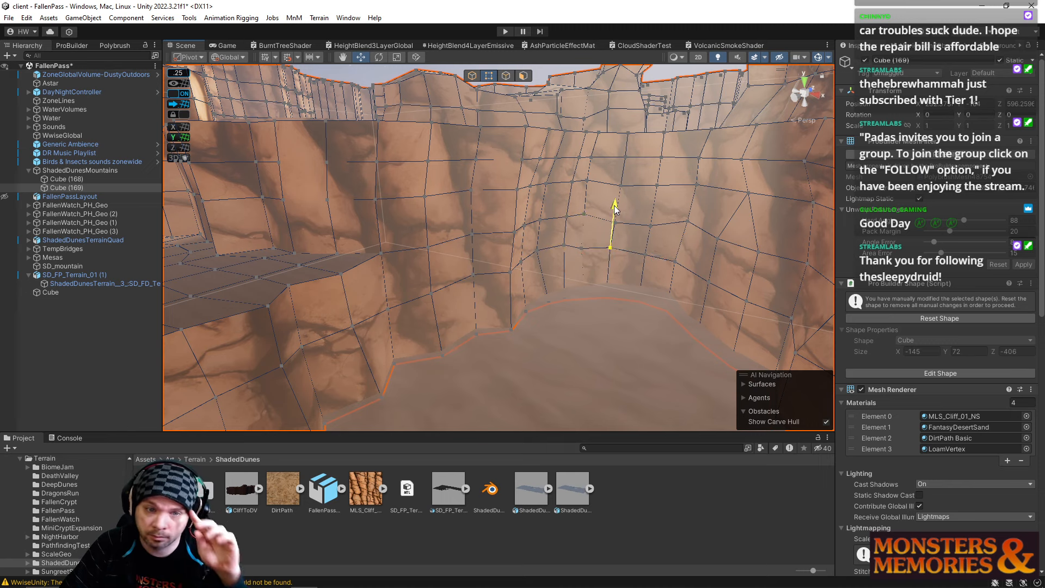
Lower one lower-row vertex slightly beside the alcove and raise its neighbour towards the low ledge along Y.
{"action": "left_click", "coordinate": [471, 276]}
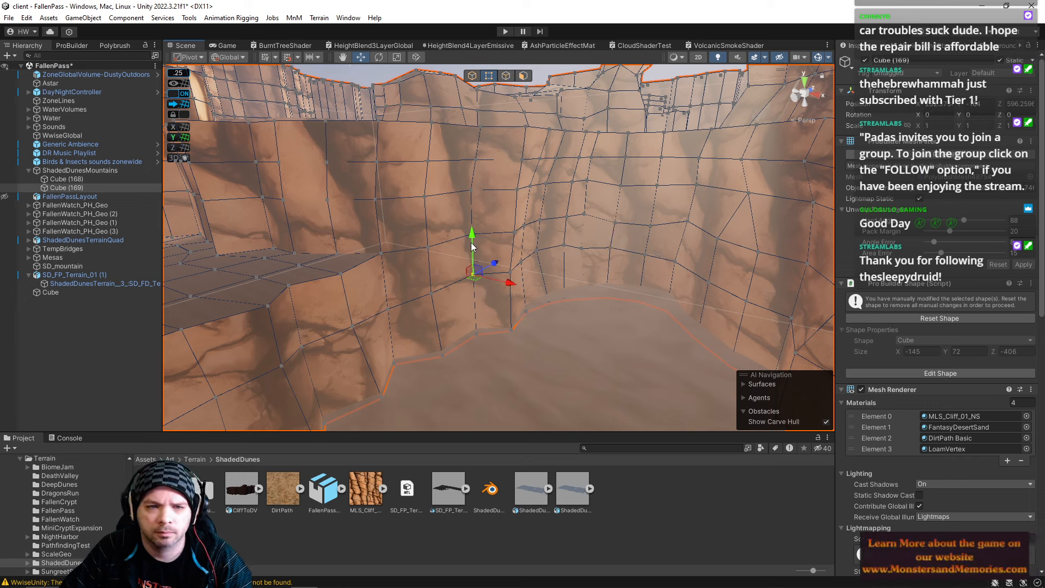
{"action": "left_click_drag", "start_coordinate": [471, 246], "coordinate": [468, 265]}
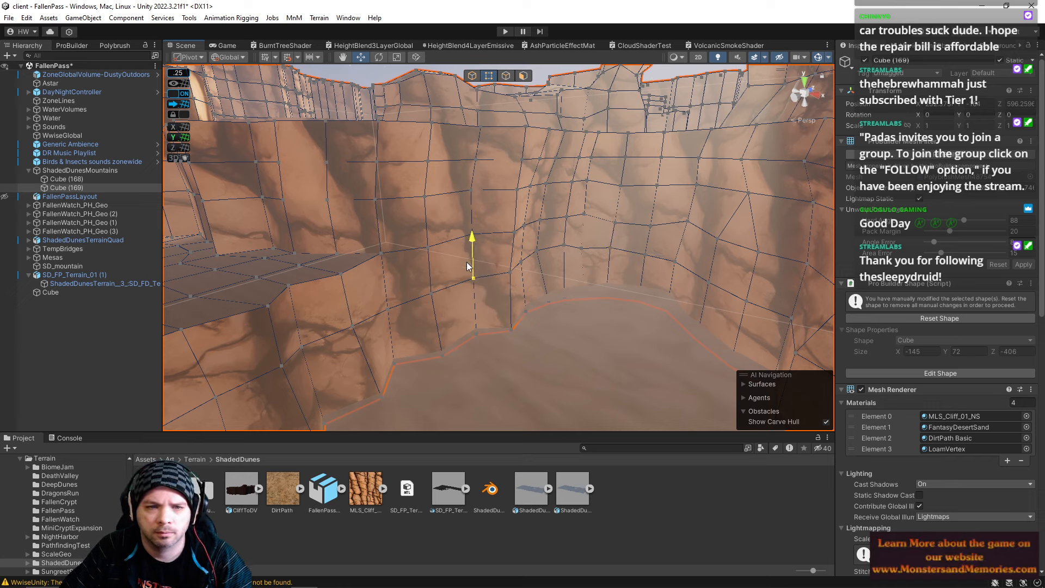
{"action": "left_click", "coordinate": [432, 291]}
{"action": "left_click_drag", "start_coordinate": [429, 251], "coordinate": [429, 247]}
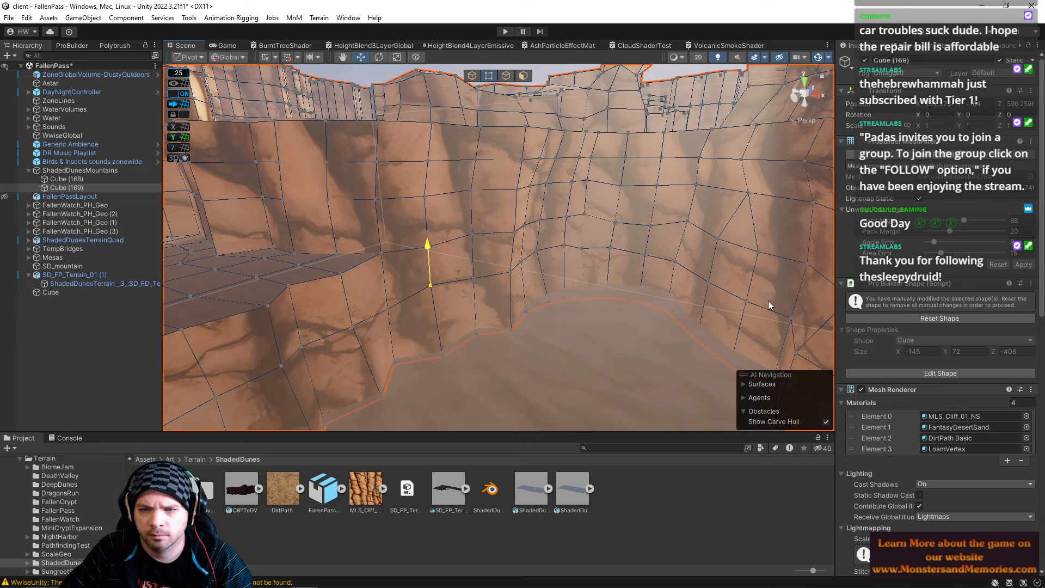
Raise two adjacent vertices together along Y in the row just above the sand, on the alcove's far side wall.
{"action": "right_click_drag", "start_coordinate": [802, 310], "coordinate": [814, 309]}
{"action": "key", "text": "w"}
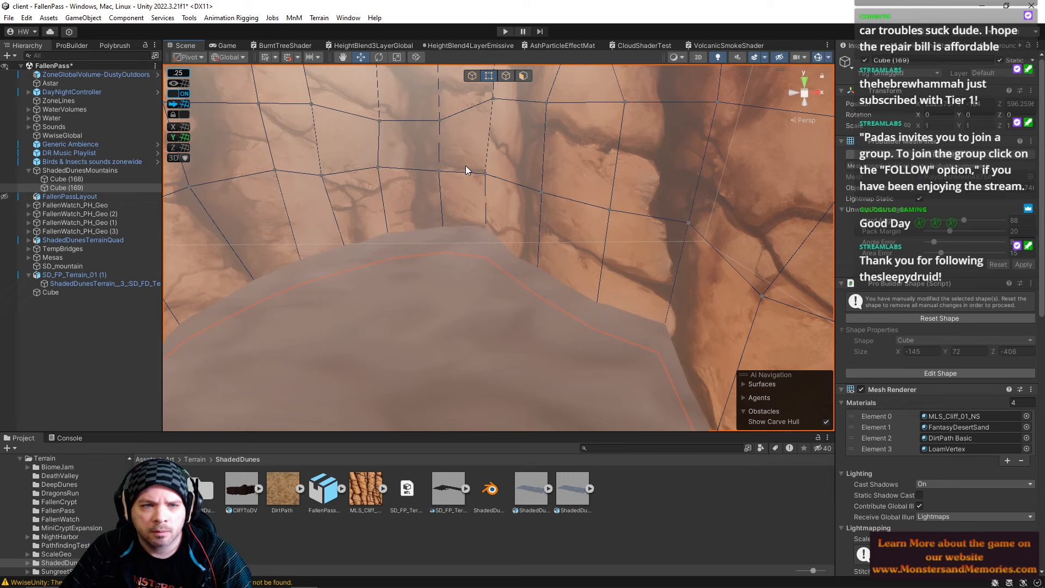
{"action": "left_click", "coordinate": [547, 197]}
{"action": "left_click", "coordinate": [611, 211], "text": "shift"}
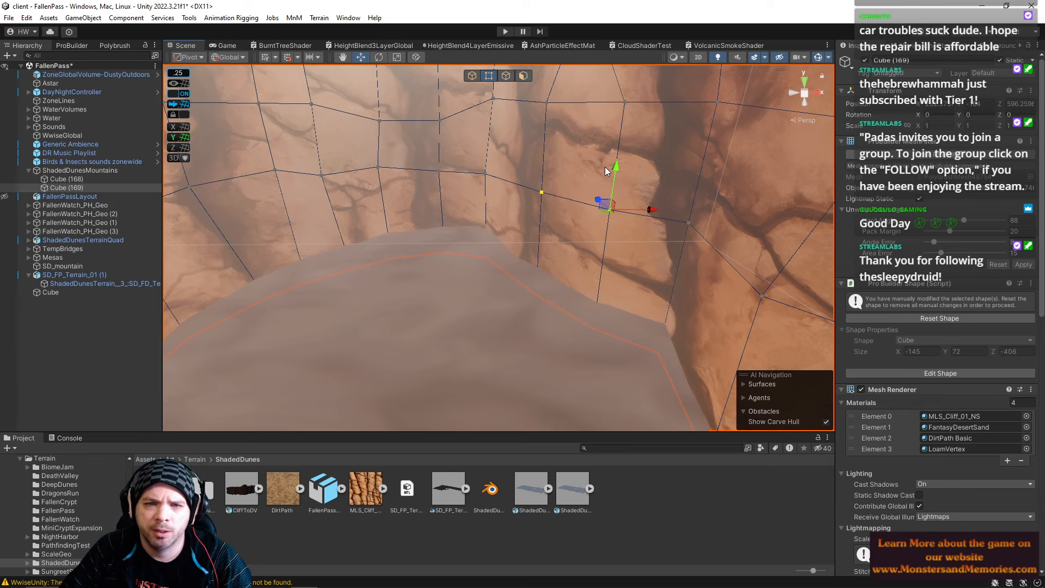
{"action": "left_click_drag", "start_coordinate": [606, 168], "coordinate": [614, 102]}
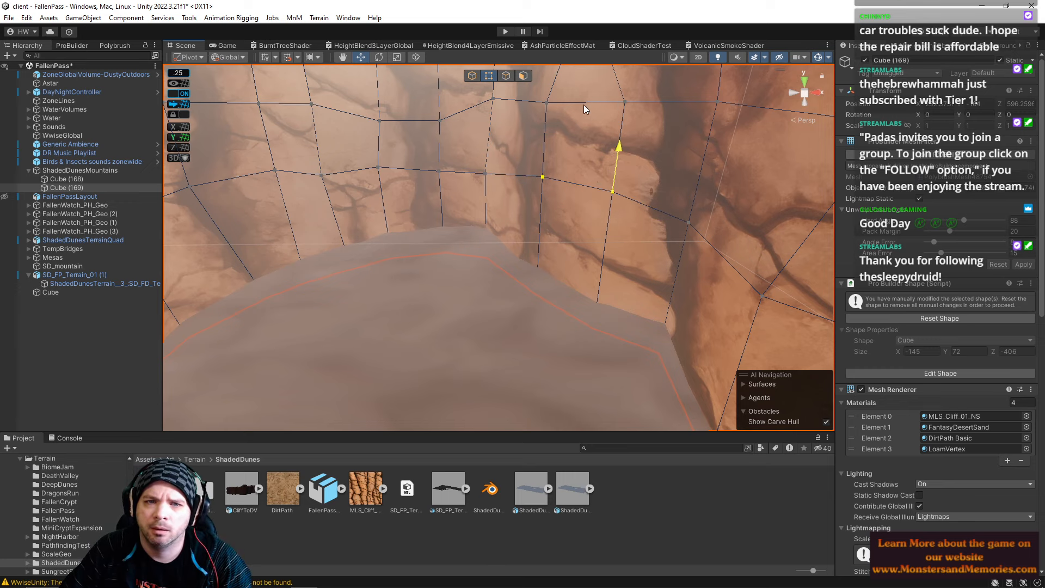
Raise the vertex in the row above along Y and shift the one directly below it sideways along X.
{"action": "left_click", "coordinate": [557, 112]}
{"action": "right_click_drag", "start_coordinate": [567, 143], "coordinate": [576, 126]}
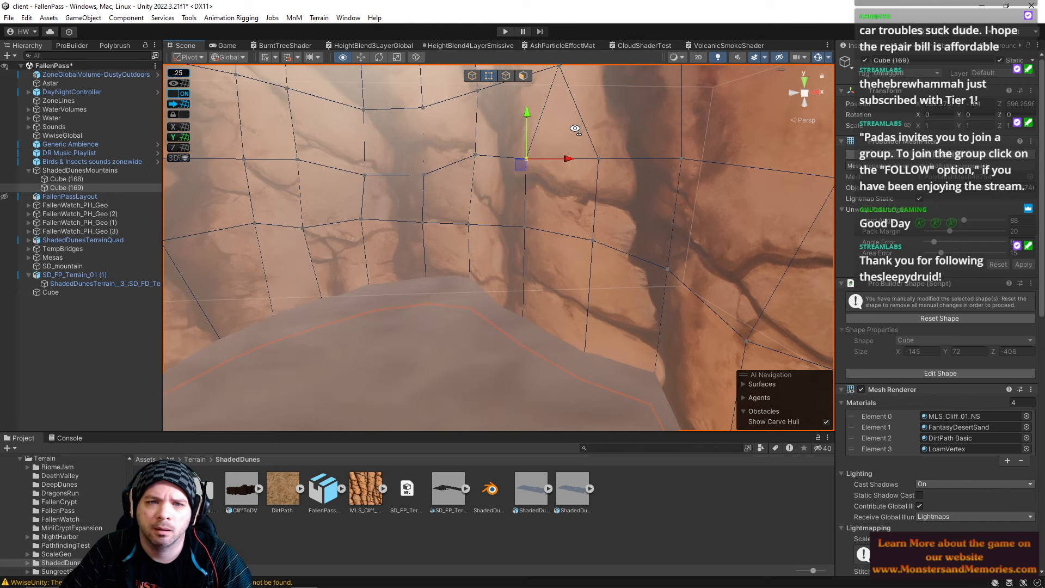
{"action": "left_click_drag", "start_coordinate": [530, 116], "coordinate": [533, 97]}
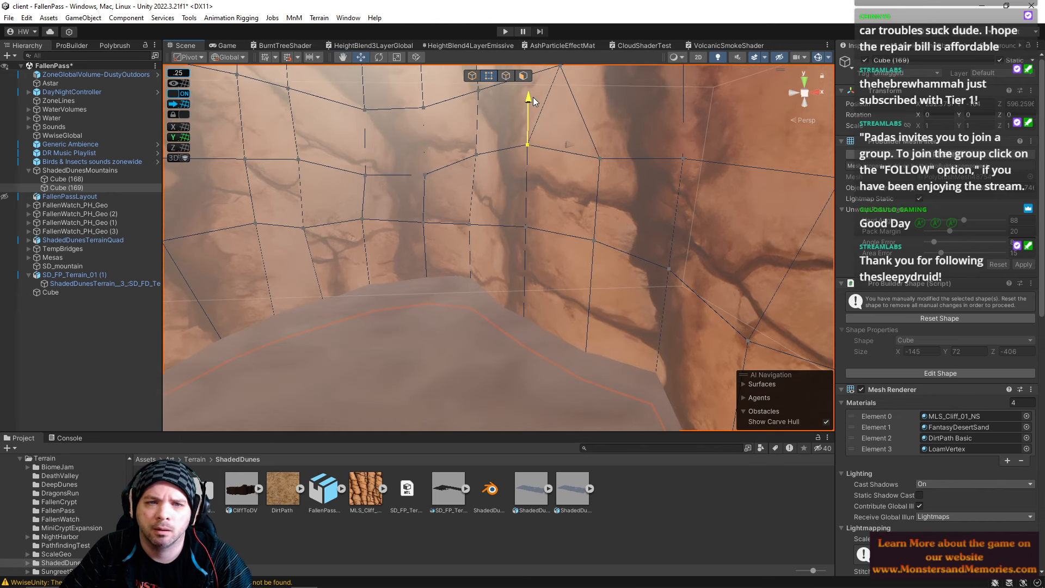
{"action": "left_click", "coordinate": [525, 227]}
{"action": "left_click_drag", "start_coordinate": [570, 229], "coordinate": [577, 228]}
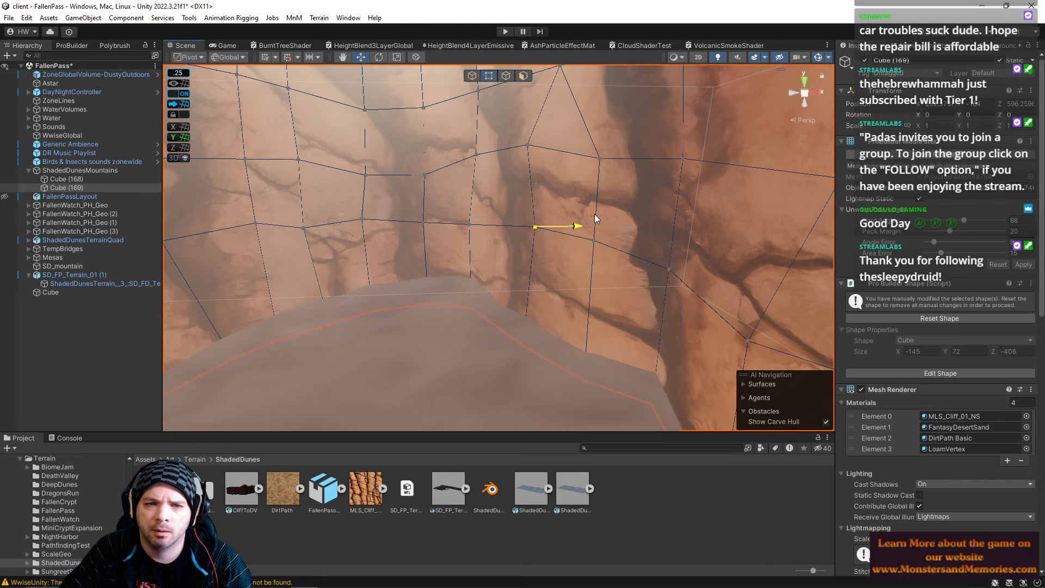
Select the two stacked vertices on the cliff edge beside the rock arch opening and shift them along X.
{"action": "key", "text": "s"}
{"action": "right_click_drag", "start_coordinate": [594, 214], "coordinate": [500, 182]}
{"action": "left_click", "coordinate": [497, 178]}
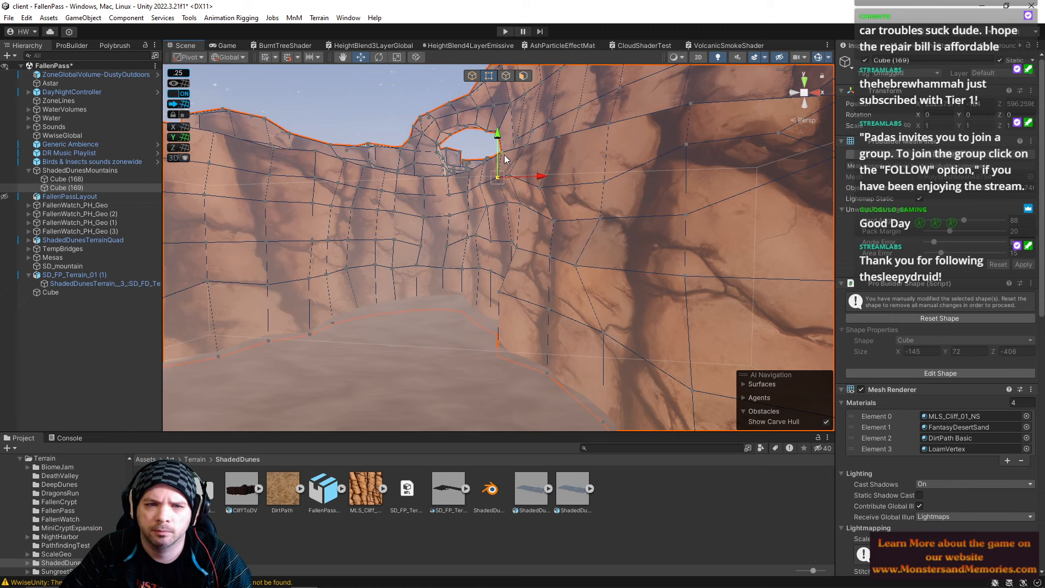
{"action": "left_click", "coordinate": [503, 154], "text": "shift"}
{"action": "left_click_drag", "start_coordinate": [542, 156], "coordinate": [521, 182]}
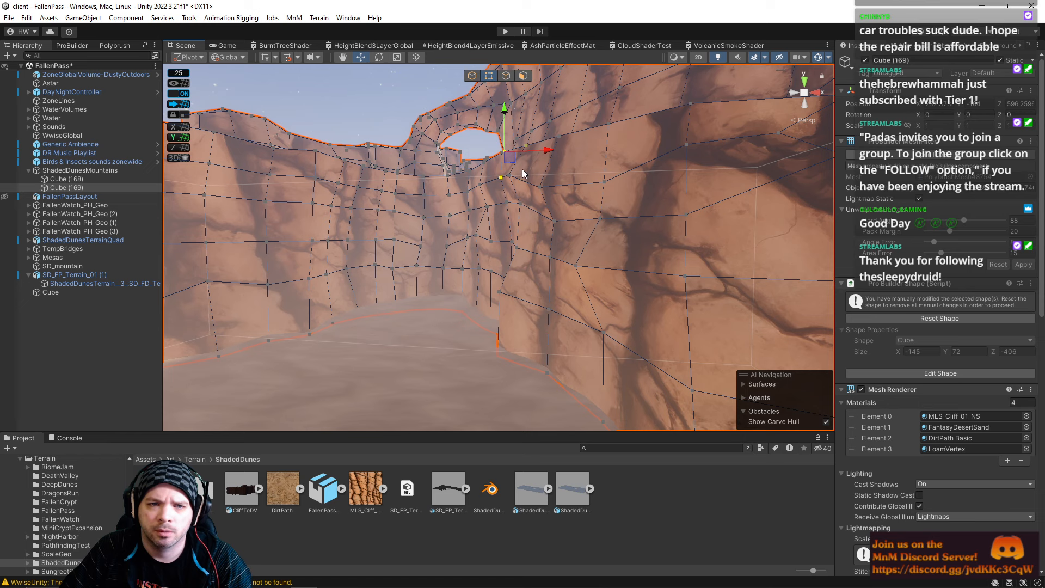
In edge mode, shift the short vertical edge below the walkway's rim and the wall edge further along it along X.
{"action": "right_click_drag", "start_coordinate": [521, 170], "coordinate": [513, 208]}
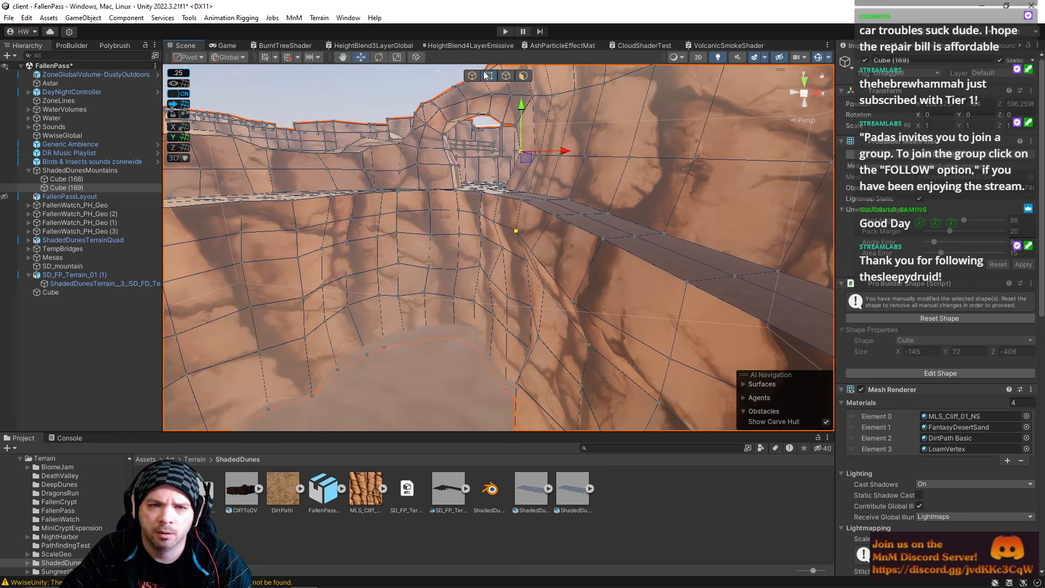
{"action": "left_click", "coordinate": [504, 75]}
{"action": "left_click", "coordinate": [519, 218]}
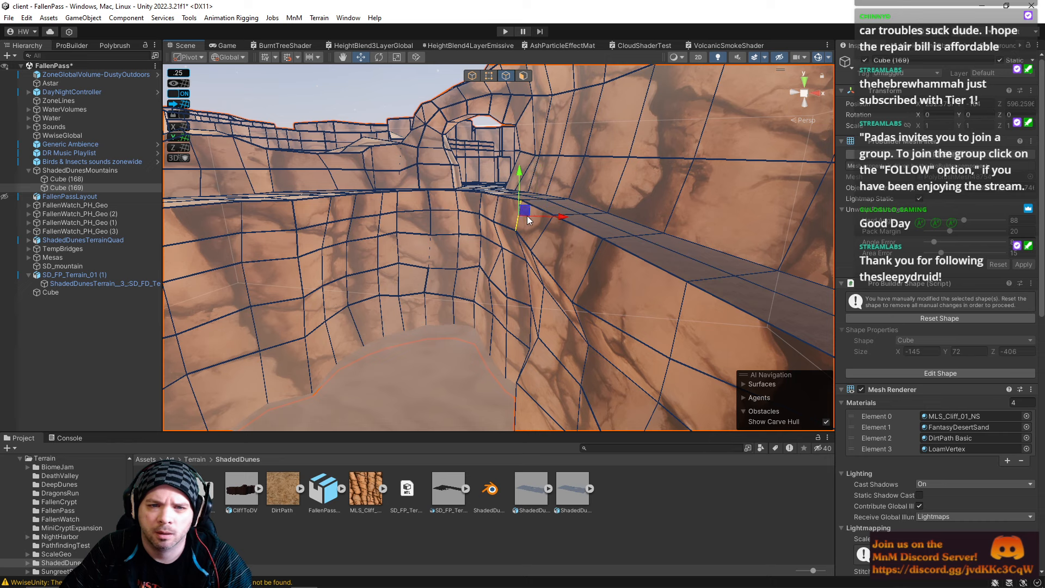
{"action": "left_click_drag", "start_coordinate": [553, 219], "coordinate": [554, 219]}
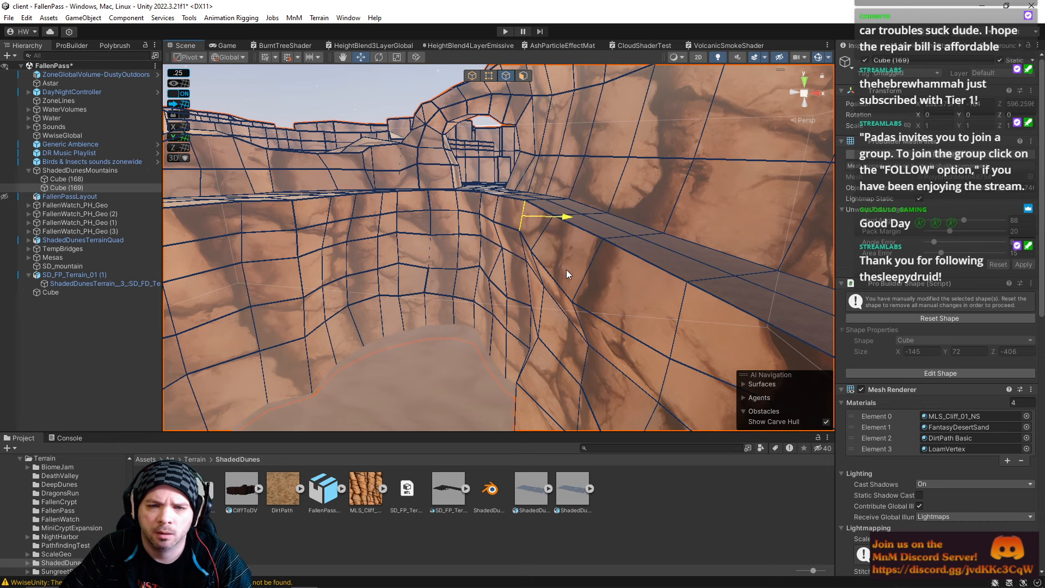
{"action": "right_click_drag", "start_coordinate": [675, 340], "coordinate": [499, 247]}
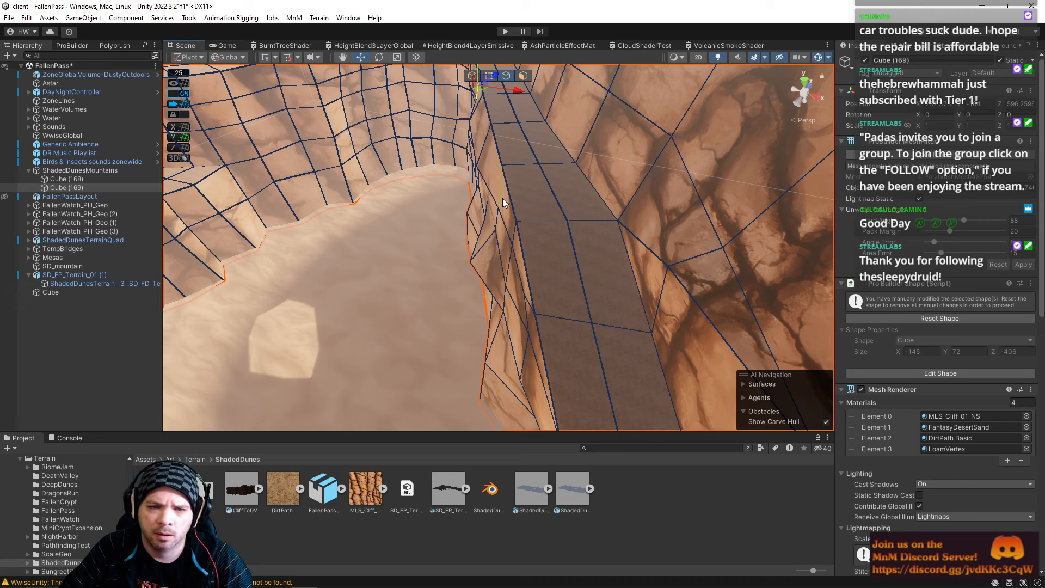
{"action": "left_click_drag", "start_coordinate": [538, 197], "coordinate": [548, 198]}
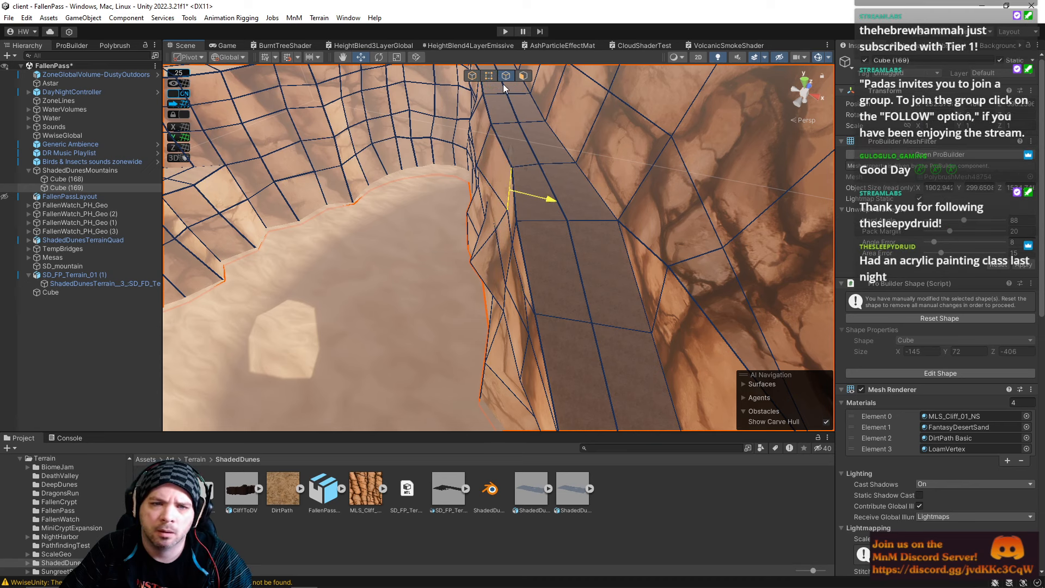
Return to vertex mode and nudge the wall vertex just beneath the walkway's rim along X.
{"action": "left_click", "coordinate": [492, 76]}
{"action": "left_click", "coordinate": [494, 232]}
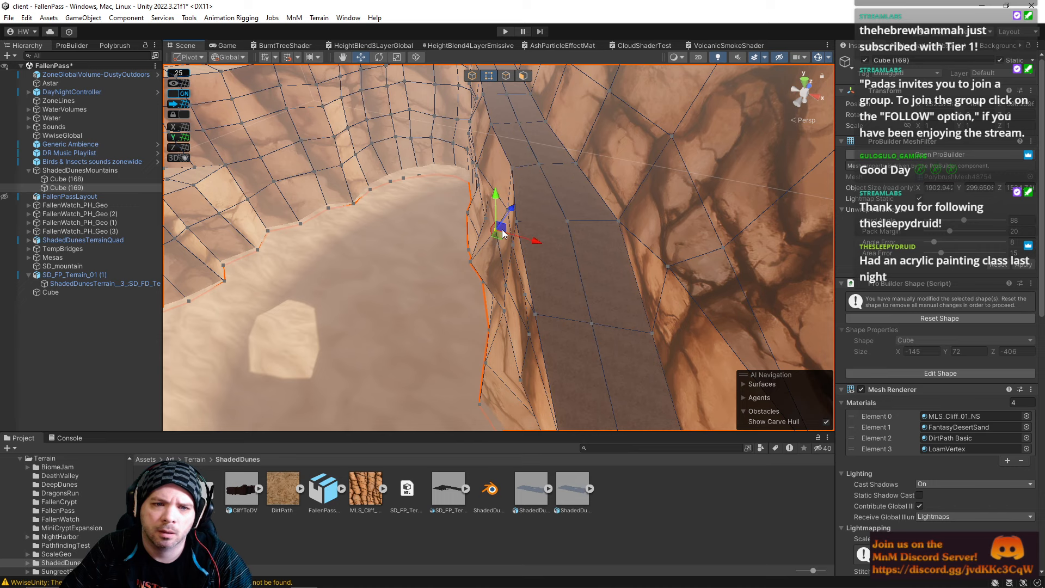
{"action": "left_click", "coordinate": [509, 210]}
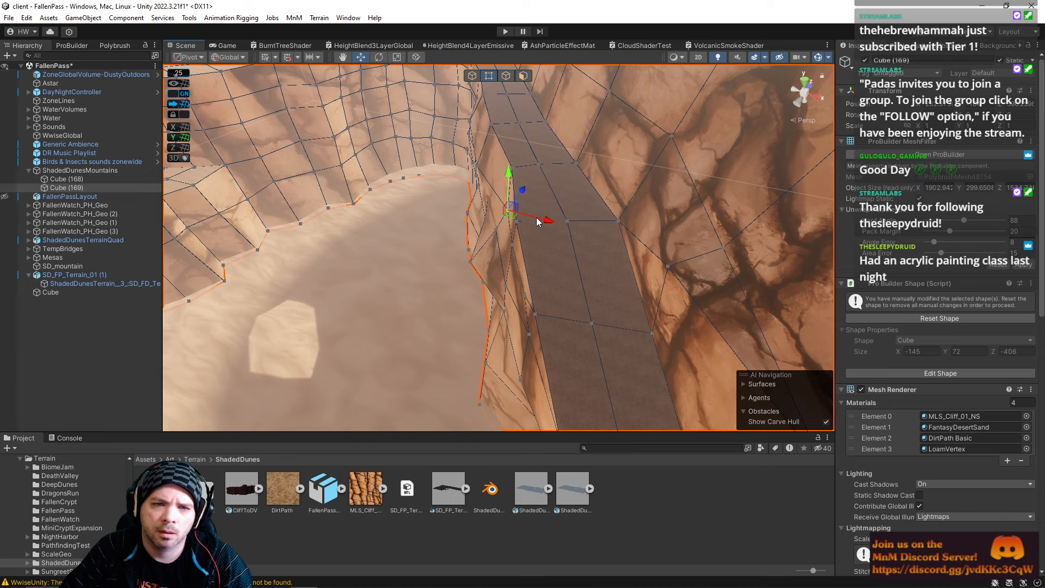
{"action": "left_click_drag", "start_coordinate": [536, 221], "coordinate": [542, 222]}
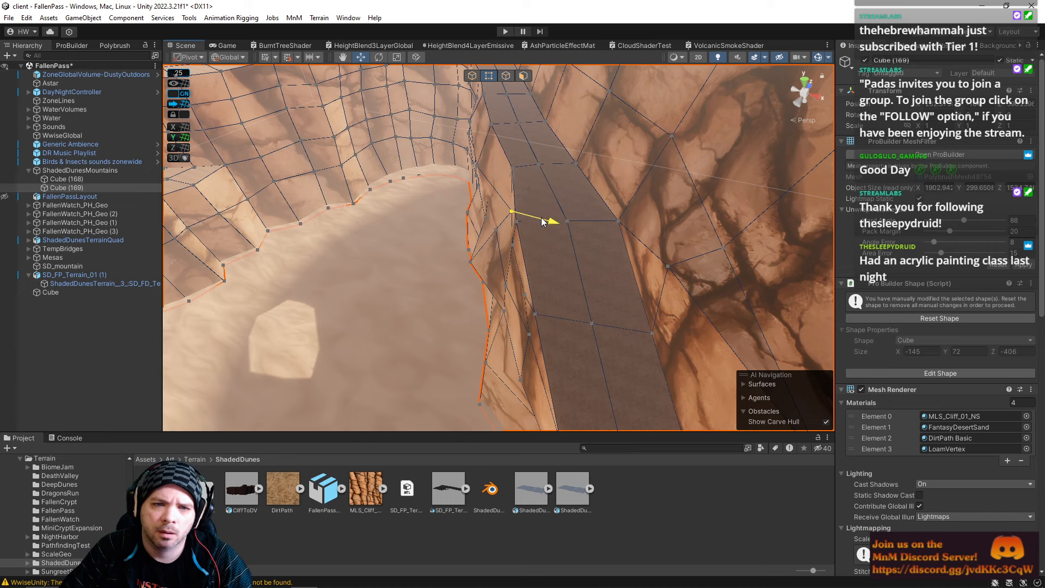
Shift the upper vertex on the wall below the walkway along Z and move the protruding vertex beneath it along X.
{"action": "left_click", "coordinate": [498, 237]}
{"action": "right_click_drag", "start_coordinate": [499, 237], "coordinate": [703, 152]}
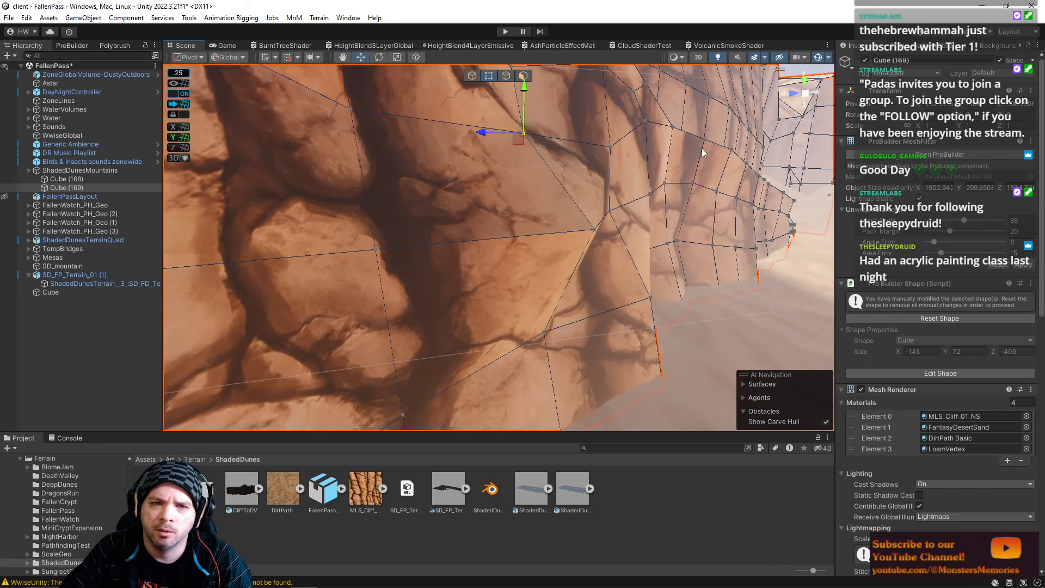
{"action": "left_click_drag", "start_coordinate": [468, 129], "coordinate": [525, 170]}
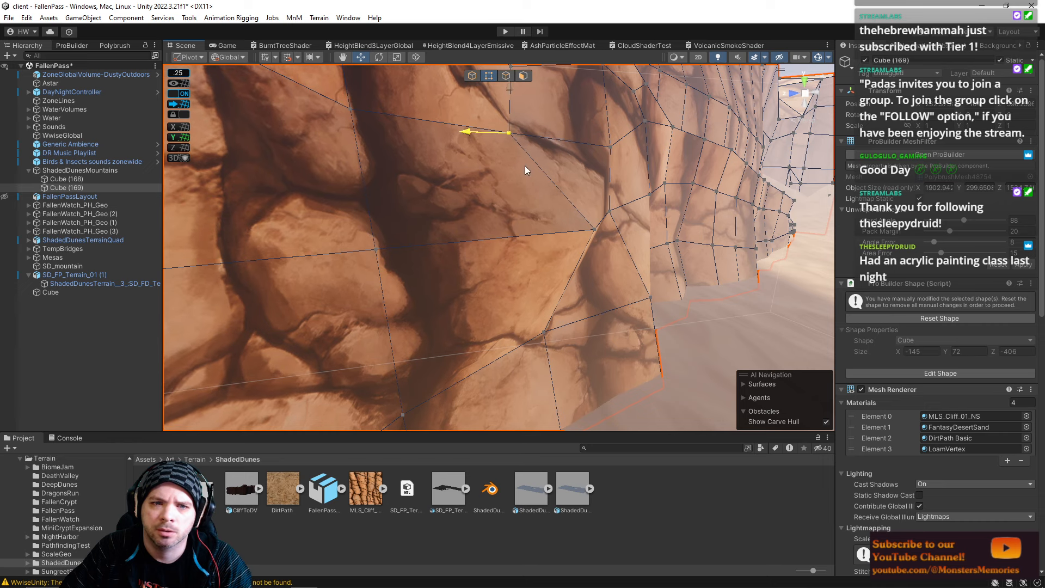
{"action": "left_click", "coordinate": [599, 230]}
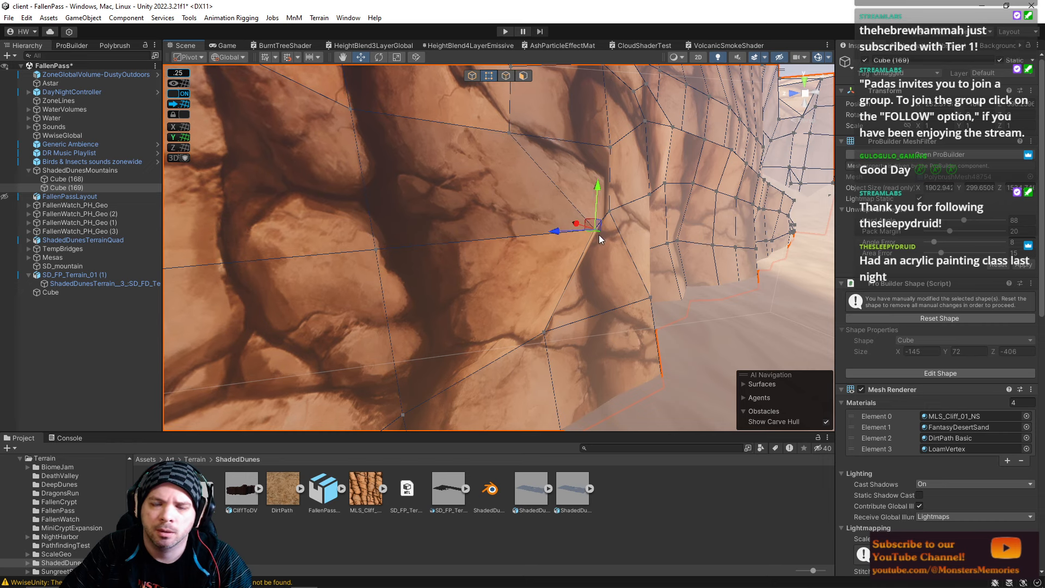
{"action": "left_click_drag", "start_coordinate": [576, 226], "coordinate": [604, 212]}
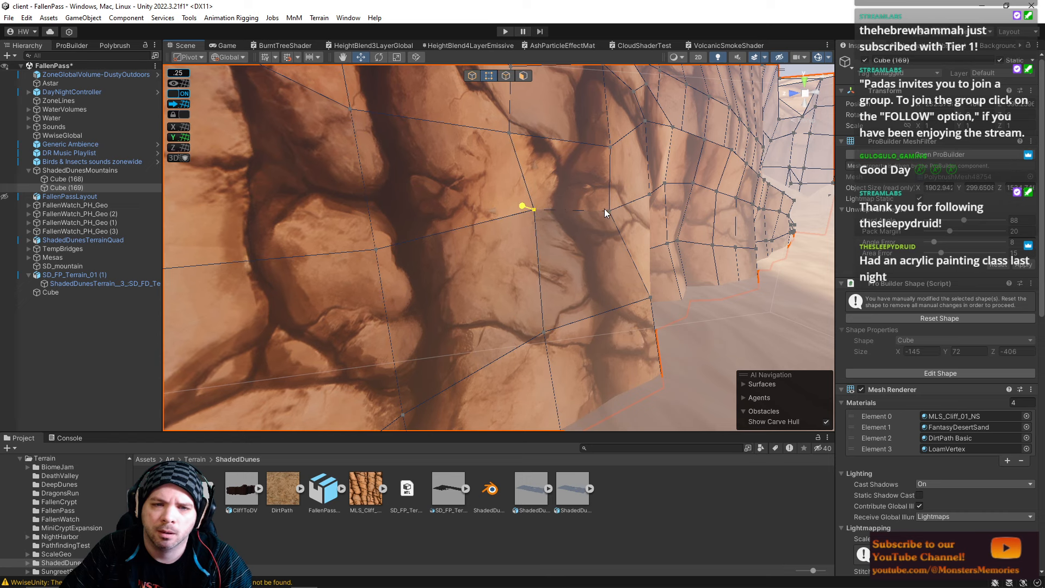
Realign the displaced mid-wall vertex along Z and X, and shift the vertex directly above it along Z.
{"action": "key", "text": "d"}
{"action": "right_click_drag", "start_coordinate": [585, 217], "coordinate": [472, 220]}
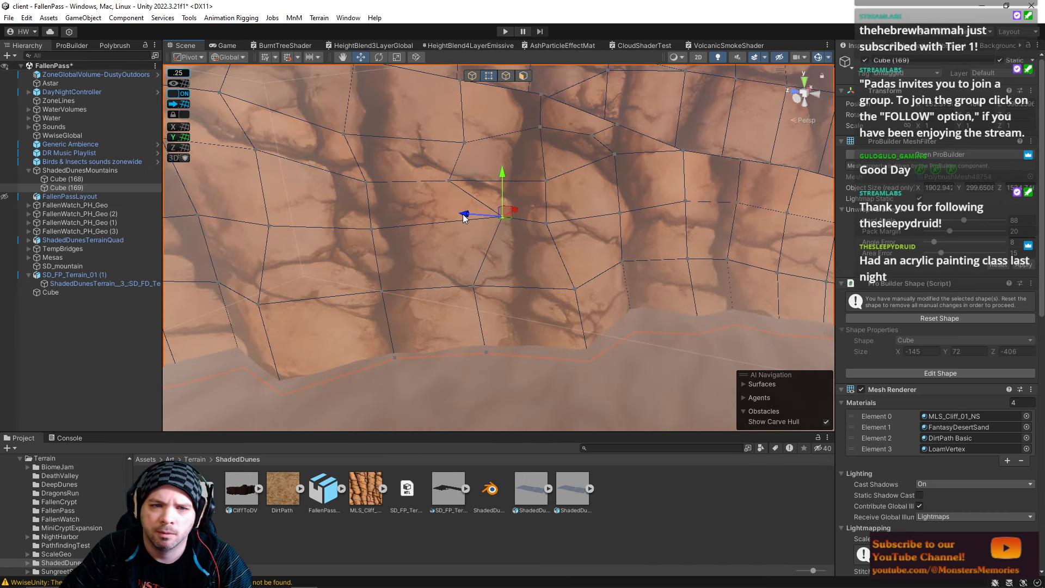
{"action": "mouse_move", "coordinate": [463, 217]}
{"action": "left_mouse_down"}
{"action": "mouse_move", "coordinate": [431, 217]}
{"action": "mouse_move", "coordinate": [484, 208]}
{"action": "mouse_move", "coordinate": [471, 216]}
{"action": "left_mouse_up"}
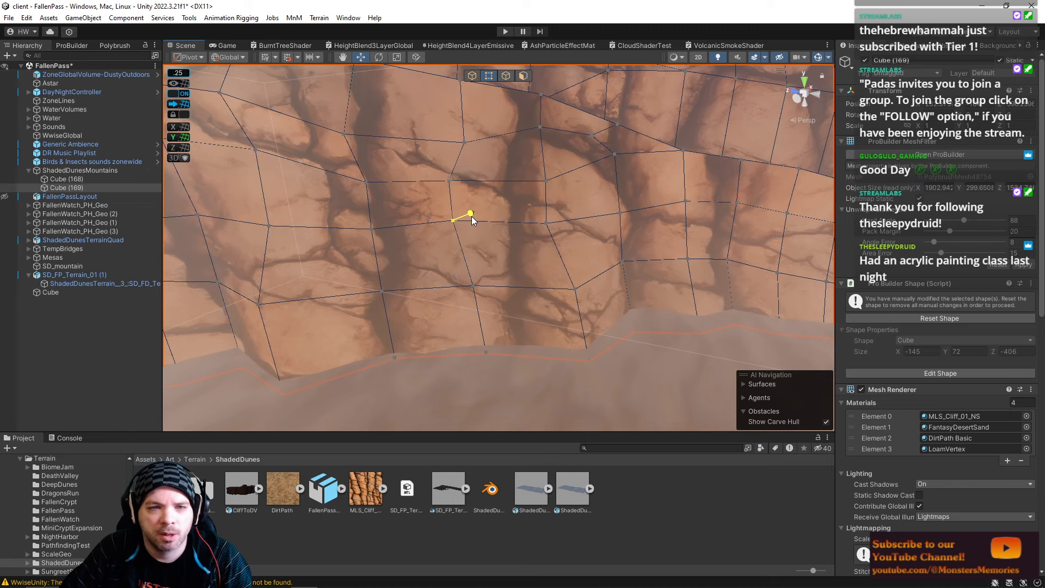
{"action": "left_click", "coordinate": [433, 183]}
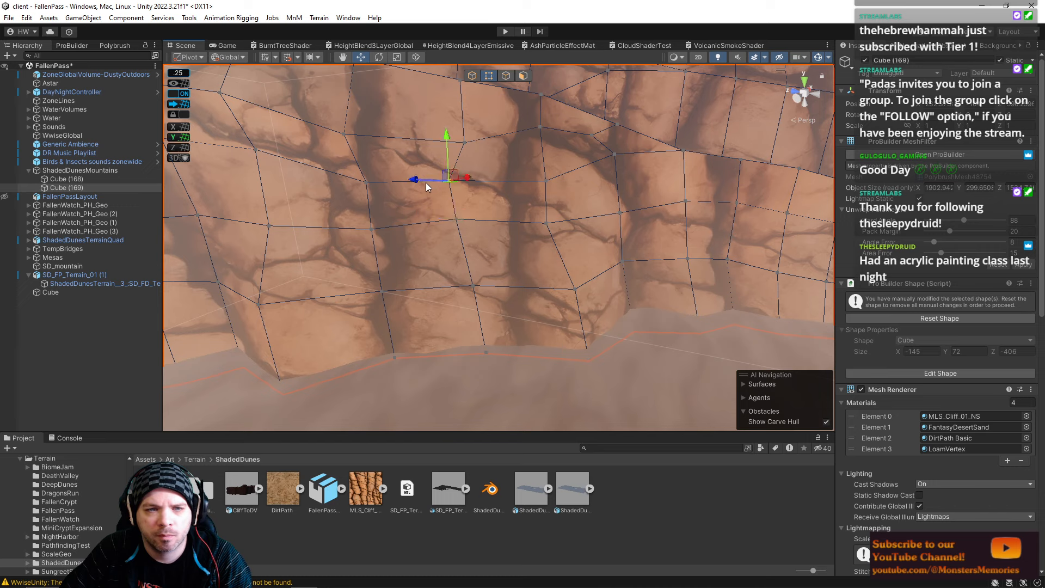
{"action": "left_click_drag", "start_coordinate": [417, 180], "coordinate": [426, 179]}
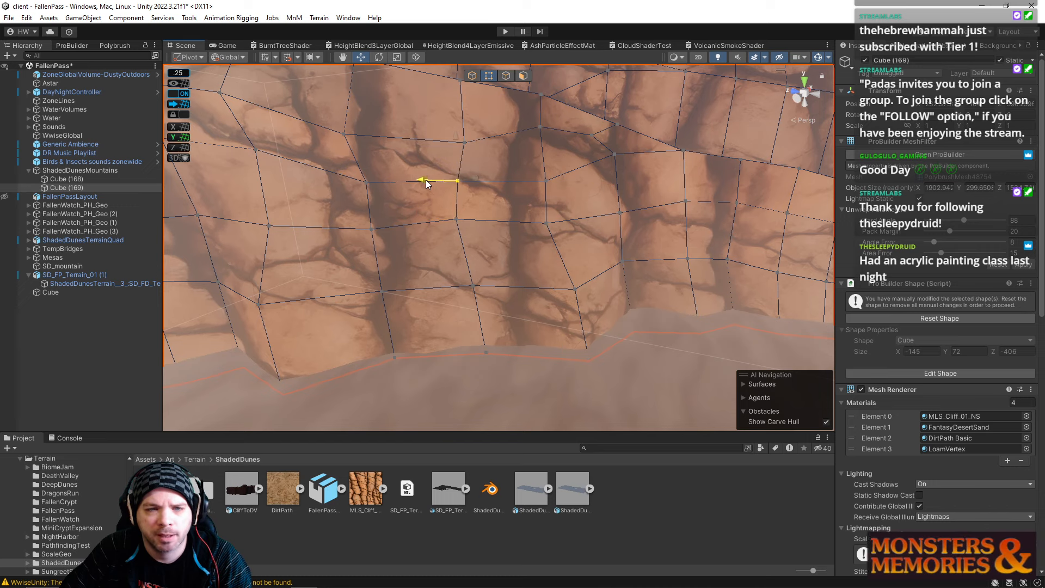
Shift the vertex higher on the wall along Z and raise its neighbour in the same row along Y.
{"action": "left_click", "coordinate": [344, 134]}
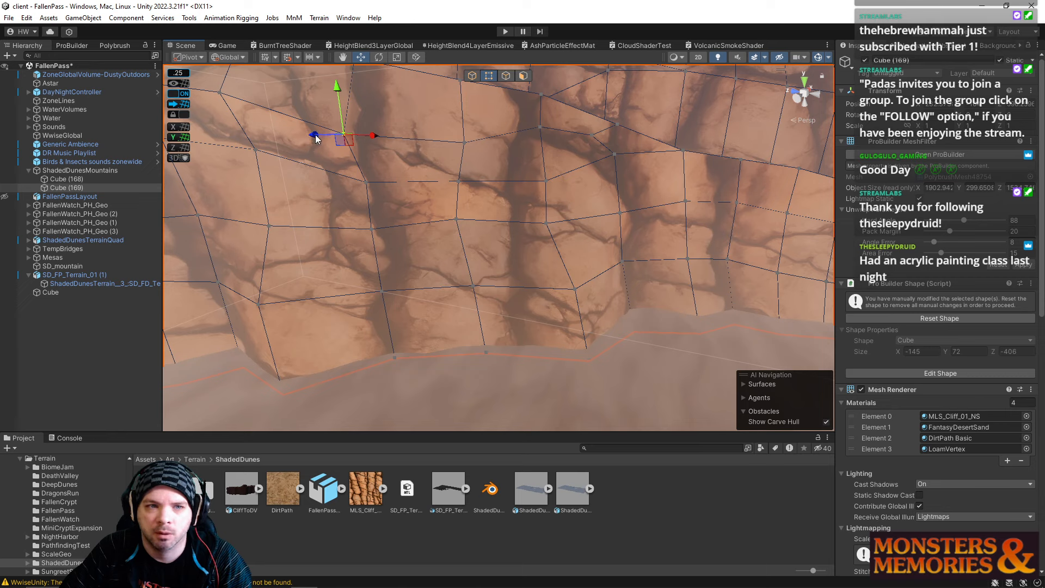
{"action": "left_click_drag", "start_coordinate": [315, 139], "coordinate": [380, 141]}
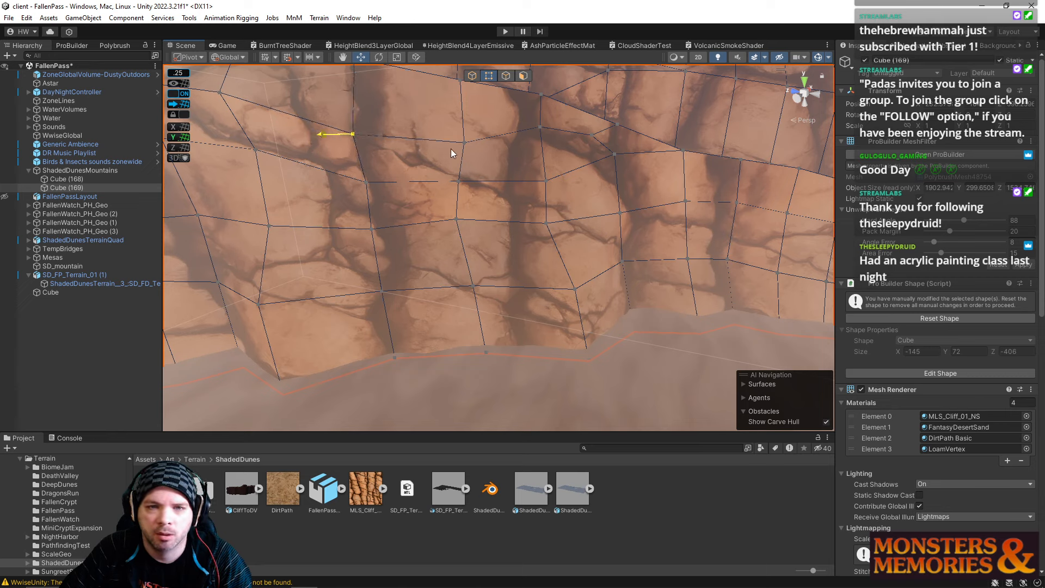
{"action": "left_click", "coordinate": [466, 142]}
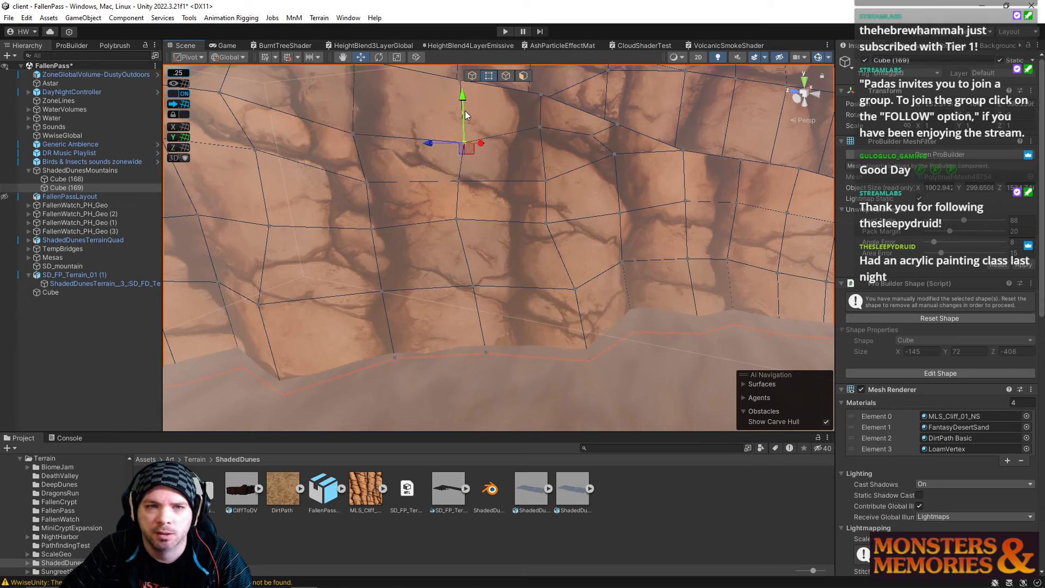
{"action": "left_click_drag", "start_coordinate": [466, 119], "coordinate": [465, 96]}
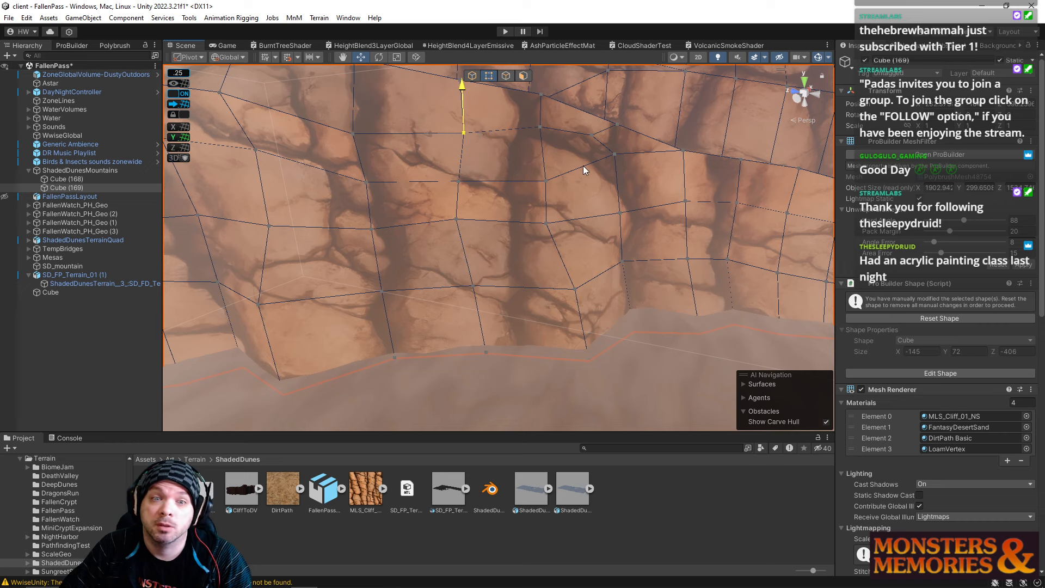
Move the wall vertex beneath the walkway's rim and the vertex on the walkway's cliff-side edge along X.
{"action": "right_click_drag", "start_coordinate": [451, 140], "coordinate": [256, 190]}
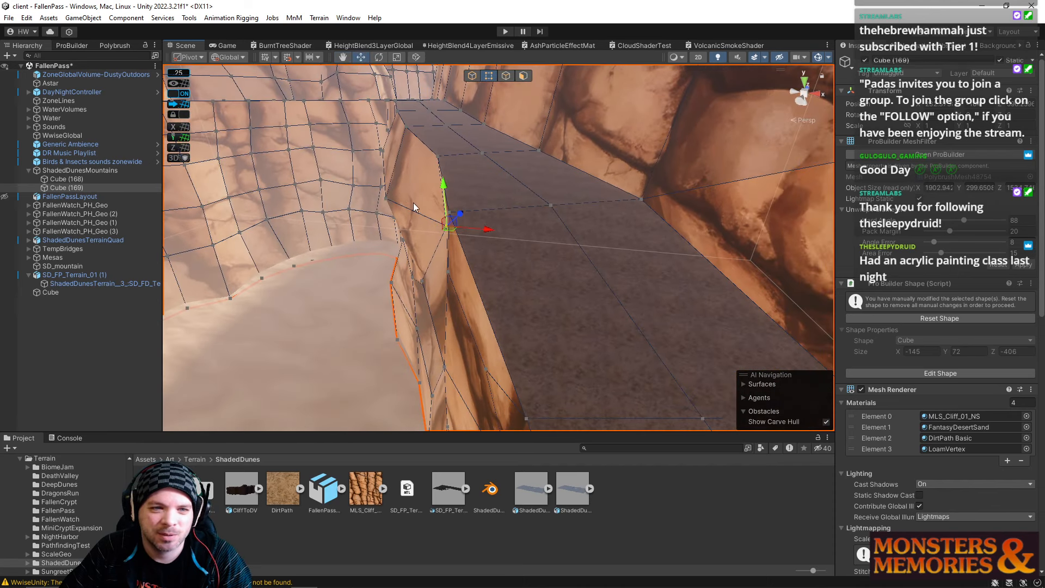
{"action": "left_click", "coordinate": [386, 199]}
{"action": "left_click_drag", "start_coordinate": [423, 202], "coordinate": [439, 202]}
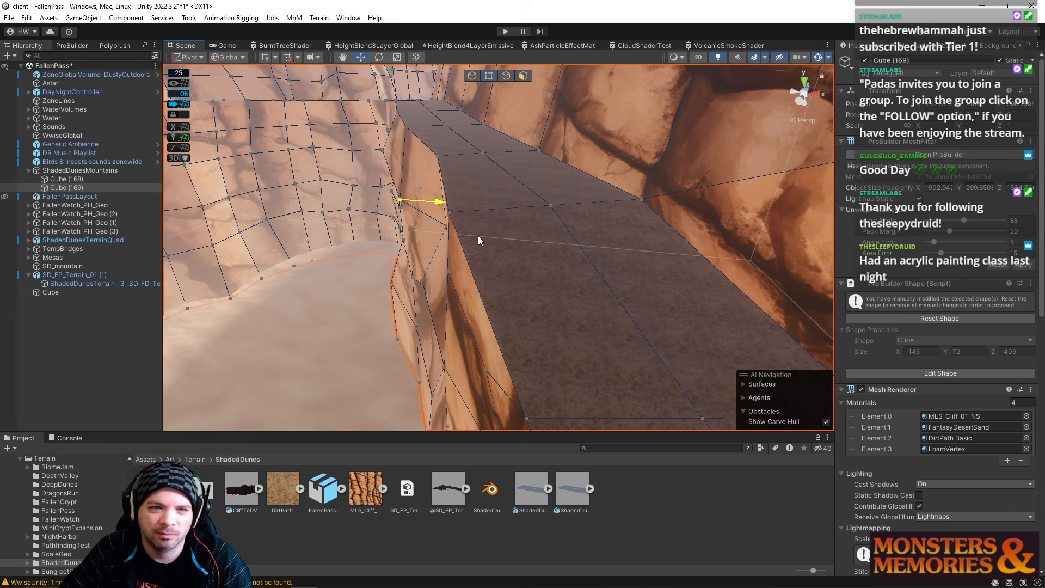
{"action": "right_click_drag", "start_coordinate": [478, 240], "coordinate": [399, 150]}
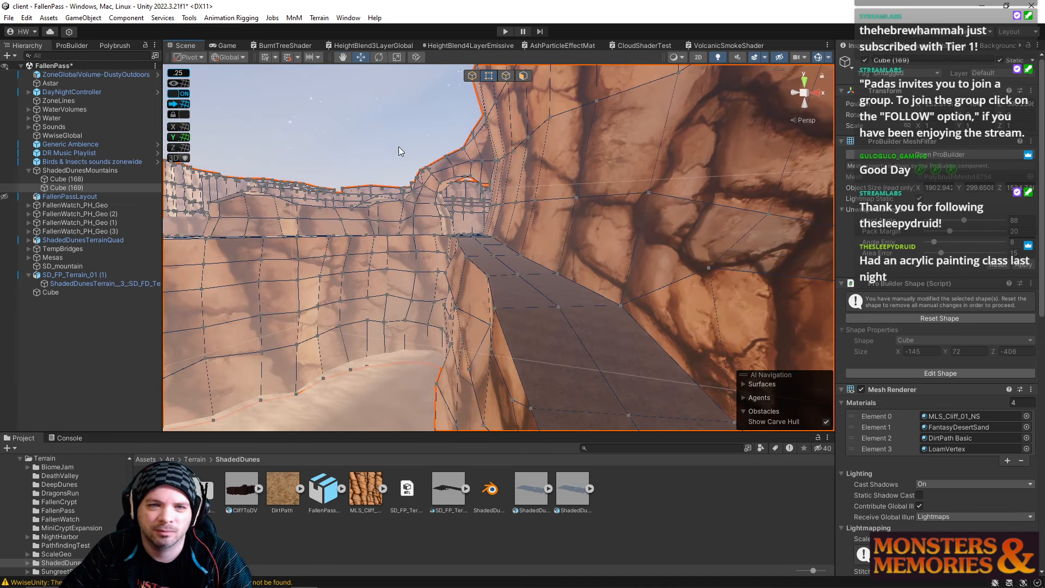
{"action": "left_click", "coordinate": [558, 271]}
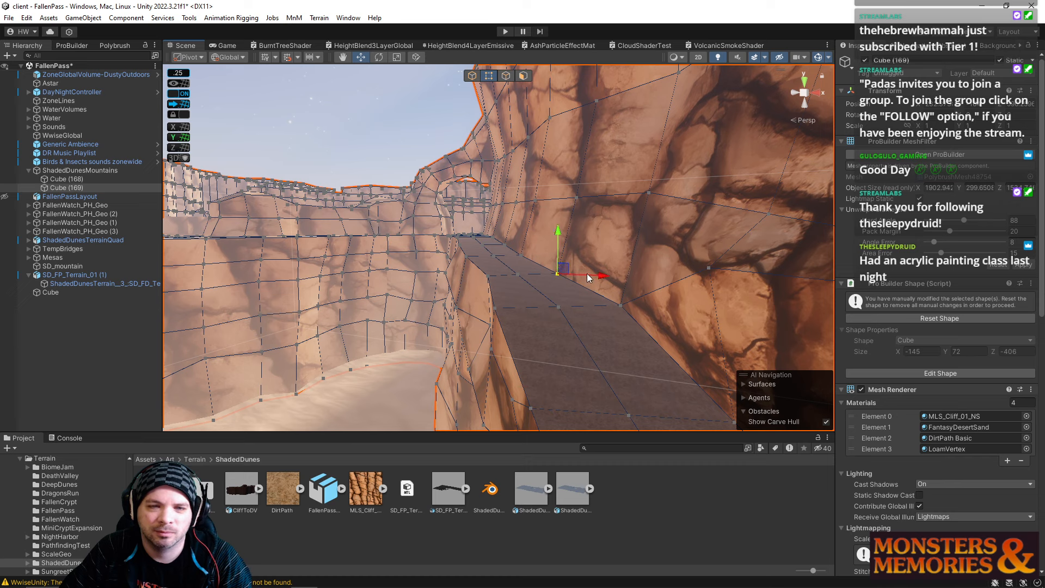
{"action": "mouse_move", "coordinate": [611, 275]}
{"action": "left_mouse_down"}
{"action": "mouse_move", "coordinate": [626, 277]}
{"action": "mouse_move", "coordinate": [609, 274]}
{"action": "left_mouse_up"}
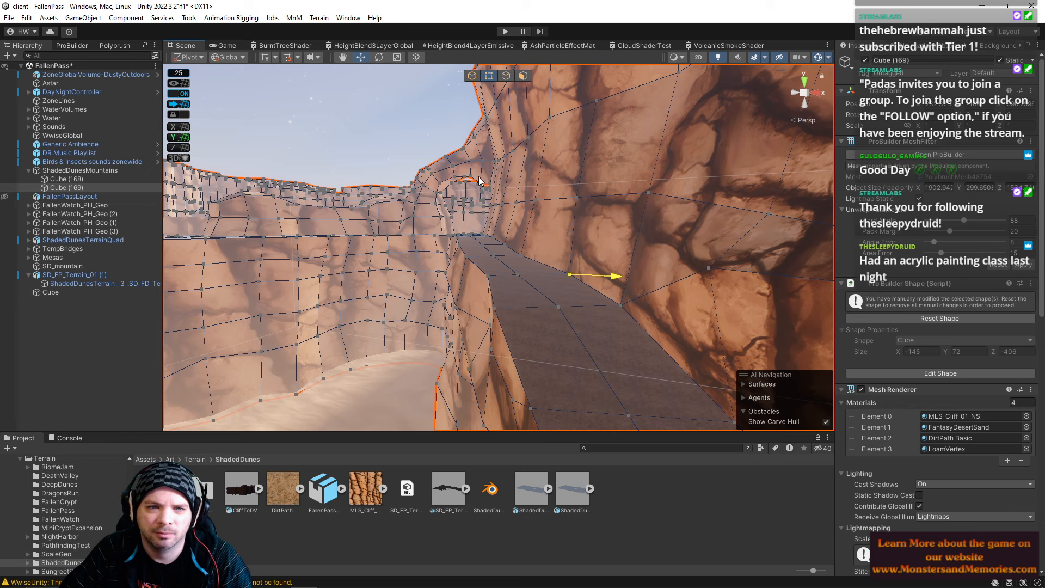
{"action": "left_click_drag", "start_coordinate": [450, 113], "coordinate": [444, 136], "text": "alt"}
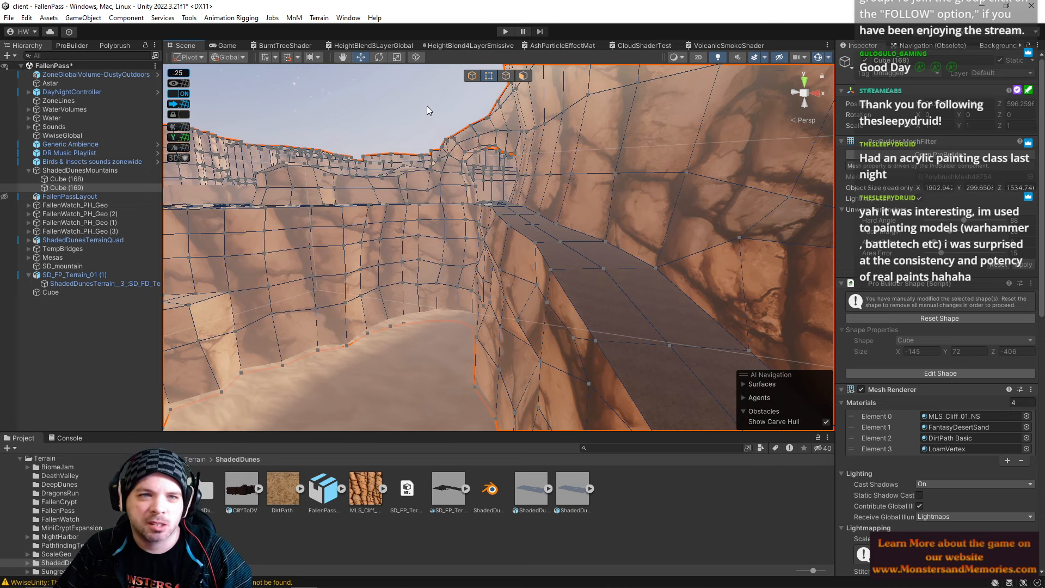
Switch to edge mode and select the short vertical edge at the base of the canyon wall.
{"action": "left_click", "coordinate": [472, 76]}
{"action": "left_click", "coordinate": [399, 102]}
{"action": "left_click", "coordinate": [383, 186]}
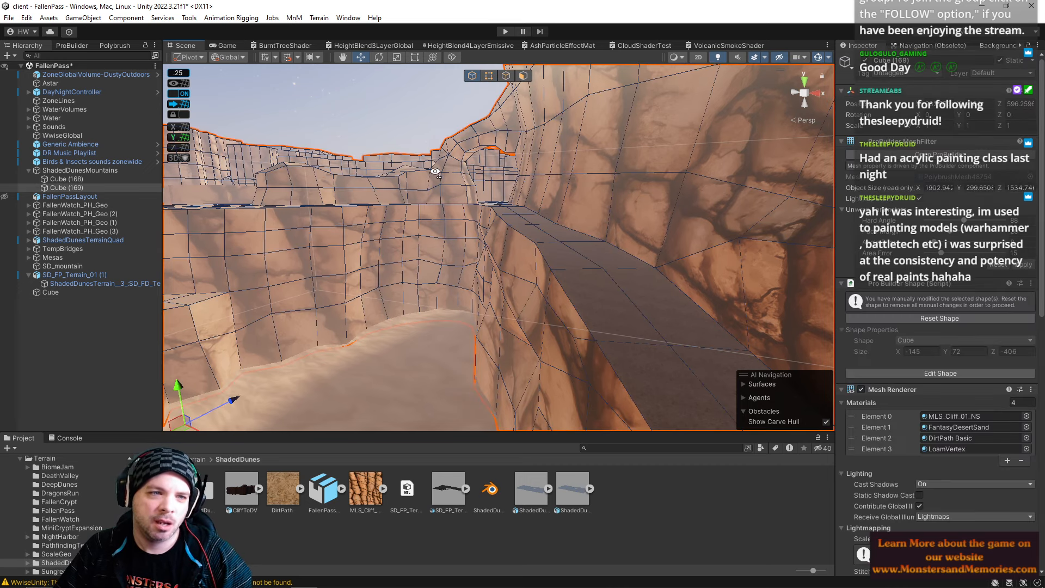
{"action": "right_click_drag", "start_coordinate": [406, 171], "coordinate": [338, 164]}
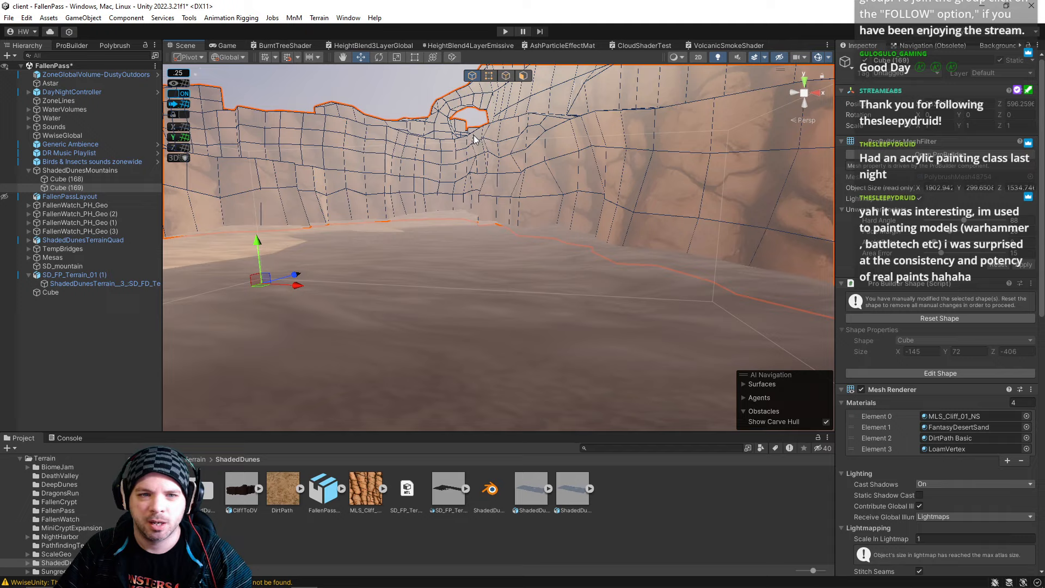
{"action": "left_click", "coordinate": [506, 76]}
{"action": "left_click", "coordinate": [517, 205]}
{"action": "right_click_drag", "start_coordinate": [580, 226], "coordinate": [757, 266]}
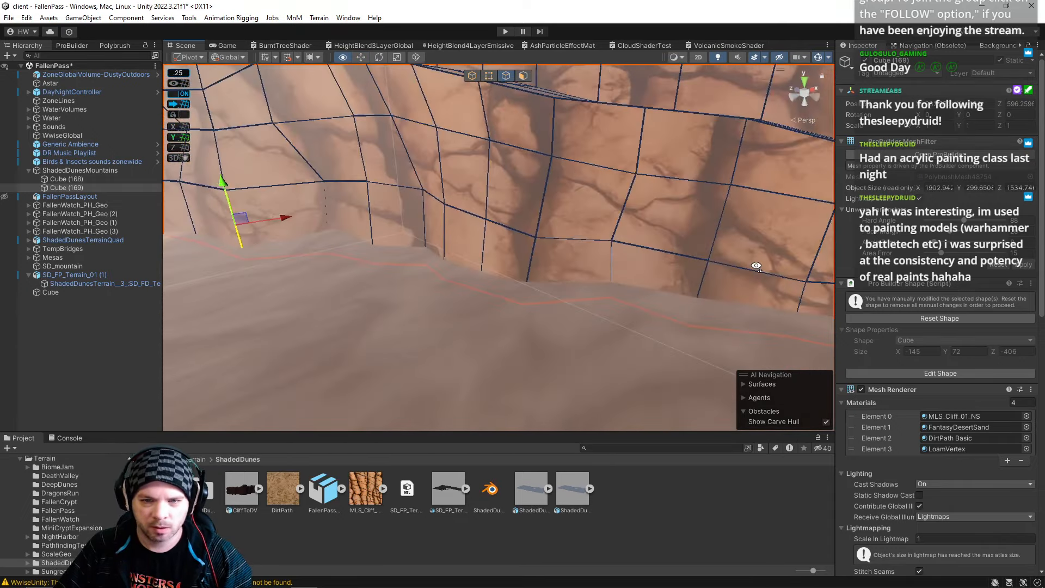
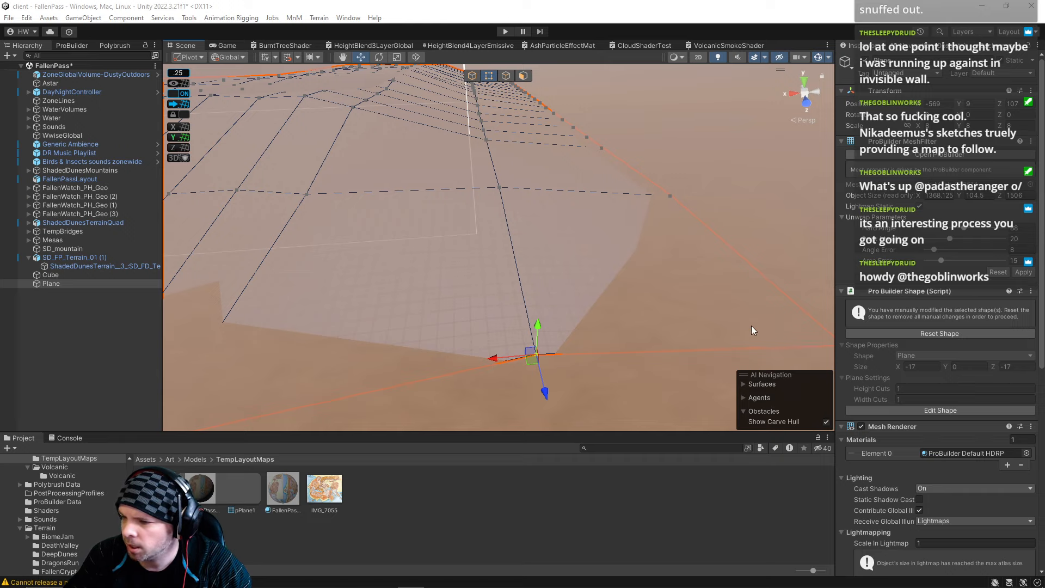
Lower the plane vertex between the exposed layout strip and the cliff along Y to uncover more of the layout map.
{"action": "right_click_drag", "start_coordinate": [555, 282], "coordinate": [624, 284]}
{"action": "left_click", "coordinate": [592, 279]}
{"action": "left_click", "coordinate": [647, 279]}
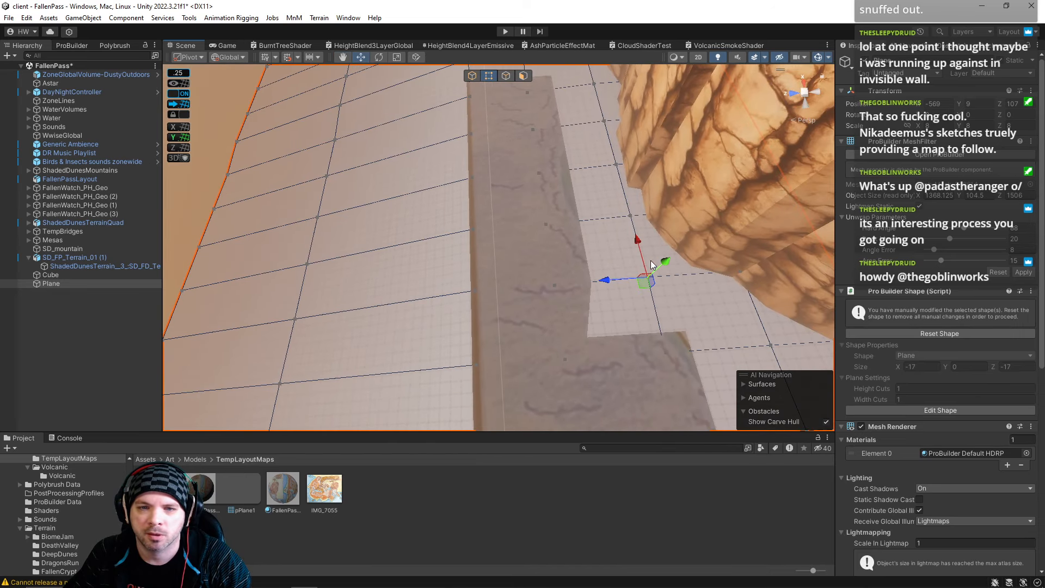
{"action": "left_click_drag", "start_coordinate": [652, 265], "coordinate": [660, 266]}
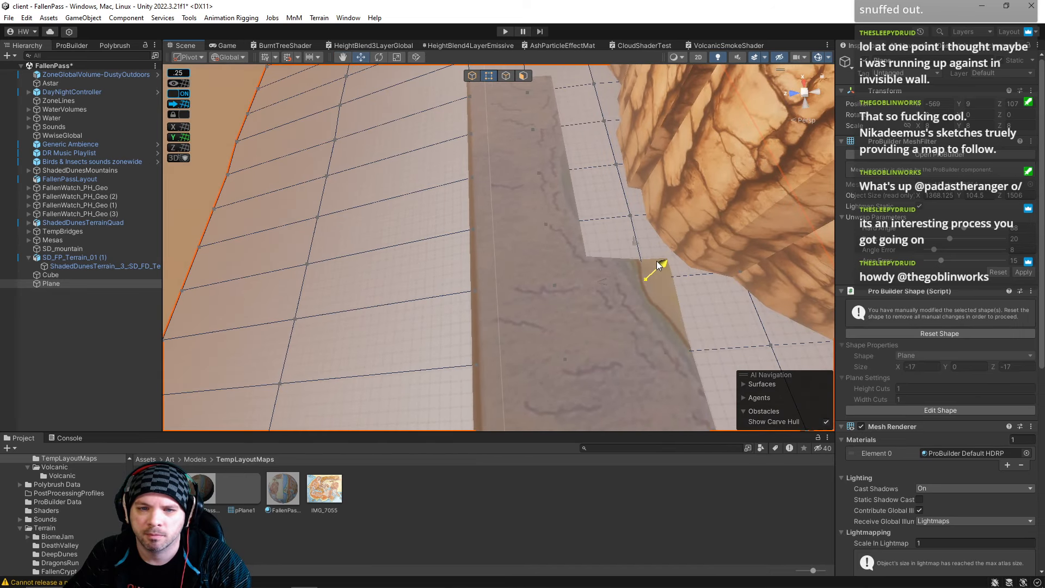
Examine the zone's terrain, canyon and cliff ring around the fortress from several viewpoints.
{"action": "right_click_drag", "start_coordinate": [660, 268], "coordinate": [632, 149]}
{"action": "left_click", "coordinate": [575, 162]}
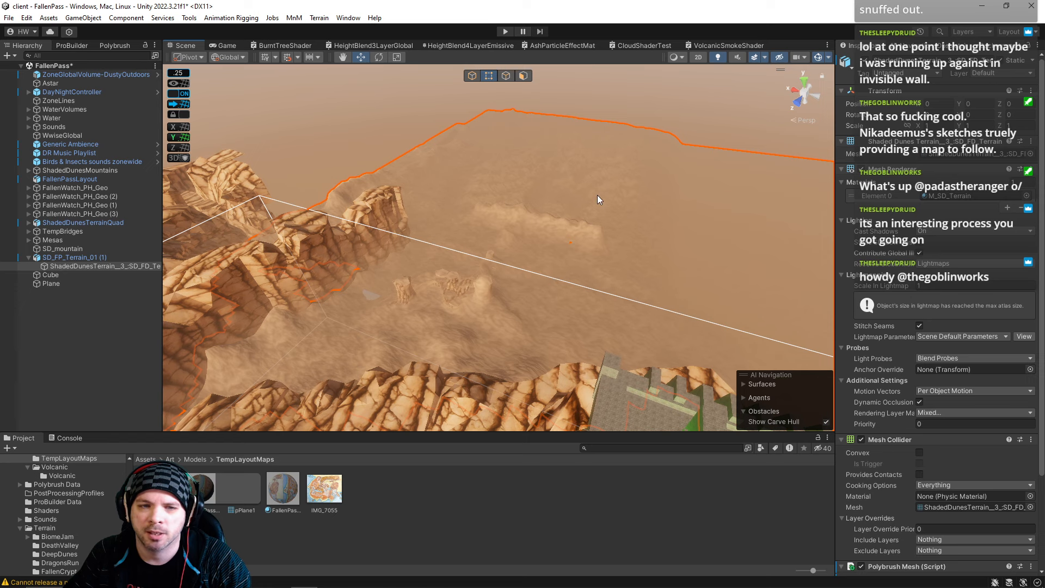
{"action": "right_click_drag", "start_coordinate": [617, 208], "coordinate": [632, 185]}
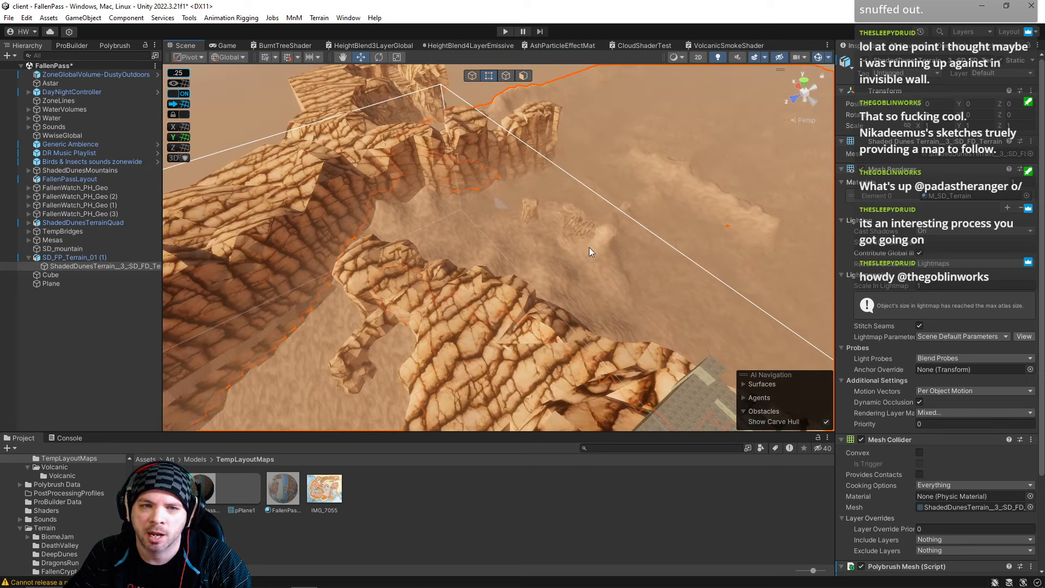
{"action": "right_click_drag", "start_coordinate": [589, 247], "coordinate": [384, 207]}
{"action": "right_click_drag", "start_coordinate": [443, 162], "coordinate": [295, 313]}
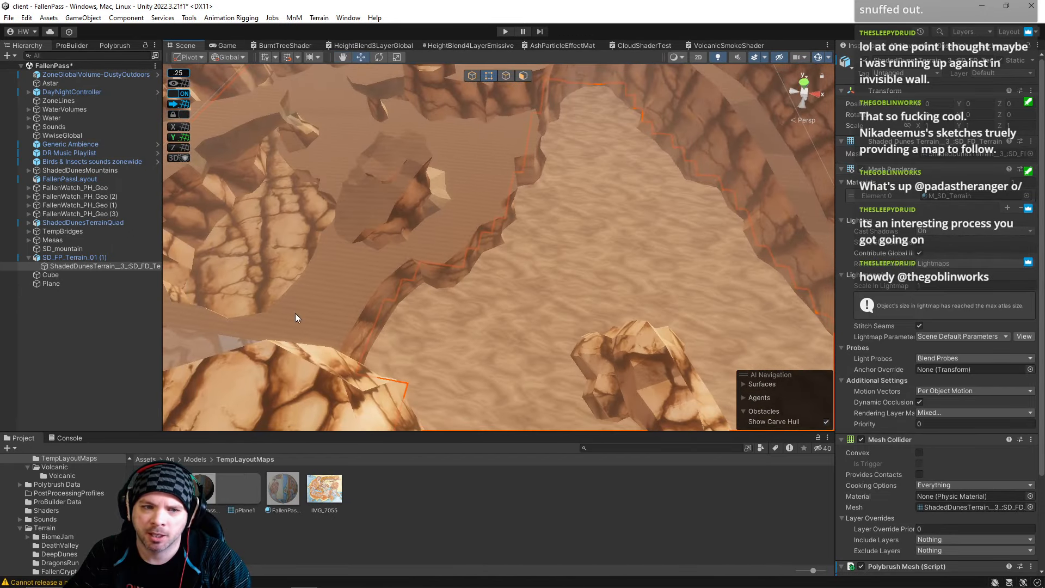
{"action": "right_click_drag", "start_coordinate": [501, 95], "coordinate": [385, 386]}
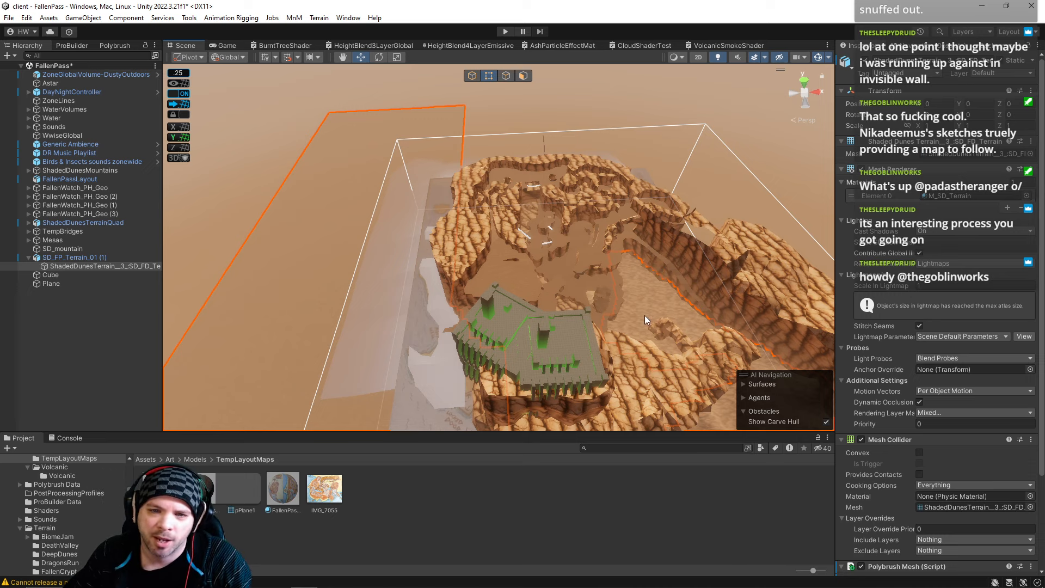
{"action": "right_click_drag", "start_coordinate": [641, 252], "coordinate": [560, 267]}
{"action": "key", "text": "w"}
{"action": "scroll", "coordinate": [560, 243], "scroll_direction": "up", "scroll_amount": 3}
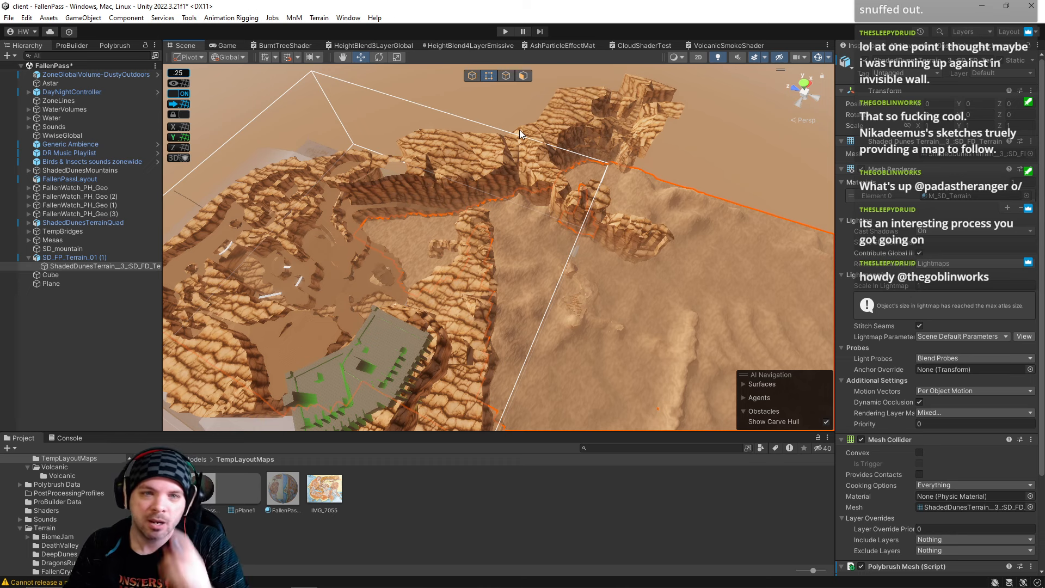
{"action": "scroll", "coordinate": [518, 130], "scroll_direction": "down", "scroll_amount": 3}
{"action": "key", "text": "d"}
{"action": "right_click_drag", "start_coordinate": [494, 119], "coordinate": [607, 91]}
{"action": "key", "text": "w"}
Select the Plane mesh and lower its four vertices at the end of the exposed layout strip along Y.
{"action": "left_click", "coordinate": [643, 172]}
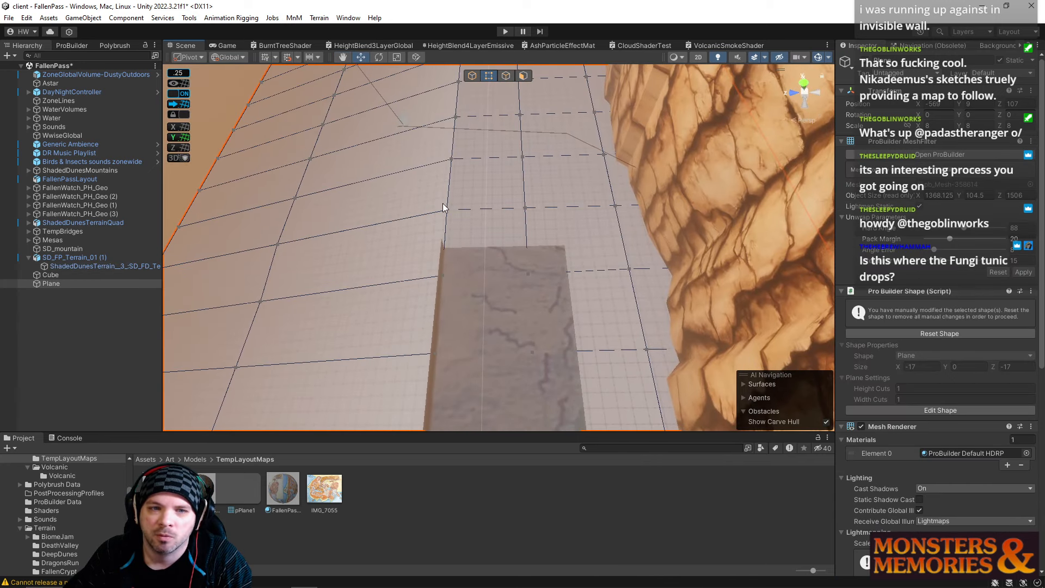
{"action": "left_click", "coordinate": [540, 258]}
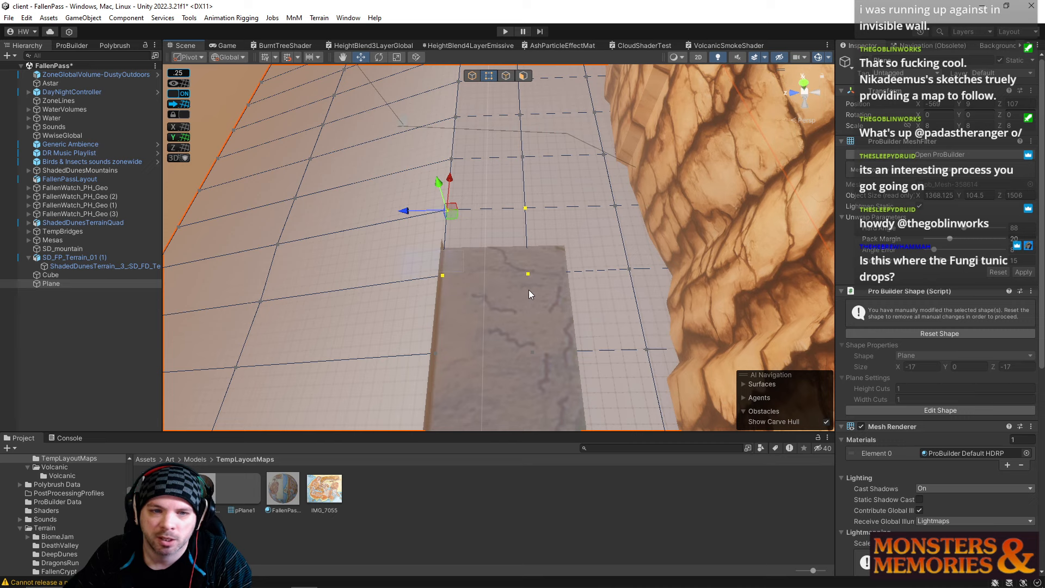
{"action": "left_click", "coordinate": [516, 272]}
{"action": "left_click_drag", "start_coordinate": [433, 258], "coordinate": [436, 263]}
{"action": "right_click_drag", "start_coordinate": [521, 263], "coordinate": [430, 154]}
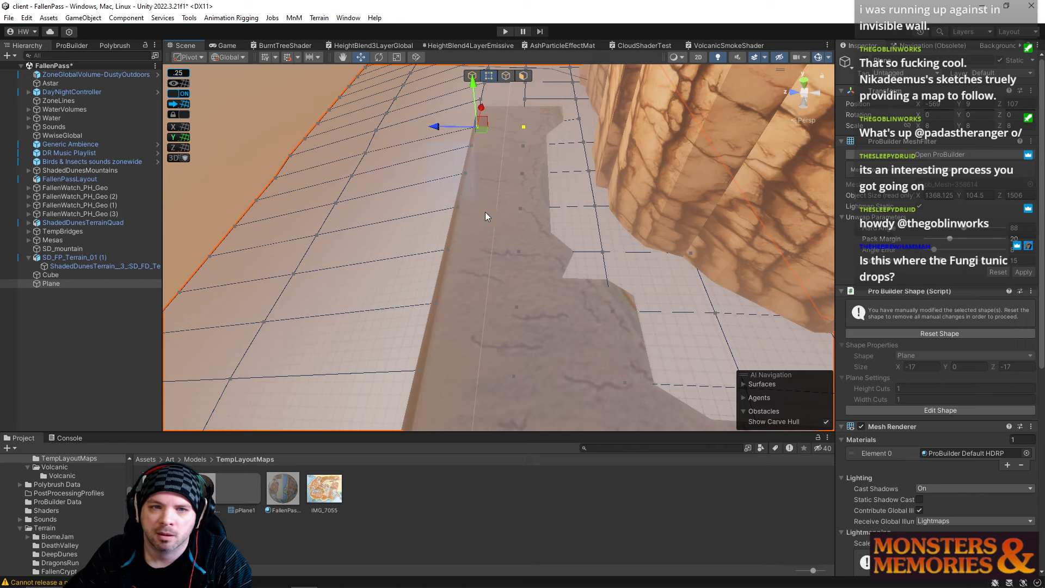
Select the five vertex pairs along both sides of the exposed strip and lower them slightly along Y.
{"action": "left_click_drag", "start_coordinate": [547, 301], "coordinate": [543, 316]}
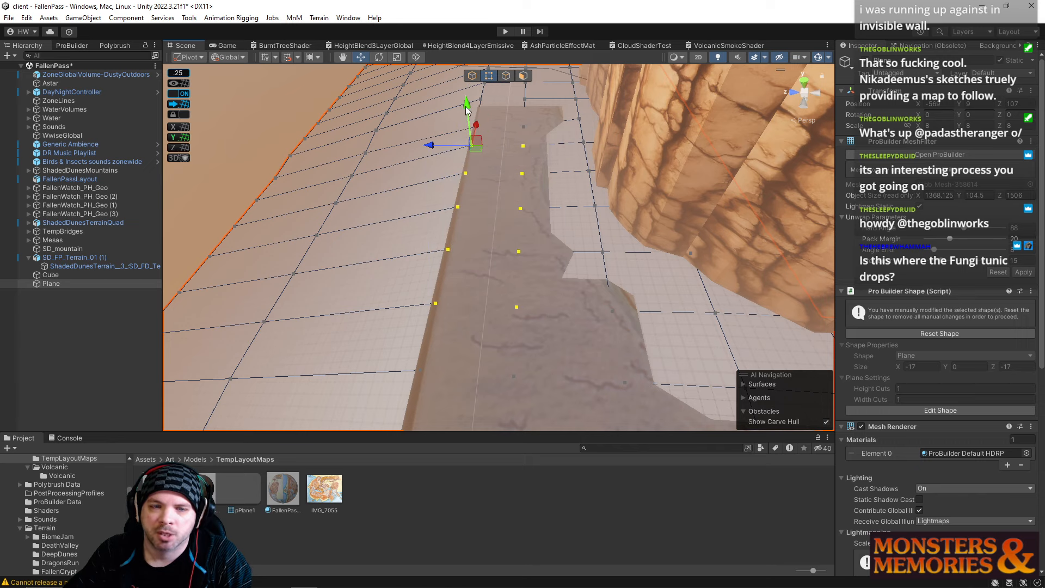
{"action": "right_click_drag", "start_coordinate": [467, 111], "coordinate": [583, 174]}
{"action": "key", "text": "w"}
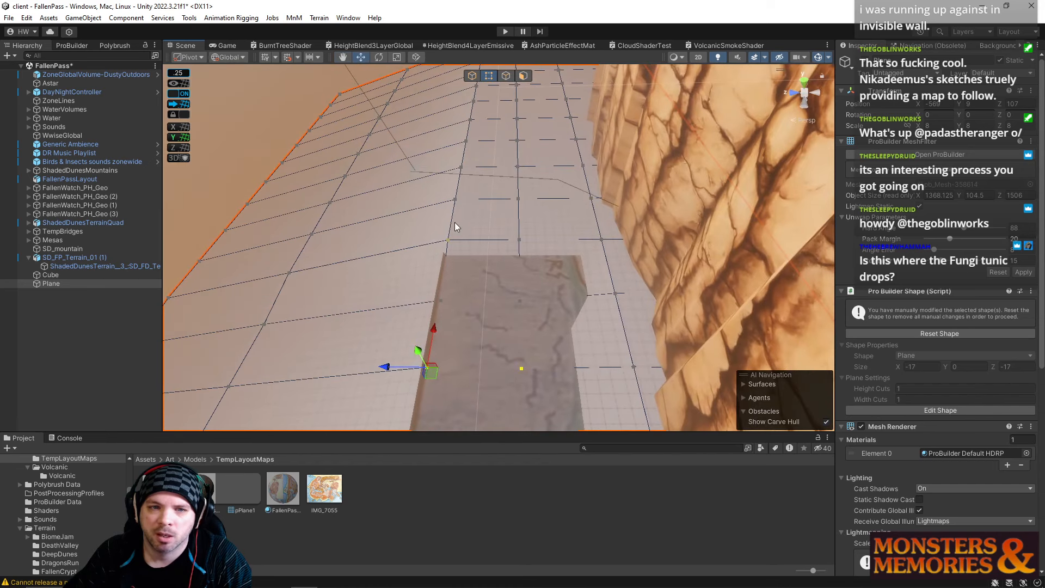
Lower the vertex pair in the strip's next row along Y and undo the last change.
{"action": "left_click_drag", "start_coordinate": [432, 226], "coordinate": [539, 252]}
{"action": "left_click_drag", "start_coordinate": [441, 209], "coordinate": [421, 184]}
{"action": "left_click", "coordinate": [509, 207]}
{"action": "key", "text": "ctrl+z"}
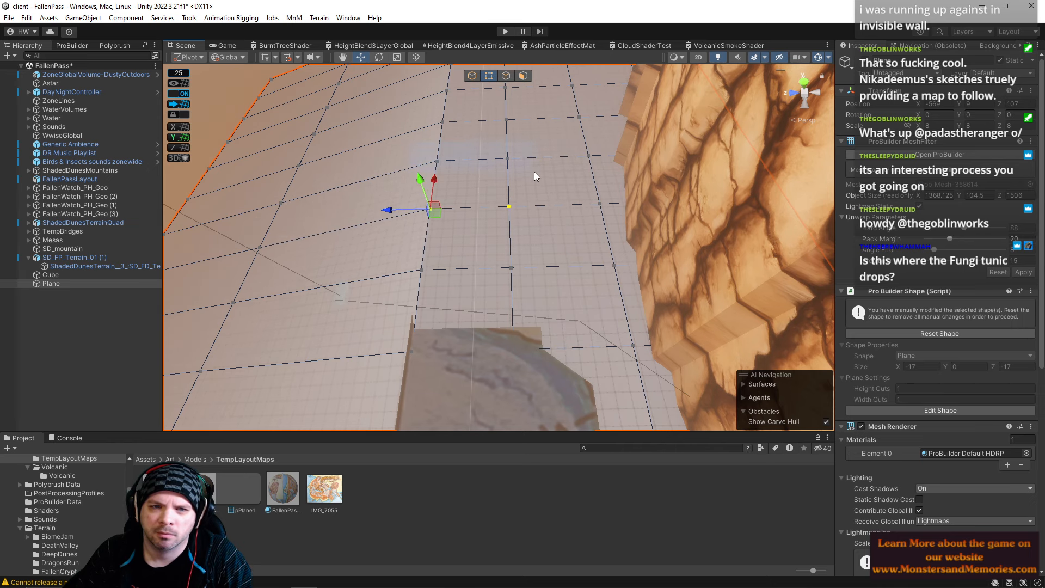
Lower the two vertex columns running to the plane's far edge and the adjacent cliff-side column along Y.
{"action": "left_click_drag", "start_coordinate": [534, 172], "coordinate": [511, 121], "text": "alt"}
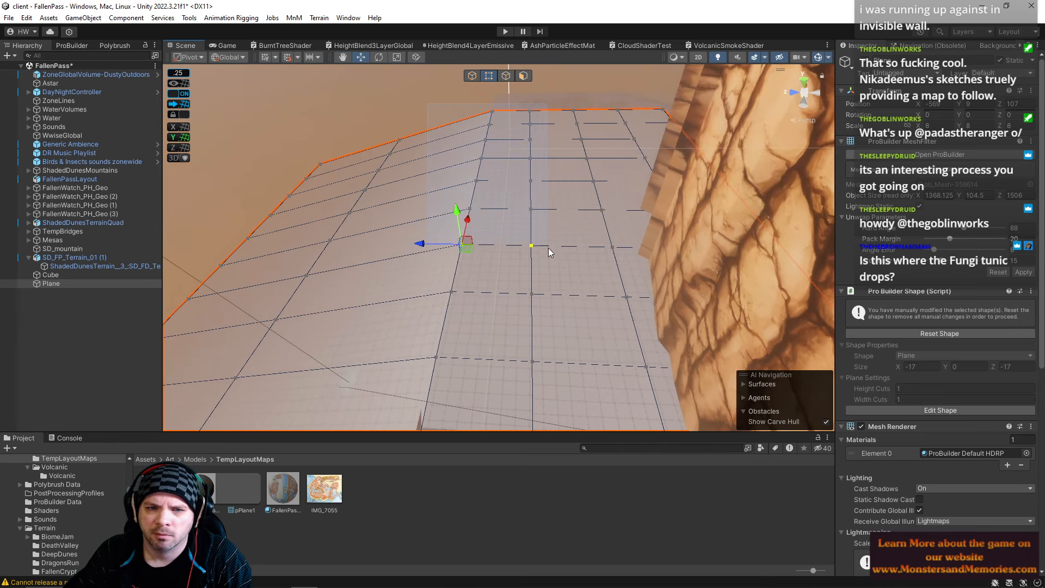
{"action": "left_click_drag", "start_coordinate": [548, 249], "coordinate": [549, 248]}
{"action": "left_click_drag", "start_coordinate": [483, 94], "coordinate": [485, 101]}
{"action": "left_click_drag", "start_coordinate": [598, 189], "coordinate": [571, 108]}
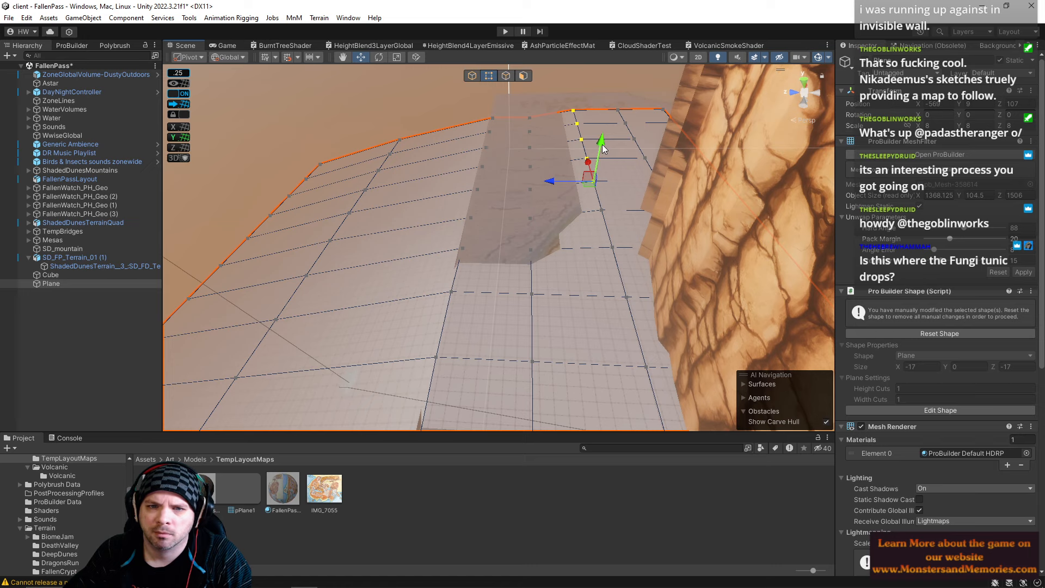
{"action": "left_click_drag", "start_coordinate": [603, 149], "coordinate": [606, 148]}
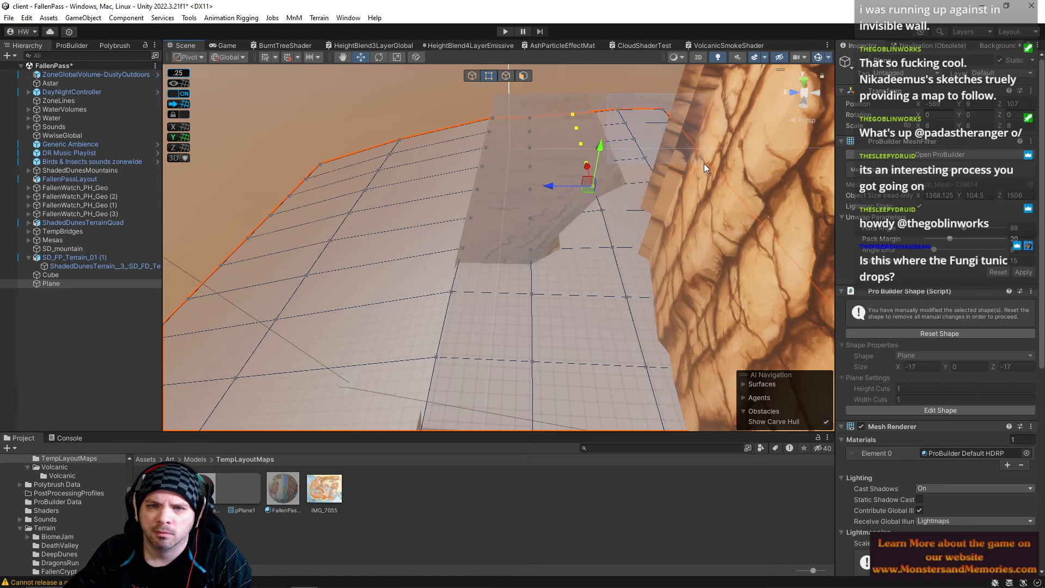
Select the vertices around the plane's far corner and lower them along Y beneath the layout map.
{"action": "right_click_drag", "start_coordinate": [706, 161], "coordinate": [665, 210]}
{"action": "left_click_drag", "start_coordinate": [366, 108], "coordinate": [390, 126]}
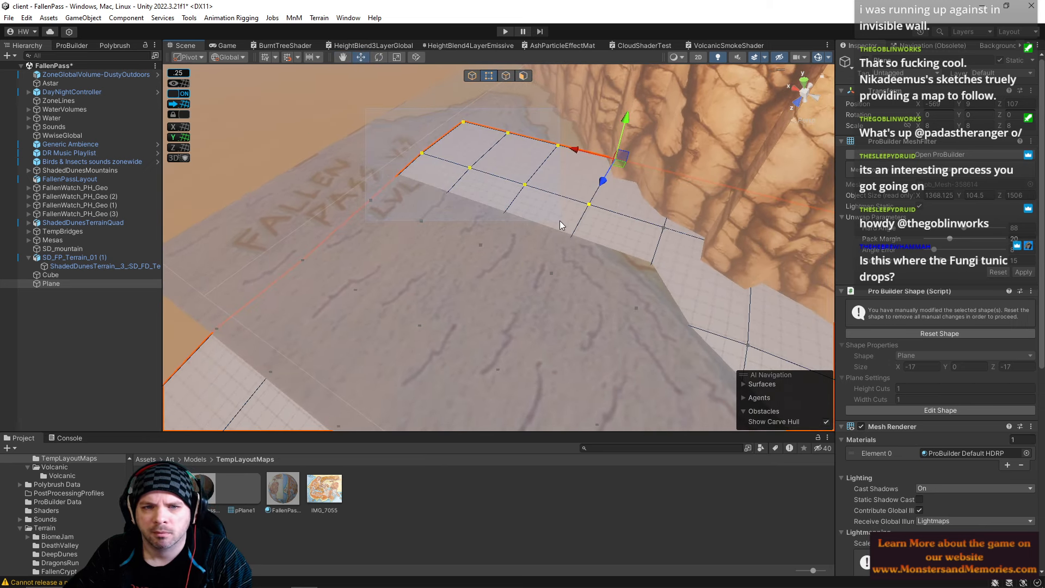
{"action": "left_click_drag", "start_coordinate": [541, 210], "coordinate": [541, 210]}
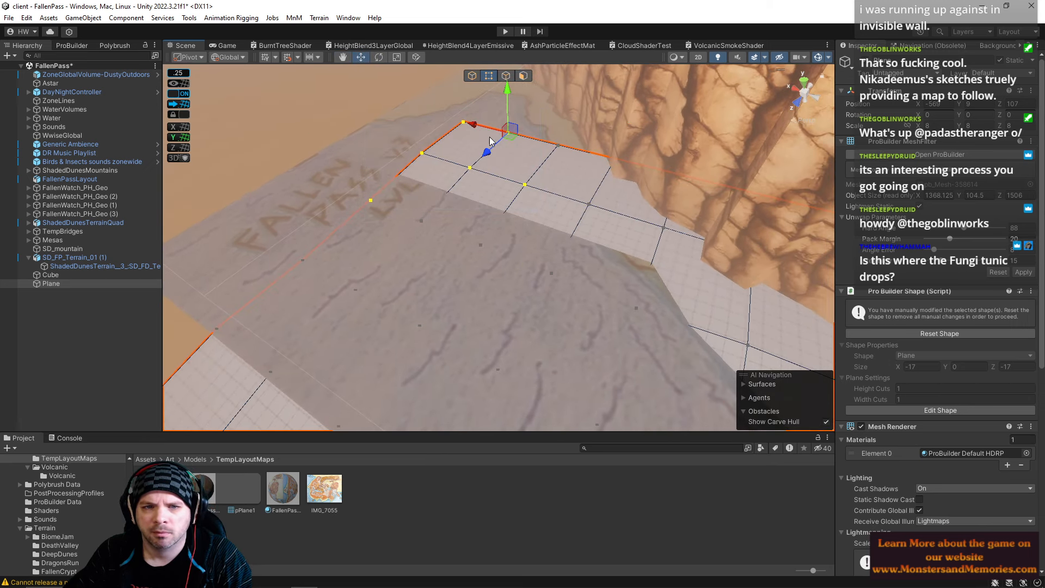
{"action": "left_click_drag", "start_coordinate": [508, 92], "coordinate": [505, 96]}
Extrude the plane's far edges beside the cliff outward along Z and adjust the new edges' height along Y.
{"action": "left_click", "coordinate": [506, 75]}
{"action": "left_click", "coordinate": [549, 147]}
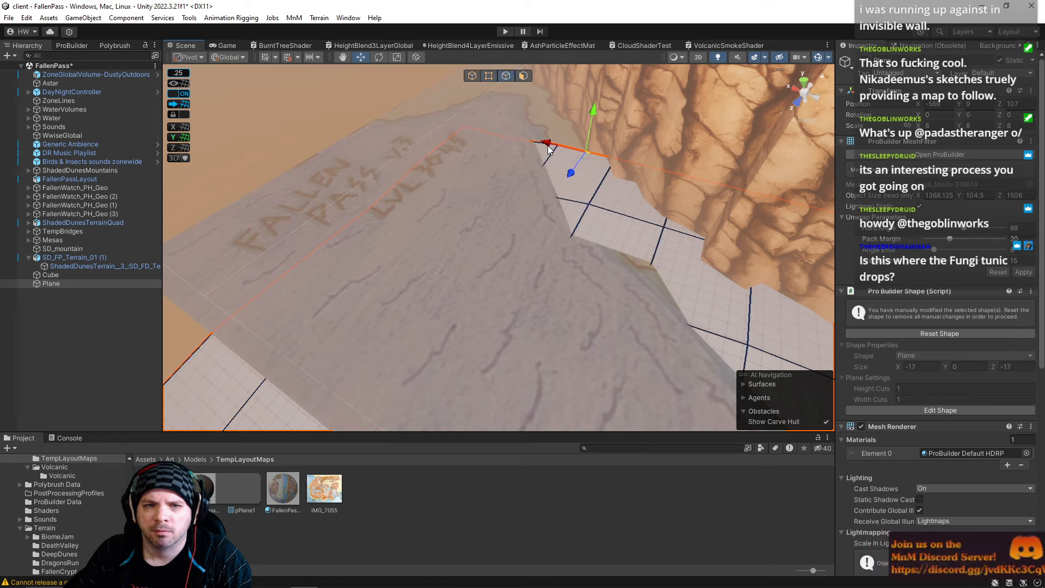
{"action": "left_click", "coordinate": [490, 133]}
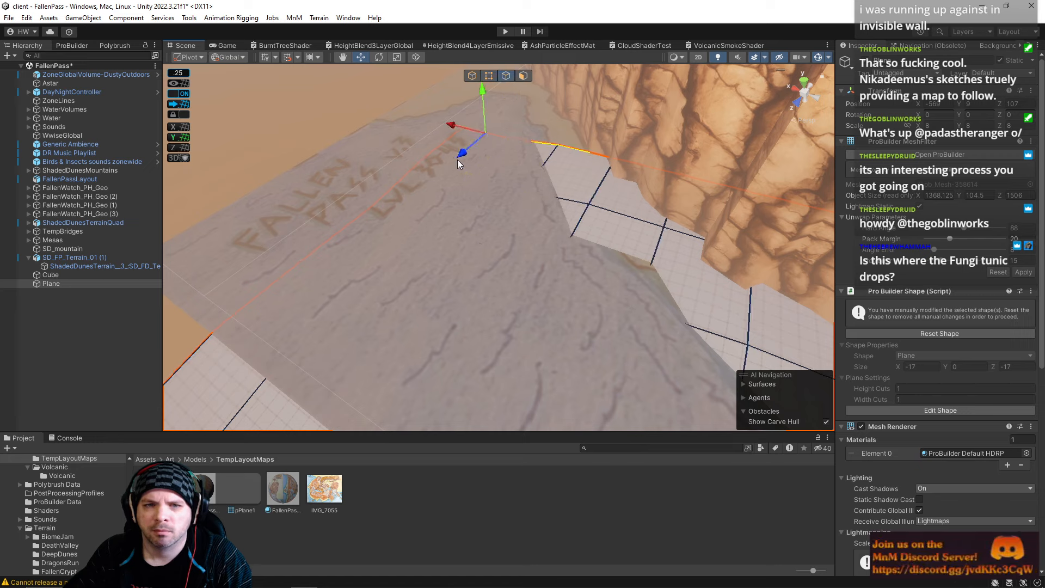
{"action": "left_click_drag", "start_coordinate": [462, 153], "coordinate": [498, 117], "text": "shift"}
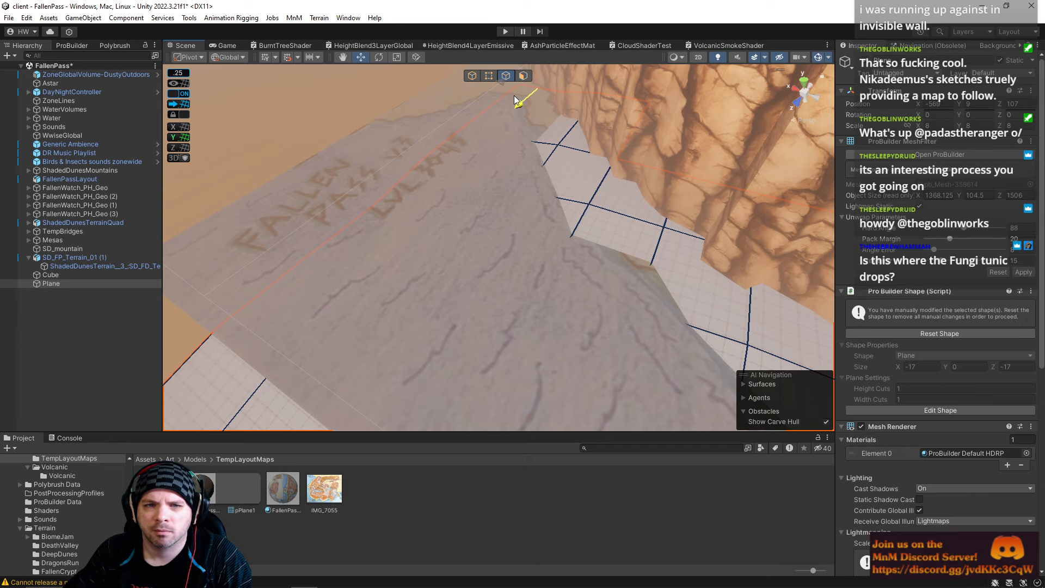
{"action": "right_click_drag", "start_coordinate": [569, 160], "coordinate": [466, 139]}
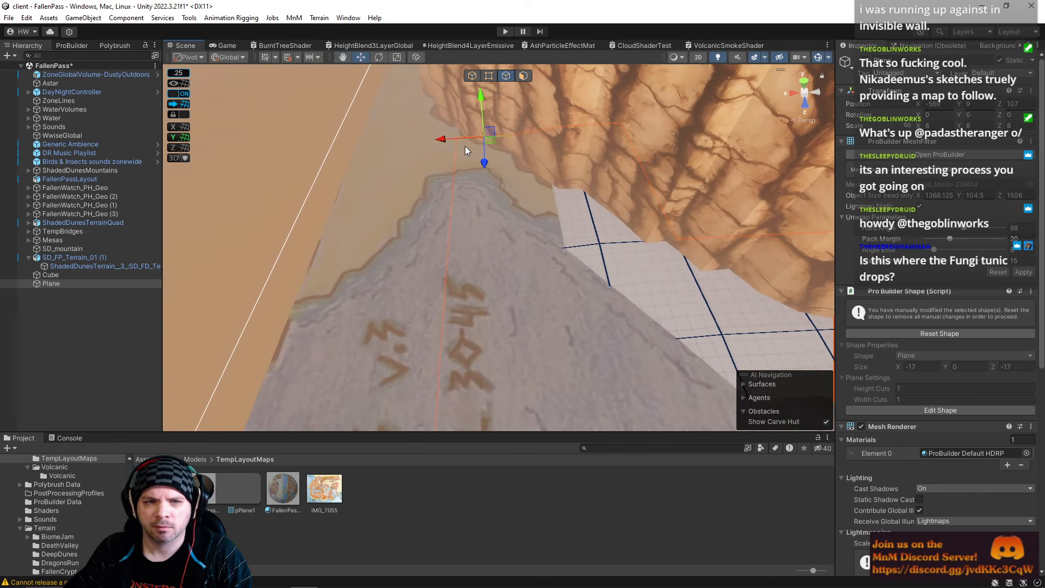
{"action": "left_click_drag", "start_coordinate": [479, 95], "coordinate": [483, 93]}
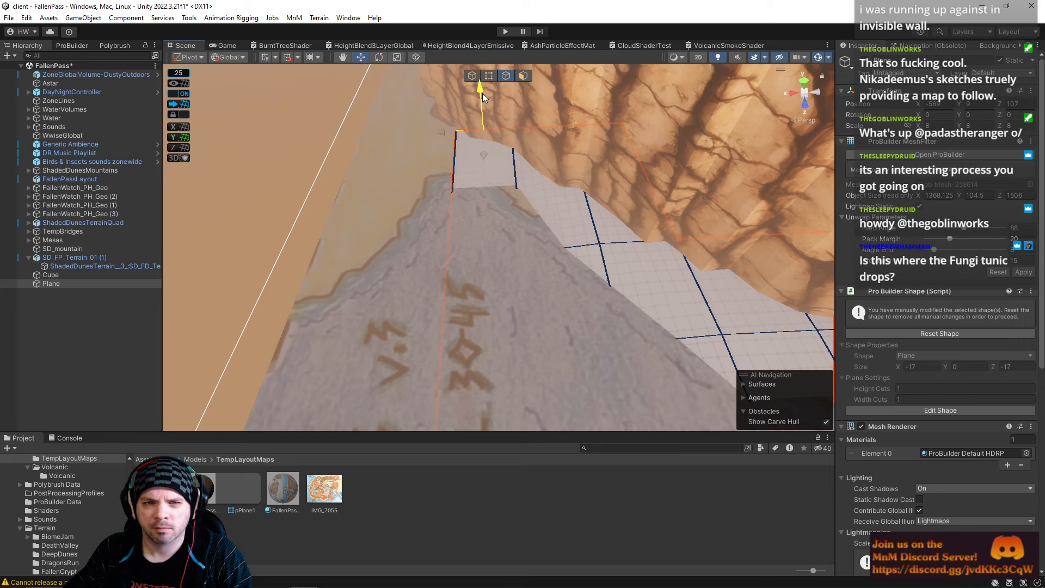
Select the two vertices at the base of the extruded far strip one at a time and adjust their height along Y.
{"action": "left_click", "coordinate": [522, 177]}
{"action": "left_click", "coordinate": [522, 185]}
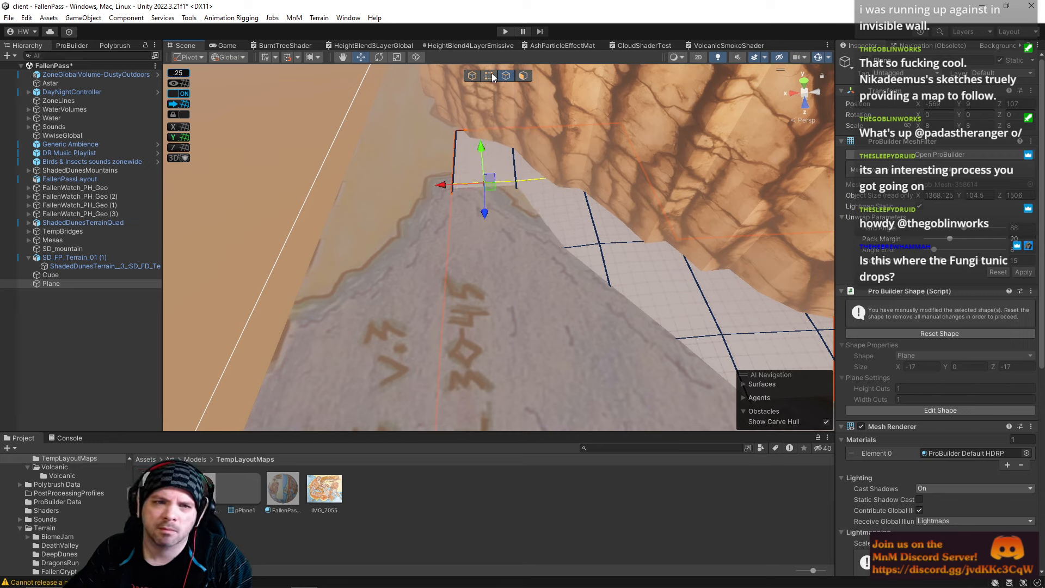
{"action": "left_click", "coordinate": [490, 75]}
{"action": "left_click", "coordinate": [455, 189]}
{"action": "left_click_drag", "start_coordinate": [451, 214], "coordinate": [449, 202]}
{"action": "left_click", "coordinate": [515, 181]}
{"action": "left_click_drag", "start_coordinate": [520, 210], "coordinate": [520, 224]}
{"action": "right_click_drag", "start_coordinate": [579, 203], "coordinate": [730, 182]}
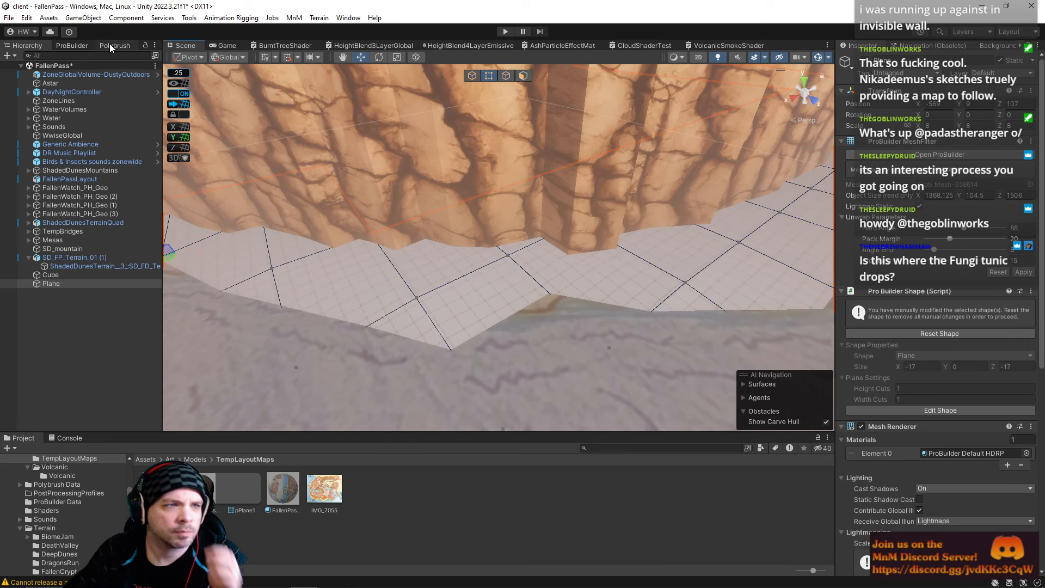
Try subdividing the whole plane object twice, then undo both subdivisions.
{"action": "left_click", "coordinate": [84, 46]}
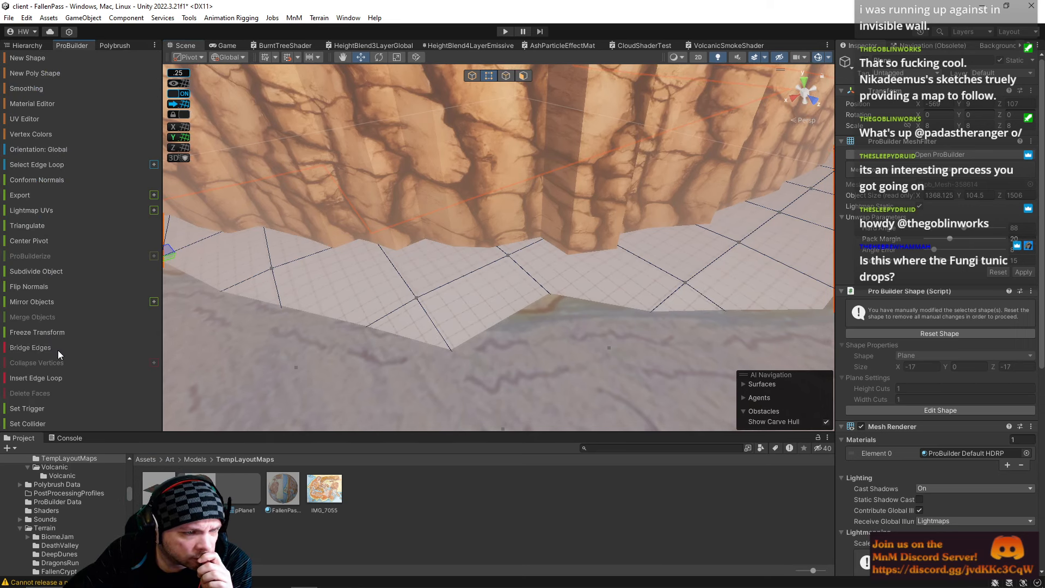
{"action": "left_click", "coordinate": [473, 77]}
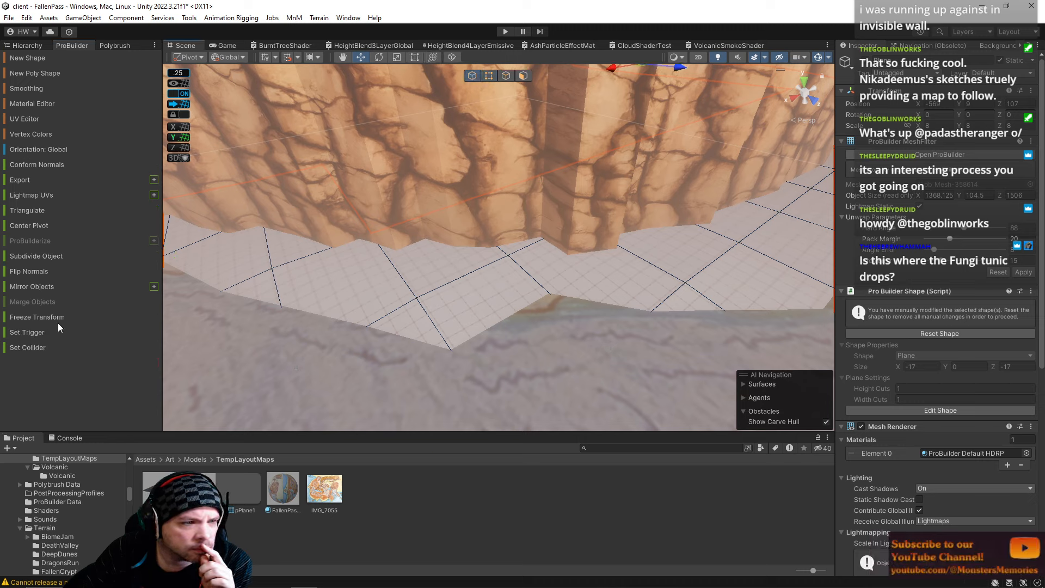
{"action": "left_click", "coordinate": [37, 257]}
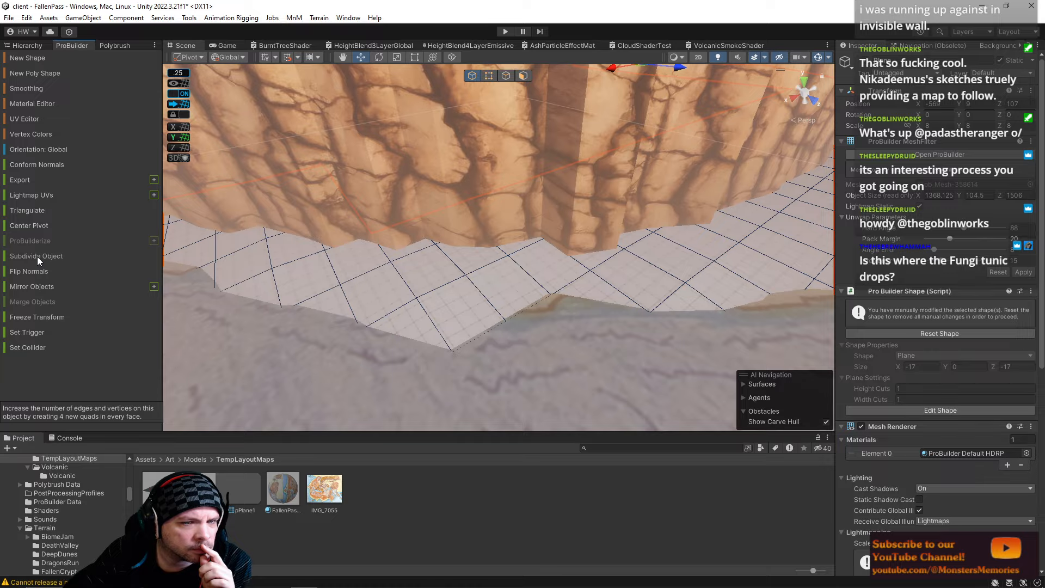
{"action": "left_click", "coordinate": [37, 256]}
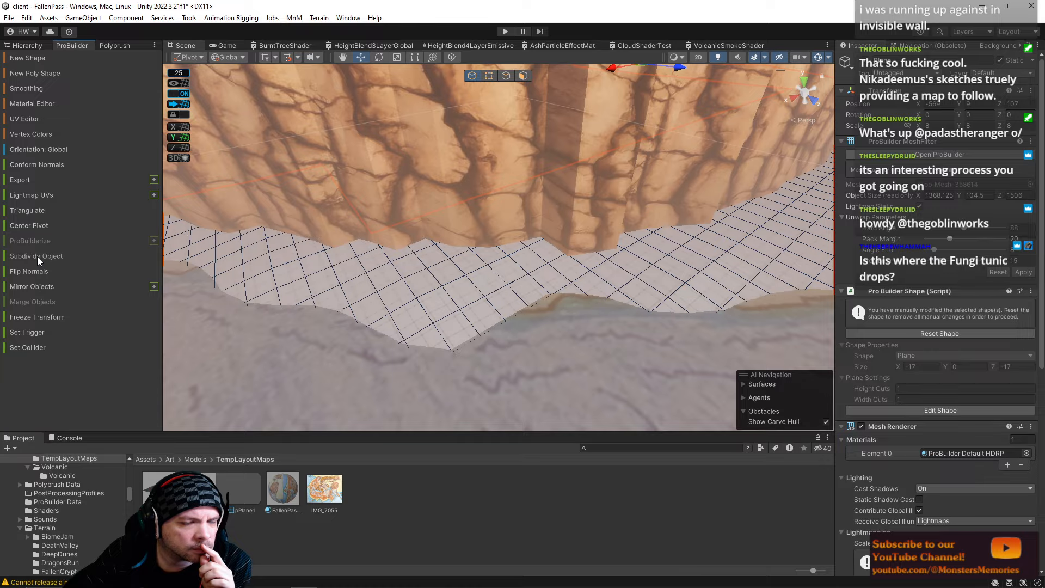
{"action": "right_click_drag", "start_coordinate": [541, 256], "coordinate": [522, 158]}
{"action": "left_click", "coordinate": [489, 75]}
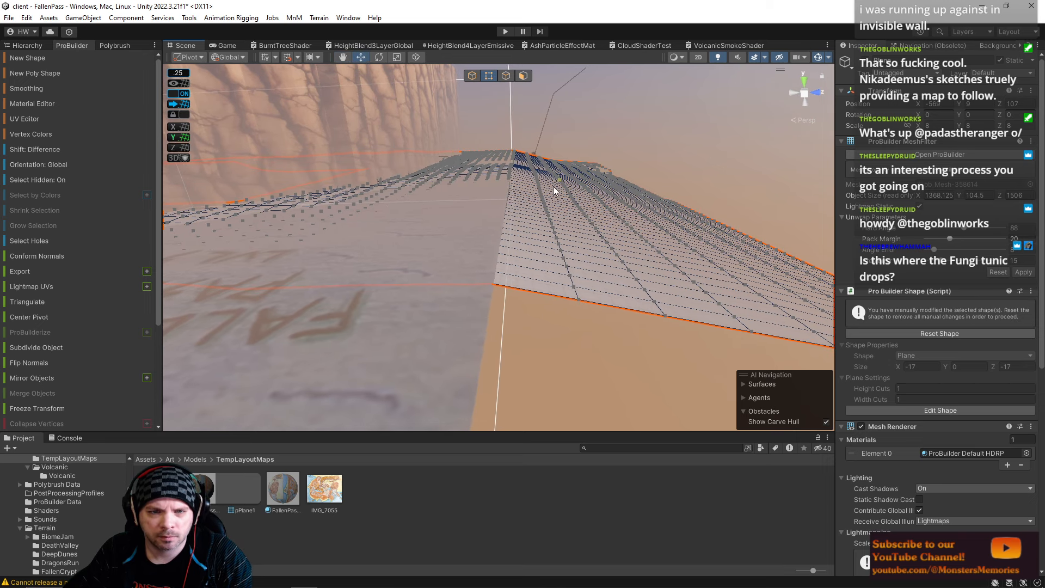
{"action": "key", "text": "ctrl+z"}
{"action": "key", "text": "ctrl+z"}
Subdivide the plane object once.
{"action": "right_click_drag", "start_coordinate": [571, 192], "coordinate": [113, 201]}
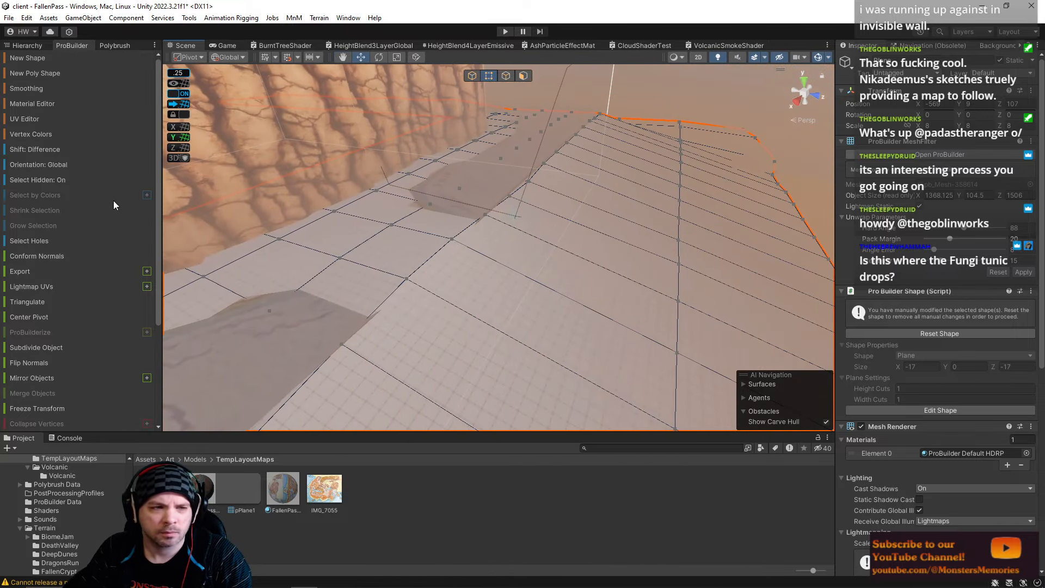
{"action": "left_click", "coordinate": [29, 349]}
{"action": "right_click_drag", "start_coordinate": [191, 331], "coordinate": [357, 295]}
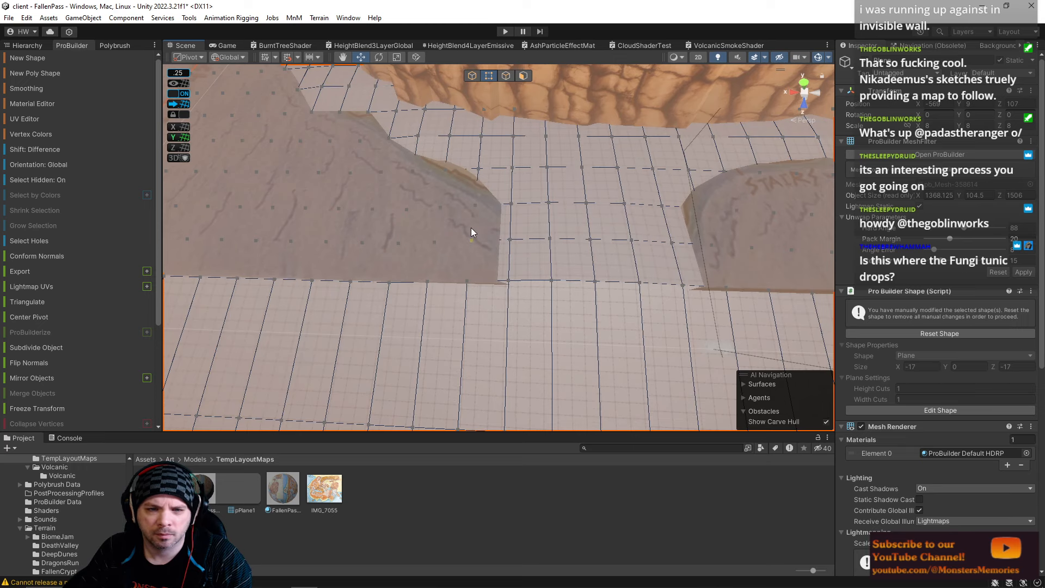
Lower the vertices at the landmass corner beside the gap and the row of five across the gap's end along Y.
{"action": "left_click", "coordinate": [512, 312]}
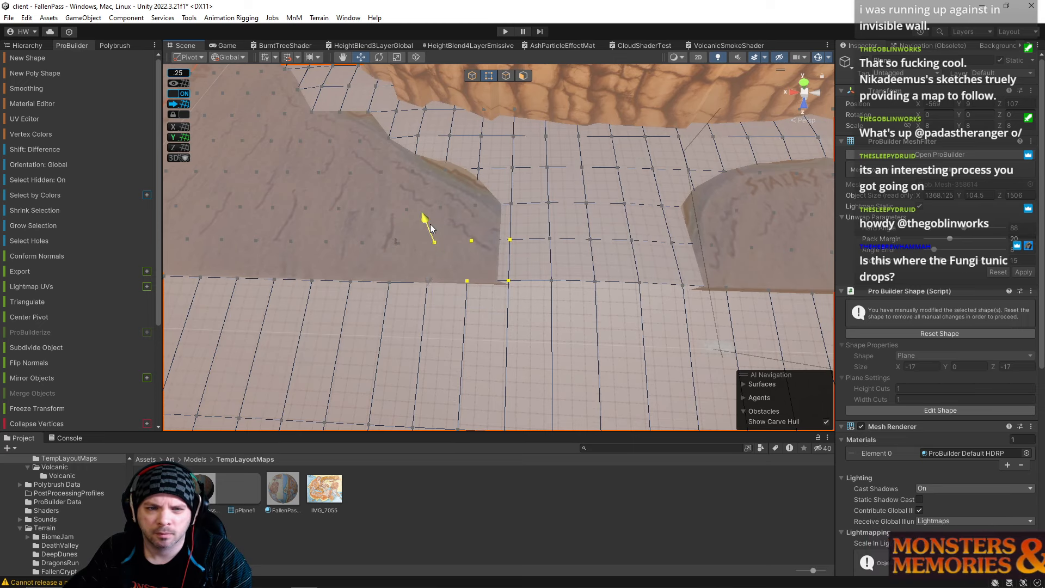
{"action": "left_click_drag", "start_coordinate": [430, 223], "coordinate": [433, 231]}
{"action": "right_click_drag", "start_coordinate": [432, 230], "coordinate": [485, 288]}
{"action": "left_click_drag", "start_coordinate": [622, 313], "coordinate": [623, 313]}
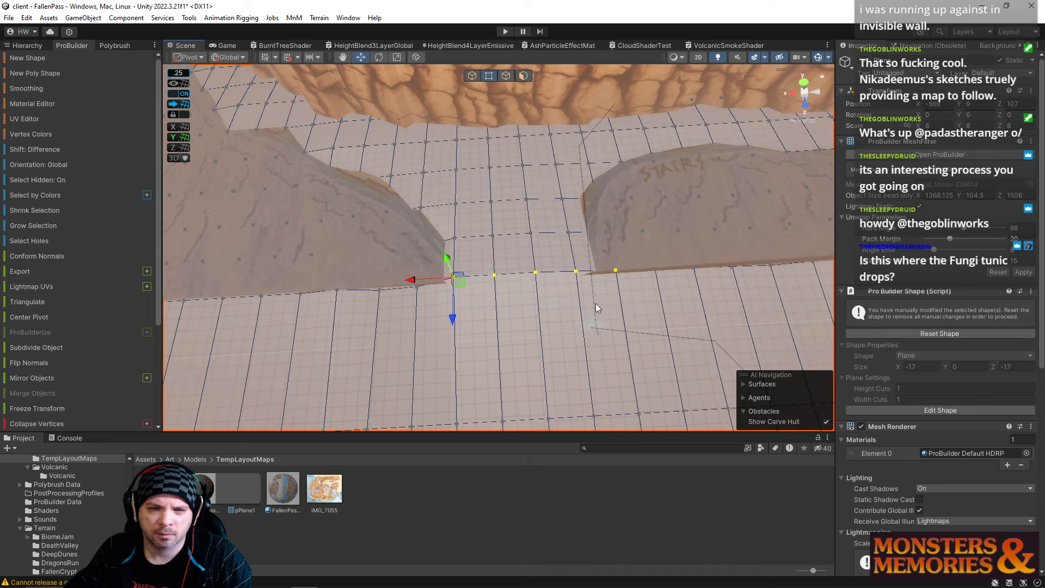
{"action": "left_click_drag", "start_coordinate": [447, 259], "coordinate": [448, 266]}
Select the three vertex columns beneath the map's narrow side strip, including the corner vertex, and lower them along Y.
{"action": "key", "text": "s"}
{"action": "right_click_drag", "start_coordinate": [595, 228], "coordinate": [440, 165]}
{"action": "key", "text": "d"}
{"action": "key", "text": "w"}
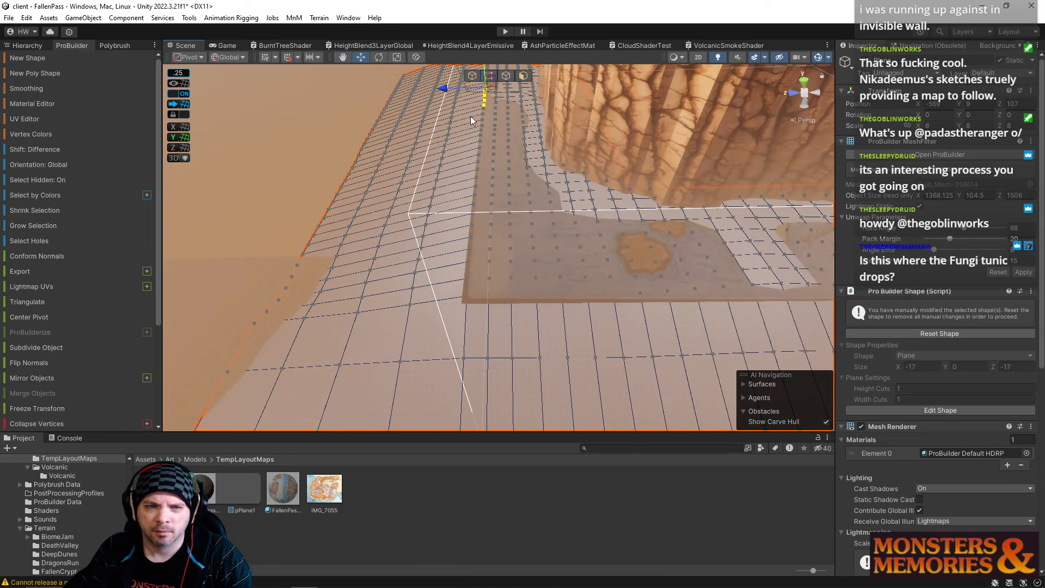
{"action": "left_click_drag", "start_coordinate": [514, 328], "coordinate": [514, 329]}
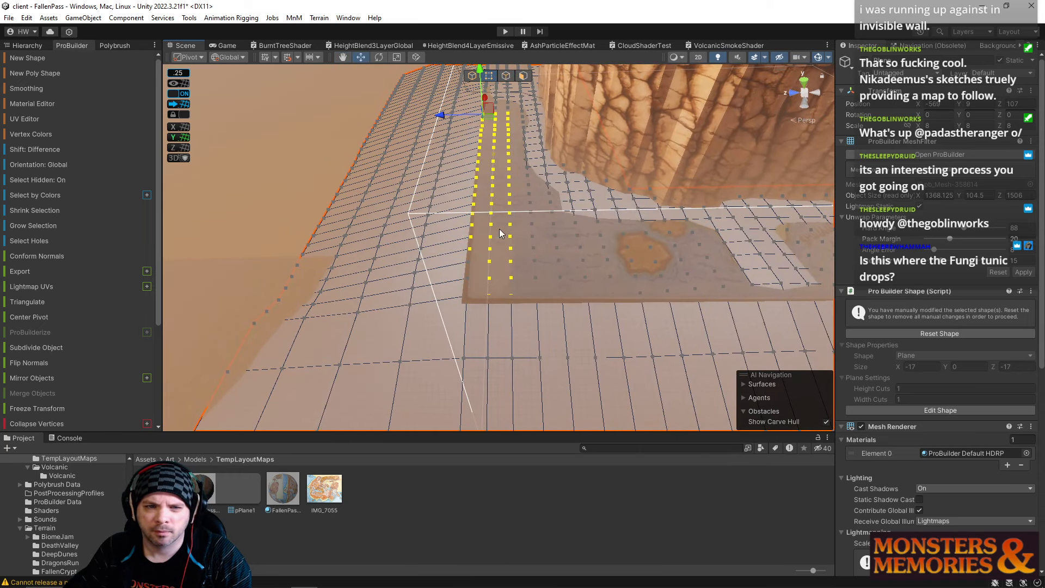
{"action": "left_click_drag", "start_coordinate": [462, 283], "coordinate": [474, 310], "text": "shift"}
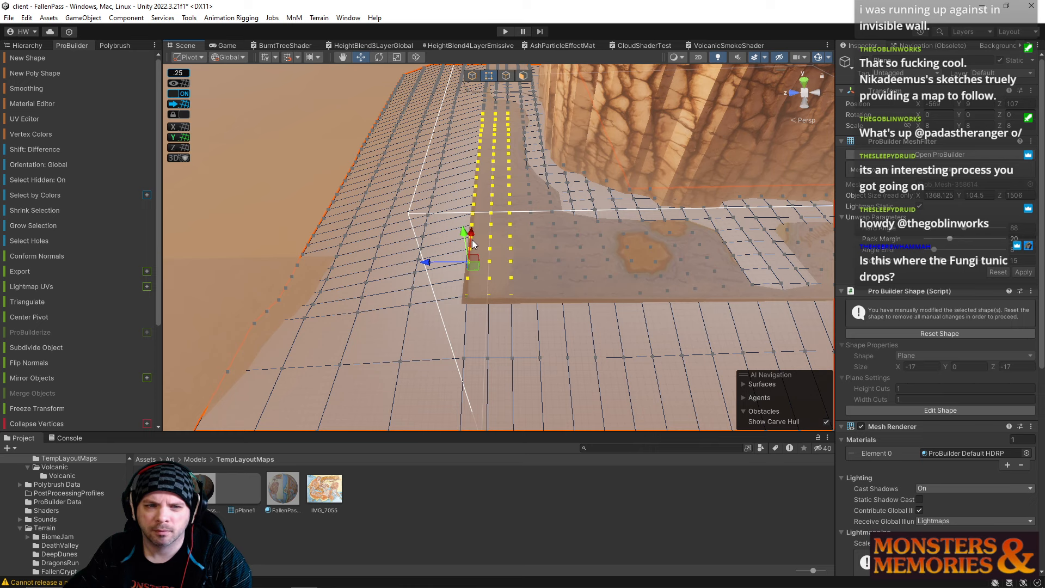
{"action": "left_click_drag", "start_coordinate": [464, 235], "coordinate": [465, 242]}
{"action": "right_click_drag", "start_coordinate": [485, 241], "coordinate": [478, 256]}
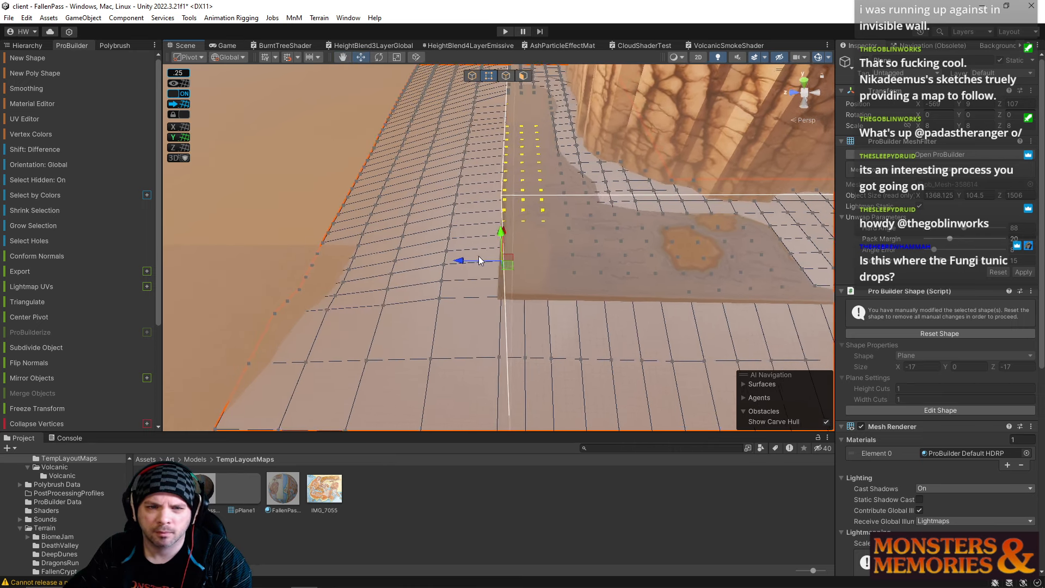
{"action": "left_click_drag", "start_coordinate": [466, 260], "coordinate": [450, 261]}
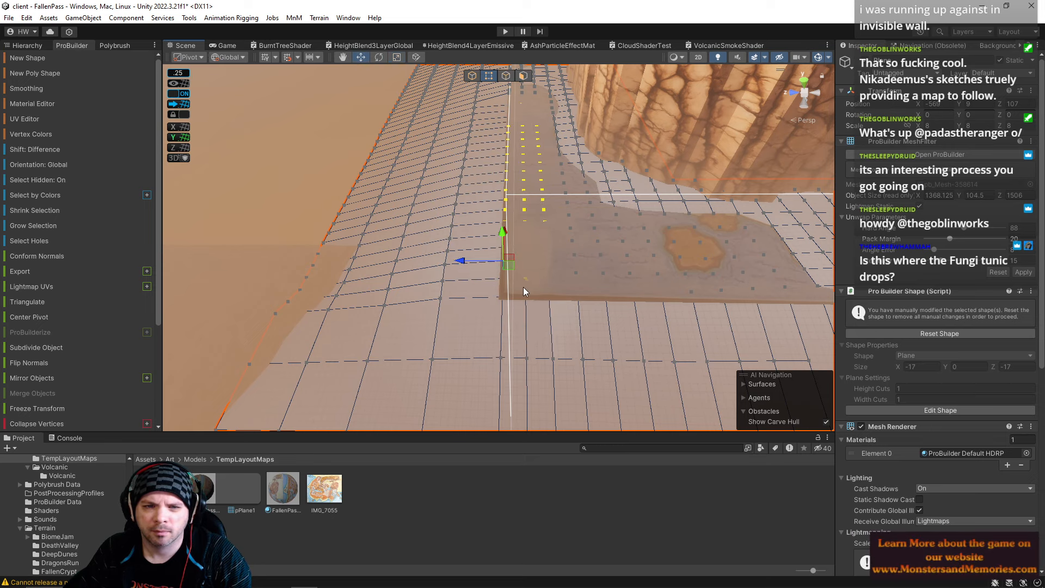
Select the vertices beneath the map's opposite corner and along its cliff-side edge and lower them along Y.
{"action": "right_click_drag", "start_coordinate": [523, 289], "coordinate": [635, 252]}
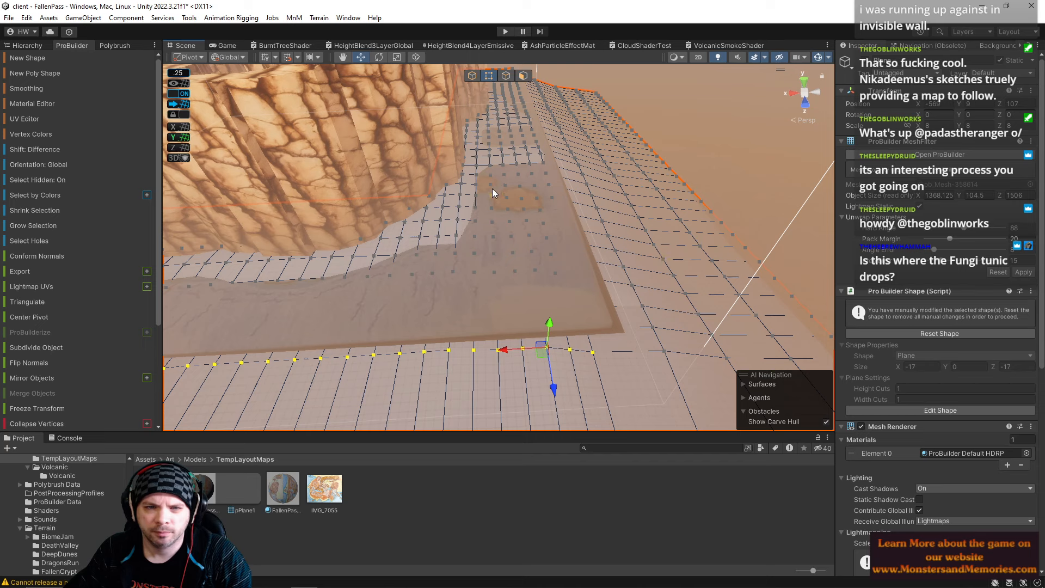
{"action": "left_click_drag", "start_coordinate": [606, 303], "coordinate": [592, 300]}
{"action": "left_click_drag", "start_coordinate": [588, 132], "coordinate": [588, 137]}
{"action": "left_click", "coordinate": [475, 239]}
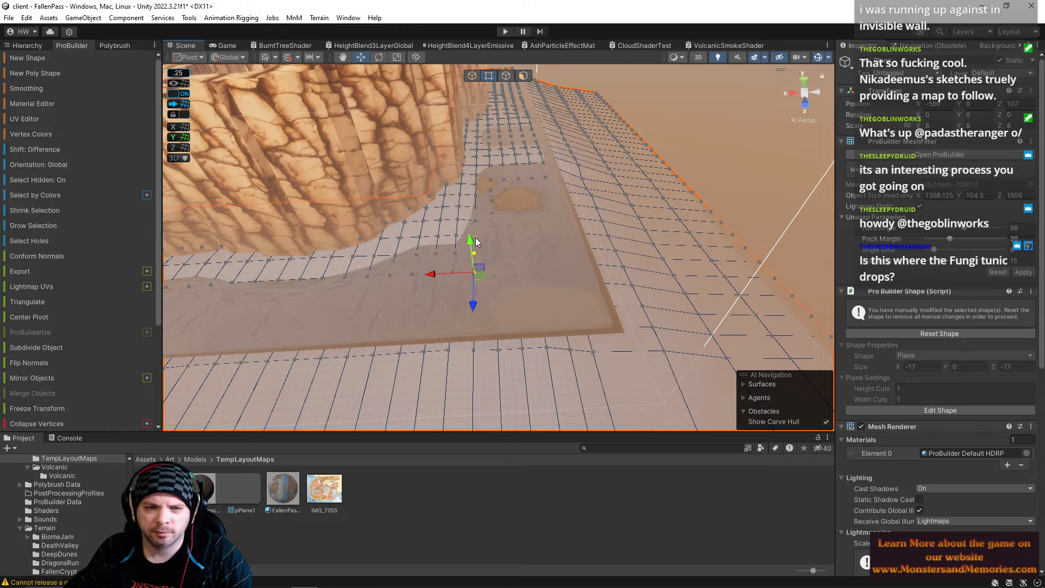
Select the vertices beneath the Smuggler's Cove landmass and lower them along Y.
{"action": "right_click_drag", "start_coordinate": [469, 236], "coordinate": [515, 210]}
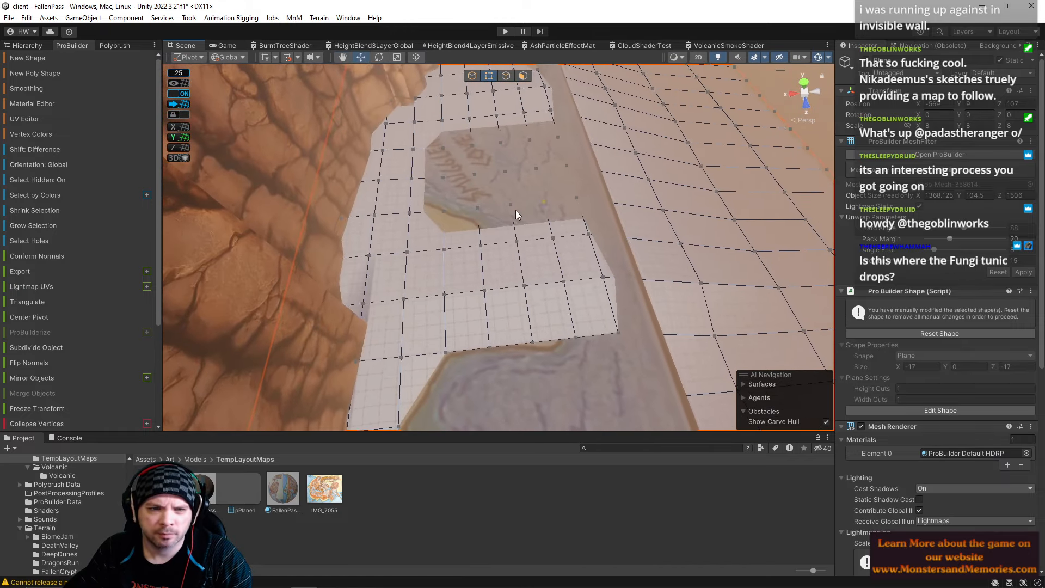
{"action": "left_click", "coordinate": [447, 210]}
{"action": "left_click_drag", "start_coordinate": [438, 185], "coordinate": [436, 148]}
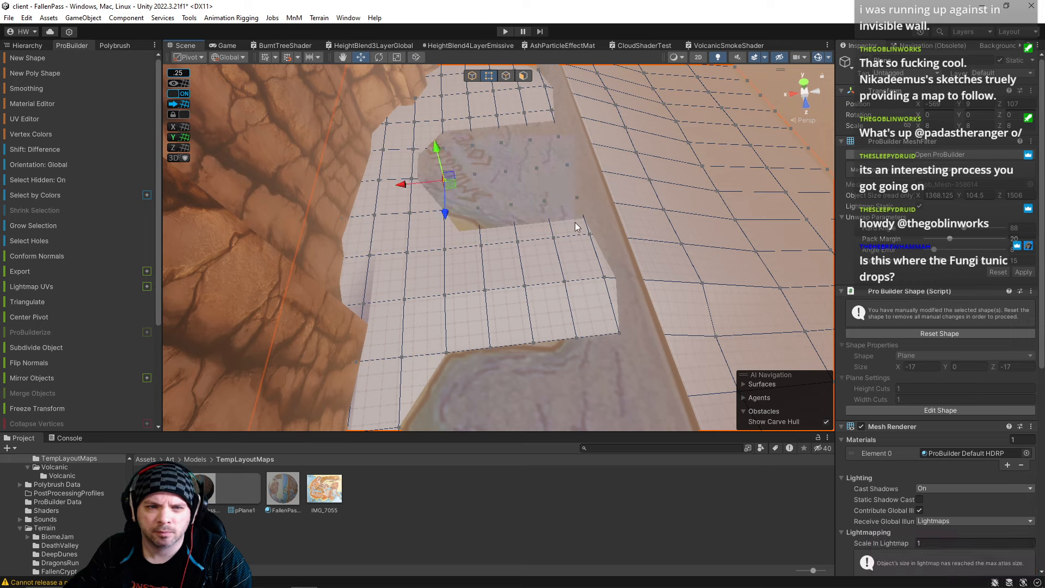
{"action": "key", "text": "ctrl+a"}
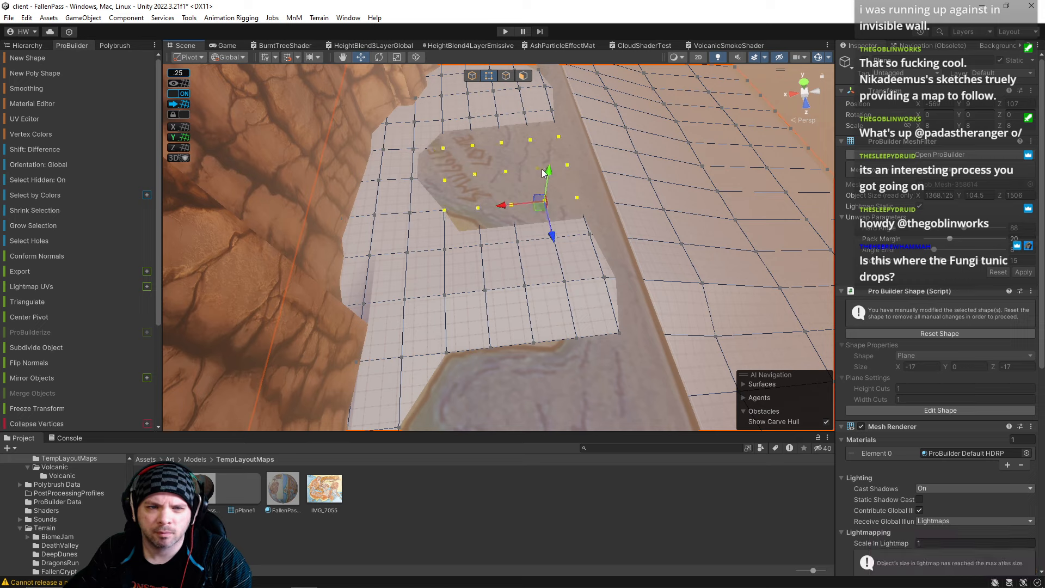
{"action": "left_click_drag", "start_coordinate": [439, 145], "coordinate": [549, 172]}
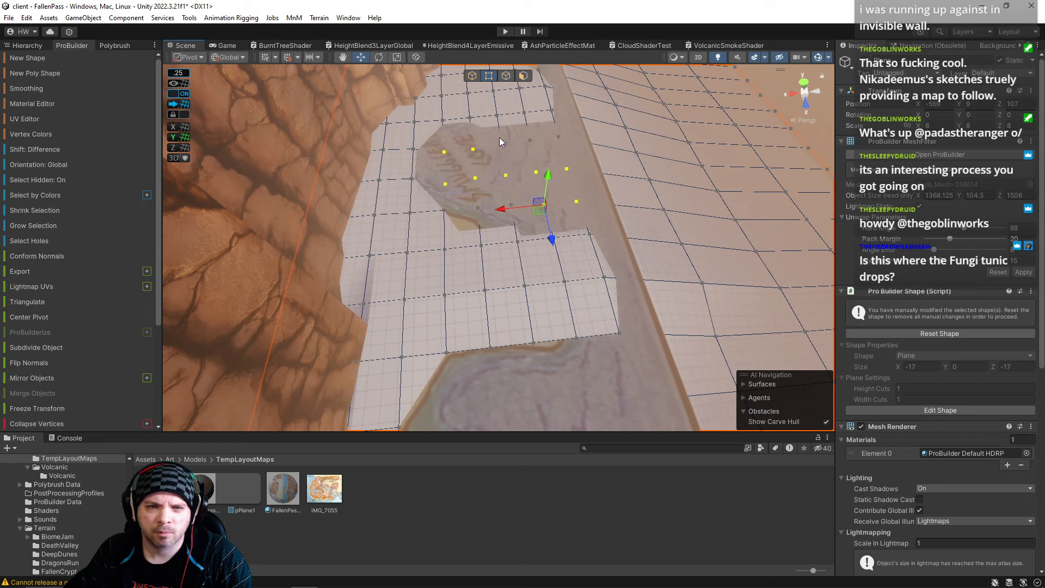
{"action": "left_click_drag", "start_coordinate": [494, 132], "coordinate": [578, 150]}
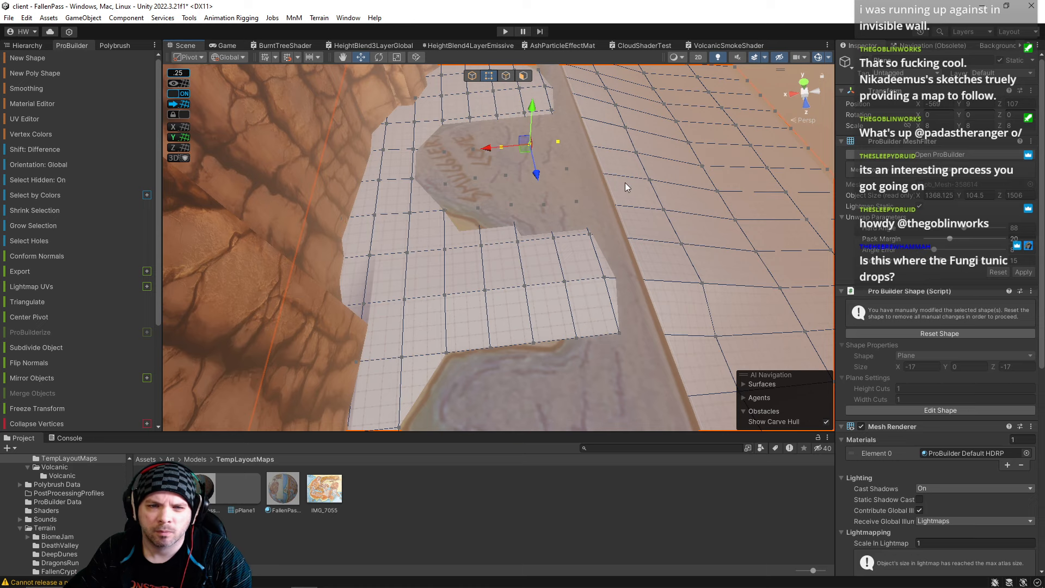
Select the vertices at the closed end of the channel beside Smuggler's Cove and adjust their height along Y.
{"action": "left_click_drag", "start_coordinate": [625, 181], "coordinate": [479, 273], "text": "alt"}
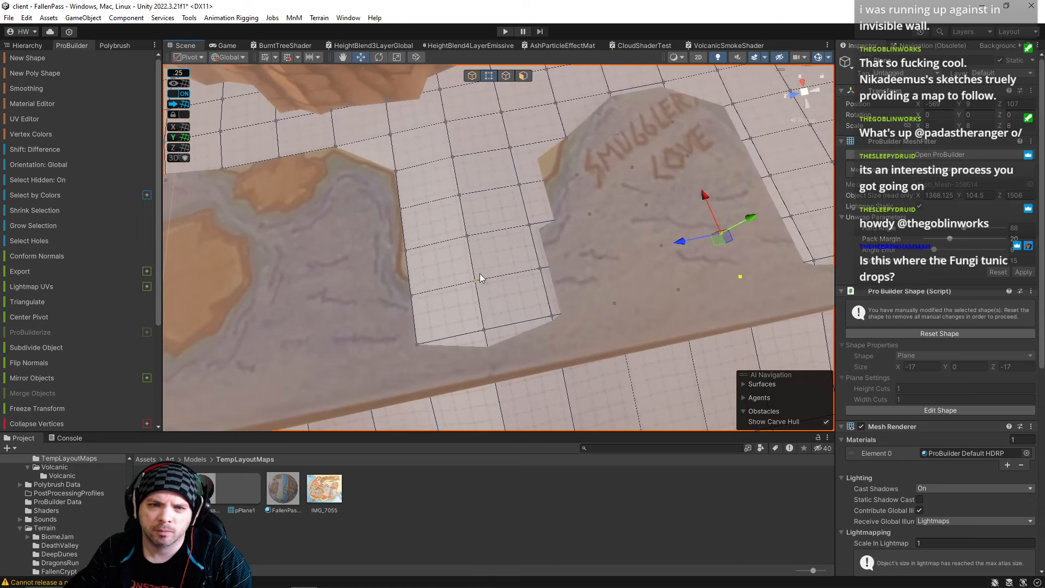
{"action": "left_click_drag", "start_coordinate": [451, 362], "coordinate": [452, 362]}
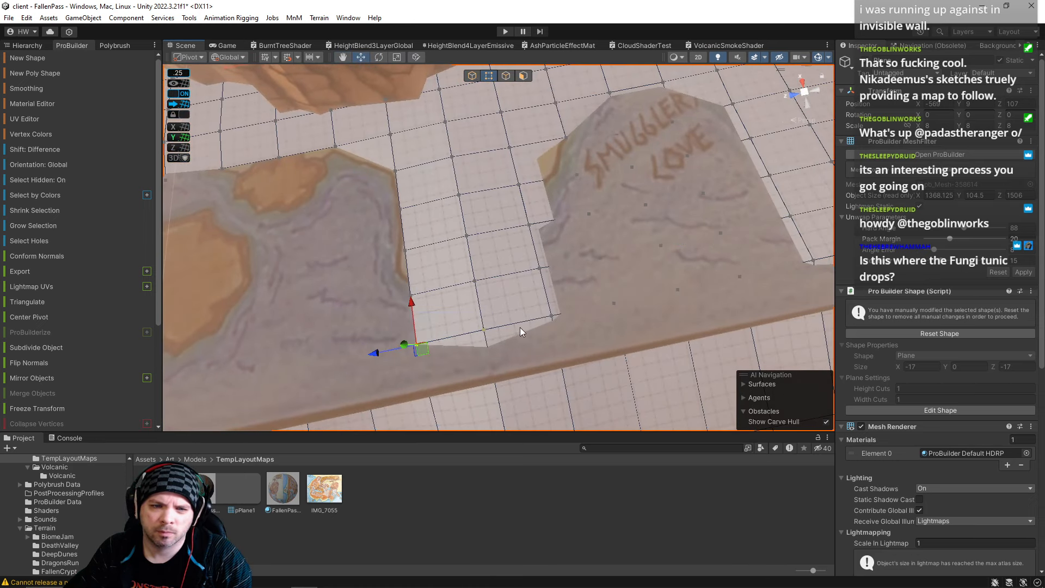
{"action": "left_click", "coordinate": [551, 316], "text": "shift"}
{"action": "mouse_move", "coordinate": [550, 315]}
{"action": "left_mouse_down", "text": "alt"}
{"action": "mouse_move", "coordinate": [513, 214]}
{"action": "mouse_move", "coordinate": [568, 316]}
{"action": "left_mouse_up", "text": "alt"}
{"action": "left_click", "coordinate": [489, 325]}
{"action": "left_click_drag", "start_coordinate": [493, 303], "coordinate": [488, 312]}
Lower the channel's two vertices on the Smuggler's Cove side and its opposite corner vertex along Y.
{"action": "left_click", "coordinate": [557, 292]}
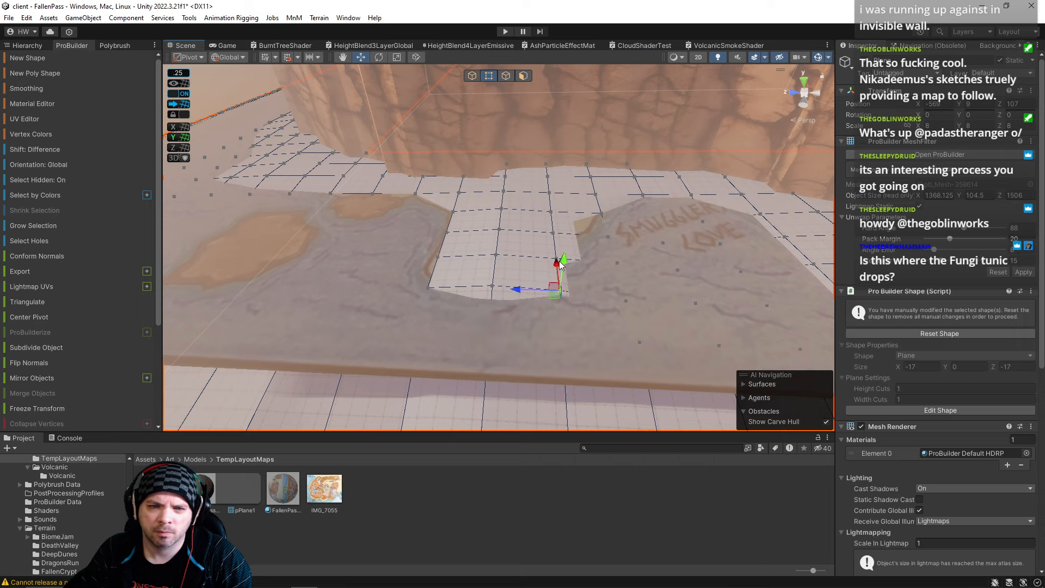
{"action": "left_click_drag", "start_coordinate": [566, 261], "coordinate": [561, 225]}
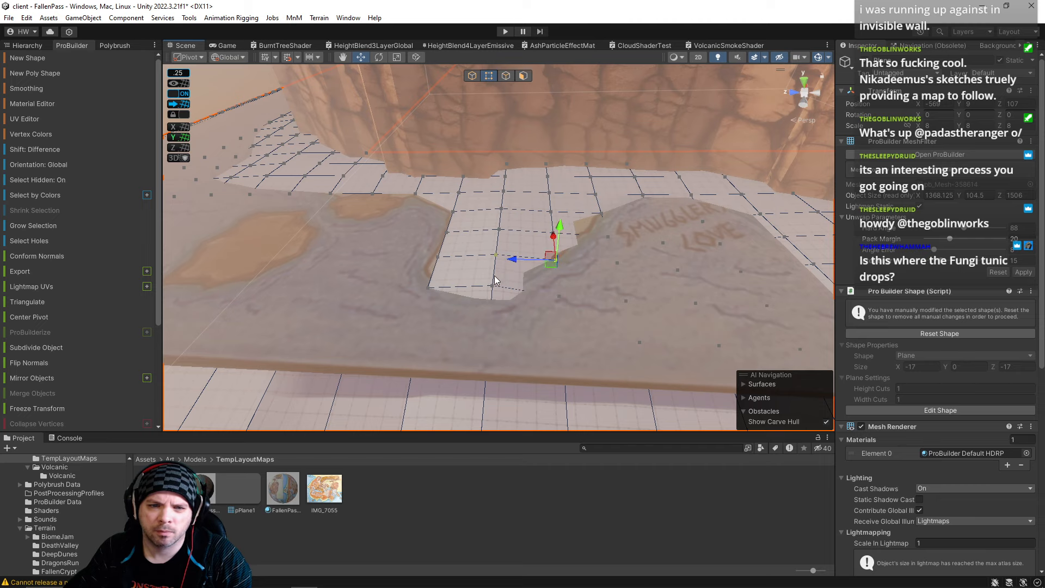
{"action": "left_click", "coordinate": [429, 288]}
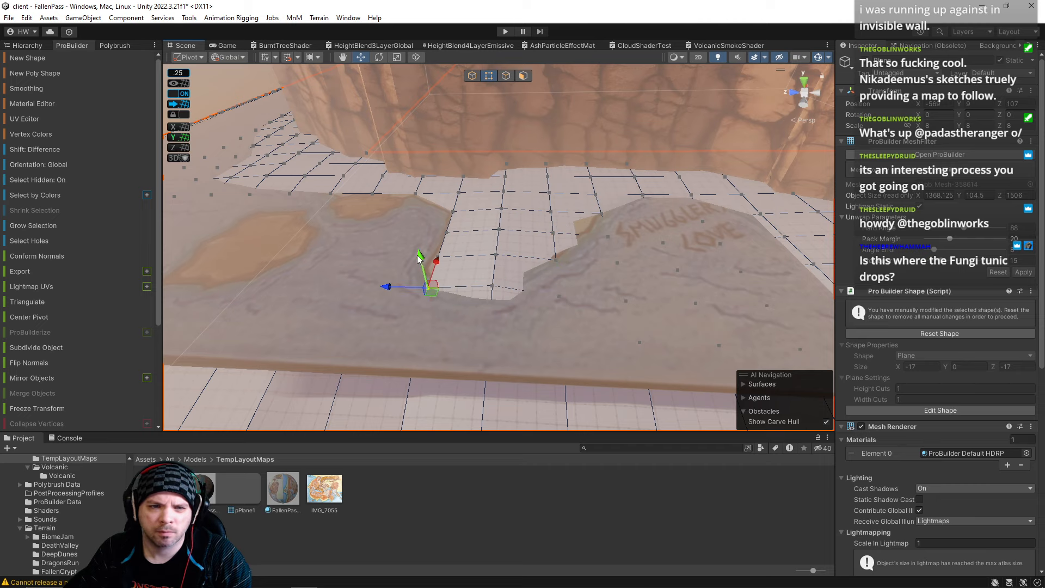
{"action": "left_click_drag", "start_coordinate": [418, 255], "coordinate": [420, 257]}
Lower the vertices along the far side of the Smuggler's Cove landmass and the neighbouring inlet's corner vertex along Y.
{"action": "key", "text": "d"}
{"action": "right_click_drag", "start_coordinate": [590, 259], "coordinate": [558, 238]}
{"action": "left_click_drag", "start_coordinate": [533, 223], "coordinate": [565, 271]}
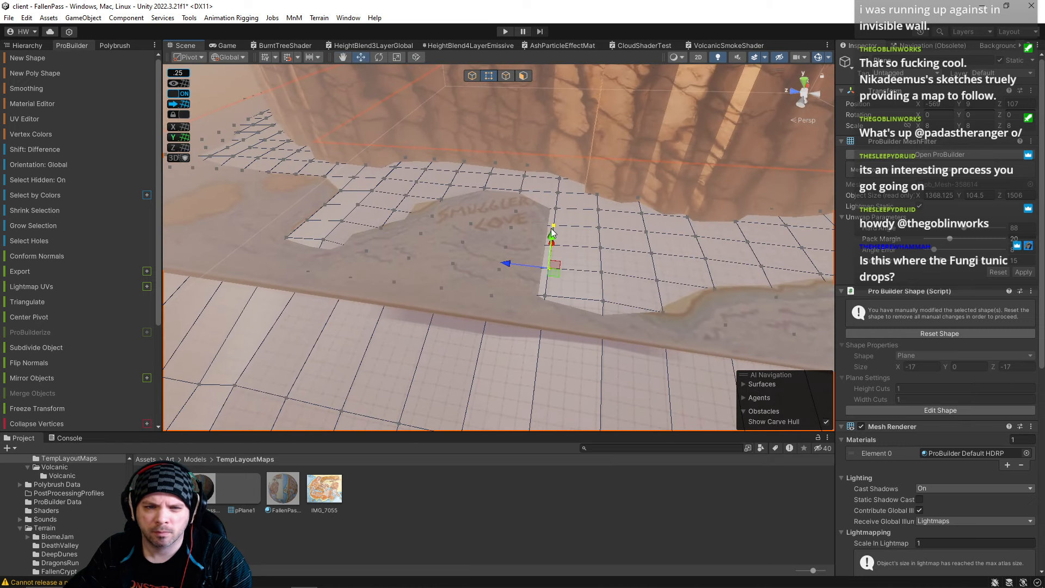
{"action": "left_click_drag", "start_coordinate": [552, 233], "coordinate": [546, 279]}
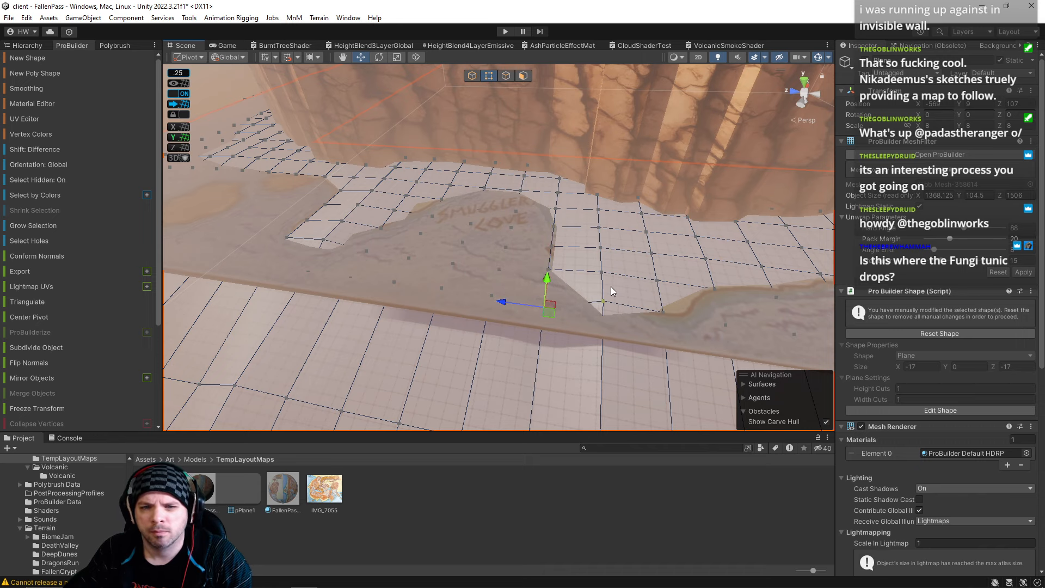
Adjust the height along Y of the two vertices at the closed end of the inlet between Smuggler's Cove and the next landmass.
{"action": "right_click_drag", "start_coordinate": [618, 301], "coordinate": [641, 295]}
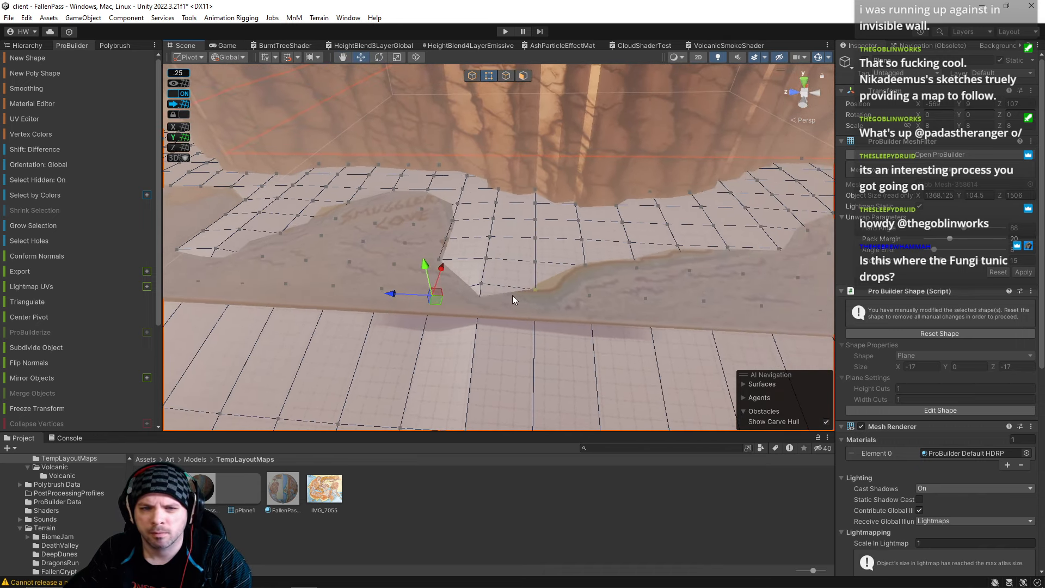
{"action": "left_click", "coordinate": [481, 283]}
{"action": "left_click_drag", "start_coordinate": [478, 255], "coordinate": [480, 262]}
{"action": "left_click", "coordinate": [539, 290]}
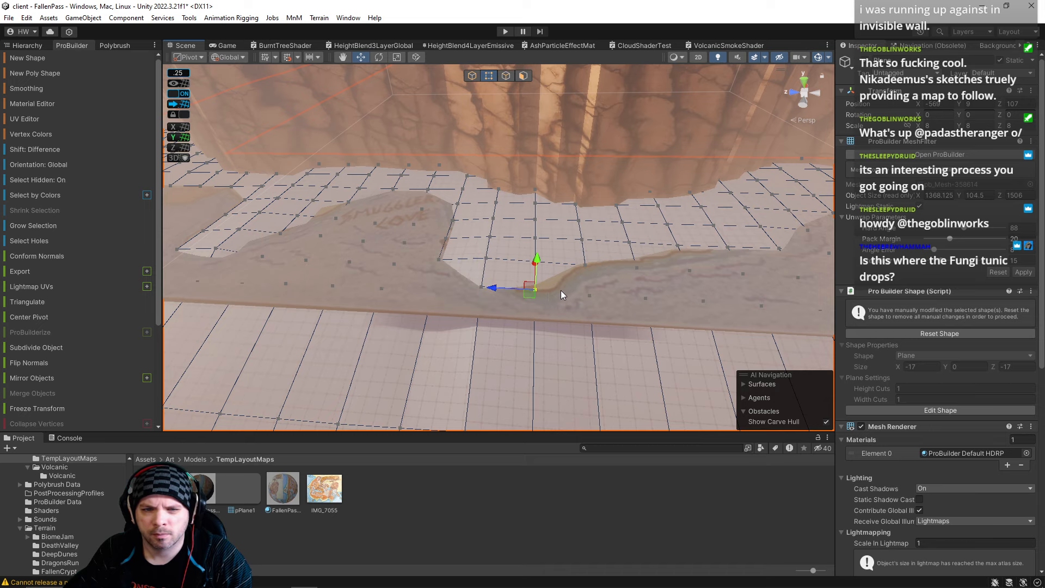
{"action": "right_click_drag", "start_coordinate": [726, 261], "coordinate": [715, 262]}
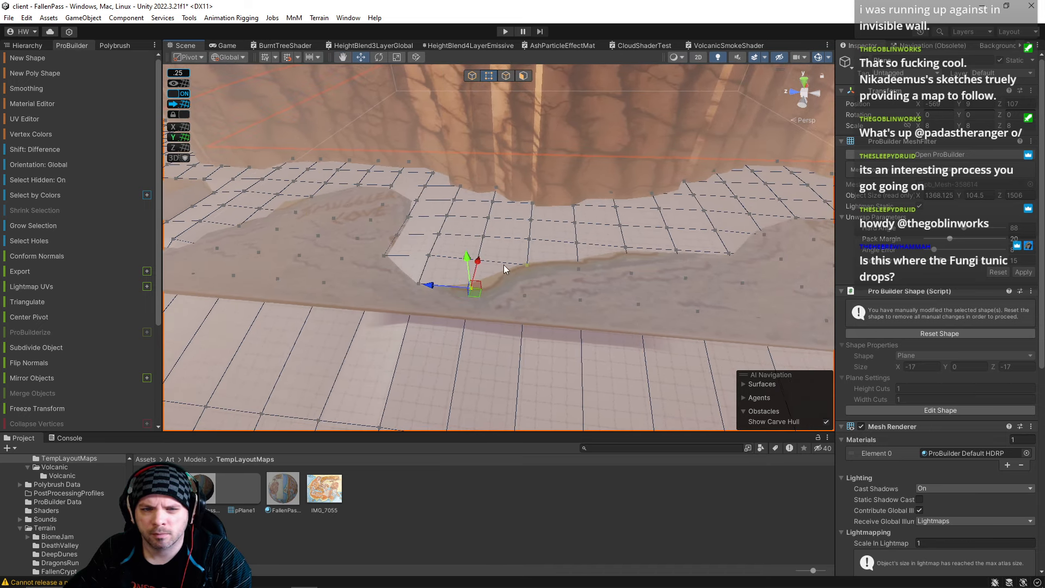
{"action": "left_click_drag", "start_coordinate": [468, 258], "coordinate": [467, 257]}
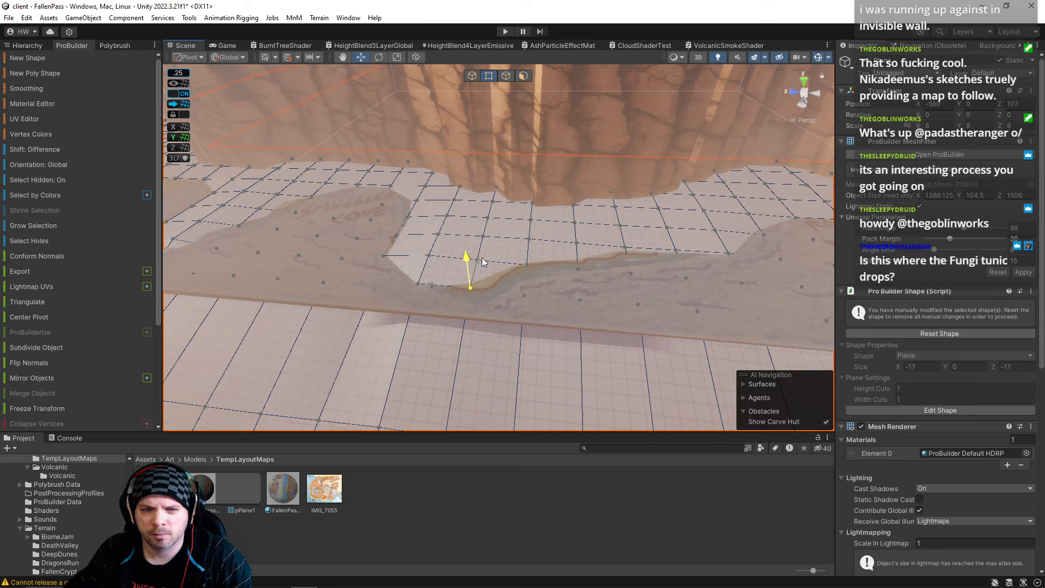
Raise the vertices in the inlet around the tip of the Wall landmass along Y.
{"action": "mouse_move", "coordinate": [613, 268]}
{"action": "right_mouse_down"}
{"action": "mouse_move", "coordinate": [663, 272]}
{"action": "mouse_move", "coordinate": [669, 253]}
{"action": "mouse_move", "coordinate": [605, 269]}
{"action": "right_mouse_up"}
{"action": "left_click", "coordinate": [601, 269]}
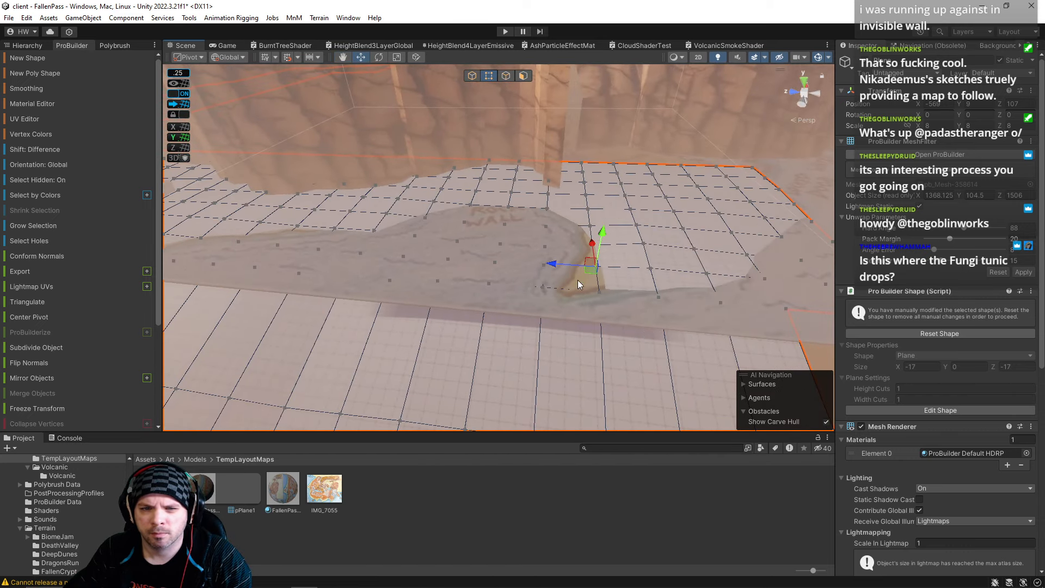
{"action": "left_click", "coordinate": [544, 287]}
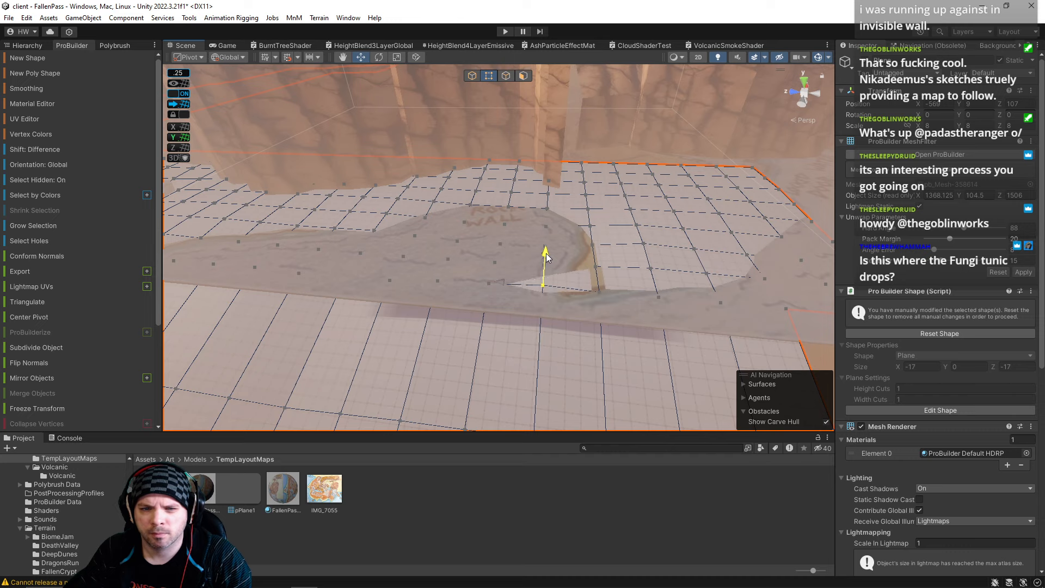
{"action": "left_click_drag", "start_coordinate": [547, 253], "coordinate": [601, 251]}
{"action": "left_click", "coordinate": [600, 290]}
Select the vertices on the far shore of the inlet beside the Wall landmass and adjust their height along Y.
{"action": "right_click_drag", "start_coordinate": [707, 254], "coordinate": [730, 243]}
{"action": "left_click_drag", "start_coordinate": [702, 338], "coordinate": [548, 241]}
{"action": "left_click_drag", "start_coordinate": [574, 263], "coordinate": [576, 266]}
{"action": "left_click", "coordinate": [517, 279]}
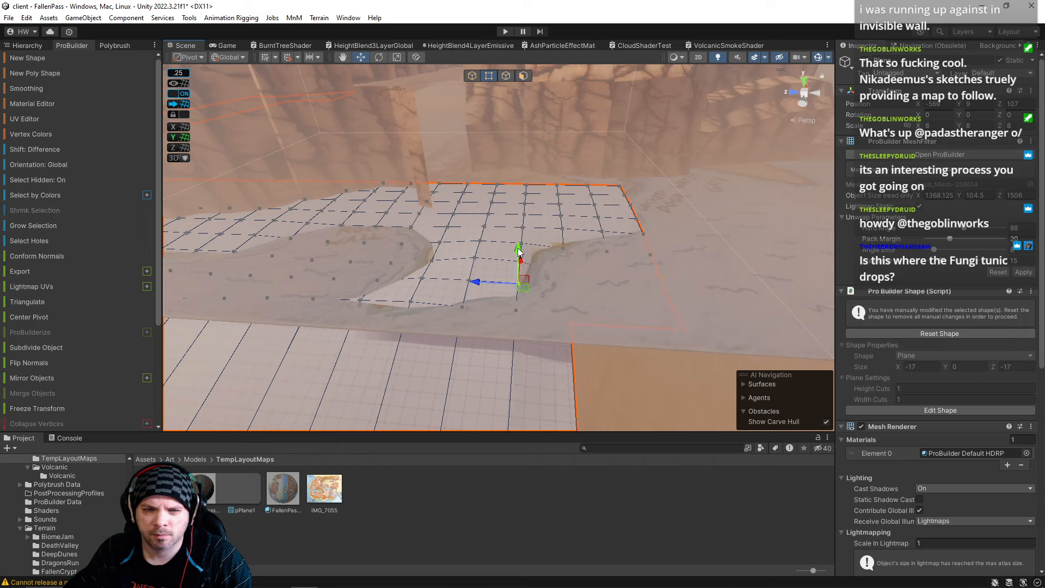
{"action": "left_click_drag", "start_coordinate": [517, 252], "coordinate": [519, 253]}
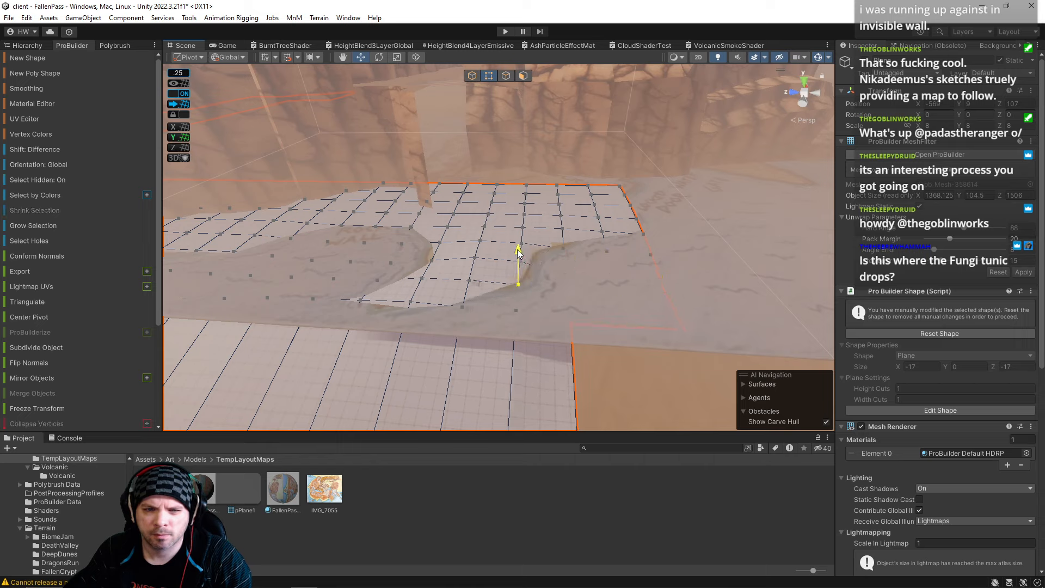
Adjust the height along Y of the vertices along the near shore of the inlet beside the Wall landmass.
{"action": "left_click", "coordinate": [462, 306]}
{"action": "left_click_drag", "start_coordinate": [461, 277], "coordinate": [403, 278]}
{"action": "left_click", "coordinate": [410, 302]}
{"action": "left_click", "coordinate": [516, 311]}
{"action": "left_click_drag", "start_coordinate": [516, 281], "coordinate": [516, 288]}
{"action": "mouse_move", "coordinate": [517, 299]}
{"action": "right_mouse_down"}
{"action": "mouse_move", "coordinate": [500, 308]}
{"action": "mouse_move", "coordinate": [443, 296]}
{"action": "mouse_move", "coordinate": [537, 284]}
{"action": "mouse_move", "coordinate": [490, 380]}
{"action": "mouse_move", "coordinate": [516, 402]}
{"action": "mouse_move", "coordinate": [522, 362]}
{"action": "right_mouse_up"}
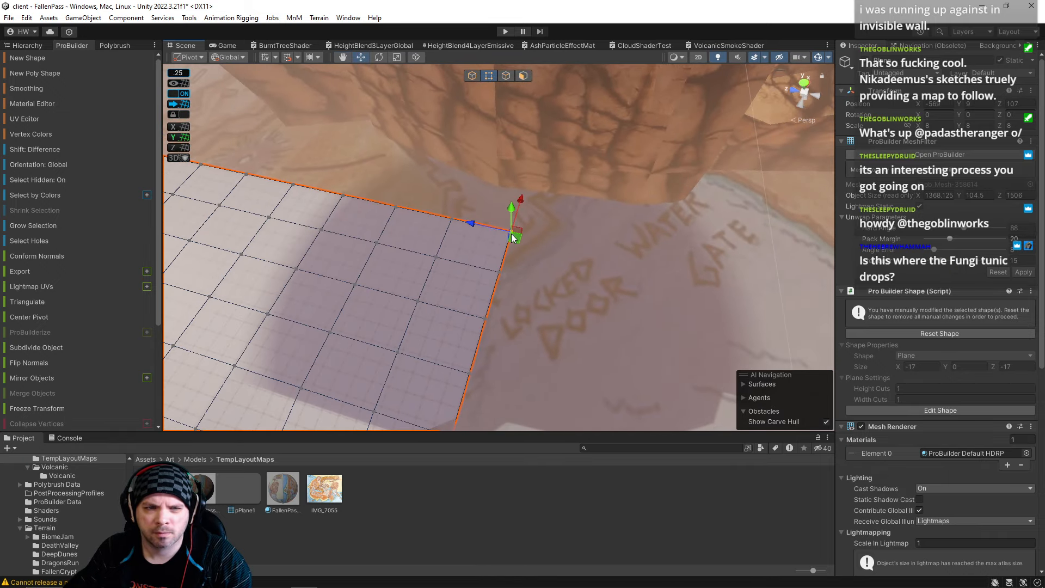
{"action": "right_click_drag", "start_coordinate": [513, 238], "coordinate": [531, 200]}
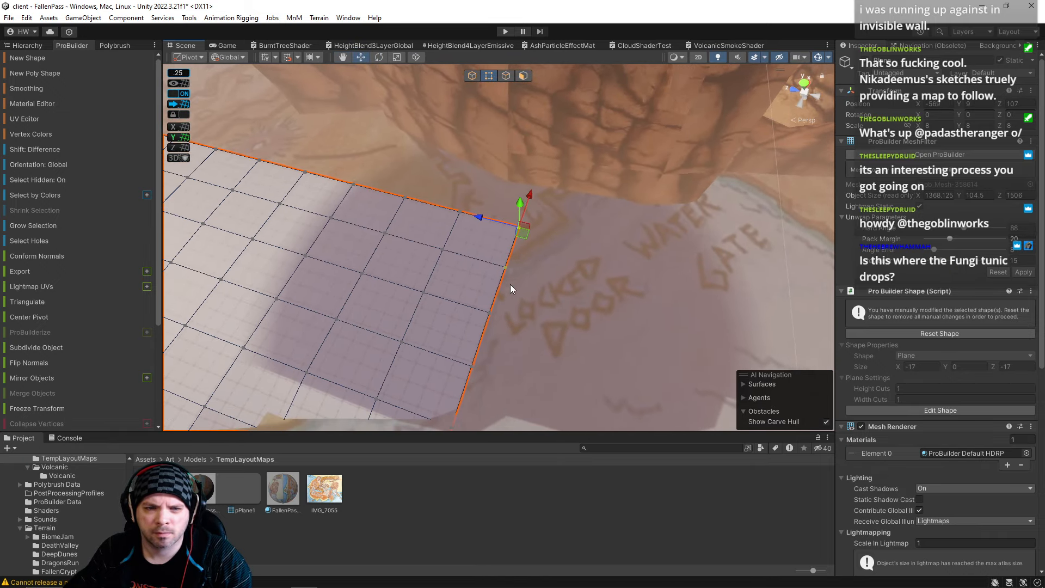
{"action": "right_click_drag", "start_coordinate": [479, 272], "coordinate": [508, 298]}
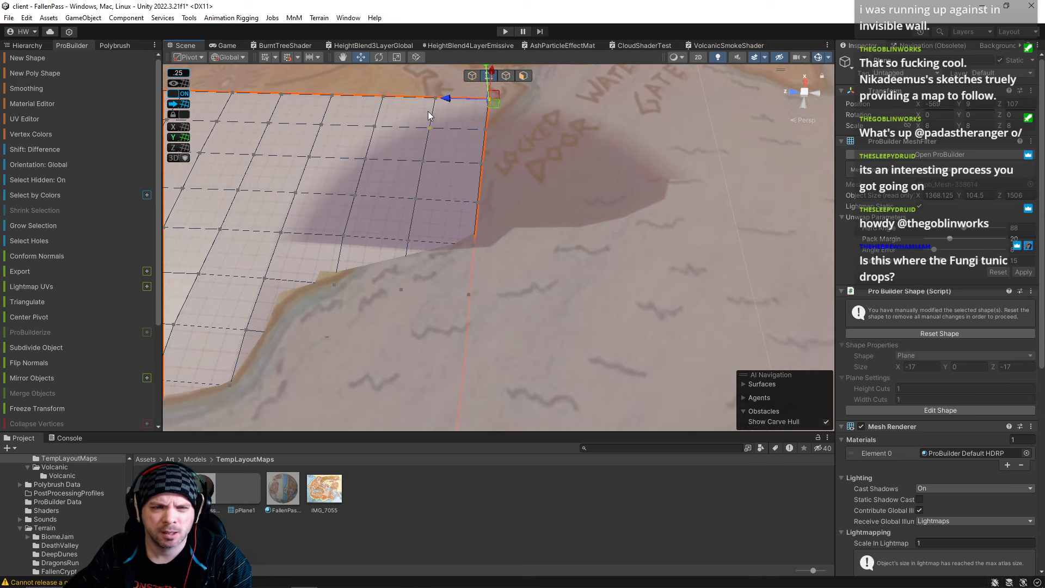
{"action": "left_click_drag", "start_coordinate": [411, 97], "coordinate": [599, 307]}
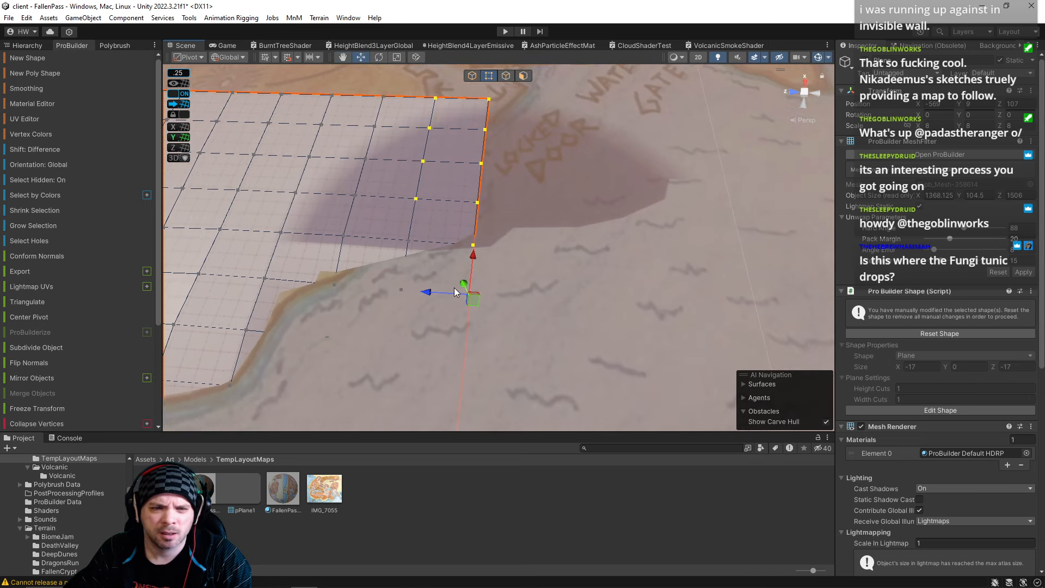
{"action": "left_click_drag", "start_coordinate": [464, 284], "coordinate": [468, 296]}
{"action": "key", "text": "ctrl+z"}
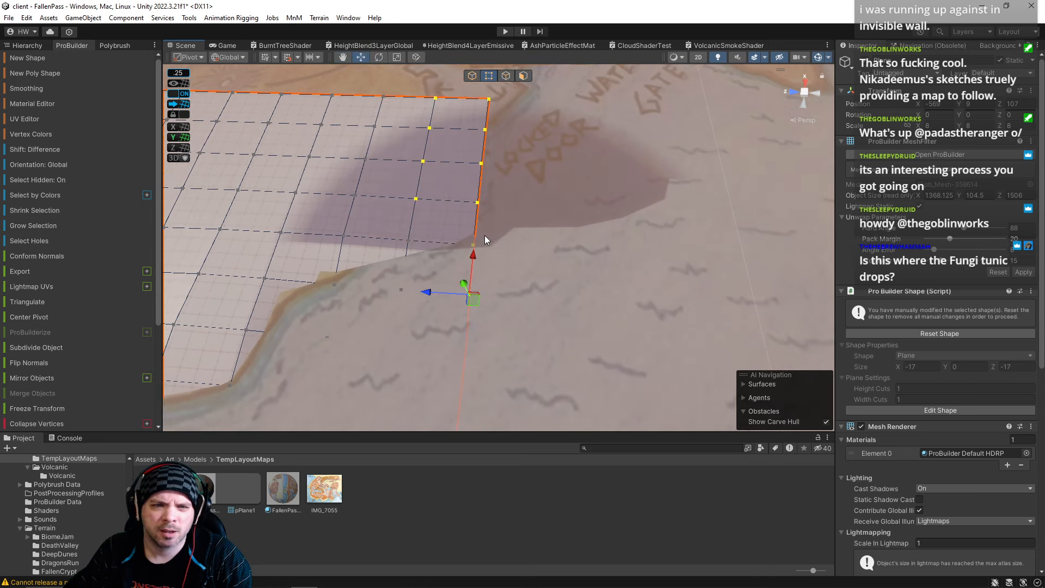
Lower only the outermost column of vertices at the plane's edge beside the Locked Door label along Y.
{"action": "right_click_drag", "start_coordinate": [484, 236], "coordinate": [511, 152]}
{"action": "left_click_drag", "start_coordinate": [514, 108], "coordinate": [533, 260]}
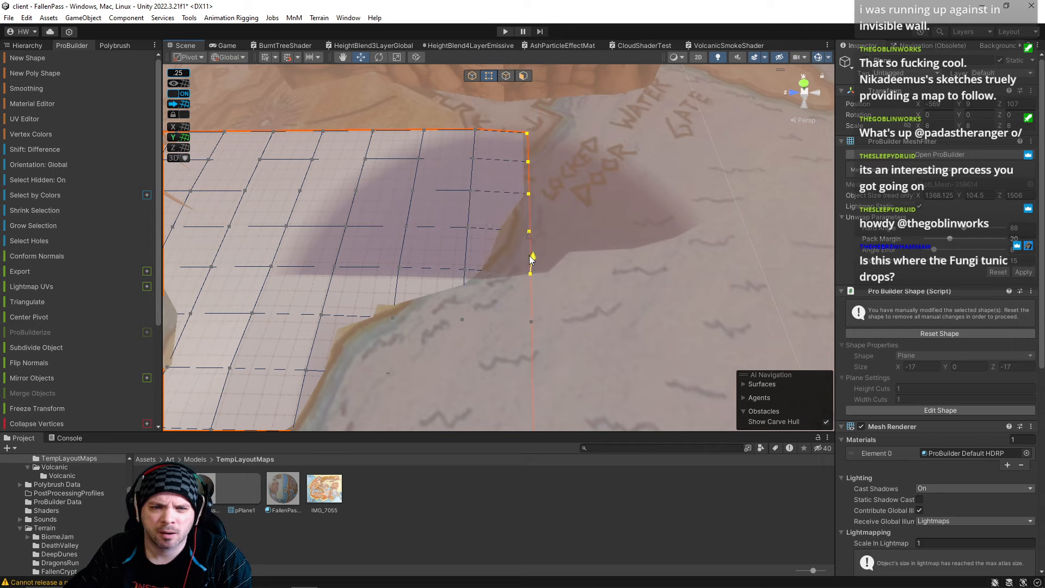
{"action": "right_click_drag", "start_coordinate": [519, 281], "coordinate": [459, 94]}
{"action": "left_click", "coordinate": [512, 76]}
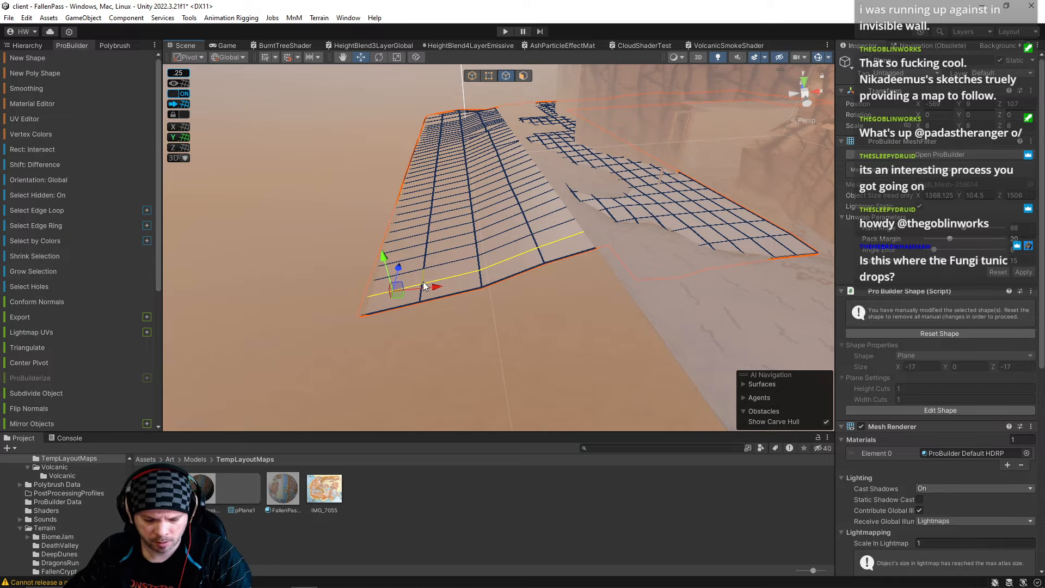
{"action": "double_click", "coordinate": [452, 282]}
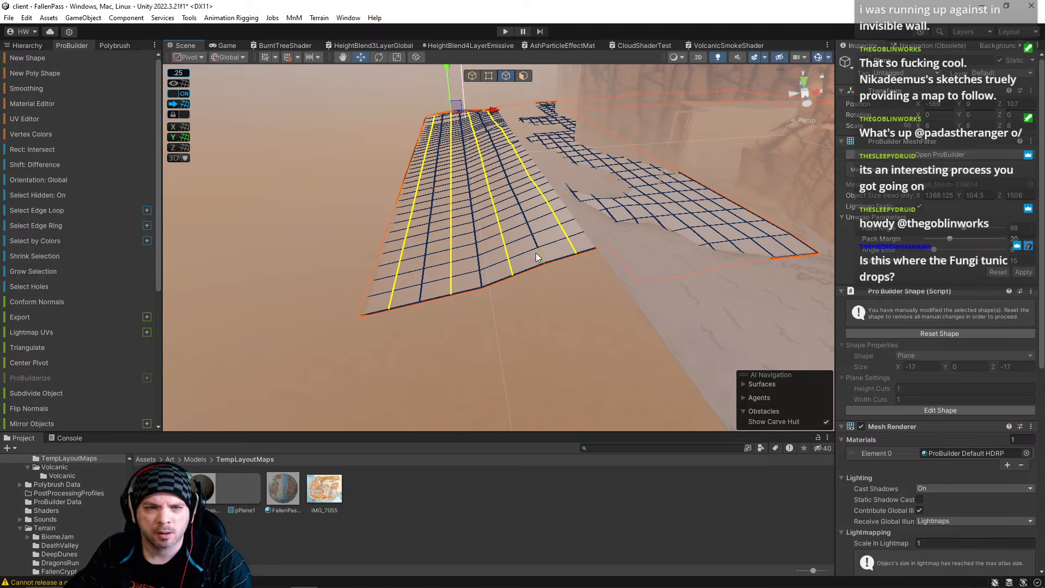
{"action": "right_click_drag", "start_coordinate": [524, 270], "coordinate": [493, 146]}
{"action": "left_click", "coordinate": [493, 146]}
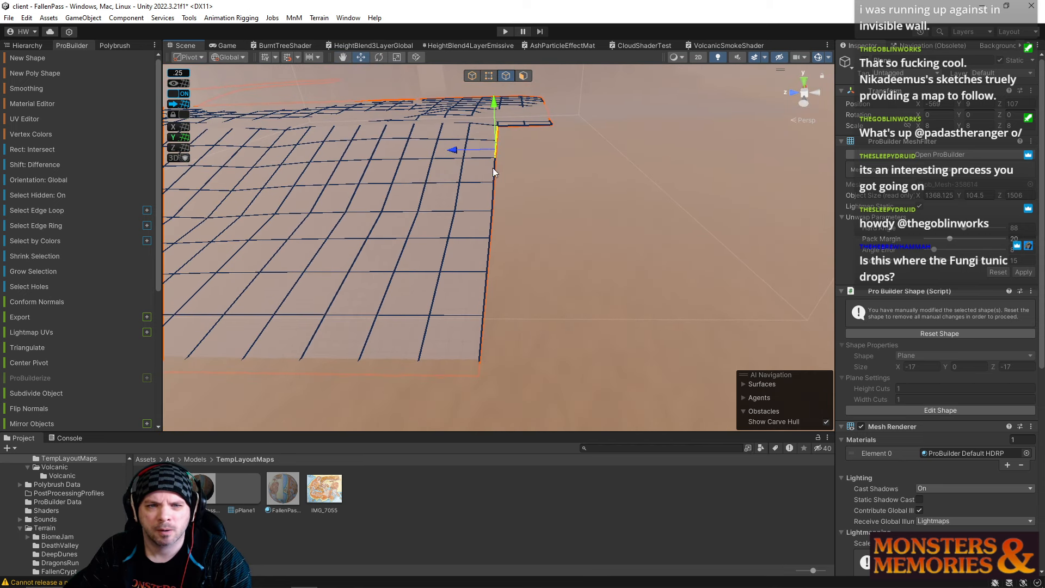
{"action": "left_click", "coordinate": [490, 234], "text": "shift"}
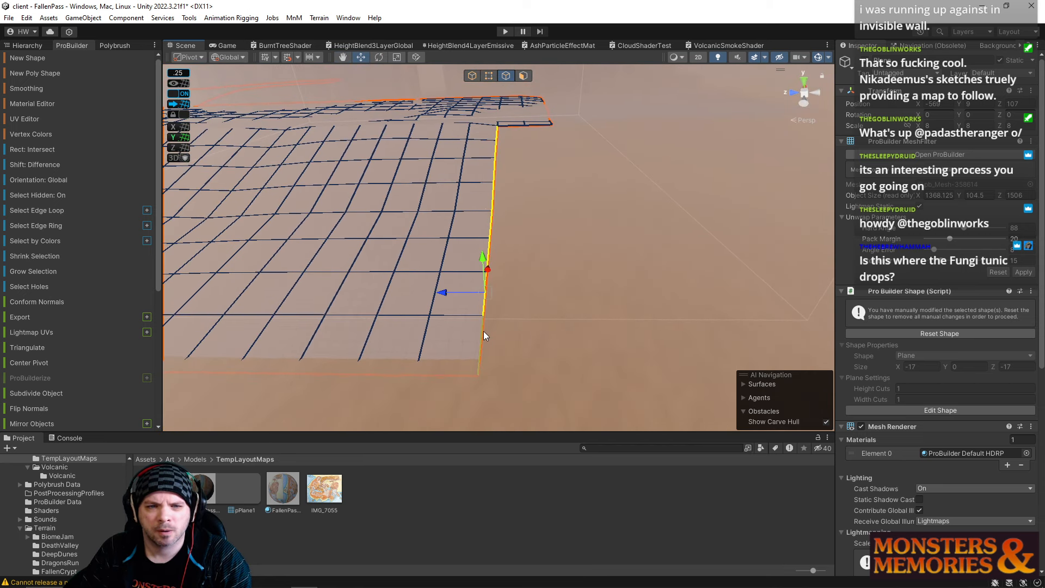
{"action": "left_click_drag", "start_coordinate": [449, 338], "coordinate": [554, 348]}
{"action": "mouse_move", "coordinate": [549, 267]}
{"action": "right_mouse_down"}
{"action": "mouse_move", "coordinate": [564, 211]}
{"action": "mouse_move", "coordinate": [560, 262]}
{"action": "right_mouse_up"}
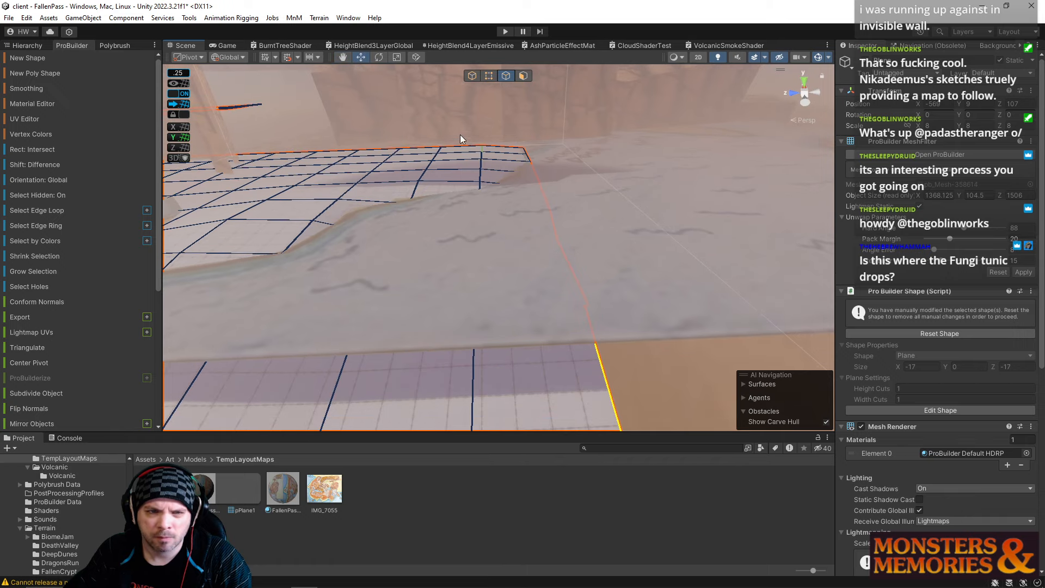
{"action": "left_click", "coordinate": [492, 76]}
{"action": "right_click_drag", "start_coordinate": [478, 226], "coordinate": [651, 137]}
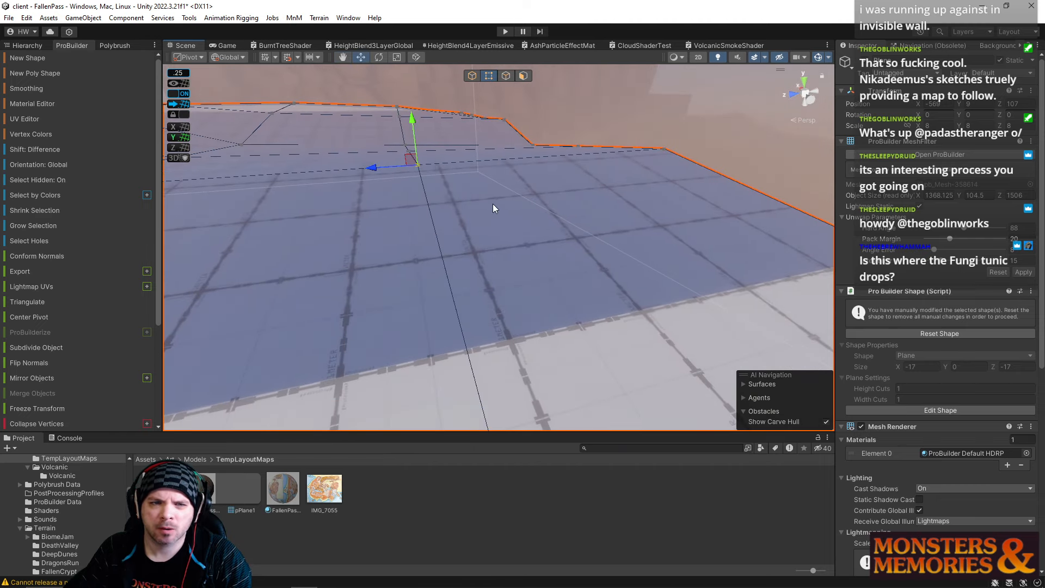
{"action": "right_click_drag", "start_coordinate": [492, 204], "coordinate": [367, 340]}
Select the whole run of border edges along the plane's Locked Door side.
{"action": "left_click", "coordinate": [506, 75]}
{"action": "left_click", "coordinate": [525, 174]}
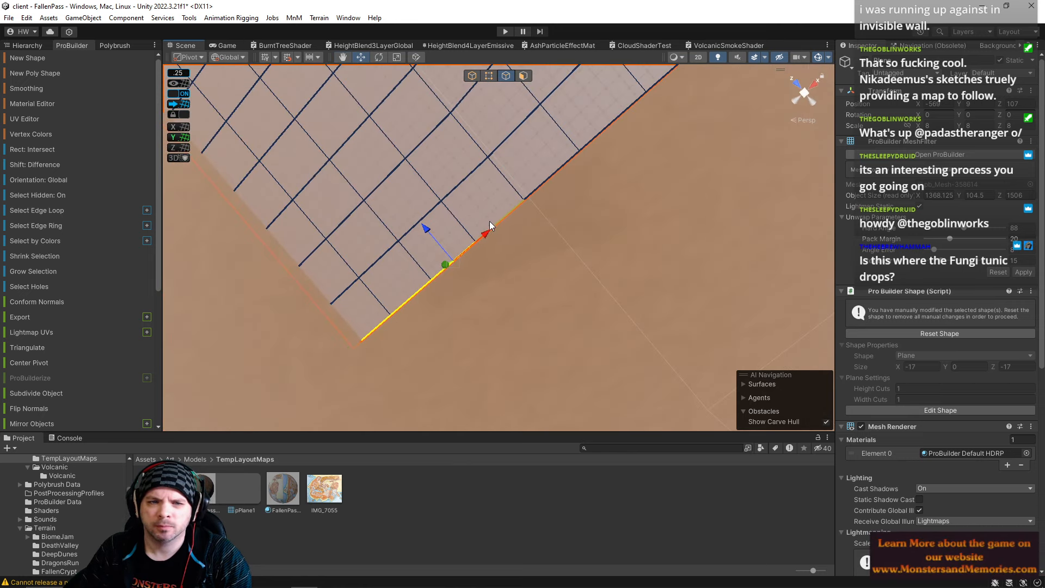
{"action": "right_click_drag", "start_coordinate": [580, 146], "coordinate": [570, 172]}
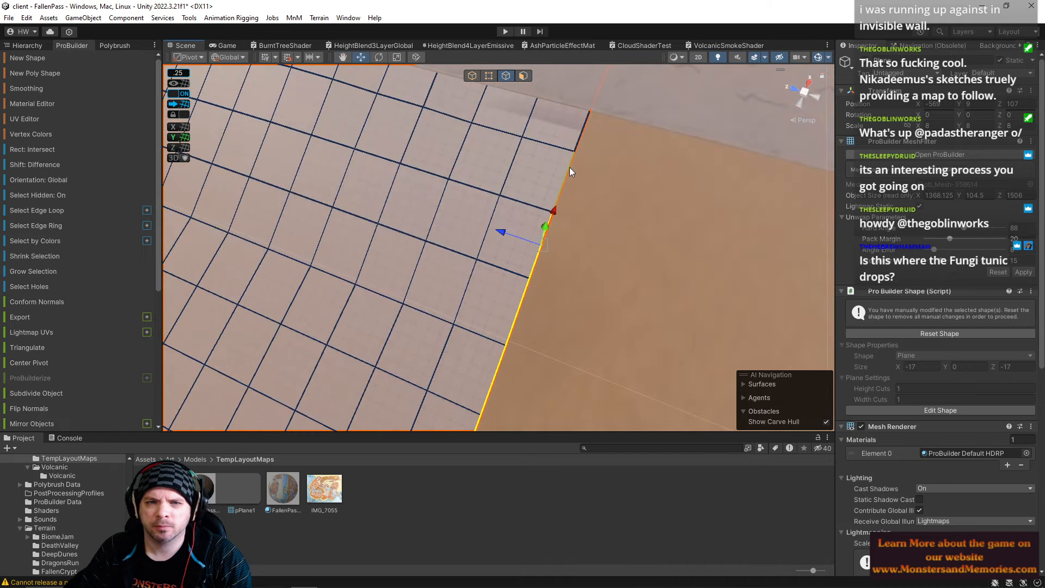
{"action": "right_click_drag", "start_coordinate": [579, 134], "coordinate": [427, 138]}
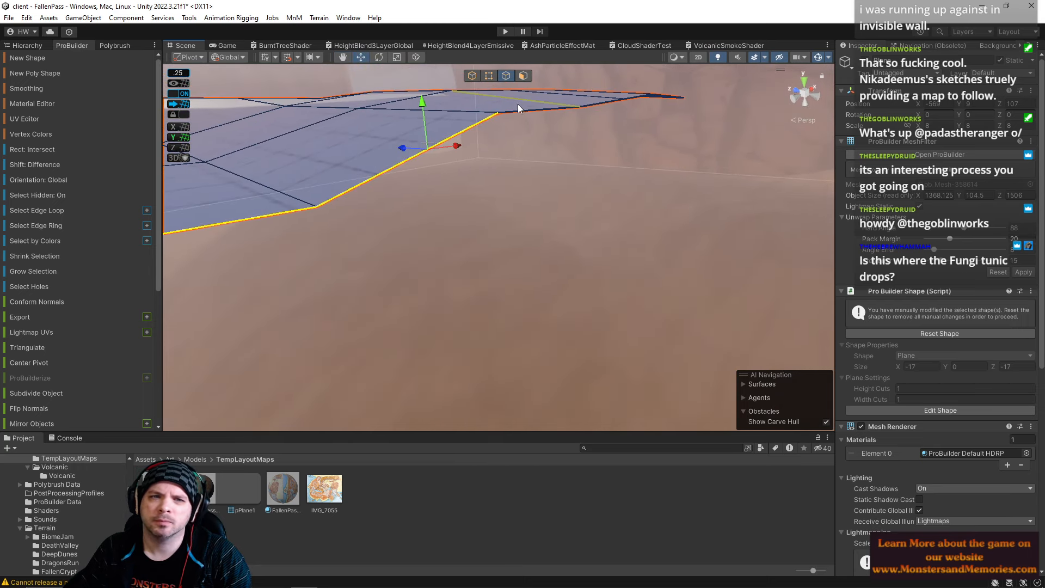
{"action": "left_click", "coordinate": [560, 107]}
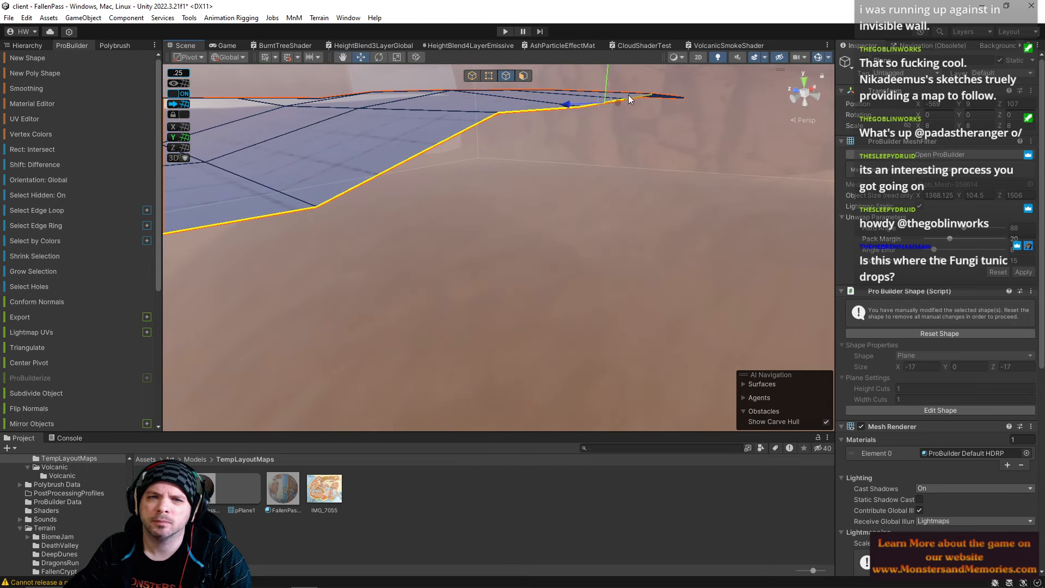
{"action": "right_click_drag", "start_coordinate": [628, 97], "coordinate": [547, 102]}
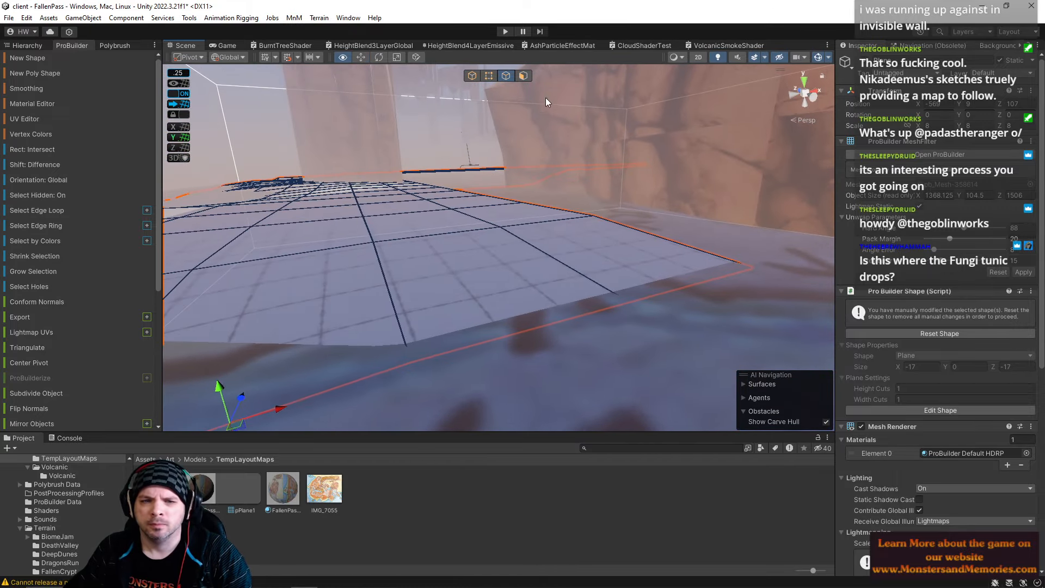
Extrude the selected border edges outward along Z, lower them, and flatten them by scaling along Y.
{"action": "right_click_drag", "start_coordinate": [658, 295], "coordinate": [858, 334]}
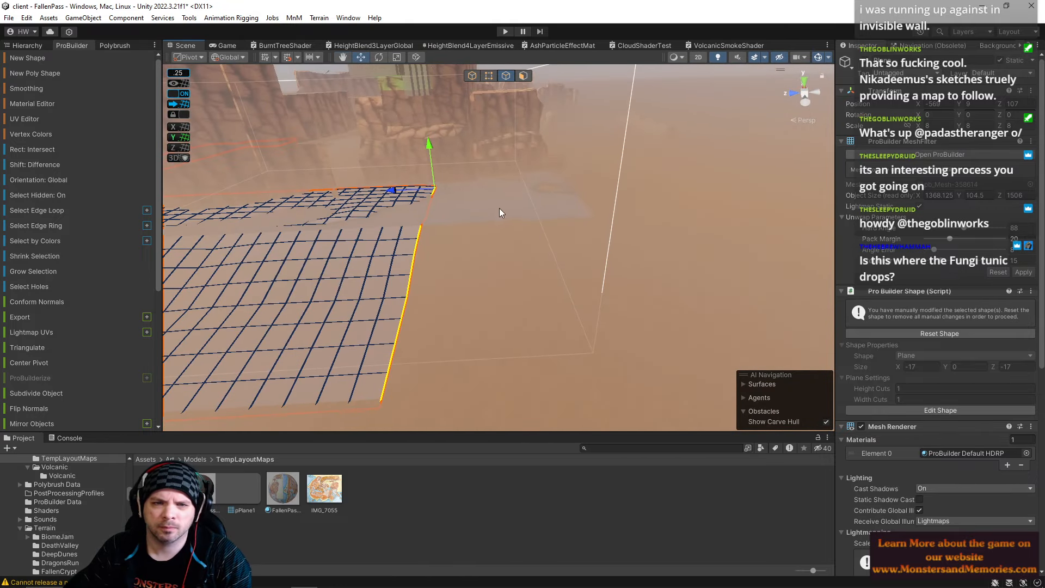
{"action": "left_click_drag", "start_coordinate": [392, 189], "coordinate": [499, 176]}
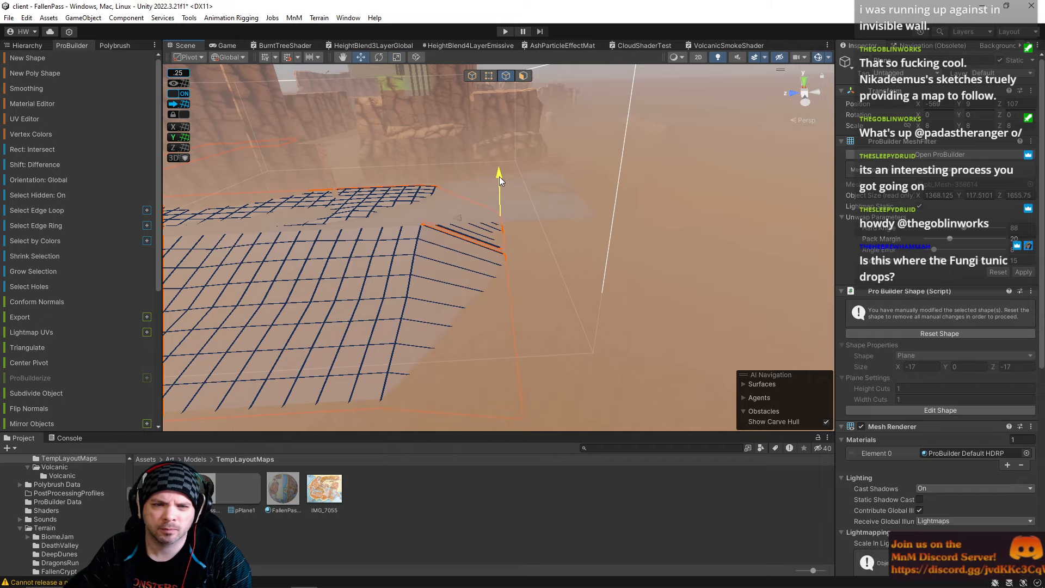
{"action": "right_click_drag", "start_coordinate": [499, 176], "coordinate": [338, 206]}
{"action": "key", "text": "r"}
{"action": "left_click_drag", "start_coordinate": [776, 208], "coordinate": [771, 251]}
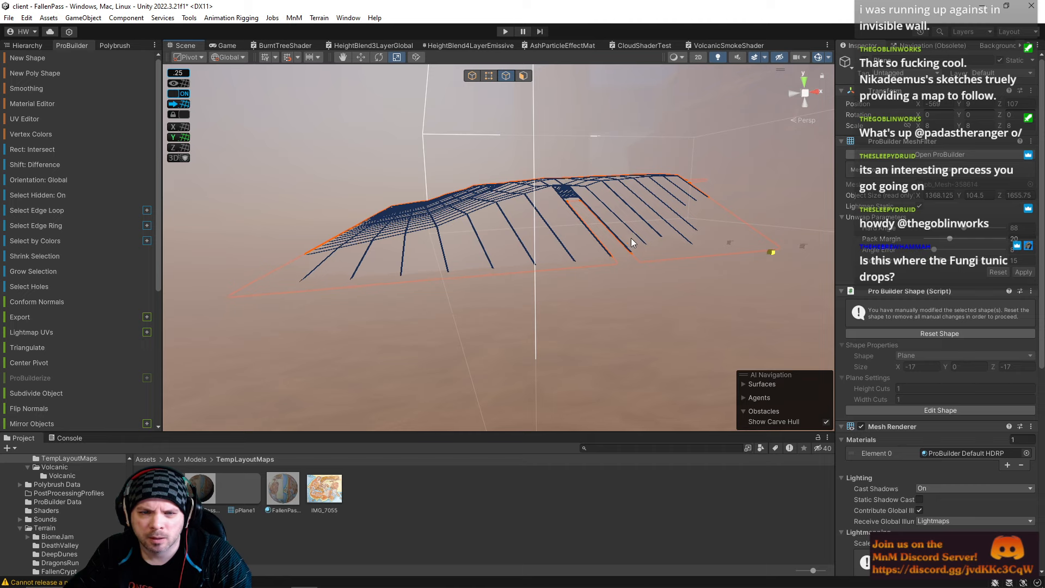
Insert an edge loop along the middle of the newly extruded border strip.
{"action": "left_click", "coordinate": [598, 236]}
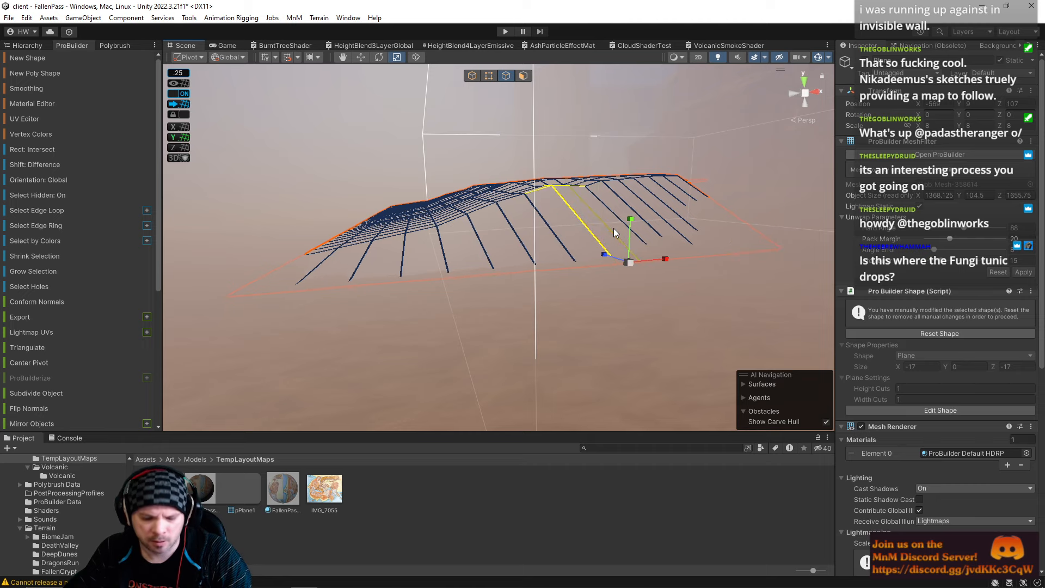
{"action": "left_click", "coordinate": [551, 235]}
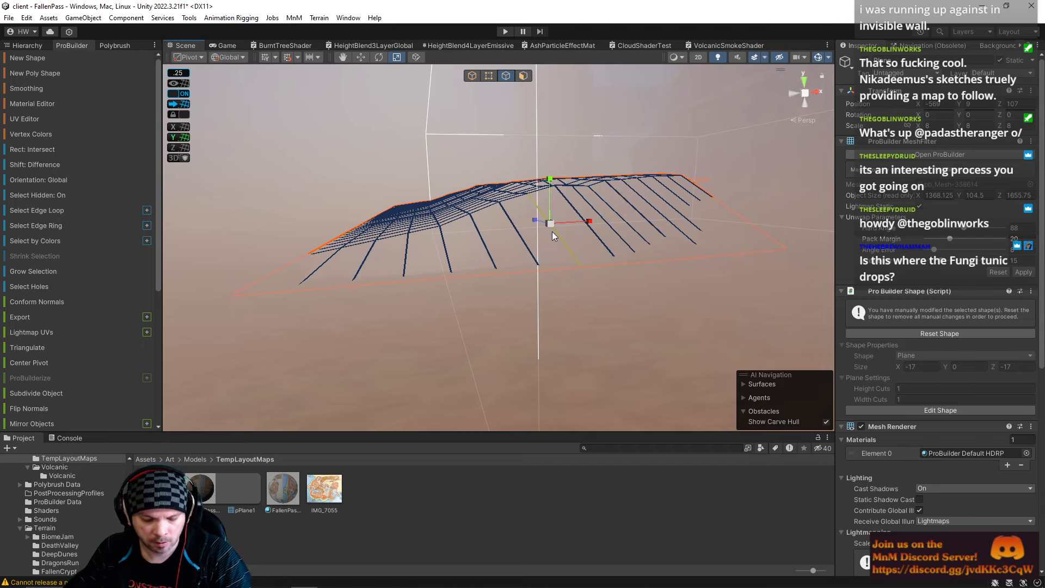
{"action": "key", "text": "alt+u"}
Select the outermost column of vertices on the extruded strip and move it farther outward along Z.
{"action": "right_click_drag", "start_coordinate": [530, 230], "coordinate": [678, 240]}
{"action": "key", "text": "a"}
{"action": "key", "text": "s"}
{"action": "key", "text": "d"}
{"action": "left_click", "coordinate": [489, 77]}
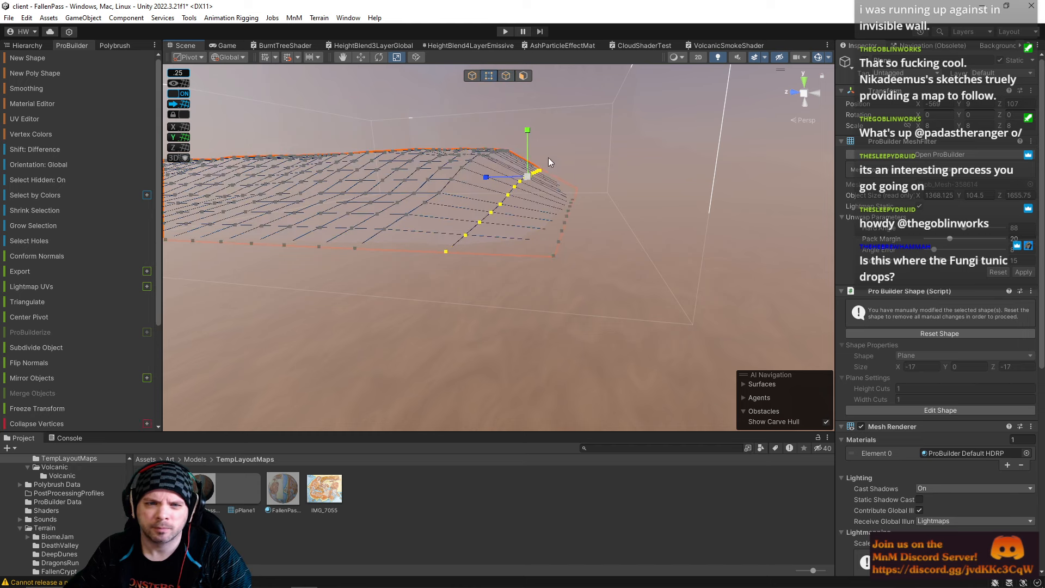
{"action": "key", "text": "a"}
{"action": "right_click_drag", "start_coordinate": [562, 201], "coordinate": [578, 198]}
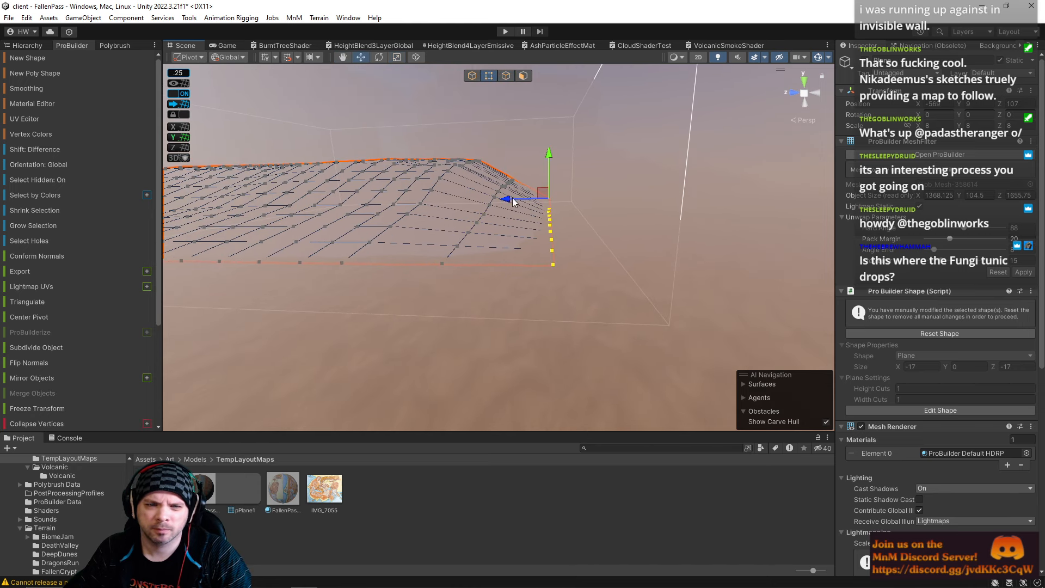
{"action": "left_click_drag", "start_coordinate": [512, 197], "coordinate": [533, 196]}
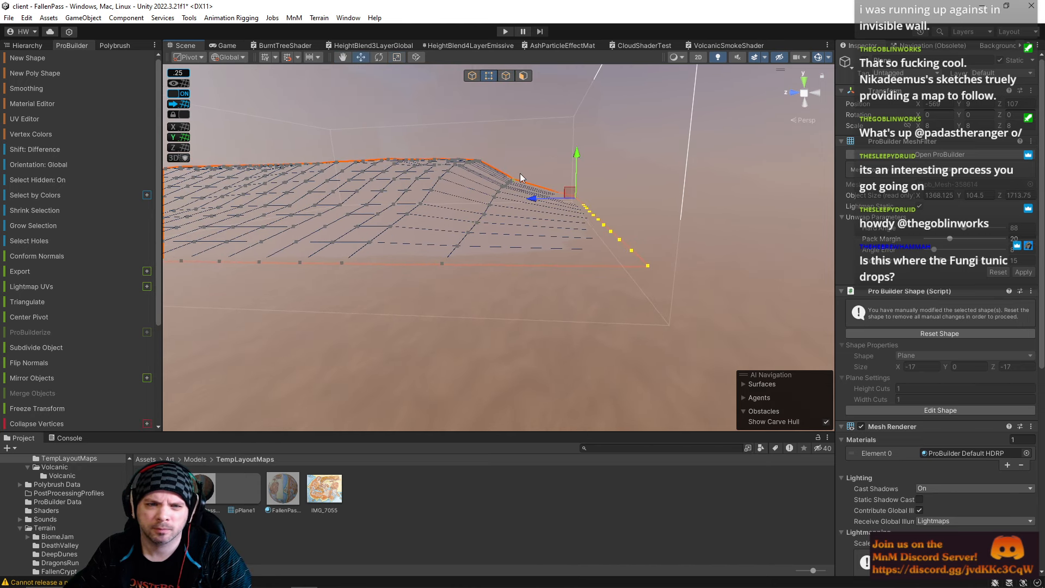
Select the edge loop running across the newly extruded border strip and flatten it by scaling along Y.
{"action": "left_click", "coordinate": [504, 76]}
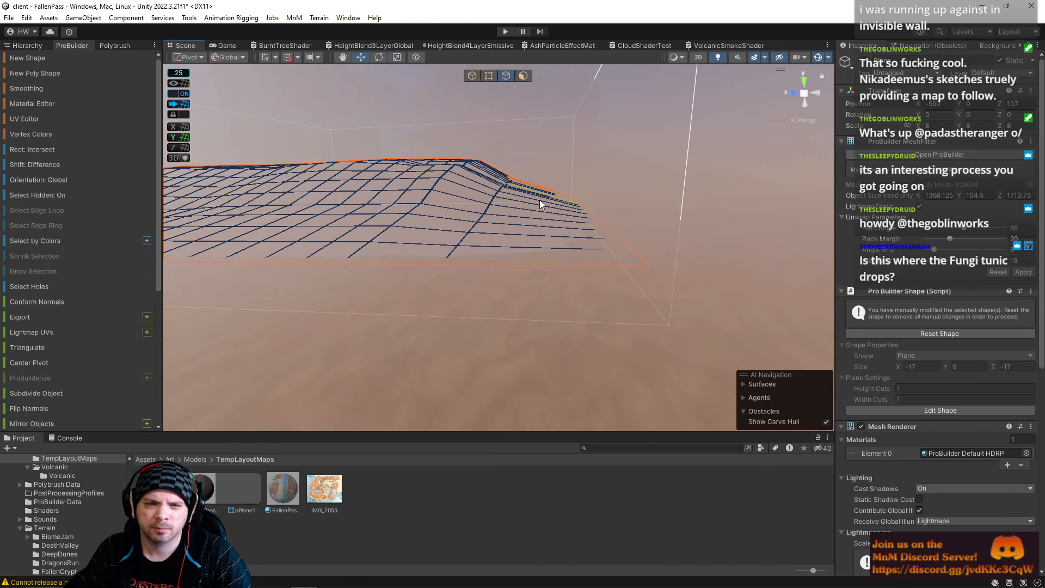
{"action": "left_click", "coordinate": [534, 235]}
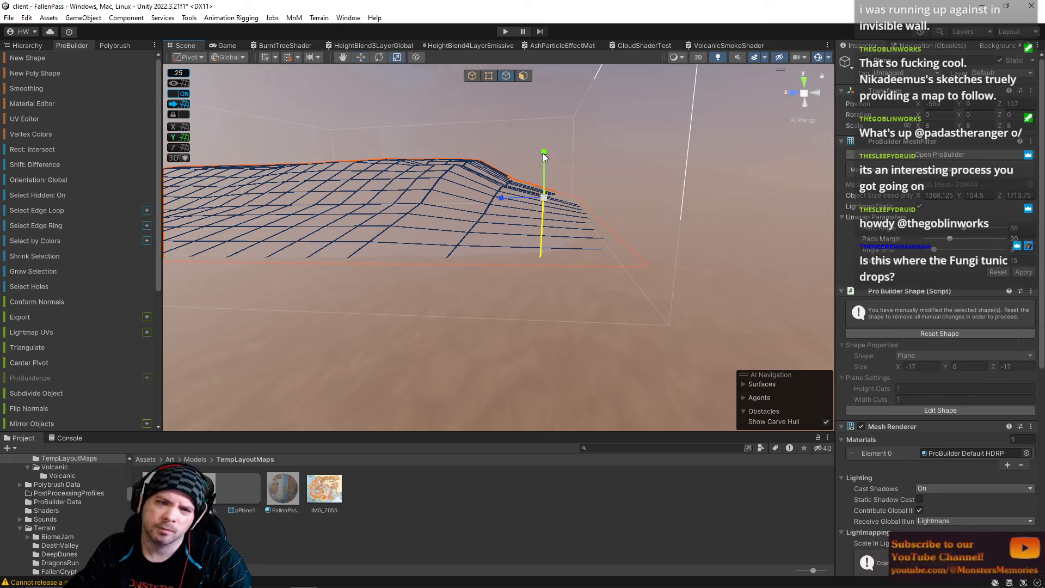
{"action": "left_click_drag", "start_coordinate": [544, 155], "coordinate": [544, 164]}
Select edges on the three neighbouring segments of the extruded slope and insert an edge loop through the middle of each.
{"action": "key", "text": "w"}
{"action": "key", "text": "a"}
{"action": "right_click_drag", "start_coordinate": [540, 190], "coordinate": [541, 191]}
{"action": "left_click", "coordinate": [530, 237]}
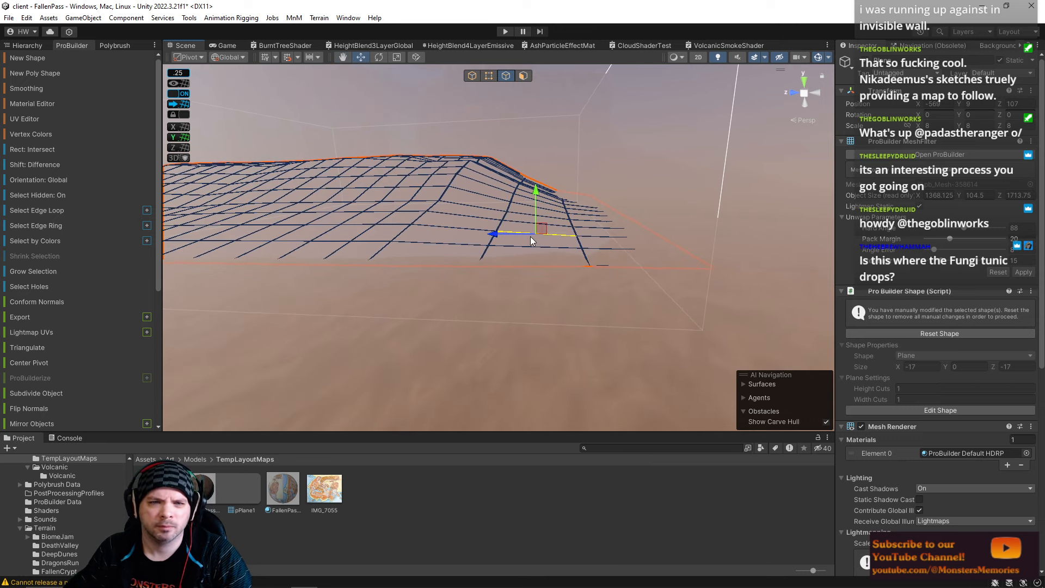
{"action": "left_click", "coordinate": [470, 228], "text": "shift"}
{"action": "left_click", "coordinate": [599, 242], "text": "shift"}
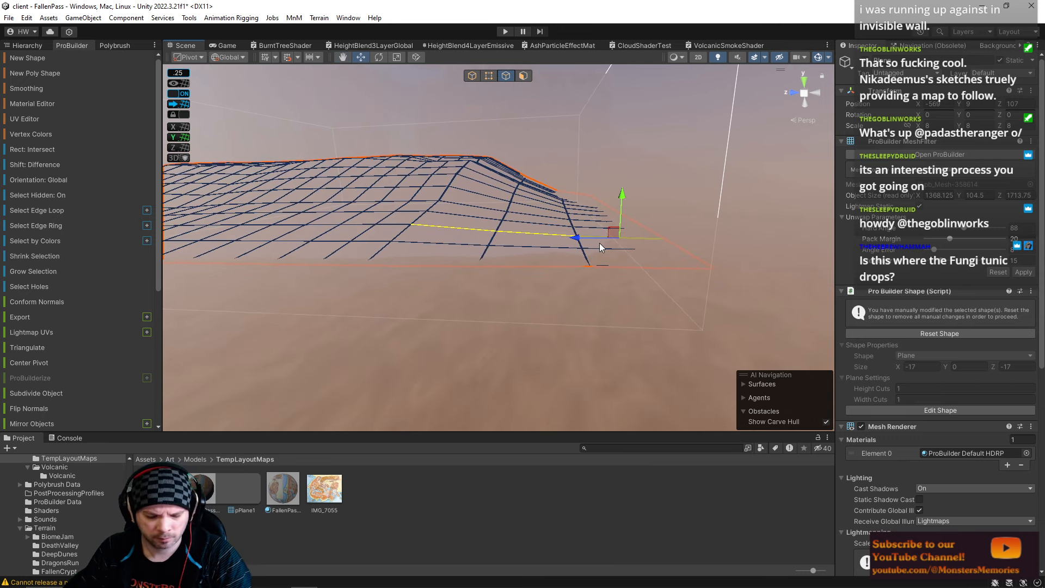
{"action": "key", "text": "alt+u"}
{"action": "key", "text": "s"}
{"action": "right_click_drag", "start_coordinate": [602, 244], "coordinate": [605, 235]}
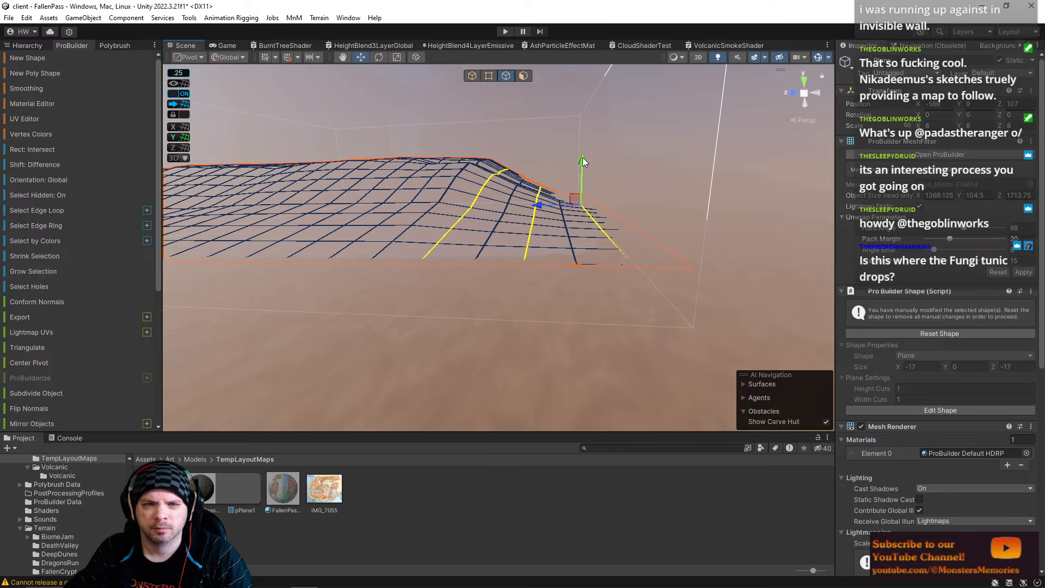
Select an edge on the raised ridge of the plane facing the rock wall and lower it along Y.
{"action": "left_click", "coordinate": [489, 178]}
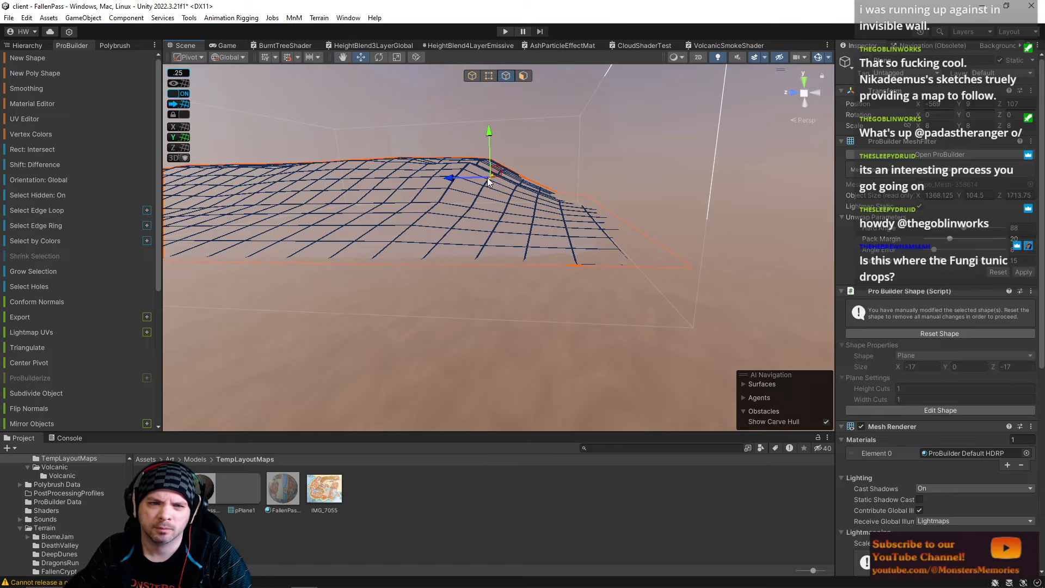
{"action": "right_click_drag", "start_coordinate": [489, 192], "coordinate": [595, 204]}
{"action": "left_click", "coordinate": [533, 234]}
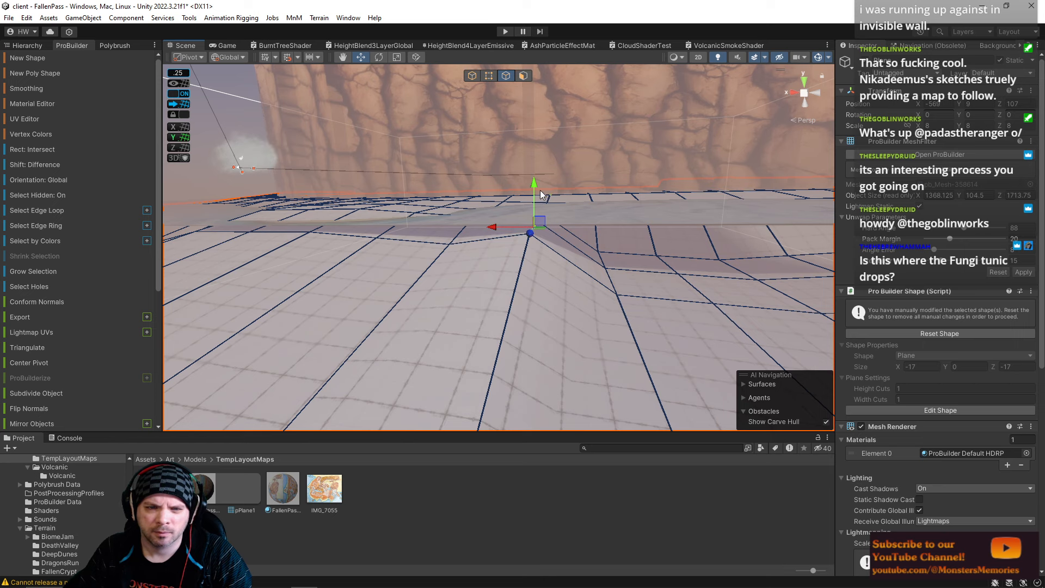
{"action": "left_click_drag", "start_coordinate": [536, 185], "coordinate": [537, 198]}
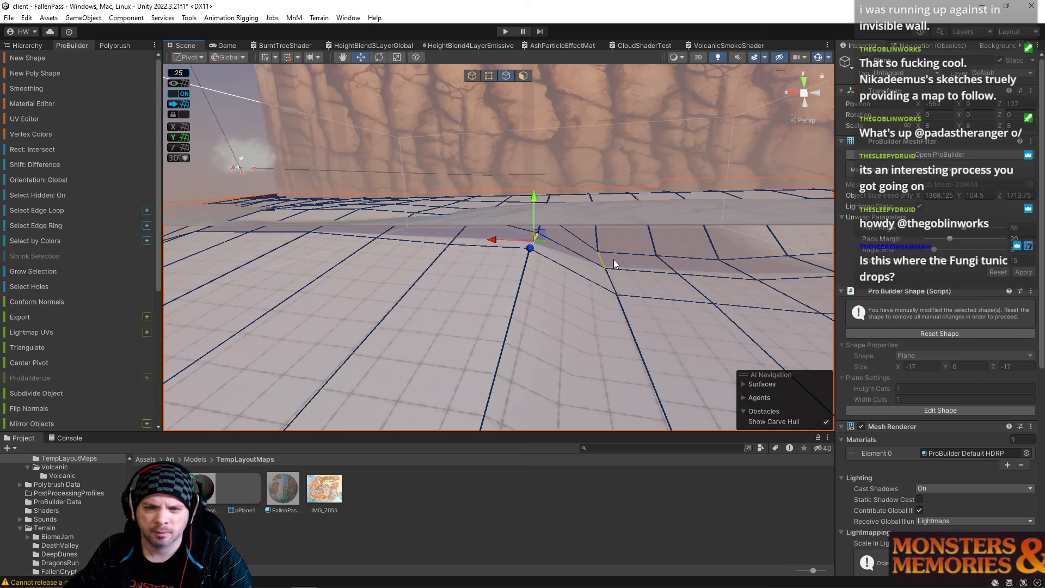
Select the two rows of faces at the foot of the slope beside the ridge and lower them slightly along Y.
{"action": "right_click_drag", "start_coordinate": [713, 253], "coordinate": [834, 218]}
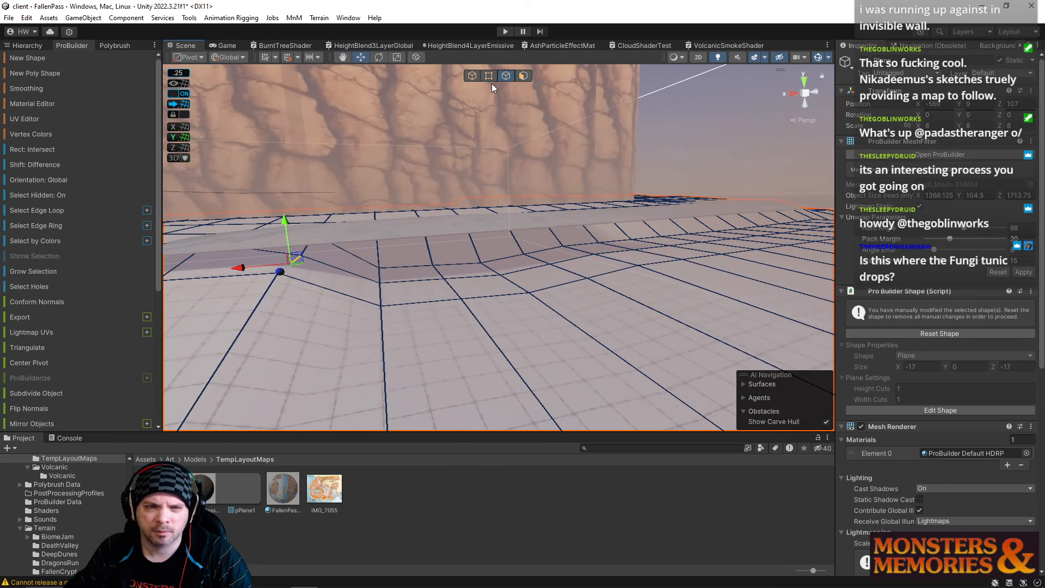
{"action": "left_click", "coordinate": [522, 75]}
{"action": "left_click", "coordinate": [428, 267]}
{"action": "left_click", "coordinate": [544, 281], "text": "shift"}
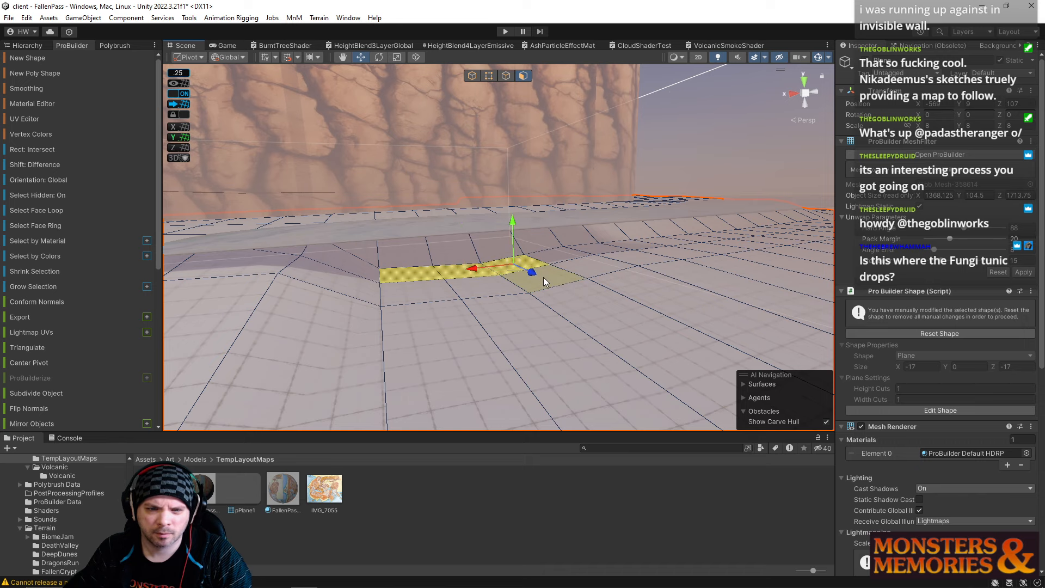
{"action": "left_click", "coordinate": [544, 282], "text": "shift"}
{"action": "left_click", "coordinate": [498, 291], "text": "shift"}
{"action": "left_click", "coordinate": [426, 297], "text": "shift"}
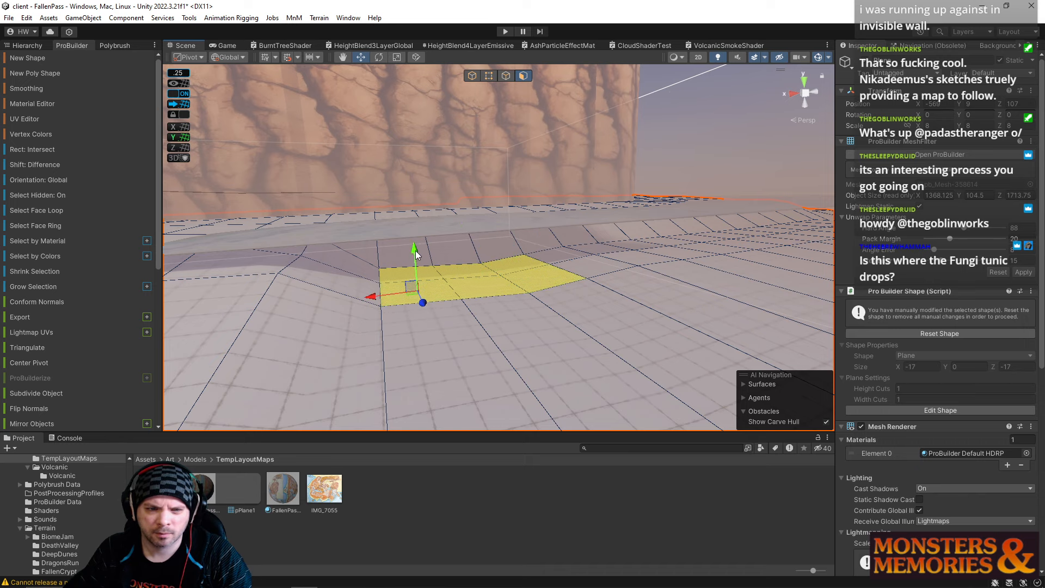
{"action": "mouse_move", "coordinate": [416, 250]}
{"action": "left_mouse_down"}
{"action": "mouse_move", "coordinate": [415, 218]}
{"action": "mouse_move", "coordinate": [414, 257]}
{"action": "left_mouse_up"}
Select the two adjoining faces next to the ridge, one behind the other, and raise them along Y.
{"action": "key", "text": "r"}
{"action": "key", "text": "d"}
{"action": "right_click_drag", "start_coordinate": [581, 256], "coordinate": [511, 244]}
{"action": "left_click", "coordinate": [531, 230]}
{"action": "left_click", "coordinate": [533, 263], "text": "shift"}
{"action": "left_click", "coordinate": [528, 247]}
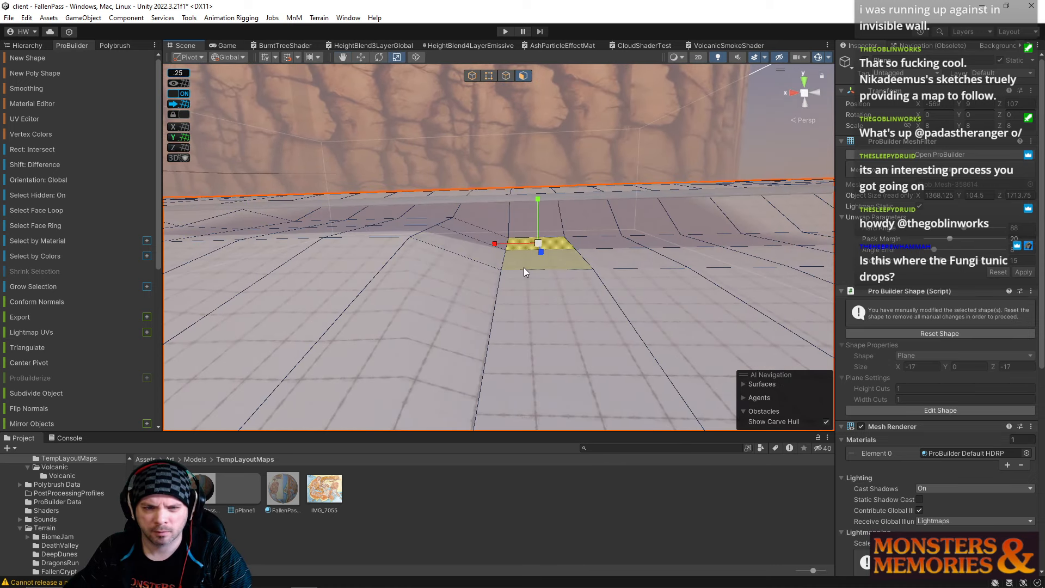
{"action": "left_click", "coordinate": [543, 252], "text": "shift"}
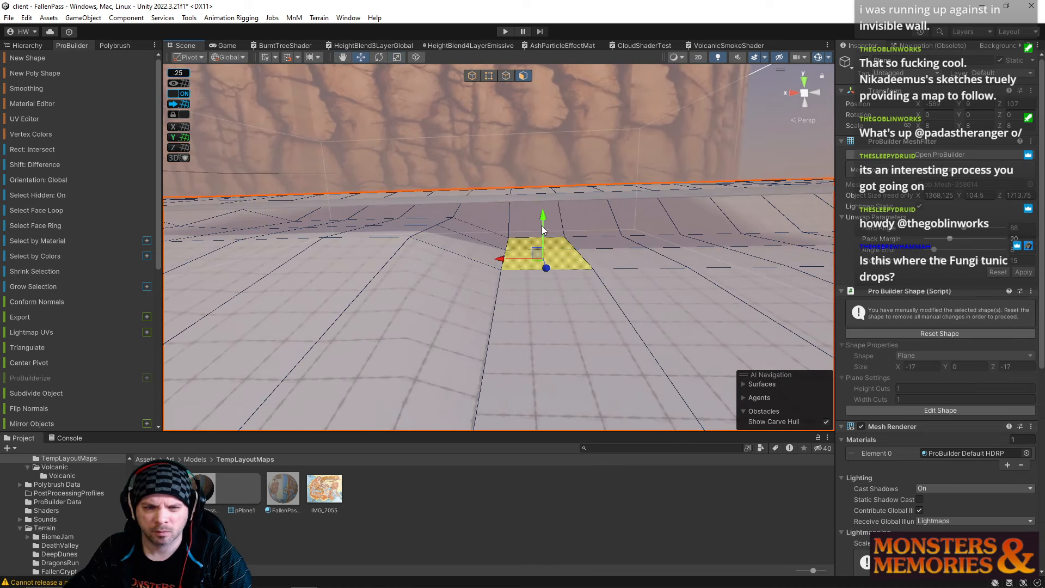
{"action": "left_click_drag", "start_coordinate": [543, 230], "coordinate": [543, 191]}
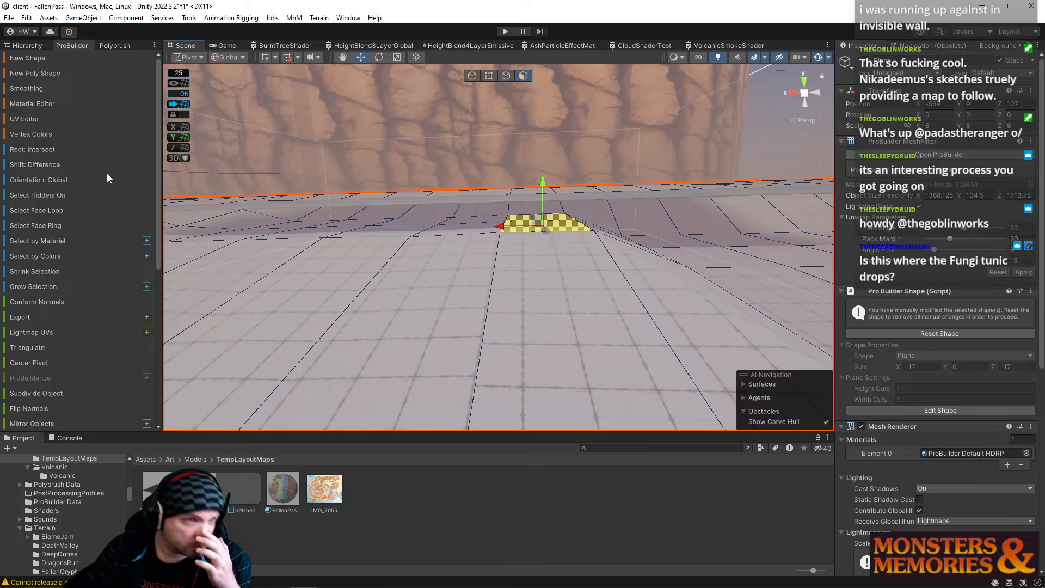
Enable the Water object so the water surface shows over the terrain, and clear the selection.
{"action": "right_click_drag", "start_coordinate": [414, 228], "coordinate": [451, 294]}
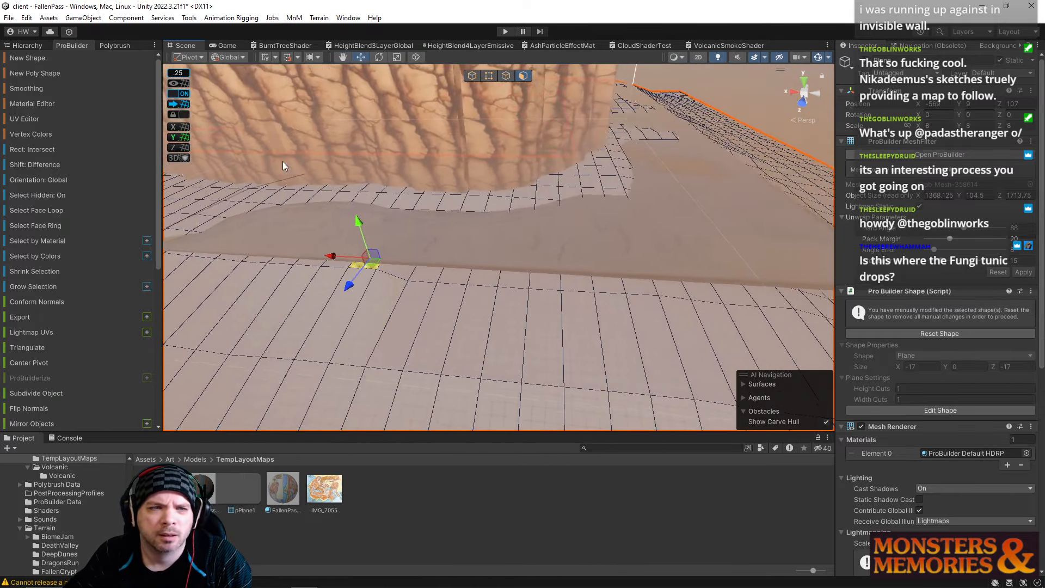
{"action": "left_click", "coordinate": [27, 45]}
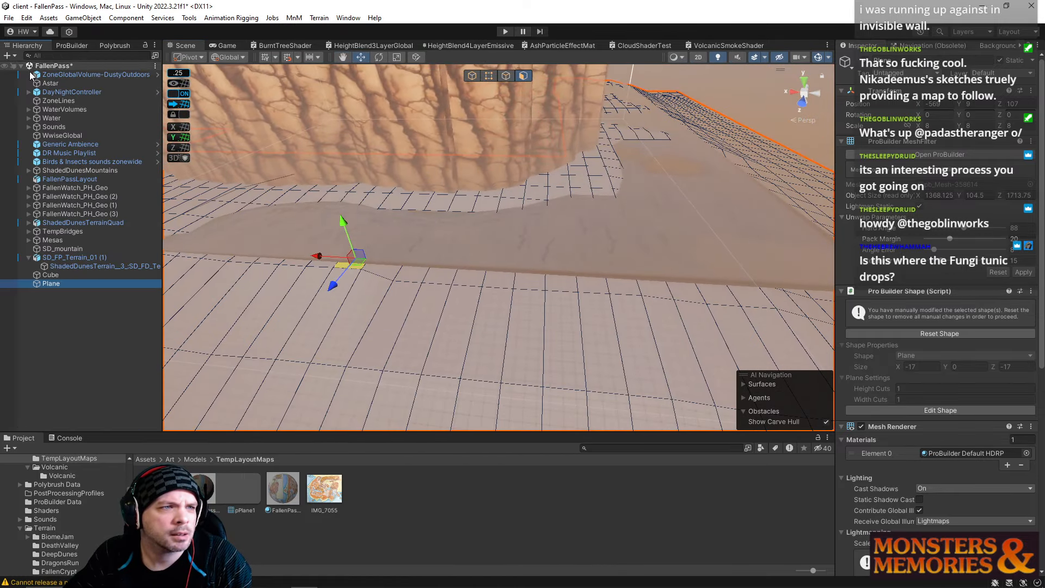
{"action": "left_click", "coordinate": [50, 118]}
{"action": "left_click", "coordinate": [862, 142]}
{"action": "left_click", "coordinate": [675, 224]}
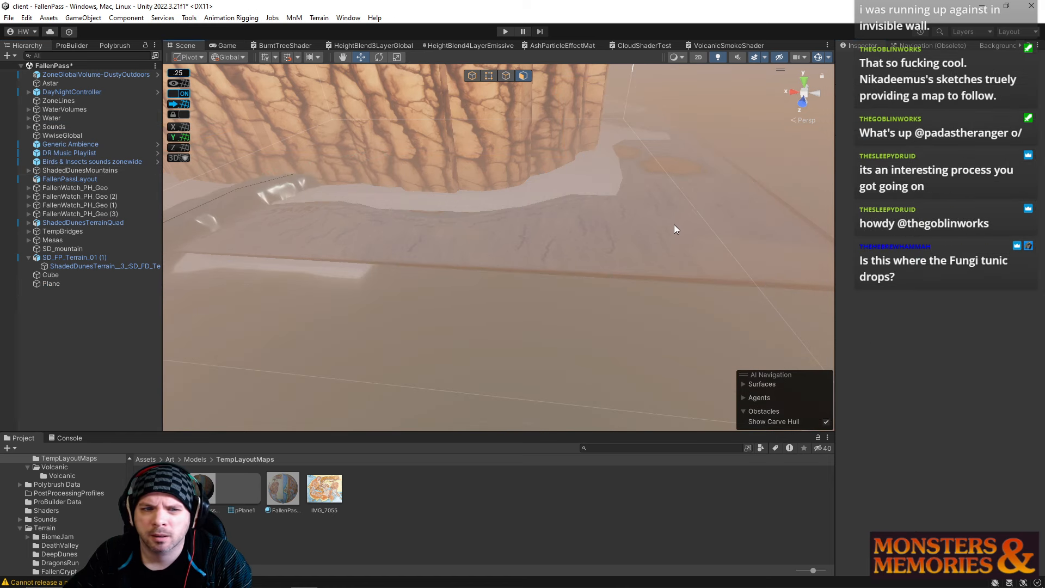
{"action": "left_click", "coordinate": [644, 242]}
{"action": "left_click", "coordinate": [601, 259]}
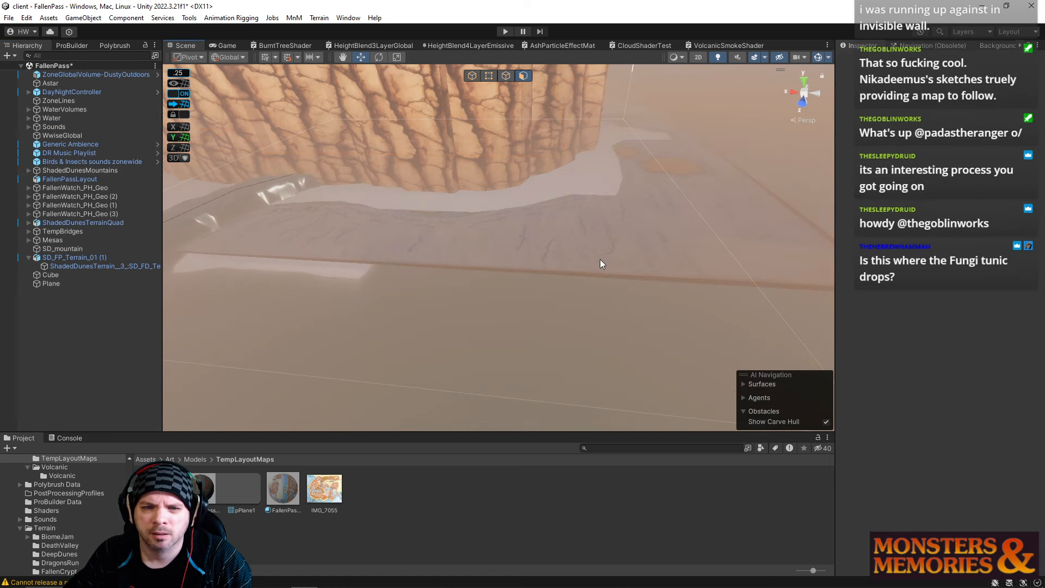
Select the Plane and FallenPassLayout objects together and lower both along Y relative to the water surface.
{"action": "left_click", "coordinate": [580, 257]}
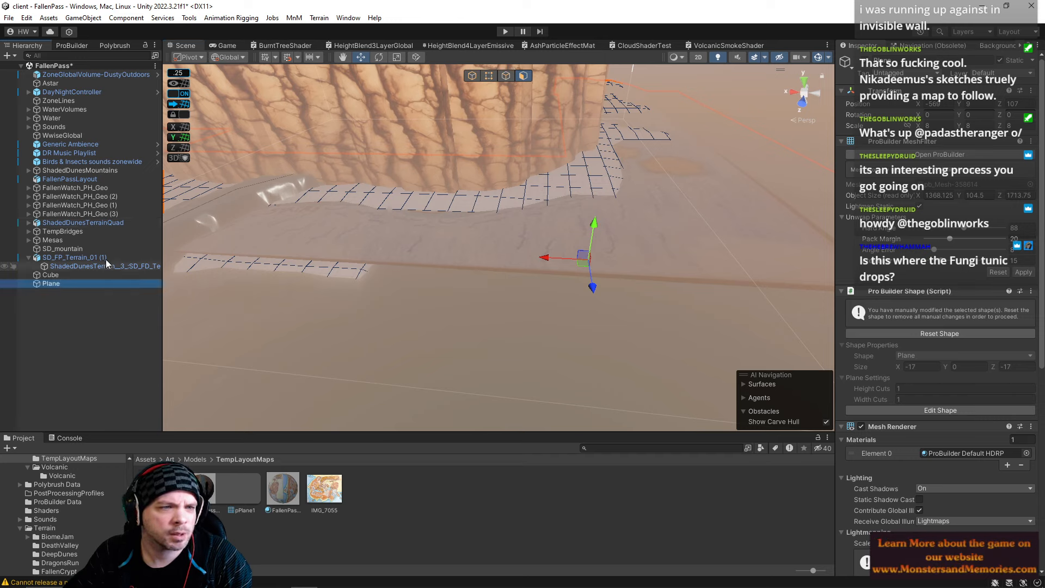
{"action": "left_click", "coordinate": [472, 76]}
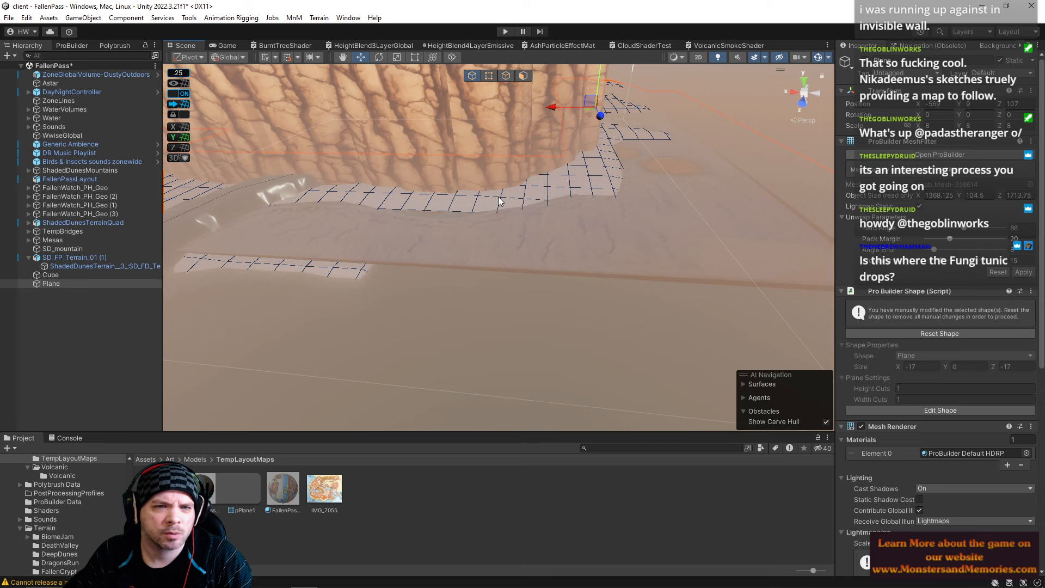
{"action": "left_click", "coordinate": [605, 244], "text": "shift"}
{"action": "right_click_drag", "start_coordinate": [559, 232], "coordinate": [554, 170]}
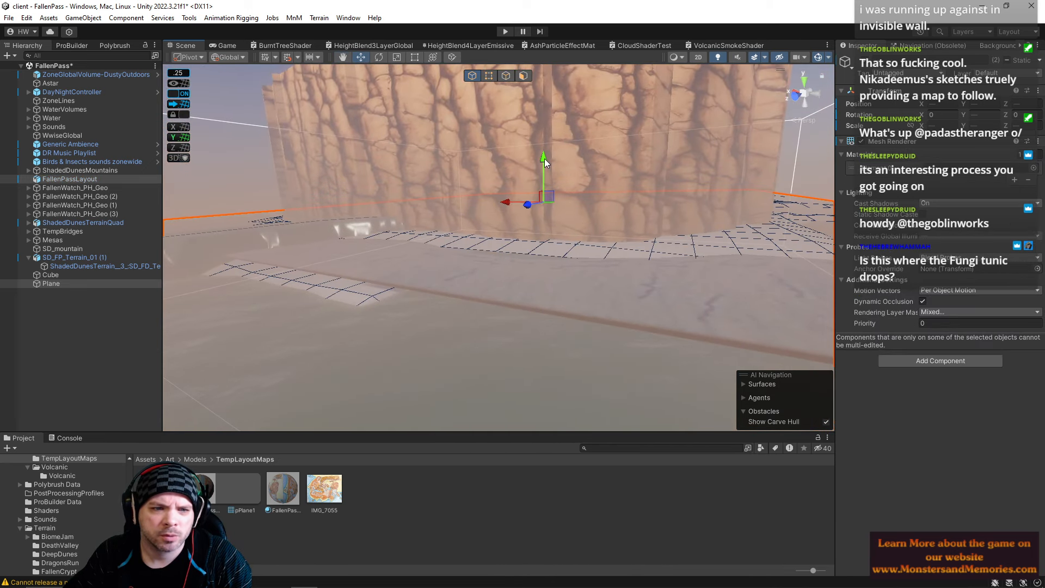
{"action": "left_click_drag", "start_coordinate": [545, 158], "coordinate": [547, 162]}
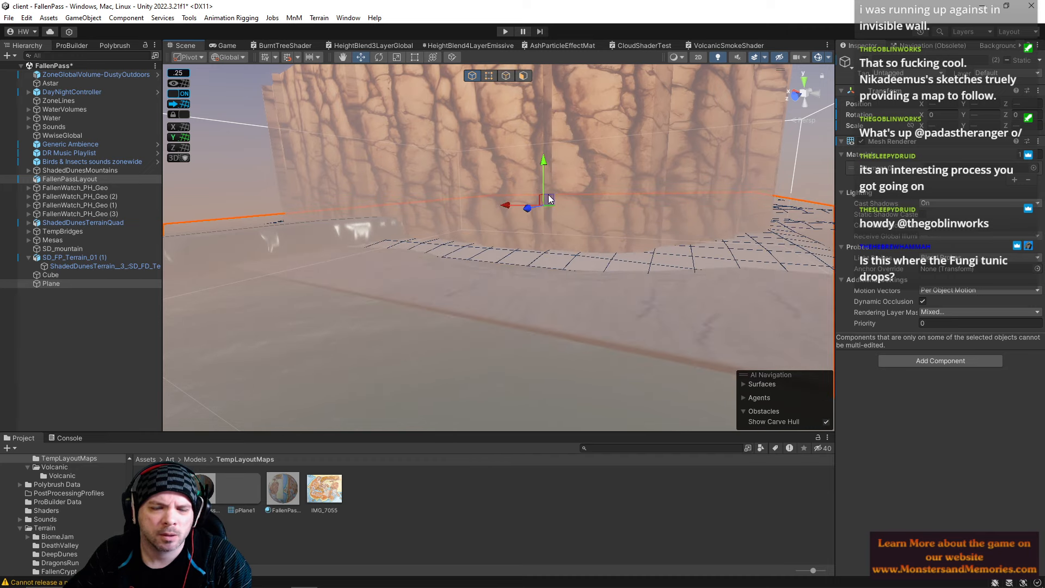
{"action": "right_click_drag", "start_coordinate": [547, 161], "coordinate": [599, 153]}
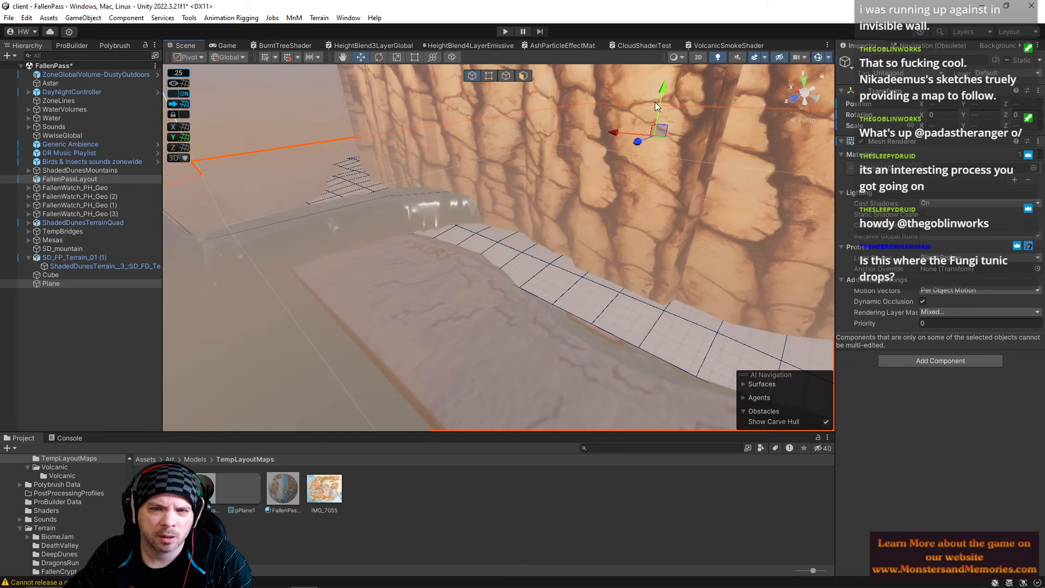
{"action": "left_click_drag", "start_coordinate": [662, 94], "coordinate": [662, 94]}
Hide the FallenPassLayout map so only the plane mesh and the water show along the shoreline.
{"action": "left_click", "coordinate": [433, 315]}
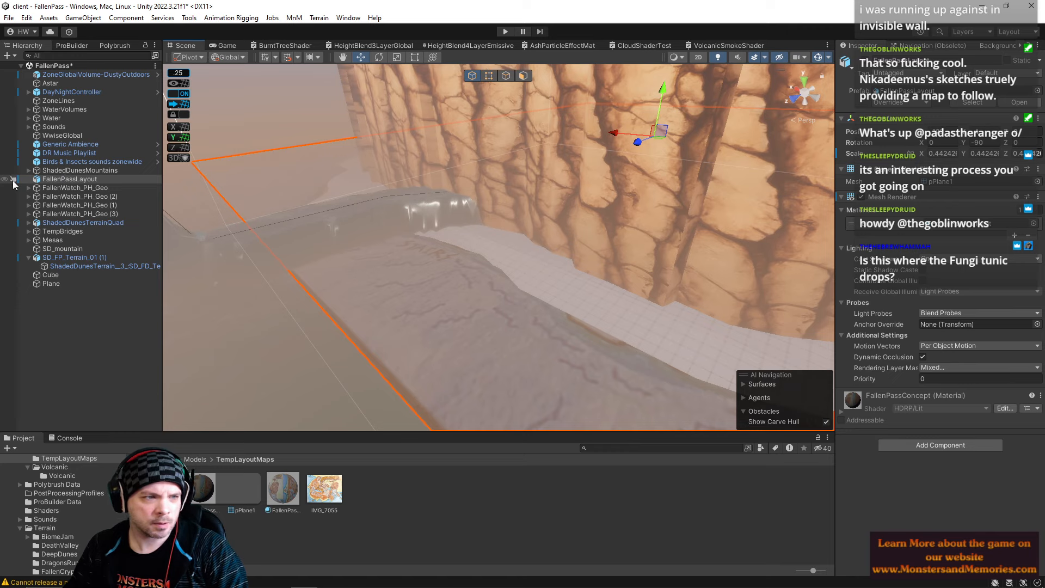
{"action": "left_click", "coordinate": [861, 197]}
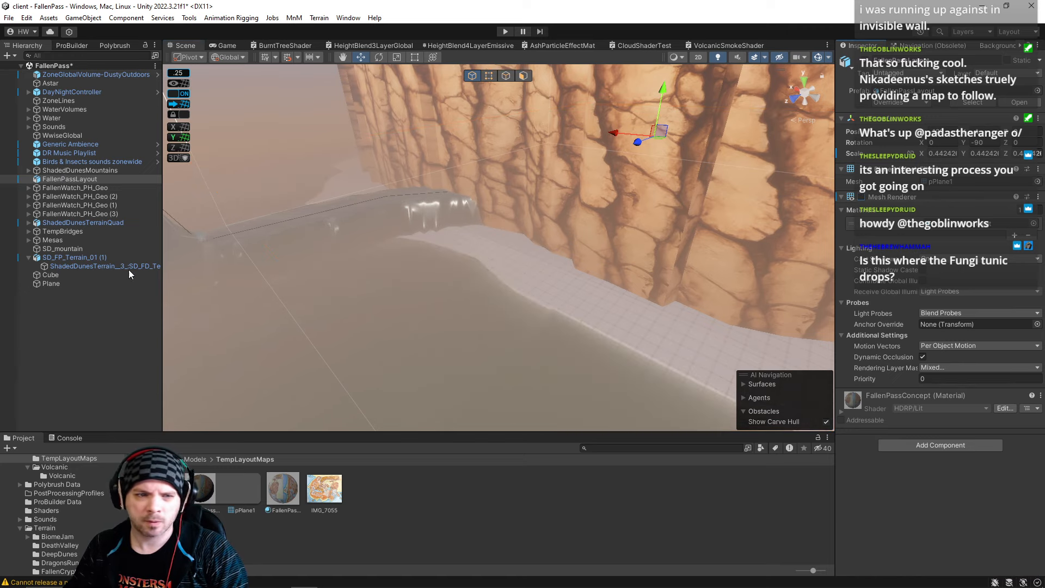
{"action": "left_click", "coordinate": [4, 180]}
{"action": "right_click_drag", "start_coordinate": [348, 239], "coordinate": [616, 266]}
{"action": "right_click_drag", "start_coordinate": [582, 270], "coordinate": [288, 246]}
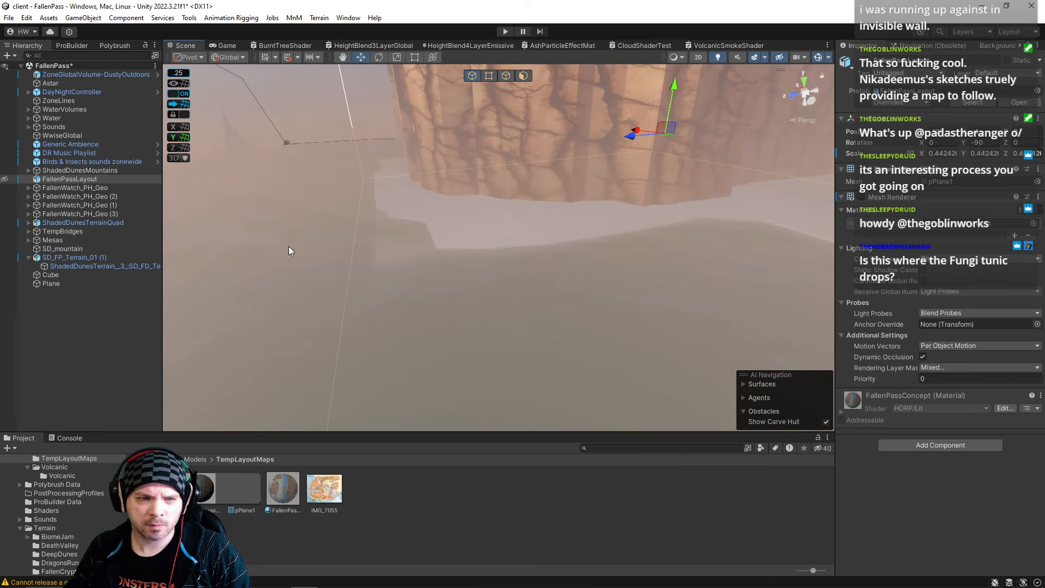
Lower vertices around the Plane's submerged shoreline corner along Y and flatten the three border vertices by scaling along Y.
{"action": "left_click", "coordinate": [437, 240]}
{"action": "right_click_drag", "start_coordinate": [437, 239], "coordinate": [393, 246]}
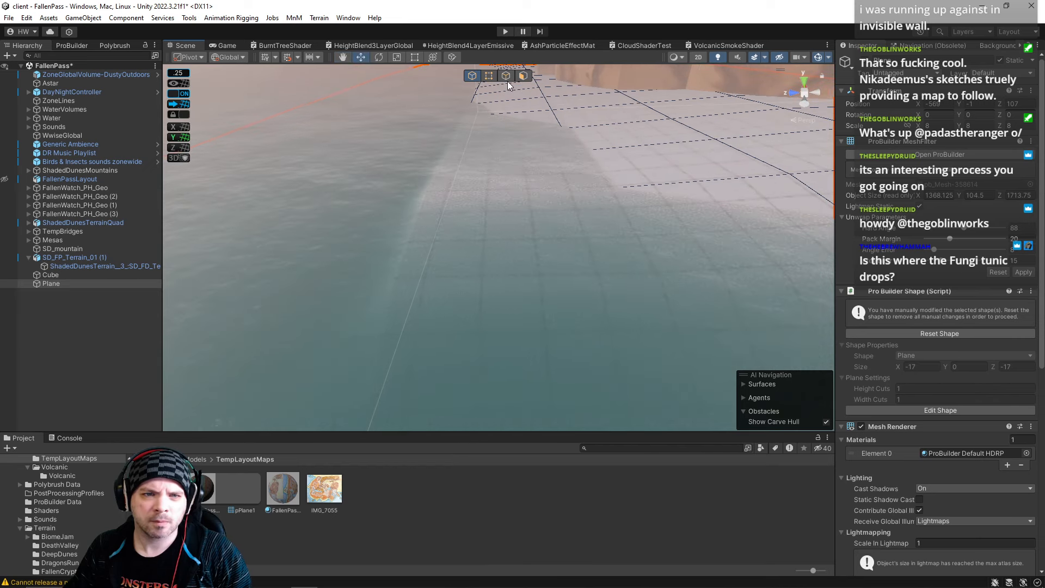
{"action": "left_click", "coordinate": [456, 178]}
{"action": "right_click_drag", "start_coordinate": [456, 178], "coordinate": [470, 219]}
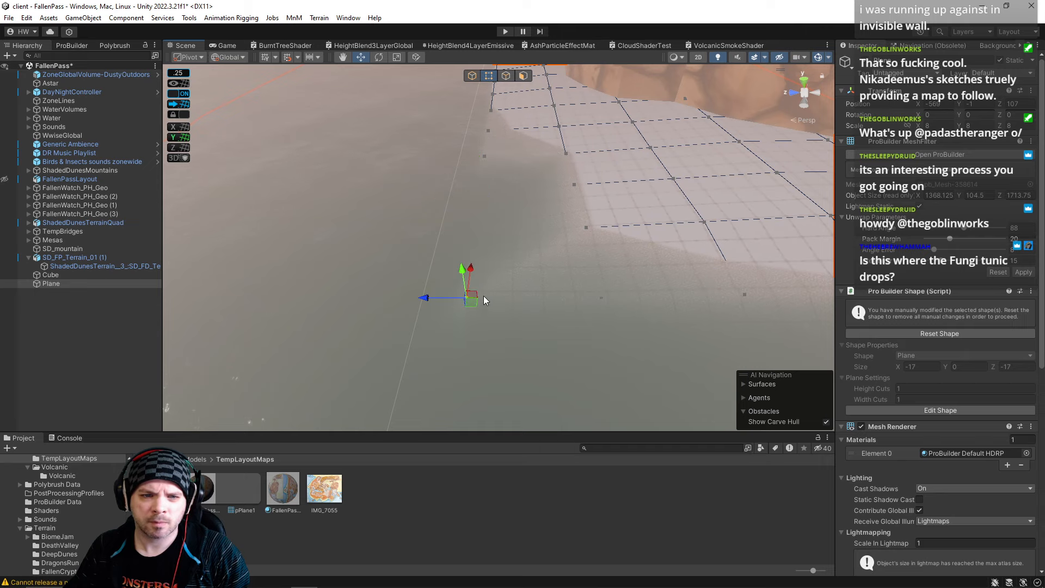
{"action": "left_click_drag", "start_coordinate": [462, 271], "coordinate": [596, 284]}
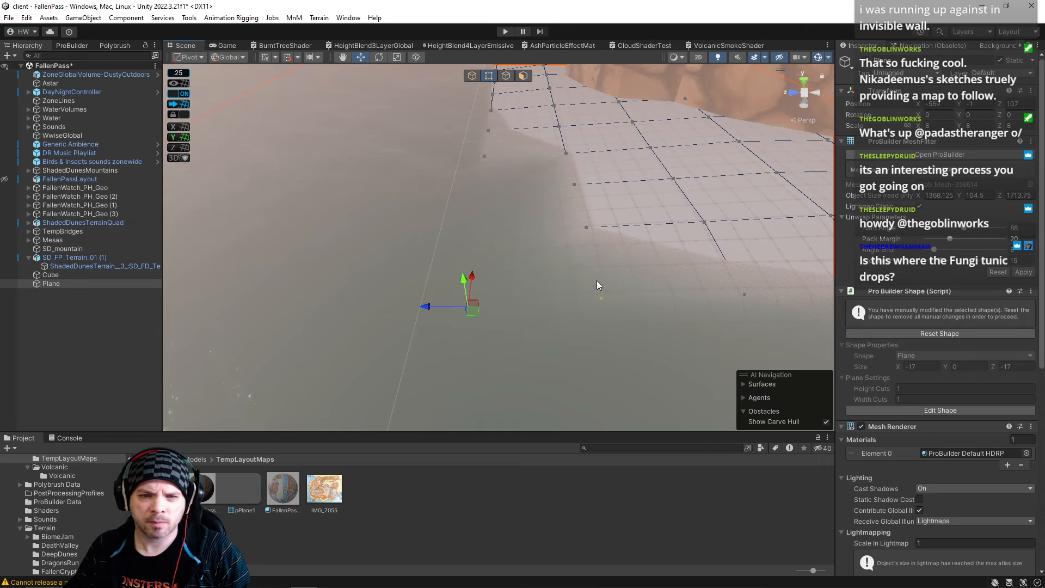
{"action": "right_click_drag", "start_coordinate": [663, 299], "coordinate": [516, 192]}
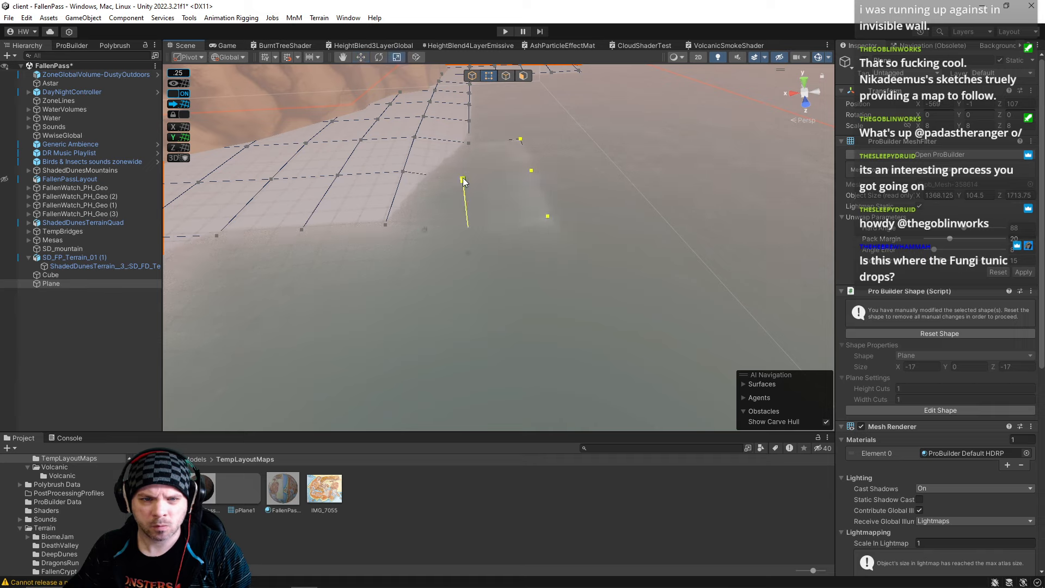
{"action": "right_click_drag", "start_coordinate": [464, 228], "coordinate": [375, 244]}
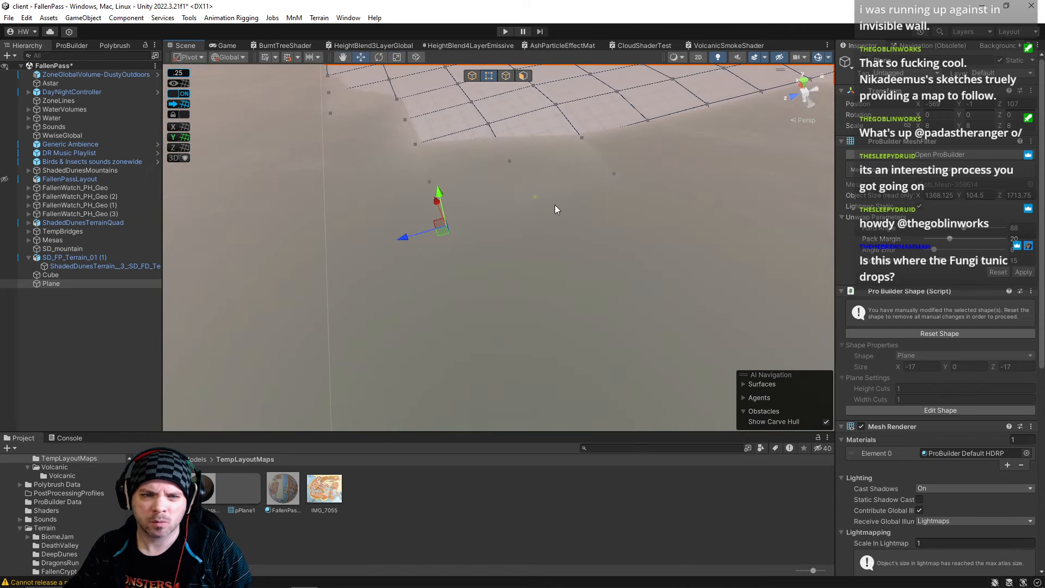
Select the column of three faces on the submerged part of the plane and raise them along Y.
{"action": "mouse_move", "coordinate": [615, 181]}
{"action": "right_mouse_down"}
{"action": "mouse_move", "coordinate": [664, 196]}
{"action": "mouse_move", "coordinate": [655, 122]}
{"action": "mouse_move", "coordinate": [618, 197]}
{"action": "right_mouse_up"}
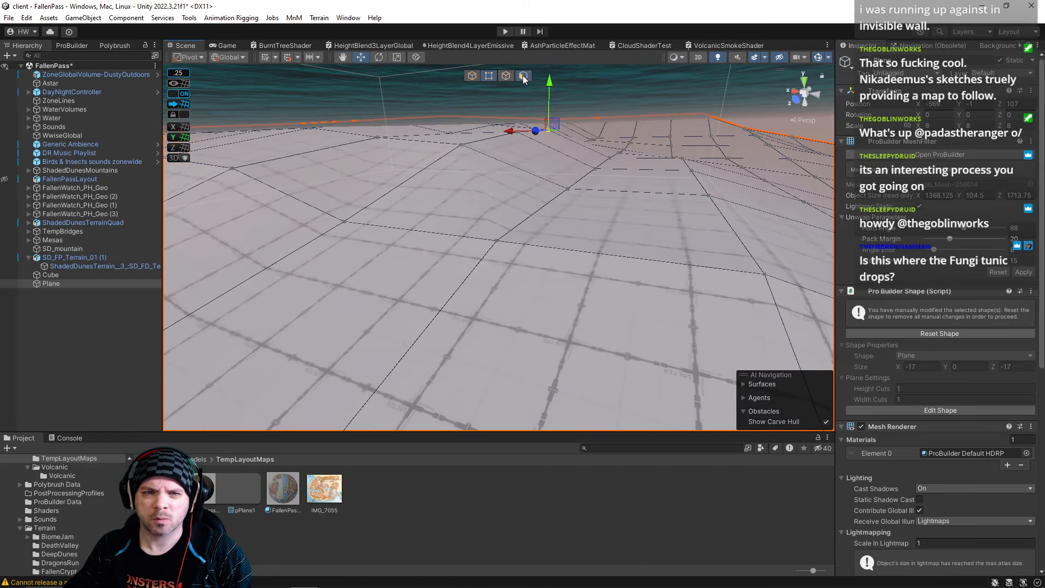
{"action": "left_click", "coordinate": [649, 166]}
{"action": "left_click", "coordinate": [644, 180], "text": "shift"}
{"action": "left_click", "coordinate": [630, 199], "text": "shift"}
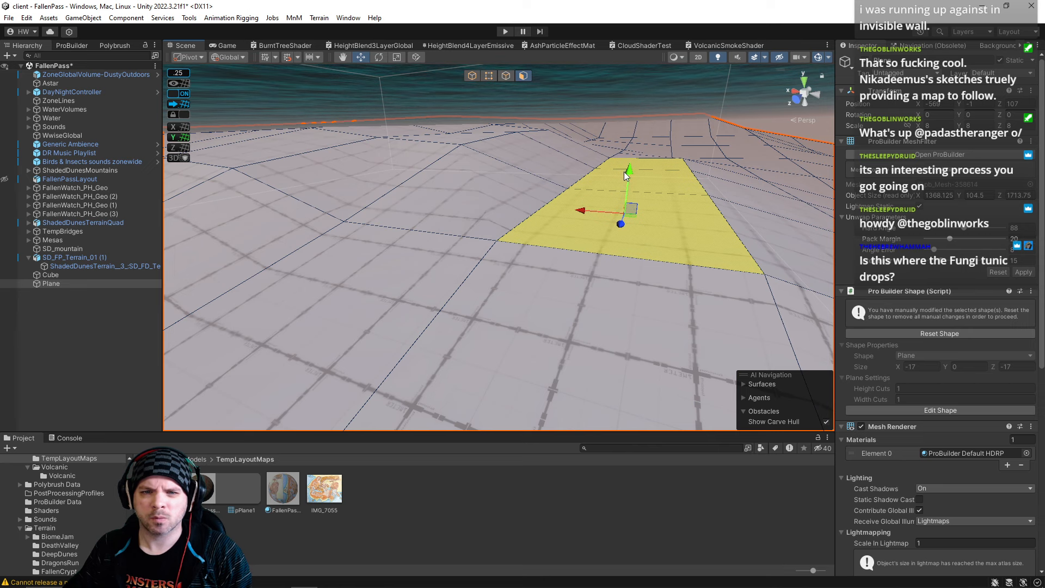
{"action": "left_click_drag", "start_coordinate": [624, 172], "coordinate": [634, 135]}
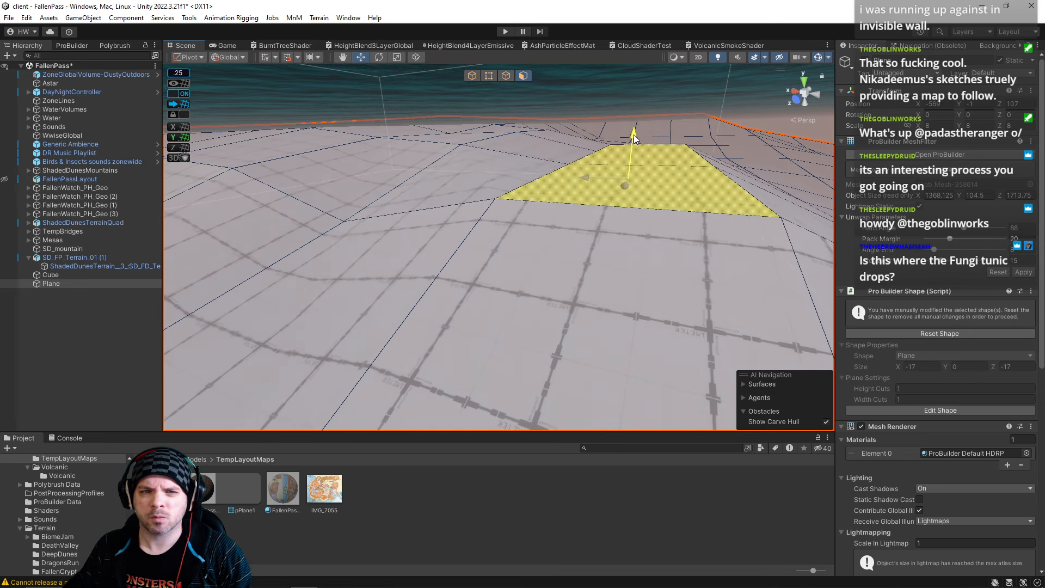
Raise individual vertices along Y on the submerged slope in front of the raised faces of the plane.
{"action": "left_click", "coordinate": [489, 77]}
{"action": "left_click_drag", "start_coordinate": [334, 185], "coordinate": [541, 228]}
{"action": "left_click", "coordinate": [520, 250]}
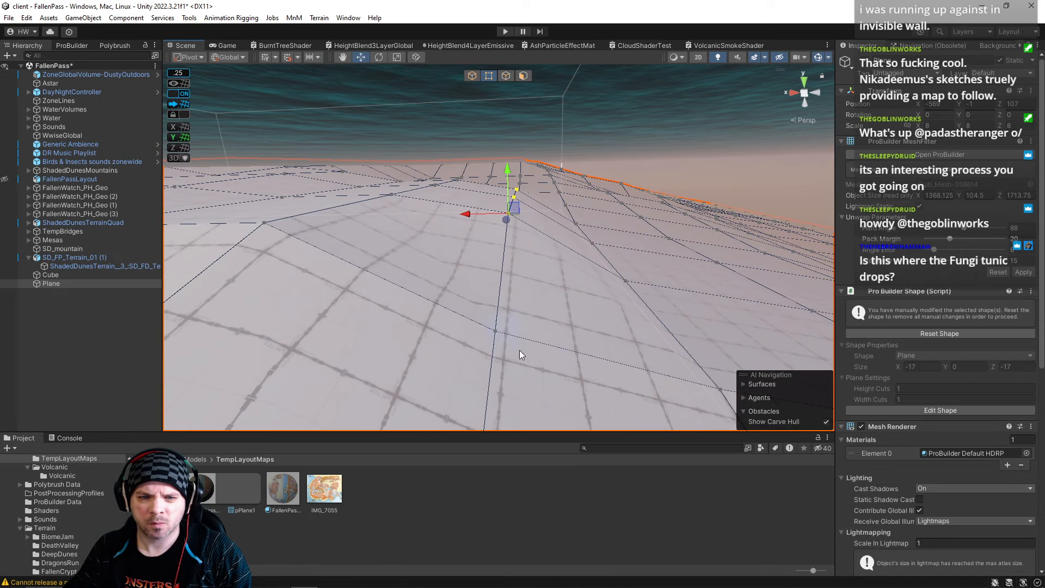
{"action": "left_click_drag", "start_coordinate": [495, 305], "coordinate": [492, 244]}
{"action": "left_click_drag", "start_coordinate": [592, 261], "coordinate": [522, 185], "text": "alt"}
{"action": "left_click", "coordinate": [531, 276]}
{"action": "right_click_drag", "start_coordinate": [604, 192], "coordinate": [380, 197]}
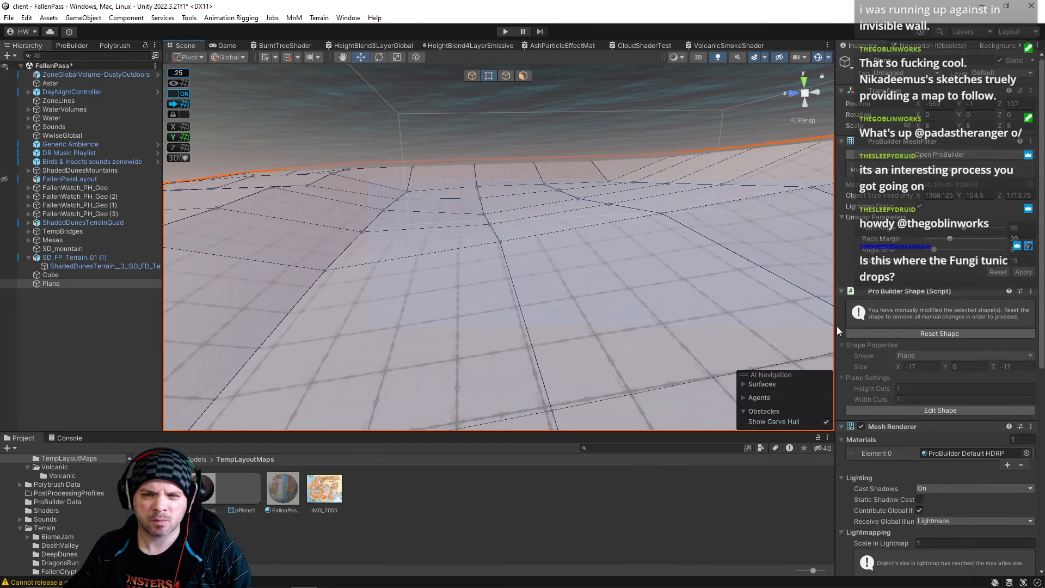
Select the block of vertices on the submerged shelf, flatten it by scaling along Y, and raise it along Y.
{"action": "left_click_drag", "start_coordinate": [837, 327], "coordinate": [839, 326]}
{"action": "right_click_drag", "start_coordinate": [641, 286], "coordinate": [504, 278]}
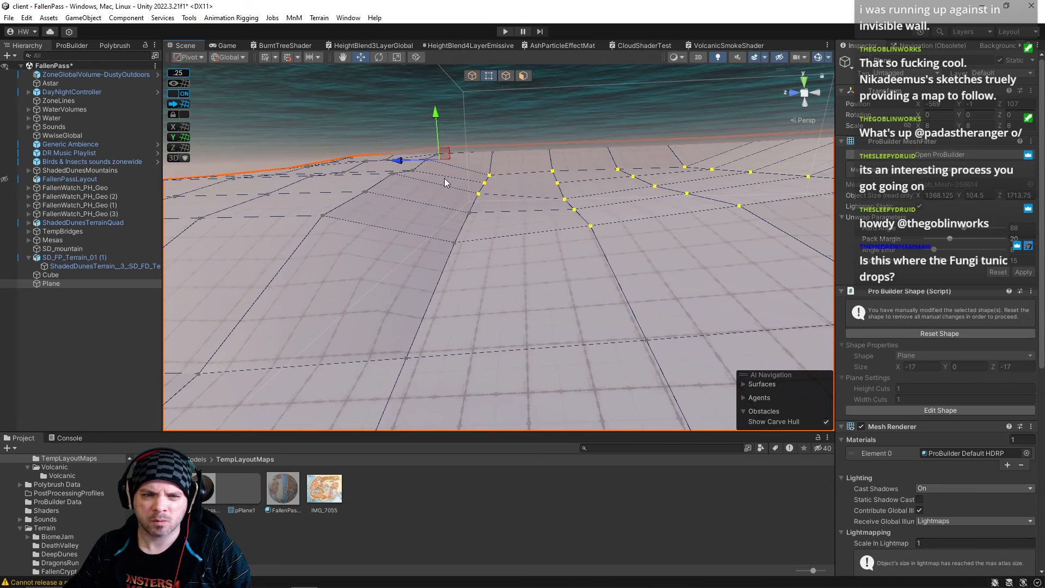
{"action": "right_click_drag", "start_coordinate": [670, 256], "coordinate": [714, 240]}
{"action": "key", "text": "r"}
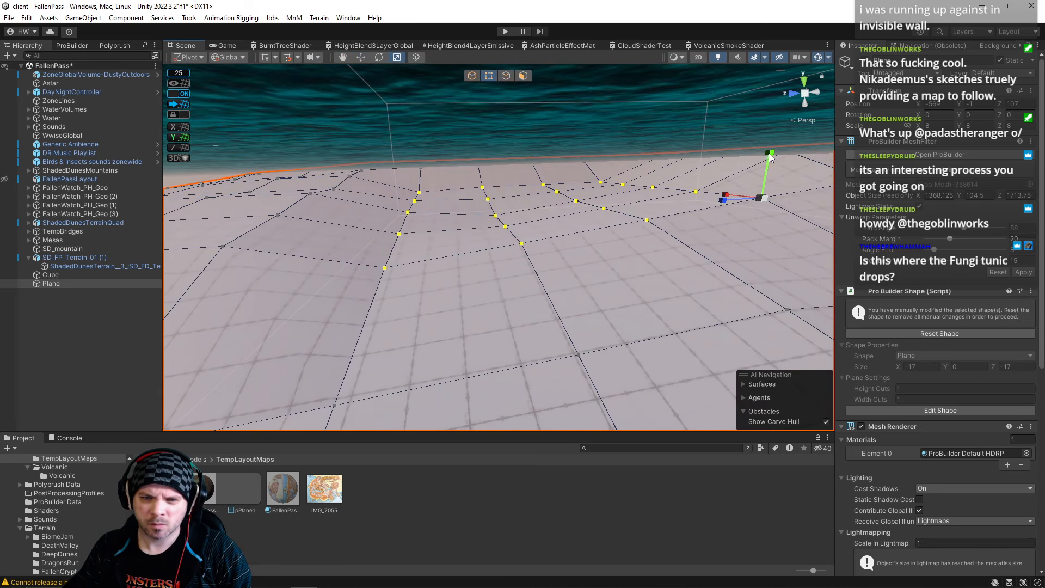
{"action": "left_click_drag", "start_coordinate": [770, 154], "coordinate": [763, 186]}
{"action": "key", "text": "w"}
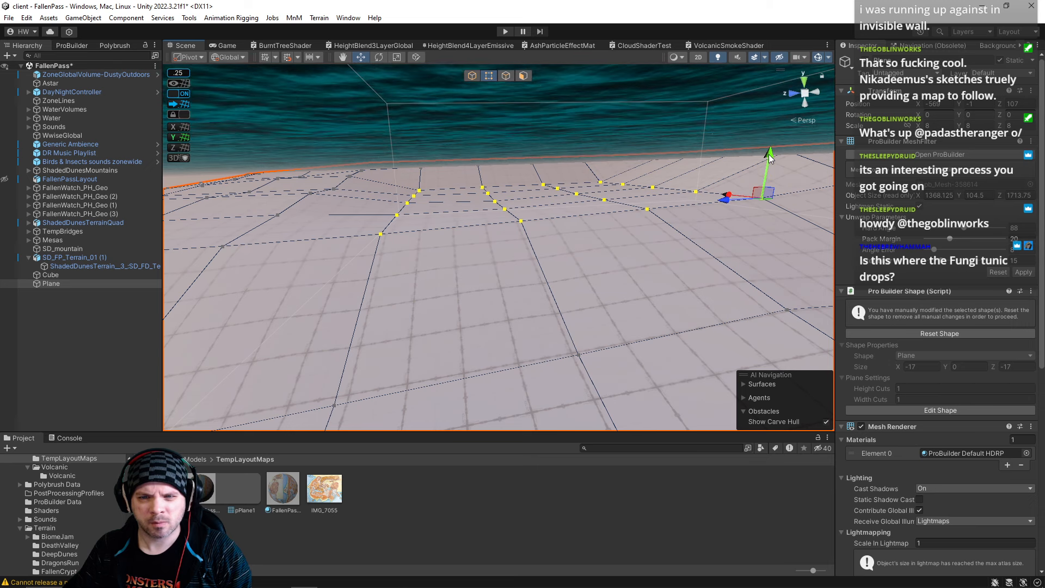
{"action": "left_click", "coordinate": [597, 185]}
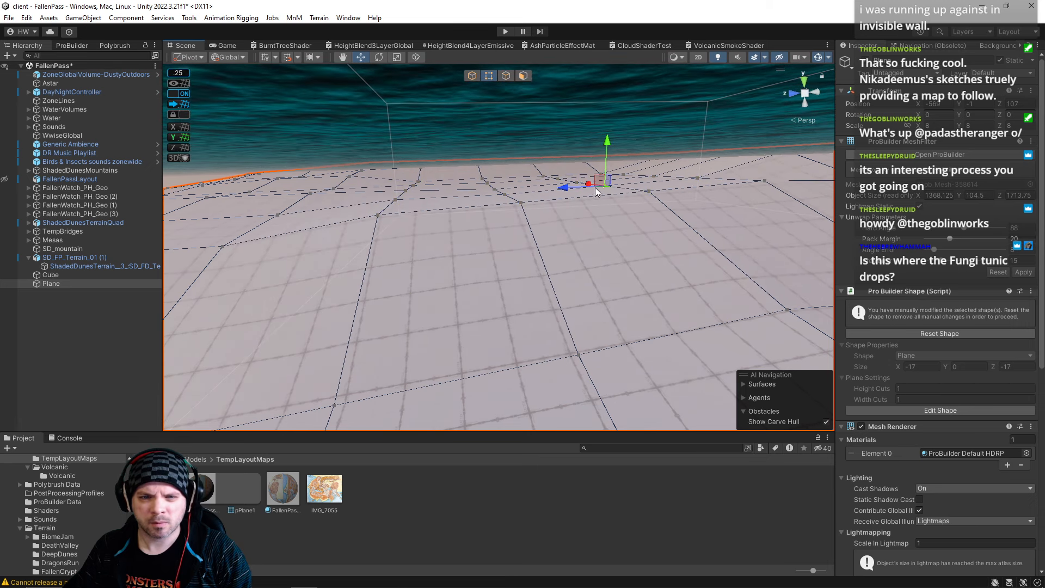
Select two separate edges along the near border of the flattened vertex block and lower them along Y.
{"action": "left_click", "coordinate": [505, 75]}
{"action": "left_click", "coordinate": [689, 192]}
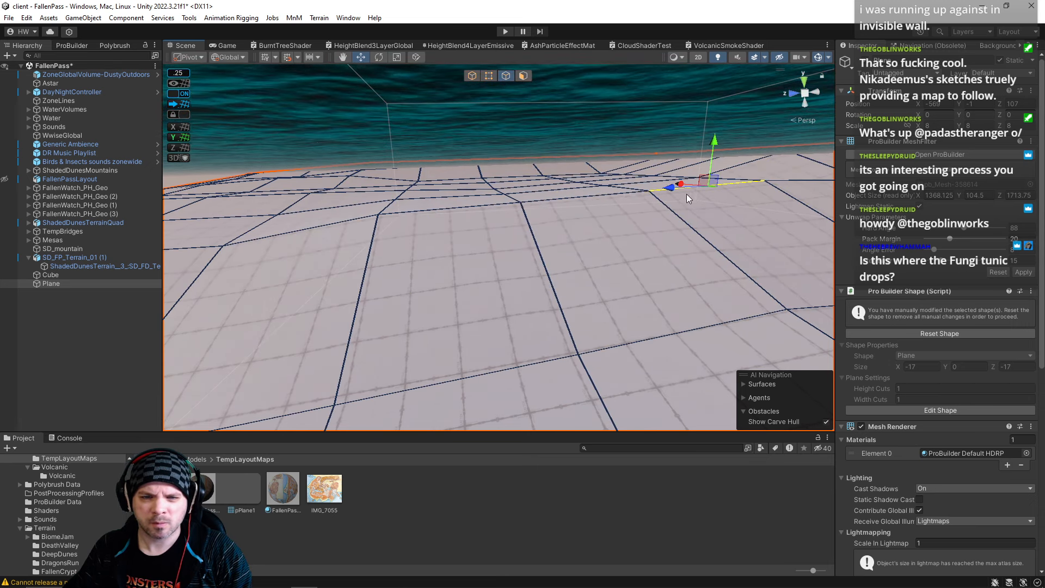
{"action": "left_click", "coordinate": [467, 214], "text": "shift"}
{"action": "left_click_drag", "start_coordinate": [446, 176], "coordinate": [448, 185]}
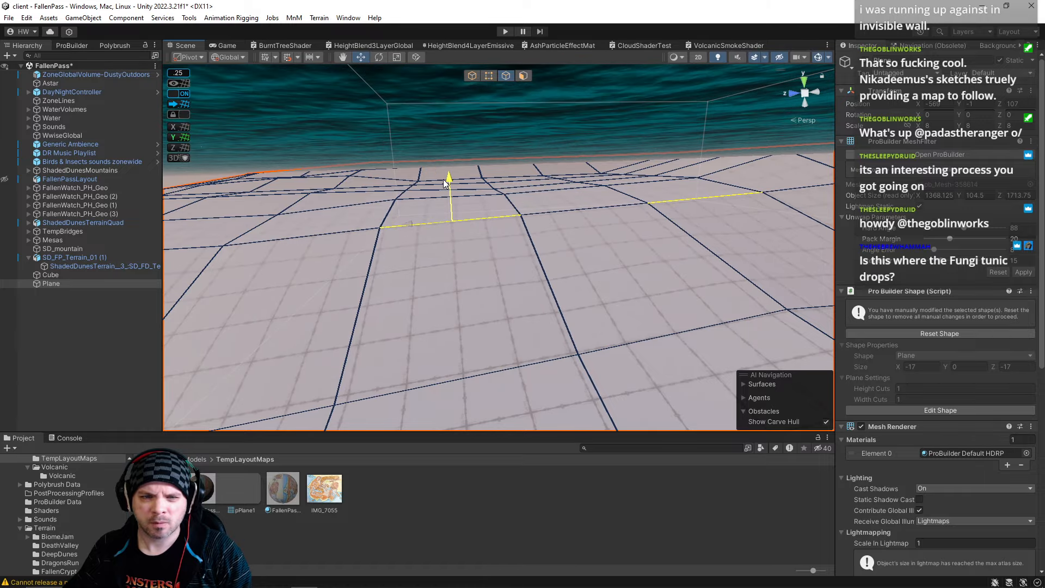
Raise the two neighbouring vertices at the near corner of the submerged slope along Y.
{"action": "right_click_drag", "start_coordinate": [555, 218], "coordinate": [790, 204]}
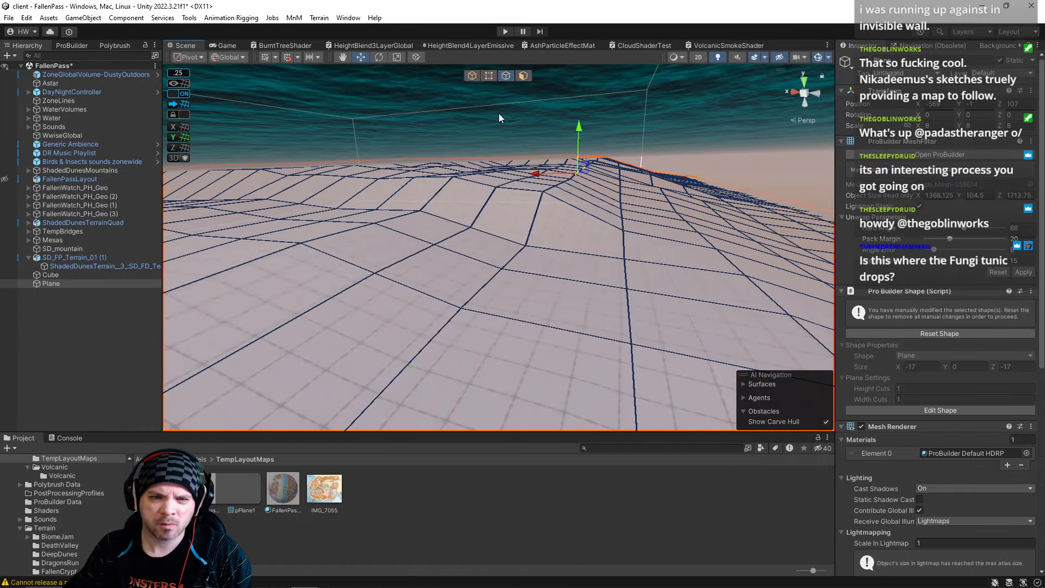
{"action": "left_click", "coordinate": [492, 76]}
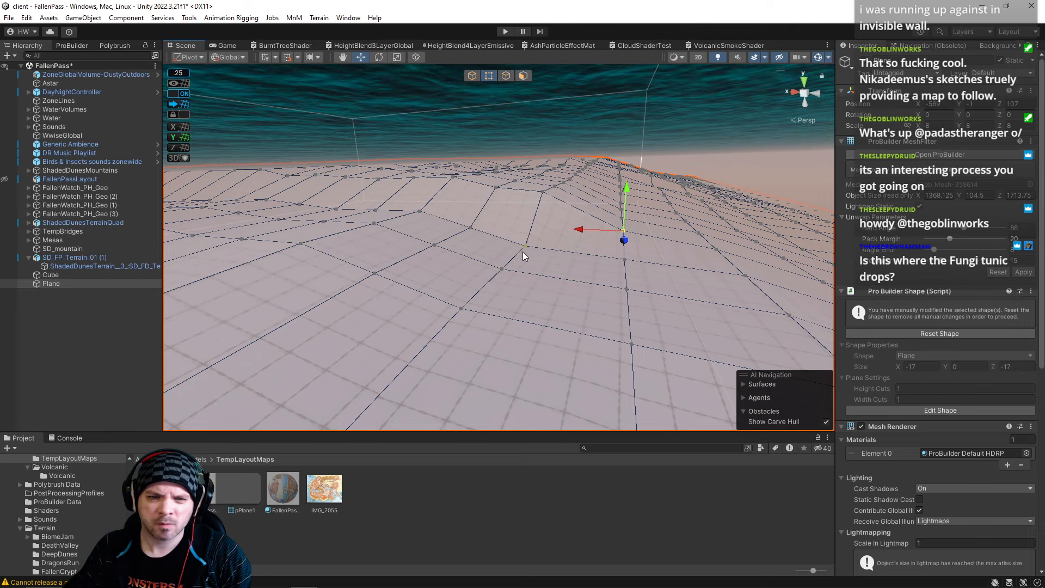
{"action": "left_click_drag", "start_coordinate": [525, 201], "coordinate": [527, 191]}
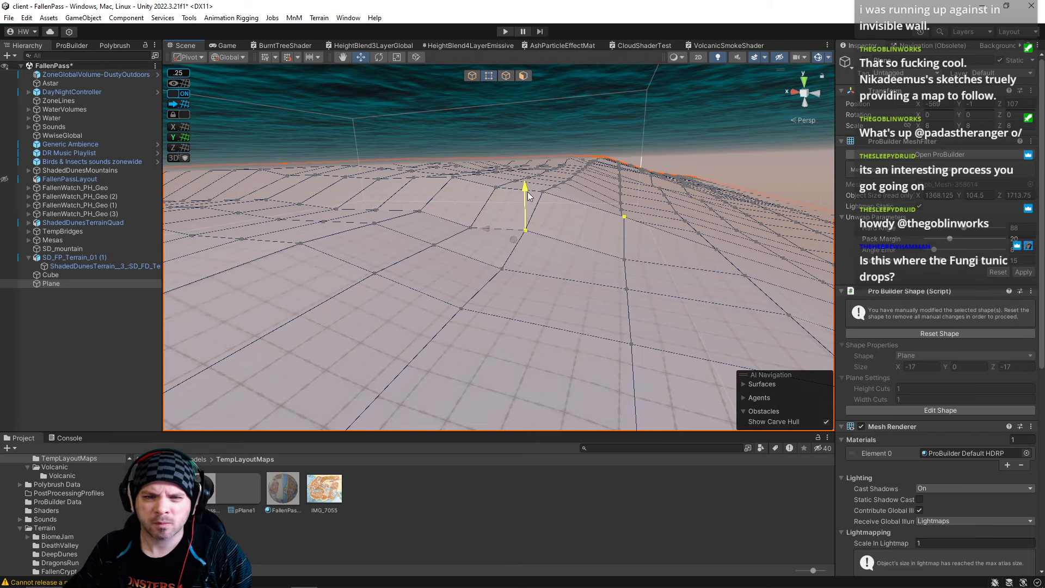
{"action": "left_click", "coordinate": [626, 259]}
{"action": "right_click_drag", "start_coordinate": [694, 244], "coordinate": [569, 243]}
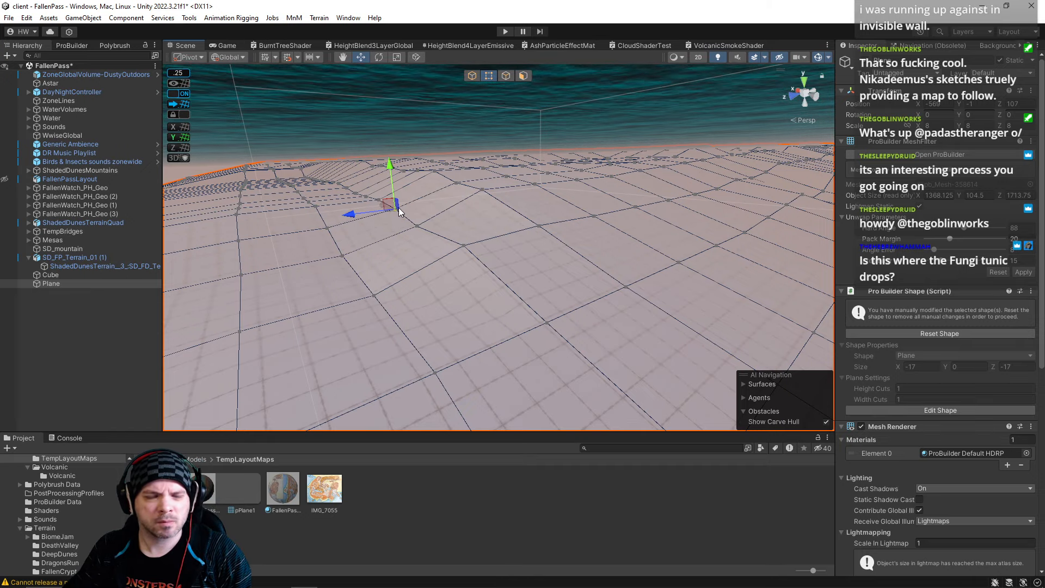
Select the single edge at the far corner of the submerged shelf and lower it along Y.
{"action": "right_click_drag", "start_coordinate": [401, 212], "coordinate": [481, 205]}
{"action": "key", "text": "w"}
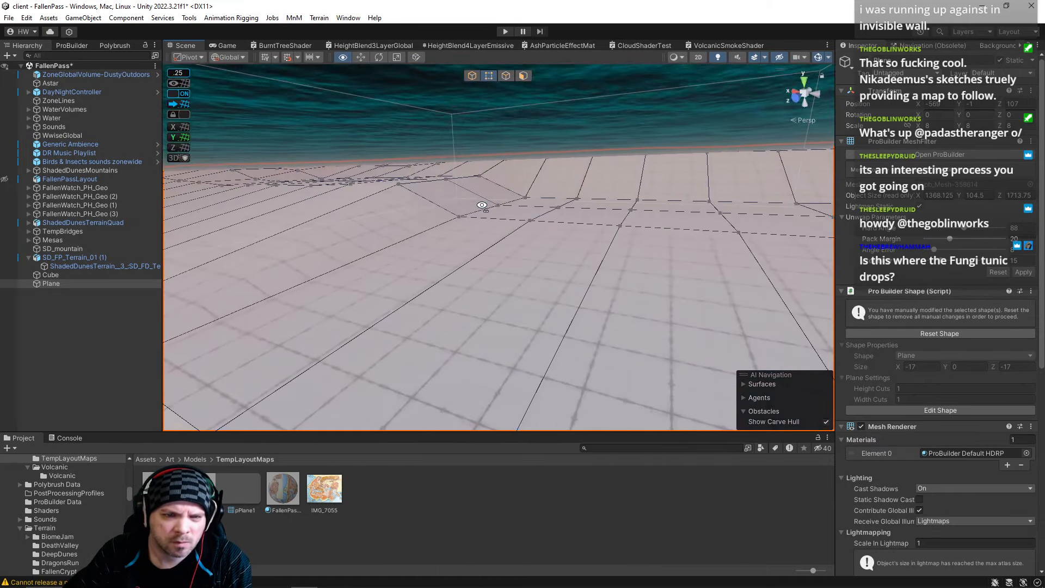
{"action": "left_click", "coordinate": [507, 76]}
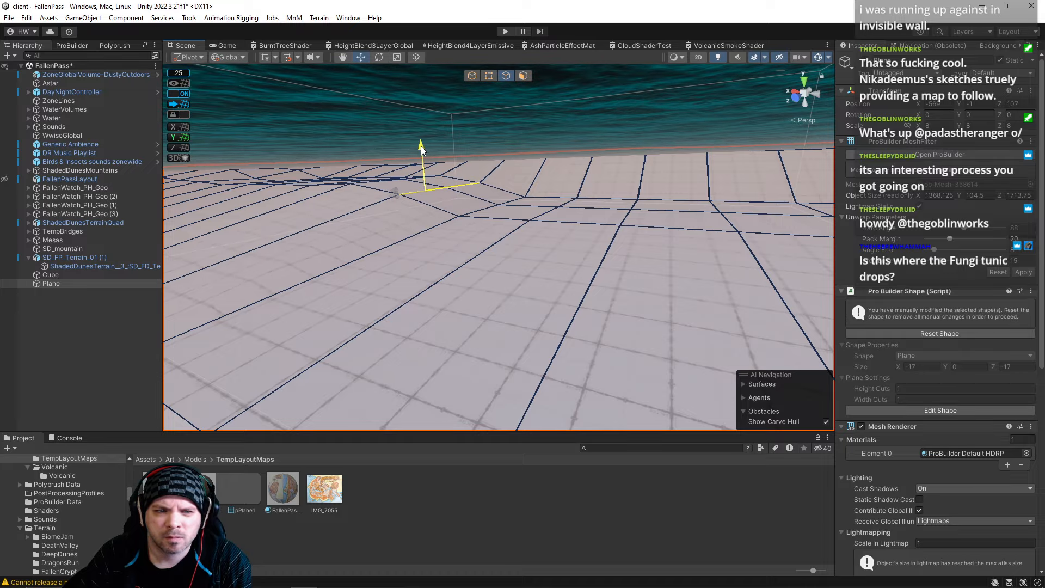
Adjust the height of individual edges and vertices along the raised part of the plane to shape the ground.
{"action": "right_click_drag", "start_coordinate": [420, 146], "coordinate": [414, 210]}
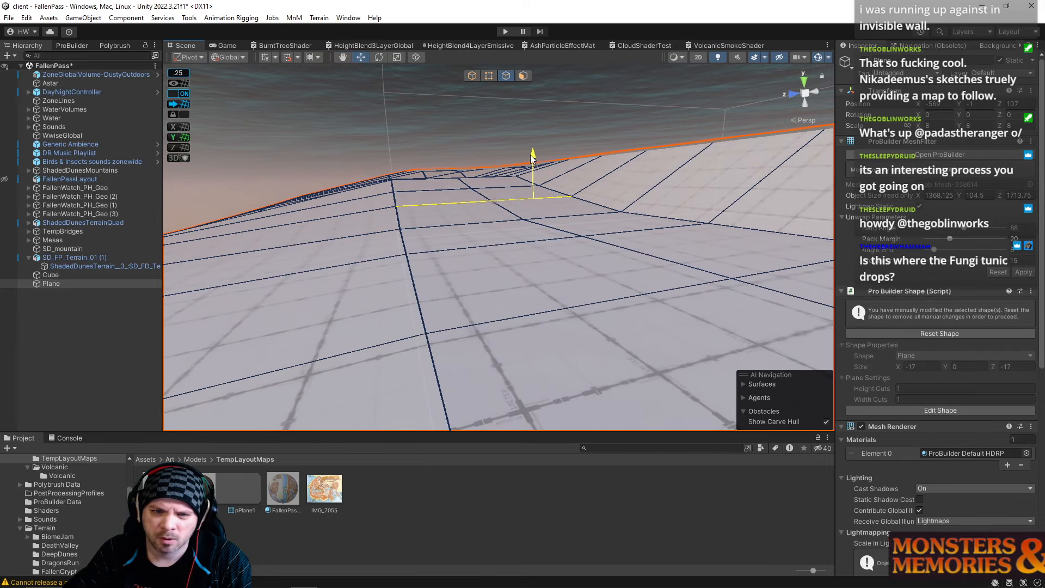
{"action": "mouse_move", "coordinate": [465, 183]}
{"action": "right_mouse_down"}
{"action": "mouse_move", "coordinate": [443, 184]}
{"action": "mouse_move", "coordinate": [484, 177]}
{"action": "right_mouse_up"}
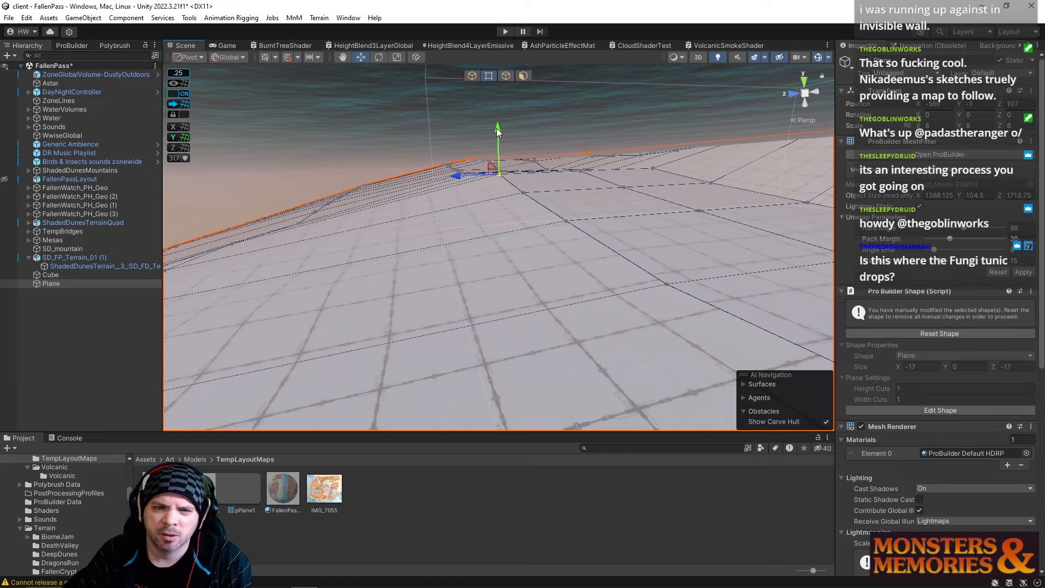
{"action": "right_click_drag", "start_coordinate": [495, 134], "coordinate": [497, 240]}
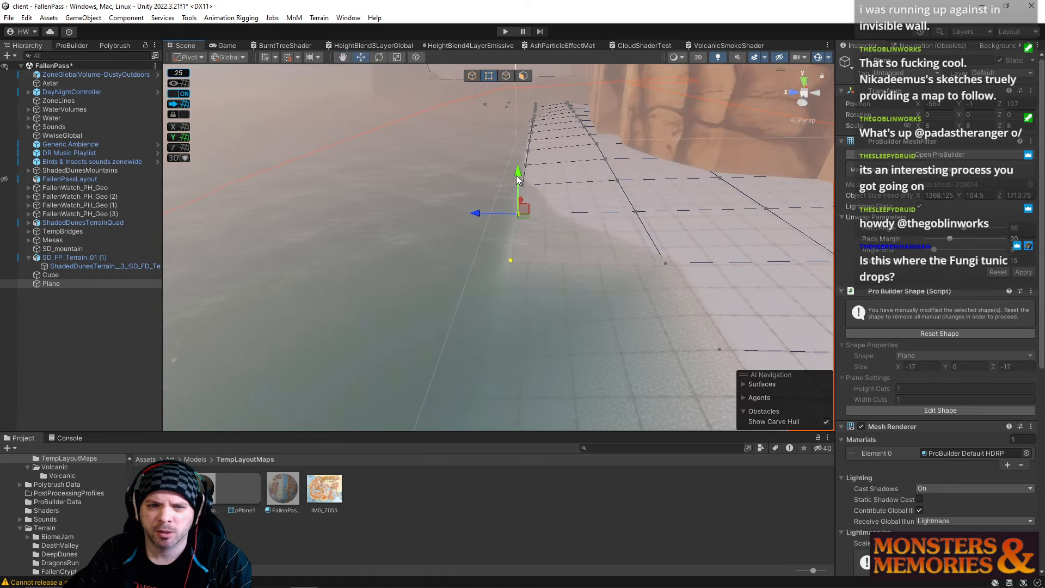
{"action": "right_click_drag", "start_coordinate": [518, 181], "coordinate": [558, 159]}
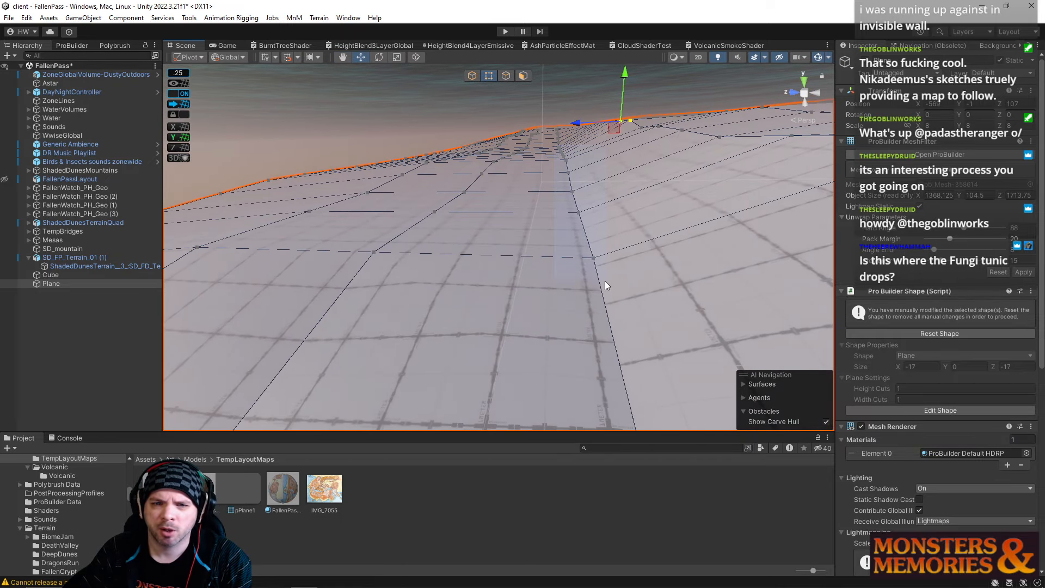
Select the line of vertices running up the plane's slope and adjust their height along Y.
{"action": "left_click_drag", "start_coordinate": [605, 281], "coordinate": [606, 283]}
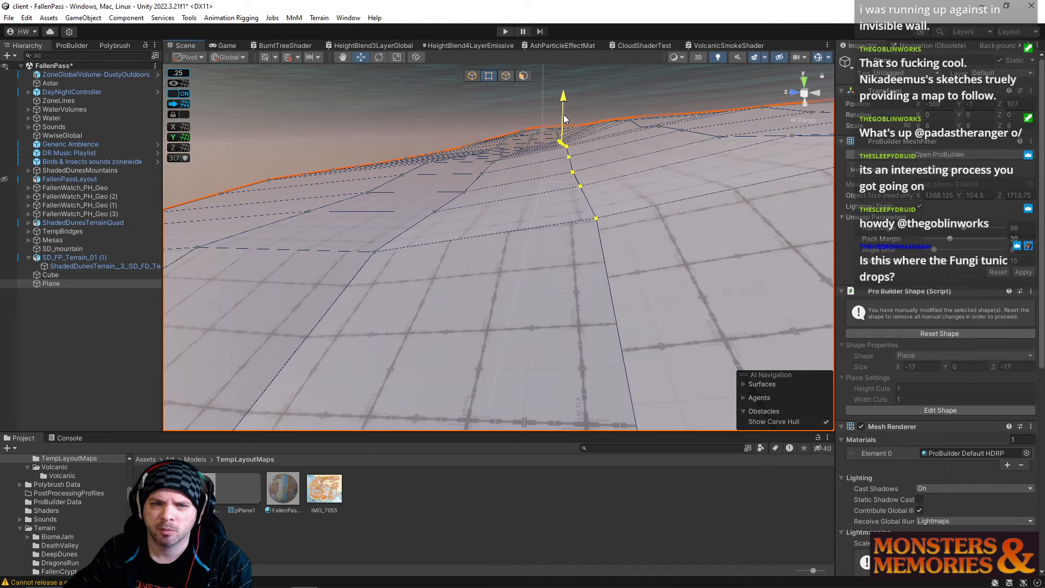
{"action": "right_click_drag", "start_coordinate": [563, 114], "coordinate": [567, 216]}
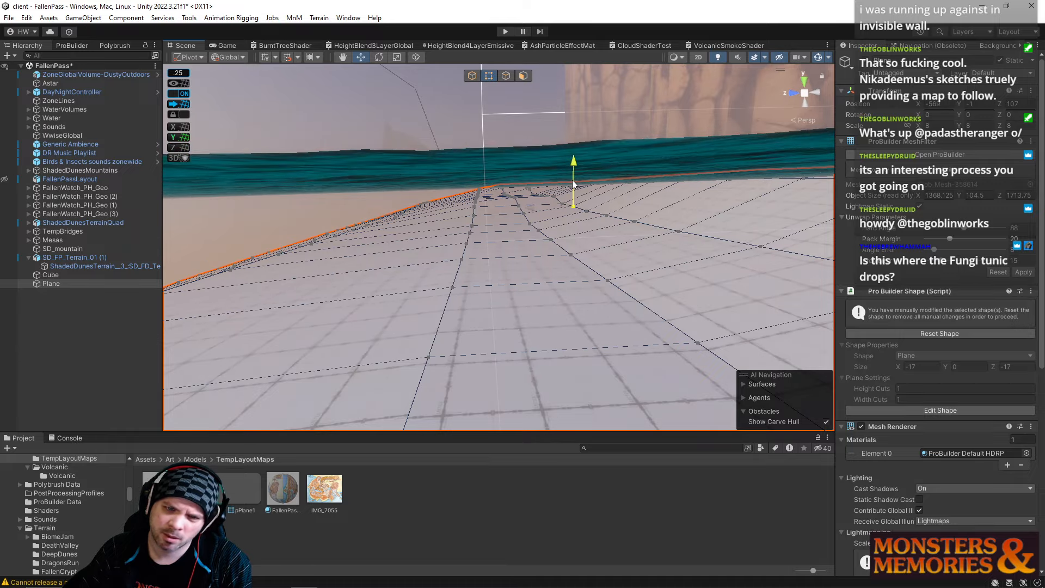
{"action": "right_click_drag", "start_coordinate": [573, 179], "coordinate": [546, 246]}
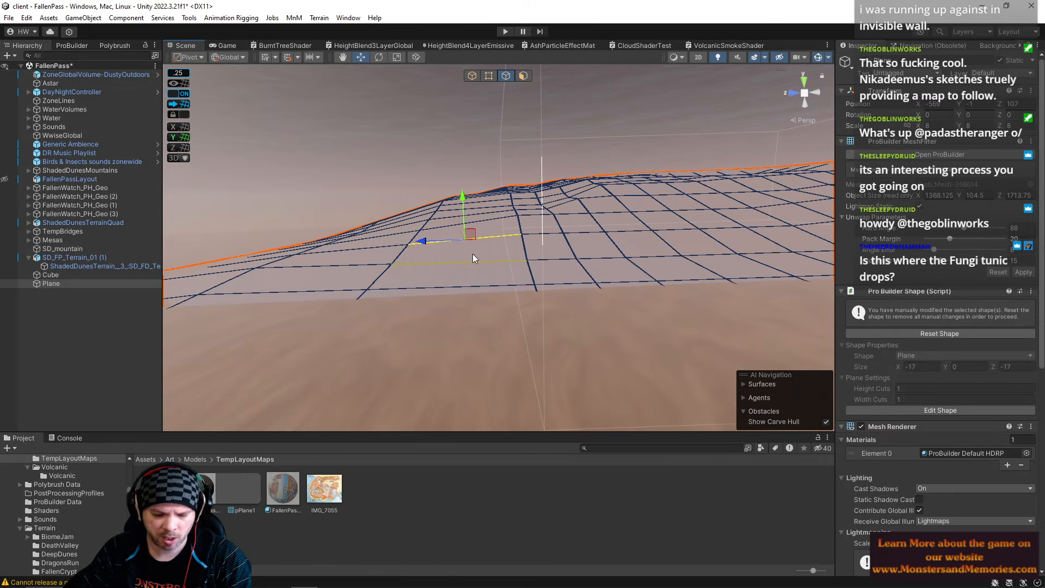
Insert edge loops through the selected edges near the end of the plane.
{"action": "key", "text": "alt+u"}
{"action": "right_click_drag", "start_coordinate": [478, 253], "coordinate": [461, 128]}
{"action": "key", "text": "alt+u"}
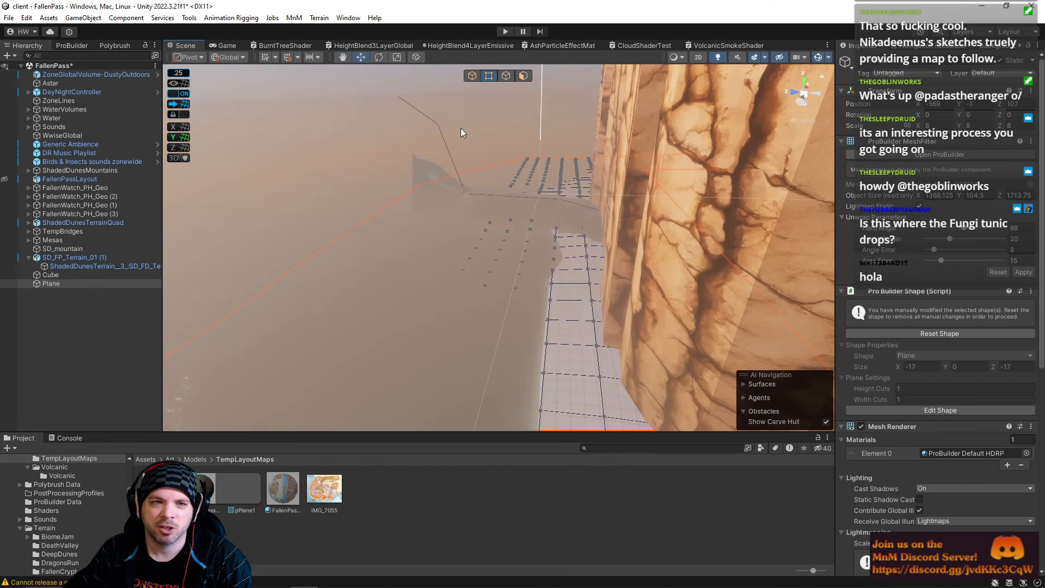
Reveal the Watefall object's children in the hierarchy and select all three of its spline points.
{"action": "left_click", "coordinate": [434, 124]}
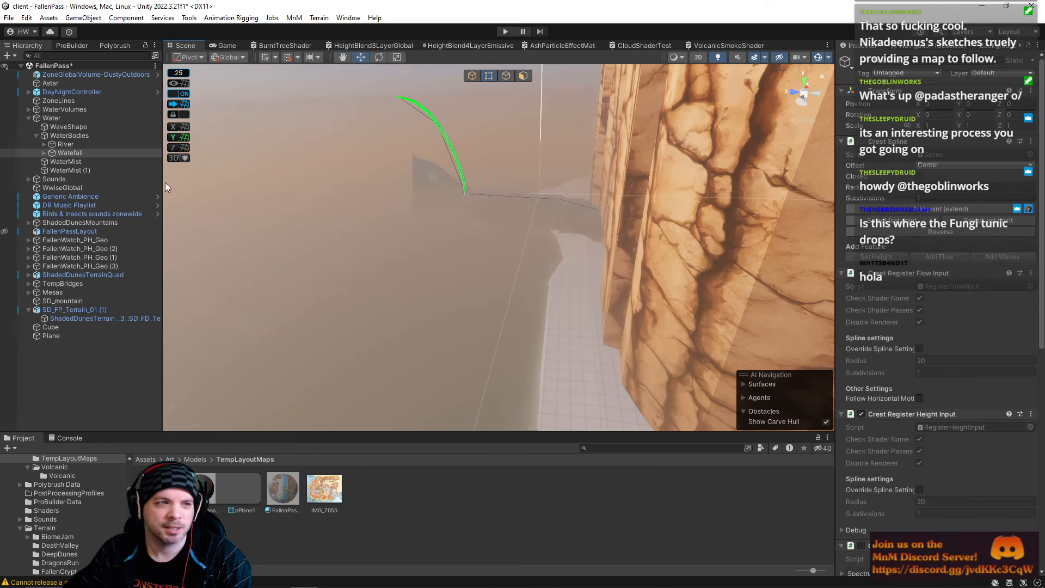
{"action": "left_click", "coordinate": [43, 152]}
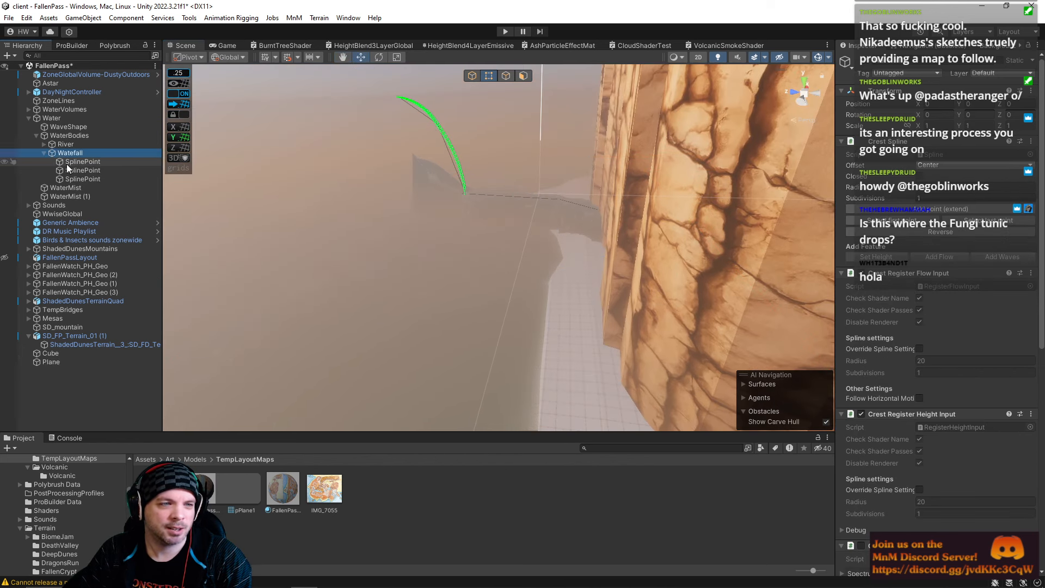
{"action": "left_click", "coordinate": [67, 163]}
{"action": "key", "text": "d"}
{"action": "right_click_drag", "start_coordinate": [446, 144], "coordinate": [427, 128]}
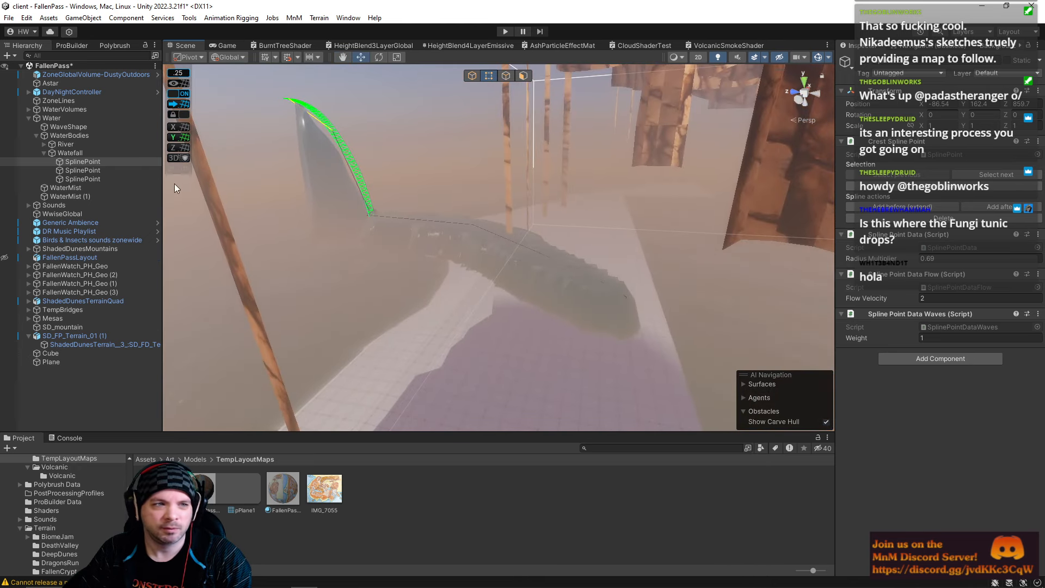
{"action": "left_click", "coordinate": [82, 179], "text": "shift"}
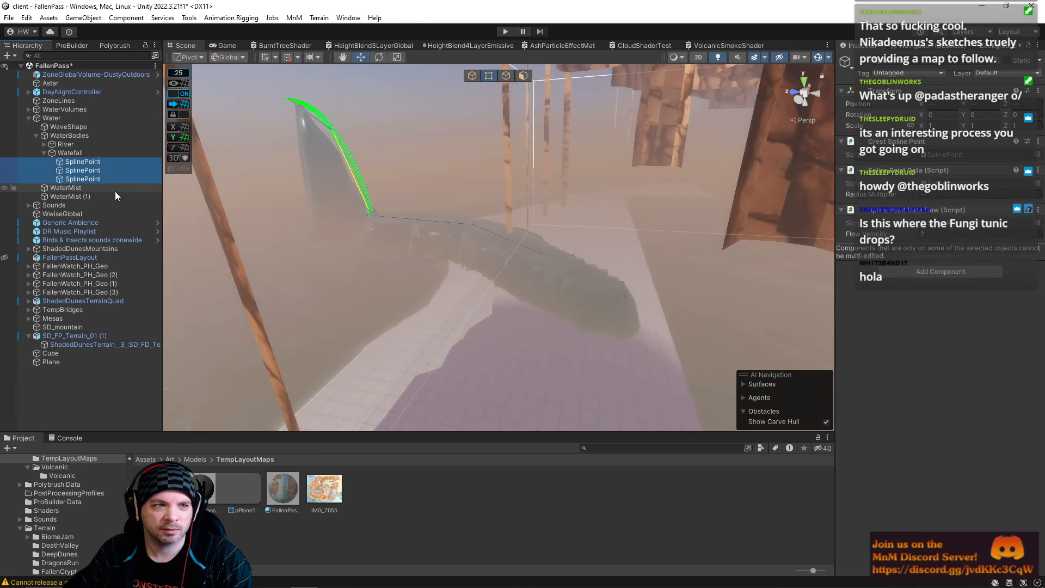
Expand the River object and select all seven of its spline points.
{"action": "left_click", "coordinate": [44, 144]}
{"action": "left_click", "coordinate": [81, 187]}
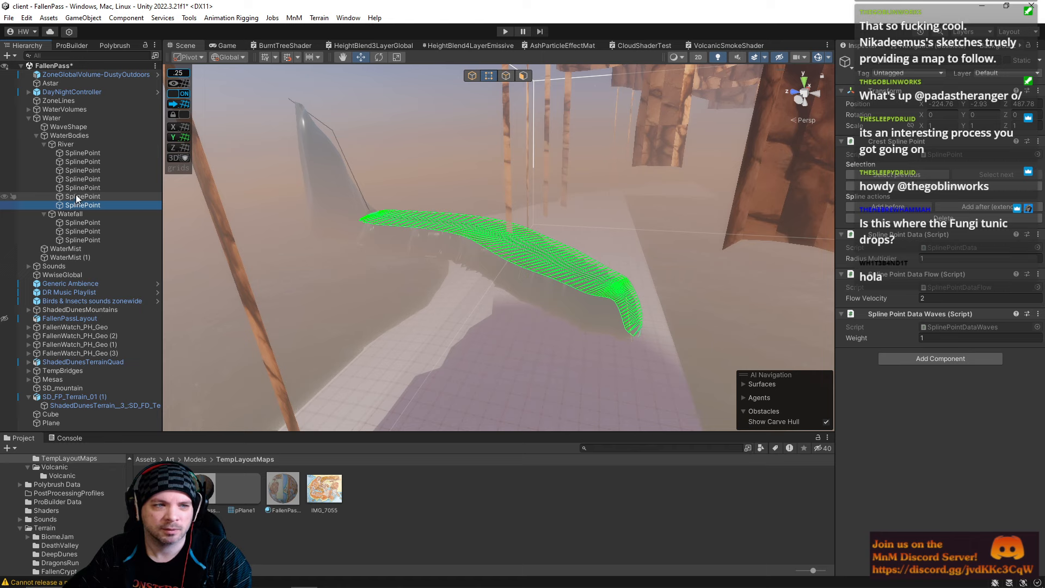
{"action": "left_click", "coordinate": [79, 154]}
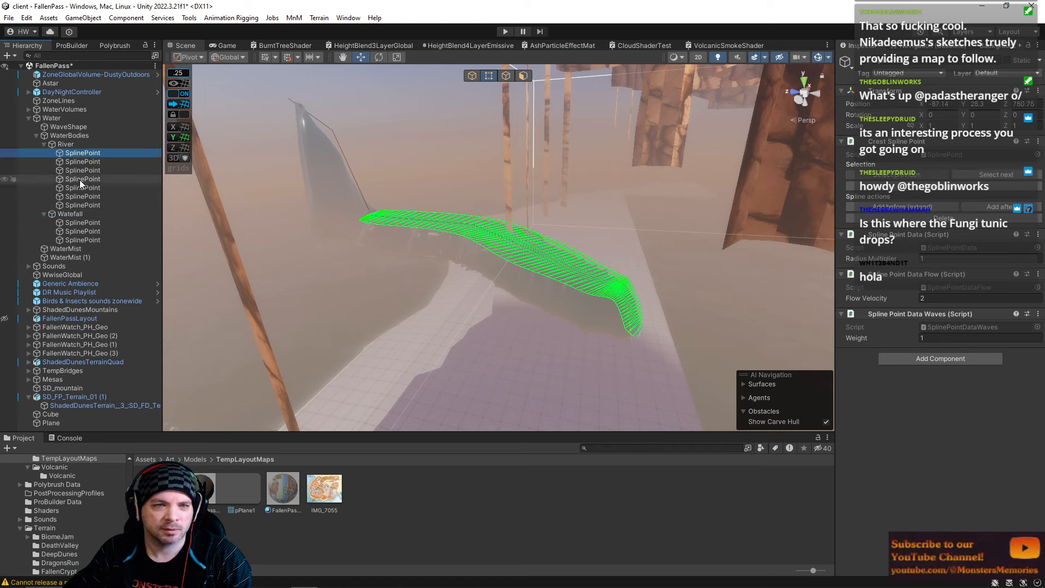
{"action": "left_click", "coordinate": [74, 204]}
{"action": "left_click", "coordinate": [74, 204], "text": "shift"}
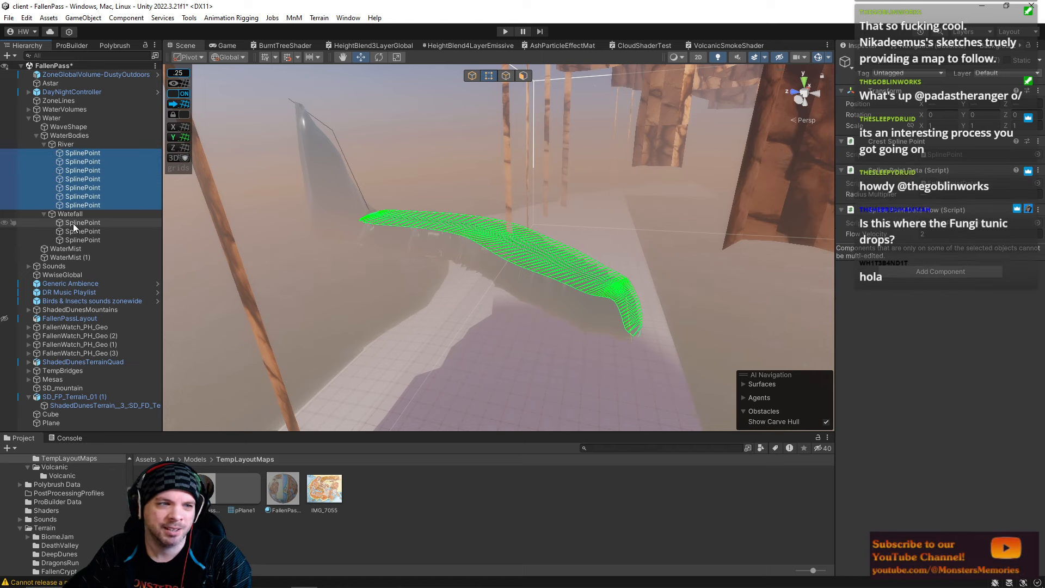
Move the whole WaterBodies group across the canyon to about X -122, Y 23.05, Z -392.75.
{"action": "left_click", "coordinate": [74, 137]}
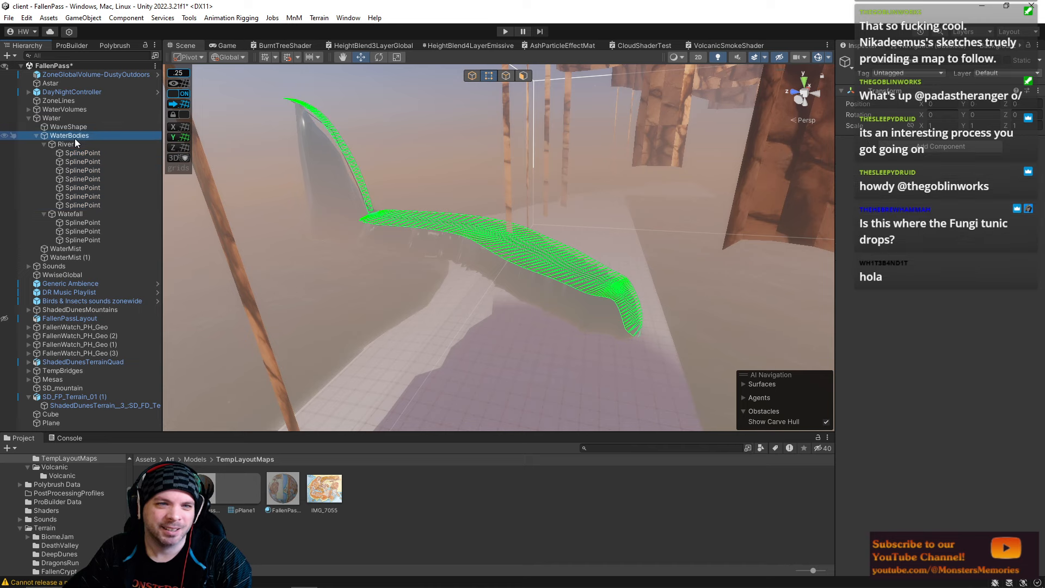
{"action": "right_click_drag", "start_coordinate": [367, 111], "coordinate": [768, 245]}
{"action": "left_click_drag", "start_coordinate": [768, 245], "coordinate": [1008, 237]}
{"action": "right_click_drag", "start_coordinate": [805, 245], "coordinate": [550, 155]}
{"action": "left_click_drag", "start_coordinate": [447, 107], "coordinate": [480, 105]}
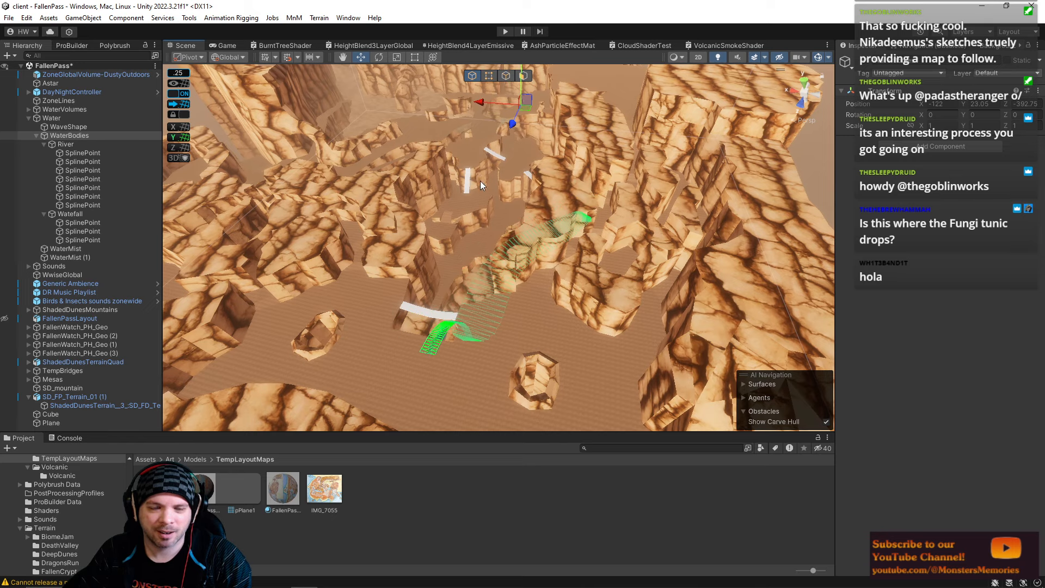
Switch the handle position to Center and move the WaterBodies group to about X -91.25, Y 25.8, Z -412.25.
{"action": "right_click_drag", "start_coordinate": [480, 182], "coordinate": [562, 128]}
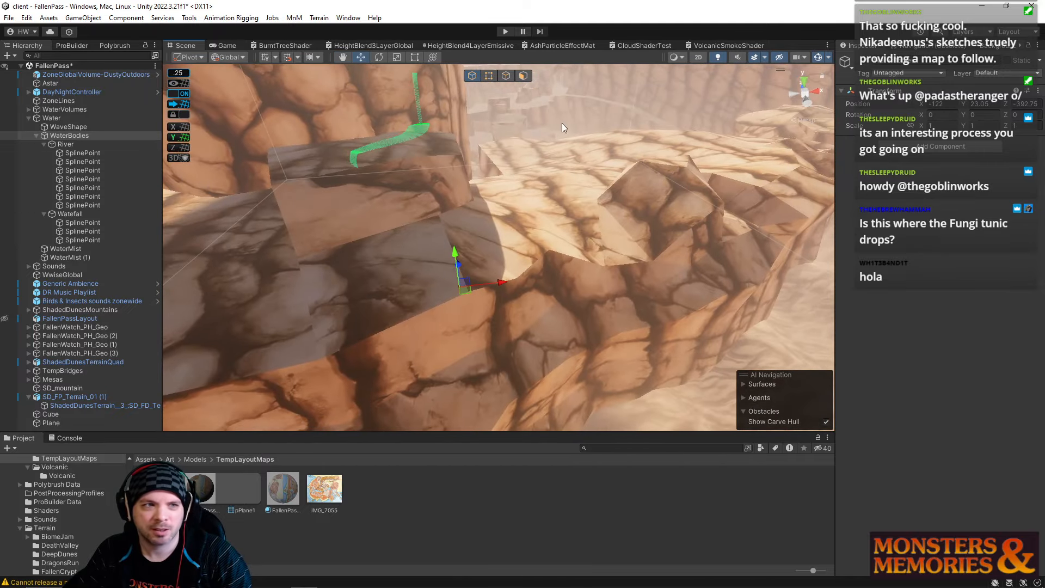
{"action": "left_click", "coordinate": [201, 58]}
{"action": "left_click", "coordinate": [209, 68]}
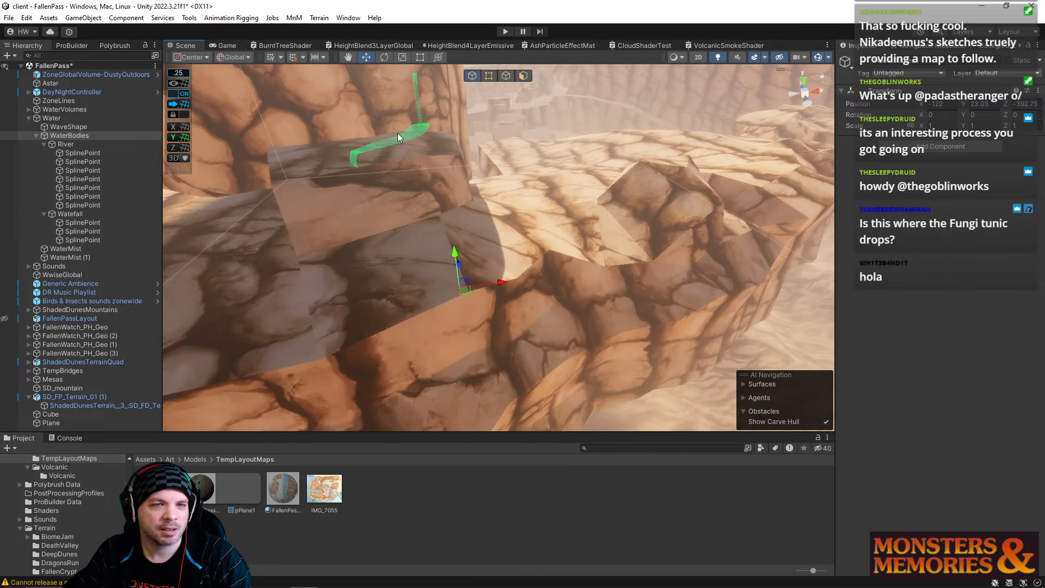
{"action": "right_click_drag", "start_coordinate": [397, 133], "coordinate": [402, 134]}
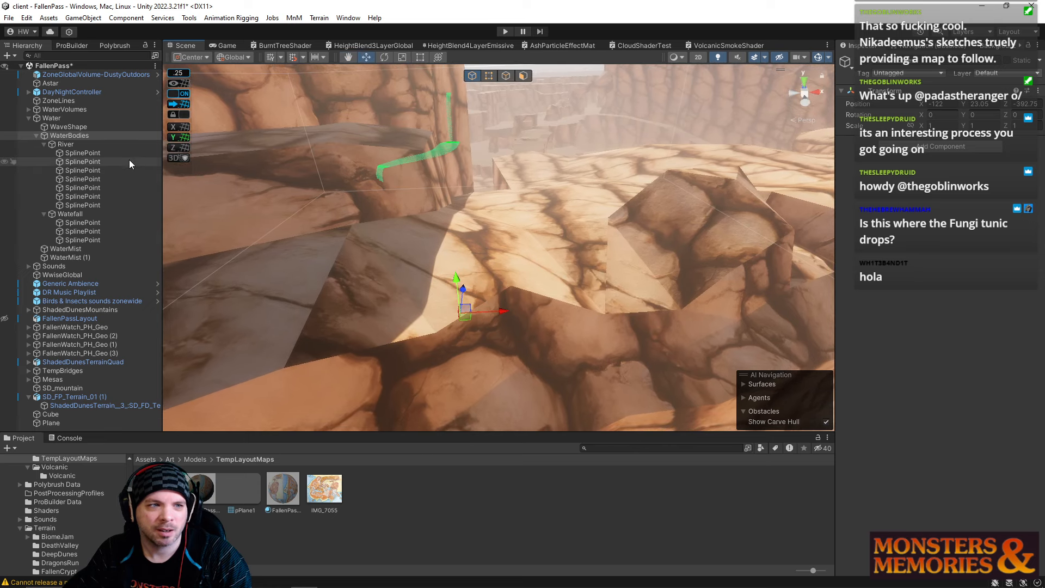
{"action": "left_click", "coordinate": [64, 137]}
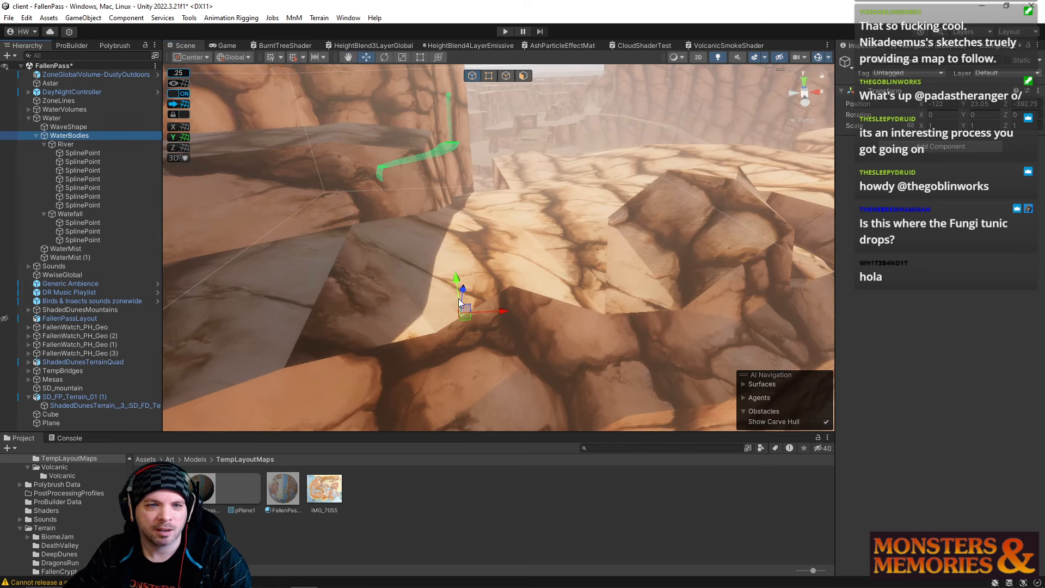
{"action": "right_click_drag", "start_coordinate": [458, 279], "coordinate": [488, 305]}
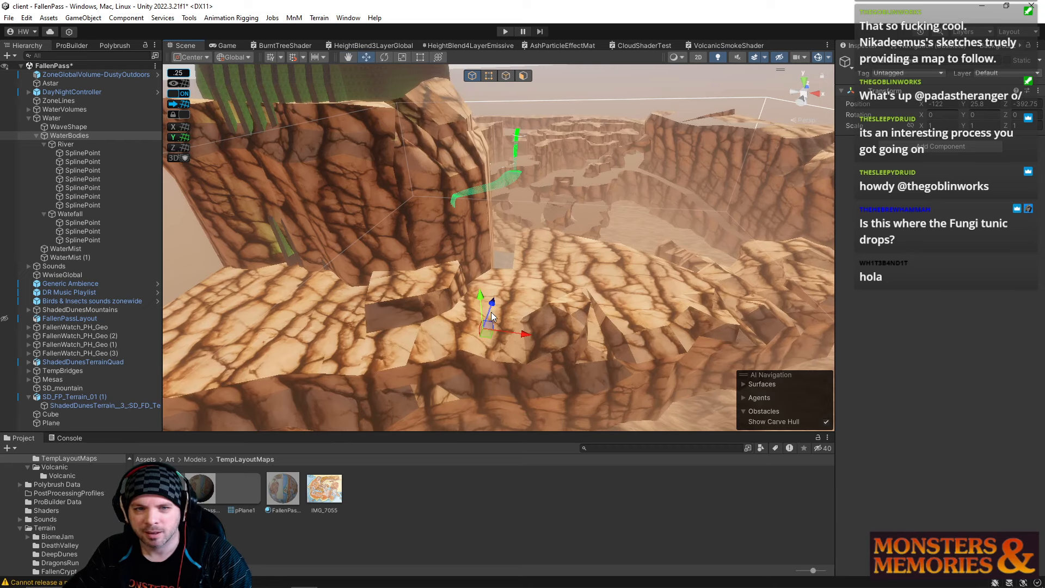
{"action": "left_click_drag", "start_coordinate": [514, 331], "coordinate": [501, 312]}
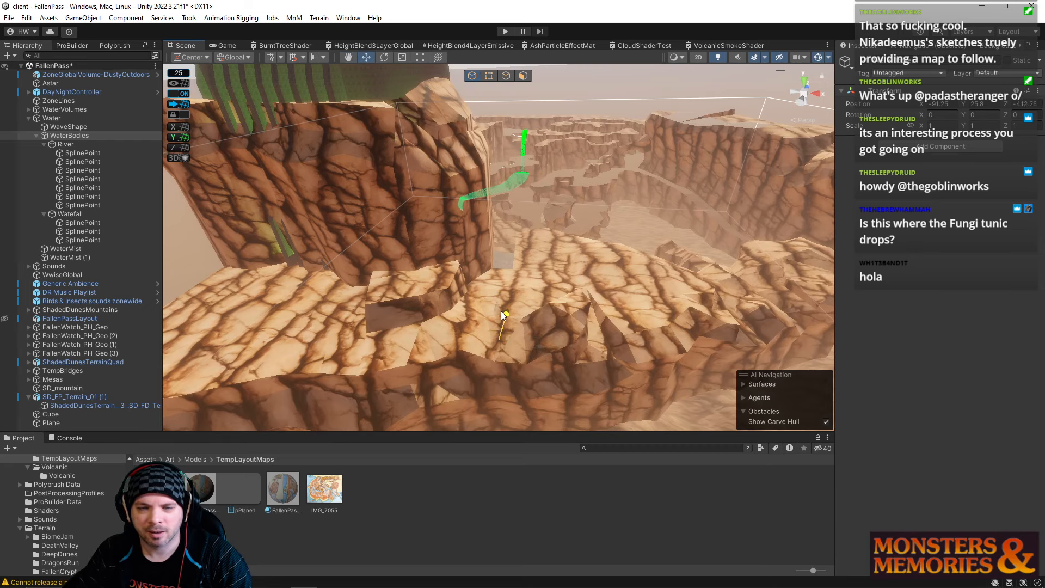
Lower the waterfall's first spline point to about Y 140.25 and slide it along the Z axis.
{"action": "right_click_drag", "start_coordinate": [537, 332], "coordinate": [584, 131]}
{"action": "left_click", "coordinate": [583, 127]}
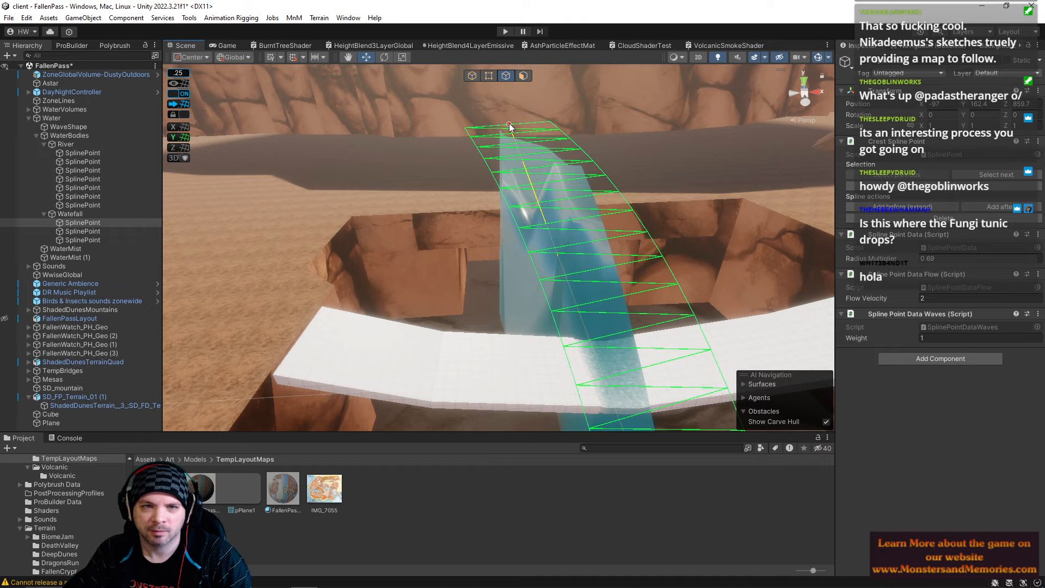
{"action": "right_click_drag", "start_coordinate": [508, 123], "coordinate": [500, 151]}
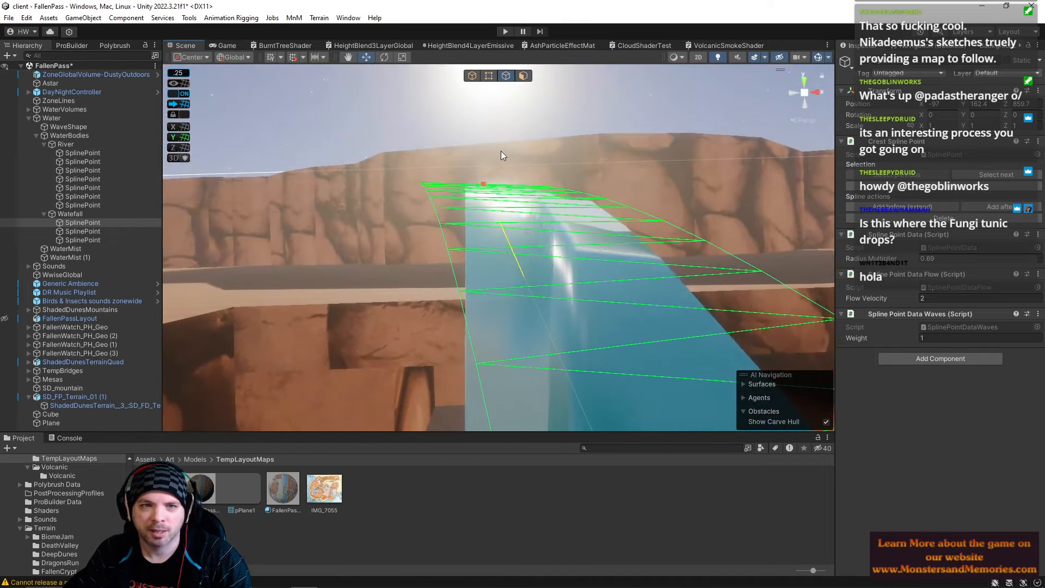
{"action": "left_click", "coordinate": [484, 183]}
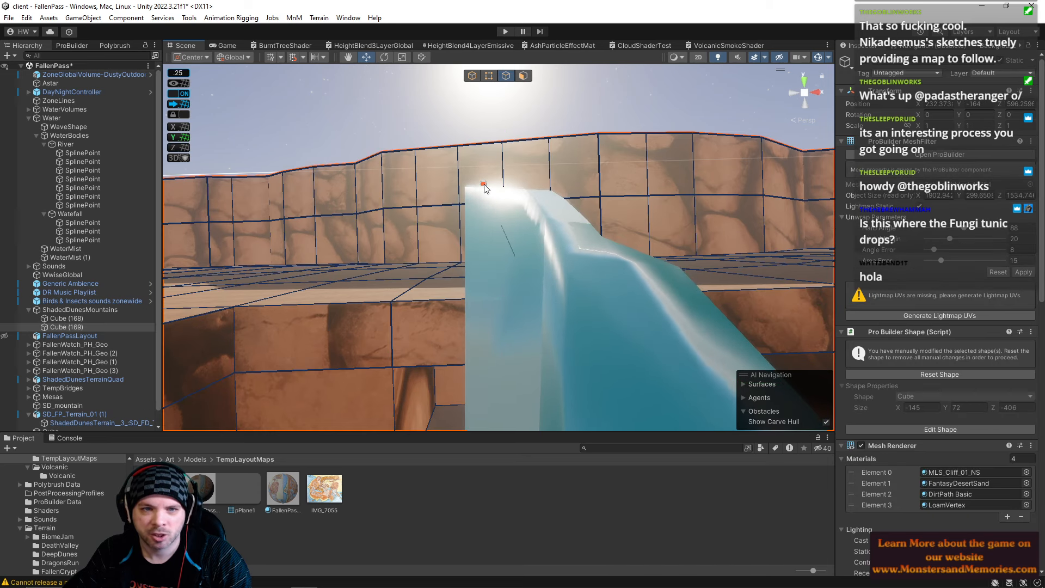
{"action": "left_click", "coordinate": [82, 232]}
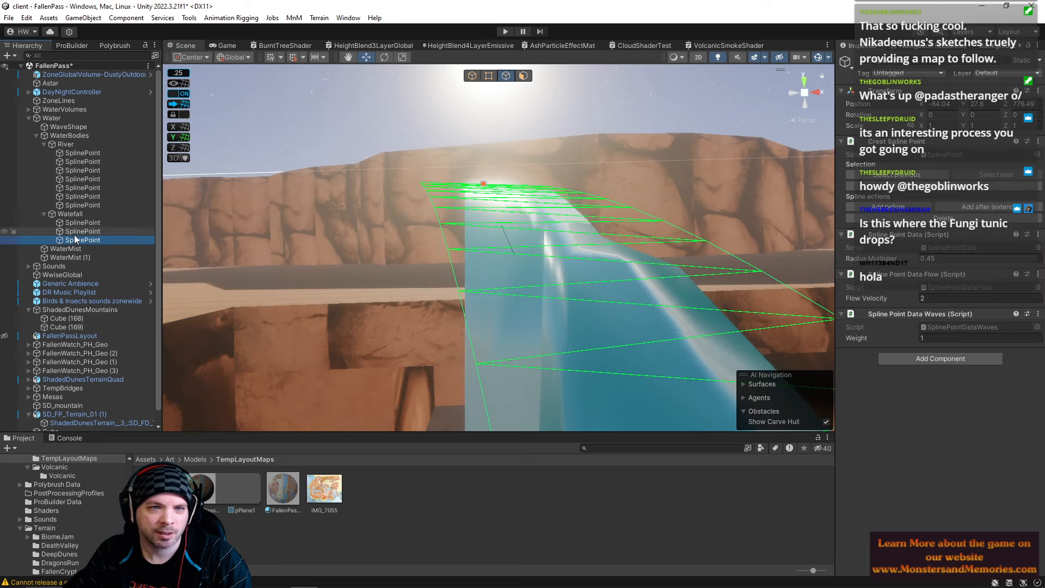
{"action": "left_click", "coordinate": [82, 223]}
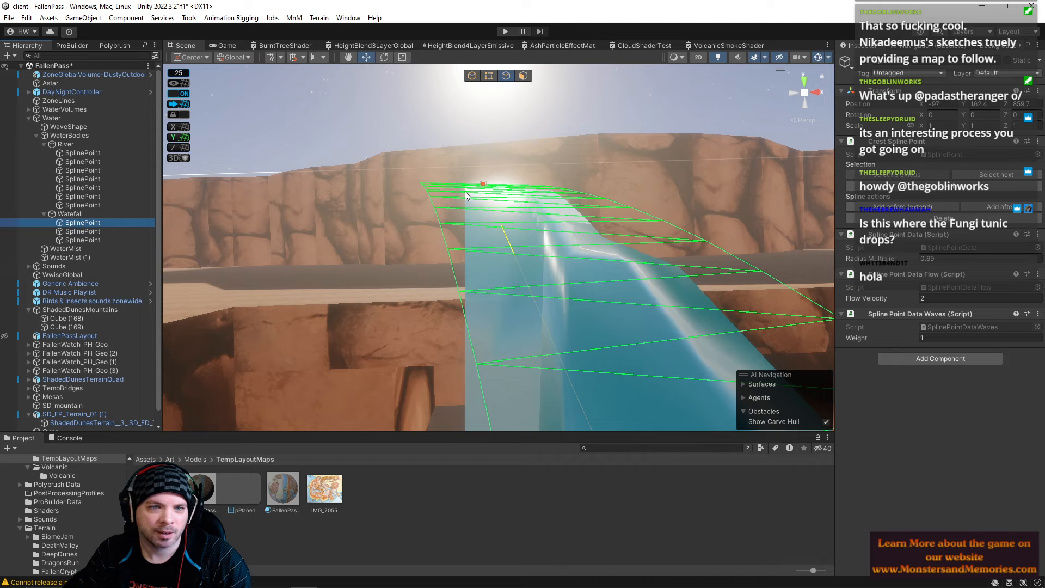
{"action": "left_click", "coordinate": [483, 183]}
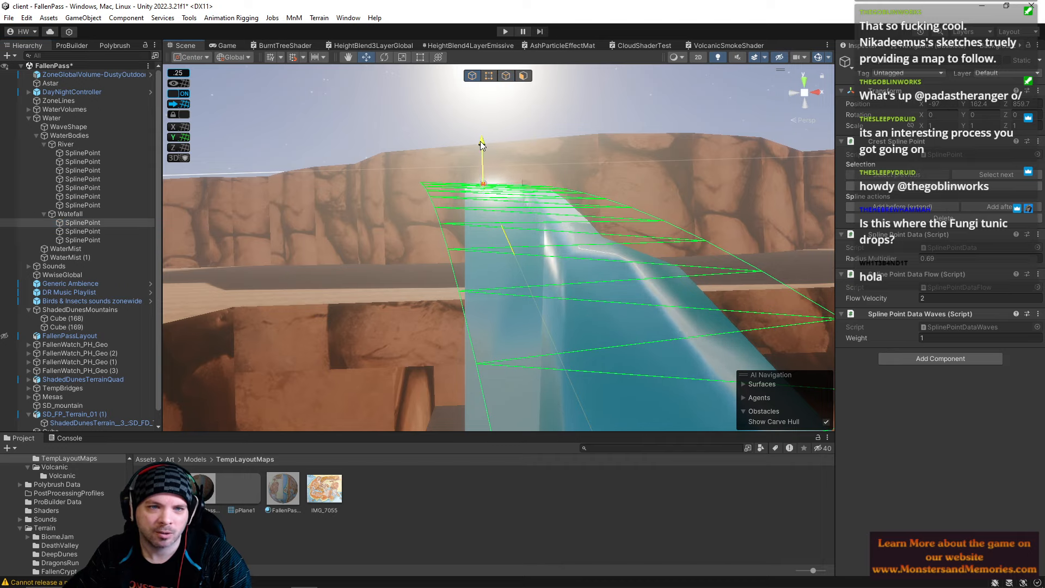
{"action": "left_click_drag", "start_coordinate": [481, 145], "coordinate": [485, 342]}
{"action": "right_click_drag", "start_coordinate": [496, 331], "coordinate": [194, 343]}
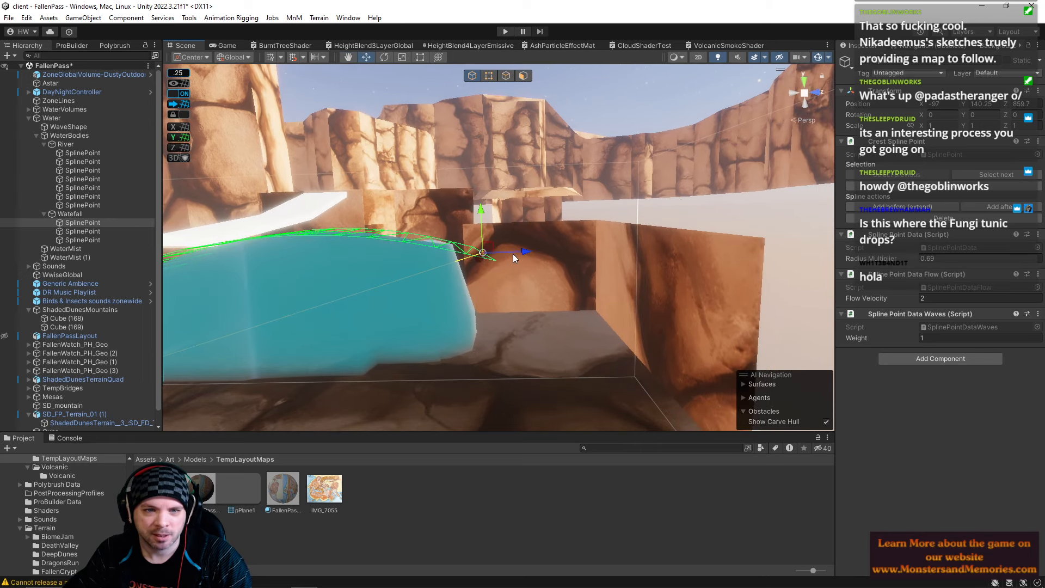
{"action": "left_click_drag", "start_coordinate": [513, 254], "coordinate": [650, 278]}
{"action": "right_click_drag", "start_coordinate": [599, 282], "coordinate": [497, 243]}
Move the waterfall's middle spline point to about Y 135 and Z 815.25.
{"action": "left_click", "coordinate": [466, 251]}
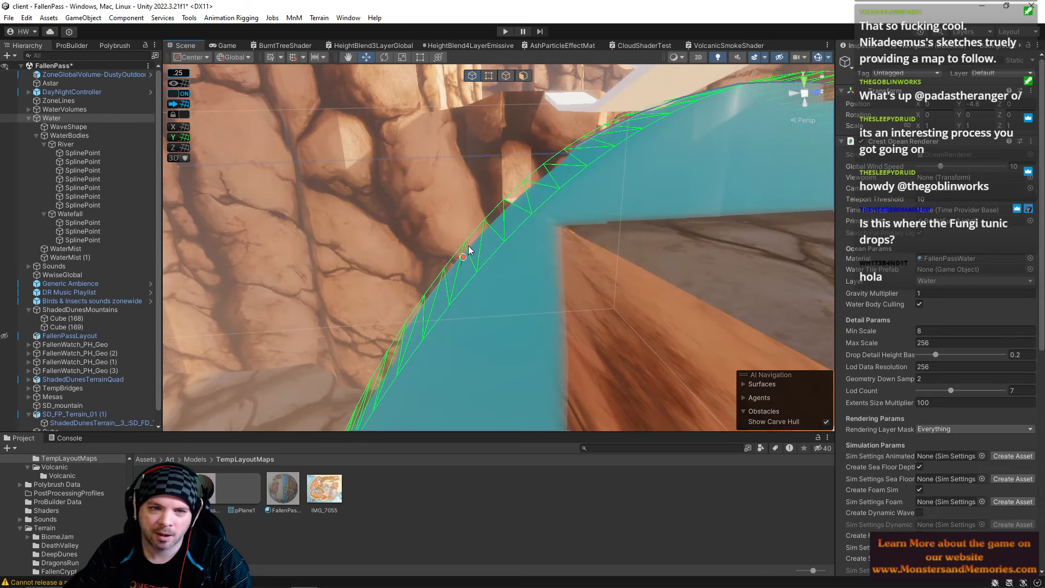
{"action": "left_click", "coordinate": [81, 230]}
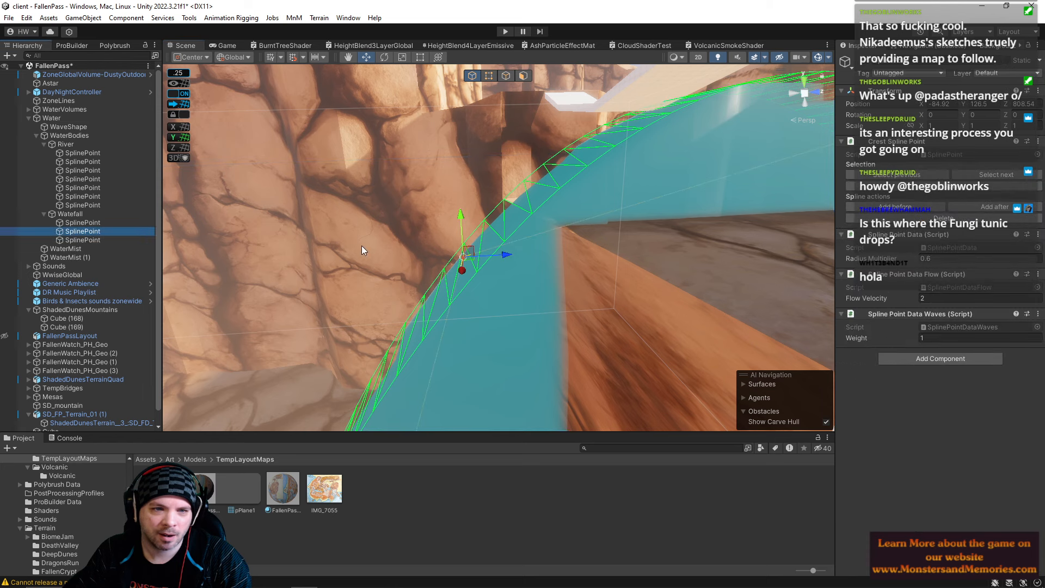
{"action": "left_click_drag", "start_coordinate": [459, 218], "coordinate": [476, 143]}
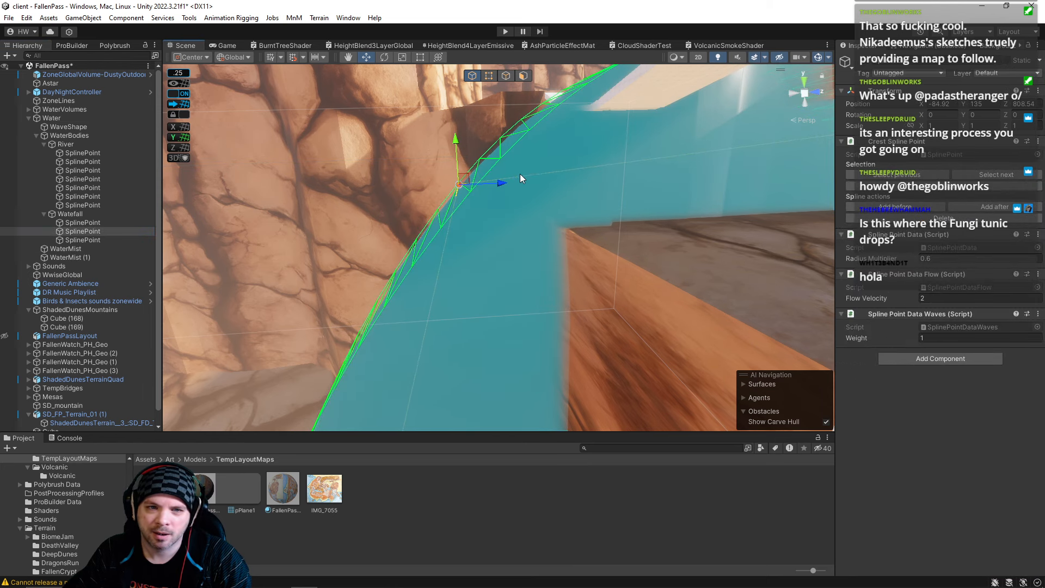
{"action": "left_click_drag", "start_coordinate": [511, 181], "coordinate": [576, 186]}
{"action": "right_click_drag", "start_coordinate": [576, 185], "coordinate": [539, 155]}
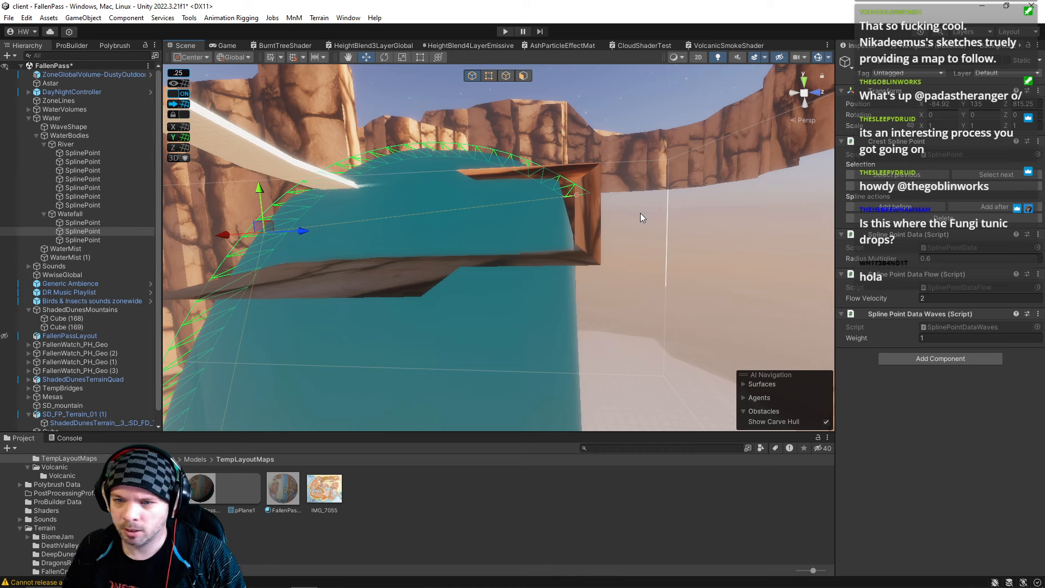
{"action": "left_click", "coordinate": [577, 198]}
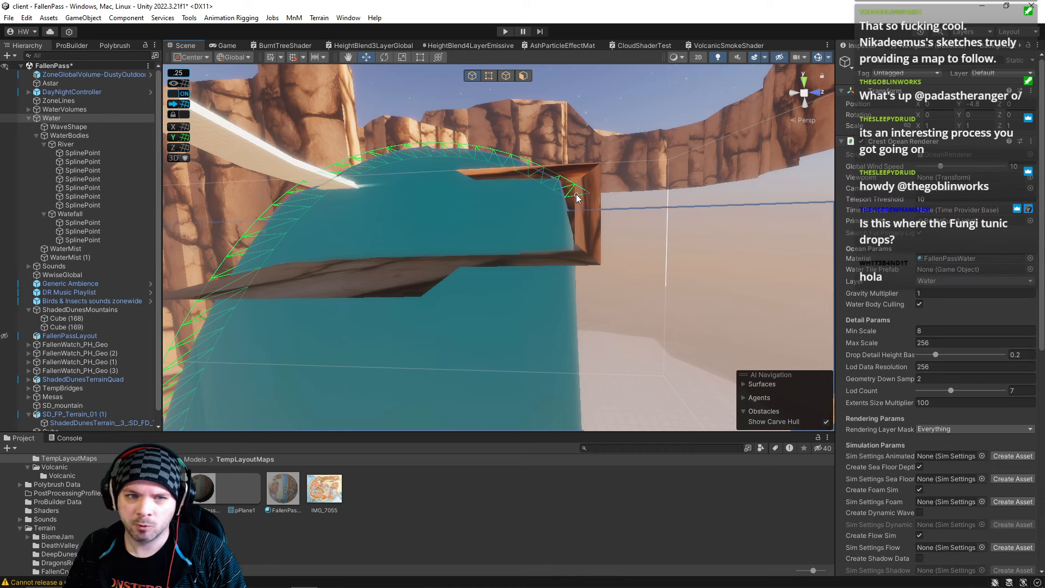
Lower the waterfall's first spline point to about Y 134.5.
{"action": "left_click", "coordinate": [576, 198]}
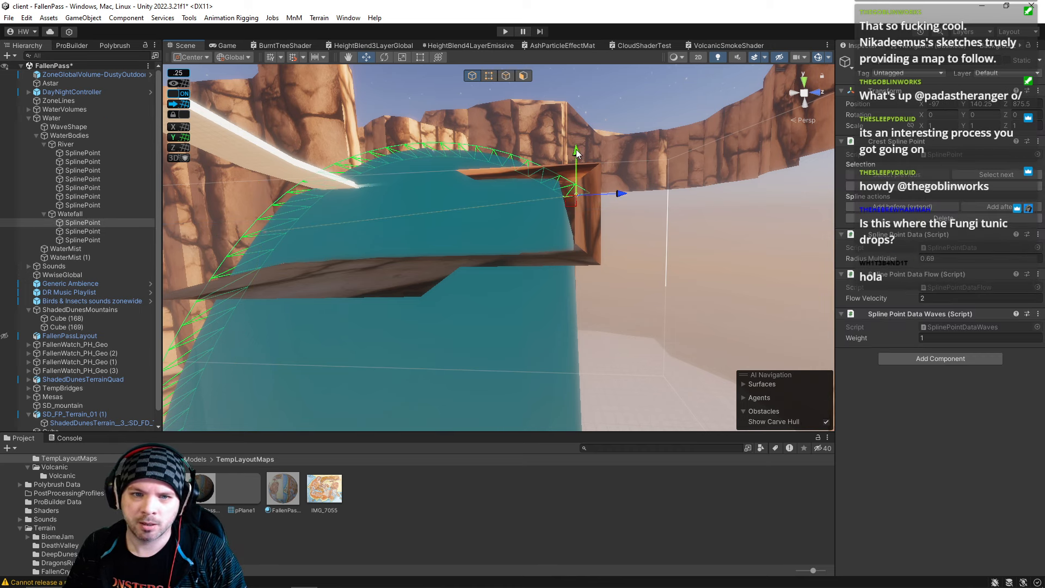
{"action": "left_click_drag", "start_coordinate": [577, 154], "coordinate": [573, 181]}
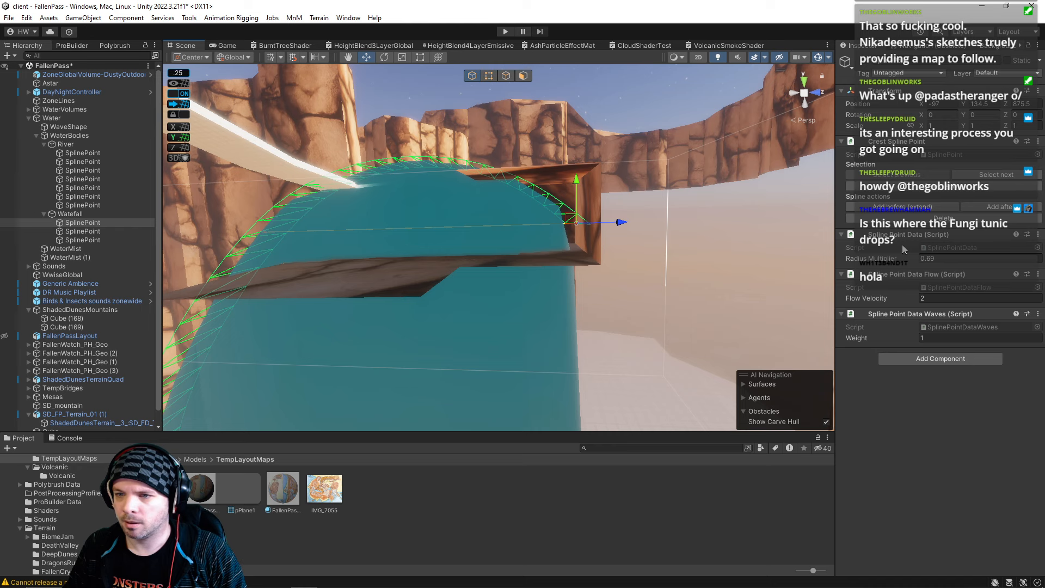
Add a spline point after the waterfall's first one and slide it along the Z axis to about 824.25.
{"action": "left_click", "coordinate": [974, 205]}
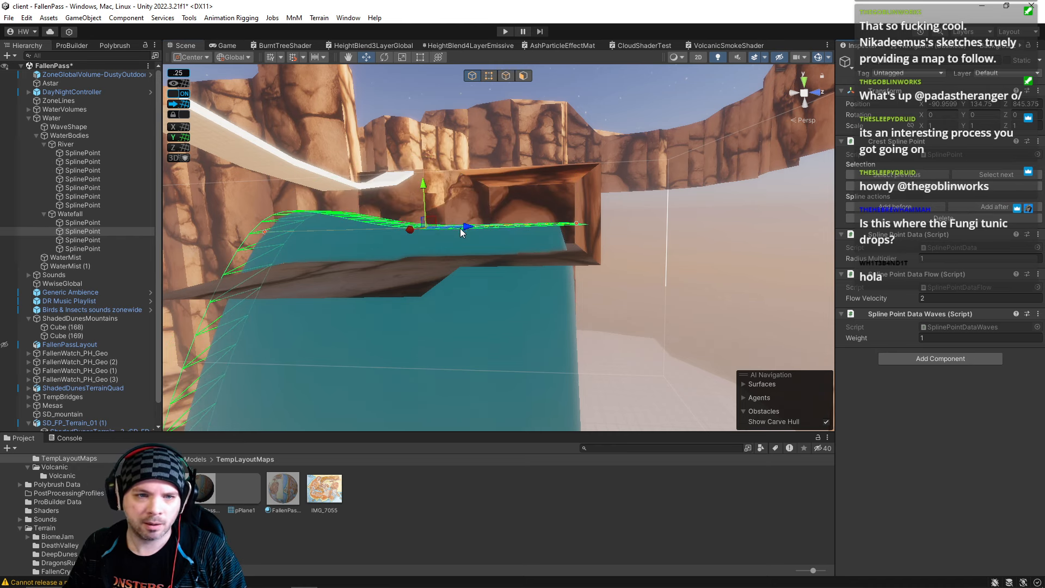
{"action": "left_click_drag", "start_coordinate": [463, 227], "coordinate": [362, 225]}
{"action": "key", "text": "a"}
{"action": "mouse_move", "coordinate": [420, 231]}
{"action": "right_mouse_down"}
{"action": "mouse_move", "coordinate": [395, 233]}
{"action": "mouse_move", "coordinate": [410, 220]}
{"action": "right_mouse_up"}
Move the waterfall's third spline point at the cliff edge to about Y 127.75 and Z 810.25.
{"action": "left_click", "coordinate": [423, 213]}
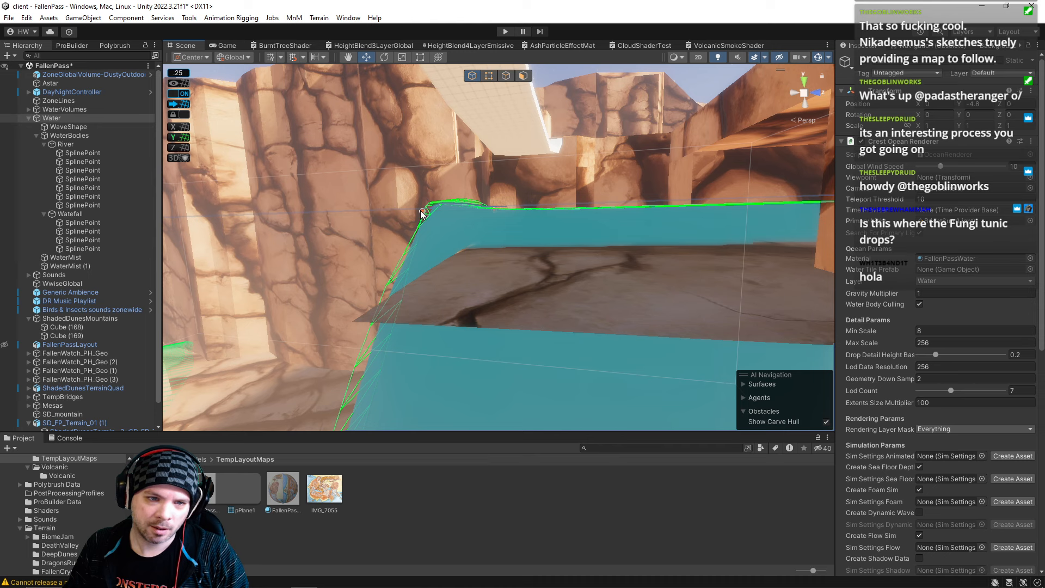
{"action": "left_click", "coordinate": [422, 213]}
{"action": "key", "text": "f"}
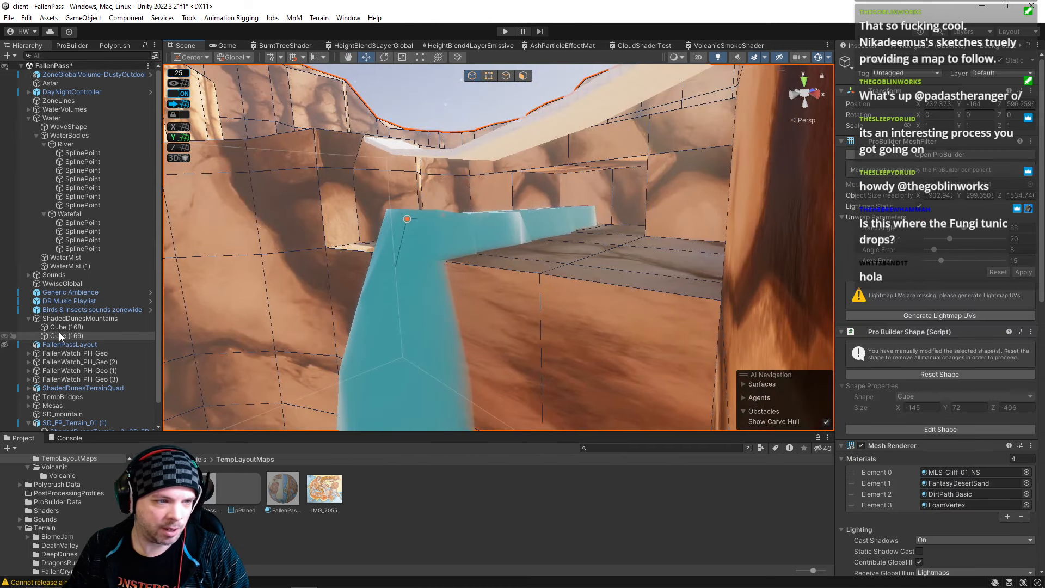
{"action": "left_click", "coordinate": [409, 221]}
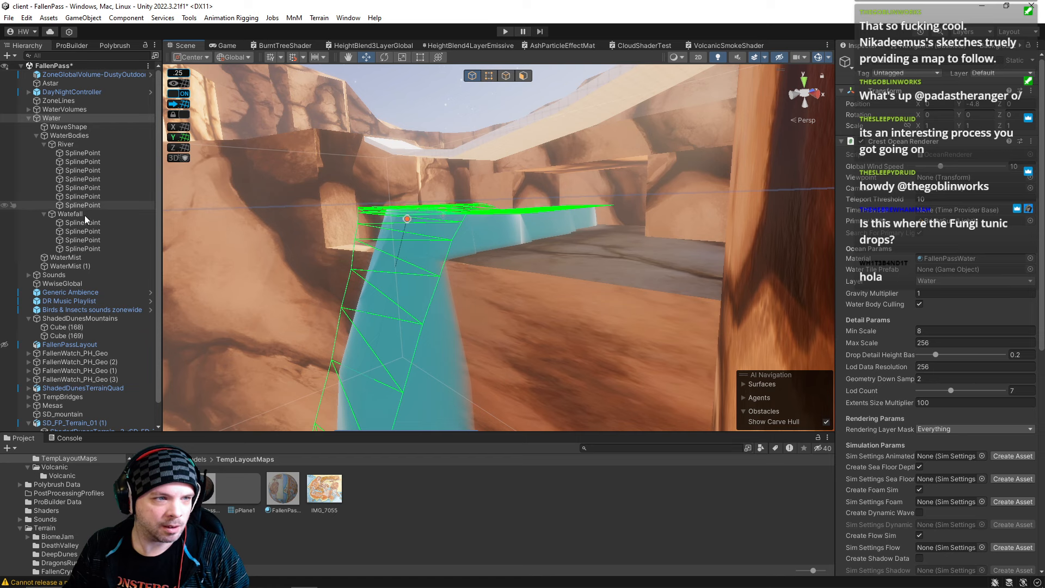
{"action": "left_click", "coordinate": [80, 240]}
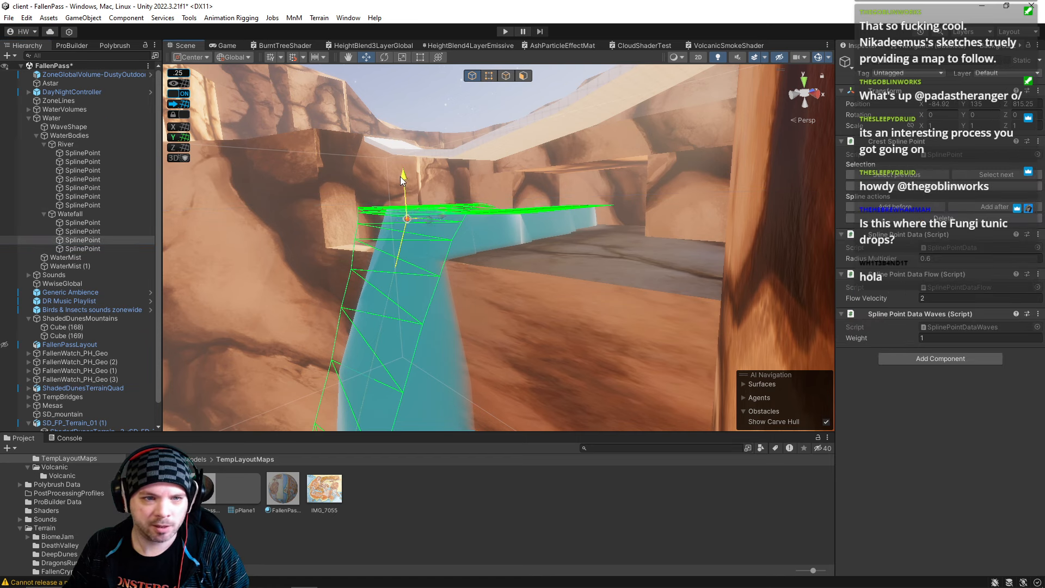
{"action": "left_click_drag", "start_coordinate": [403, 179], "coordinate": [390, 242]}
{"action": "key", "text": "f"}
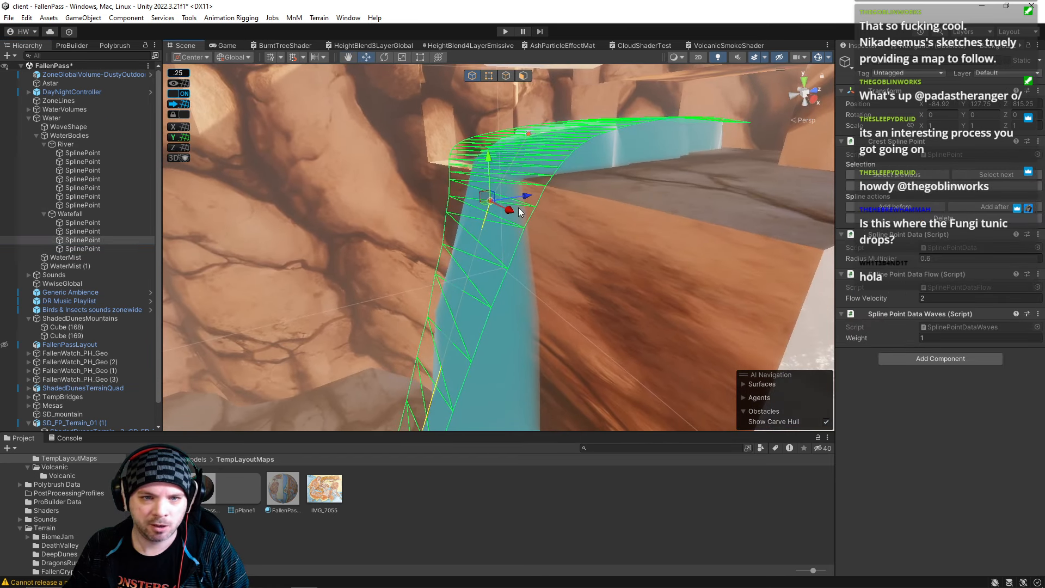
{"action": "left_click_drag", "start_coordinate": [526, 196], "coordinate": [494, 203]}
Set the third waterfall spline point's Radius Multiplier to 1.9 and shift the point along the X axis to about -93.75.
{"action": "key", "text": "a"}
{"action": "right_click_drag", "start_coordinate": [487, 221], "coordinate": [654, 248]}
{"action": "key", "text": "d"}
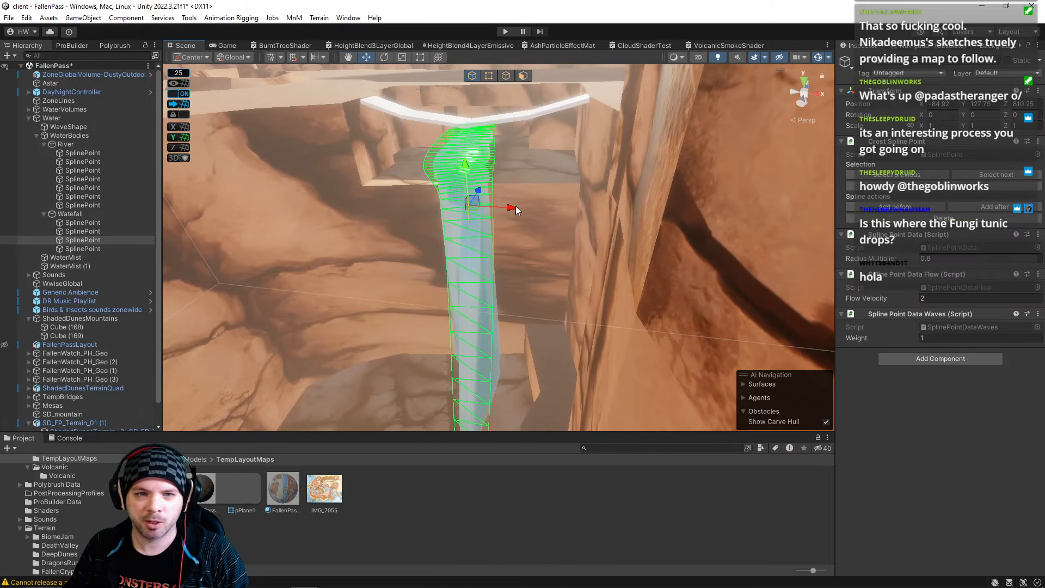
{"action": "left_click_drag", "start_coordinate": [515, 206], "coordinate": [485, 203]}
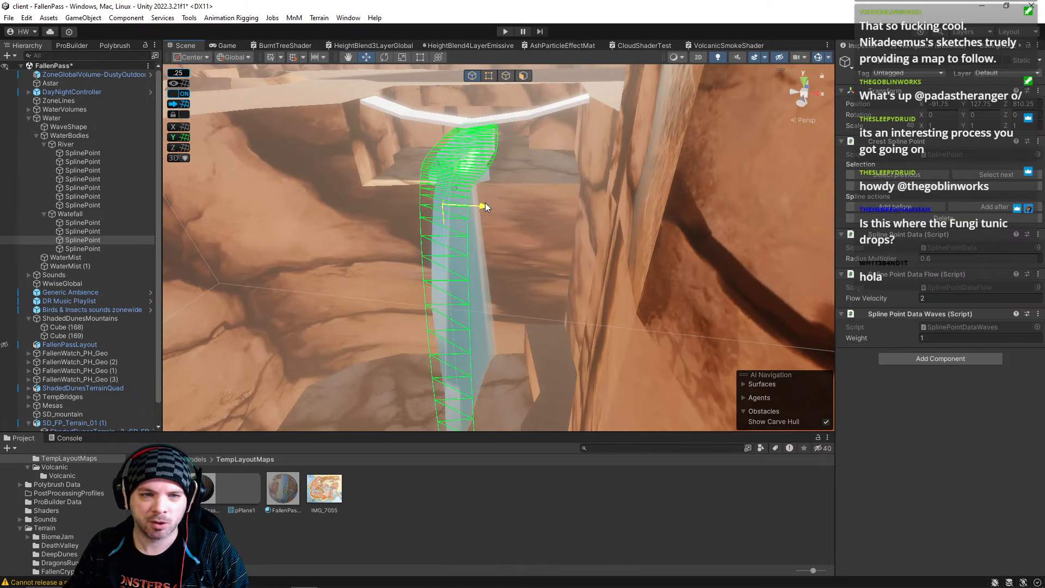
{"action": "key", "text": "w"}
{"action": "right_click_drag", "start_coordinate": [485, 202], "coordinate": [520, 223]}
{"action": "key", "text": "a"}
{"action": "key", "text": "e"}
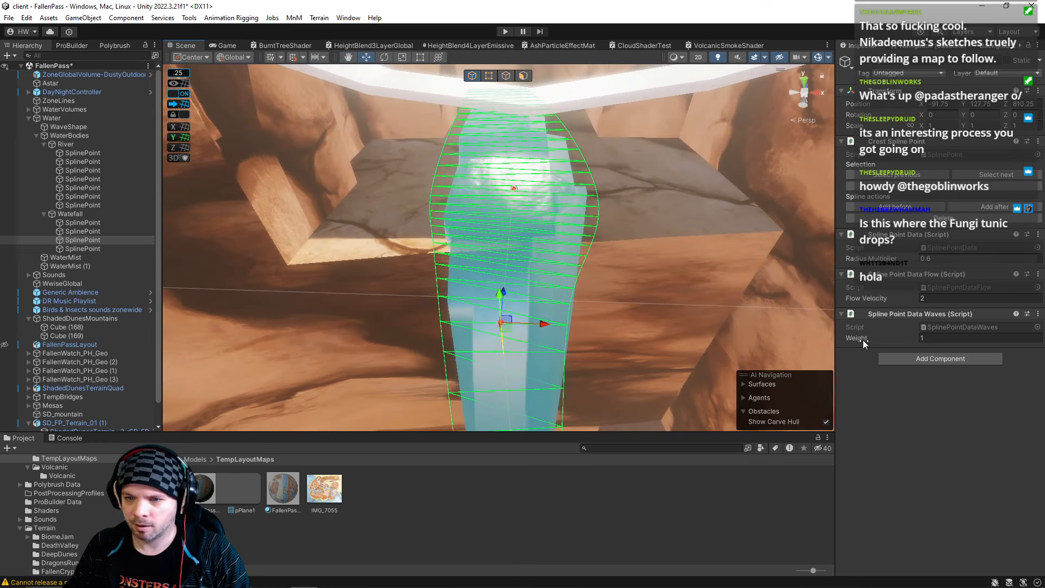
{"action": "left_click_drag", "start_coordinate": [872, 260], "coordinate": [901, 261]}
{"action": "left_click_drag", "start_coordinate": [541, 324], "coordinate": [520, 321]}
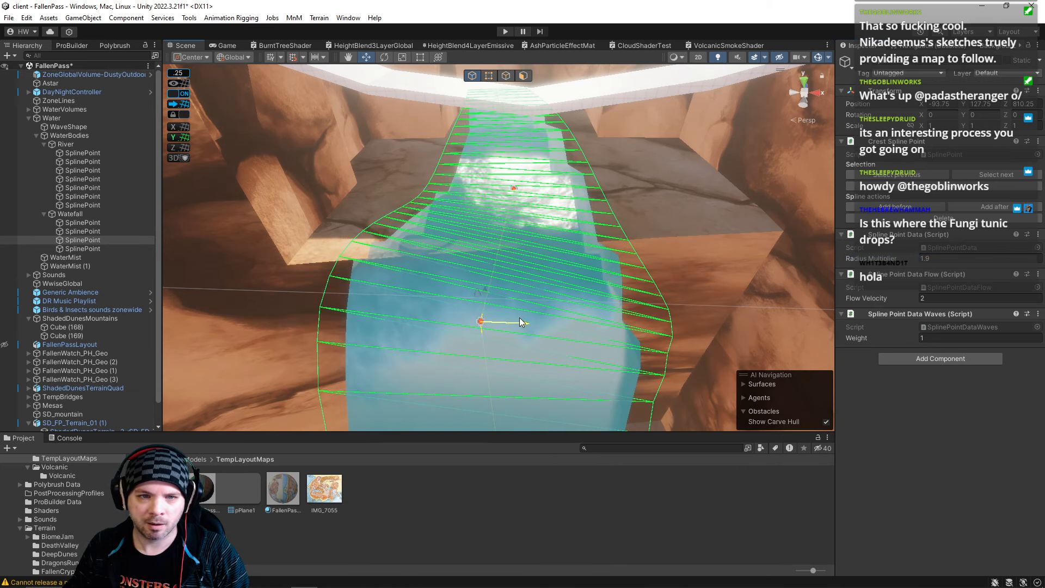
Widen the top of the waterfall with a Radius Multiplier of 2.53 on its second spline point and 4.62 on its first.
{"action": "left_click", "coordinate": [514, 190]}
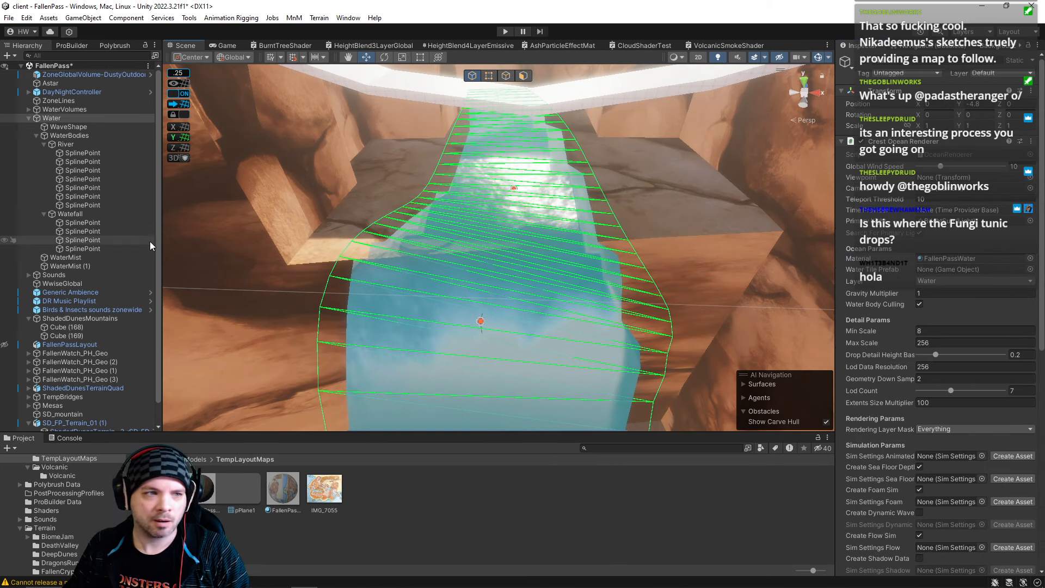
{"action": "left_click", "coordinate": [68, 230]}
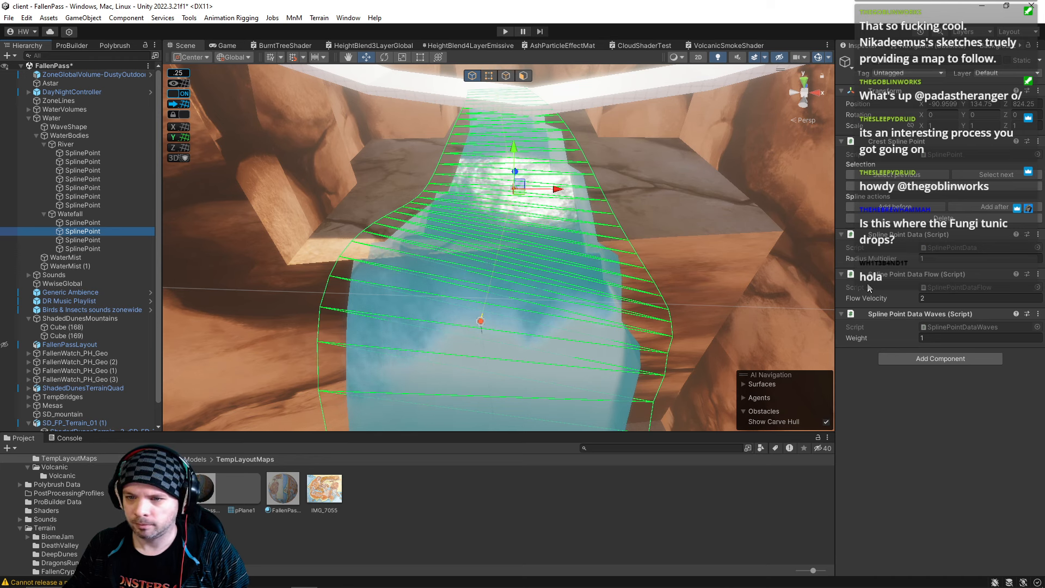
{"action": "left_click_drag", "start_coordinate": [871, 259], "coordinate": [898, 260]}
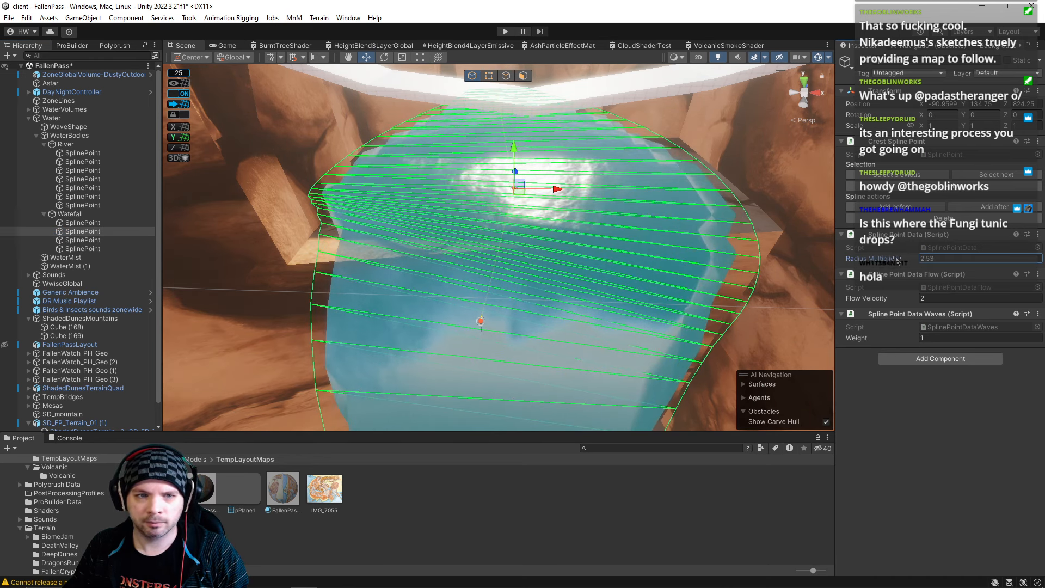
{"action": "left_click", "coordinate": [81, 222]}
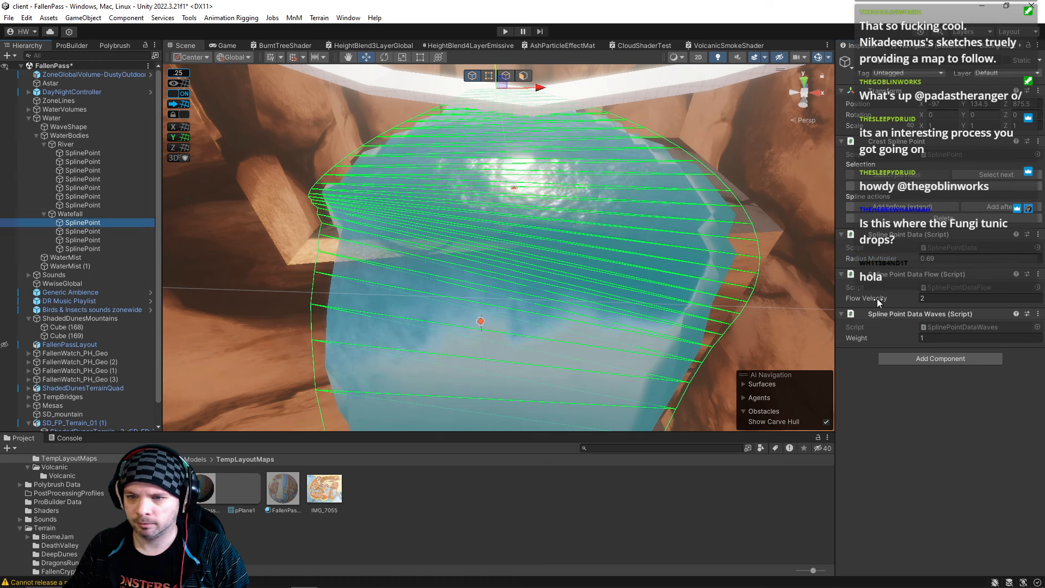
{"action": "left_click_drag", "start_coordinate": [871, 259], "coordinate": [944, 263]}
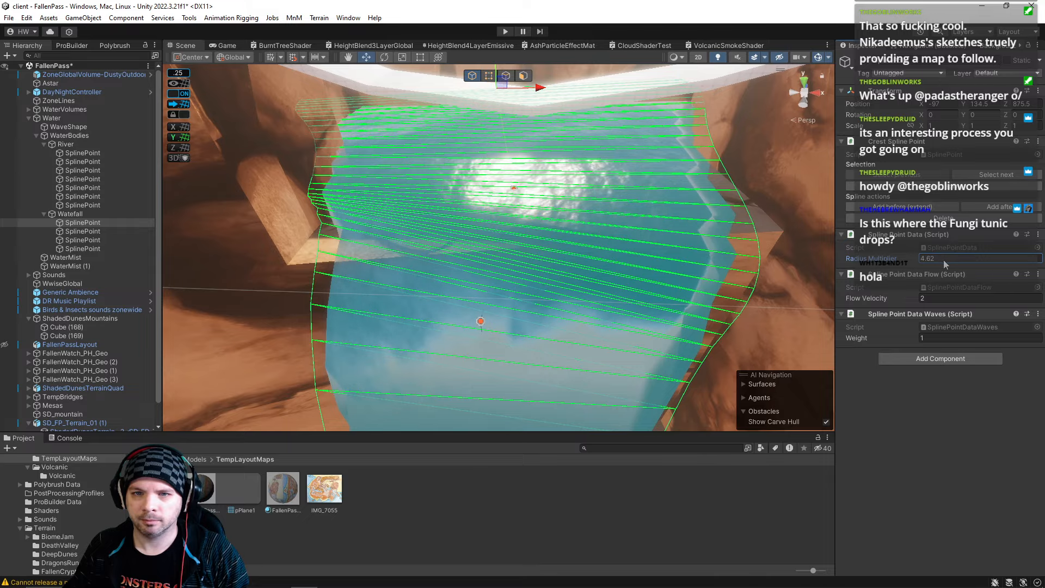
Move the waterfall's first spline point to about Z 886 and rotate it about 10 degrees around the Y axis.
{"action": "right_click_drag", "start_coordinate": [683, 219], "coordinate": [447, 207]}
{"action": "key", "text": "w"}
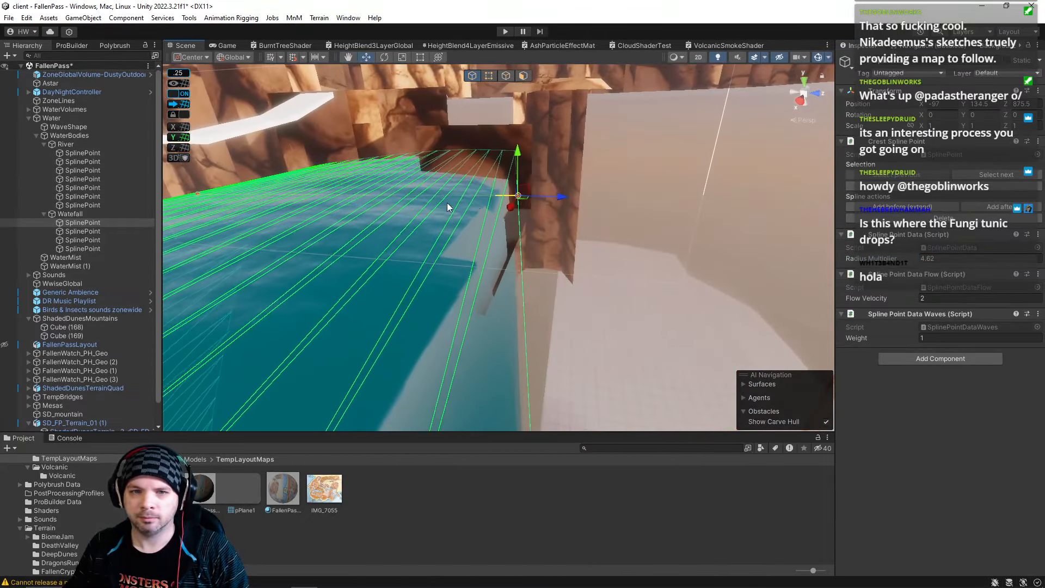
{"action": "left_click_drag", "start_coordinate": [556, 196], "coordinate": [586, 214]}
{"action": "key", "text": "e"}
{"action": "right_click_drag", "start_coordinate": [587, 215], "coordinate": [483, 248]}
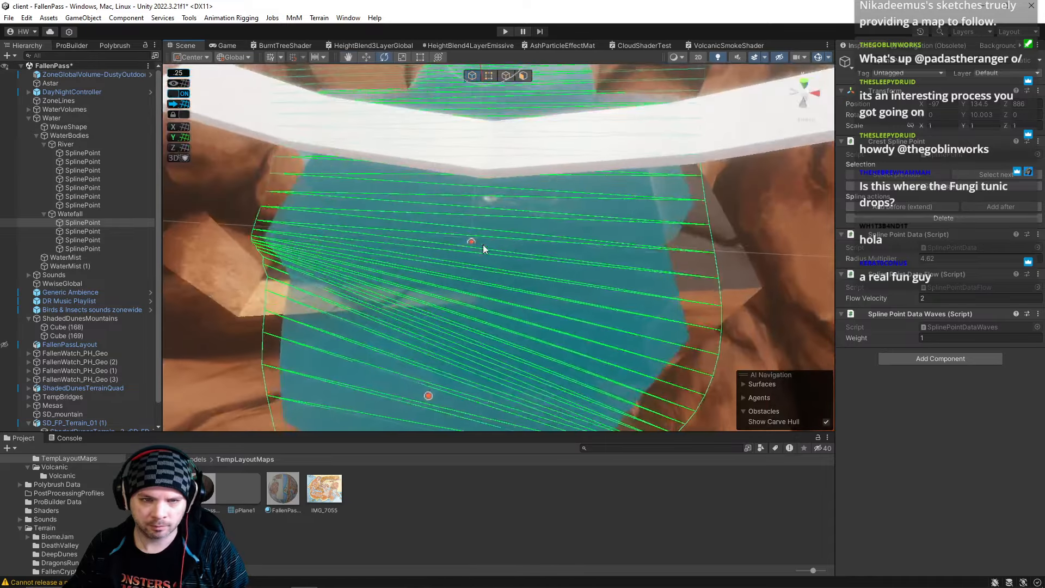
Rotate the waterfall's second spline point to about -10.77 degrees around the Y axis.
{"action": "left_click", "coordinate": [474, 243]}
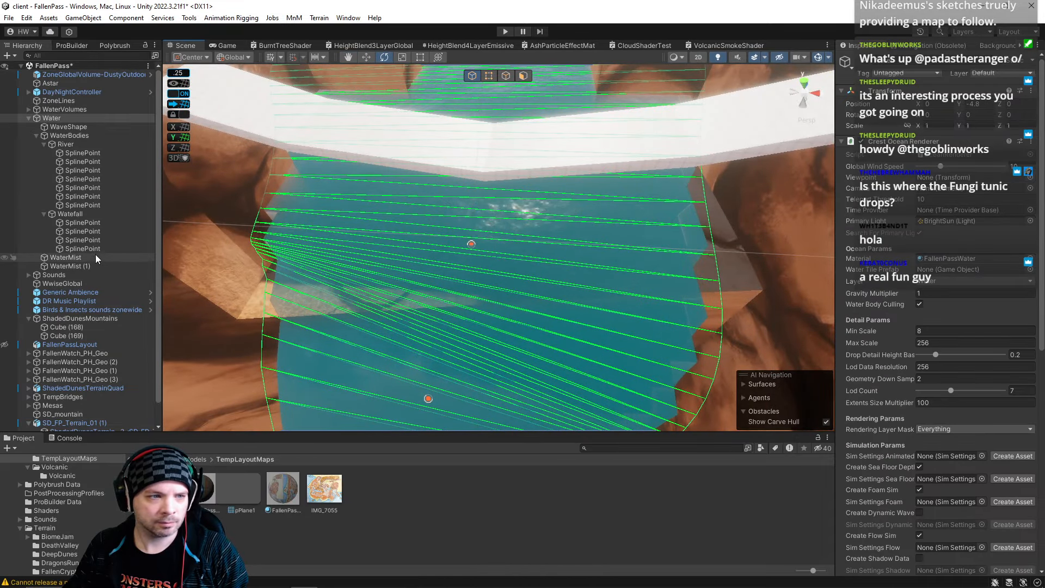
{"action": "left_click", "coordinate": [82, 231]}
{"action": "left_click_drag", "start_coordinate": [492, 279], "coordinate": [491, 245]}
Shift the waterfall's second spline point to about X -93.75 and set its Radius Multiplier to 3.15.
{"action": "key", "text": "w"}
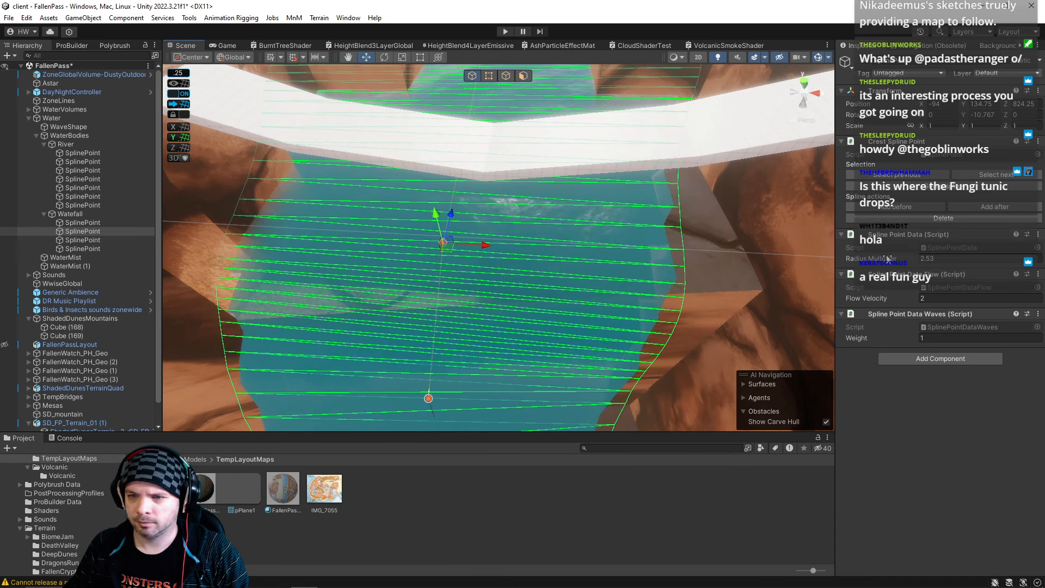
{"action": "left_click_drag", "start_coordinate": [886, 255], "coordinate": [897, 256]}
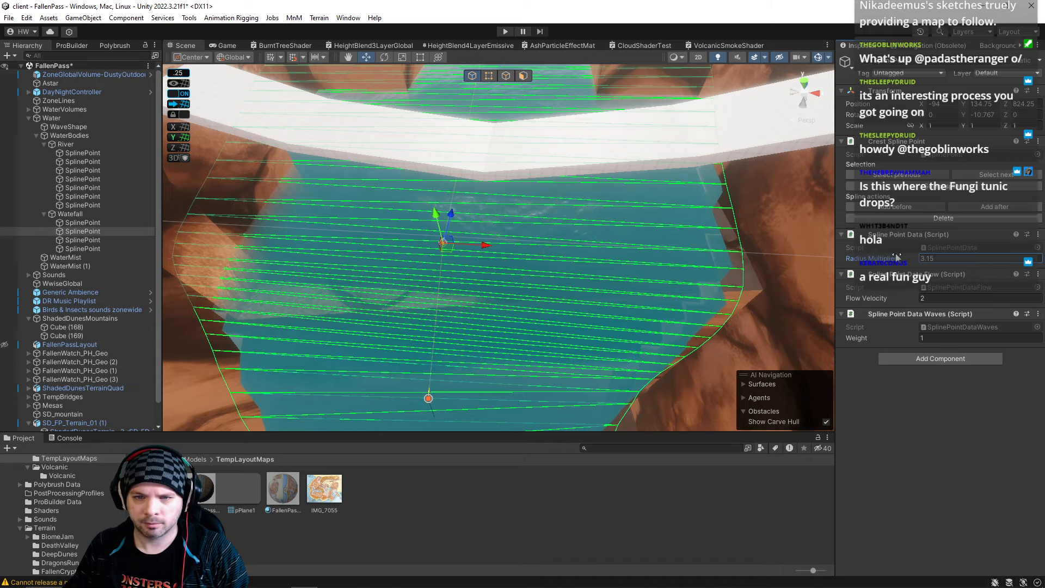
{"action": "mouse_move", "coordinate": [490, 250]}
{"action": "left_mouse_down"}
{"action": "mouse_move", "coordinate": [508, 241]}
{"action": "mouse_move", "coordinate": [486, 245]}
{"action": "left_mouse_up"}
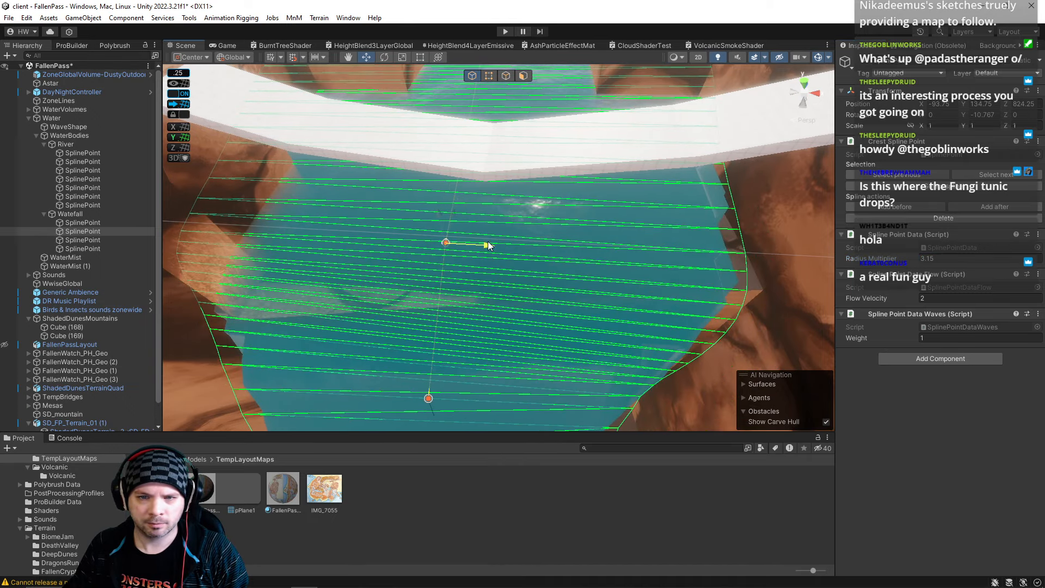
Set the Y rotation of the waterfall's second spline point to 0.
{"action": "right_click_drag", "start_coordinate": [488, 247], "coordinate": [594, 259]}
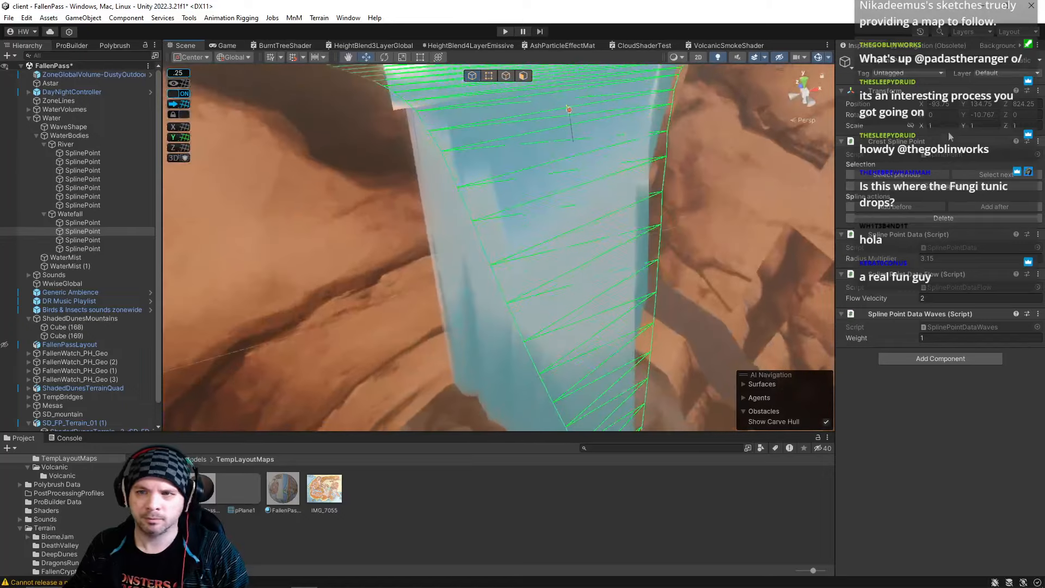
{"action": "left_click", "coordinate": [983, 114]}
{"action": "type", "text": "0"}
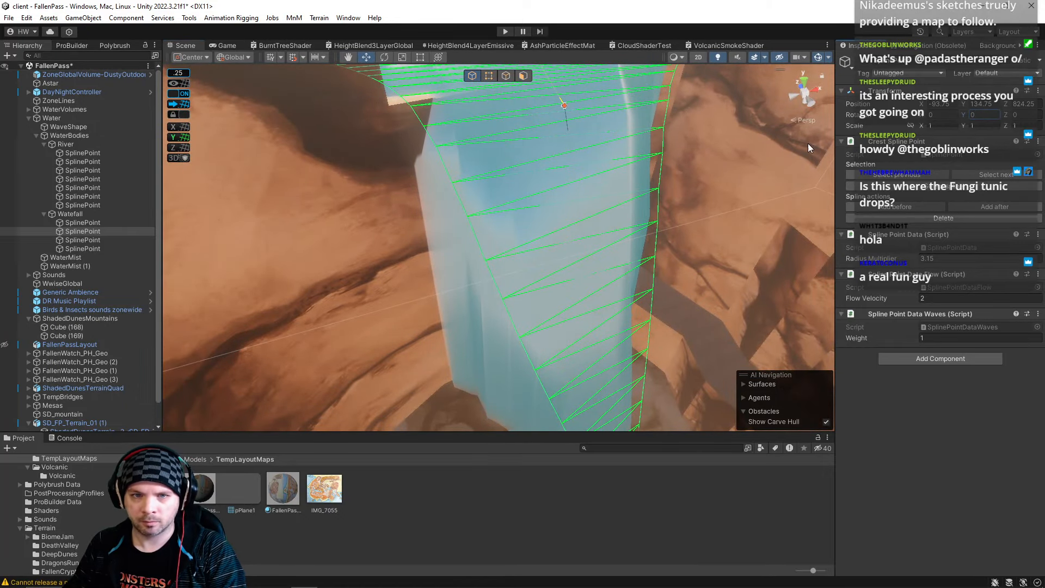
{"action": "right_click_drag", "start_coordinate": [809, 148], "coordinate": [566, 217]}
{"action": "right_click_drag", "start_coordinate": [512, 137], "coordinate": [494, 183]}
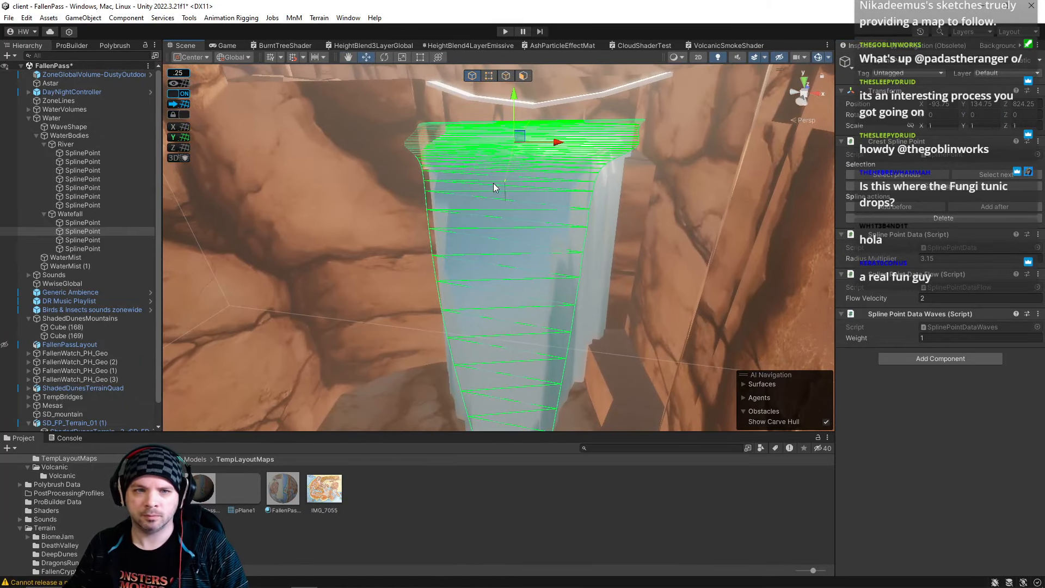
Move the waterfall's third spline point to about X -95.5 and Z 809.5.
{"action": "left_click", "coordinate": [79, 240]}
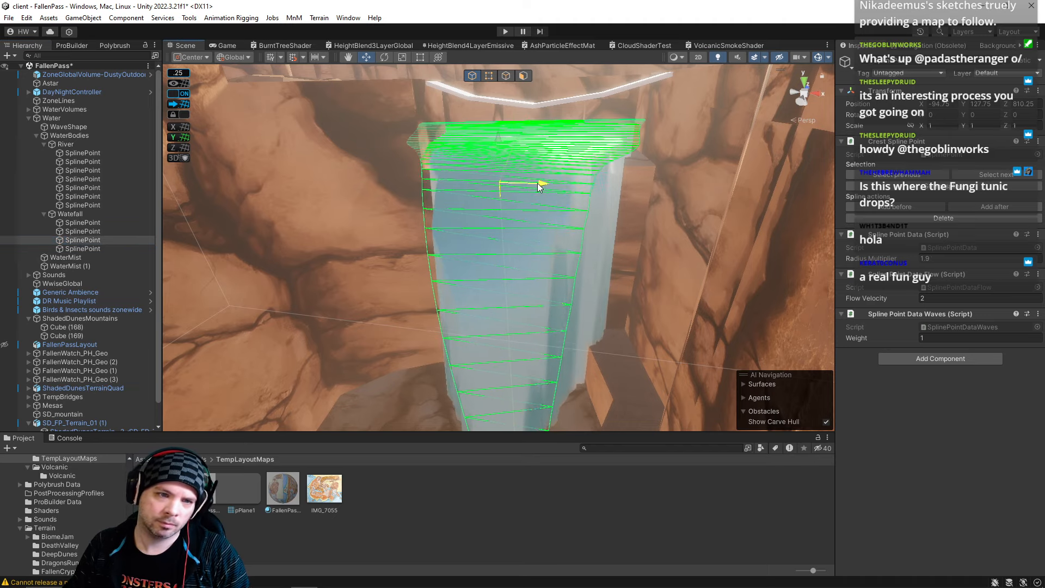
{"action": "right_click_drag", "start_coordinate": [535, 183], "coordinate": [547, 167]}
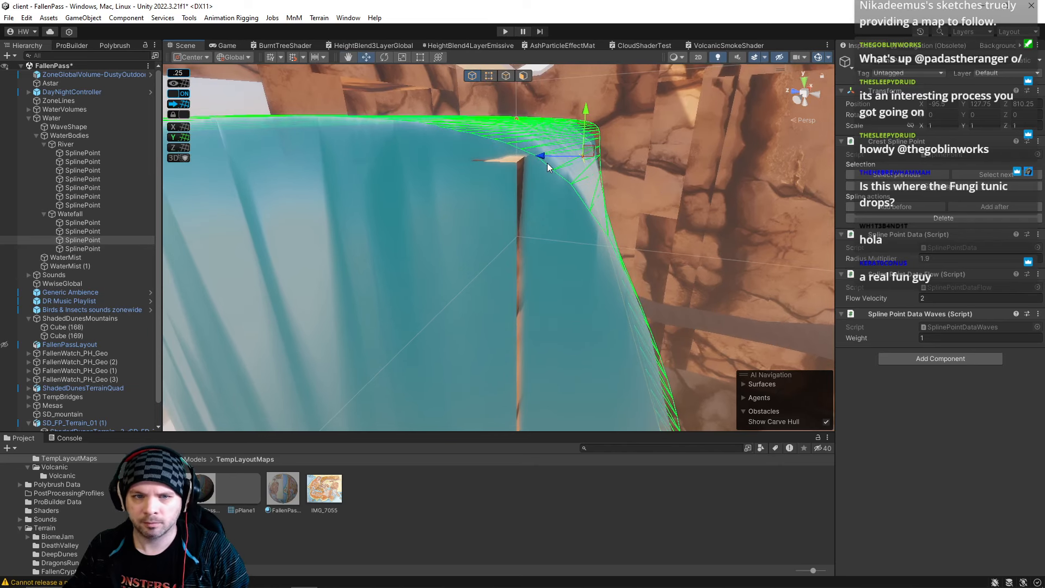
{"action": "left_click_drag", "start_coordinate": [546, 158], "coordinate": [550, 161]}
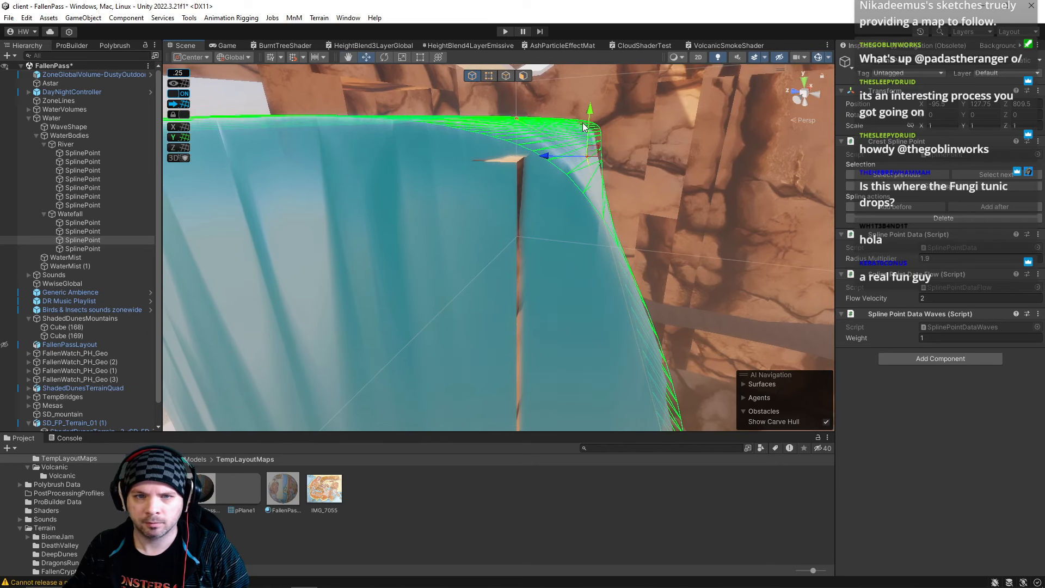
Set the Radius Multiplier of the waterfall's bottom spline point to 3.34.
{"action": "right_click_drag", "start_coordinate": [592, 146], "coordinate": [109, 242]}
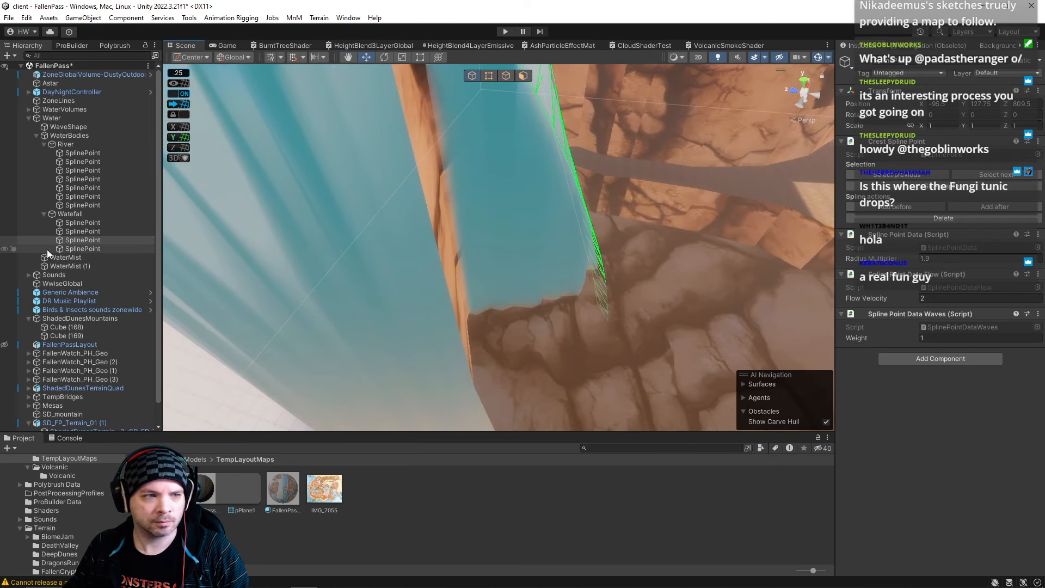
{"action": "left_click_drag", "start_coordinate": [563, 305], "coordinate": [539, 319]}
{"action": "right_click_drag", "start_coordinate": [544, 316], "coordinate": [366, 306]}
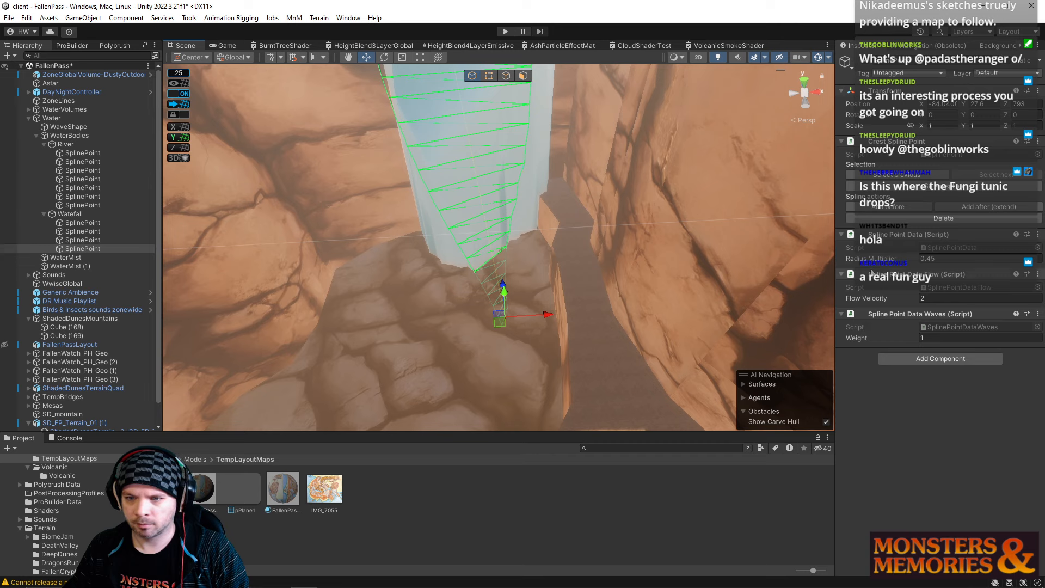
{"action": "left_click_drag", "start_coordinate": [897, 260], "coordinate": [906, 261]}
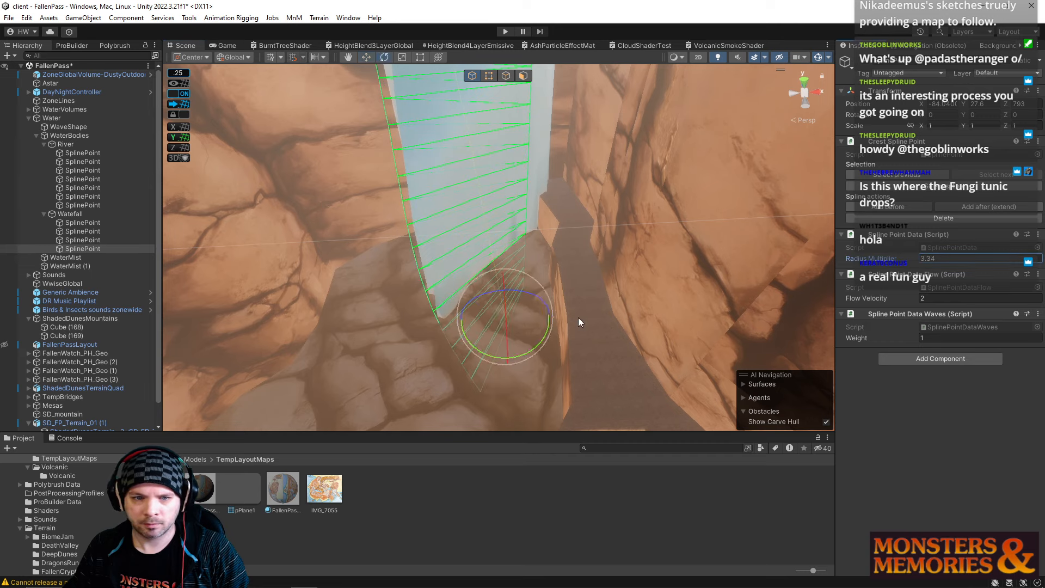
Raise the waterfall's bottom spline point to about Y 84 and rotate it to about 88.3 degrees around the Y axis.
{"action": "key", "text": "w"}
{"action": "left_click_drag", "start_coordinate": [438, 360], "coordinate": [481, 202]}
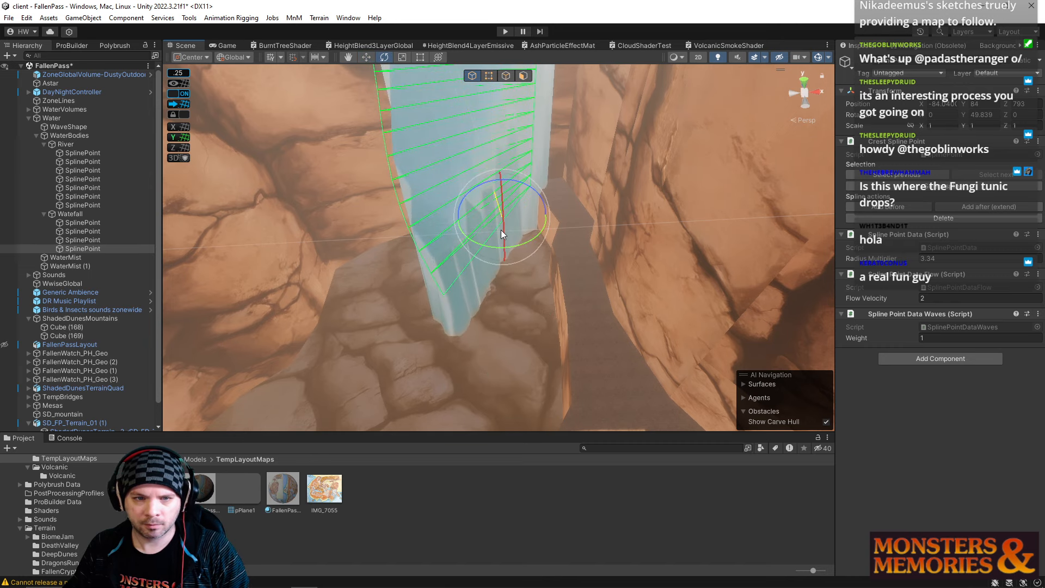
{"action": "left_click_drag", "start_coordinate": [463, 252], "coordinate": [518, 180], "text": "alt"}
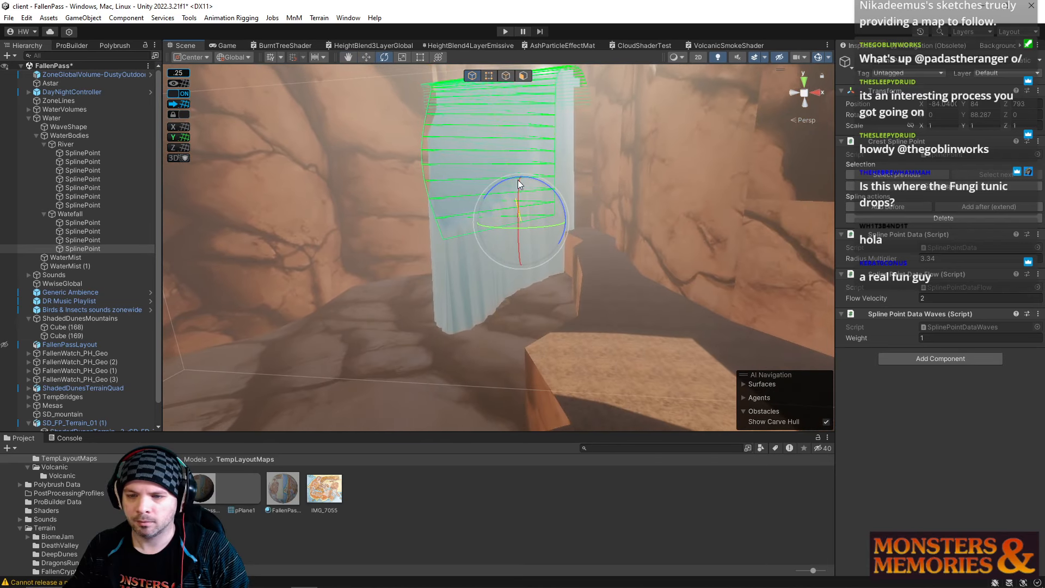
Set the Y rotation of the waterfall's bottom spline point to 0.
{"action": "left_click", "coordinate": [870, 295]}
{"action": "type", "text": "1.34"}
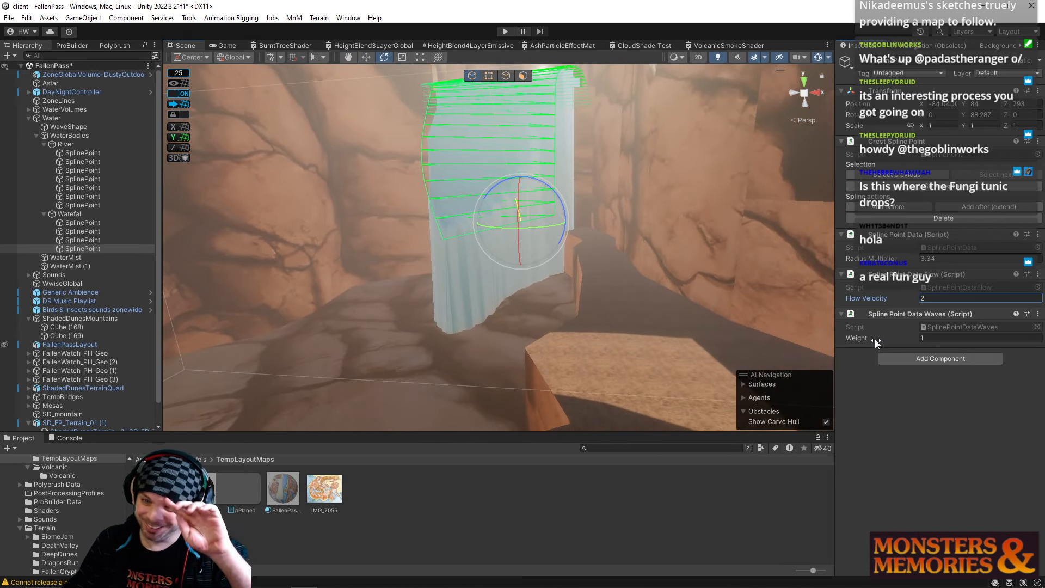
{"action": "key", "text": "ctrl+z"}
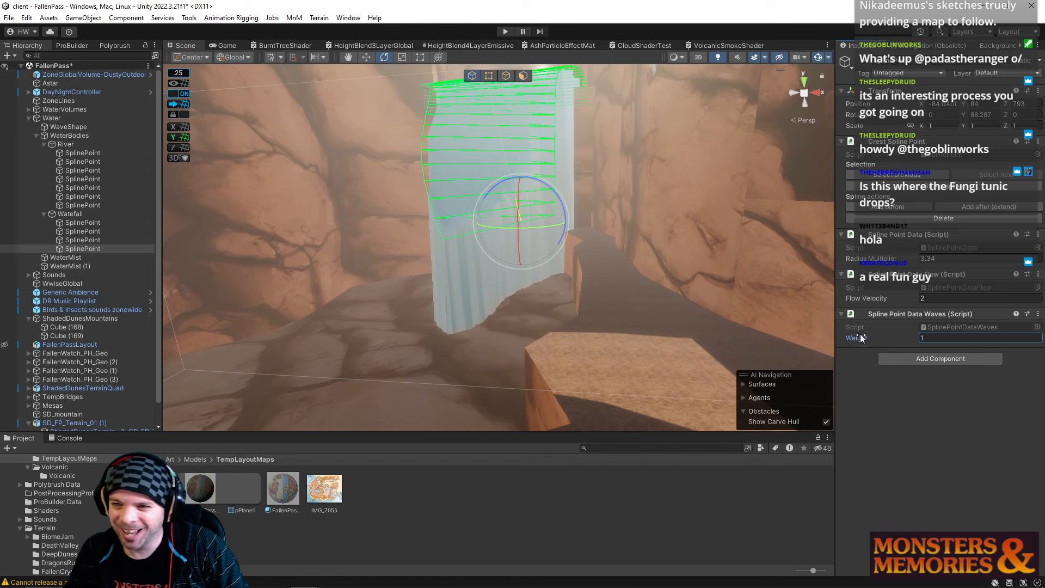
{"action": "right_click_drag", "start_coordinate": [592, 264], "coordinate": [553, 147]}
{"action": "key", "text": "w"}
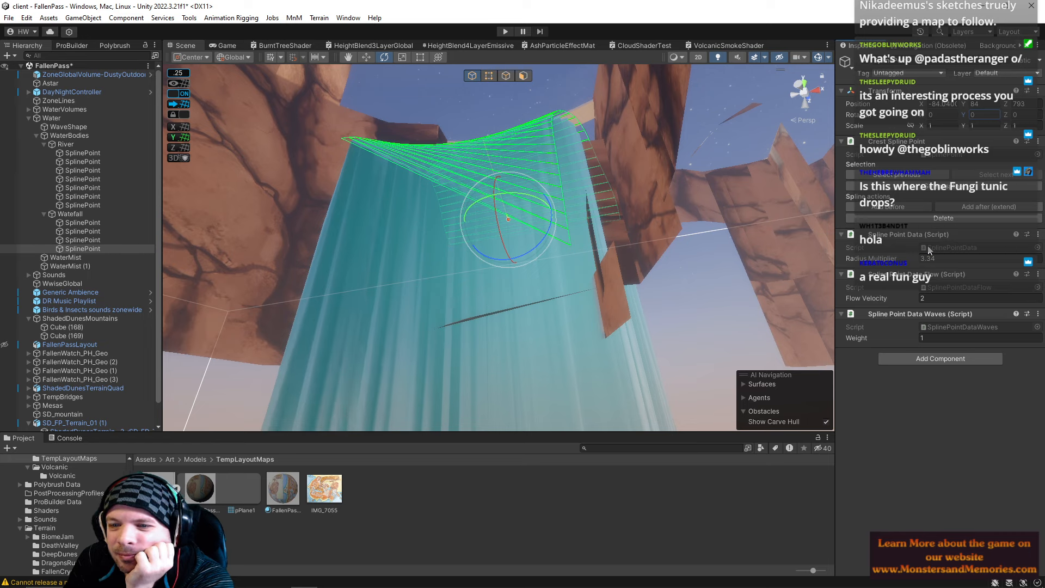
Try raising the river's first spline point to about Y 116.5 beside the waterfall, and undo the move.
{"action": "left_click", "coordinate": [86, 153]}
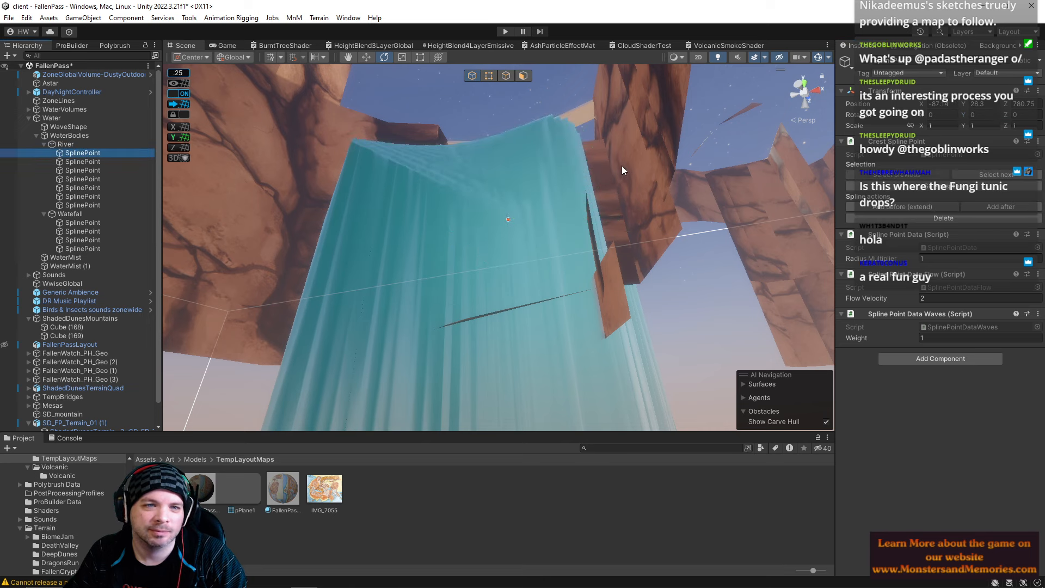
{"action": "right_click_drag", "start_coordinate": [622, 165], "coordinate": [773, 367]}
{"action": "key", "text": "f"}
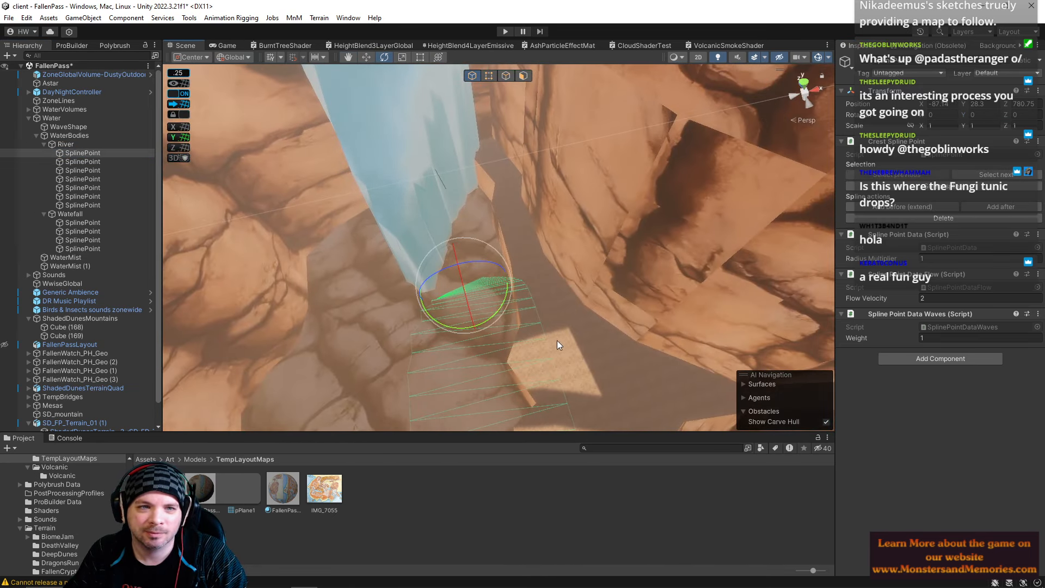
{"action": "left_click_drag", "start_coordinate": [456, 271], "coordinate": [428, 94]}
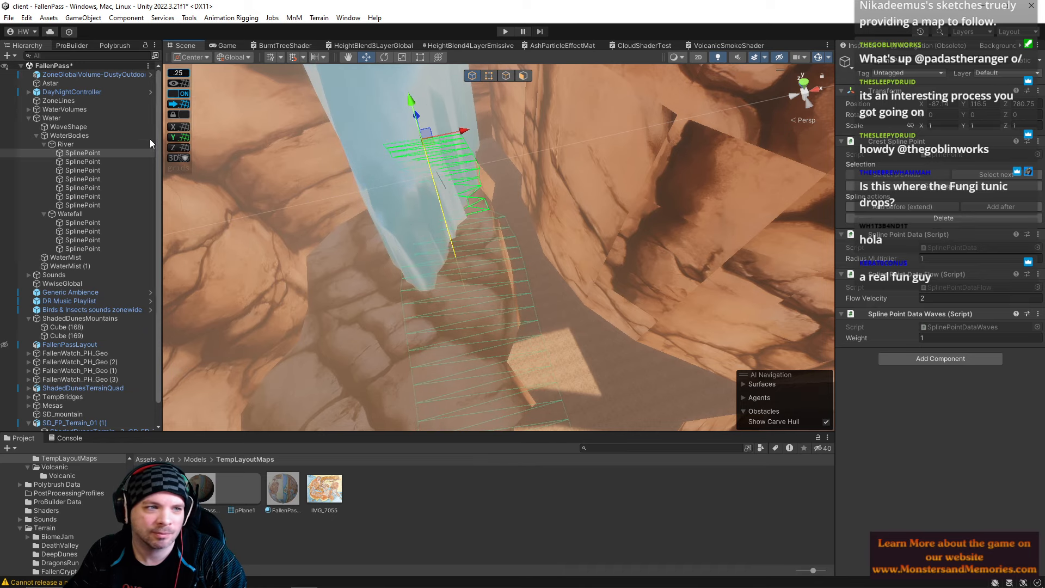
{"action": "key", "text": "ctrl+z"}
Shift the whole River object along the X axis to about X -23.
{"action": "left_click", "coordinate": [97, 146]}
{"action": "right_click_drag", "start_coordinate": [319, 222], "coordinate": [539, 96]}
{"action": "left_click_drag", "start_coordinate": [484, 94], "coordinate": [456, 97]}
{"action": "right_click_drag", "start_coordinate": [553, 188], "coordinate": [248, 207]}
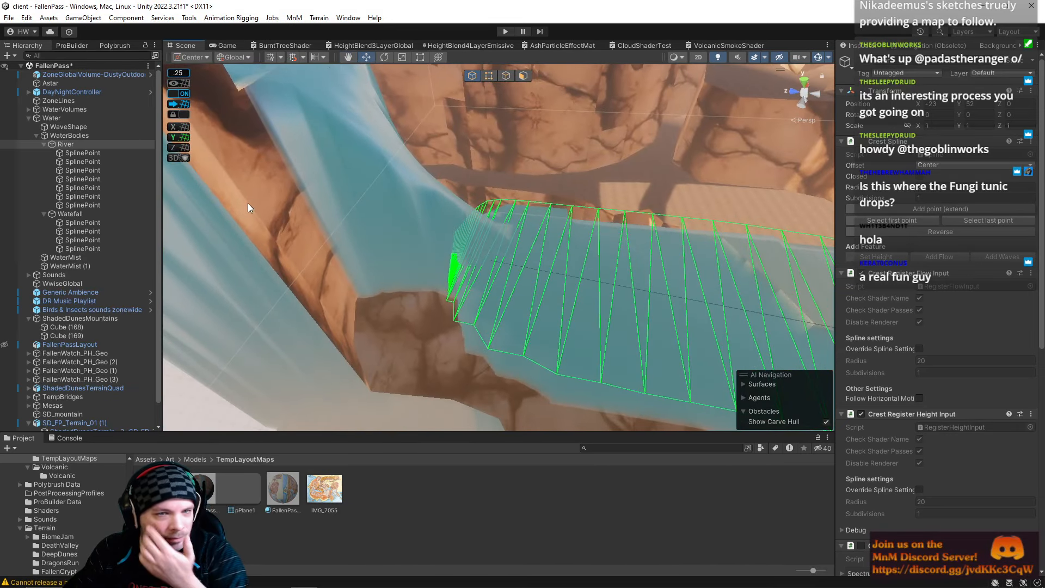
Set the Radius Multiplier of the waterfall's bottom spline point to 1.72 and move the point to about X -97.
{"action": "left_click", "coordinate": [70, 223]}
{"action": "left_click", "coordinate": [70, 214]}
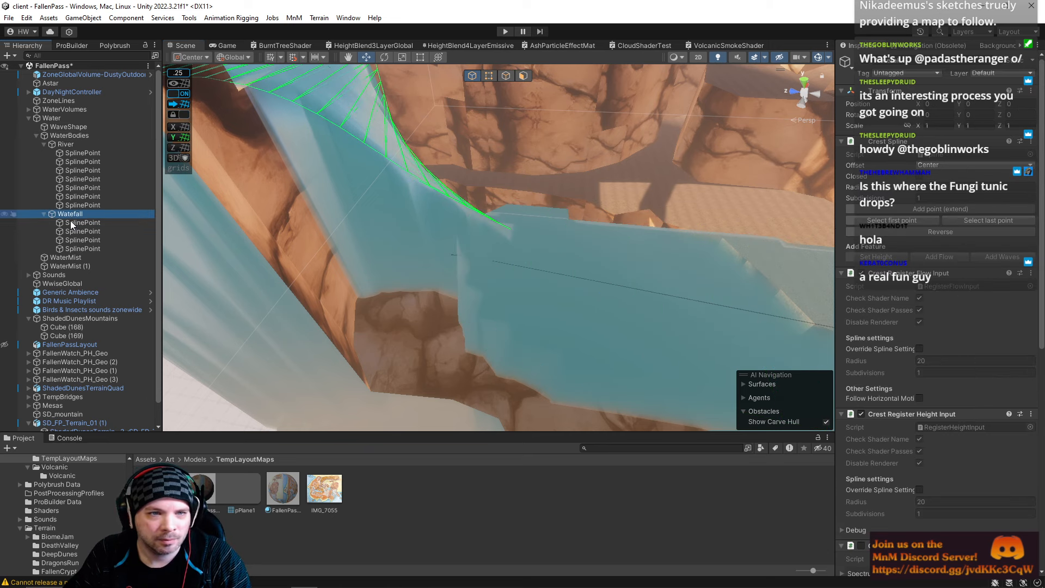
{"action": "left_click", "coordinate": [82, 247]}
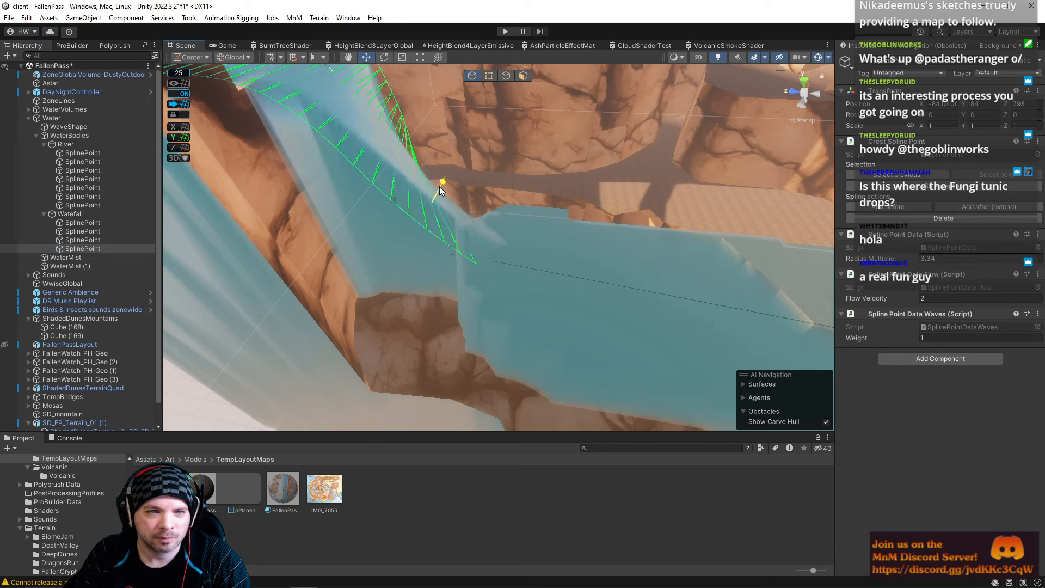
{"action": "right_click_drag", "start_coordinate": [439, 186], "coordinate": [558, 217]}
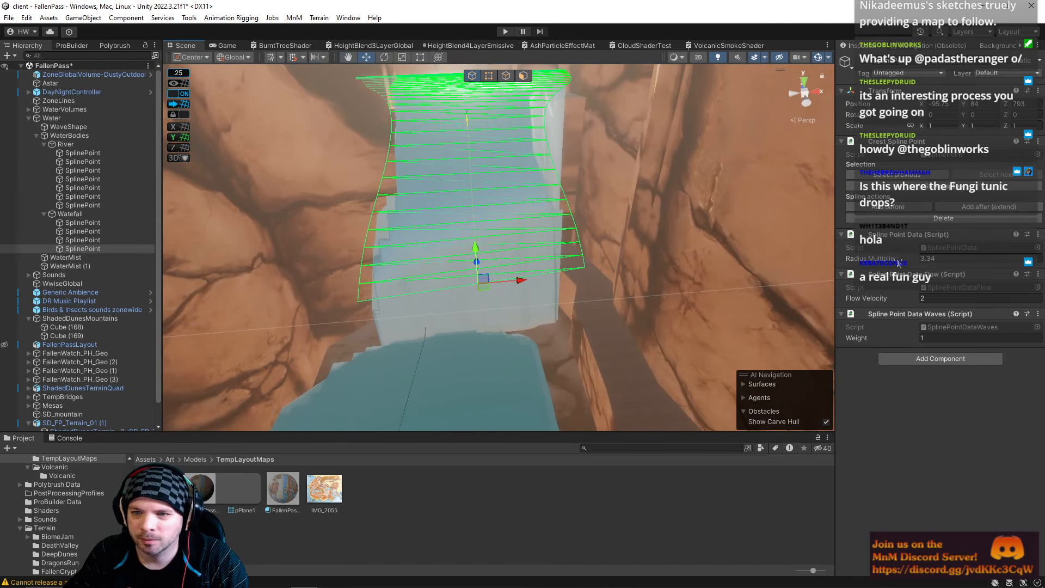
{"action": "left_click_drag", "start_coordinate": [899, 263], "coordinate": [873, 263]}
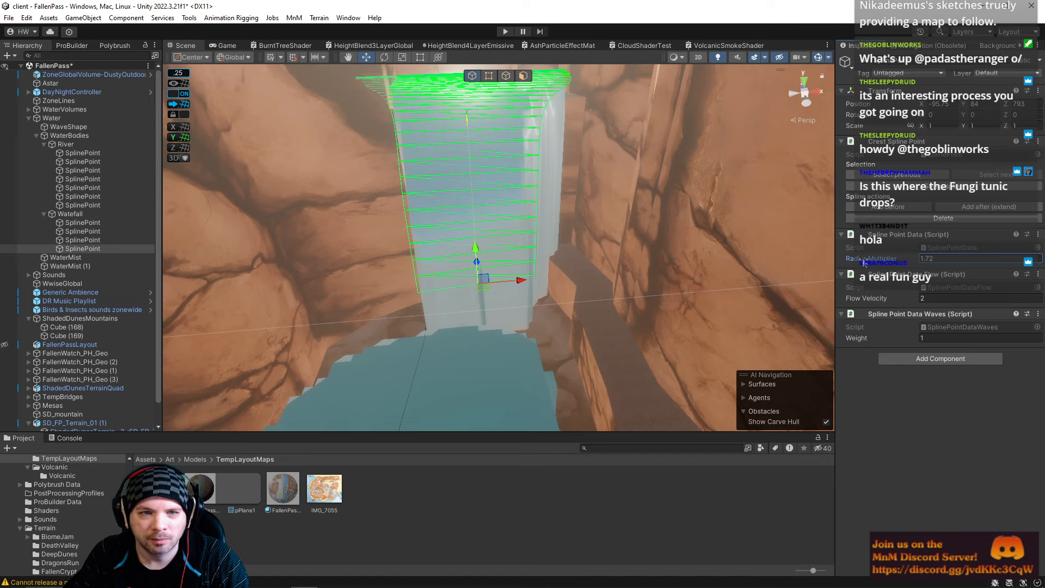
{"action": "left_click", "coordinate": [515, 280]}
{"action": "right_click_drag", "start_coordinate": [515, 280], "coordinate": [436, 248]}
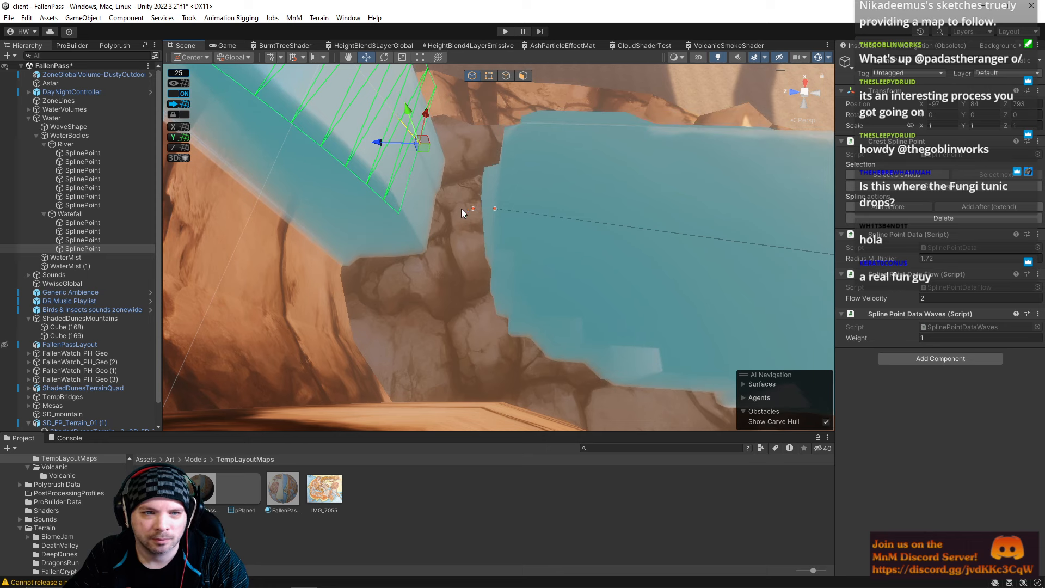
Move the river's first spline point back under the waterfall to about Z 821.75.
{"action": "left_click", "coordinate": [74, 153]}
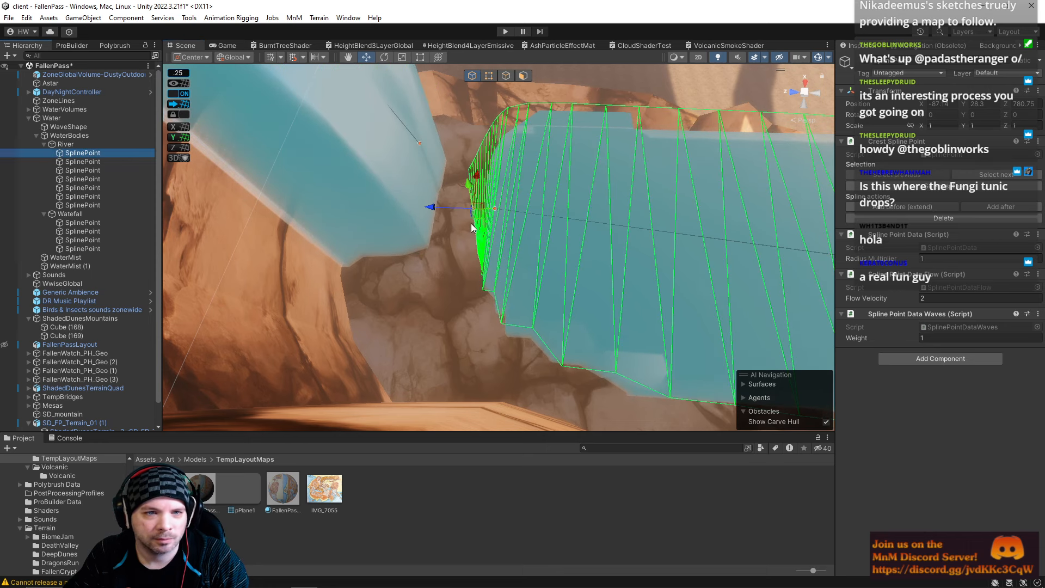
{"action": "left_click_drag", "start_coordinate": [431, 208], "coordinate": [236, 215]}
{"action": "right_click_drag", "start_coordinate": [489, 249], "coordinate": [259, 109]}
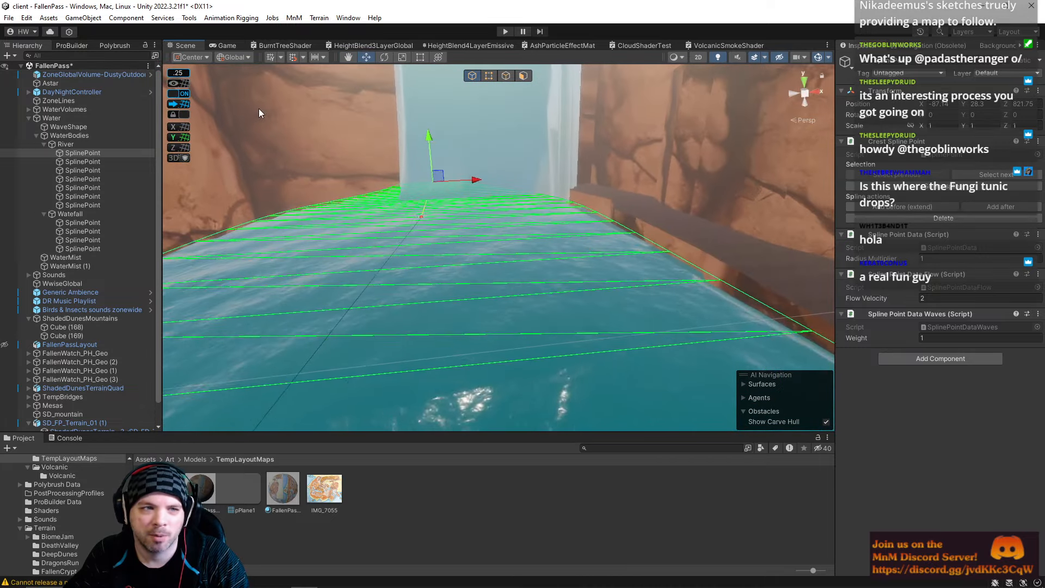
Lower the whole River object to about Y 48.
{"action": "left_click", "coordinate": [65, 144]}
{"action": "right_click_drag", "start_coordinate": [341, 204], "coordinate": [606, 175]}
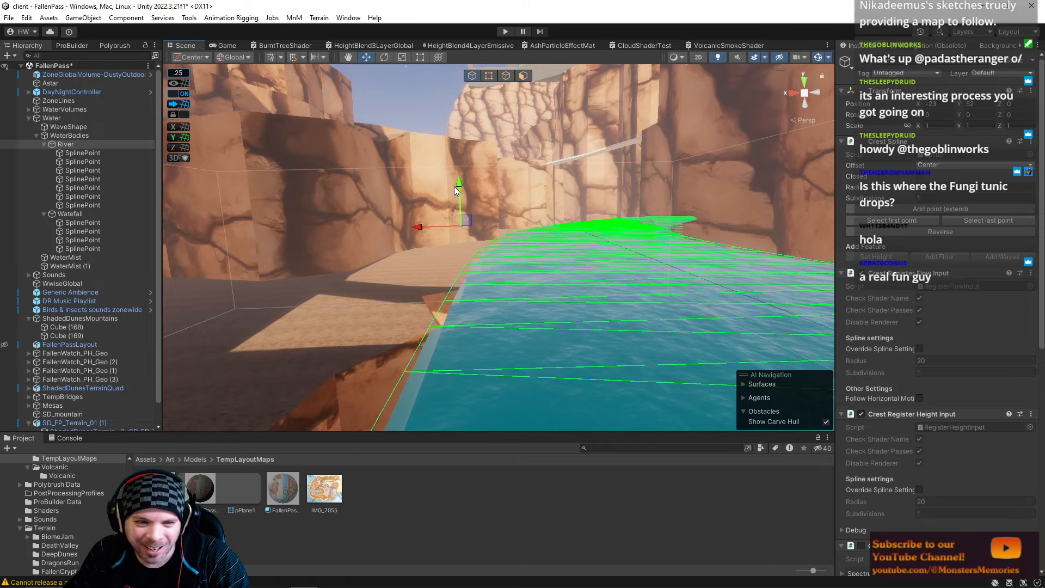
{"action": "left_click_drag", "start_coordinate": [459, 184], "coordinate": [459, 184]}
{"action": "right_click_drag", "start_coordinate": [567, 226], "coordinate": [325, 339]}
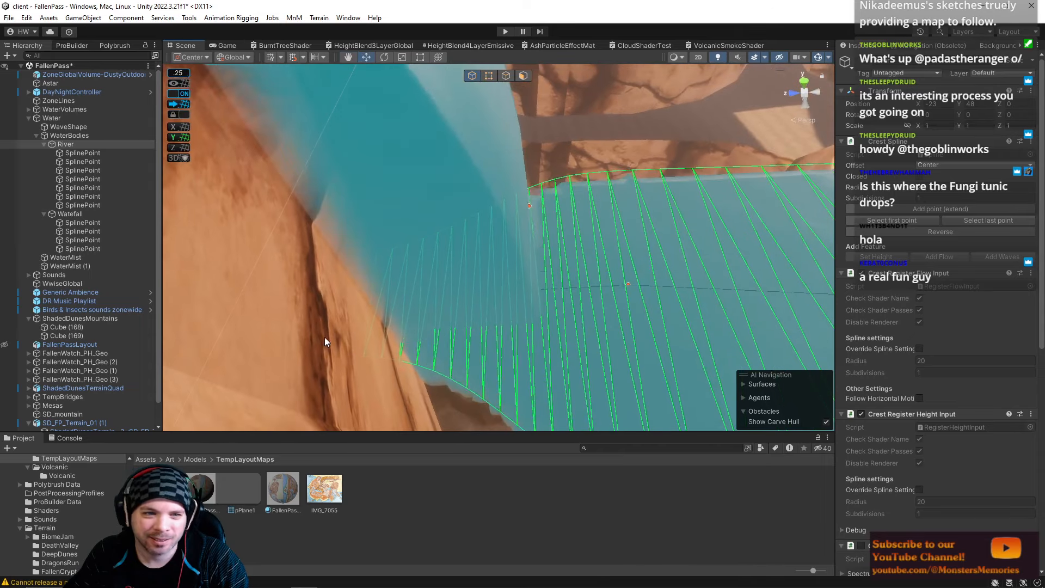
Set the Radius Multiplier of the river's first spline point to 5.38.
{"action": "left_click", "coordinate": [84, 153]}
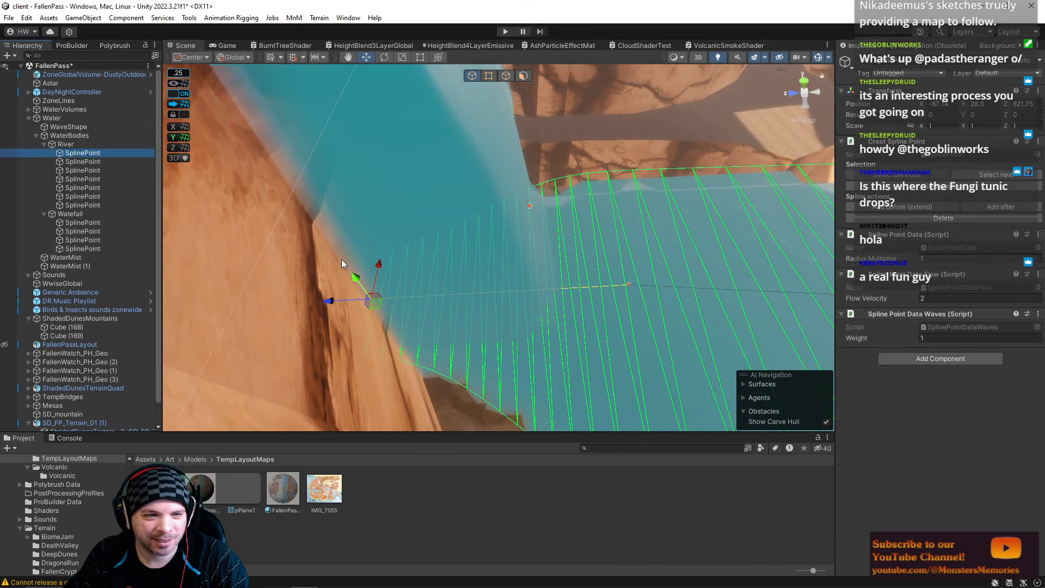
{"action": "left_click_drag", "start_coordinate": [893, 263], "coordinate": [928, 260]}
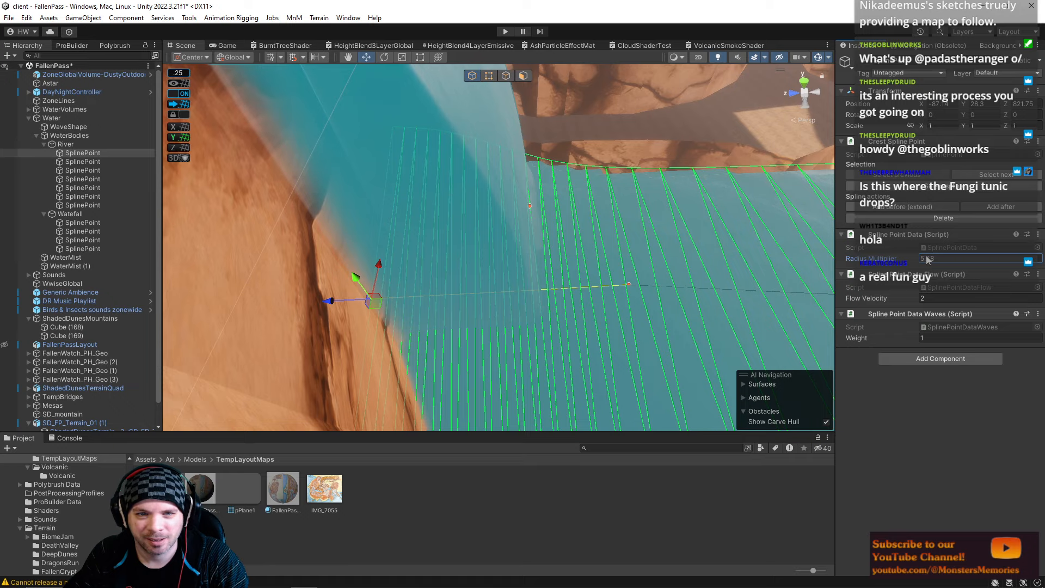
Adjust the height of the whole River object and set its Y position to 49.
{"action": "double_click", "coordinate": [66, 144]}
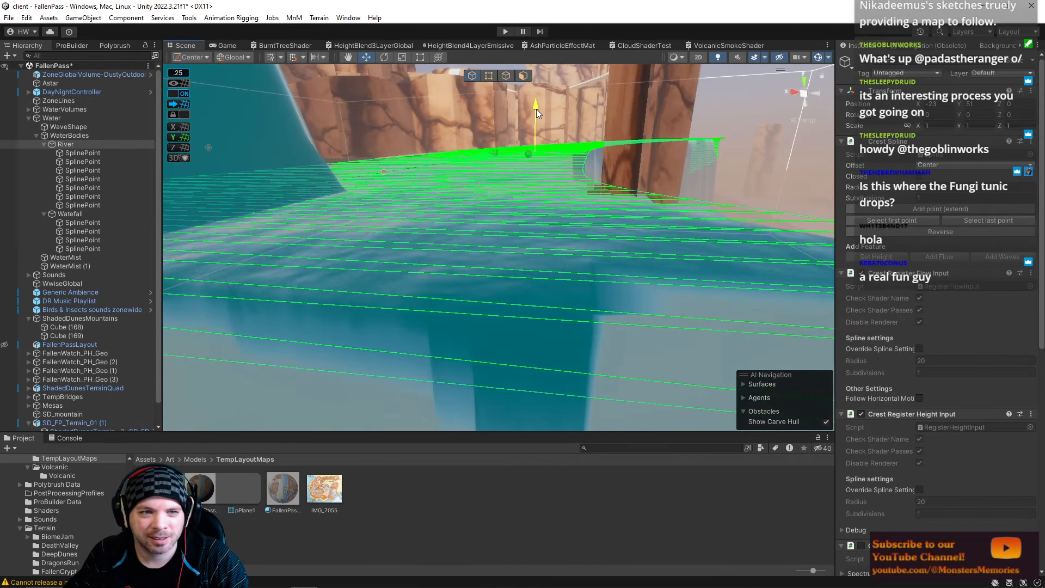
{"action": "mouse_move", "coordinate": [537, 110]}
{"action": "right_mouse_down"}
{"action": "mouse_move", "coordinate": [466, 136]}
{"action": "mouse_move", "coordinate": [508, 108]}
{"action": "mouse_move", "coordinate": [518, 118]}
{"action": "right_mouse_up"}
{"action": "left_click_drag", "start_coordinate": [480, 168], "coordinate": [479, 162]}
{"action": "key", "text": "ctrl+z"}
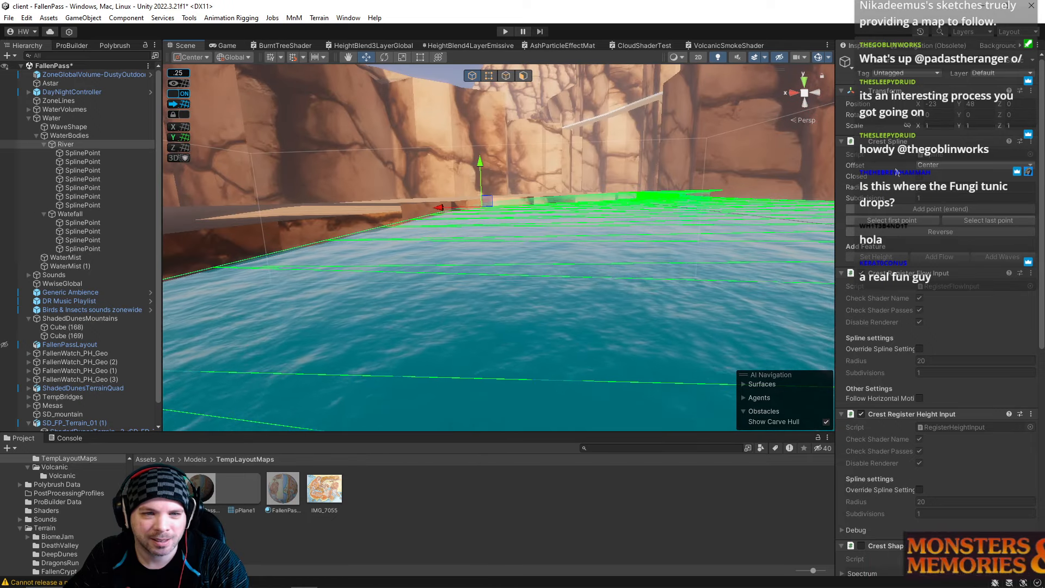
{"action": "left_click", "coordinate": [973, 104]}
{"action": "type", "text": "9"}
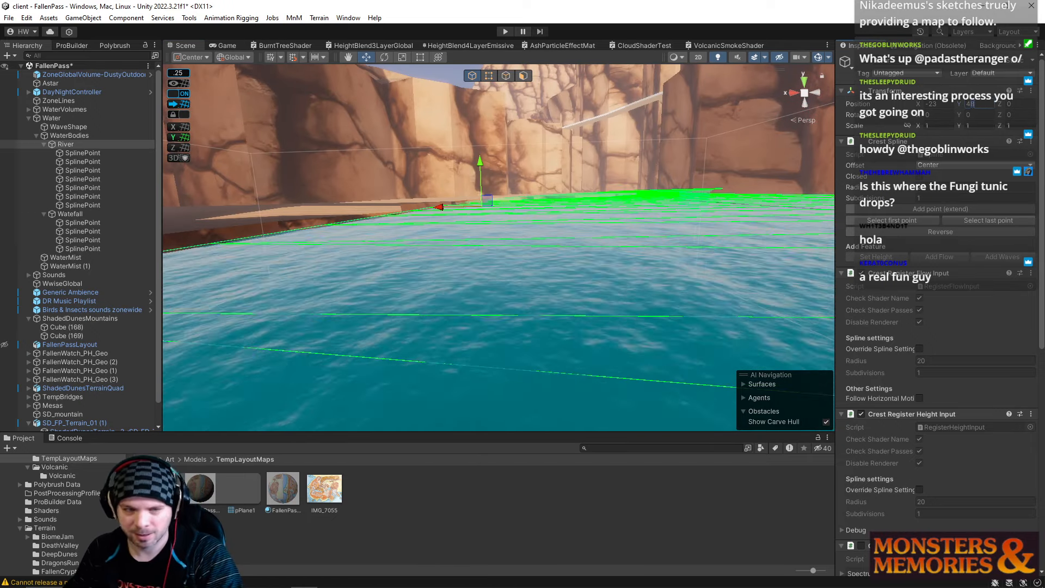
Lower the river's first spline point to about Y 26.5 at the foot of the waterfall.
{"action": "right_click_drag", "start_coordinate": [583, 201], "coordinate": [294, 206]}
{"action": "left_click", "coordinate": [81, 153]}
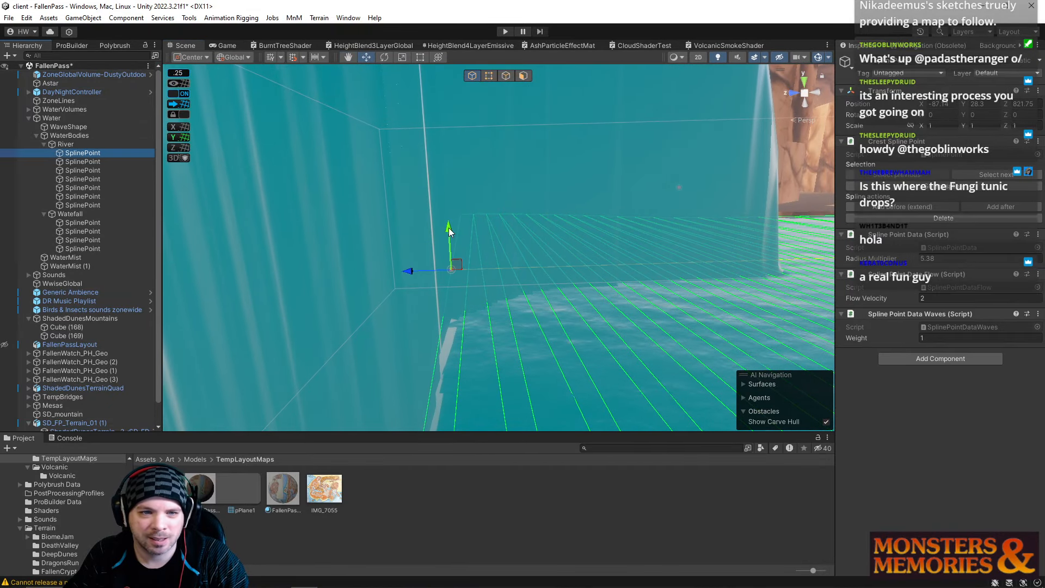
{"action": "left_click_drag", "start_coordinate": [449, 227], "coordinate": [449, 235]}
{"action": "right_click_drag", "start_coordinate": [550, 235], "coordinate": [488, 249]}
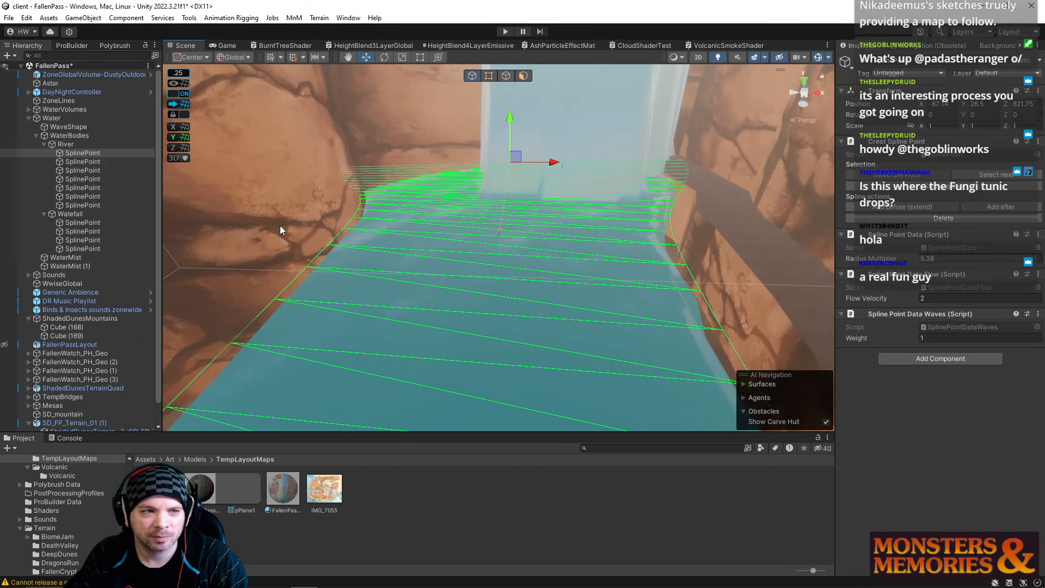
Move the river's second spline point to about X -95 and Y 27.25, and set its Radius Multiplier to 5.33.
{"action": "left_click_drag", "start_coordinate": [542, 235], "coordinate": [568, 244]}
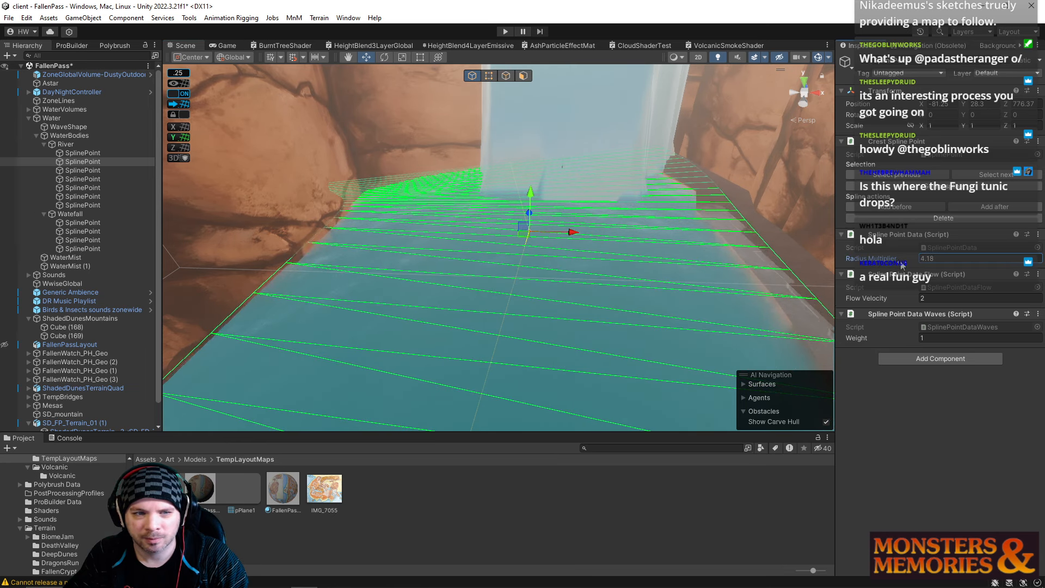
{"action": "right_click_drag", "start_coordinate": [659, 238], "coordinate": [526, 148]}
{"action": "left_click_drag", "start_coordinate": [538, 132], "coordinate": [538, 137]}
{"action": "right_click_drag", "start_coordinate": [539, 136], "coordinate": [688, 159]}
{"action": "left_click_drag", "start_coordinate": [688, 159], "coordinate": [655, 165]}
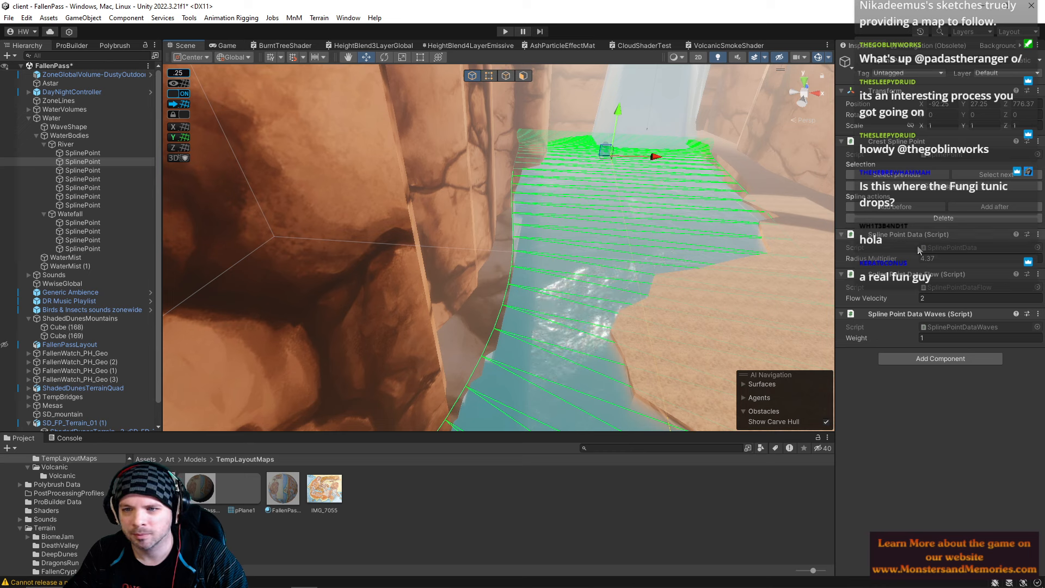
{"action": "left_click_drag", "start_coordinate": [872, 264], "coordinate": [883, 264]}
{"action": "left_click_drag", "start_coordinate": [655, 160], "coordinate": [648, 157]}
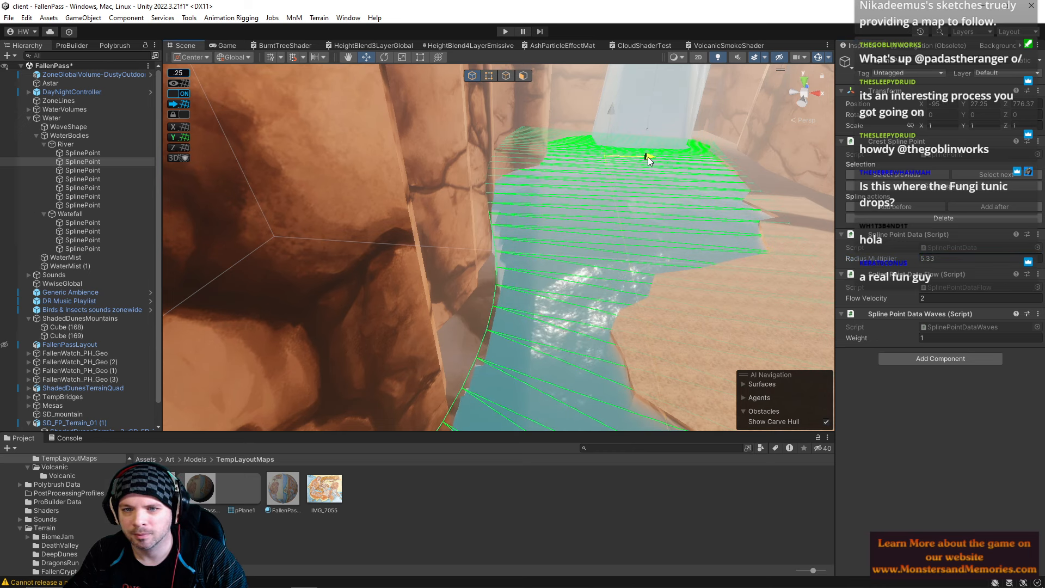
Move the river's third spline point into the channel at about X -120 and Z 661.
{"action": "left_click", "coordinate": [83, 170]}
{"action": "right_click_drag", "start_coordinate": [532, 238], "coordinate": [616, 292]}
{"action": "key", "text": "s"}
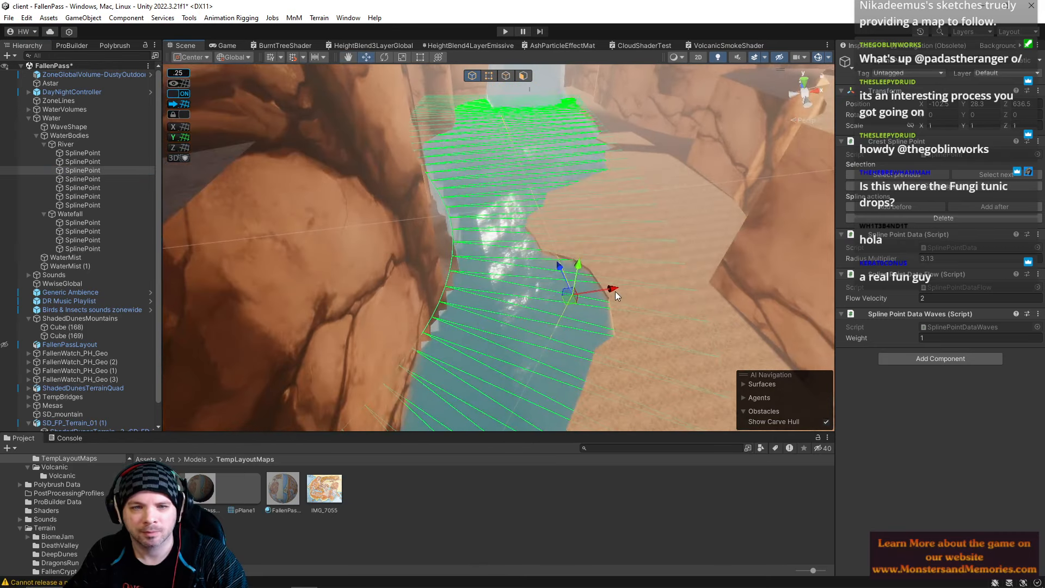
{"action": "left_click_drag", "start_coordinate": [615, 292], "coordinate": [481, 220]}
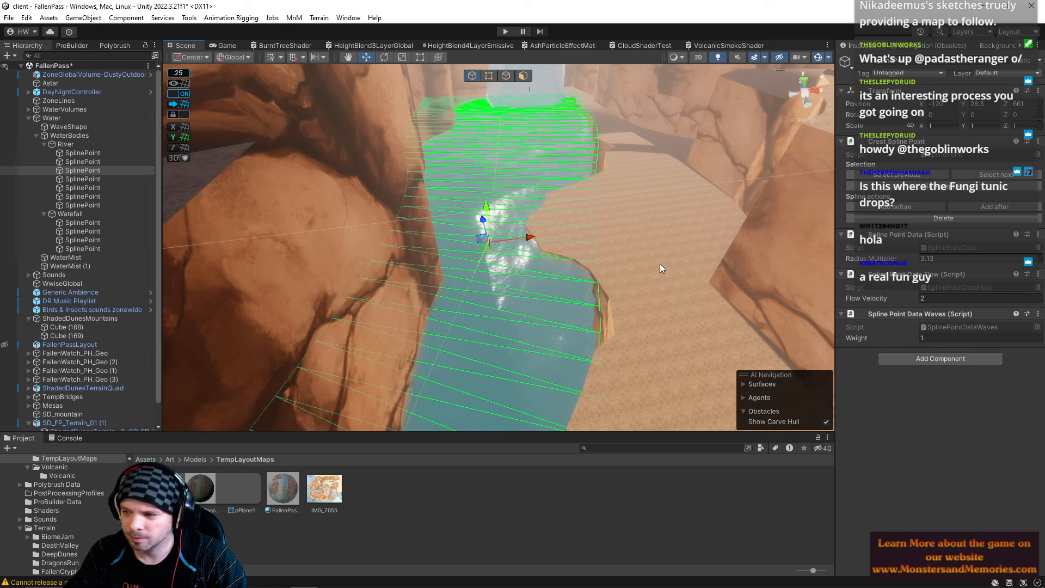
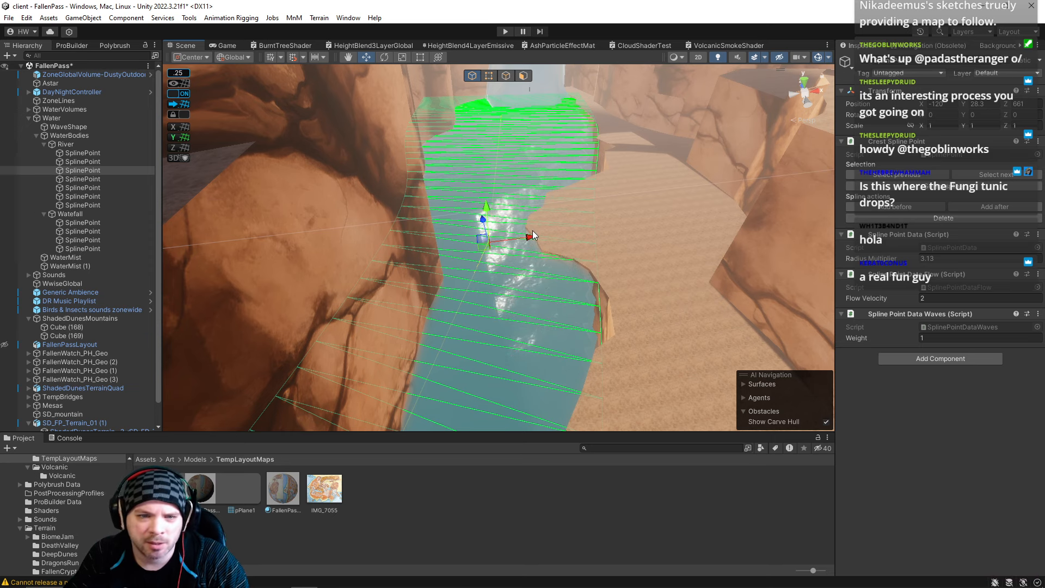
{"action": "mouse_move", "coordinate": [531, 237]}
{"action": "left_mouse_down"}
{"action": "mouse_move", "coordinate": [520, 233]}
{"action": "mouse_move", "coordinate": [529, 233]}
{"action": "left_mouse_up"}
{"action": "right_click_drag", "start_coordinate": [529, 233], "coordinate": [538, 204]}
Add a spline point before the river's third point and set its Radius Multiplier to 4.61.
{"action": "right_click_drag", "start_coordinate": [461, 199], "coordinate": [825, 237]}
{"action": "left_click", "coordinate": [919, 207]}
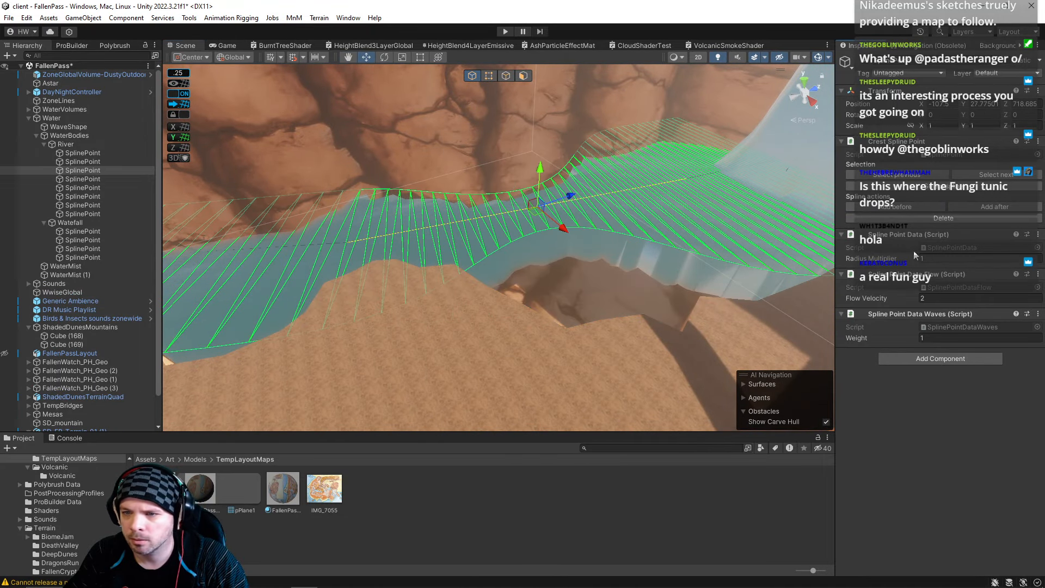
{"action": "left_click_drag", "start_coordinate": [885, 261], "coordinate": [928, 261]}
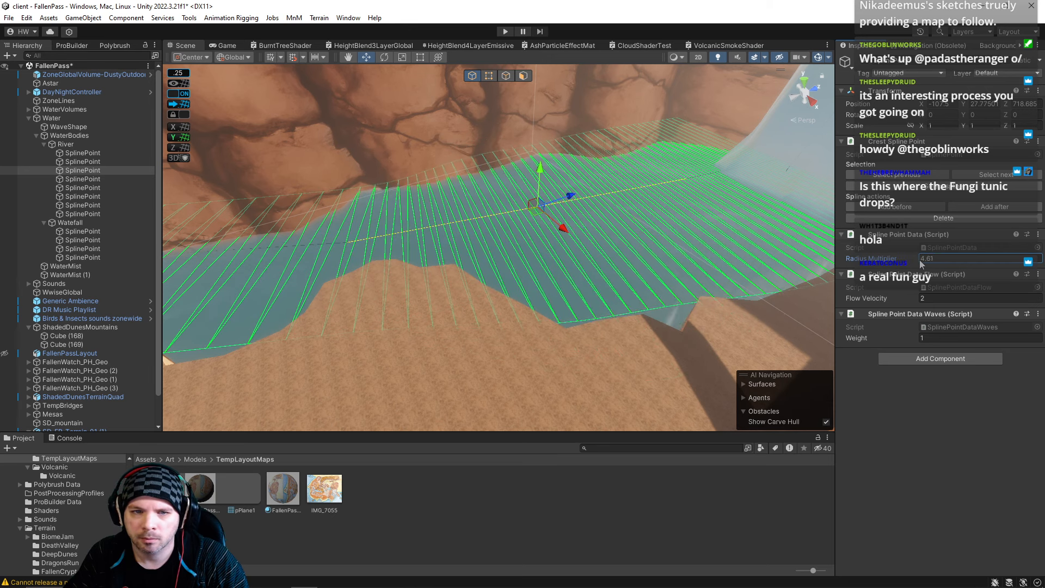
Move the newly added river spline point to about X -102 and increase its Radius Multiplier to about 4.94.
{"action": "left_click_drag", "start_coordinate": [564, 233], "coordinate": [573, 243]}
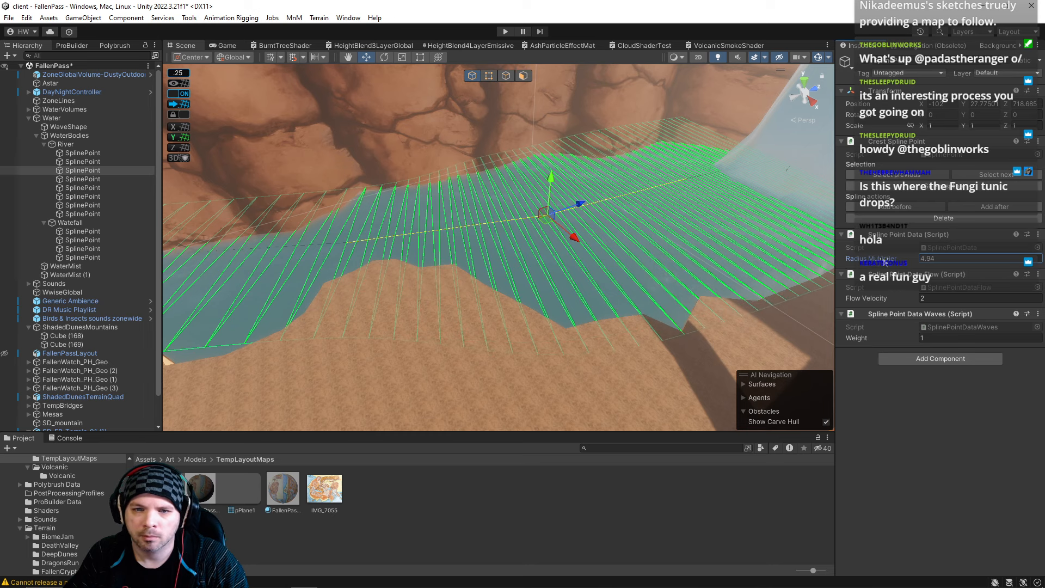
{"action": "left_click_drag", "start_coordinate": [886, 263], "coordinate": [898, 263]}
{"action": "right_click_drag", "start_coordinate": [626, 283], "coordinate": [541, 303]}
Move the river's fifth spline point to about X -127.25 to follow the canyon bend.
{"action": "left_click", "coordinate": [89, 179]}
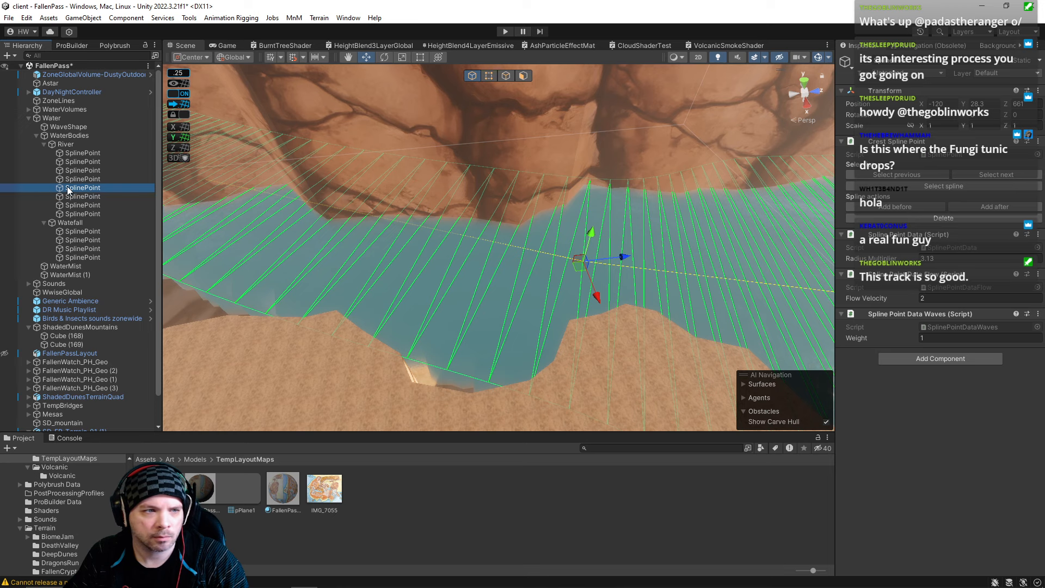
{"action": "right_click_drag", "start_coordinate": [317, 213], "coordinate": [230, 198]}
{"action": "left_click_drag", "start_coordinate": [363, 165], "coordinate": [227, 219]}
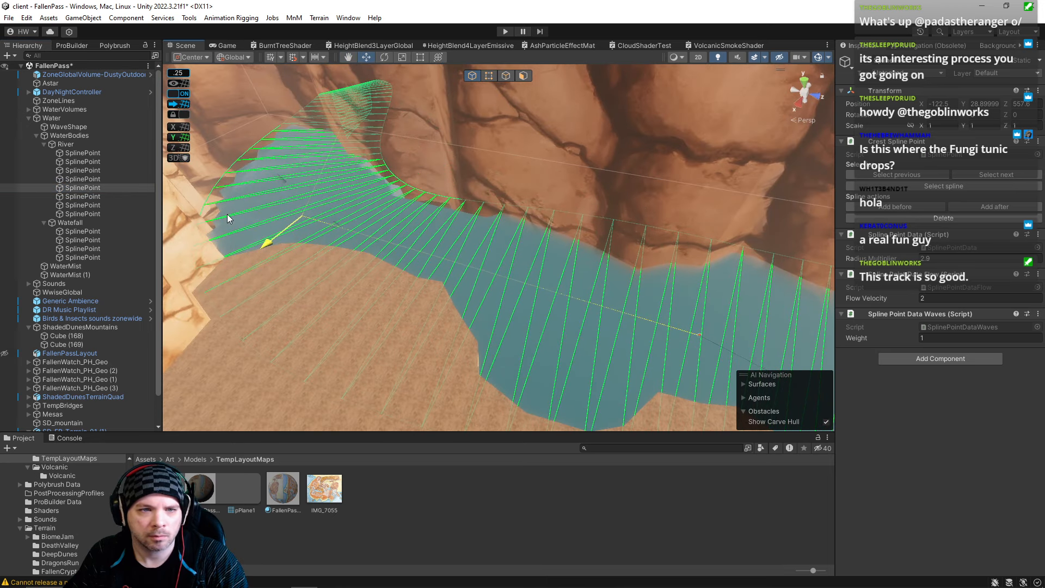
{"action": "right_click_drag", "start_coordinate": [226, 219], "coordinate": [347, 184]}
{"action": "left_click_drag", "start_coordinate": [342, 205], "coordinate": [360, 208]}
{"action": "right_click_drag", "start_coordinate": [360, 208], "coordinate": [527, 256]}
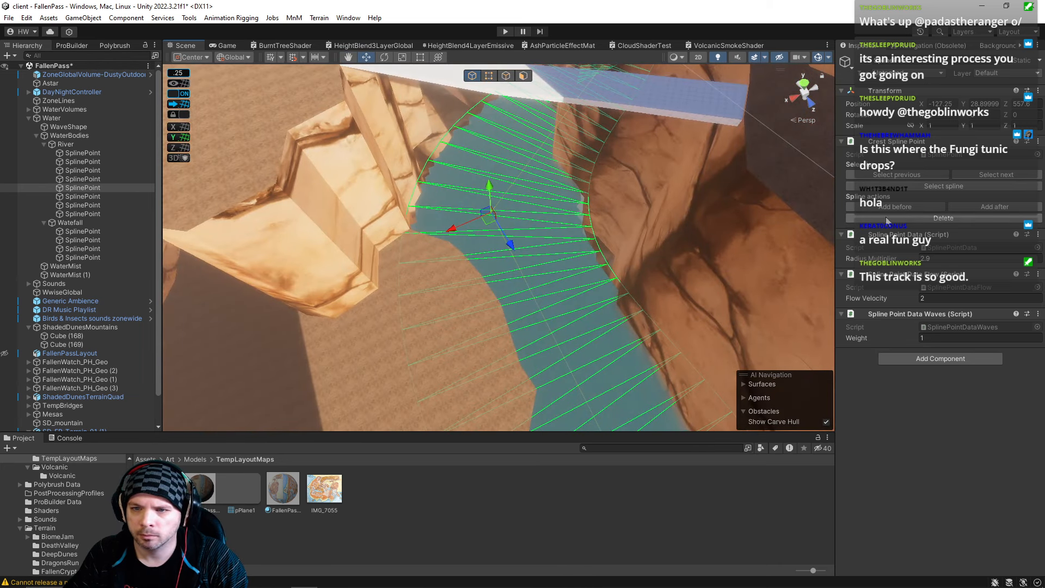
Increase the Radius Multiplier of the river's fifth spline point to about 5.24 and move the point to about X -133.25.
{"action": "left_click_drag", "start_coordinate": [872, 264], "coordinate": [893, 264]}
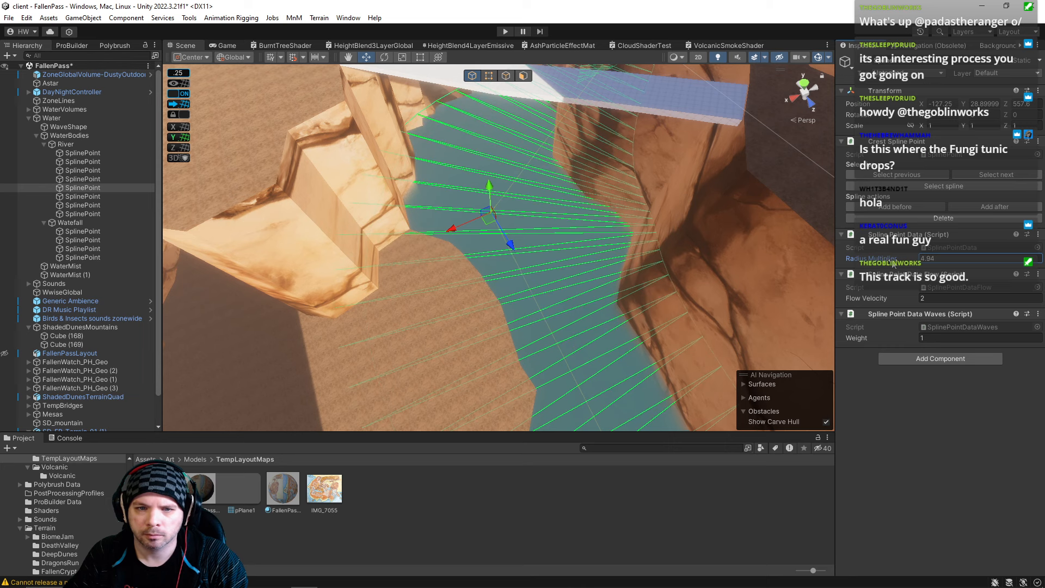
{"action": "left_click_drag", "start_coordinate": [454, 228], "coordinate": [474, 227]}
Move the river's sixth spline point to about X -149.5 and the seventh to about X -149, into the narrow channel.
{"action": "right_click_drag", "start_coordinate": [474, 226], "coordinate": [381, 240]}
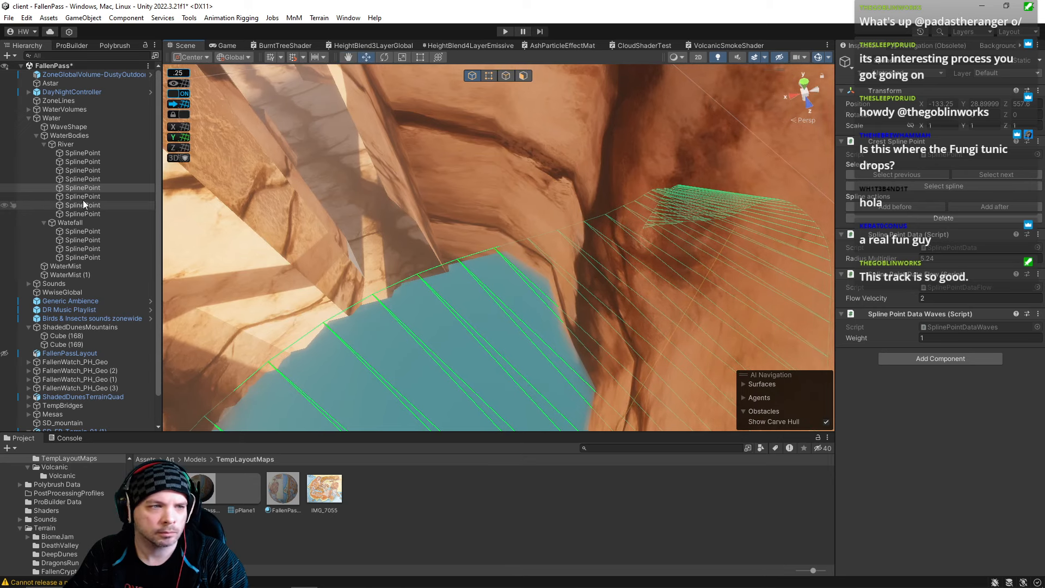
{"action": "left_click_drag", "start_coordinate": [701, 242], "coordinate": [381, 231]}
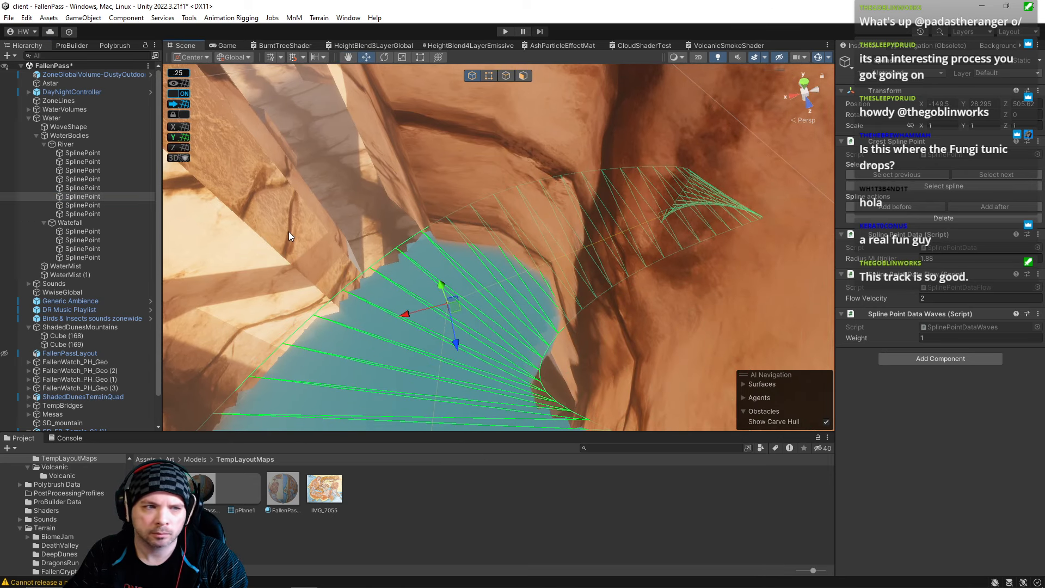
{"action": "left_click_drag", "start_coordinate": [691, 200], "coordinate": [381, 190]}
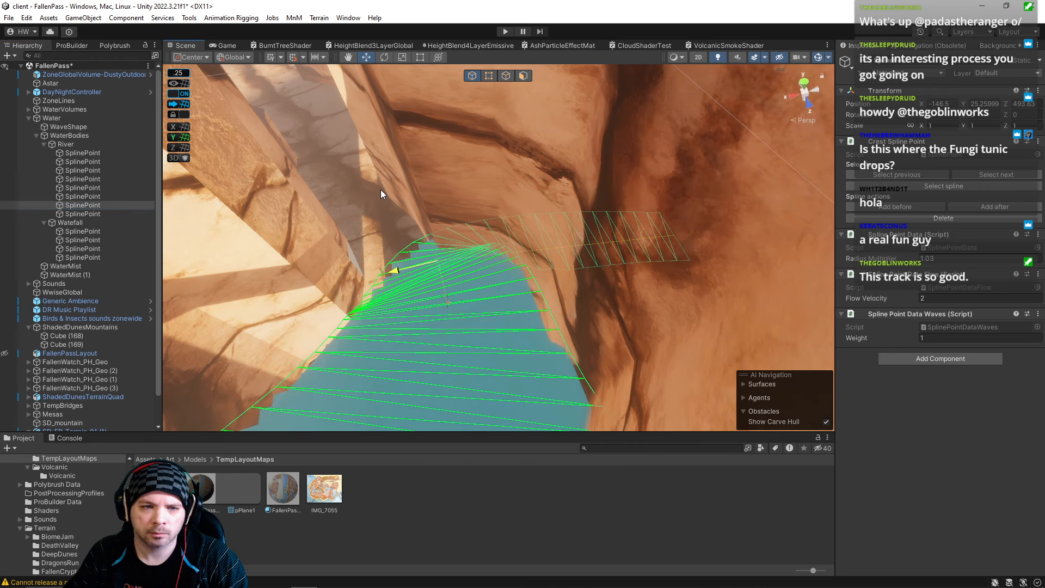
Move the river's last spline point to about X -107 and Z 405.5, and raise it to Y 29.
{"action": "left_click", "coordinate": [73, 214]}
{"action": "left_click_drag", "start_coordinate": [710, 273], "coordinate": [273, 149]}
{"action": "right_click_drag", "start_coordinate": [342, 255], "coordinate": [461, 172]}
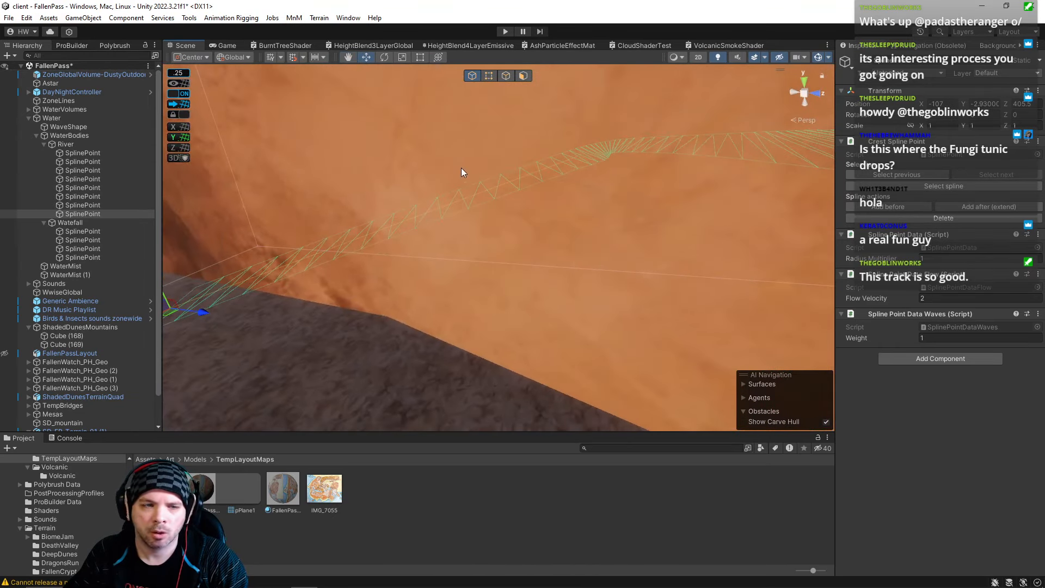
{"action": "key", "text": "f"}
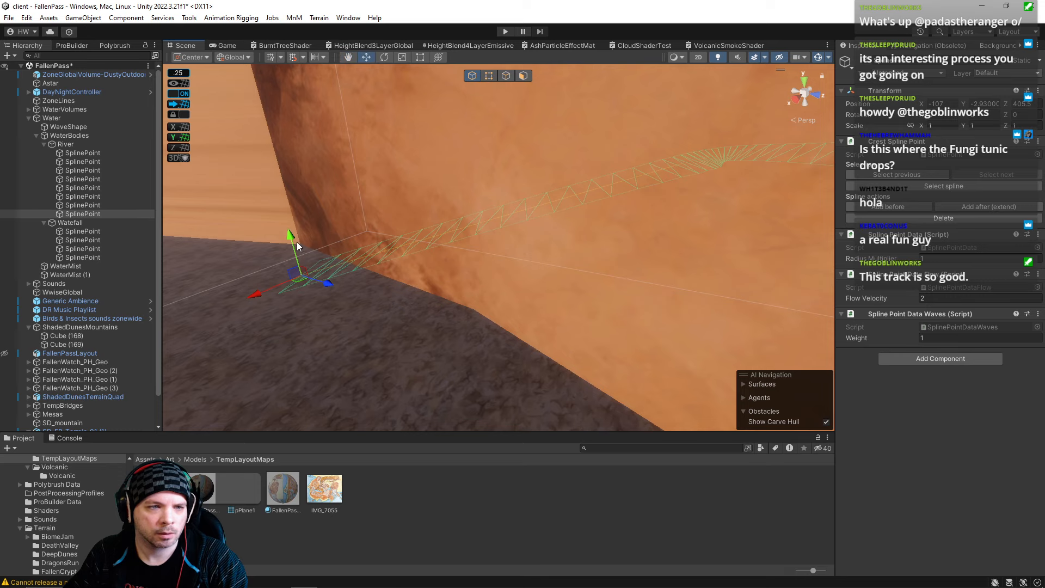
{"action": "left_click_drag", "start_coordinate": [294, 242], "coordinate": [280, 111]}
{"action": "right_click_drag", "start_coordinate": [363, 154], "coordinate": [332, 292]}
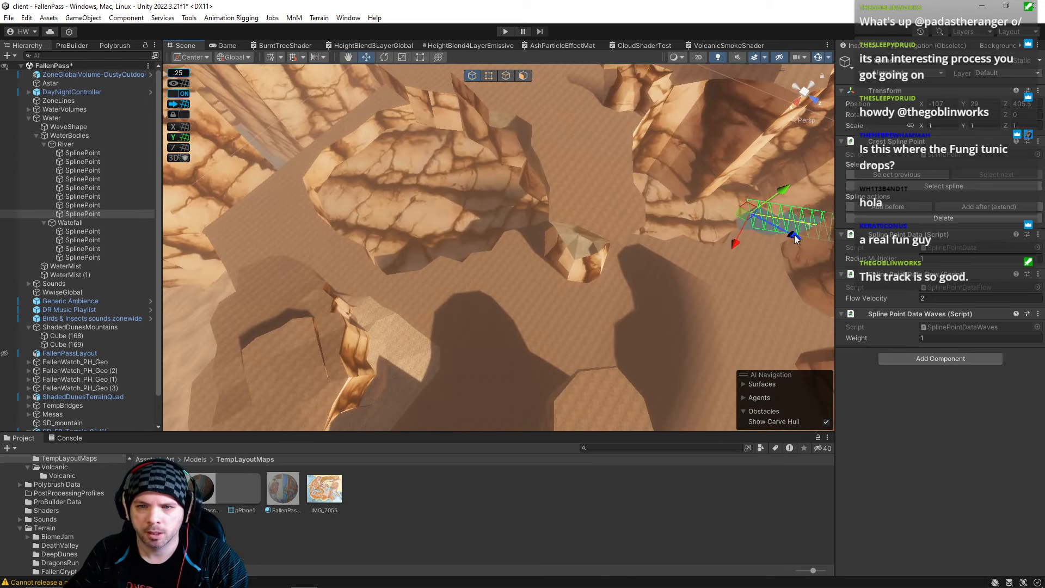
Extend the river downstream by moving its last spline point past about X -3 and Z 223, and align it with the canyon.
{"action": "left_click_drag", "start_coordinate": [795, 234], "coordinate": [352, 191]}
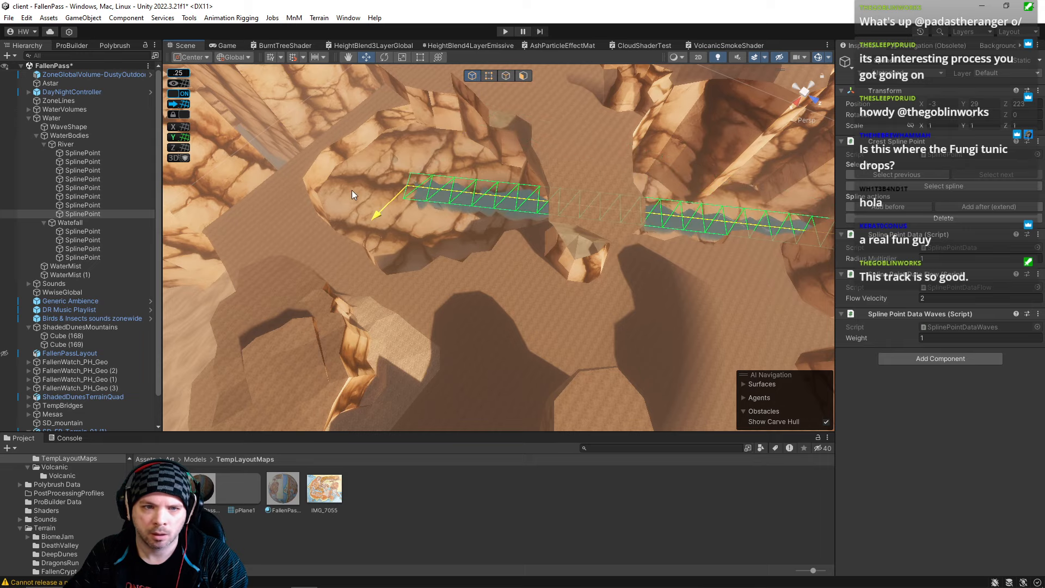
{"action": "left_click_drag", "start_coordinate": [437, 208], "coordinate": [360, 157]}
{"action": "right_click_drag", "start_coordinate": [312, 150], "coordinate": [416, 113]}
{"action": "left_click_drag", "start_coordinate": [410, 177], "coordinate": [387, 263]}
{"action": "left_click_drag", "start_coordinate": [368, 223], "coordinate": [383, 265]}
{"action": "right_click_drag", "start_coordinate": [384, 266], "coordinate": [292, 322]}
Move the river's seventh spline point downstream to about X -55 and Z 329.5, and increase its Radius Multiplier to widen the water.
{"action": "left_click", "coordinate": [75, 206]}
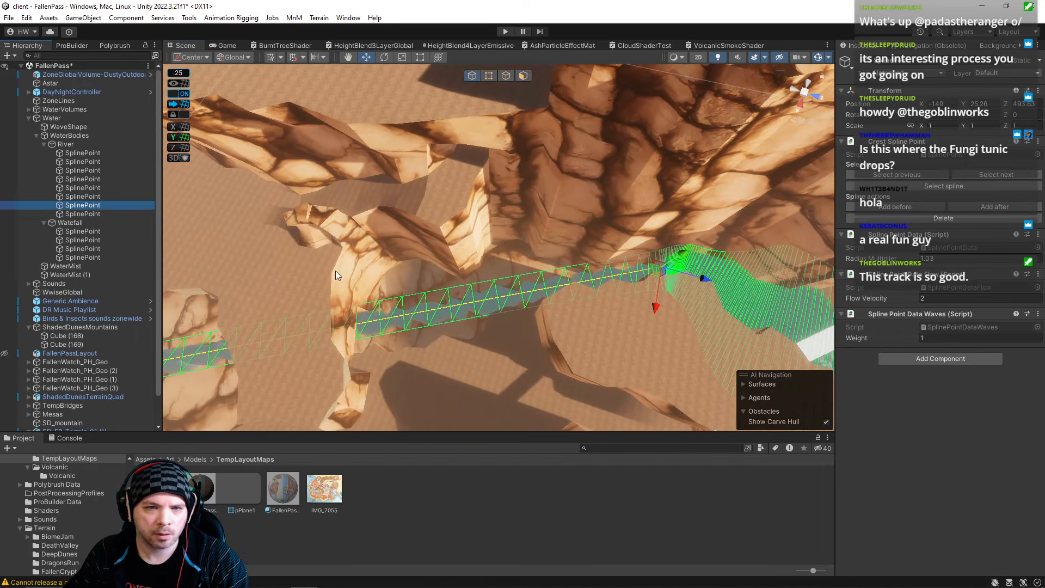
{"action": "left_click_drag", "start_coordinate": [695, 280], "coordinate": [430, 333]}
{"action": "right_click_drag", "start_coordinate": [430, 333], "coordinate": [591, 218]}
{"action": "left_click_drag", "start_coordinate": [612, 241], "coordinate": [377, 276]}
{"action": "right_click_drag", "start_coordinate": [377, 276], "coordinate": [541, 229]}
{"action": "left_click_drag", "start_coordinate": [527, 205], "coordinate": [559, 213]}
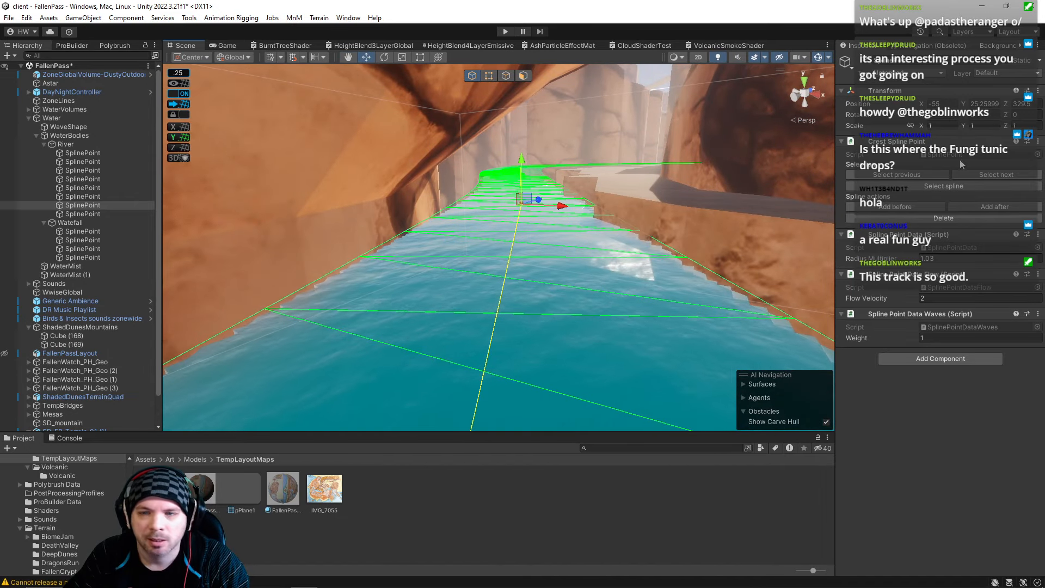
{"action": "left_click_drag", "start_coordinate": [886, 258], "coordinate": [898, 258]}
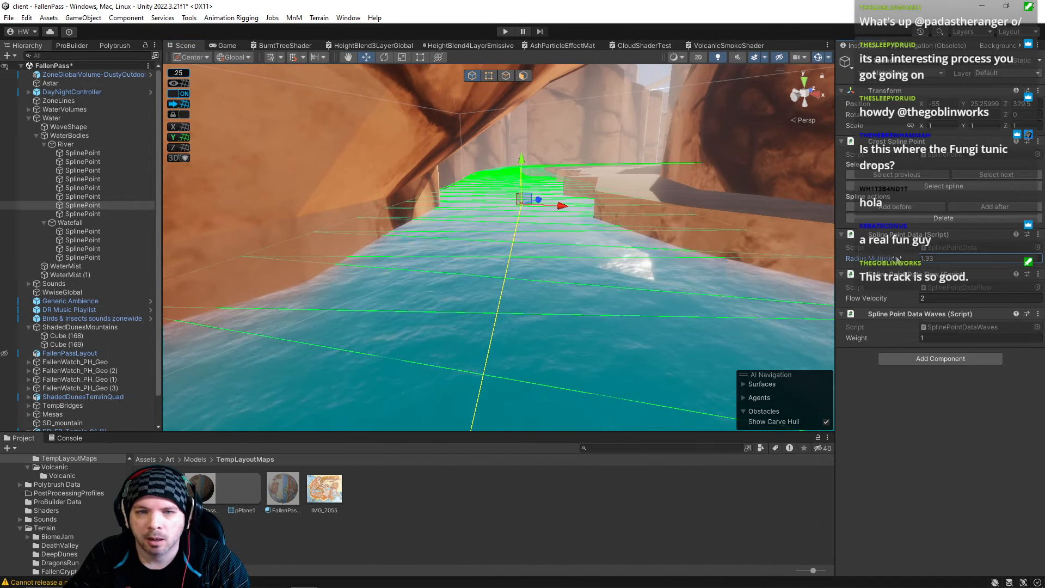
Move the river's sixth spline point to about X -145.5 and Z 475.75, into the narrows of the canyon.
{"action": "right_click_drag", "start_coordinate": [754, 220], "coordinate": [677, 325]}
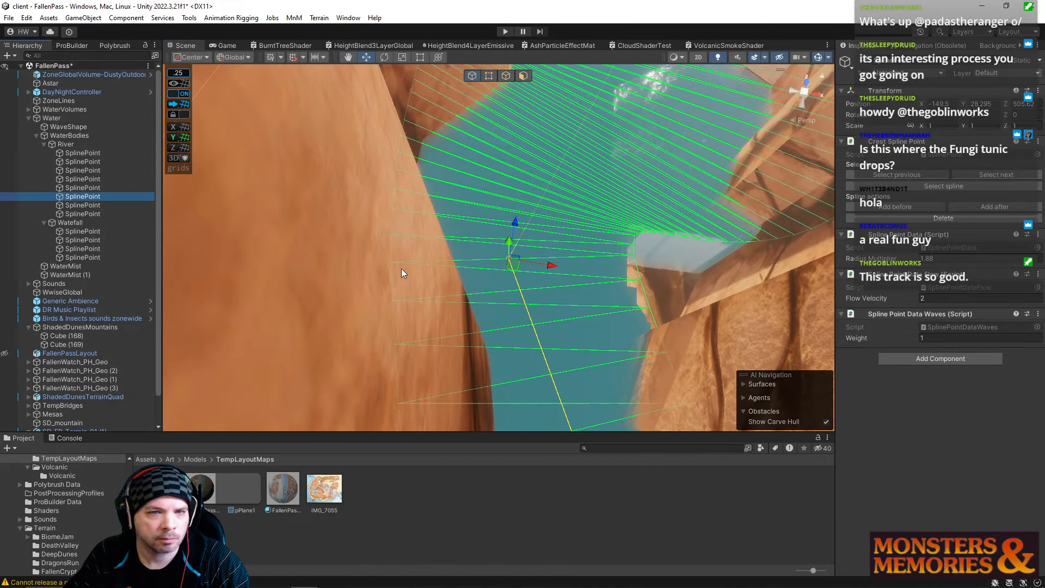
{"action": "left_click_drag", "start_coordinate": [559, 270], "coordinate": [551, 289]}
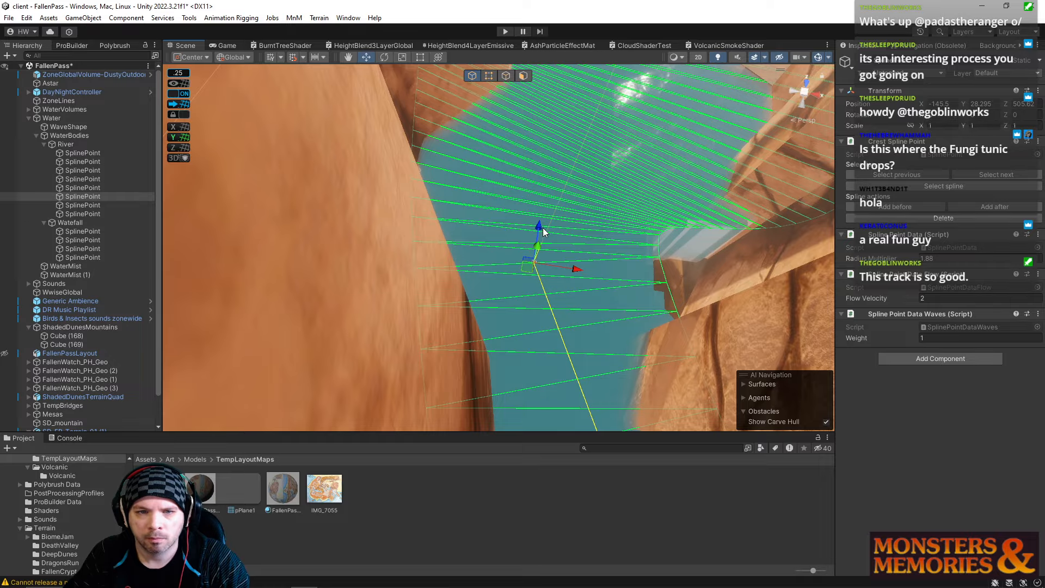
{"action": "left_click_drag", "start_coordinate": [540, 226], "coordinate": [518, 419]}
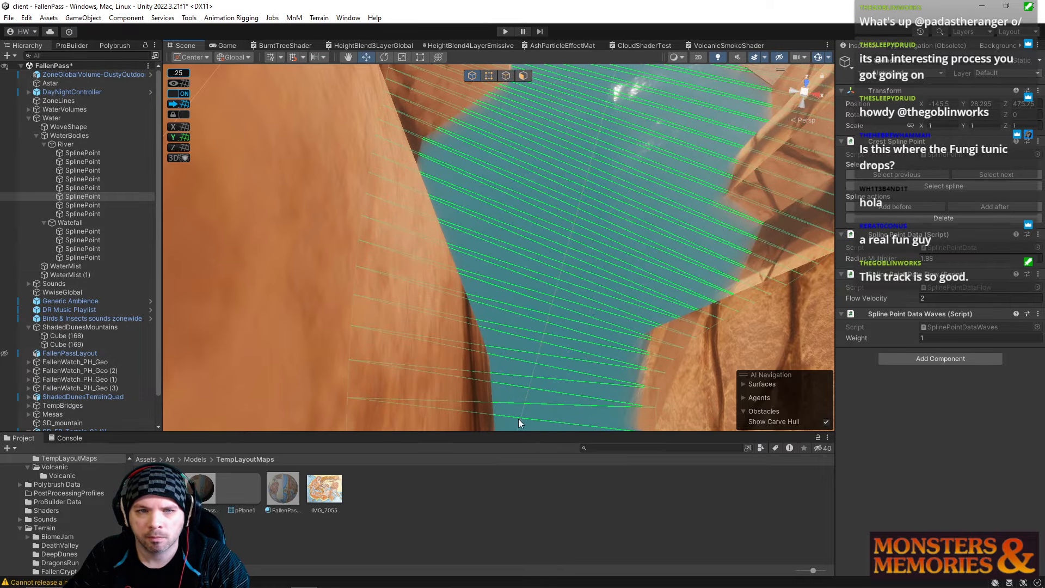
Add a spline point before the river's sixth point, move it to about X -144, and set its Radius Multiplier to about 3.36.
{"action": "right_click_drag", "start_coordinate": [519, 419], "coordinate": [539, 266]}
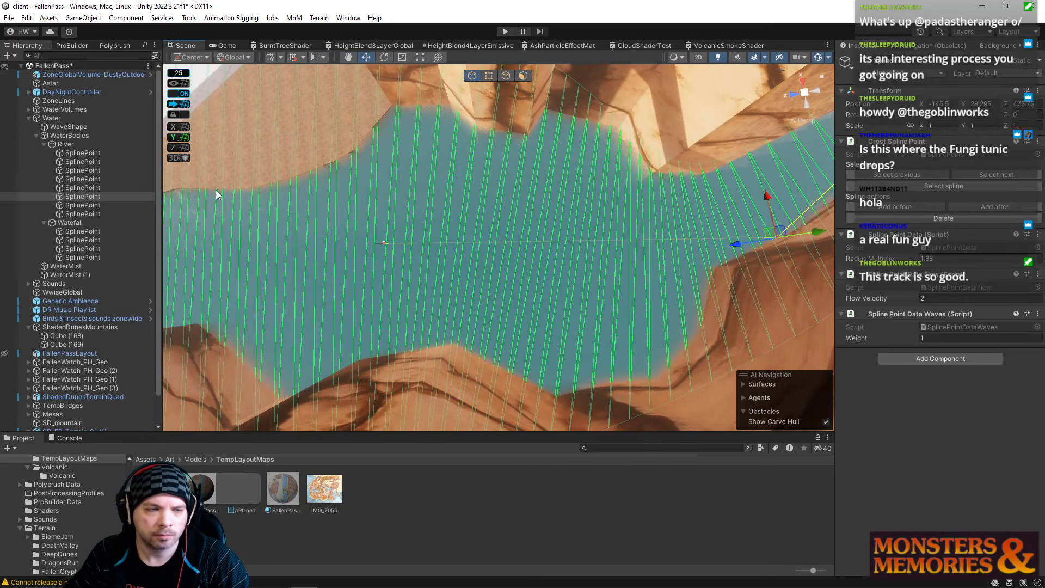
{"action": "left_click", "coordinate": [891, 207]}
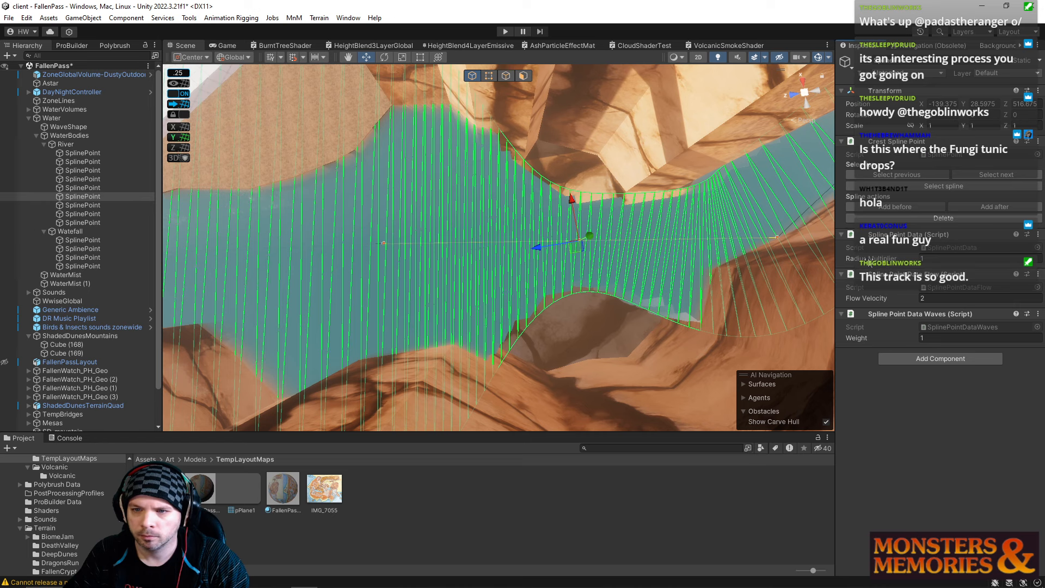
{"action": "left_click_drag", "start_coordinate": [876, 260], "coordinate": [913, 265]}
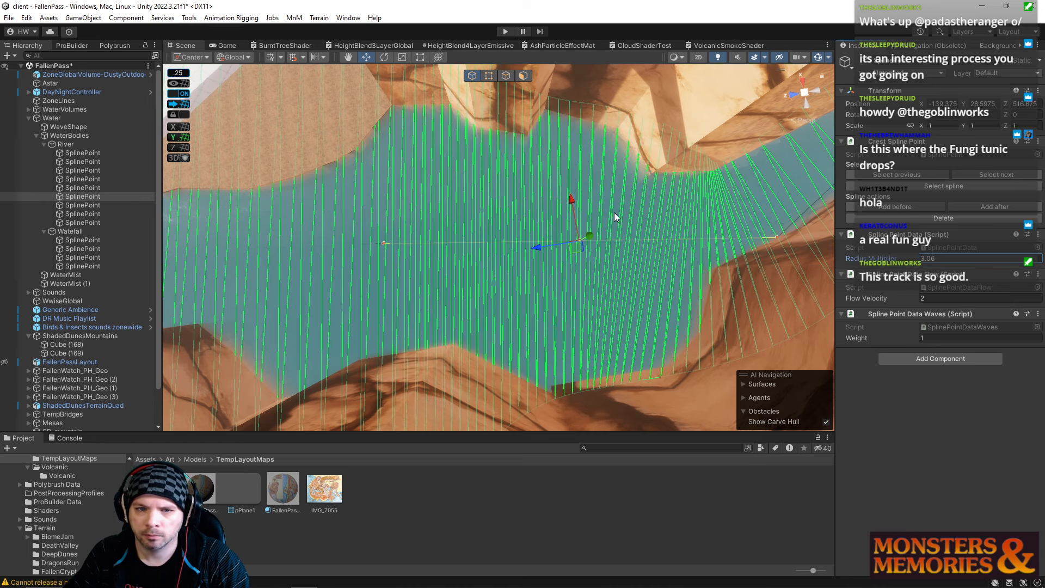
{"action": "left_click_drag", "start_coordinate": [570, 201], "coordinate": [556, 223]}
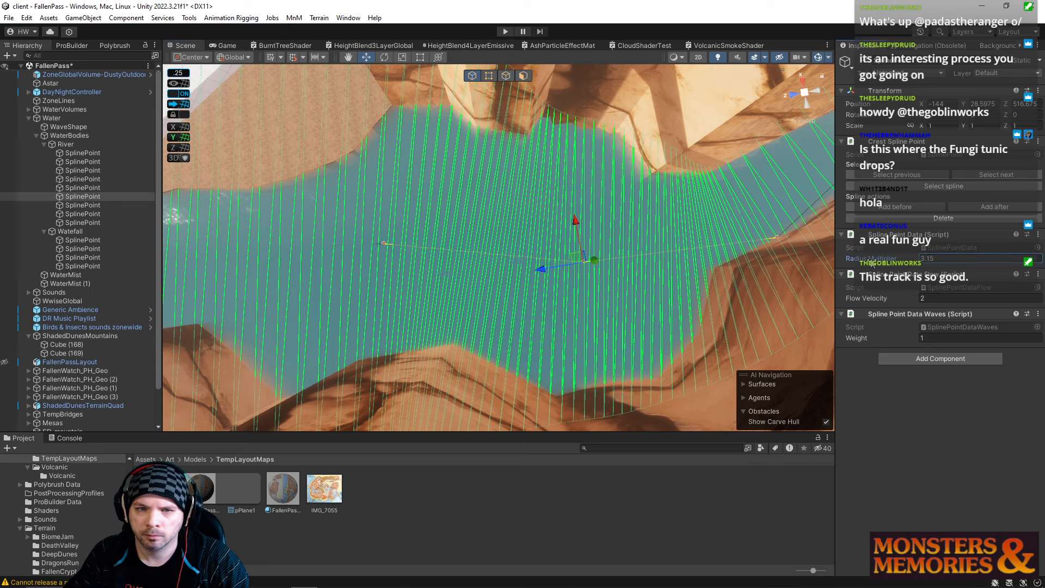
{"action": "right_click_drag", "start_coordinate": [549, 266], "coordinate": [14, 204]}
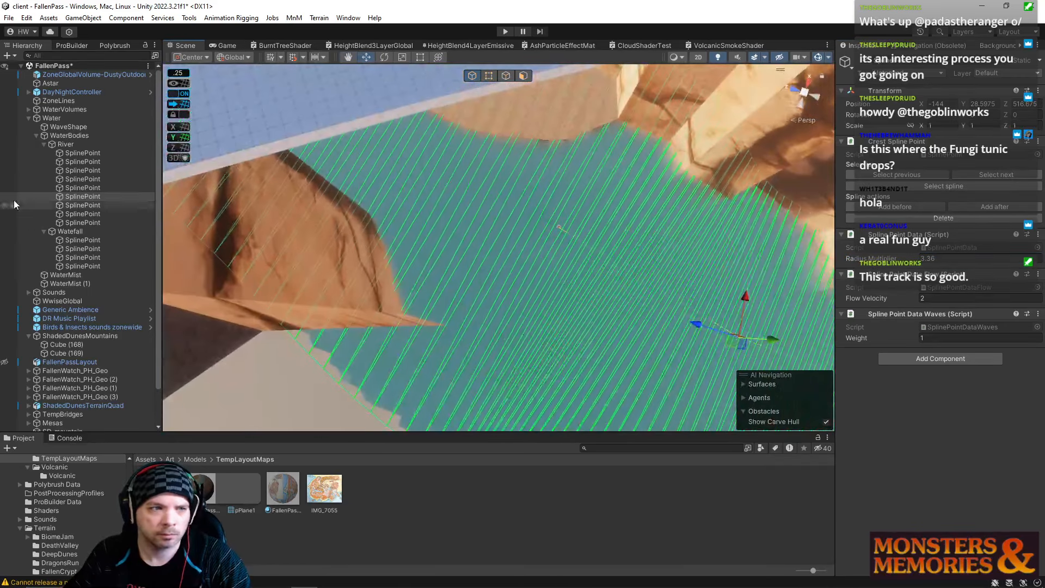
Move the river's fifth spline point to about X -128.5 and Z 571, and reduce its Radius Multiplier to 3.4.
{"action": "left_click", "coordinate": [61, 205]}
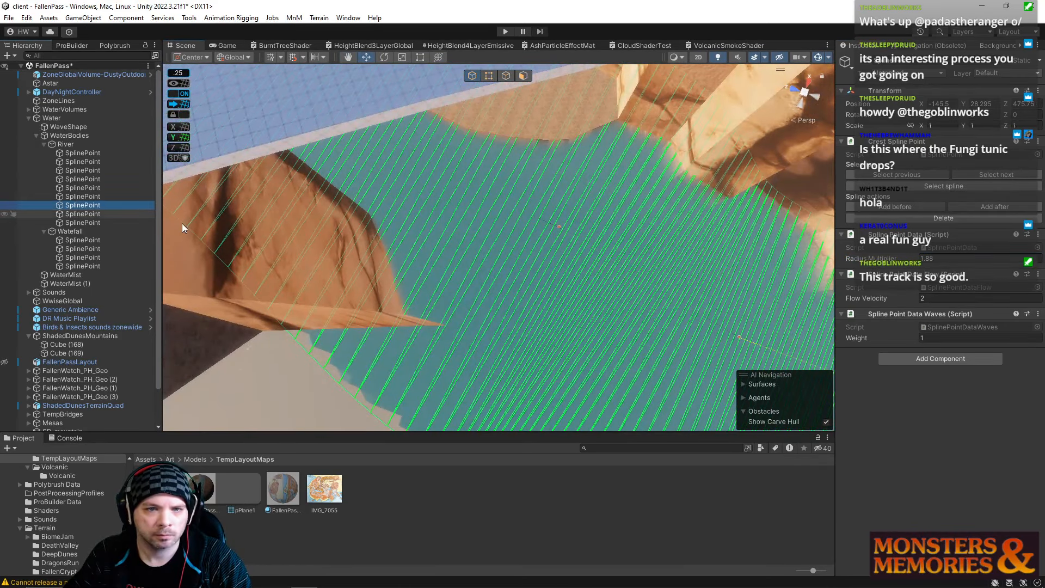
{"action": "left_click", "coordinate": [85, 197]}
{"action": "left_click_drag", "start_coordinate": [518, 215], "coordinate": [375, 182]}
{"action": "left_click_drag", "start_coordinate": [875, 259], "coordinate": [861, 259]}
{"action": "right_click_drag", "start_coordinate": [436, 218], "coordinate": [255, 279]}
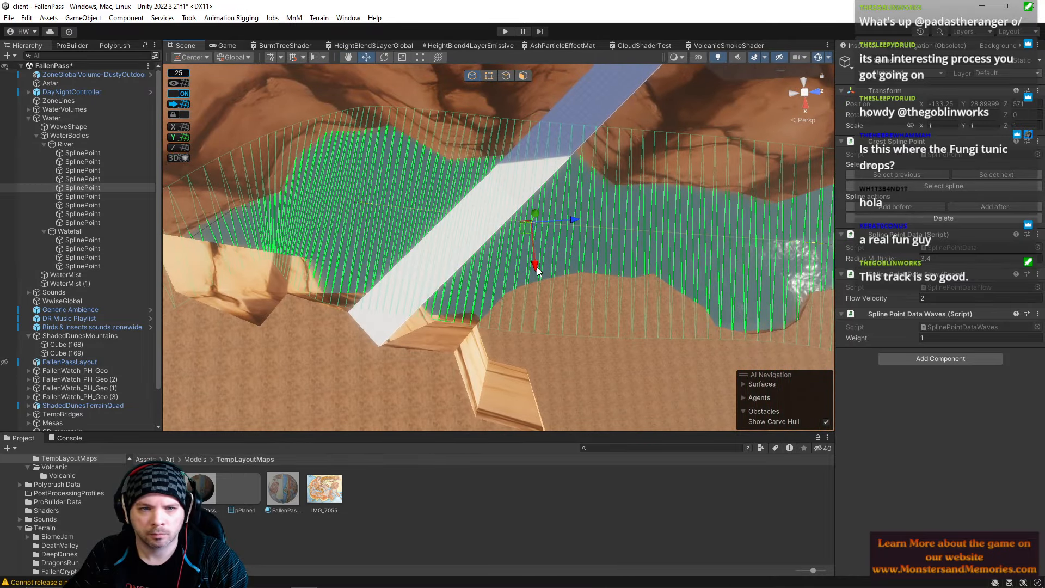
{"action": "left_click_drag", "start_coordinate": [537, 270], "coordinate": [536, 282]}
Shift the river's seventh spline point to about X -138 to center the water in the narrow channel.
{"action": "right_click_drag", "start_coordinate": [537, 282], "coordinate": [234, 251]}
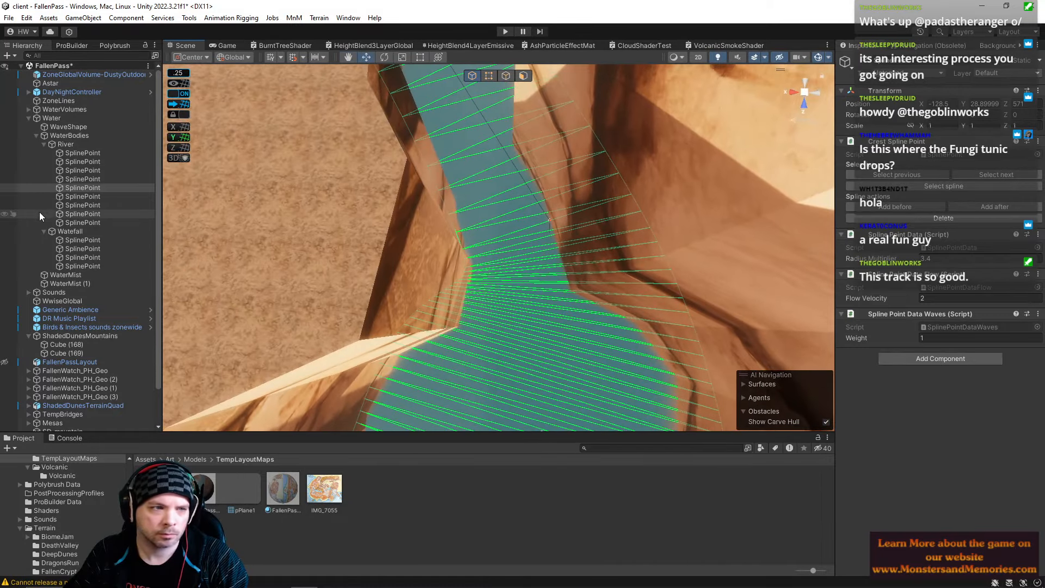
{"action": "left_click", "coordinate": [67, 188]}
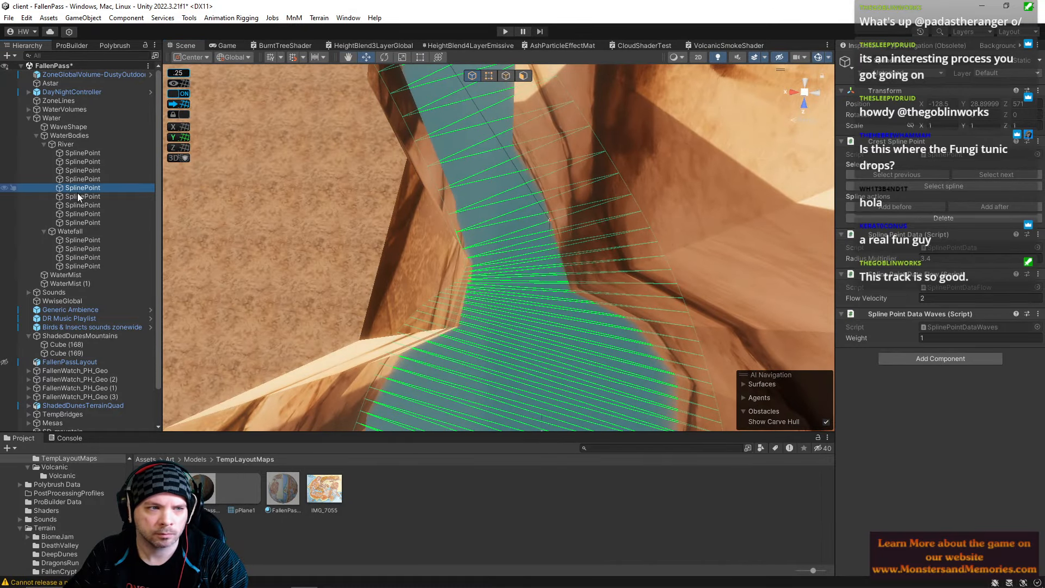
{"action": "left_click", "coordinate": [128, 196]}
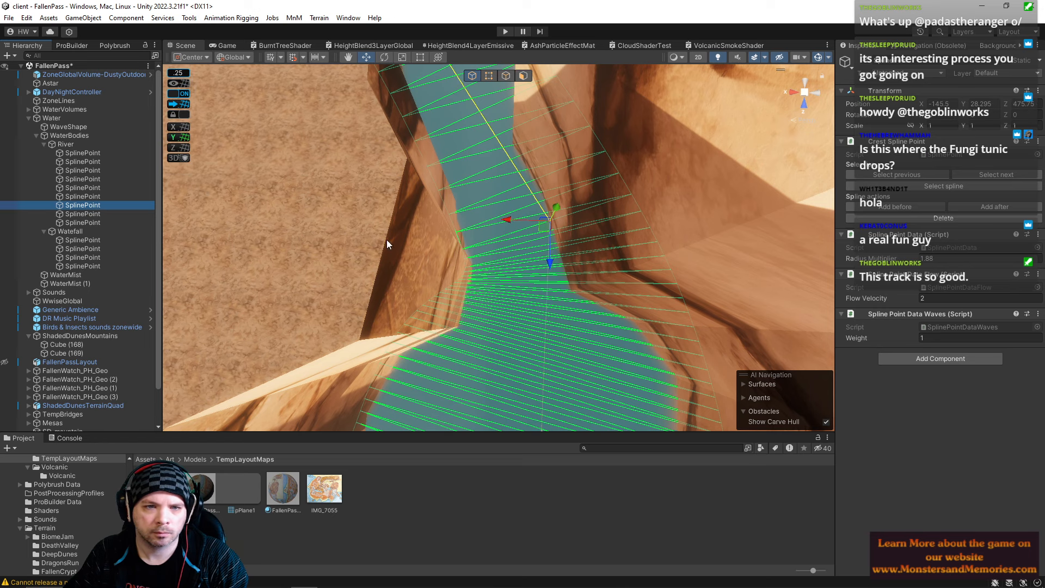
{"action": "left_click_drag", "start_coordinate": [512, 223], "coordinate": [466, 220]}
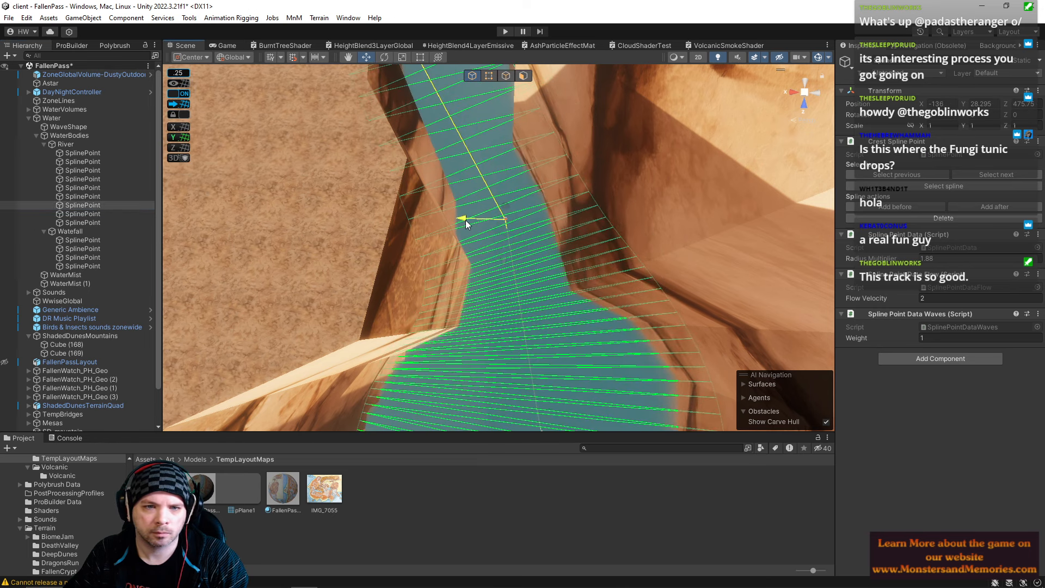
Add a spline point after the river's seventh point, move it to about X -113.25, and set its Radius Multiplier to 3.56.
{"action": "right_click_drag", "start_coordinate": [550, 203], "coordinate": [174, 226]}
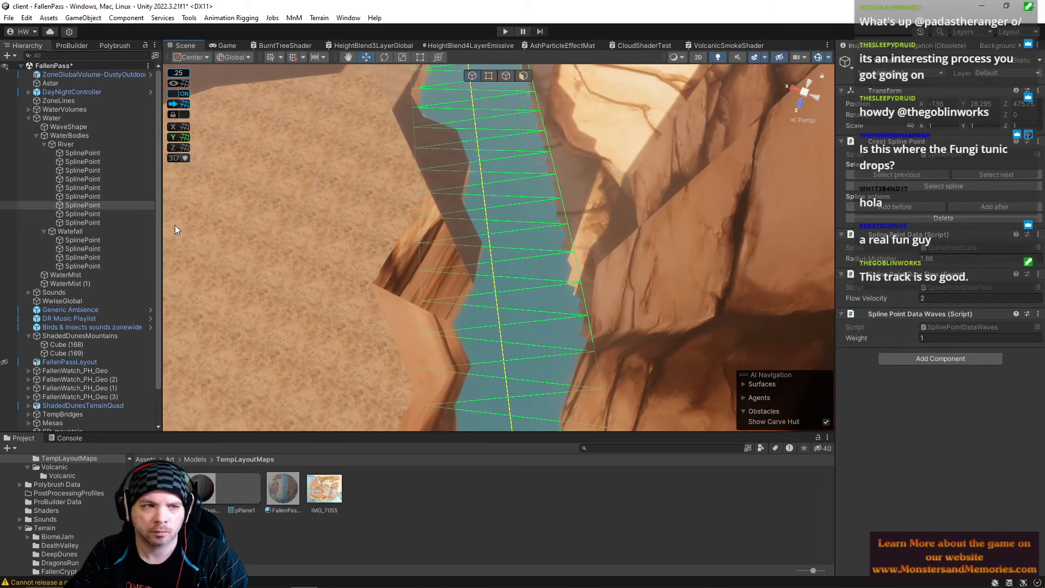
{"action": "left_click", "coordinate": [989, 208]}
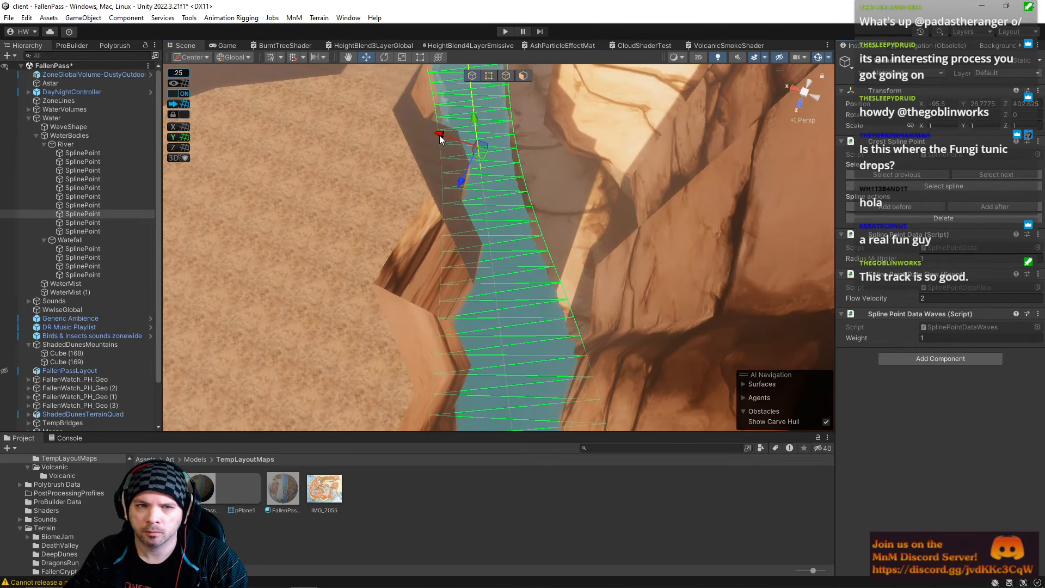
{"action": "left_click_drag", "start_coordinate": [440, 137], "coordinate": [512, 164]}
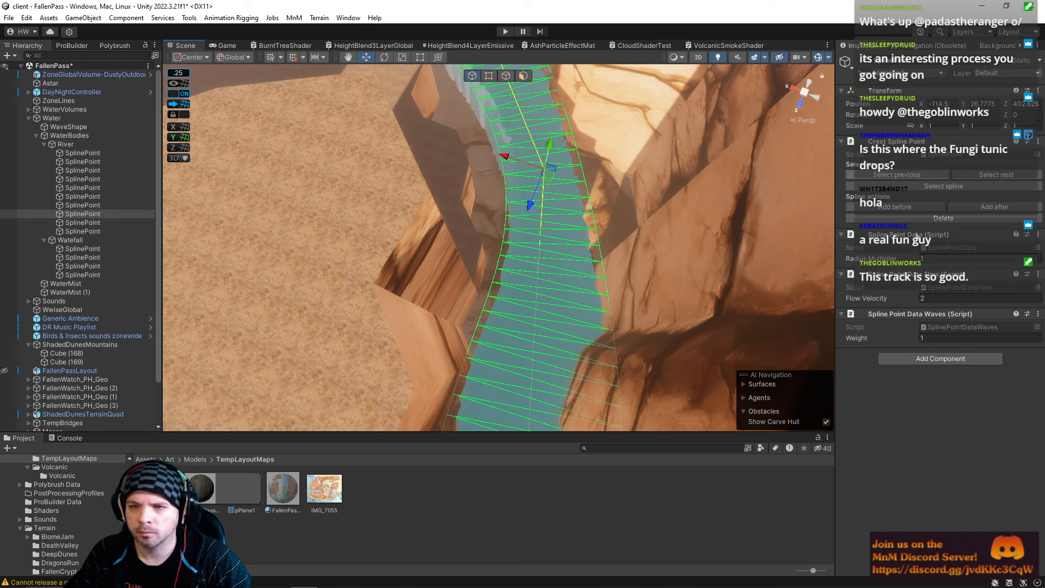
{"action": "left_click_drag", "start_coordinate": [873, 260], "coordinate": [898, 260]}
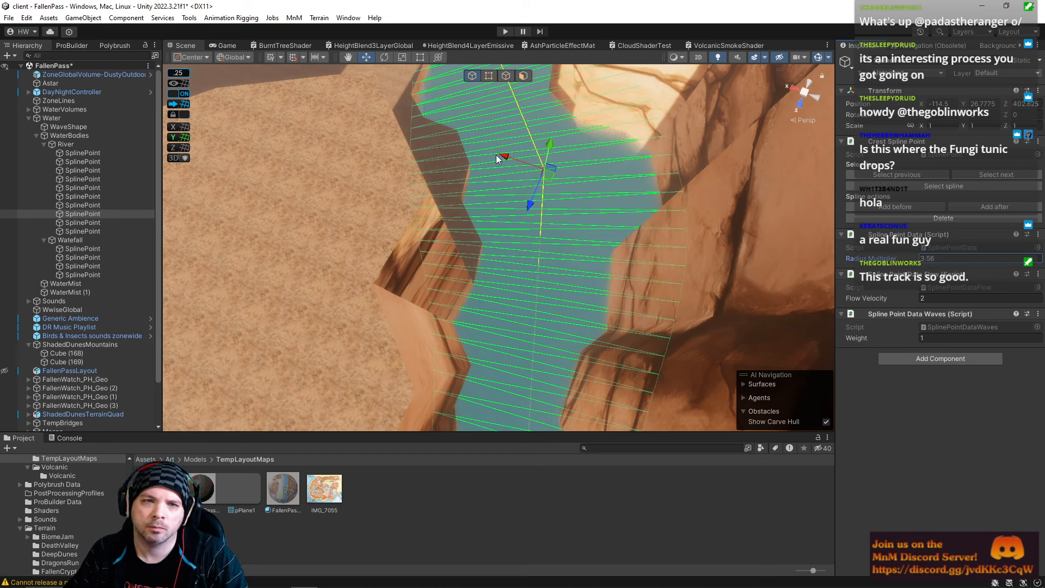
{"action": "left_click_drag", "start_coordinate": [504, 159], "coordinate": [501, 157]}
{"action": "key", "text": "w"}
Add a spline point after the river's eighth point, move it to about Z 357, and set its Radius Multiplier to about 3.14.
{"action": "right_click_drag", "start_coordinate": [573, 185], "coordinate": [542, 168]}
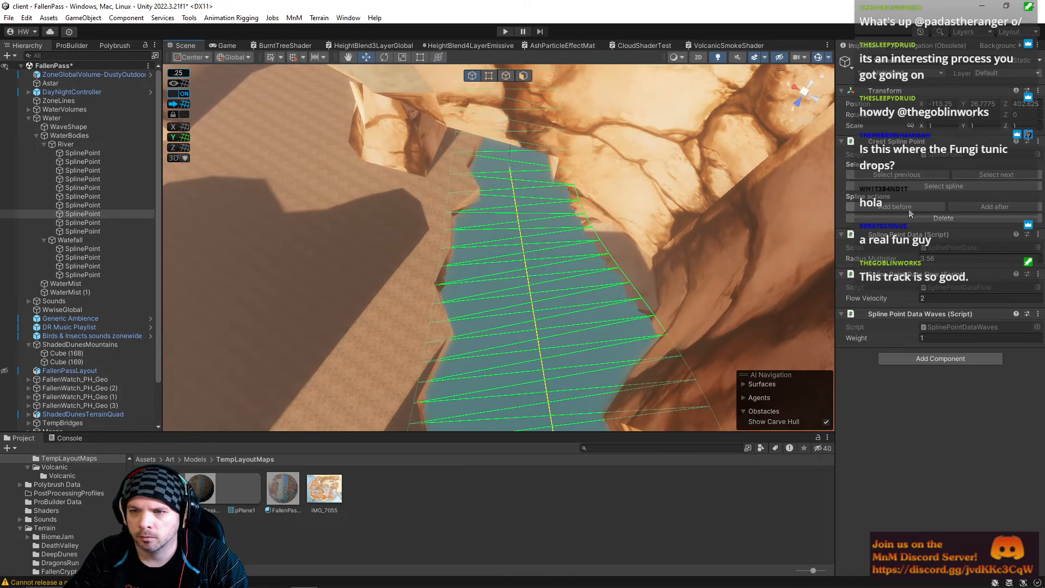
{"action": "left_click", "coordinate": [978, 209]}
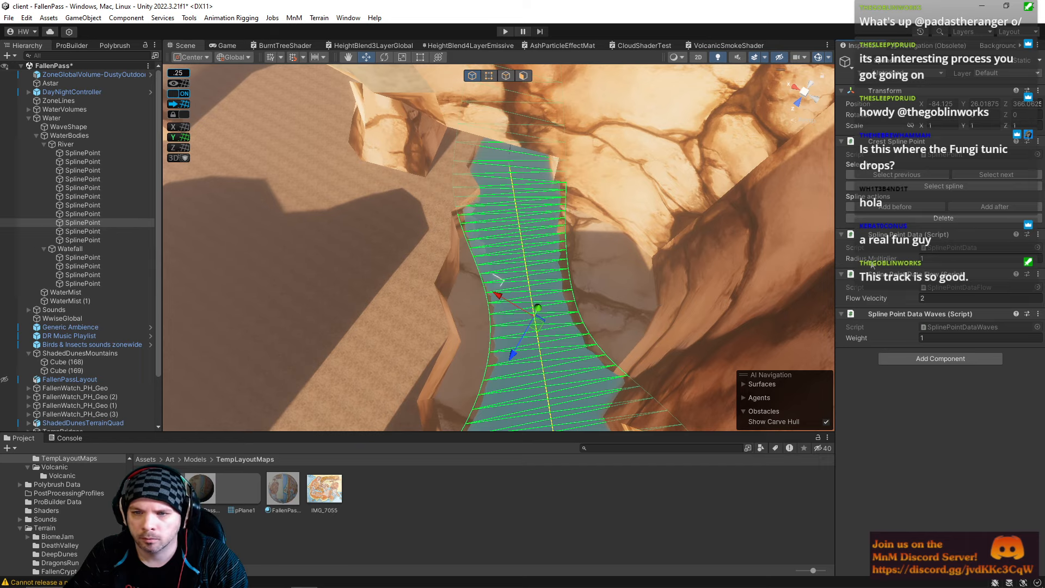
{"action": "left_click_drag", "start_coordinate": [872, 259], "coordinate": [912, 259]}
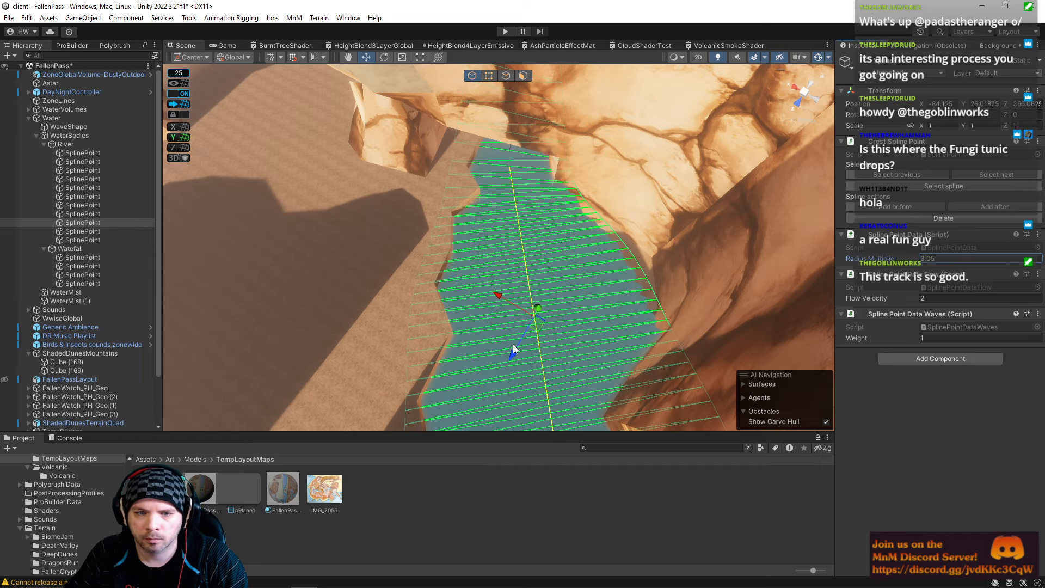
{"action": "left_click_drag", "start_coordinate": [513, 348], "coordinate": [546, 331]}
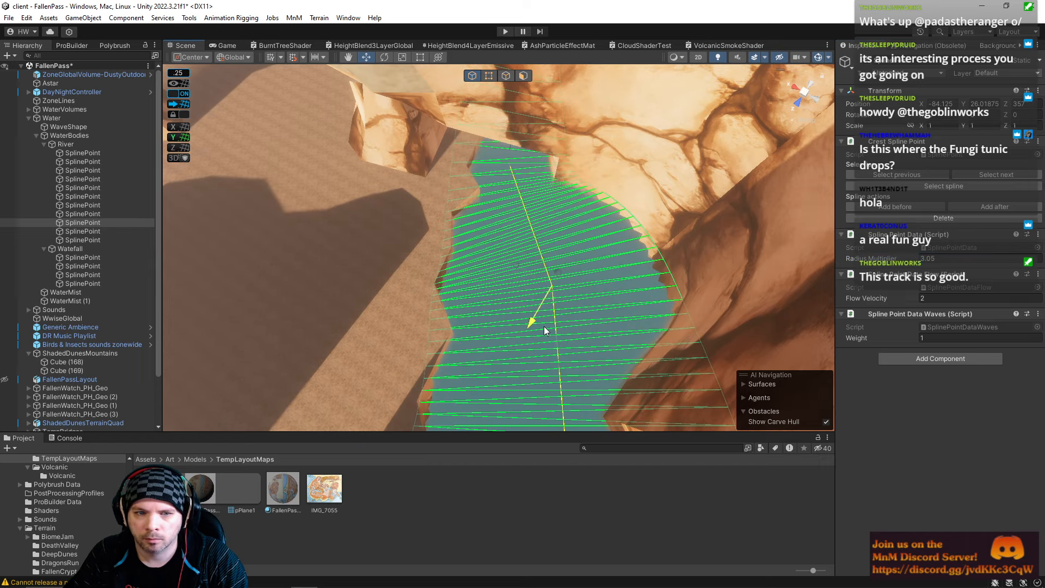
{"action": "right_click_drag", "start_coordinate": [550, 328], "coordinate": [529, 281]}
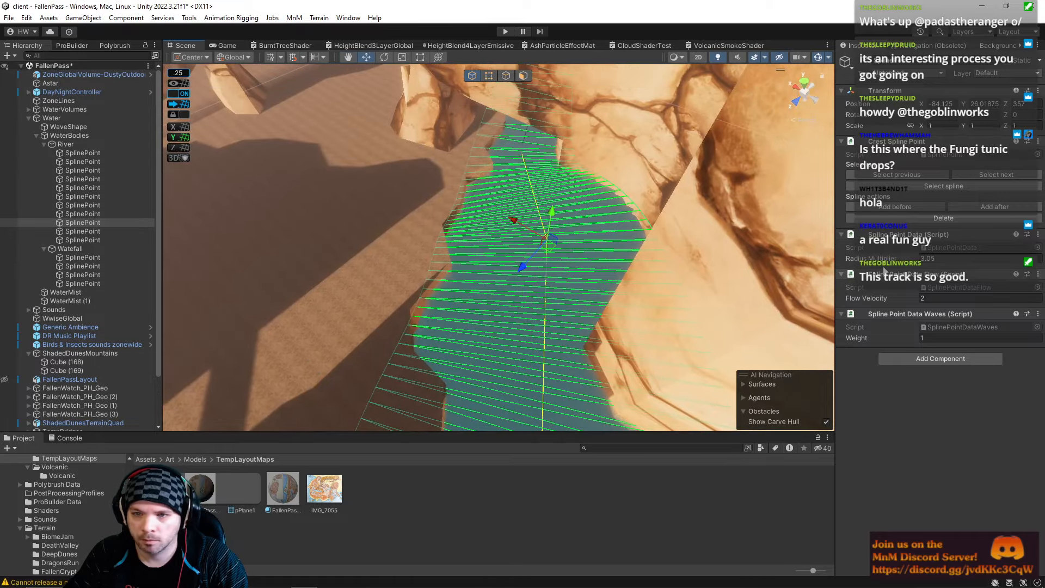
{"action": "right_click_drag", "start_coordinate": [580, 317], "coordinate": [120, 156]}
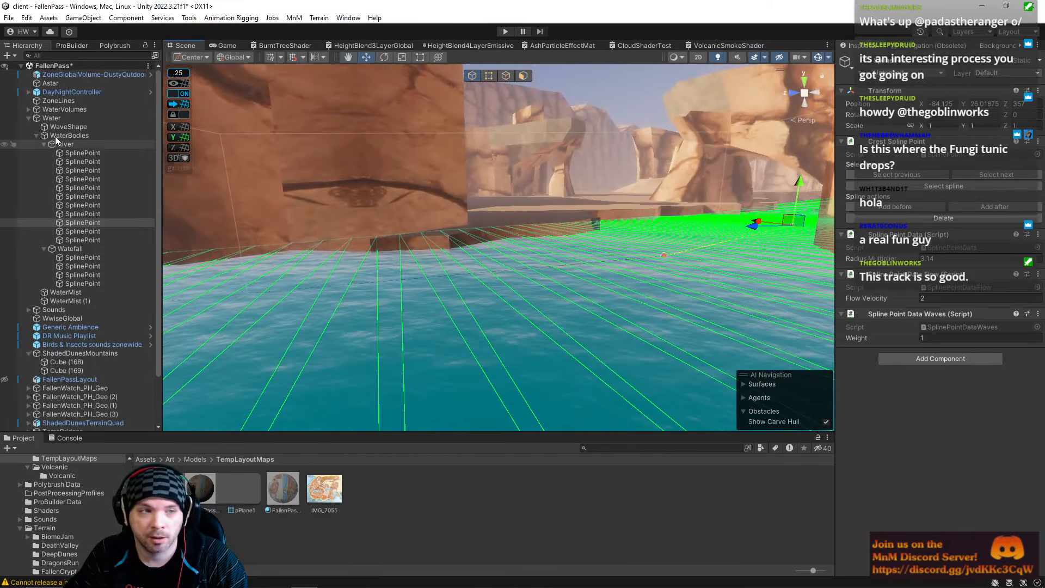
Select the river's last four spline points together and adjust their height slightly along the canyon bank.
{"action": "left_click", "coordinate": [86, 236]}
{"action": "left_click", "coordinate": [85, 230]}
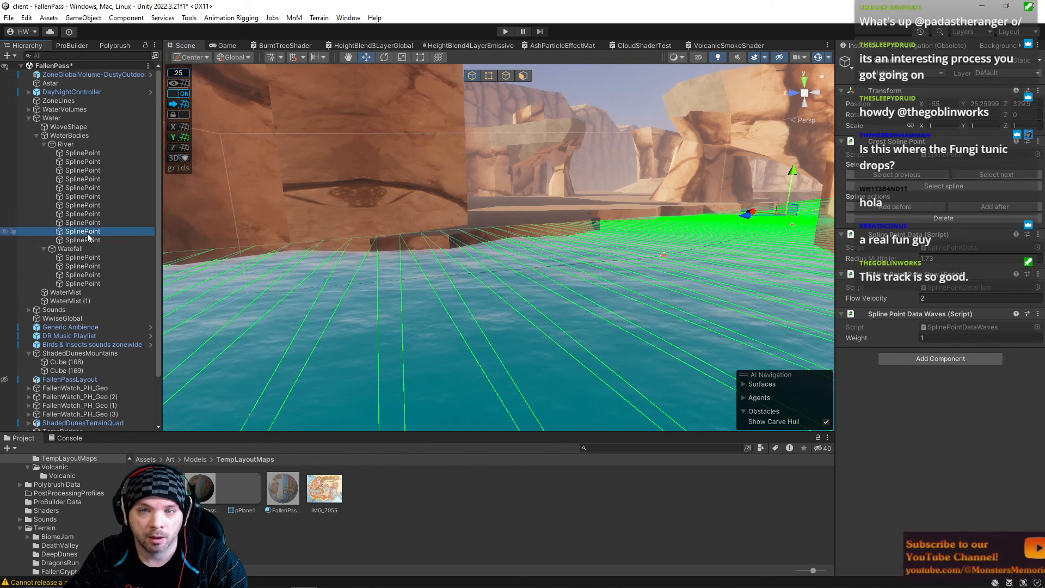
{"action": "left_click", "coordinate": [89, 238], "text": "ctrl"}
{"action": "left_click", "coordinate": [83, 223], "text": "ctrl"}
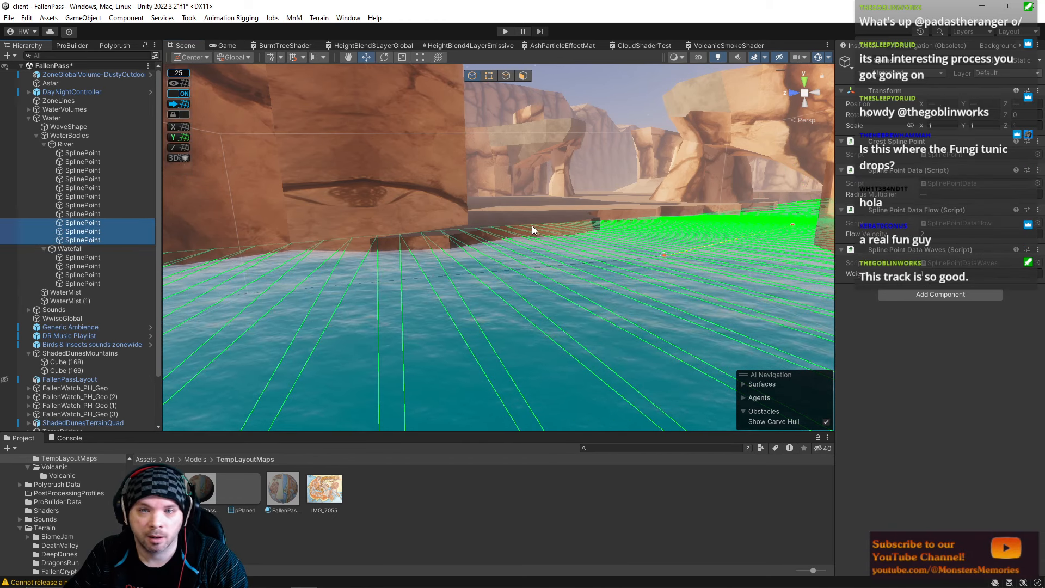
{"action": "right_click_drag", "start_coordinate": [531, 226], "coordinate": [389, 210]}
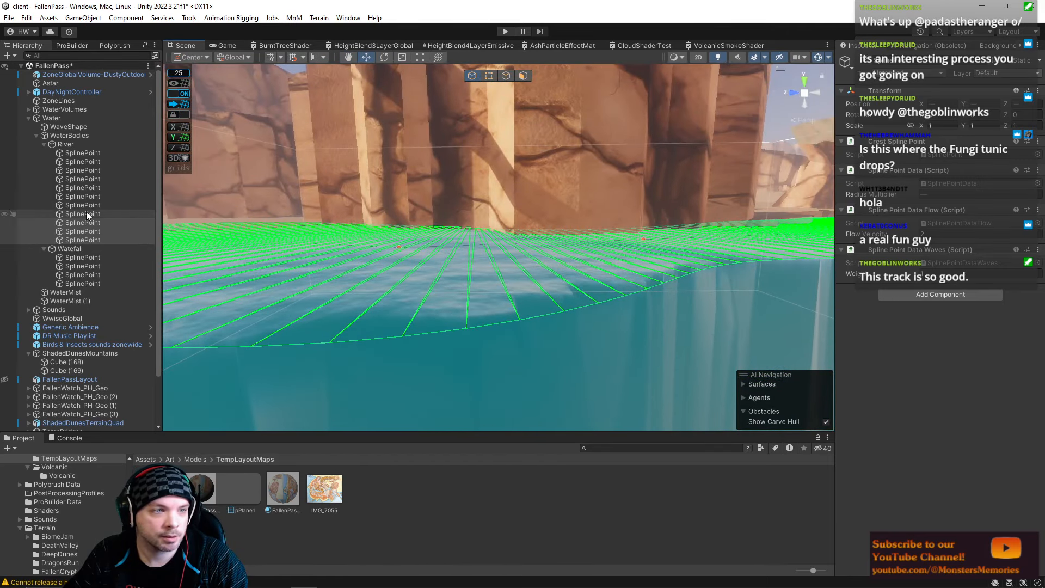
{"action": "key", "text": "f"}
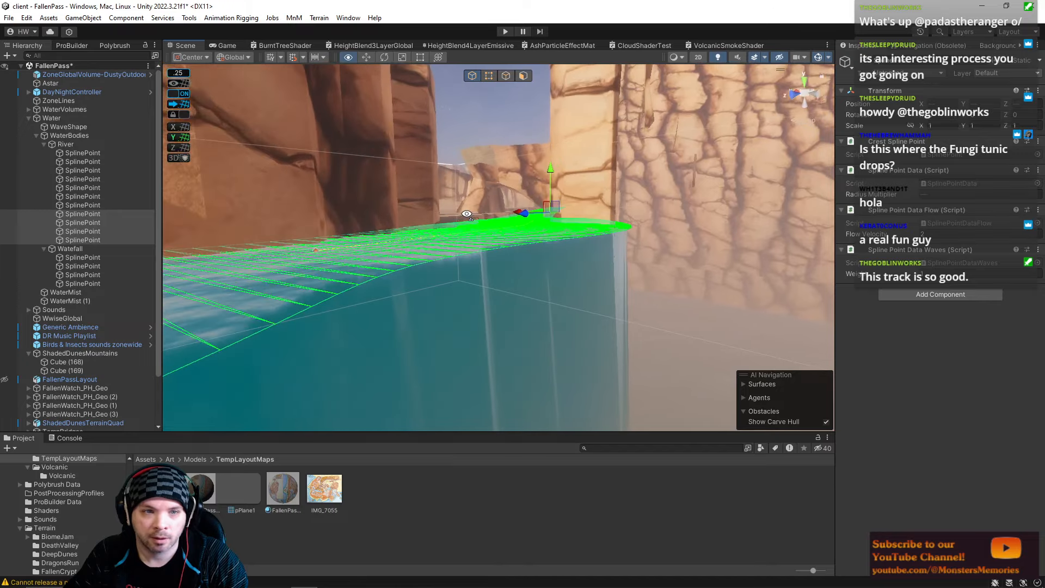
{"action": "right_click_drag", "start_coordinate": [468, 211], "coordinate": [579, 188]}
{"action": "left_click_drag", "start_coordinate": [573, 180], "coordinate": [575, 179]}
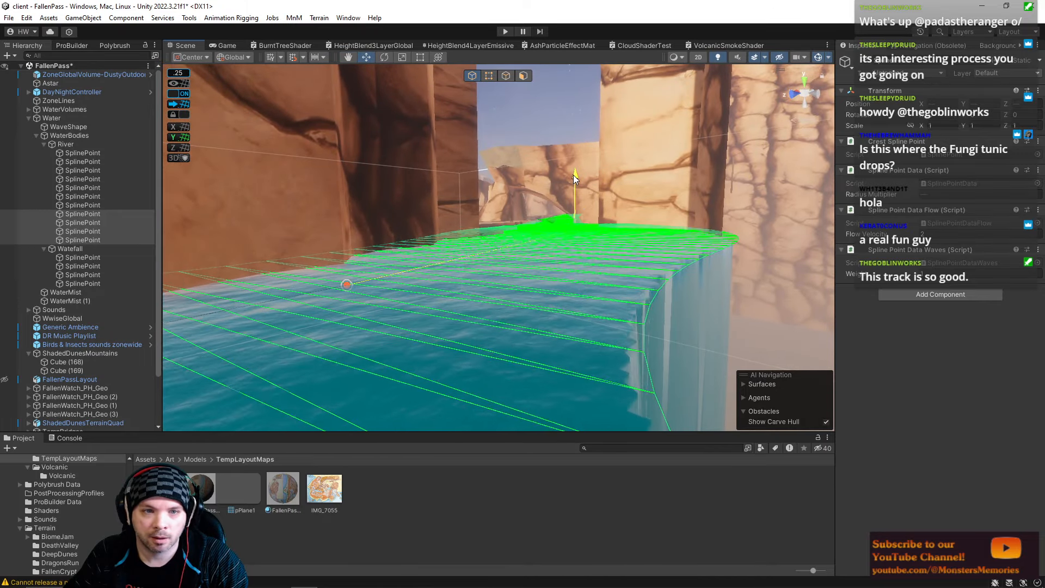
{"action": "right_click_drag", "start_coordinate": [575, 179], "coordinate": [584, 187]}
{"action": "left_click_drag", "start_coordinate": [584, 187], "coordinate": [583, 186]}
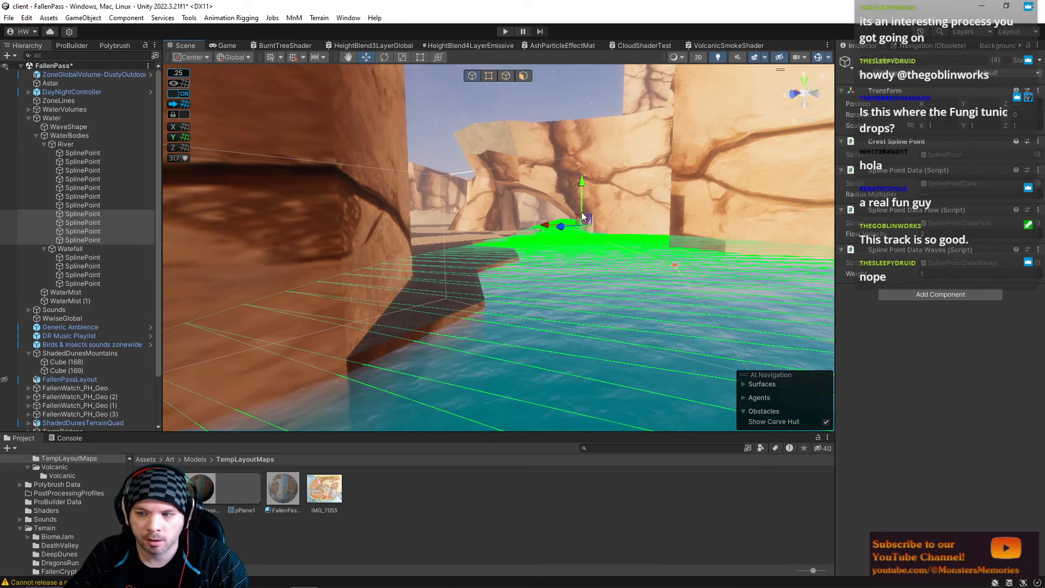
Raise the same four downstream river points a little more so the water meets the bank near the rock arch.
{"action": "right_click_drag", "start_coordinate": [582, 212], "coordinate": [560, 200]}
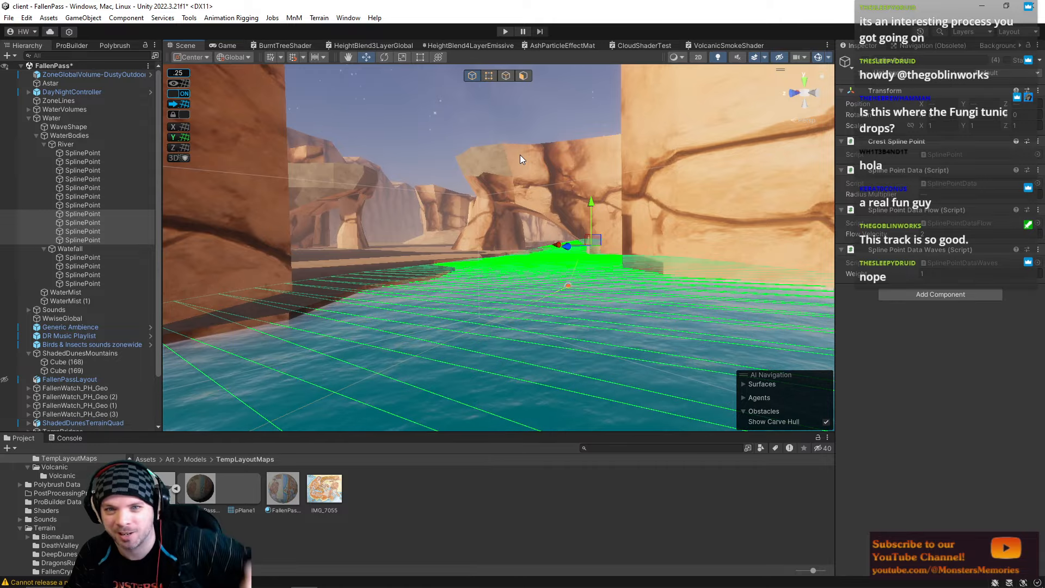
{"action": "right_click_drag", "start_coordinate": [505, 183], "coordinate": [558, 154]}
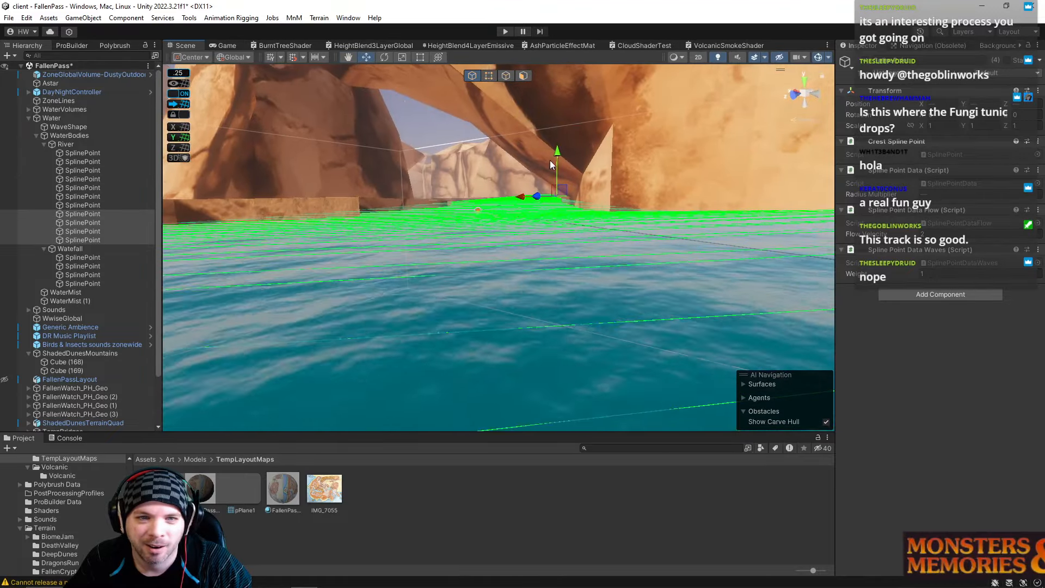
{"action": "left_click_drag", "start_coordinate": [558, 154], "coordinate": [558, 152]}
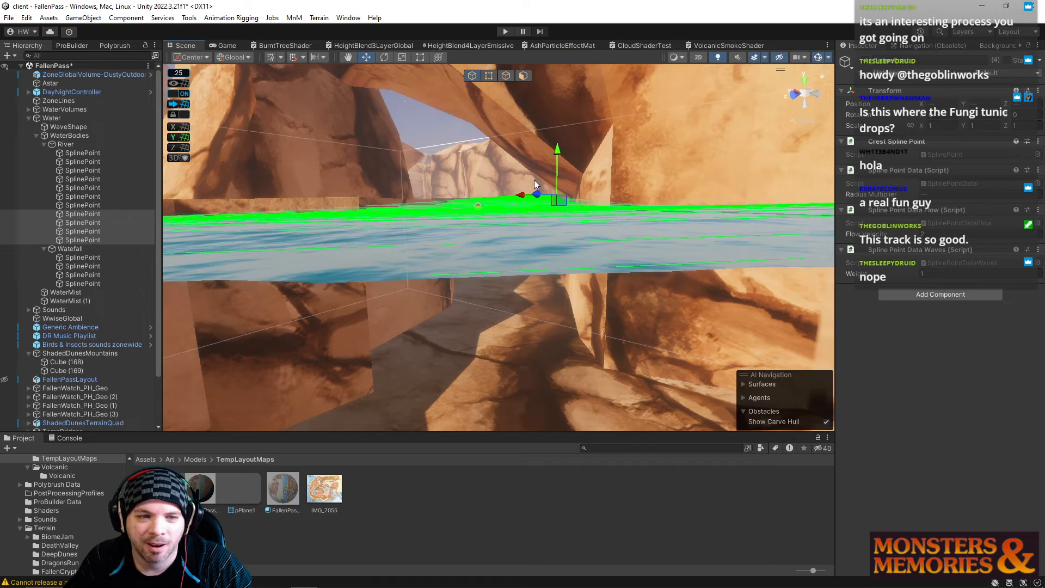
{"action": "mouse_move", "coordinate": [534, 184]}
{"action": "right_mouse_down"}
{"action": "mouse_move", "coordinate": [522, 199]}
{"action": "mouse_move", "coordinate": [536, 205]}
{"action": "mouse_move", "coordinate": [548, 172]}
{"action": "right_mouse_up"}
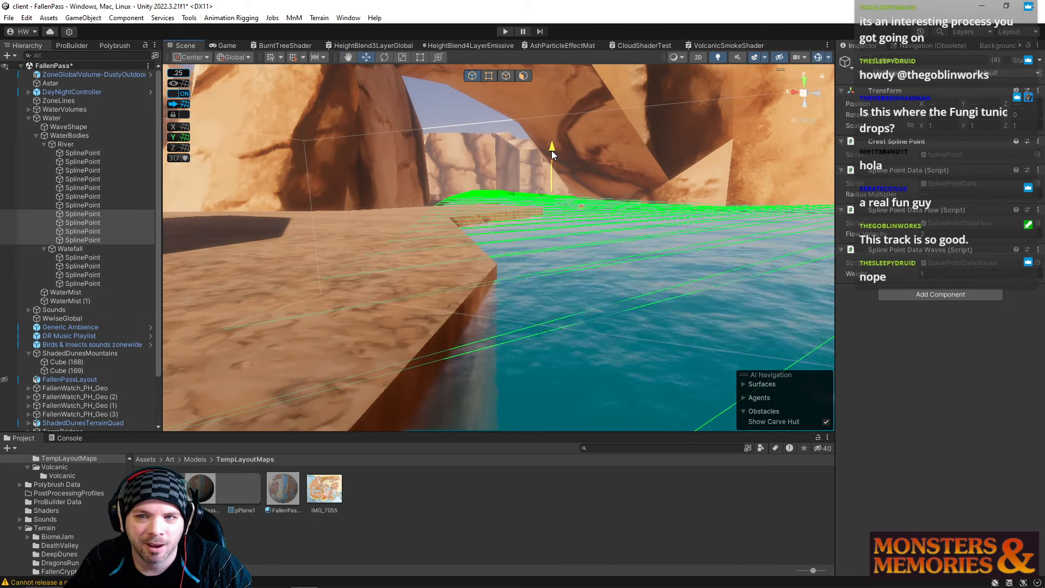
{"action": "right_click_drag", "start_coordinate": [547, 165], "coordinate": [549, 165]}
Lower the river's last spline point to a Y position of 28.5.
{"action": "left_click", "coordinate": [648, 240]}
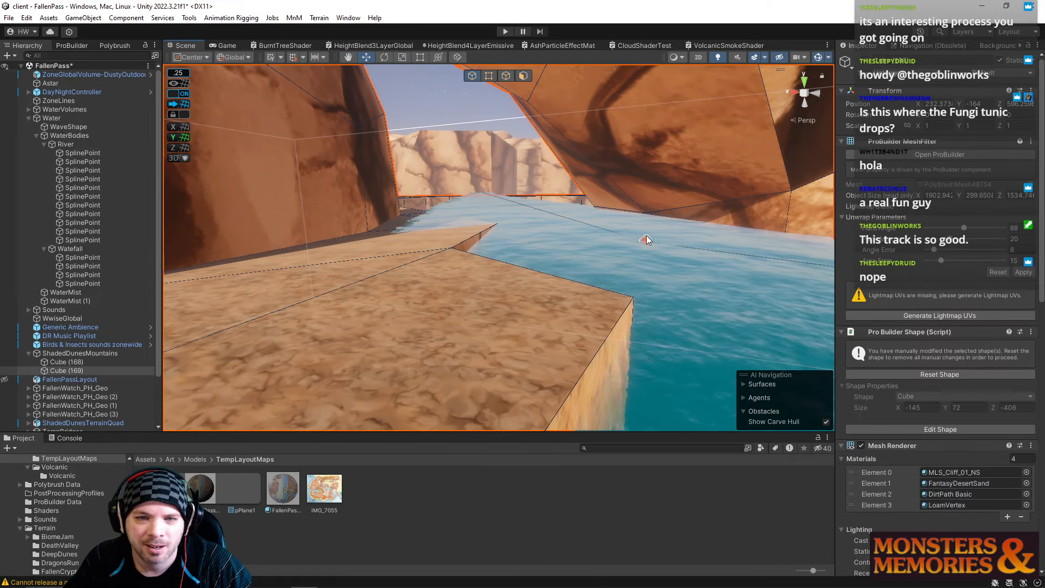
{"action": "key", "text": "w"}
{"action": "right_click_drag", "start_coordinate": [527, 229], "coordinate": [488, 226]}
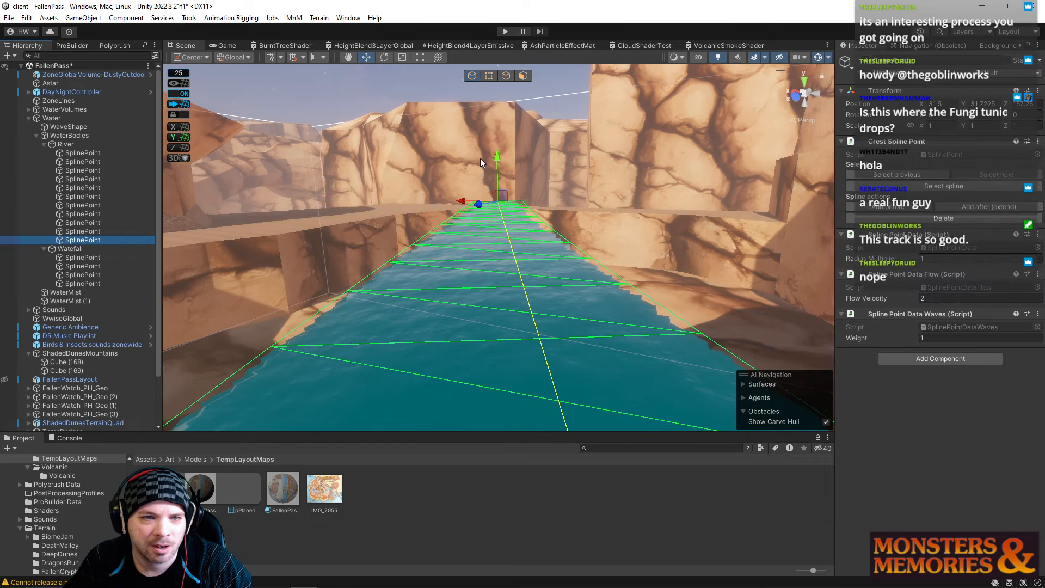
{"action": "left_click_drag", "start_coordinate": [501, 162], "coordinate": [497, 170]}
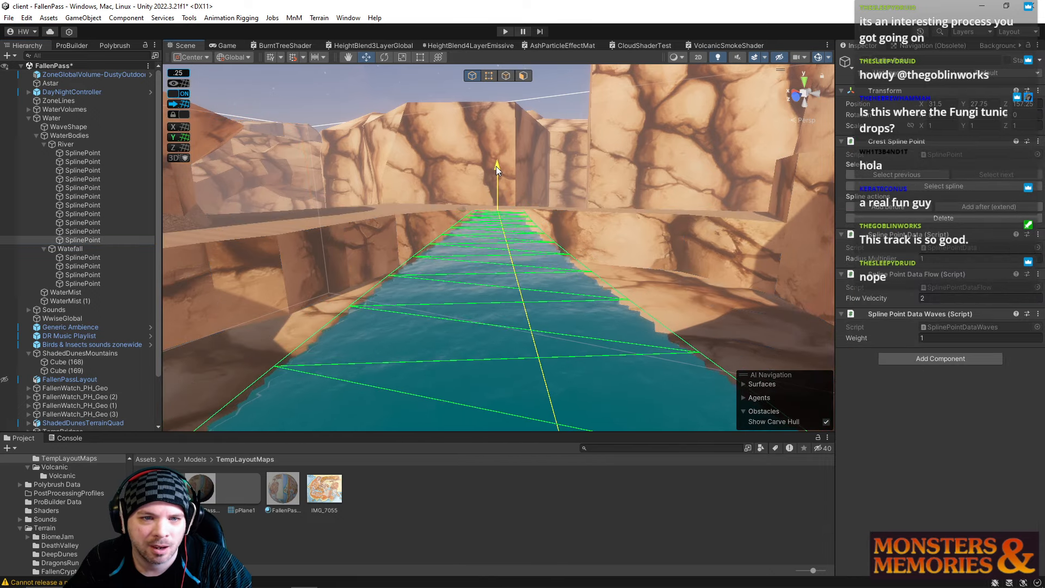
{"action": "key", "text": "w"}
{"action": "right_click_drag", "start_coordinate": [497, 170], "coordinate": [534, 208]}
{"action": "key", "text": "s"}
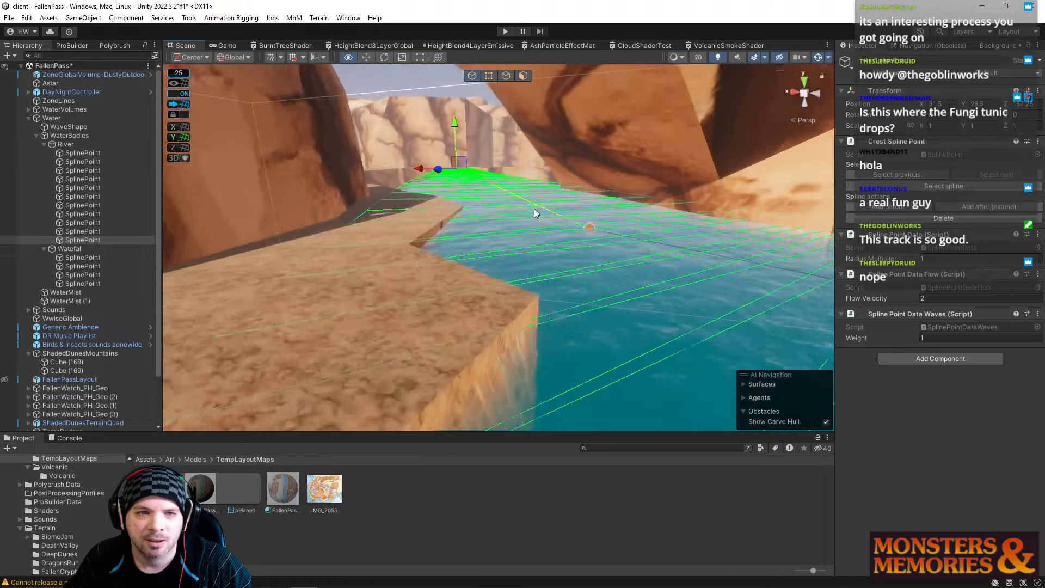
Insert two spline points before the river's last point and widen the water there, with a Radius Multiplier of 6.92 on the second.
{"action": "right_click_drag", "start_coordinate": [427, 232], "coordinate": [912, 299]}
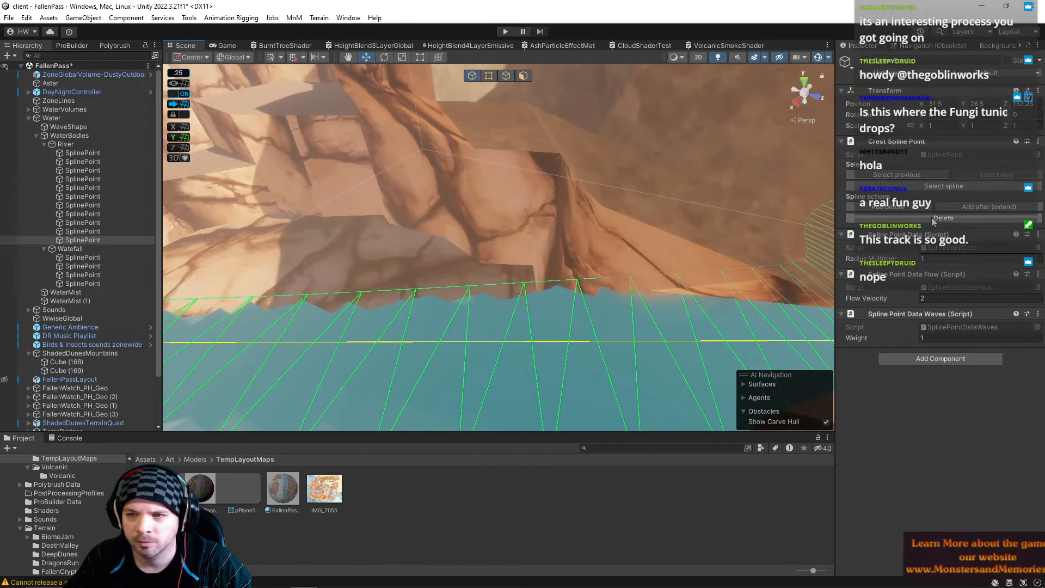
{"action": "right_click_drag", "start_coordinate": [590, 245], "coordinate": [577, 293]}
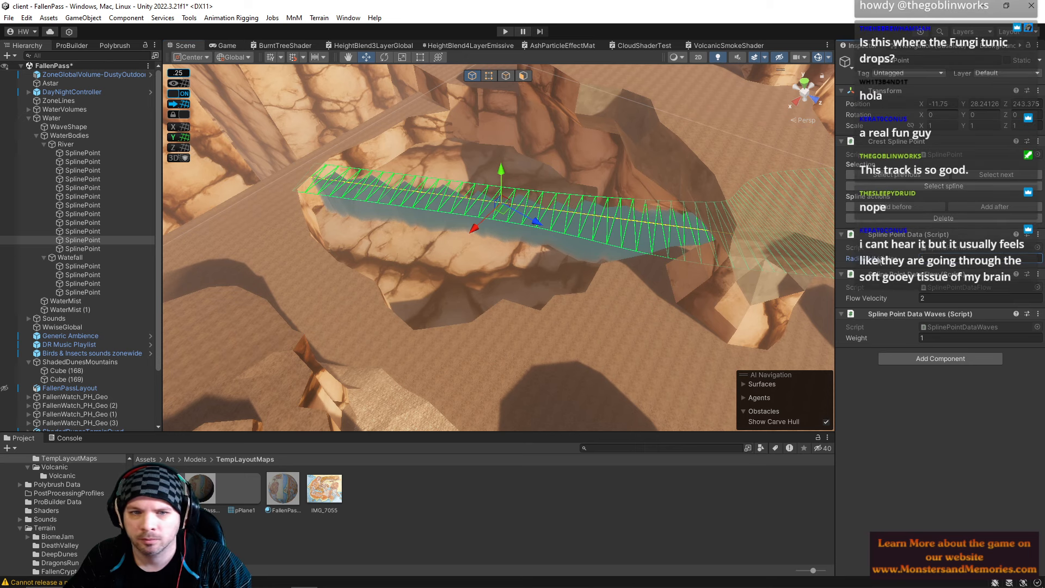
{"action": "left_click_drag", "start_coordinate": [878, 261], "coordinate": [922, 254]}
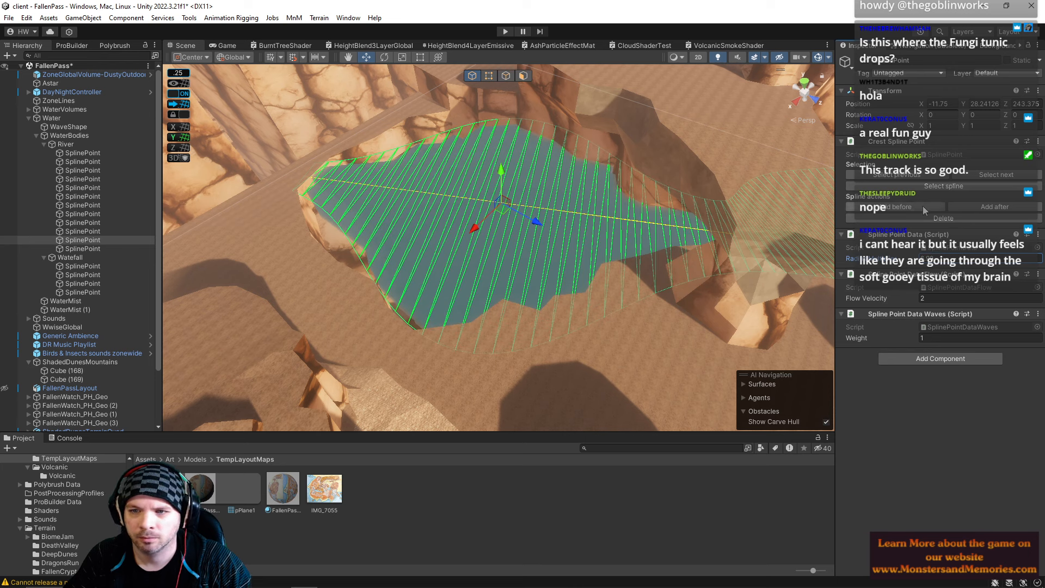
{"action": "left_click", "coordinate": [963, 207]}
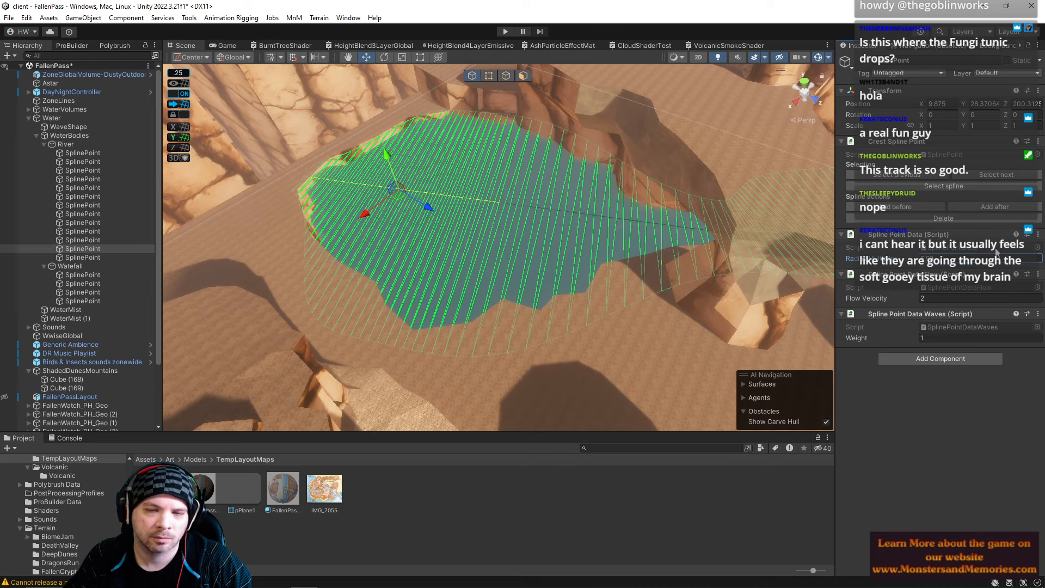
{"action": "right_click_drag", "start_coordinate": [683, 245], "coordinate": [827, 223]}
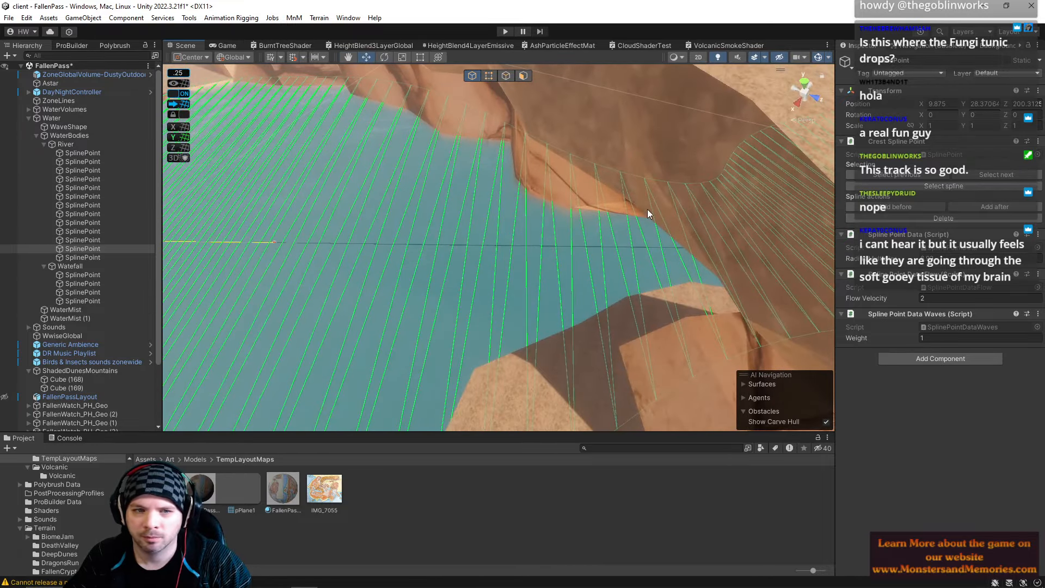
Set the Radius Multiplier of the river's last spline point to 1.95.
{"action": "left_click", "coordinate": [84, 257]}
{"action": "key", "text": "f"}
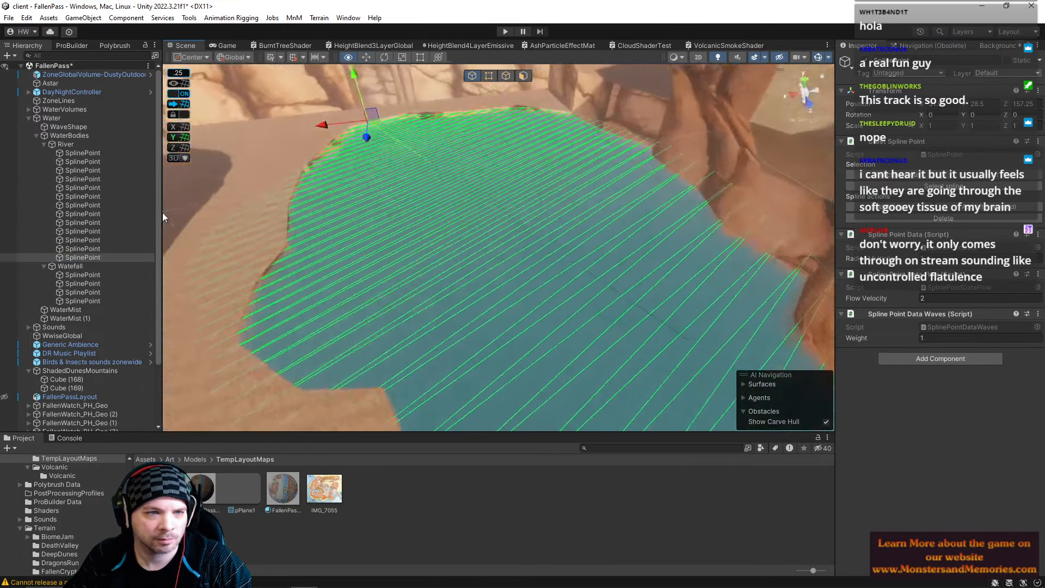
{"action": "right_click_drag", "start_coordinate": [162, 212], "coordinate": [222, 298]}
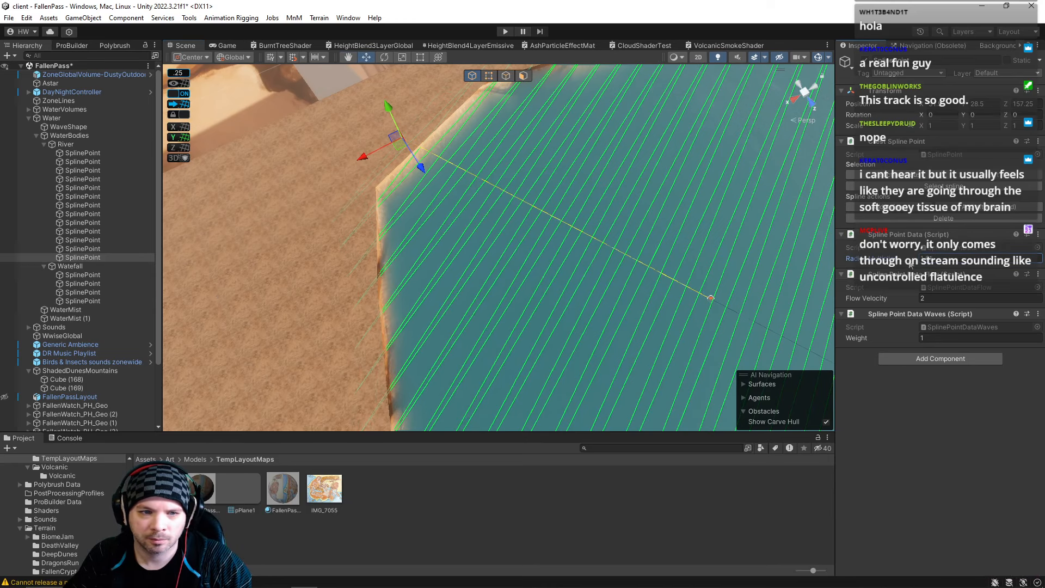
{"action": "right_click_drag", "start_coordinate": [702, 282], "coordinate": [808, 228]}
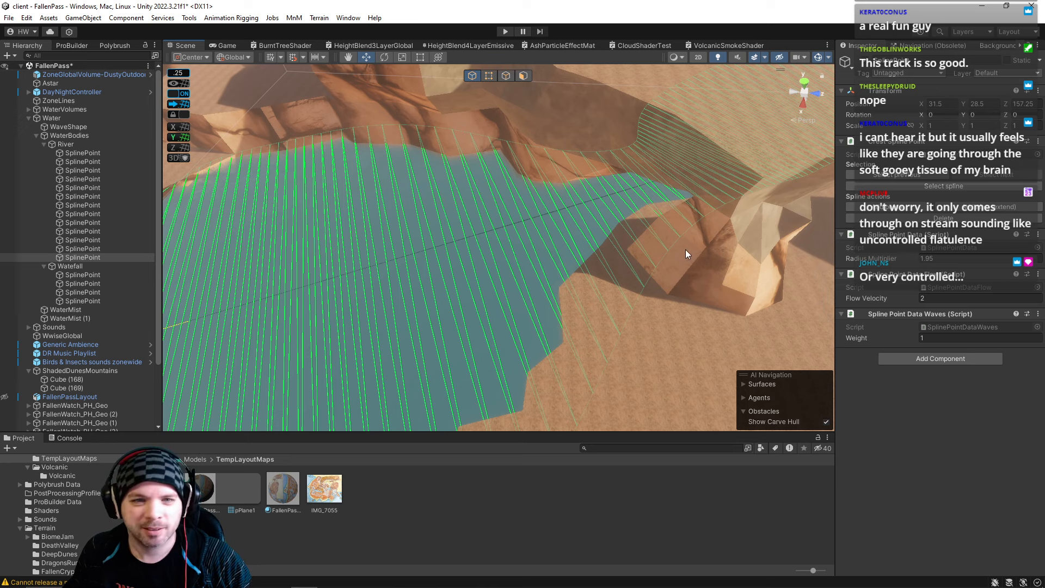
Add a spline point after the river's tenth point, where the narrow channel opens into the basin, with a Radius Multiplier of 3.45.
{"action": "right_click_drag", "start_coordinate": [685, 252], "coordinate": [607, 184]}
{"action": "left_click", "coordinate": [79, 249]}
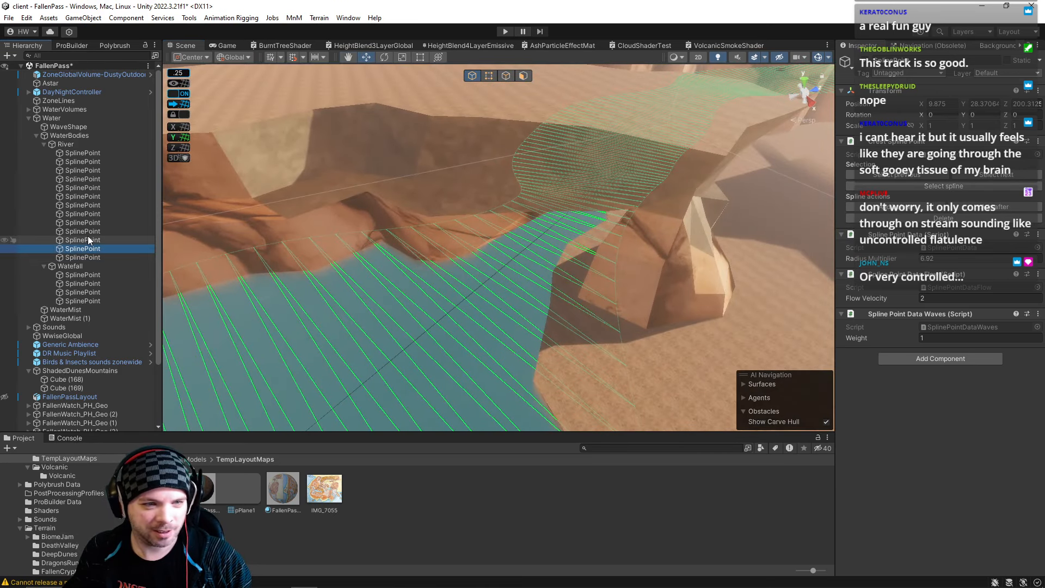
{"action": "left_click", "coordinate": [87, 239]}
{"action": "left_click", "coordinate": [86, 230]}
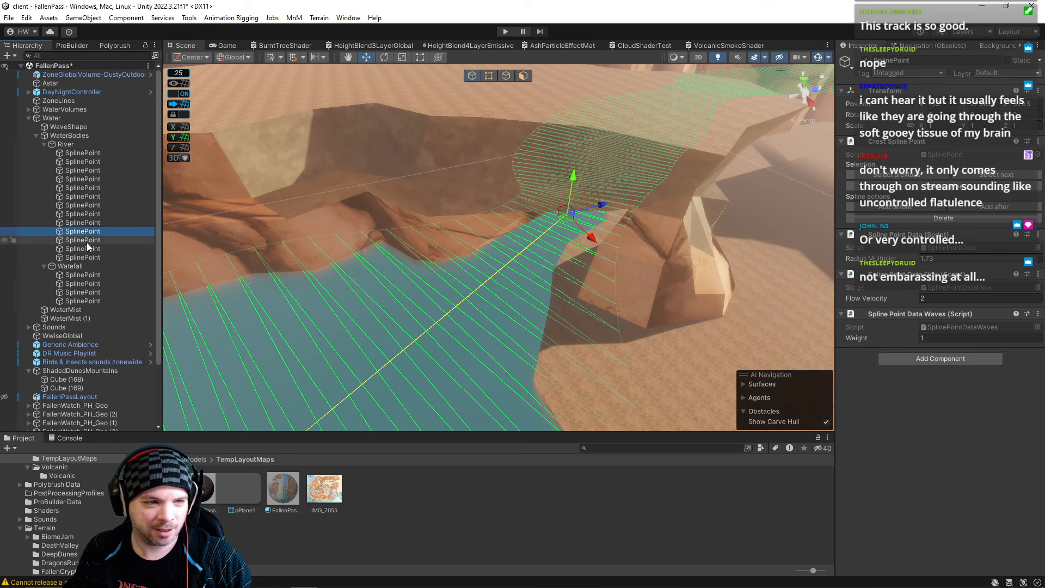
{"action": "left_click", "coordinate": [988, 208]}
{"action": "right_click_drag", "start_coordinate": [642, 272], "coordinate": [675, 290]}
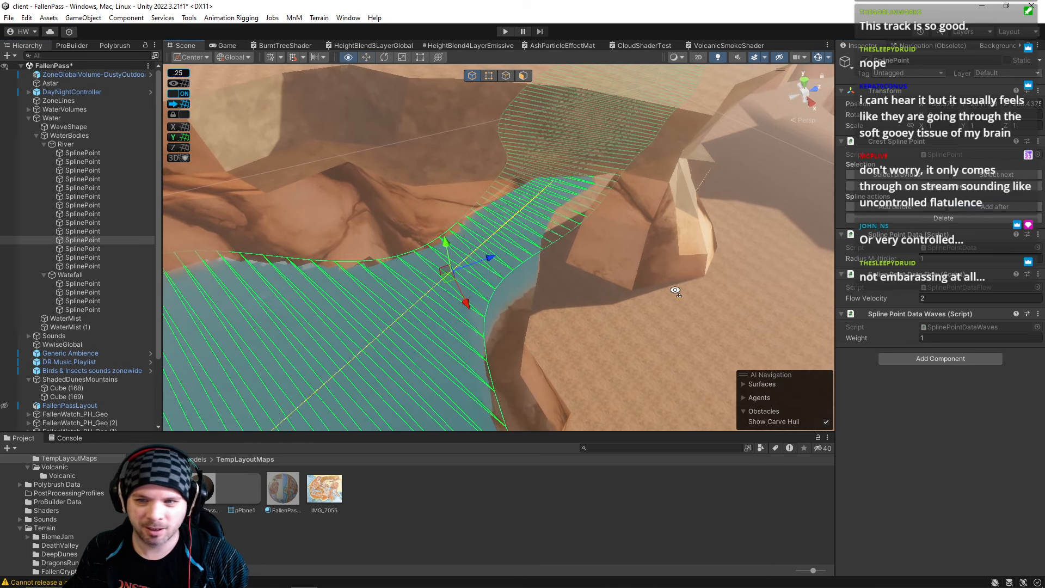
{"action": "left_click", "coordinate": [922, 262]}
{"action": "type", "text": "3.45"}
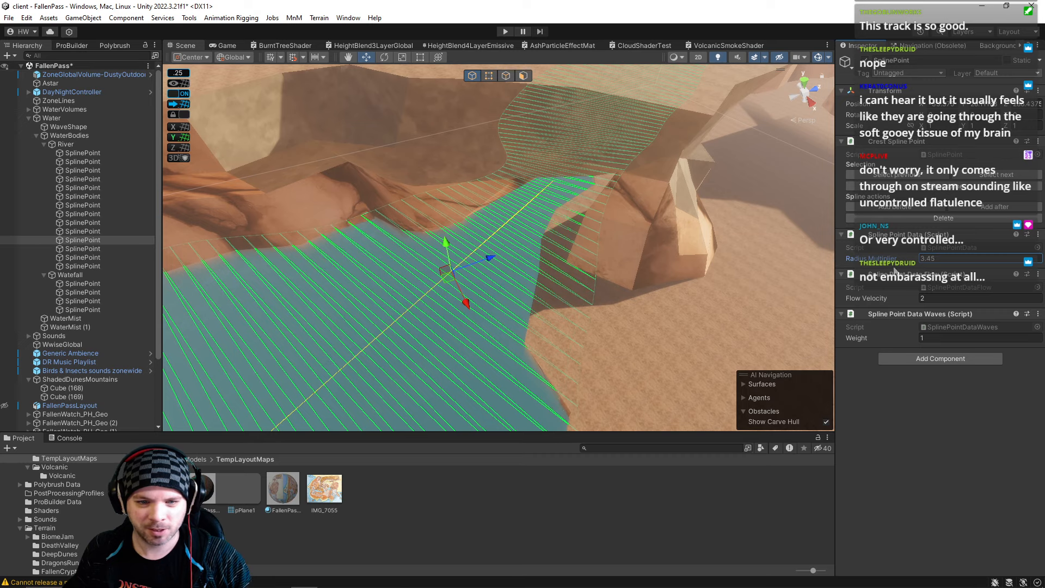
{"action": "right_click_drag", "start_coordinate": [714, 266], "coordinate": [592, 264]}
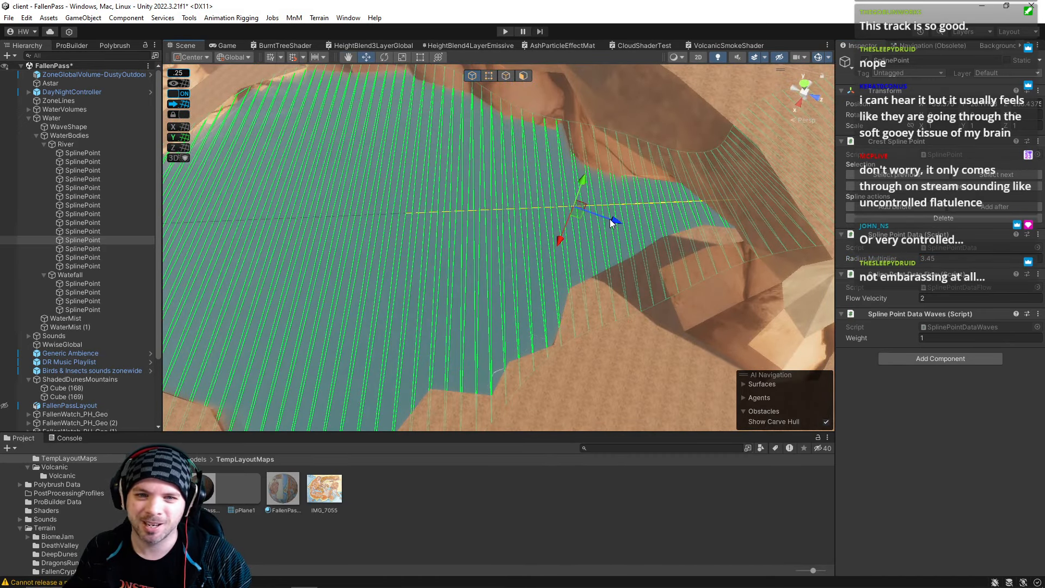
Lower the river's eighth spline point slightly to smooth the water surface below the waterfall.
{"action": "right_click_drag", "start_coordinate": [599, 230], "coordinate": [722, 140]}
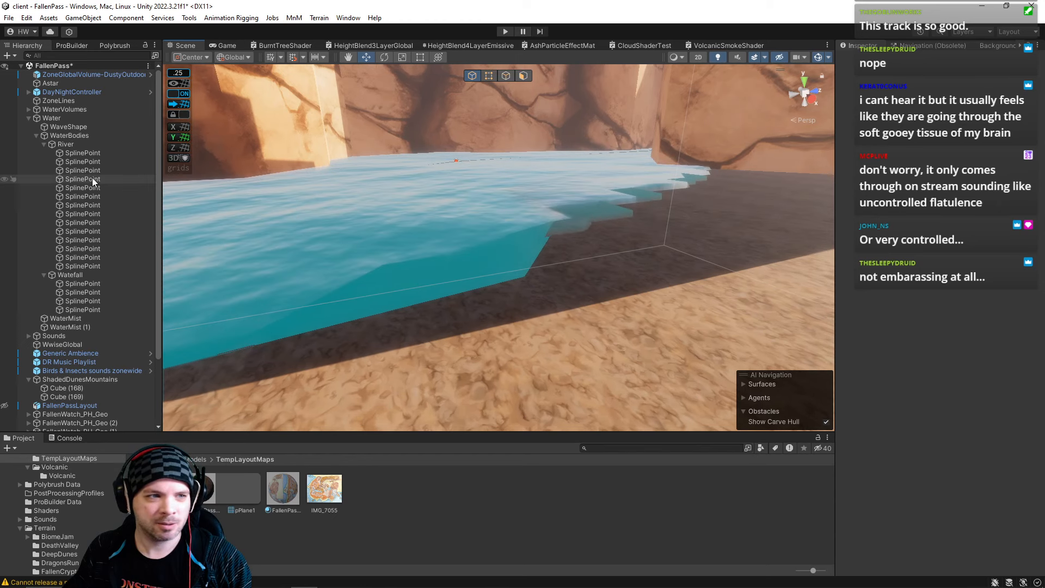
{"action": "left_click", "coordinate": [70, 257]}
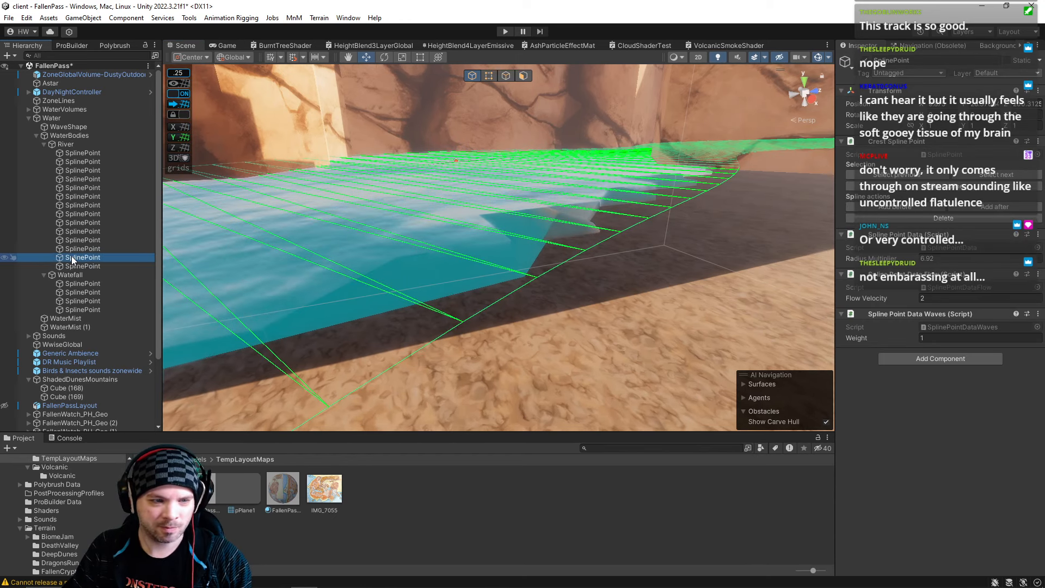
{"action": "key", "text": "Up"}
{"action": "key", "text": "Up"}
{"action": "key", "text": "Up"}
{"action": "key", "text": "Up"}
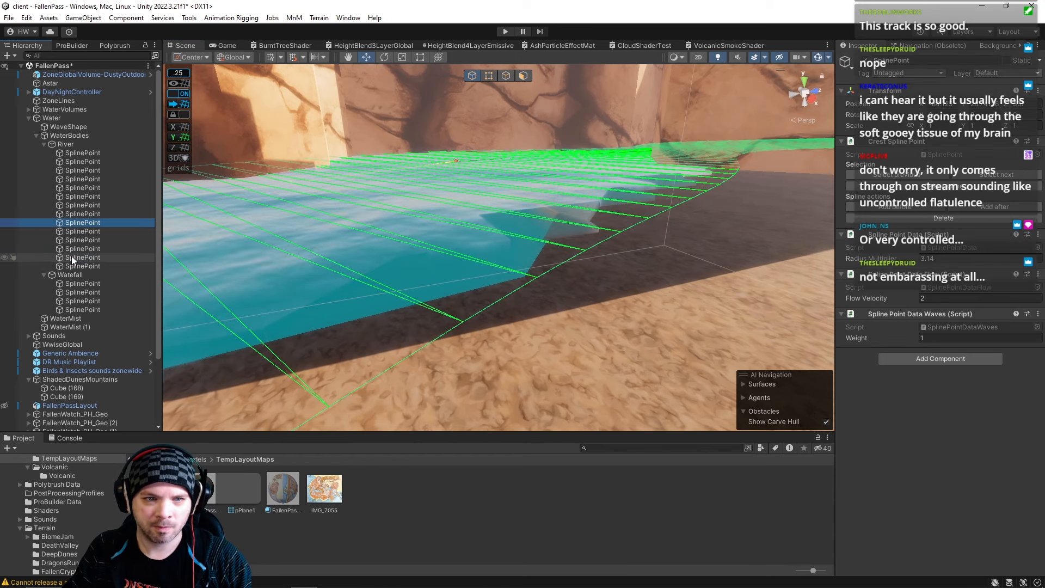
{"action": "left_click", "coordinate": [79, 214]}
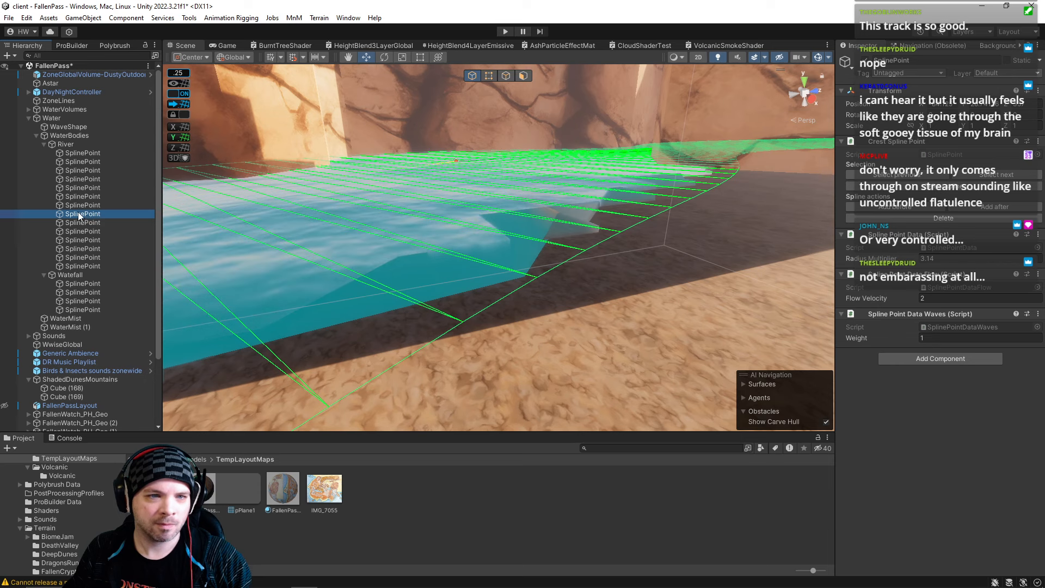
{"action": "left_click_drag", "start_coordinate": [454, 112], "coordinate": [456, 121]}
{"action": "right_click_drag", "start_coordinate": [547, 171], "coordinate": [669, 295]}
{"action": "key", "text": "w"}
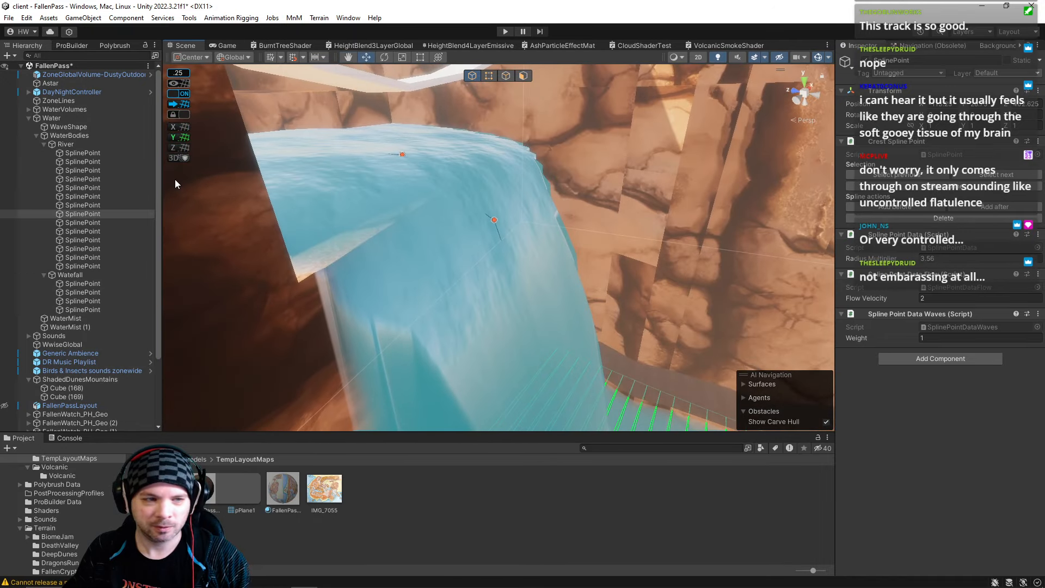
Shift the waterfall's second spline point along the Z axis toward the drop.
{"action": "left_click", "coordinate": [82, 283]}
{"action": "left_click", "coordinate": [82, 292]}
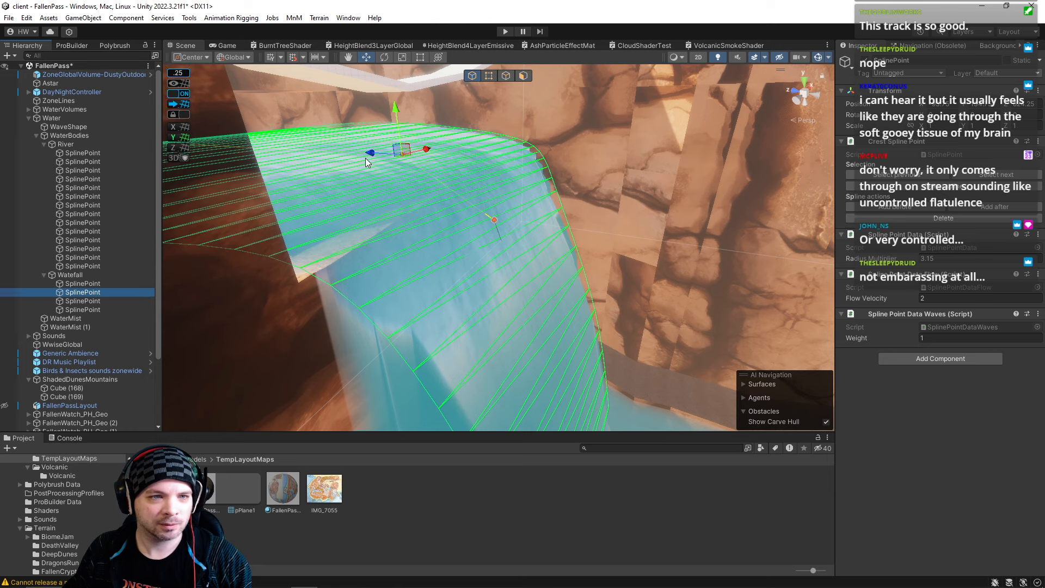
{"action": "left_click_drag", "start_coordinate": [369, 154], "coordinate": [389, 161]}
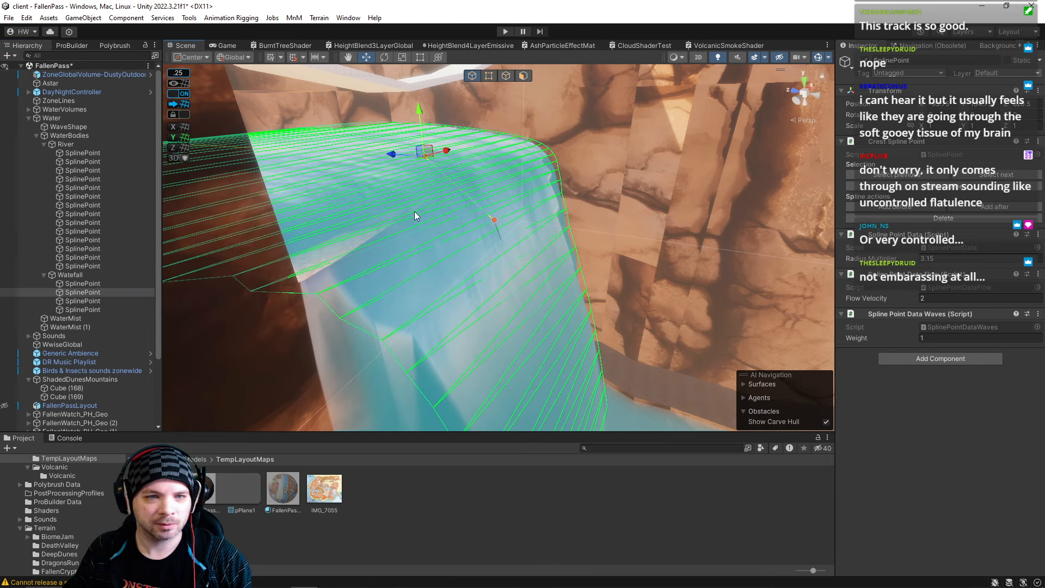
{"action": "mouse_move", "coordinate": [475, 237]}
{"action": "left_mouse_down", "text": "alt"}
{"action": "mouse_move", "coordinate": [490, 239]}
{"action": "mouse_move", "coordinate": [480, 241]}
{"action": "left_mouse_up", "text": "alt"}
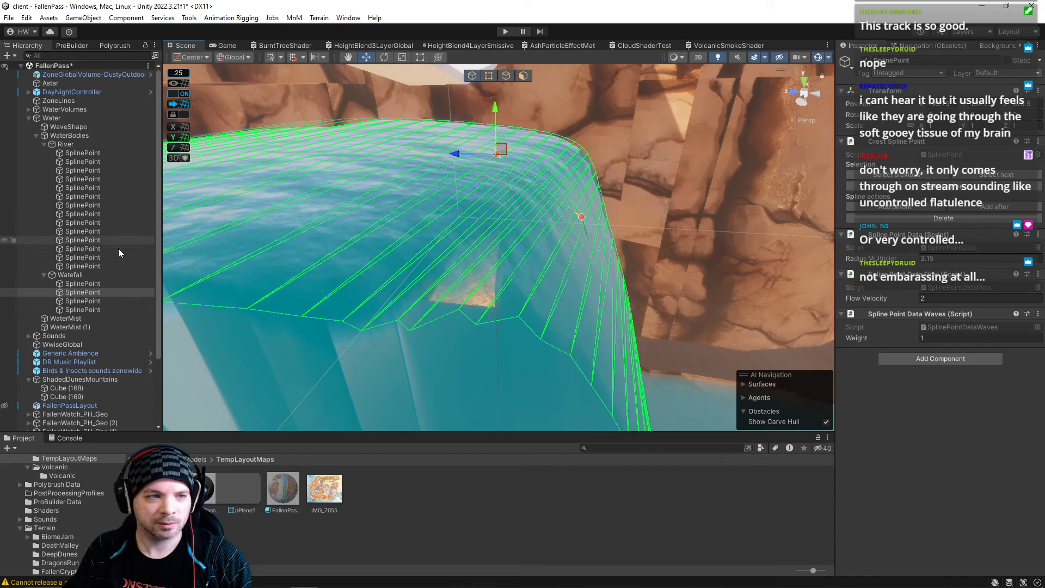
Reposition the waterfall's third spline point at the top of the drop and shift its last spline point along the Z axis.
{"action": "left_click", "coordinate": [84, 301]}
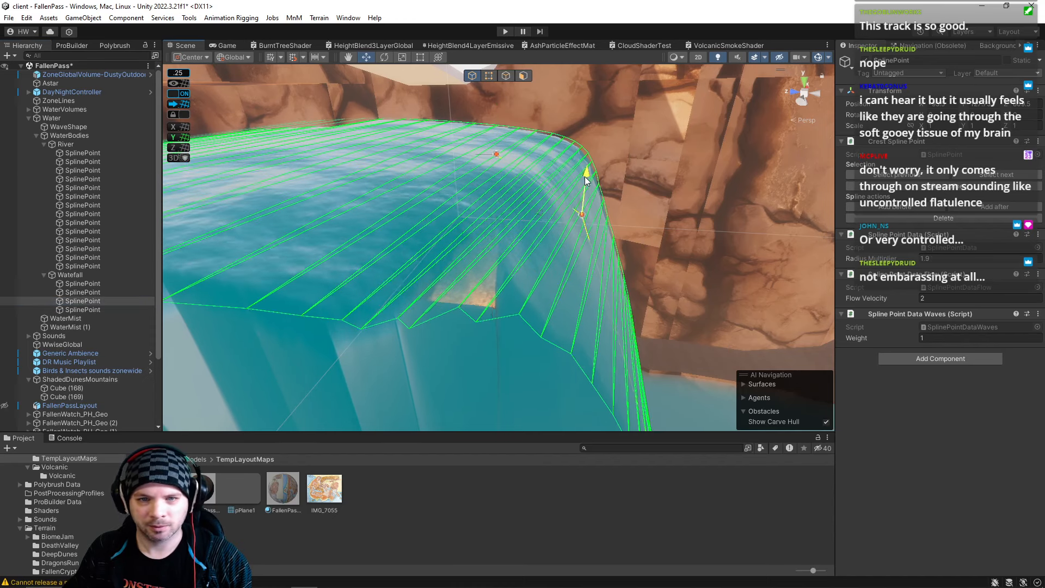
{"action": "left_click_drag", "start_coordinate": [587, 175], "coordinate": [544, 201]}
{"action": "right_click_drag", "start_coordinate": [545, 203], "coordinate": [558, 274]}
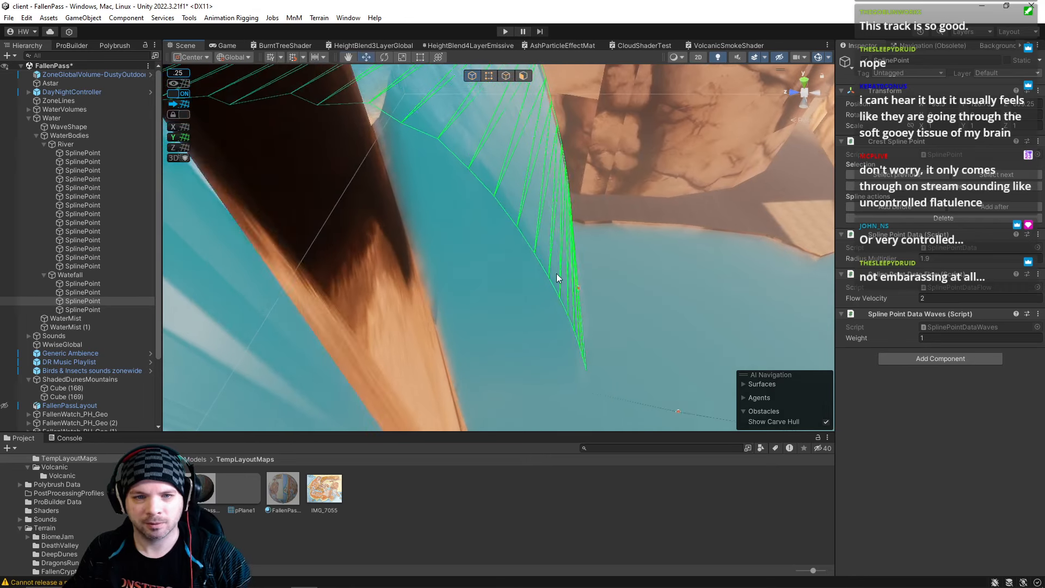
{"action": "left_click", "coordinate": [87, 309]}
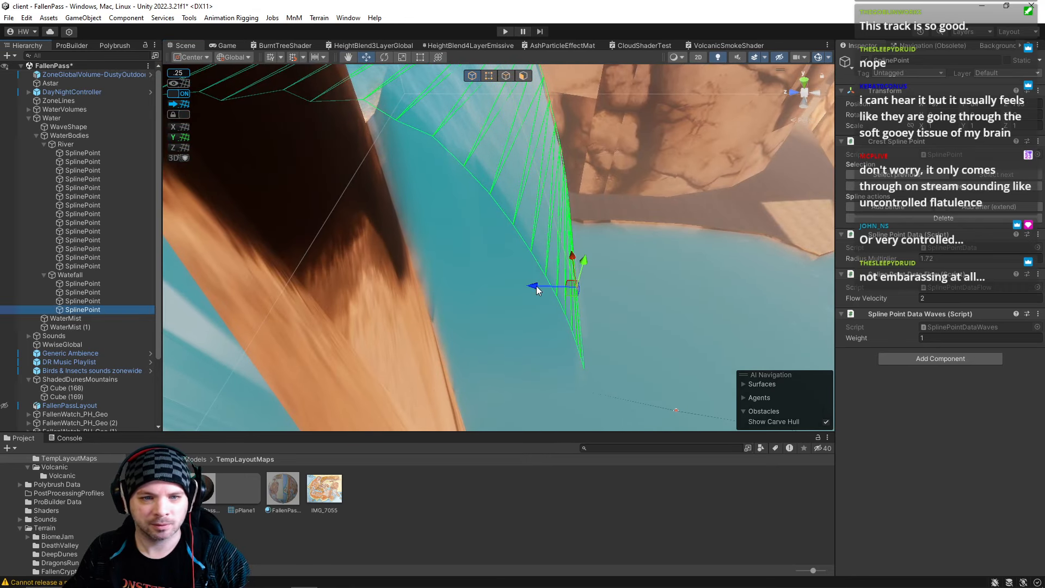
{"action": "left_click_drag", "start_coordinate": [536, 287], "coordinate": [501, 285]}
{"action": "right_click_drag", "start_coordinate": [502, 285], "coordinate": [510, 229]}
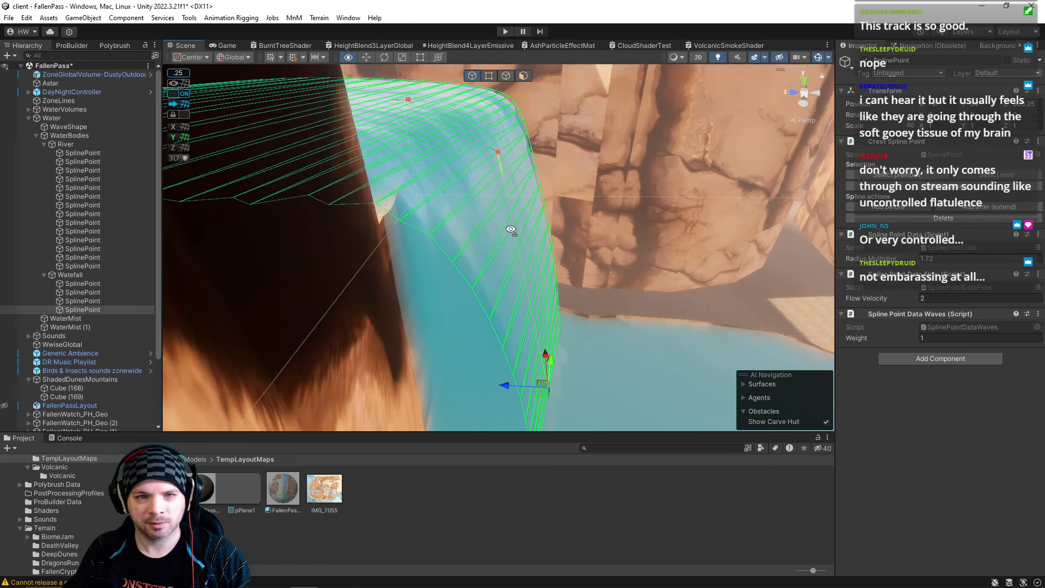
Shift the waterfall's last two spline points together along the Z axis, and adjust the third point on its own to round the lip.
{"action": "left_click", "coordinate": [93, 301], "text": "ctrl"}
{"action": "left_click_drag", "start_coordinate": [484, 296], "coordinate": [461, 292]}
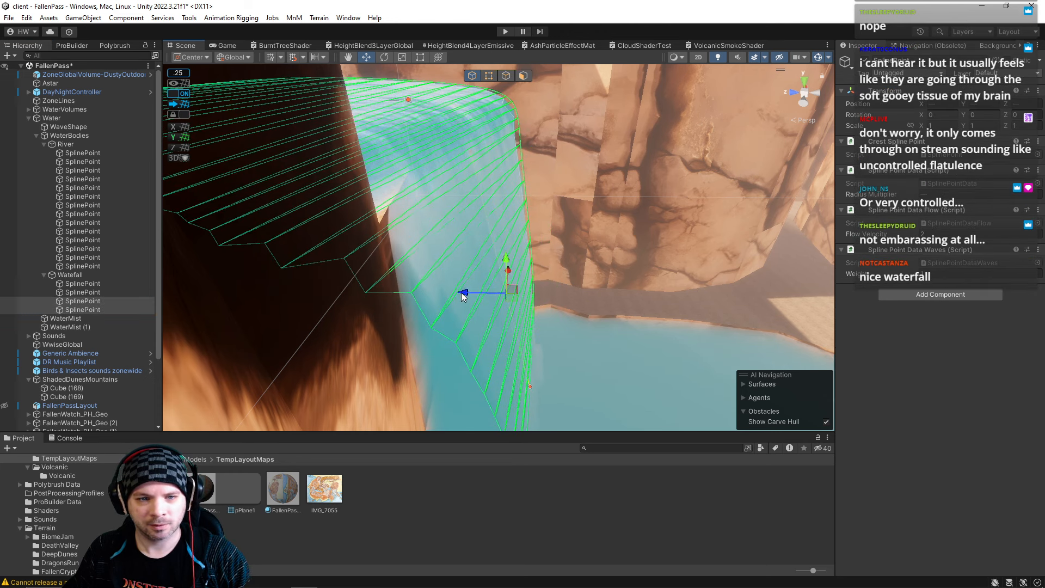
{"action": "left_click", "coordinate": [94, 301]}
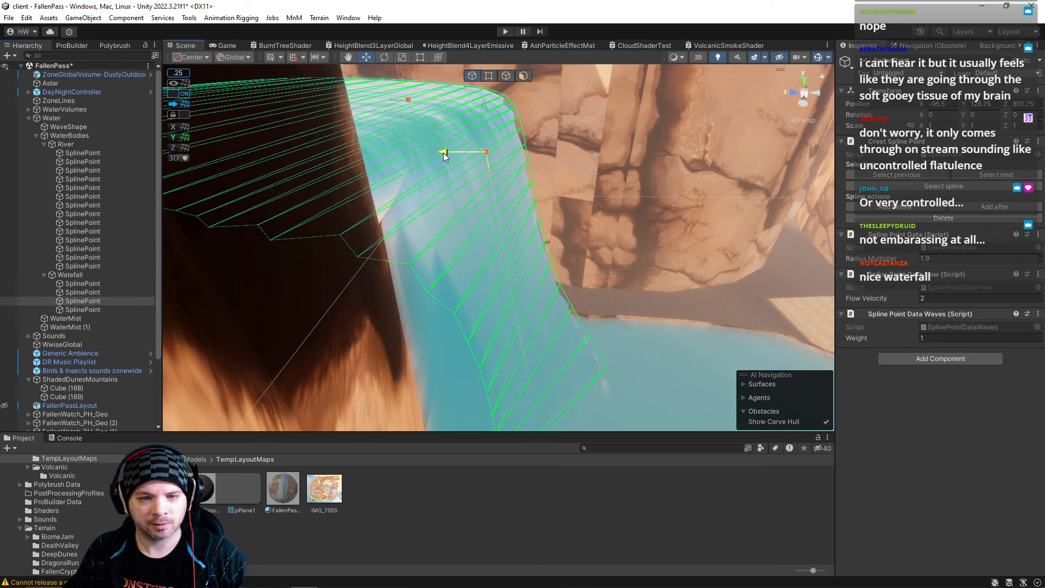
{"action": "left_click_drag", "start_coordinate": [429, 152], "coordinate": [428, 165]}
Align the falls sideways by setting the waterfall's second spline point to X -95.5 and its last spline point to X -96.75.
{"action": "left_click_drag", "start_coordinate": [419, 100], "coordinate": [467, 169], "text": "alt"}
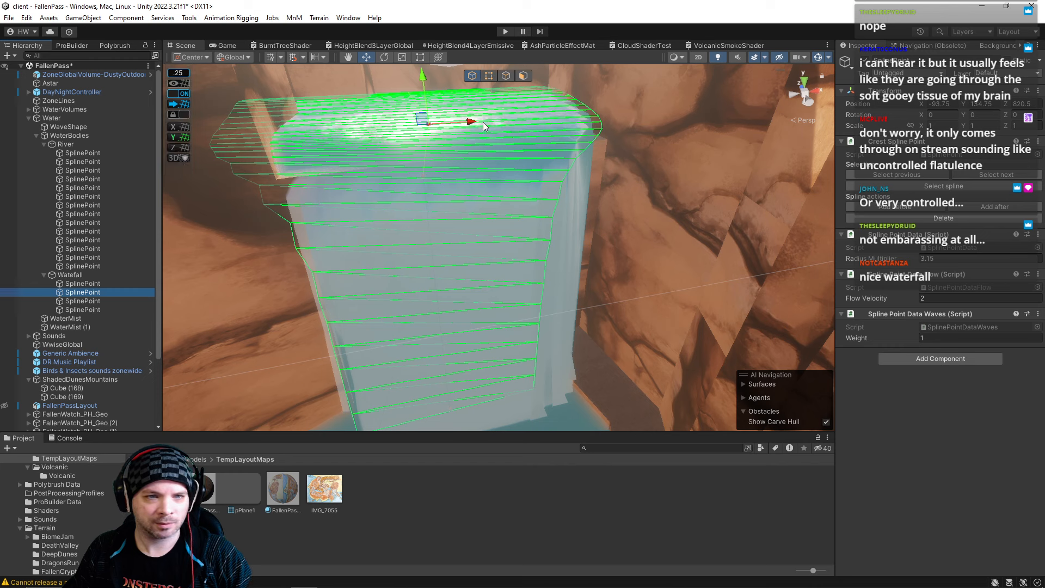
{"action": "left_click_drag", "start_coordinate": [482, 125], "coordinate": [464, 122]}
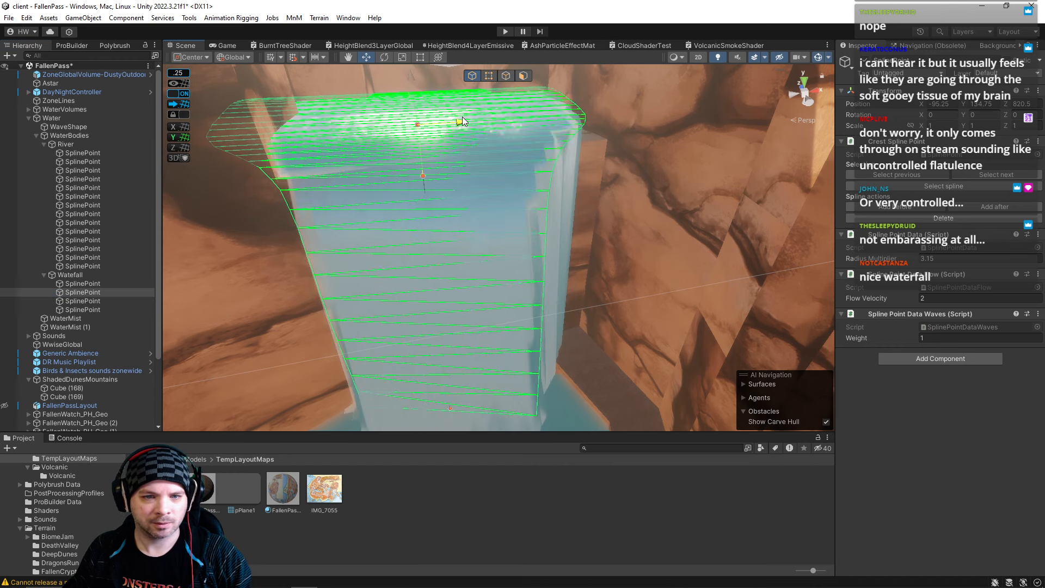
{"action": "left_click_drag", "start_coordinate": [462, 117], "coordinate": [461, 116]}
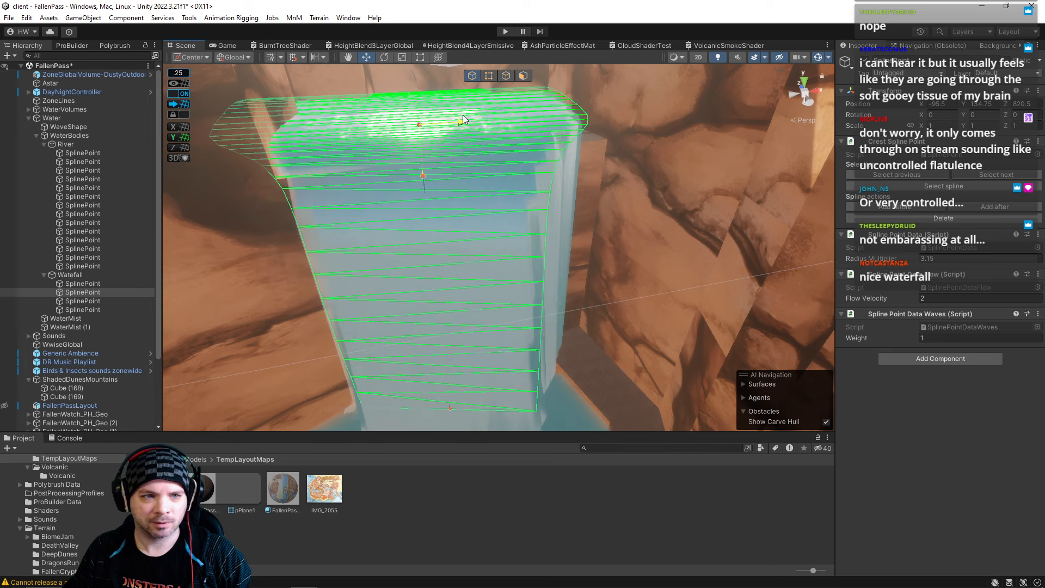
{"action": "left_click_drag", "start_coordinate": [474, 130], "coordinate": [497, 129], "text": "alt"}
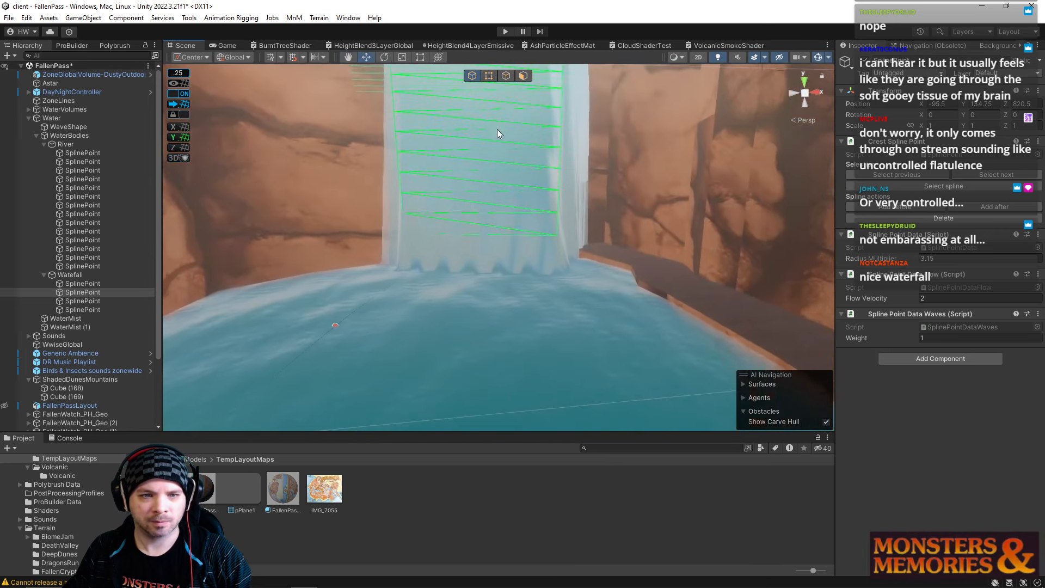
{"action": "left_click", "coordinate": [86, 309]}
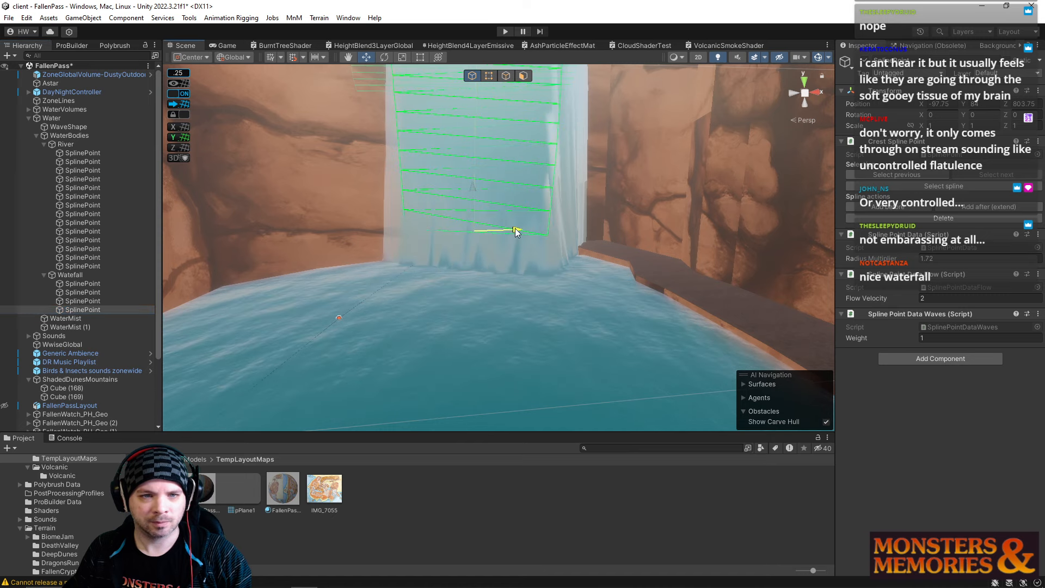
{"action": "mouse_move", "coordinate": [515, 230]}
{"action": "left_mouse_down"}
{"action": "mouse_move", "coordinate": [528, 229]}
{"action": "mouse_move", "coordinate": [518, 230]}
{"action": "left_mouse_up"}
{"action": "right_click_drag", "start_coordinate": [522, 273], "coordinate": [507, 298]}
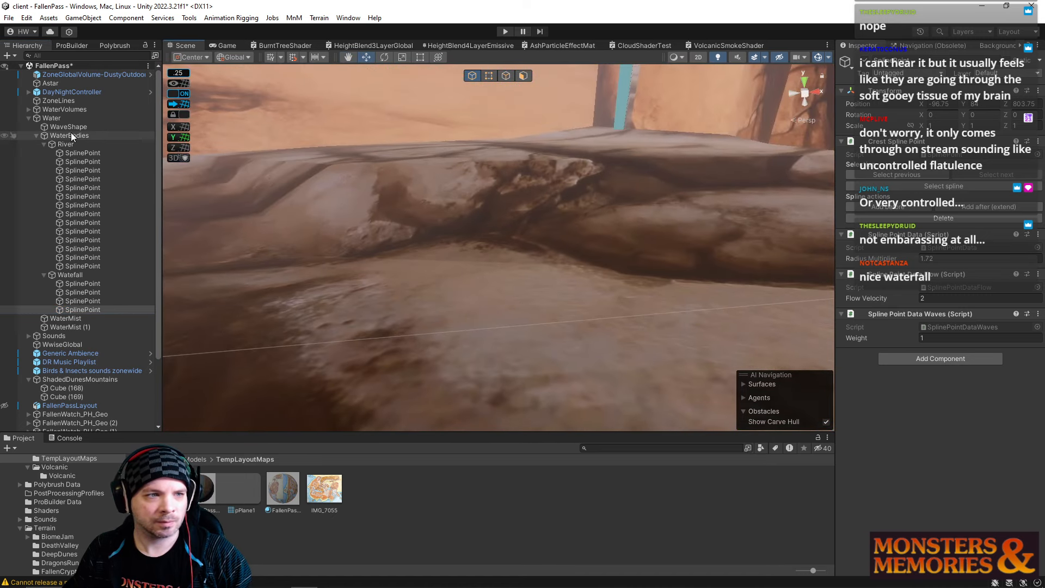
Move both WaterMist effects together along the Z axis toward the waterfall.
{"action": "left_click", "coordinate": [79, 330], "text": "shift"}
{"action": "right_click_drag", "start_coordinate": [364, 256], "coordinate": [424, 240]}
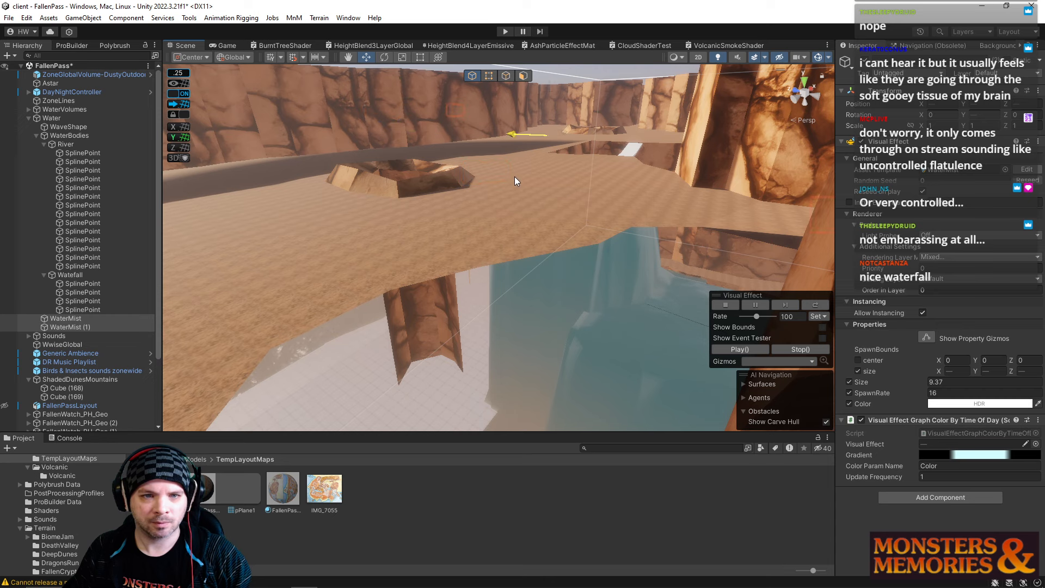
{"action": "right_click_drag", "start_coordinate": [515, 177], "coordinate": [443, 194]}
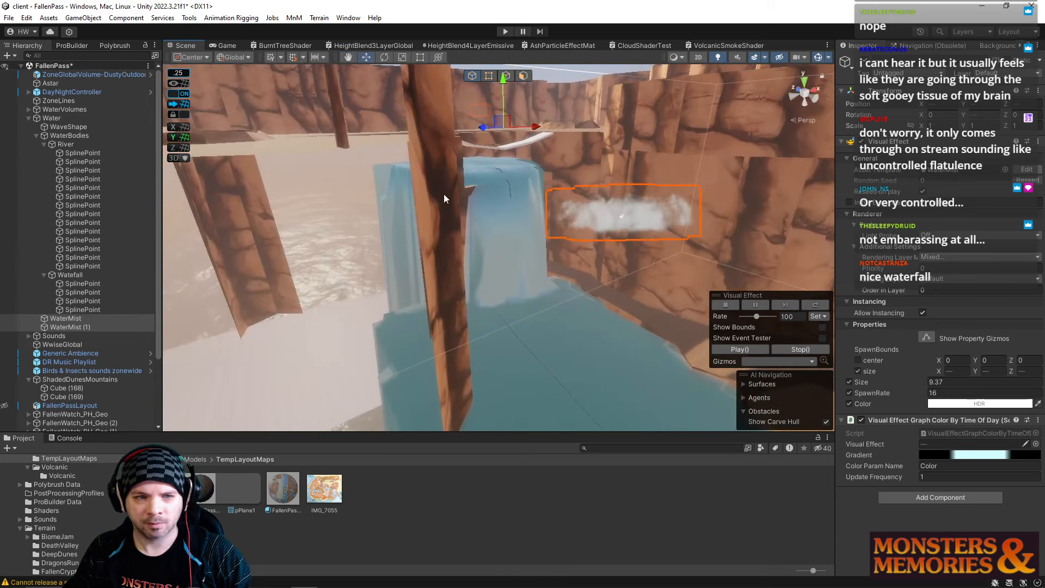
{"action": "left_click", "coordinate": [147, 327]}
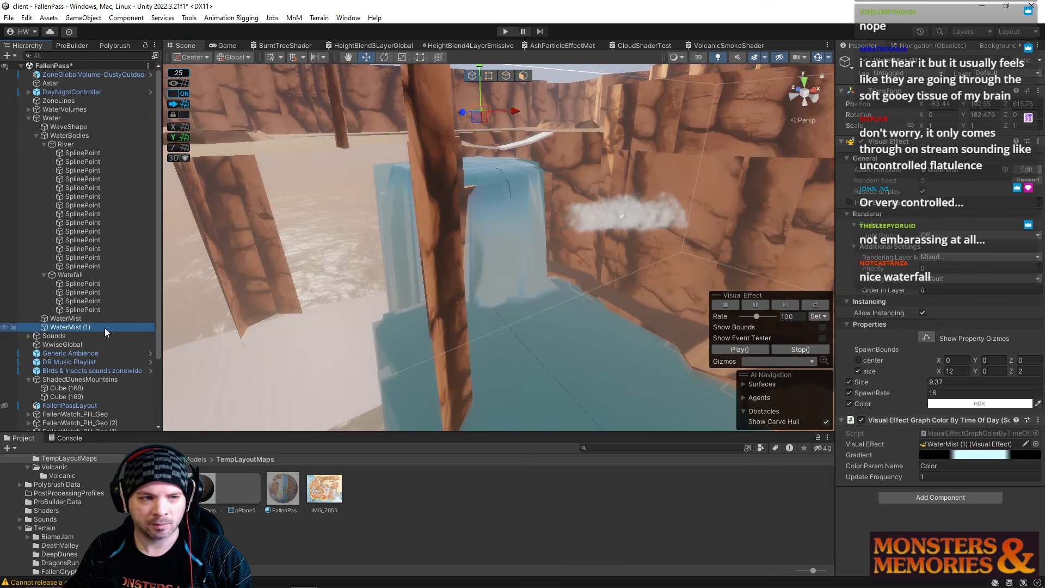
Move the WaterMist effect down to the water surface at the foot of the waterfall.
{"action": "left_click_drag", "start_coordinate": [627, 177], "coordinate": [601, 353]}
{"action": "left_click_drag", "start_coordinate": [496, 299], "coordinate": [476, 281]}
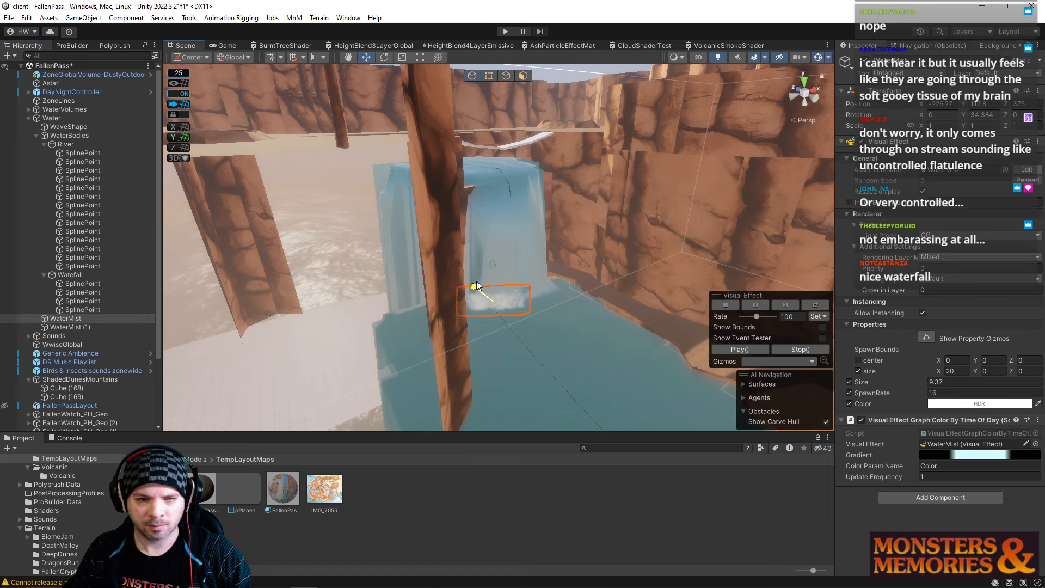
{"action": "right_click_drag", "start_coordinate": [573, 312], "coordinate": [373, 252]}
{"action": "key", "text": "w"}
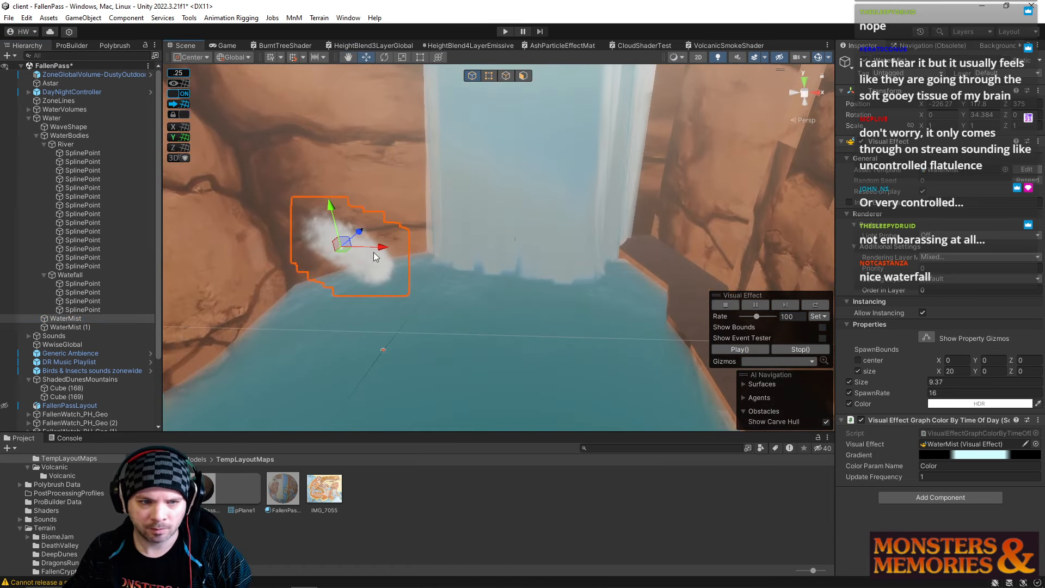
{"action": "left_click_drag", "start_coordinate": [427, 249], "coordinate": [590, 263]}
{"action": "key", "text": "w"}
Scale the WaterMist effect to 2 on all axes and place it against the foot of the falls.
{"action": "key", "text": "r"}
{"action": "left_click_drag", "start_coordinate": [530, 247], "coordinate": [502, 234]}
{"action": "key", "text": "w"}
{"action": "left_click_drag", "start_coordinate": [461, 172], "coordinate": [517, 267]}
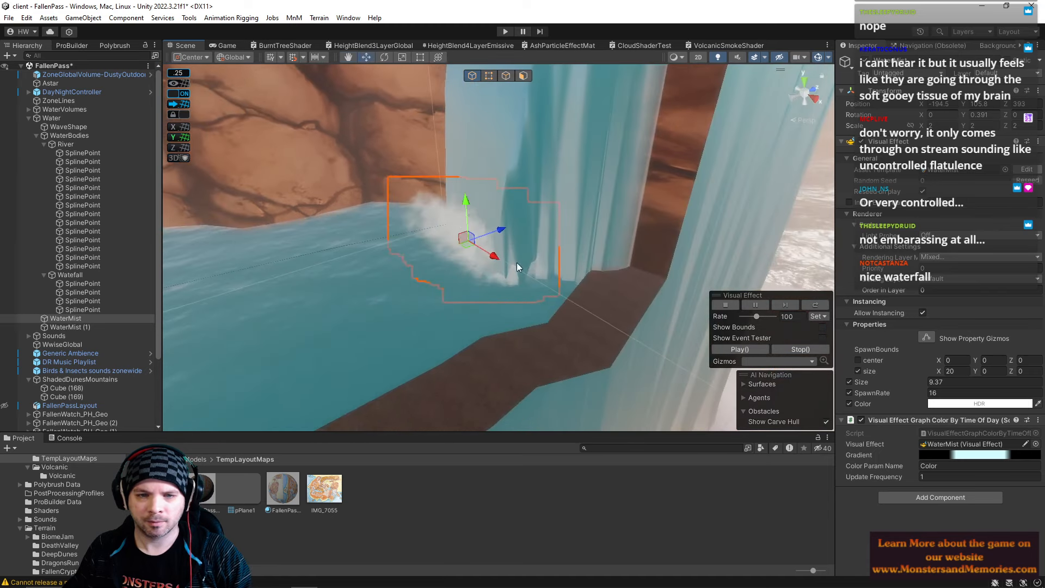
Adjust the WaterMist effect's scale and position so the mist spans the full width of the waterfall's base.
{"action": "key", "text": "r"}
{"action": "left_click_drag", "start_coordinate": [462, 246], "coordinate": [492, 249]}
{"action": "key", "text": "w"}
{"action": "right_click_drag", "start_coordinate": [492, 249], "coordinate": [632, 267]}
{"action": "key", "text": "w"}
{"action": "left_click_drag", "start_coordinate": [530, 237], "coordinate": [507, 230]}
{"action": "right_click_drag", "start_coordinate": [548, 249], "coordinate": [136, 234]}
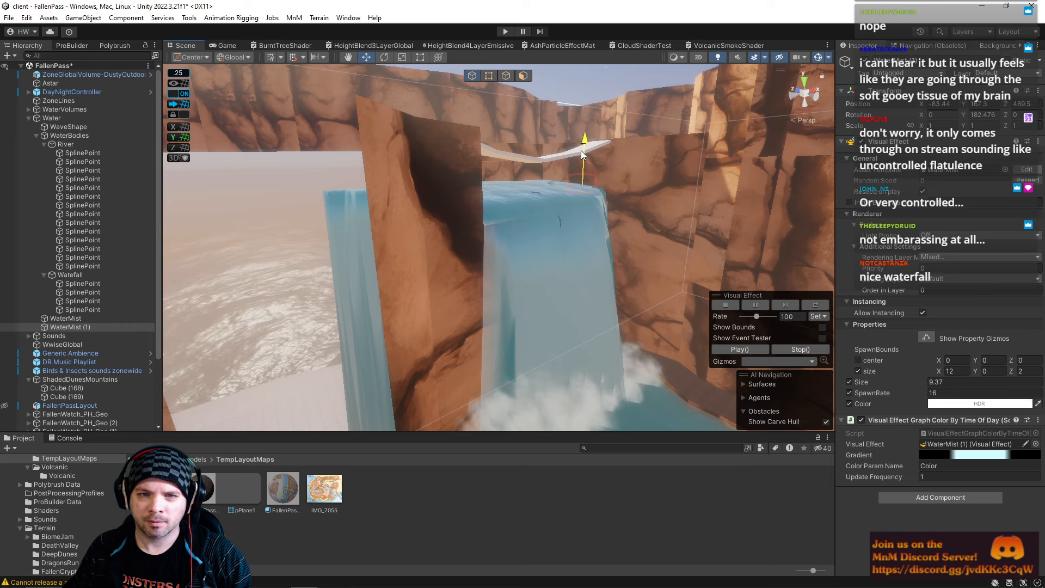
Move the WaterMist (1) effect to the waterfall's upper lip, at about X -200 and Z 418.
{"action": "left_click_drag", "start_coordinate": [582, 151], "coordinate": [580, 152]}
{"action": "right_click_drag", "start_coordinate": [580, 153], "coordinate": [592, 173]}
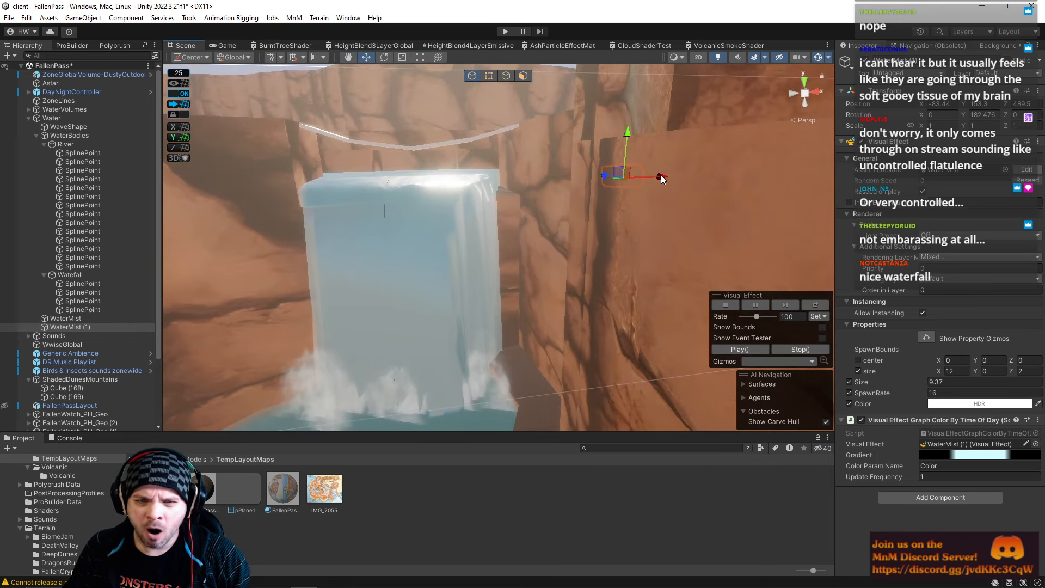
{"action": "left_click_drag", "start_coordinate": [474, 210], "coordinate": [458, 202]}
{"action": "right_click_drag", "start_coordinate": [457, 203], "coordinate": [441, 286]}
{"action": "left_click_drag", "start_coordinate": [445, 270], "coordinate": [440, 289]}
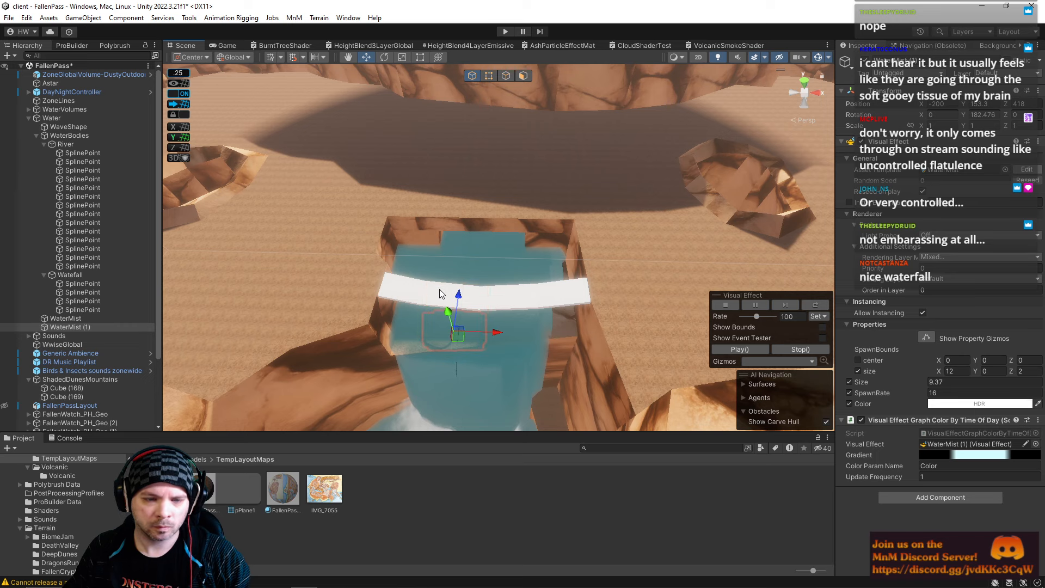
Scale the WaterMist (1) effect to 2.25 on X and 2 on Y and Z to cover the lip.
{"action": "key", "text": "r"}
{"action": "left_click_drag", "start_coordinate": [452, 330], "coordinate": [516, 326]}
{"action": "right_click_drag", "start_coordinate": [516, 326], "coordinate": [411, 216]}
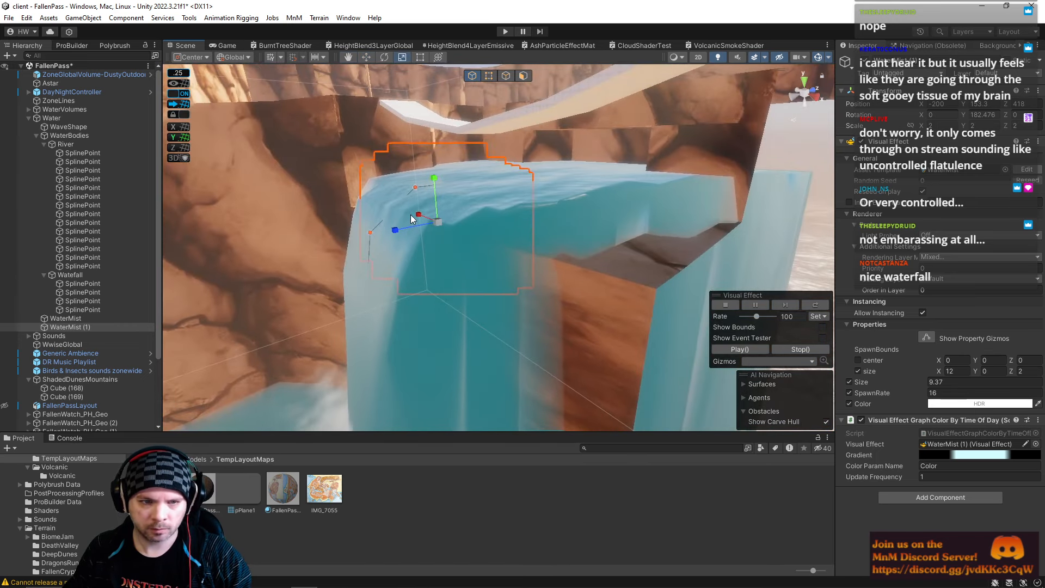
{"action": "left_click_drag", "start_coordinate": [446, 224], "coordinate": [413, 192]}
{"action": "key", "text": "w"}
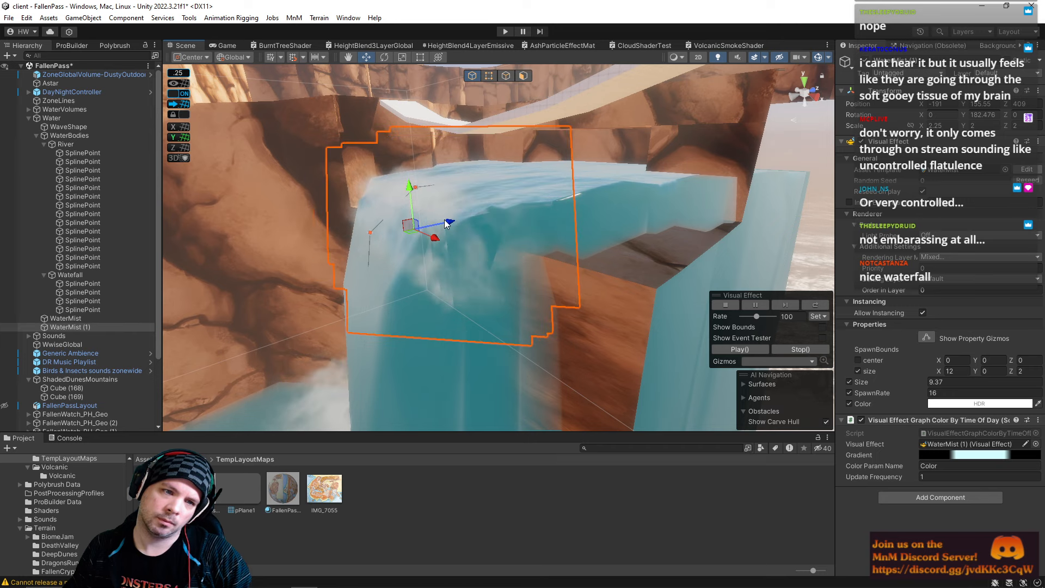
Fine-tune WaterMist (1) over the crest of the falls, at about X -197 and Z 410.
{"action": "left_click_drag", "start_coordinate": [447, 223], "coordinate": [458, 221]}
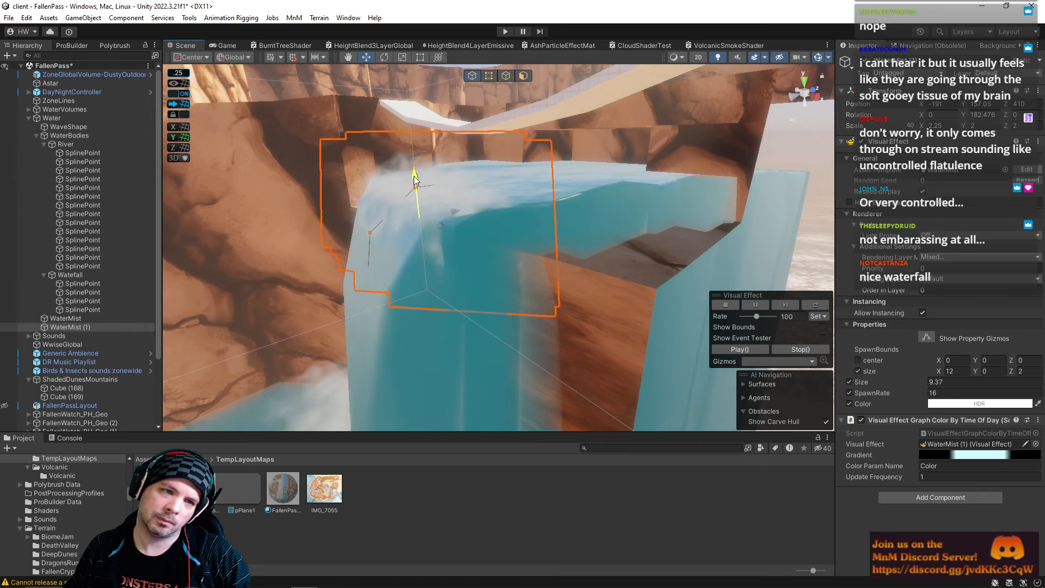
{"action": "key", "text": "a"}
{"action": "right_click_drag", "start_coordinate": [436, 226], "coordinate": [594, 181]}
{"action": "key", "text": "s"}
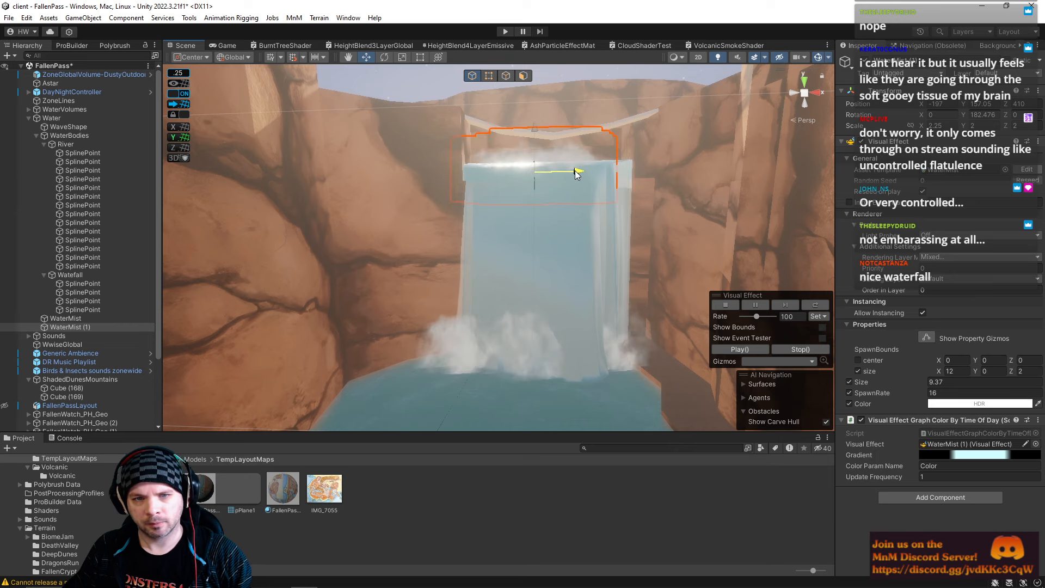
Raise the ledge face of the Cube (169) cliff beside the waterfall's crest until it meets the end of the white bridge.
{"action": "left_click", "coordinate": [440, 93]}
{"action": "right_click_drag", "start_coordinate": [502, 162], "coordinate": [534, 164]}
{"action": "key", "text": "w"}
{"action": "left_click", "coordinate": [647, 168]}
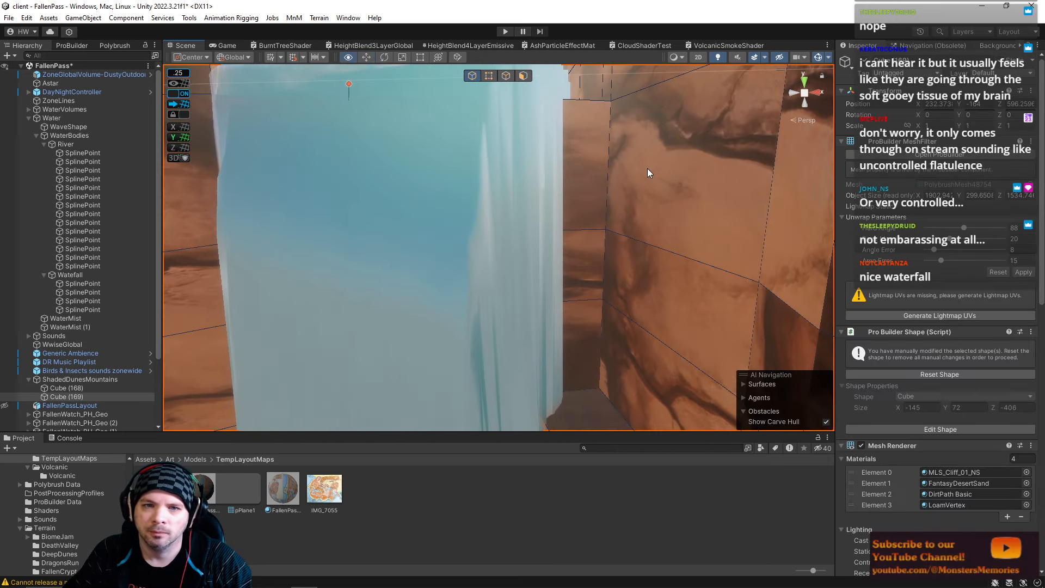
{"action": "key", "text": "e"}
{"action": "right_click_drag", "start_coordinate": [649, 170], "coordinate": [684, 238]}
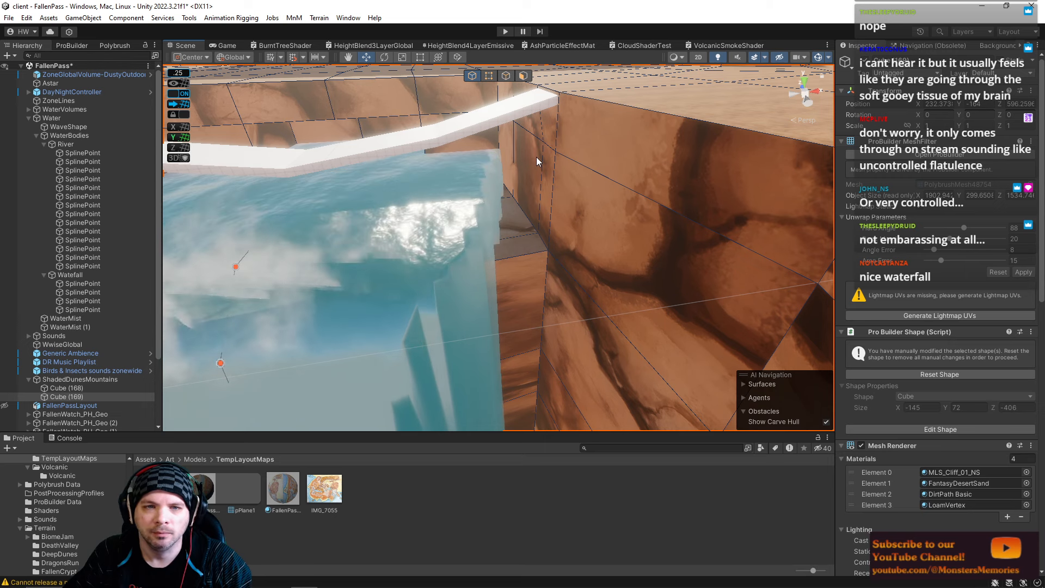
{"action": "right_click_drag", "start_coordinate": [533, 155], "coordinate": [532, 111]}
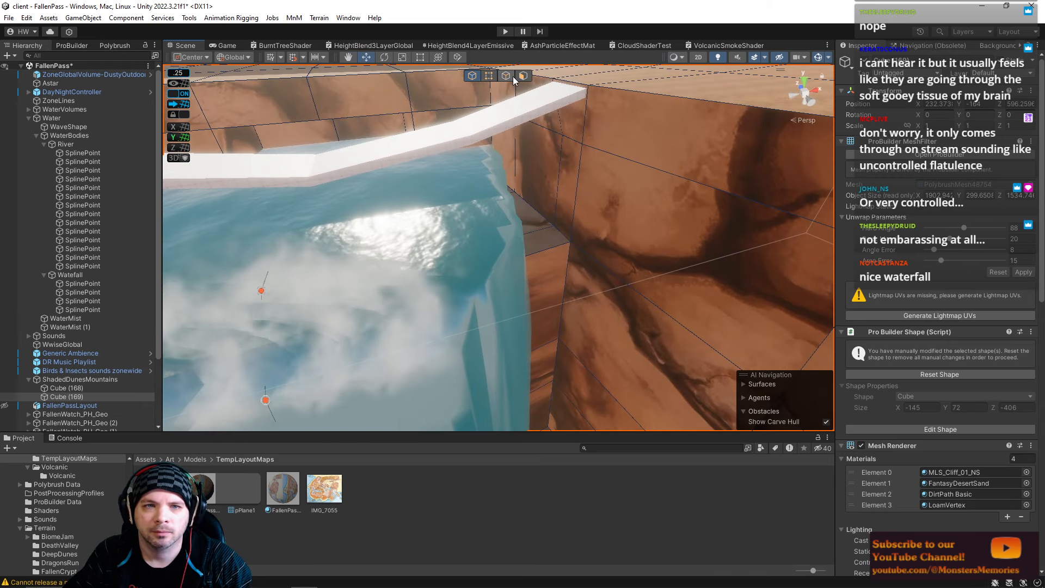
{"action": "left_click", "coordinate": [539, 233]}
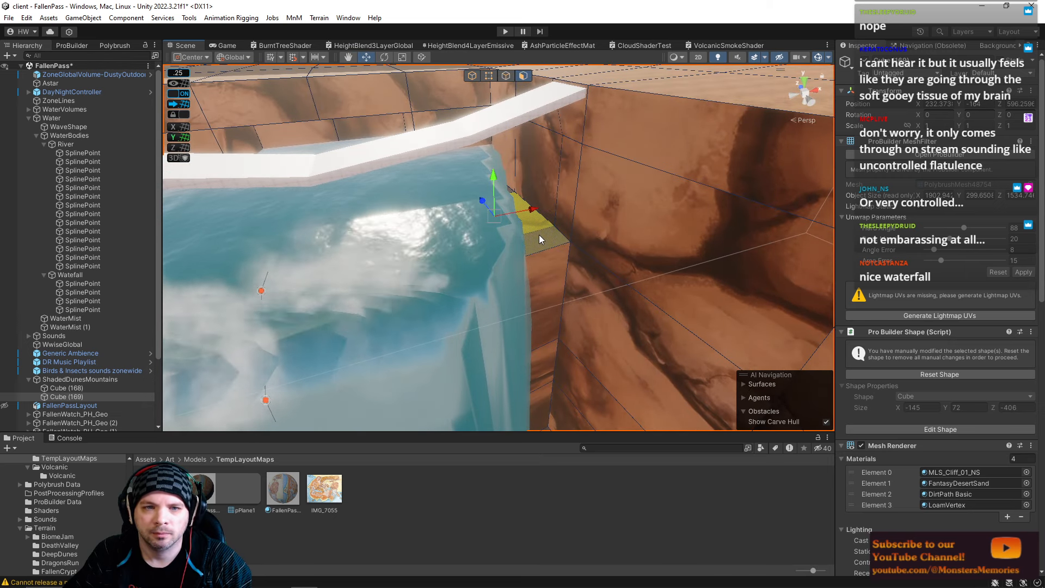
{"action": "left_click", "coordinate": [555, 192]}
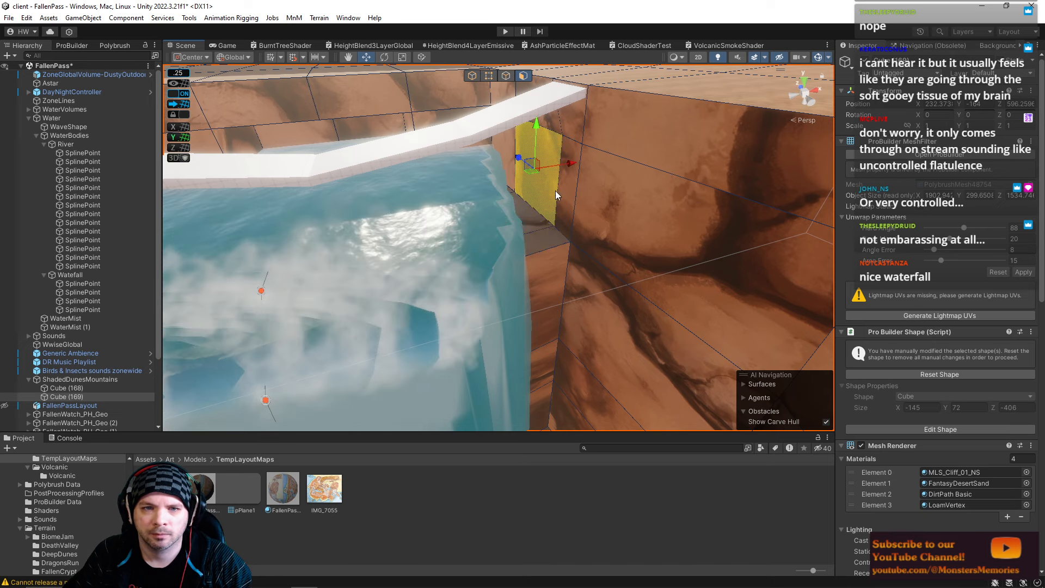
{"action": "left_click", "coordinate": [540, 243]}
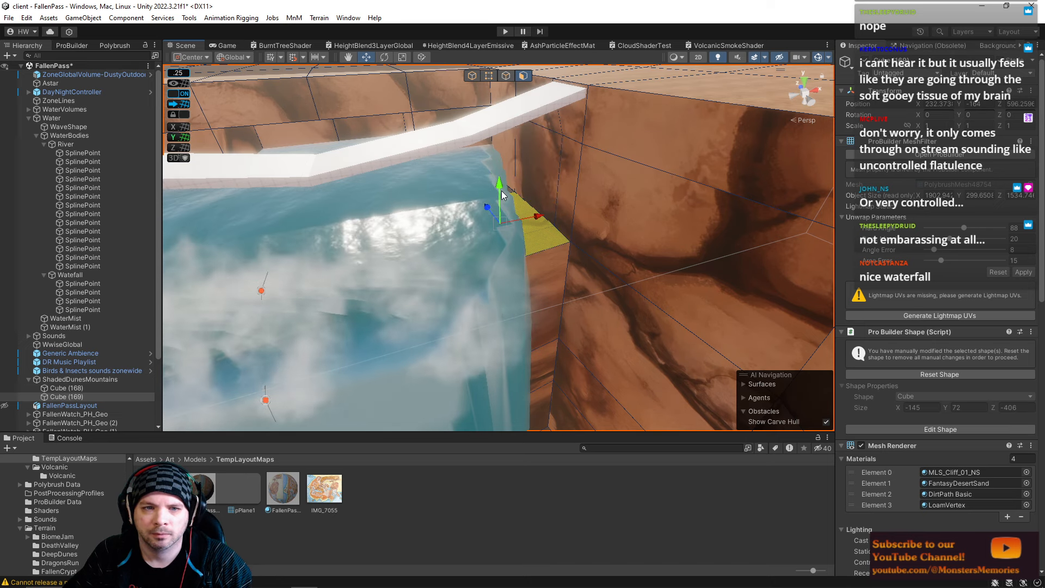
{"action": "left_click_drag", "start_coordinate": [502, 195], "coordinate": [489, 102]}
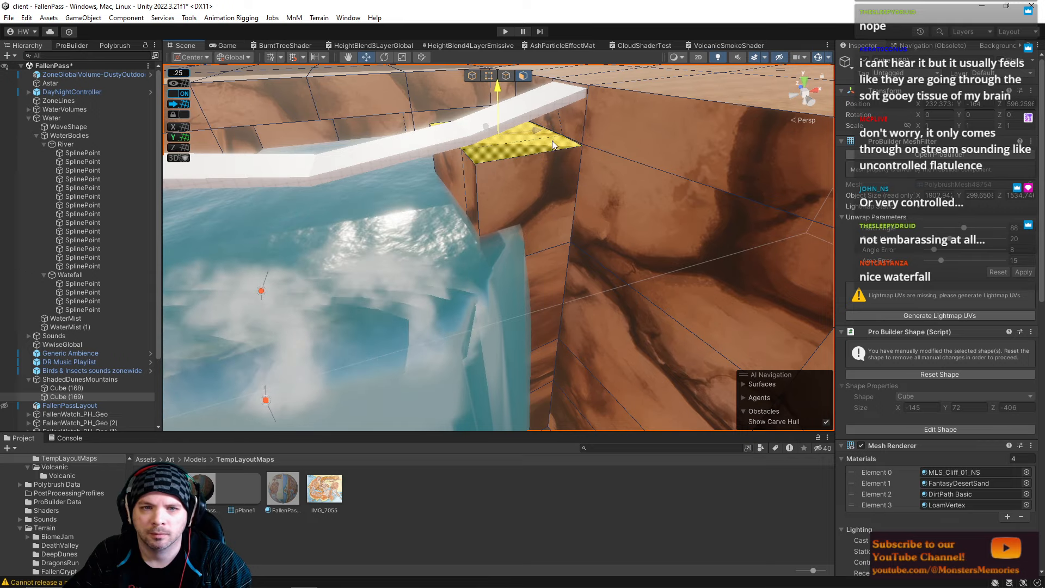
Lower the two top edges along the river side of the Cube (169) ledge so its top slopes down toward the water.
{"action": "right_click_drag", "start_coordinate": [545, 161], "coordinate": [551, 193]}
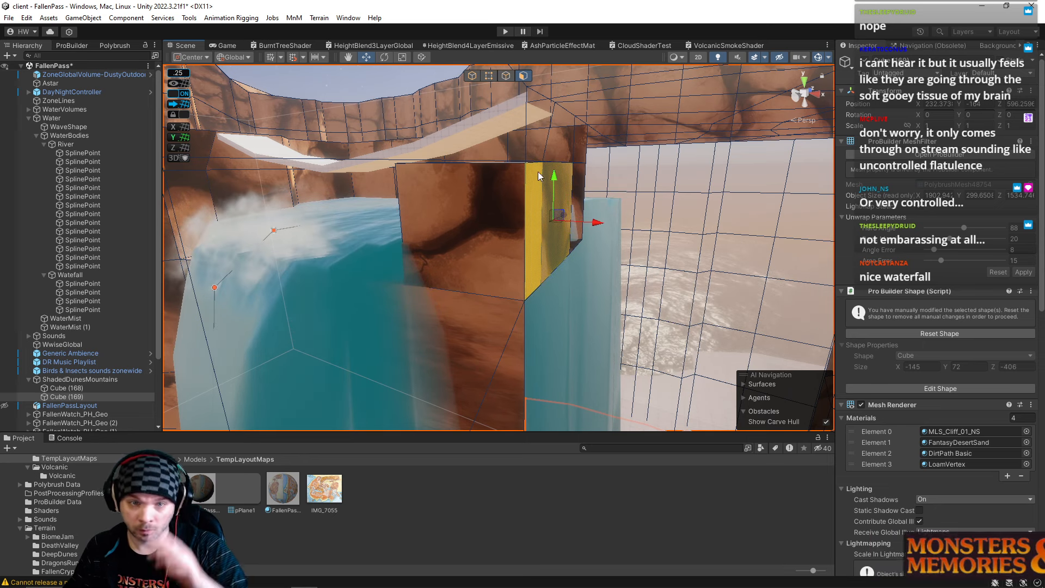
{"action": "right_click_drag", "start_coordinate": [490, 109], "coordinate": [686, 236]}
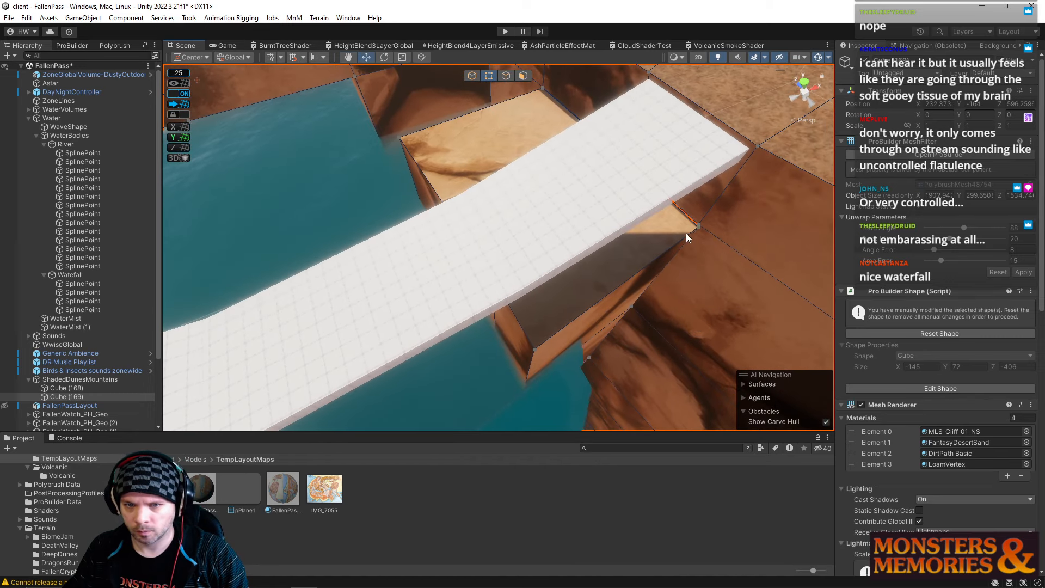
{"action": "left_click", "coordinate": [699, 230]}
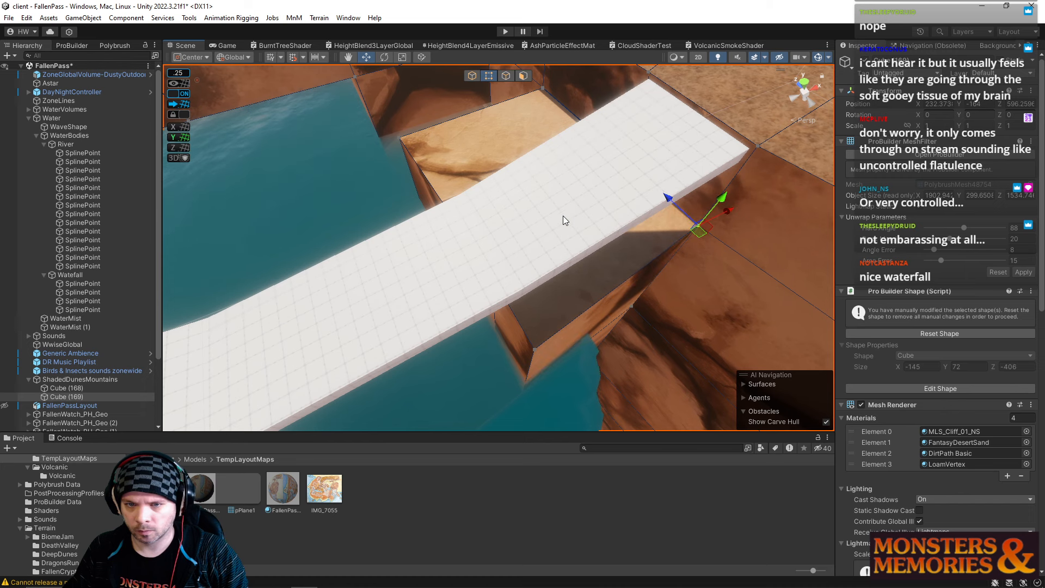
{"action": "right_click_drag", "start_coordinate": [563, 218], "coordinate": [729, 260]}
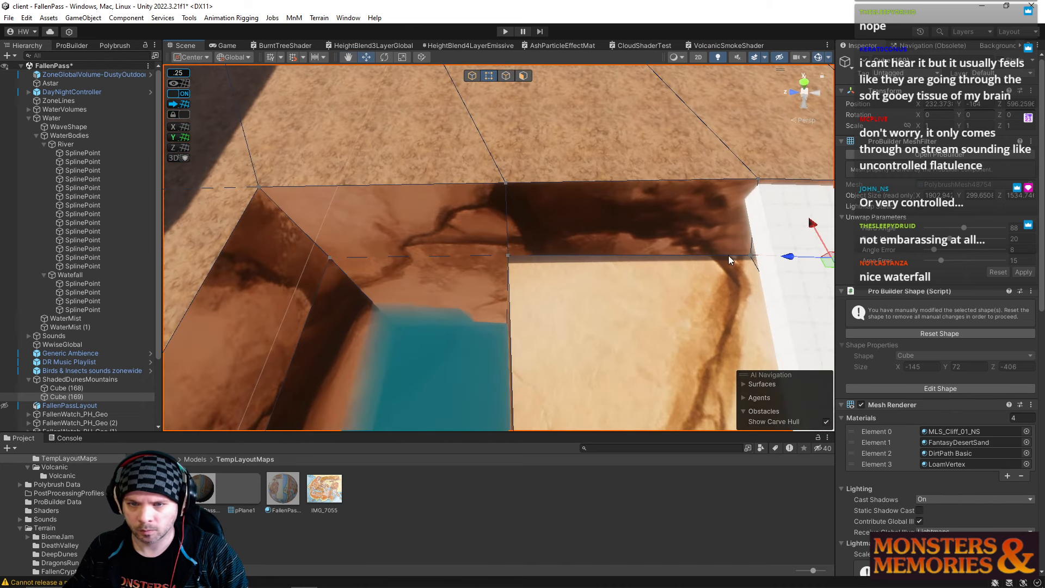
{"action": "left_click", "coordinate": [512, 260]}
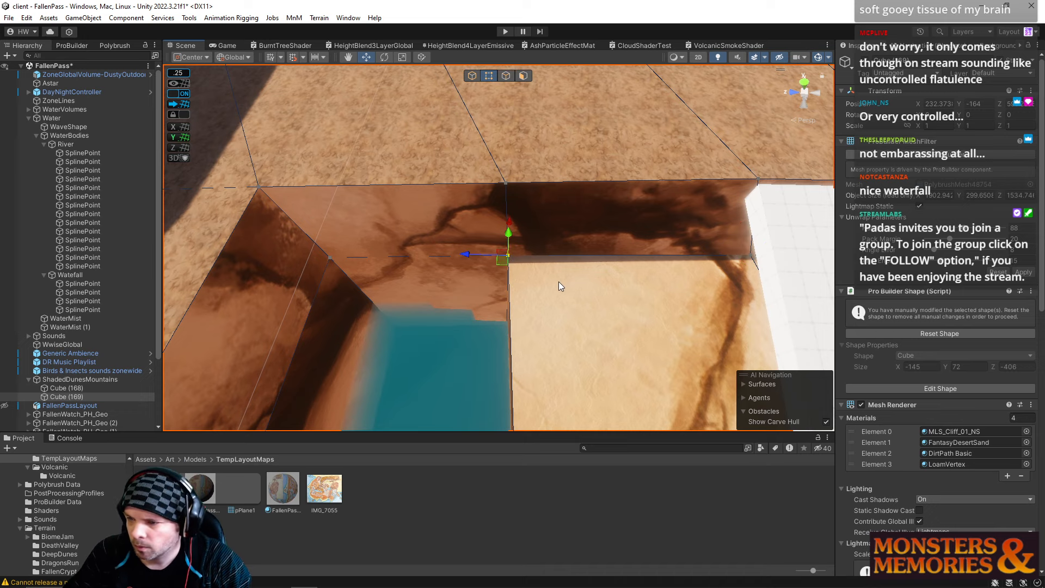
{"action": "right_click_drag", "start_coordinate": [559, 282], "coordinate": [575, 265]}
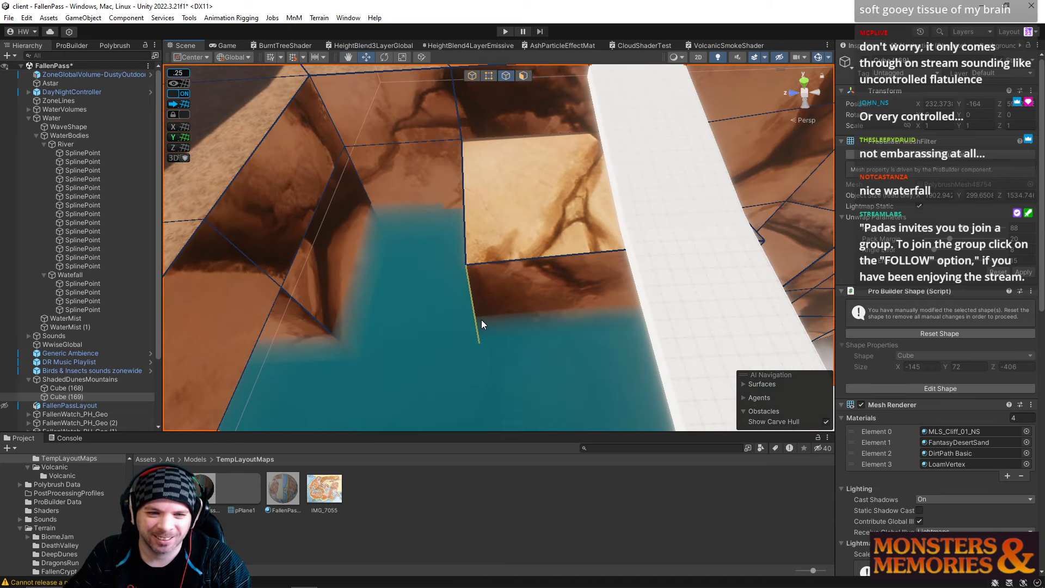
{"action": "right_click_drag", "start_coordinate": [481, 325], "coordinate": [510, 143]}
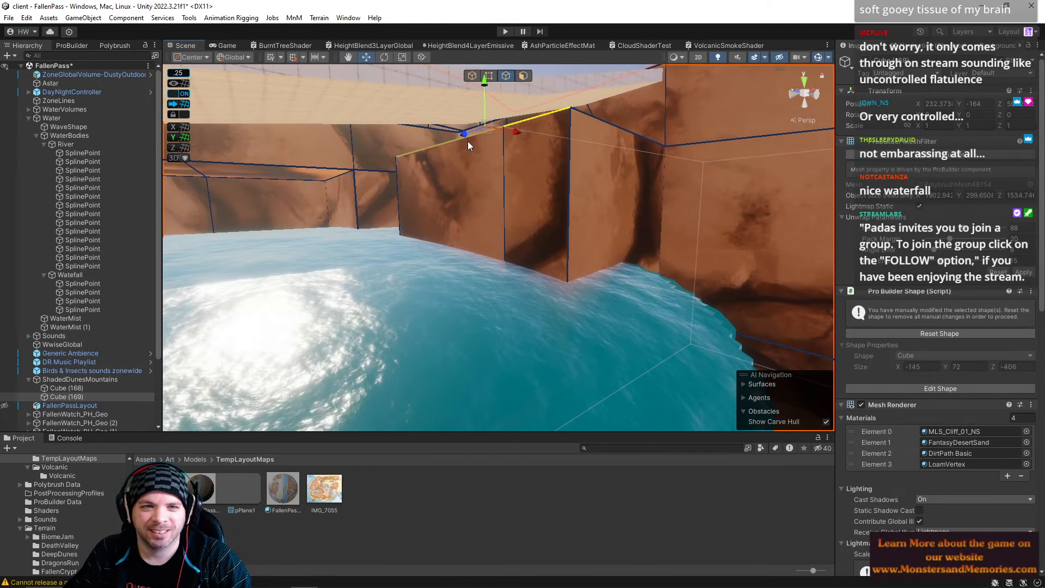
{"action": "left_click", "coordinate": [467, 142]}
{"action": "left_click", "coordinate": [531, 130], "text": "shift"}
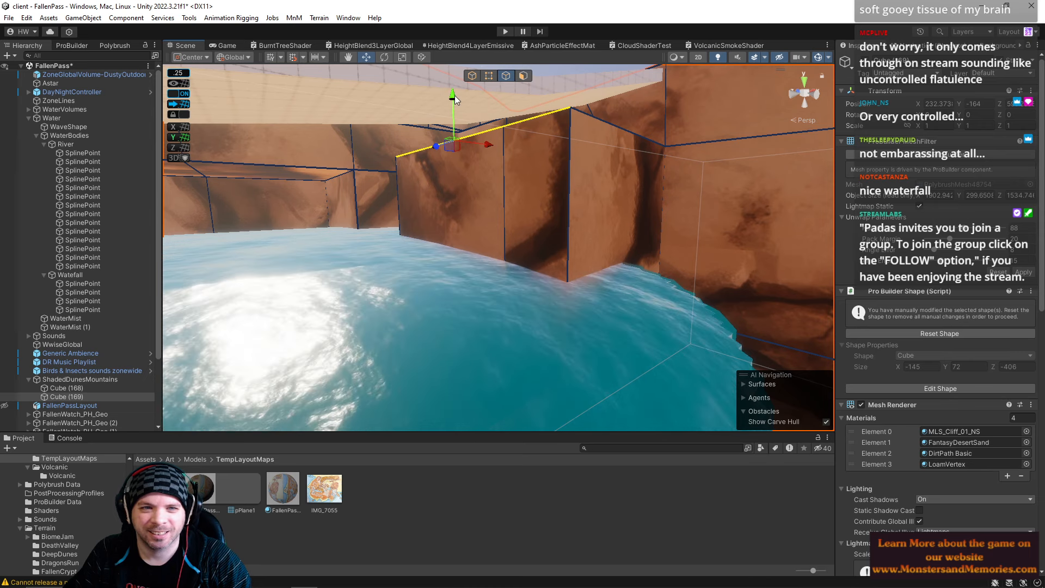
{"action": "left_click_drag", "start_coordinate": [457, 99], "coordinate": [461, 159]}
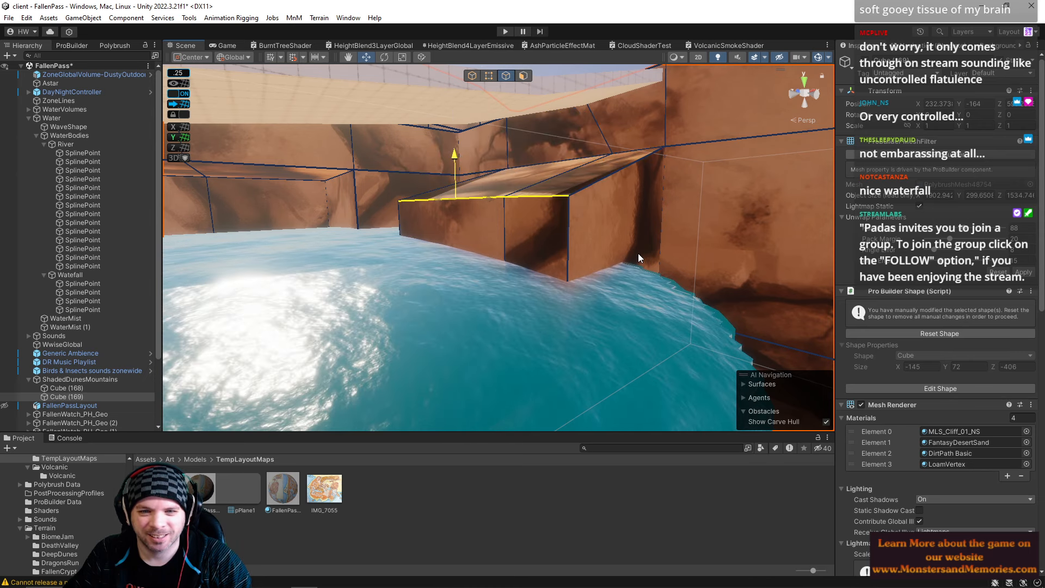
Shift the submerged vertical corner edge of the Cube (169) ledge sideways beneath the river surface.
{"action": "right_click_drag", "start_coordinate": [593, 279], "coordinate": [663, 336]}
{"action": "left_click_drag", "start_coordinate": [663, 335], "coordinate": [694, 340]}
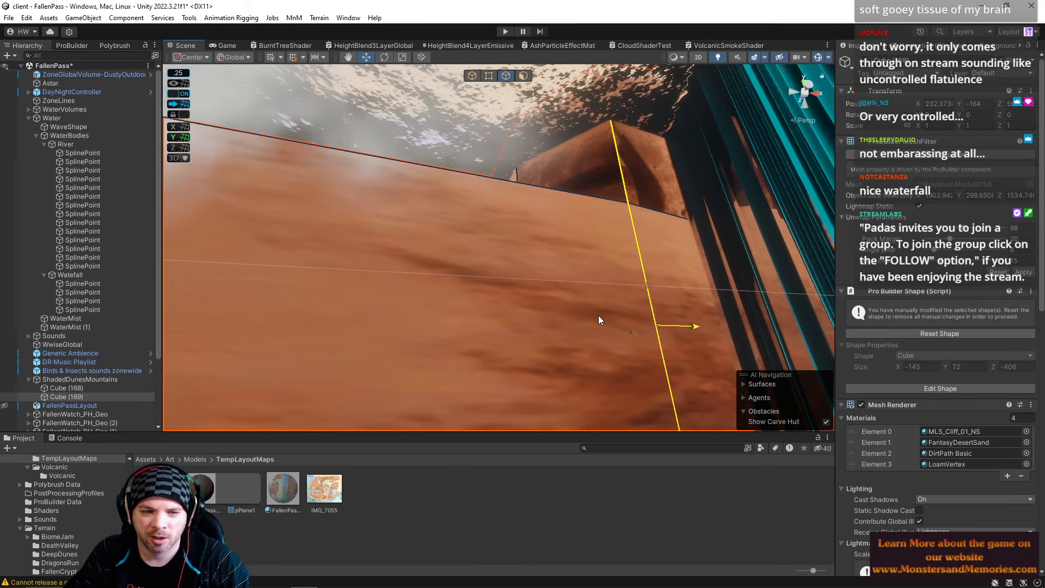
{"action": "right_click_drag", "start_coordinate": [597, 316], "coordinate": [608, 294]}
{"action": "right_click_drag", "start_coordinate": [491, 179], "coordinate": [679, 207]}
{"action": "left_click_drag", "start_coordinate": [621, 201], "coordinate": [475, 211]}
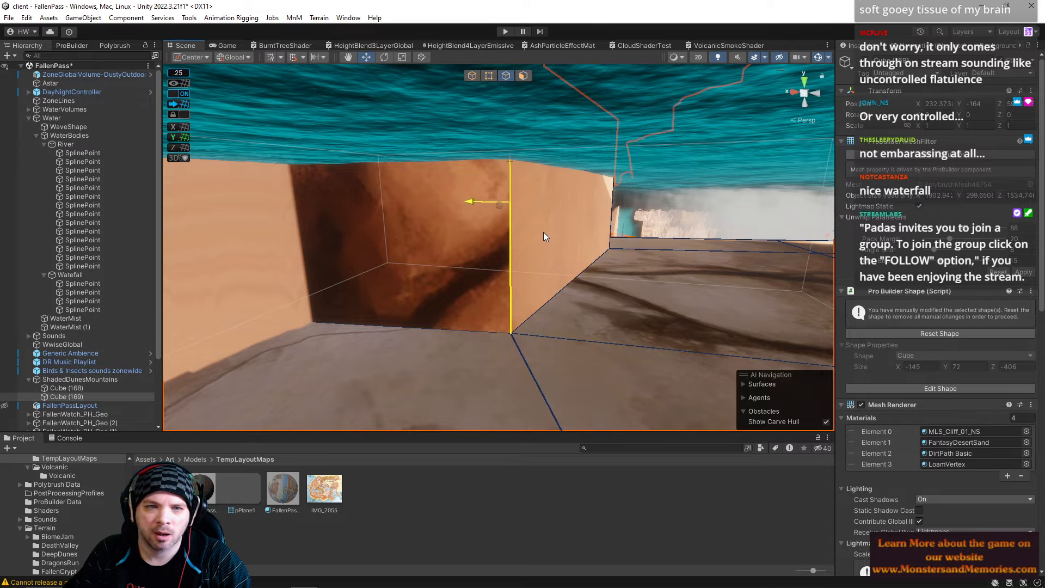
Increase the radius of the waterfall's first three spline points so the water spreads wider between the cliffs.
{"action": "right_click_drag", "start_coordinate": [547, 233], "coordinate": [523, 245]}
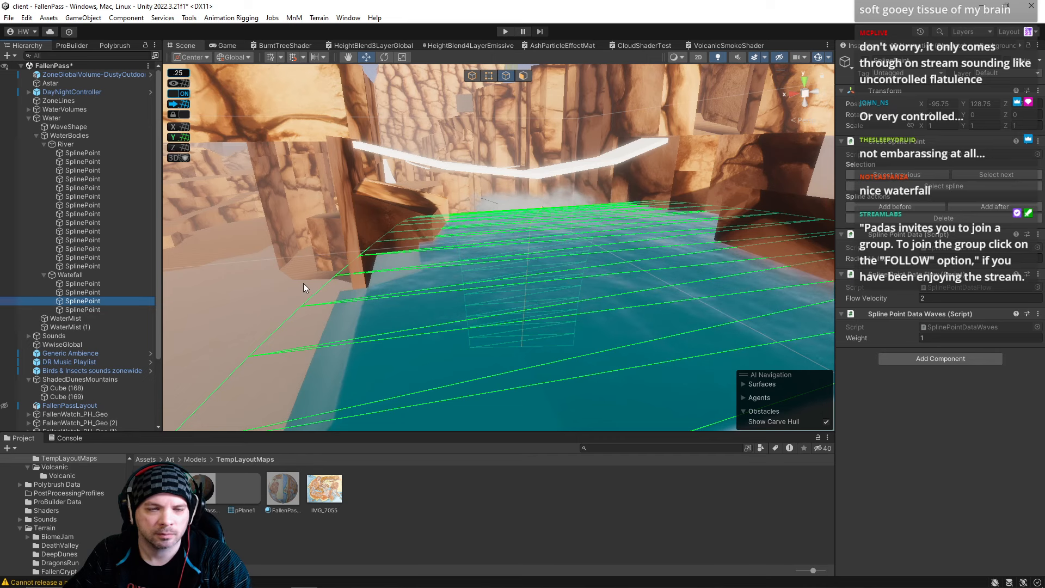
{"action": "right_click_drag", "start_coordinate": [303, 285], "coordinate": [320, 303]}
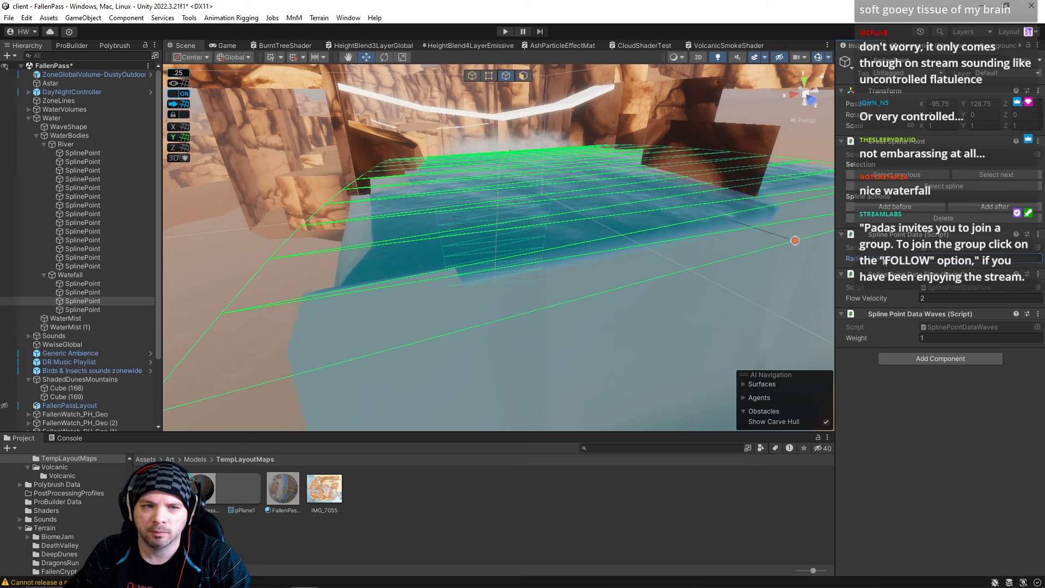
{"action": "left_click", "coordinate": [84, 292]}
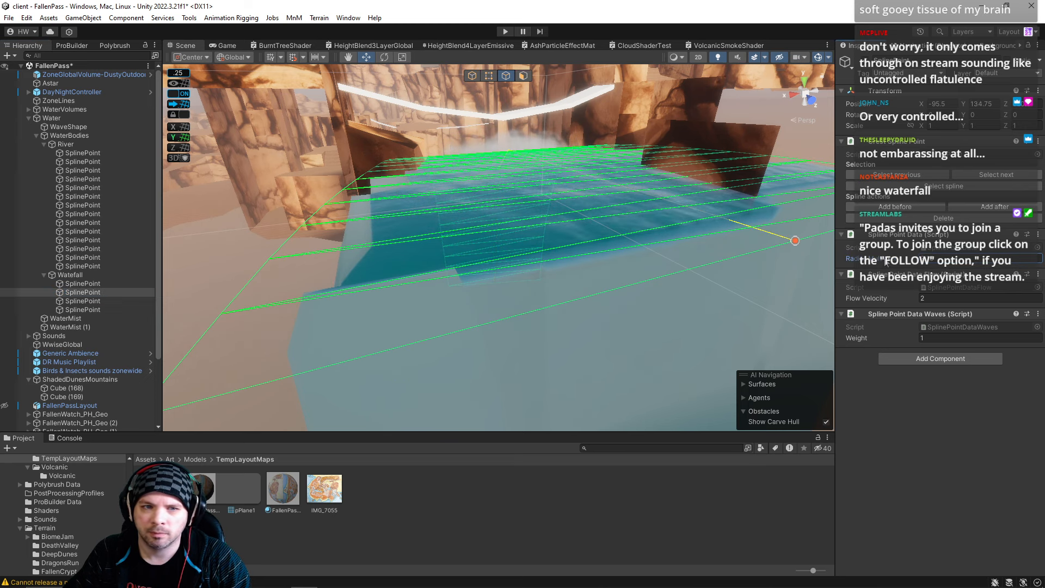
{"action": "left_click_drag", "start_coordinate": [885, 263], "coordinate": [901, 263]}
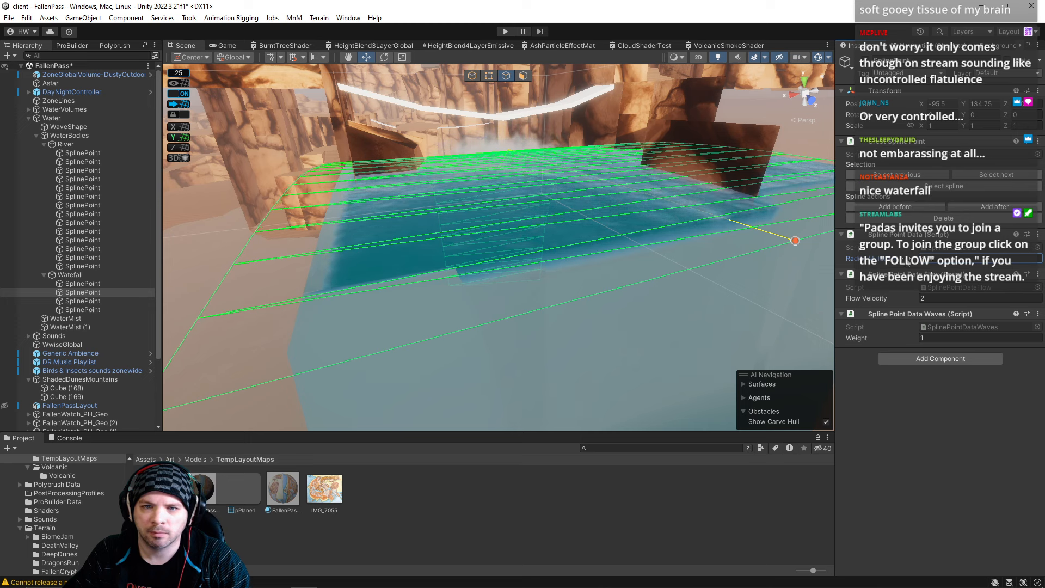
{"action": "left_click", "coordinate": [77, 284]}
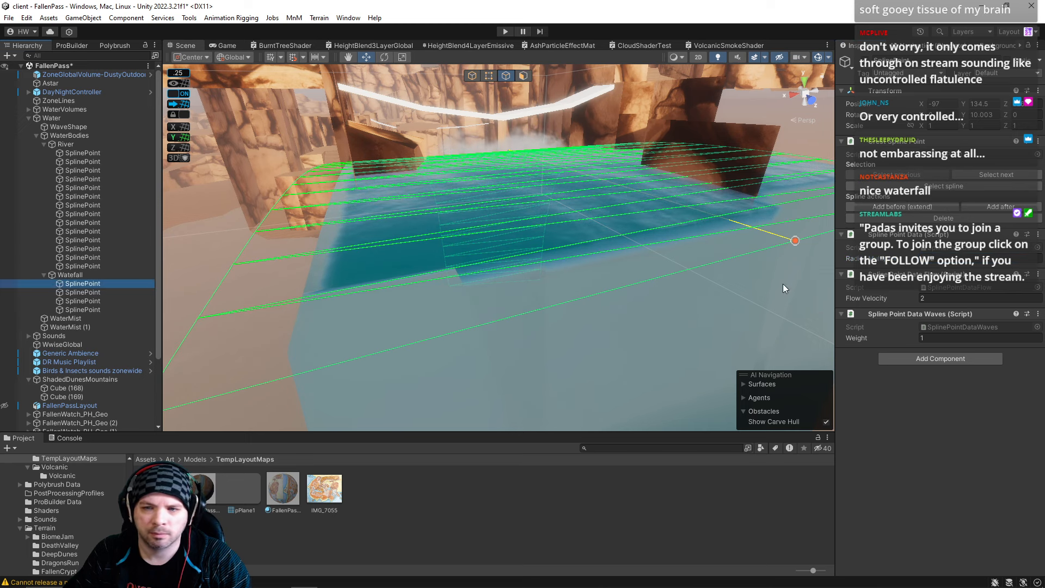
{"action": "left_click_drag", "start_coordinate": [881, 260], "coordinate": [898, 261]}
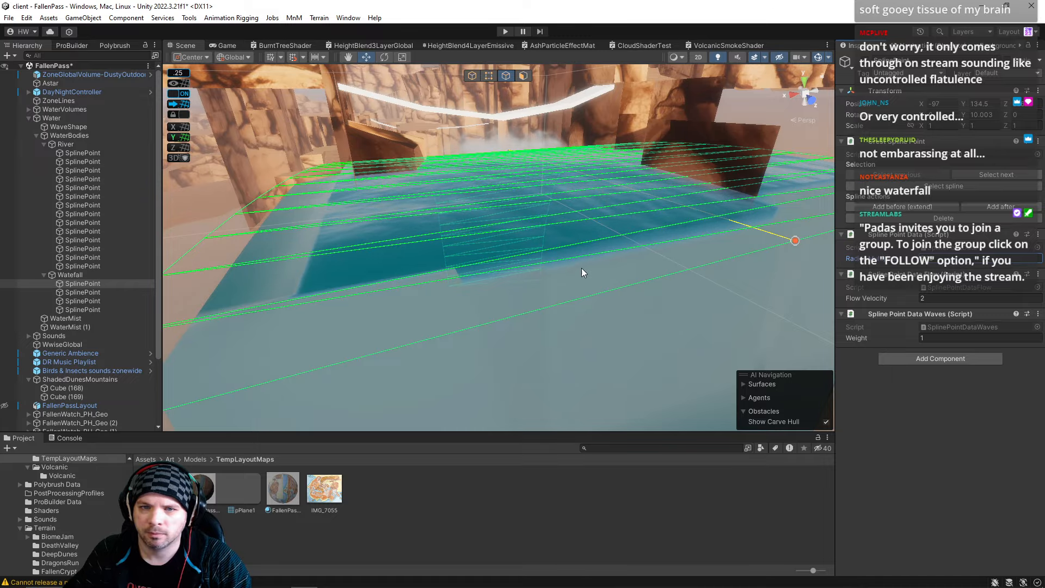
Reduce the radius of the waterfall's second spline point to narrow the crest and move the point to X -96.
{"action": "key", "text": "w"}
{"action": "right_click_drag", "start_coordinate": [583, 272], "coordinate": [69, 299]}
{"action": "key", "text": "s"}
{"action": "key", "text": "w"}
{"action": "key", "text": "s"}
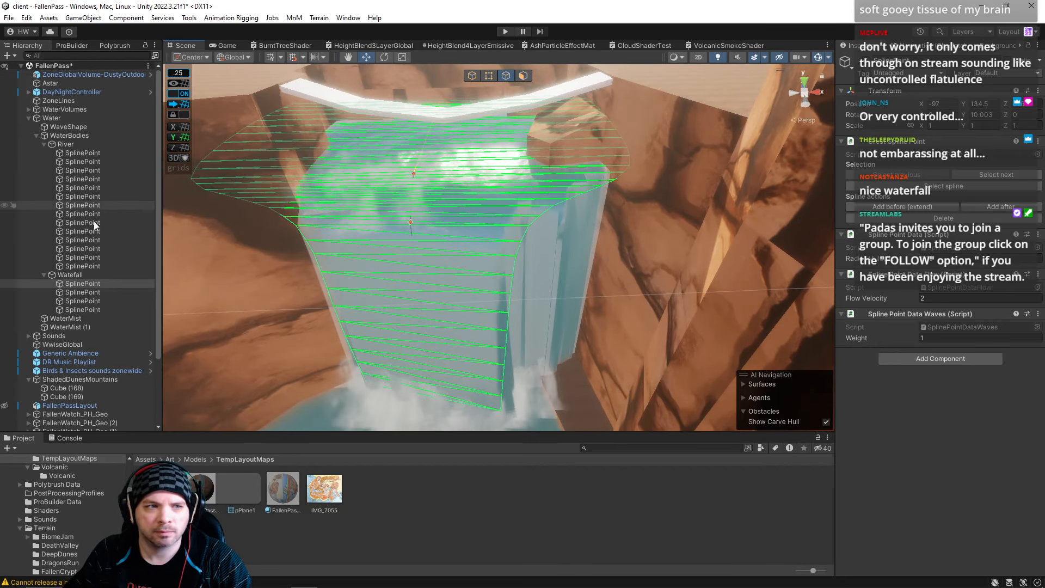
{"action": "left_click", "coordinate": [81, 292]}
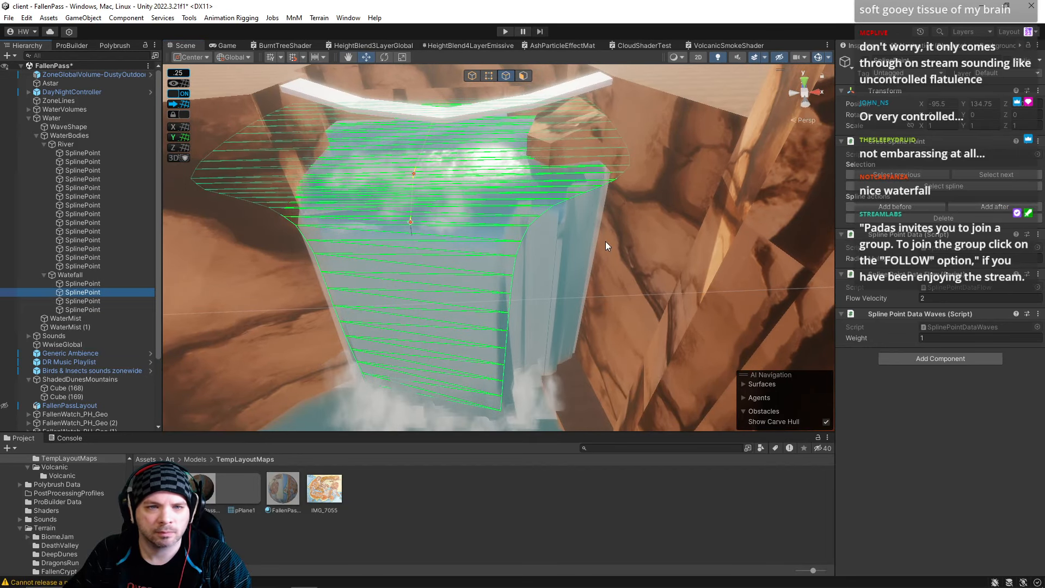
{"action": "left_click_drag", "start_coordinate": [904, 259], "coordinate": [879, 261]}
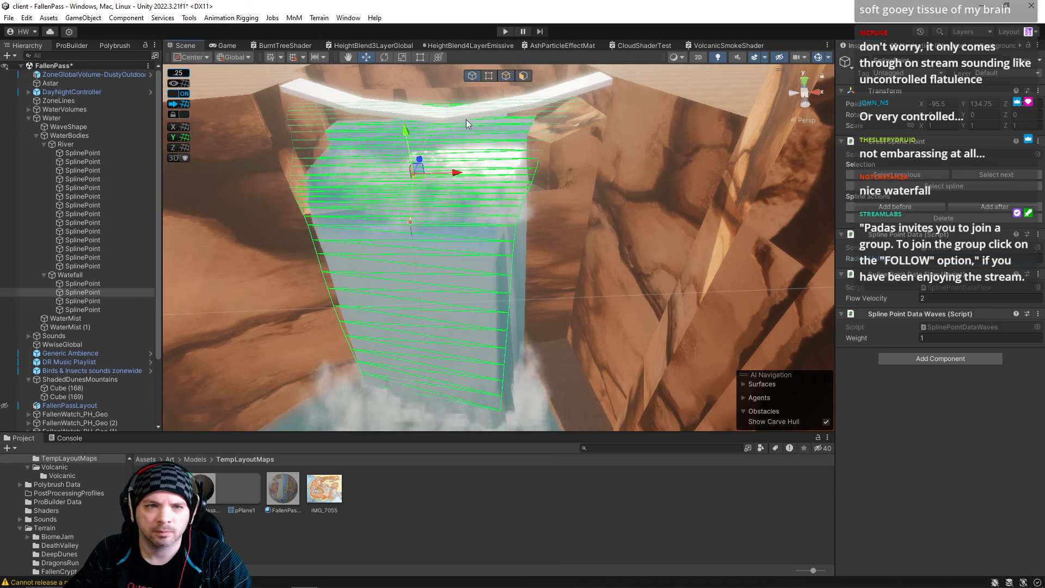
{"action": "left_click_drag", "start_coordinate": [459, 174], "coordinate": [449, 169]}
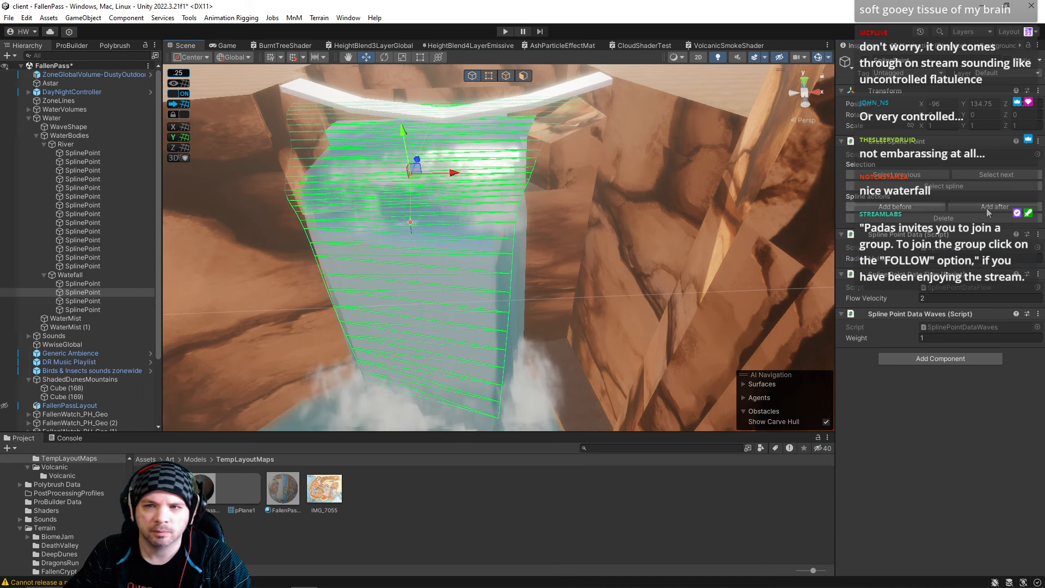
Insert a spline point before the waterfall's second point and increase its radius to match the river's width.
{"action": "left_click", "coordinate": [935, 207]}
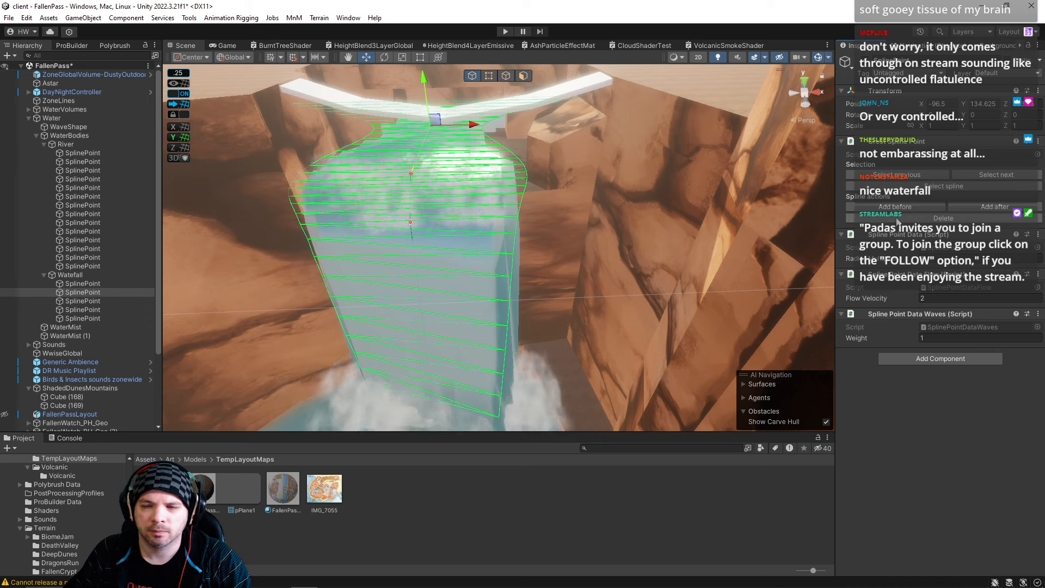
{"action": "left_click_drag", "start_coordinate": [875, 259], "coordinate": [908, 263]}
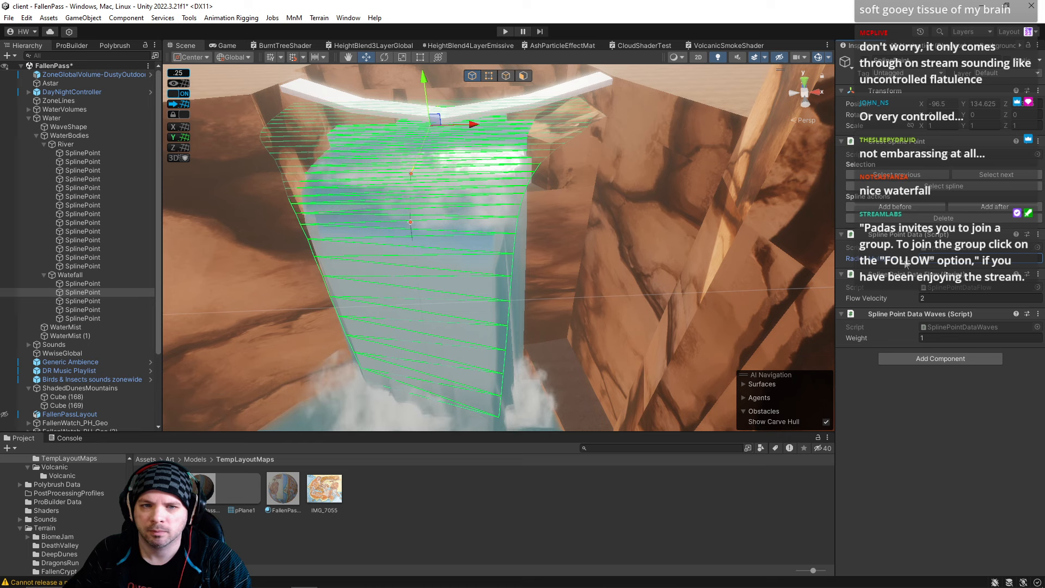
Pull the vertical front edge of the Cube (169) ledge and the corner below it toward the side of the waterfall.
{"action": "left_click", "coordinate": [599, 193]}
{"action": "right_click_drag", "start_coordinate": [599, 192], "coordinate": [508, 103]}
{"action": "key", "text": "w"}
{"action": "left_click", "coordinate": [506, 75]}
{"action": "left_click", "coordinate": [509, 190]}
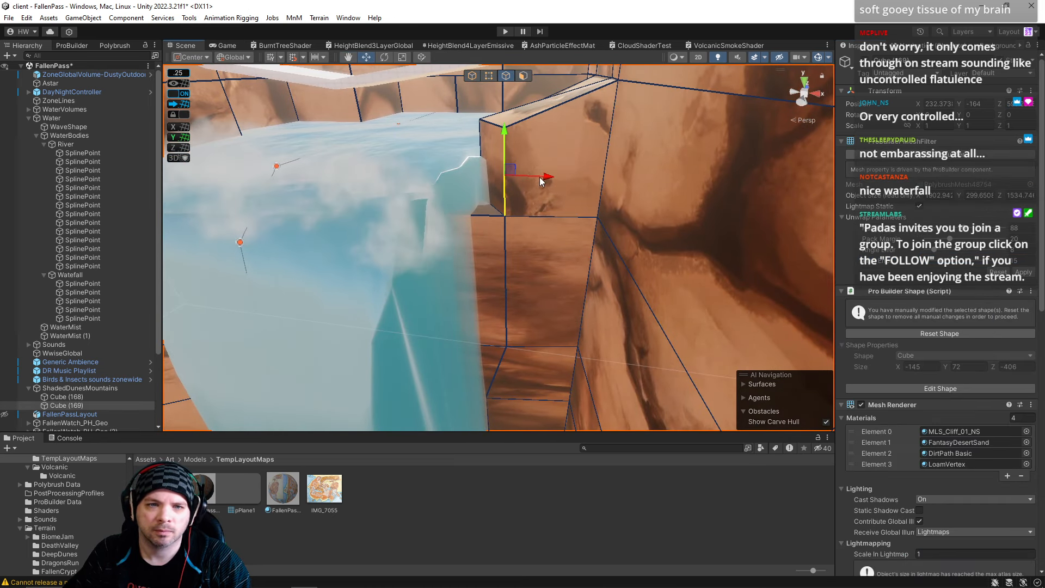
{"action": "left_click_drag", "start_coordinate": [531, 180], "coordinate": [508, 184]}
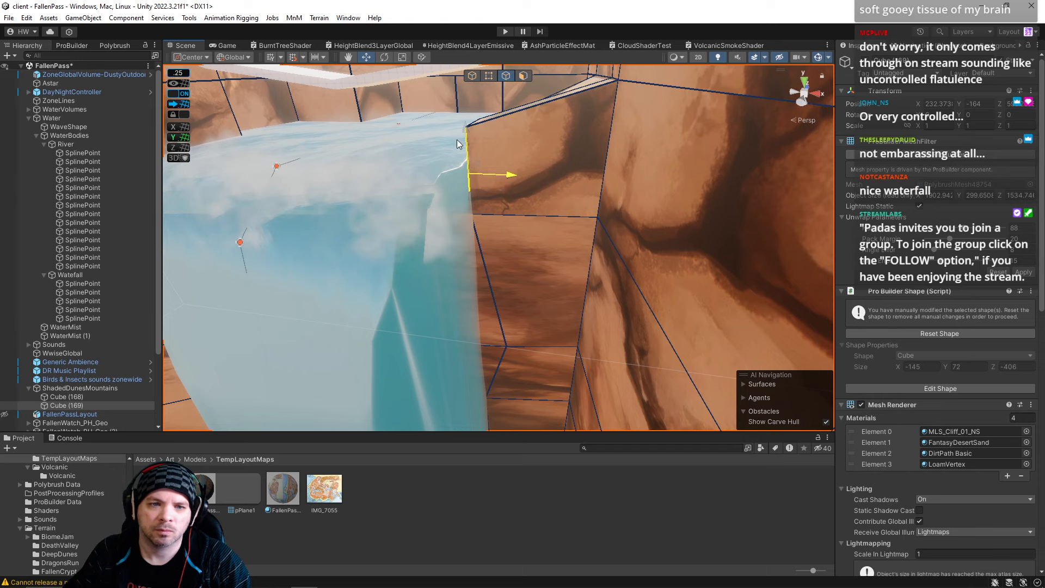
{"action": "left_click", "coordinate": [507, 342]}
{"action": "left_click_drag", "start_coordinate": [526, 351], "coordinate": [521, 348]}
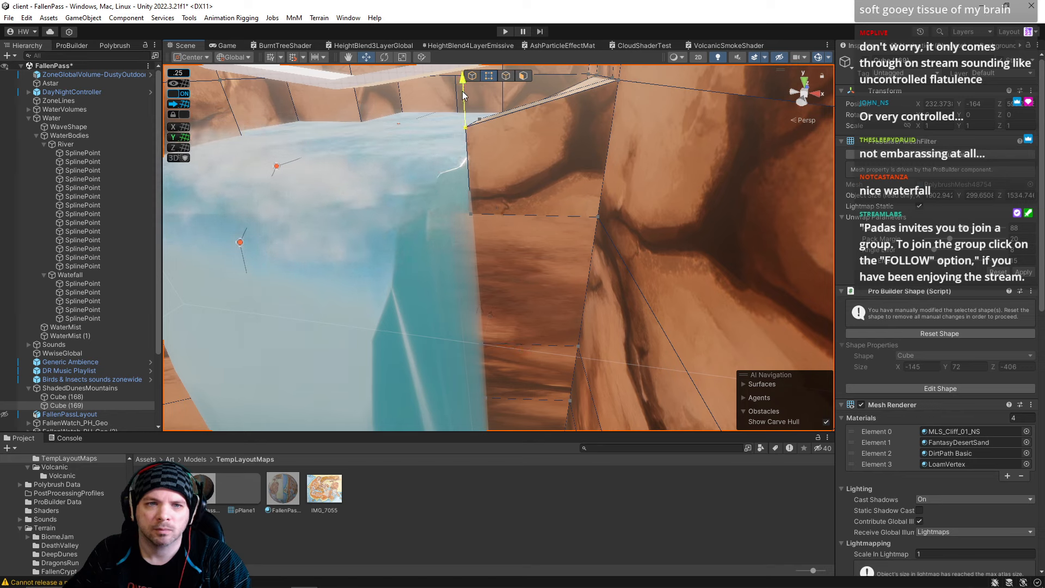
Lower the ledge's top front vertices, at the water and against the cliff wall, so the ledge drops below the bridge.
{"action": "left_click_drag", "start_coordinate": [462, 91], "coordinate": [463, 112]}
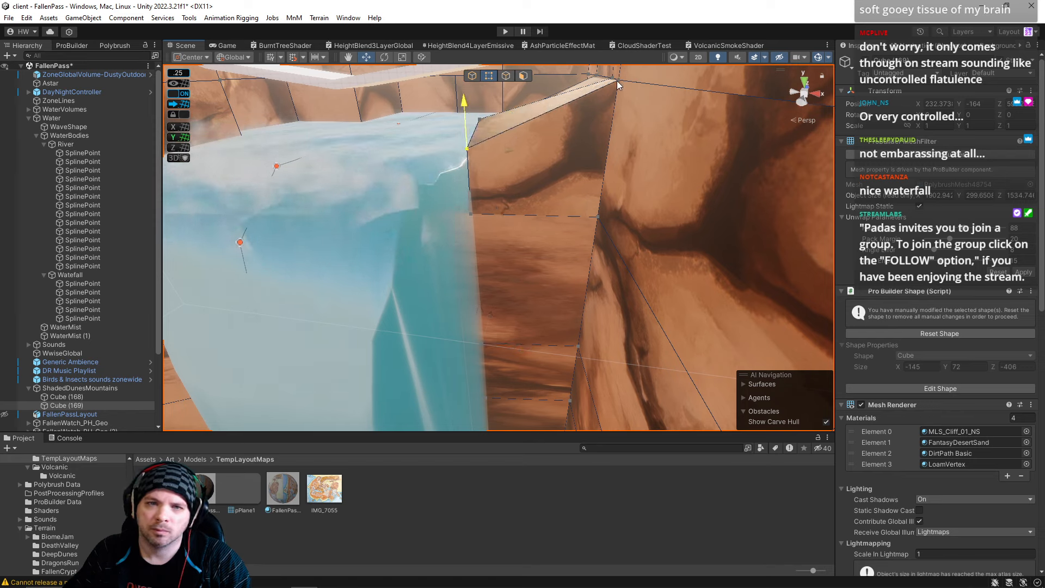
{"action": "left_click", "coordinate": [541, 155]}
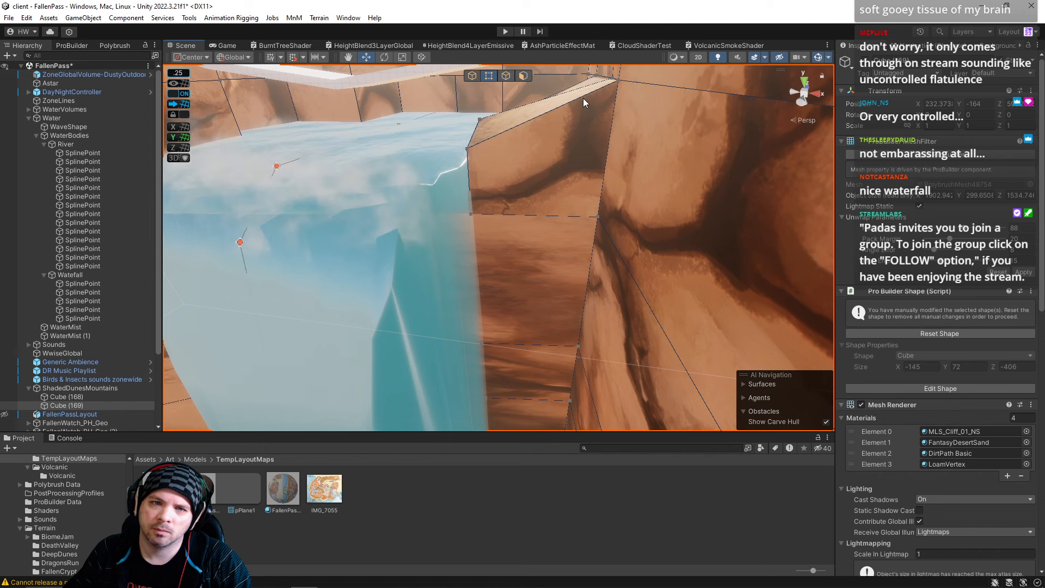
{"action": "right_click_drag", "start_coordinate": [620, 103], "coordinate": [615, 155]}
{"action": "key", "text": "s"}
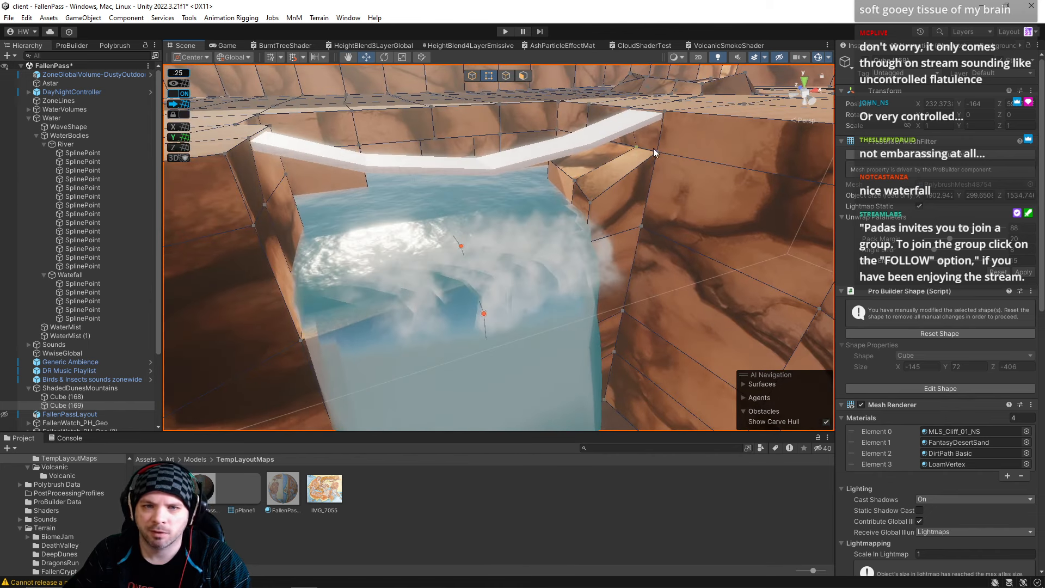
{"action": "left_click", "coordinate": [658, 153]}
{"action": "left_click_drag", "start_coordinate": [669, 112], "coordinate": [647, 220]}
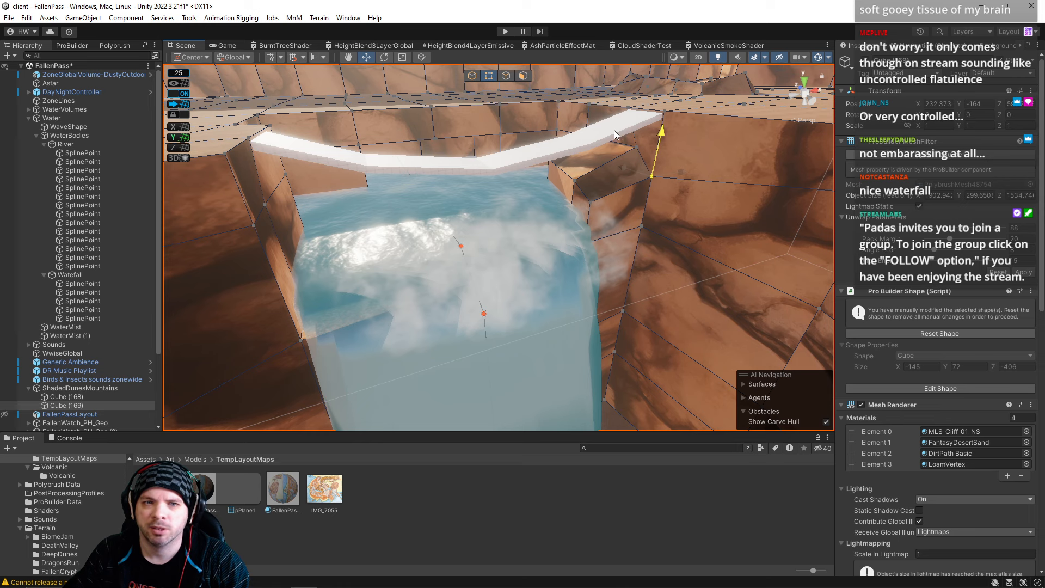
Save the FallenPass scene.
{"action": "key", "text": "s"}
{"action": "right_click_drag", "start_coordinate": [615, 135], "coordinate": [602, 112]}
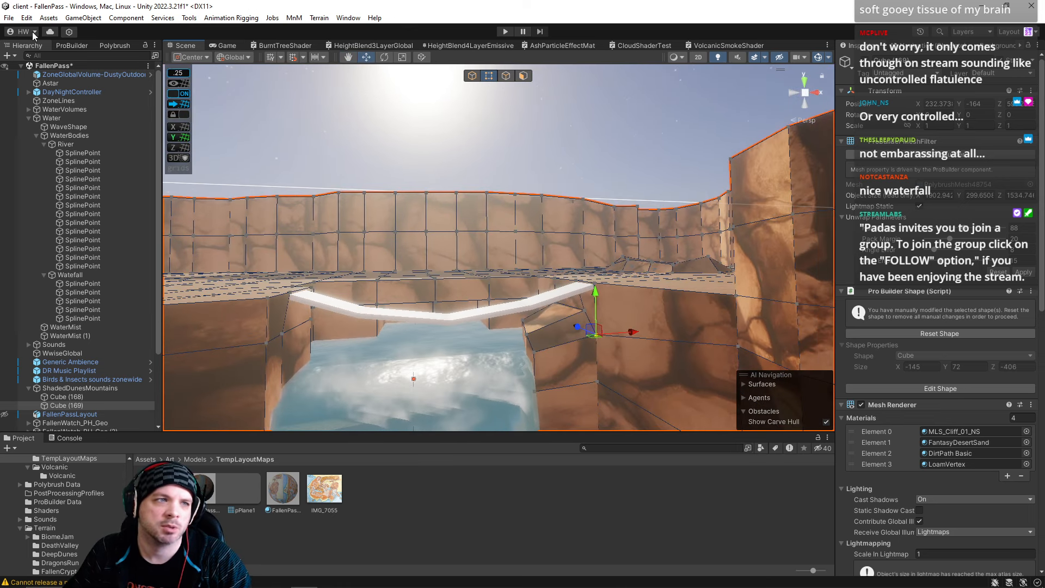
{"action": "left_click", "coordinate": [9, 17]}
{"action": "left_click", "coordinate": [25, 70]}
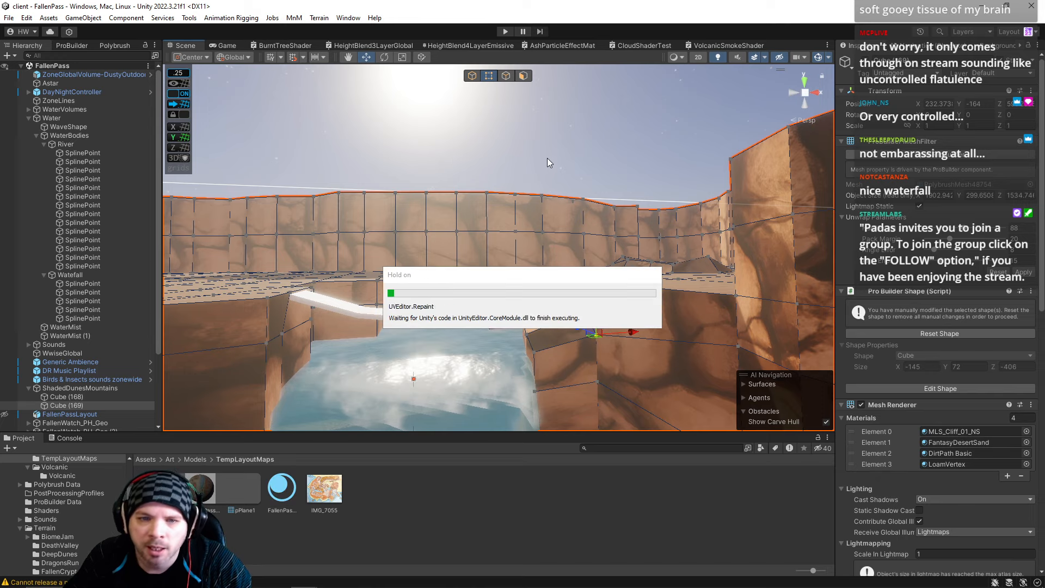
{"action": "right_click_drag", "start_coordinate": [554, 157], "coordinate": [504, 184]}
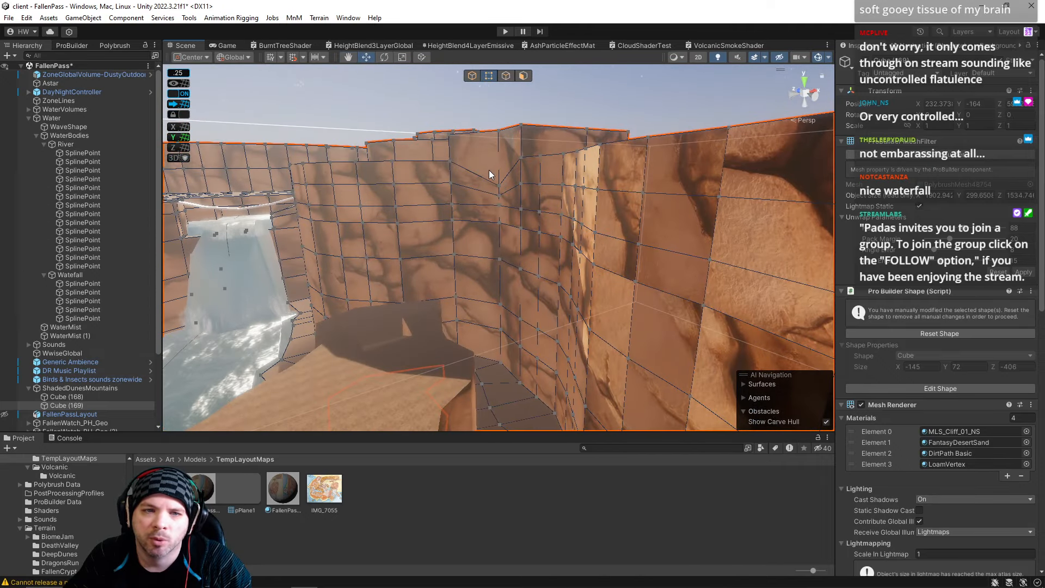
{"action": "left_click", "coordinate": [499, 184]}
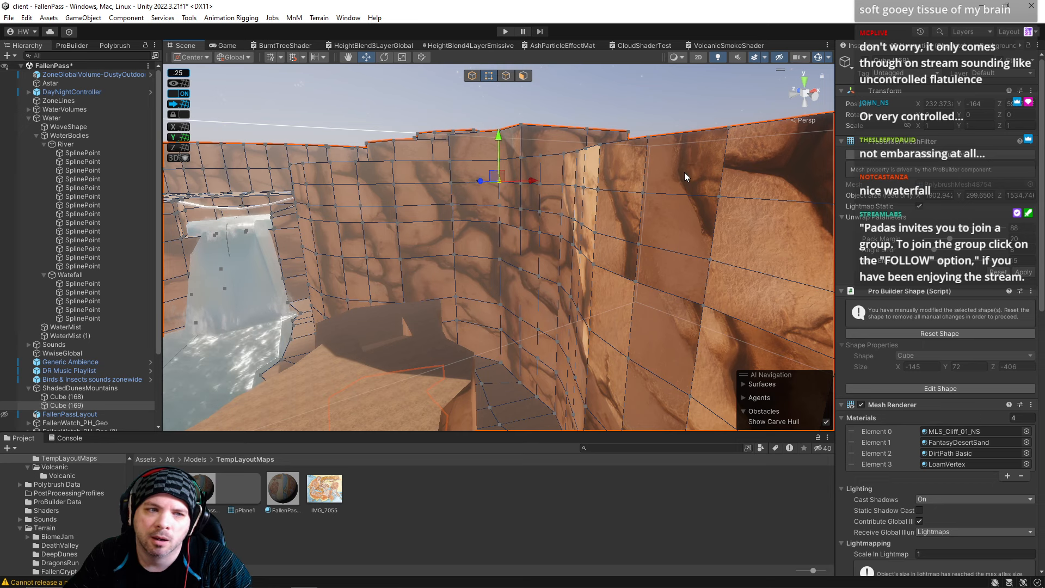
{"action": "right_click_drag", "start_coordinate": [658, 176], "coordinate": [430, 220]}
{"action": "key", "text": "w"}
Switch to object editing and push the waterfall's bottom spline point slightly outward from the cliff.
{"action": "left_click", "coordinate": [82, 297]}
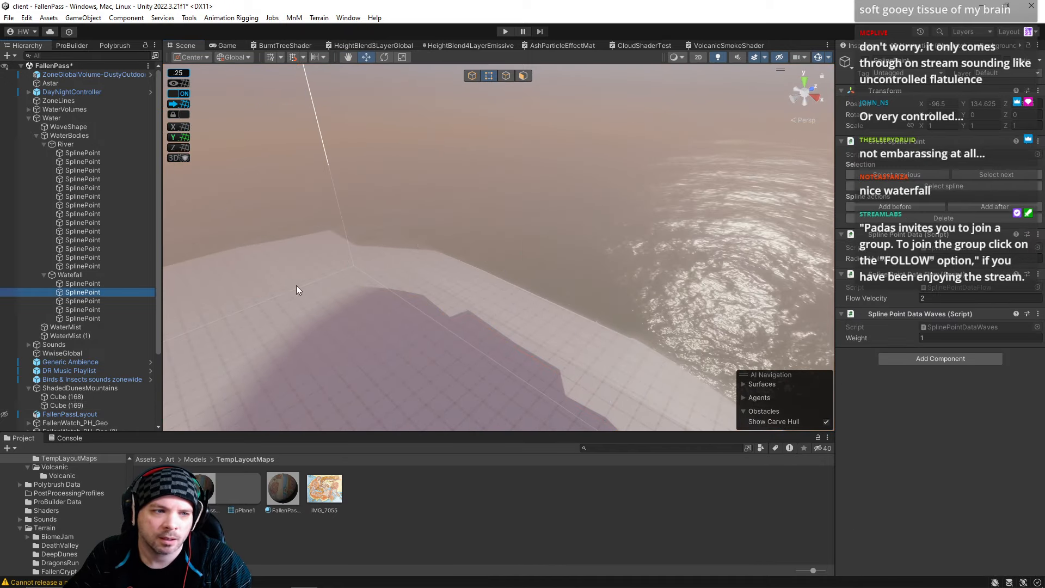
{"action": "right_click_drag", "start_coordinate": [396, 253], "coordinate": [226, 308]}
{"action": "key", "text": "s"}
{"action": "left_click", "coordinate": [70, 317]}
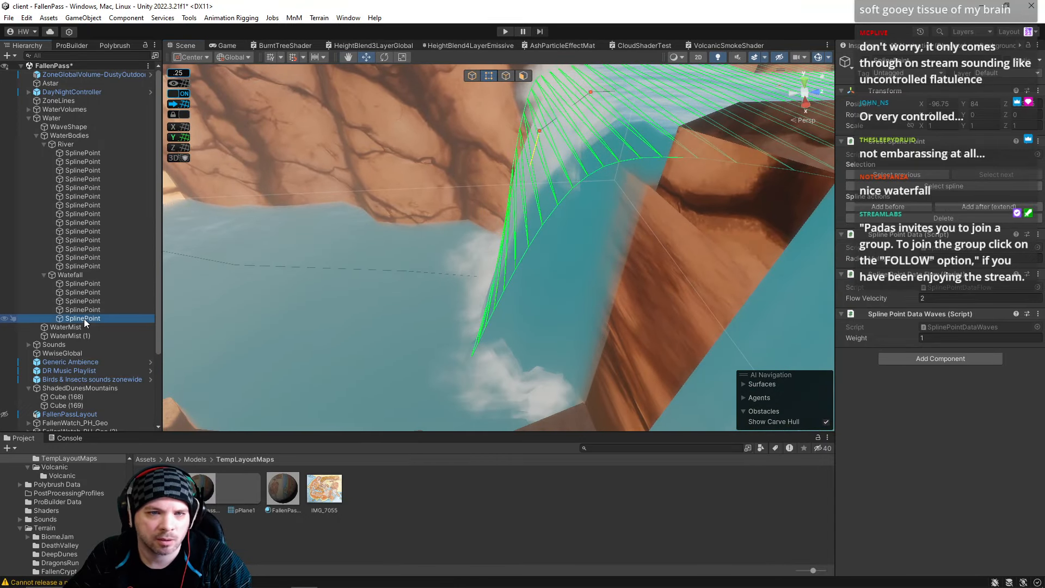
{"action": "key", "text": "f"}
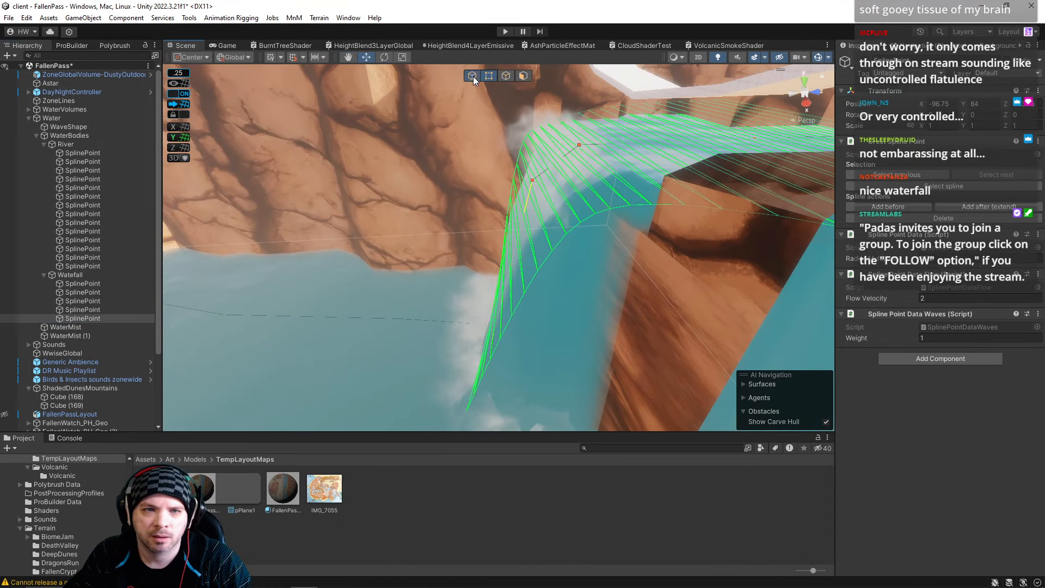
{"action": "left_click", "coordinate": [472, 76]}
{"action": "left_click_drag", "start_coordinate": [540, 346], "coordinate": [518, 347]}
Pull the waterfall's third spline point slightly back upstream and raise the fourth point to Y 130.
{"action": "left_click", "coordinate": [536, 183]}
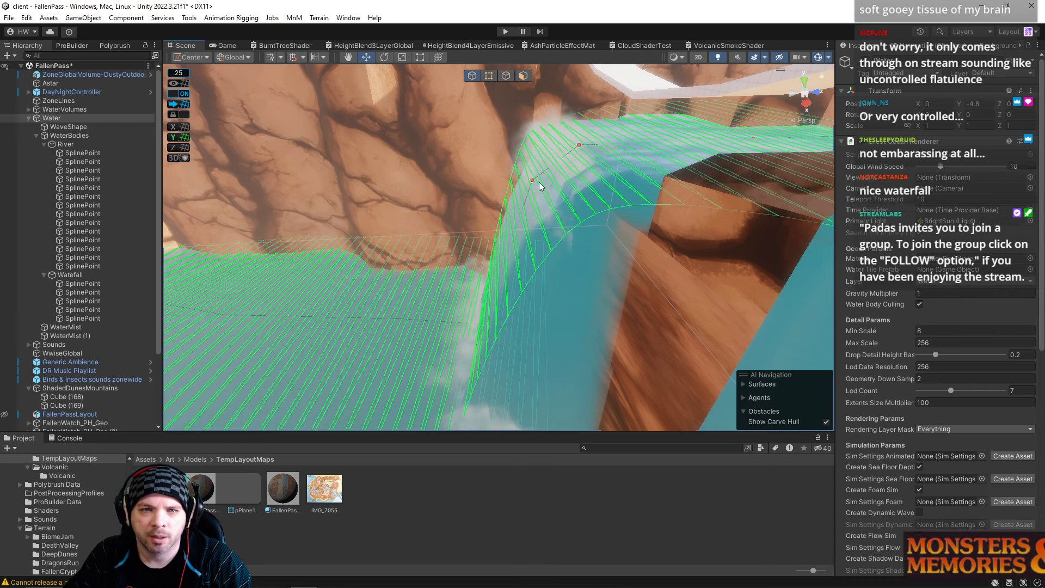
{"action": "left_click", "coordinate": [90, 294]}
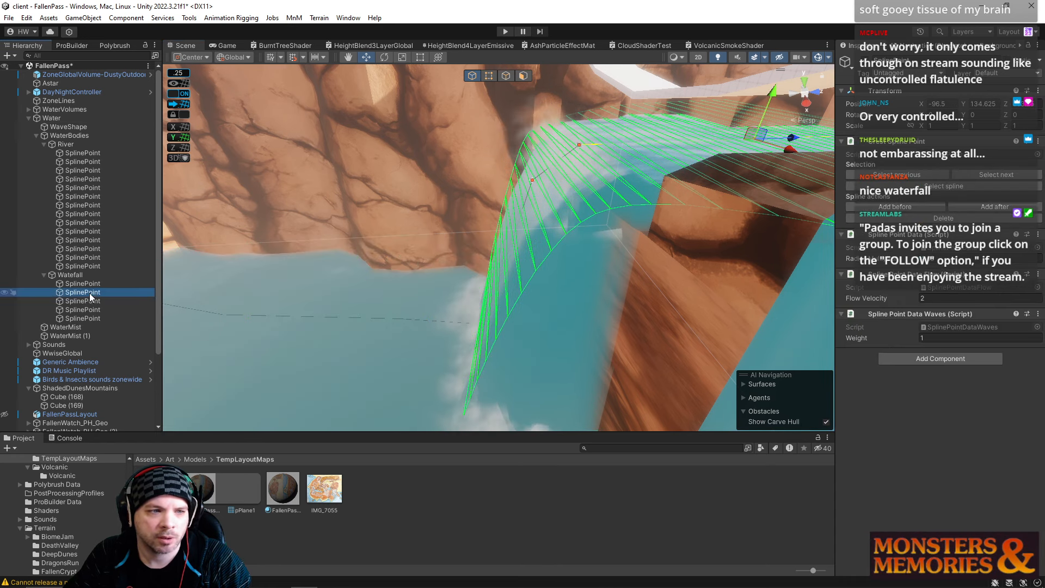
{"action": "left_click", "coordinate": [74, 284]}
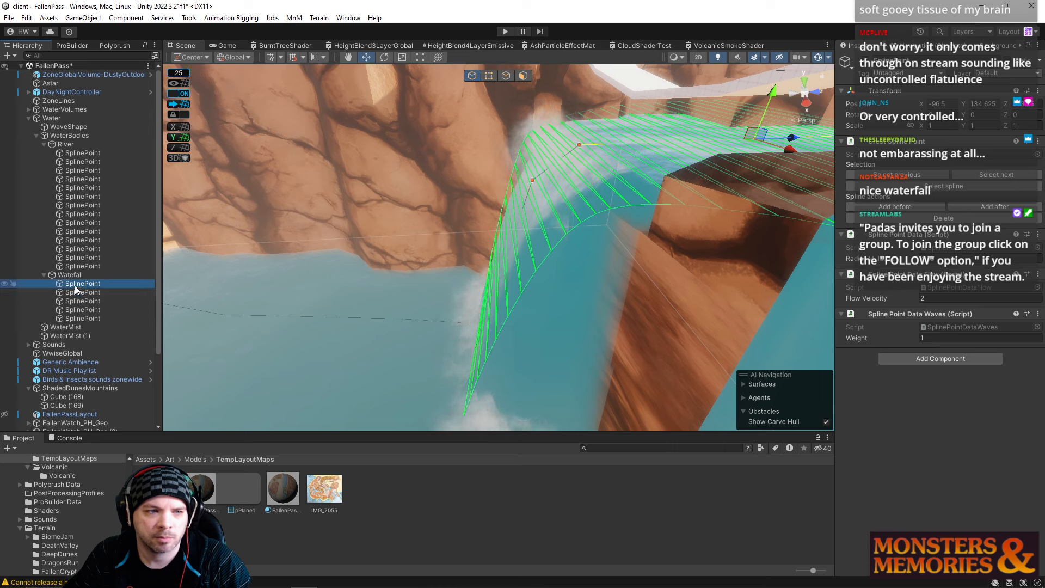
{"action": "left_click", "coordinate": [90, 301]}
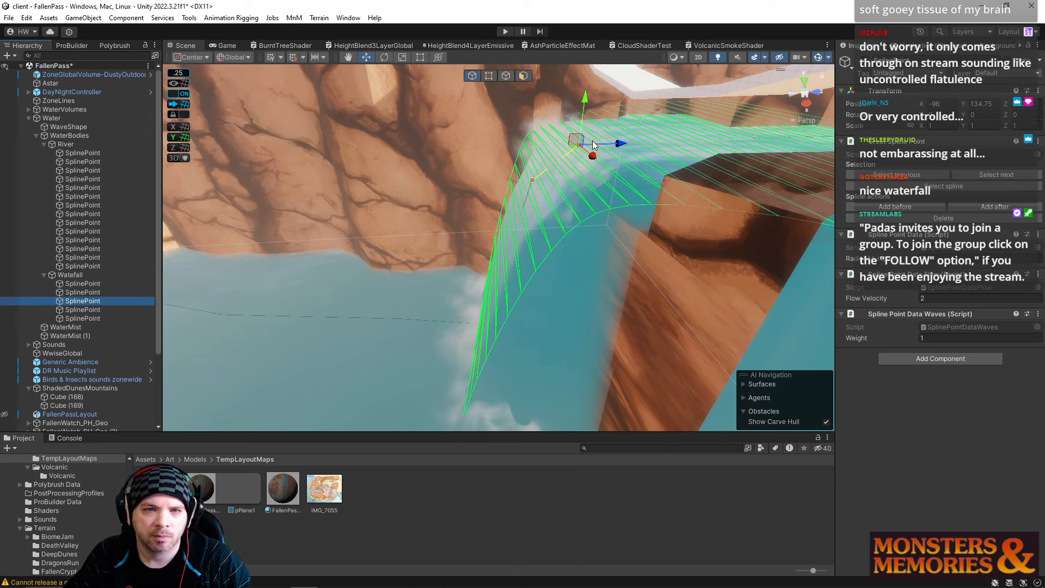
{"action": "left_click_drag", "start_coordinate": [626, 143], "coordinate": [636, 142]}
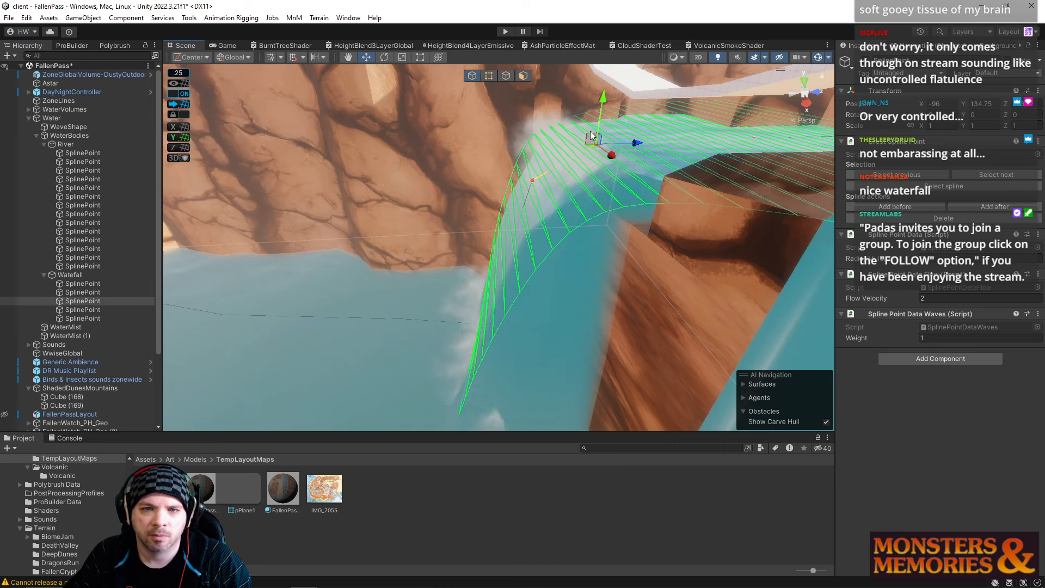
{"action": "left_click", "coordinate": [80, 310]}
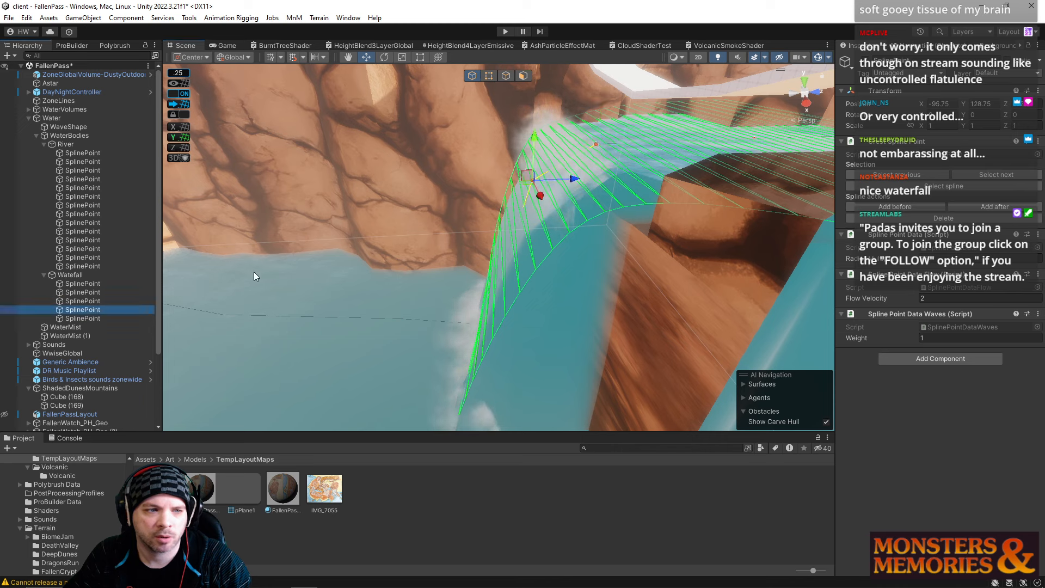
{"action": "left_click_drag", "start_coordinate": [538, 145], "coordinate": [538, 143]}
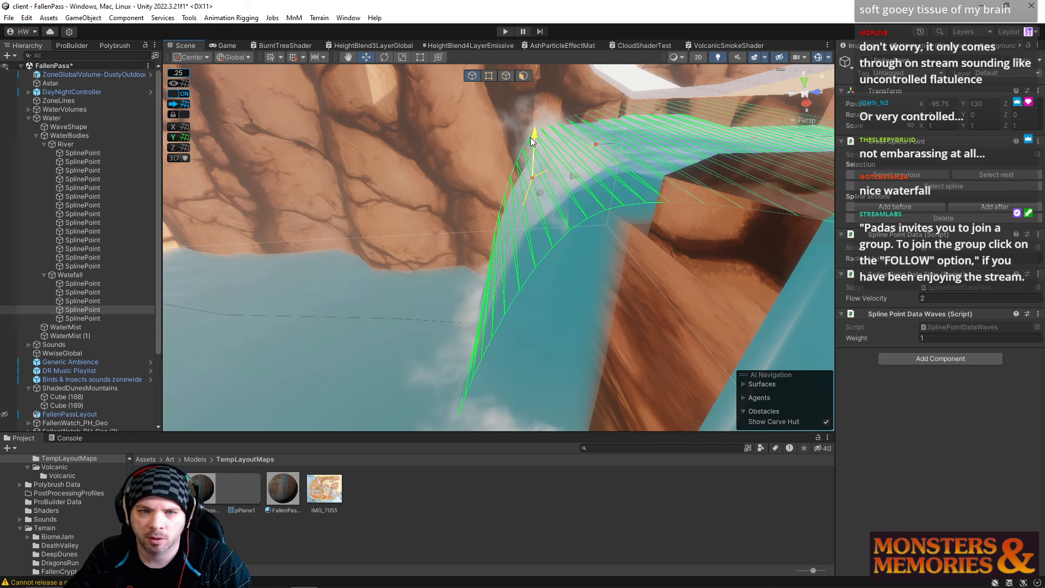
Shift the waterfall's bottom spline point slightly sideways along X, then clear the selection.
{"action": "left_click", "coordinate": [79, 318]}
{"action": "left_click_drag", "start_coordinate": [518, 353], "coordinate": [651, 367], "text": "alt"}
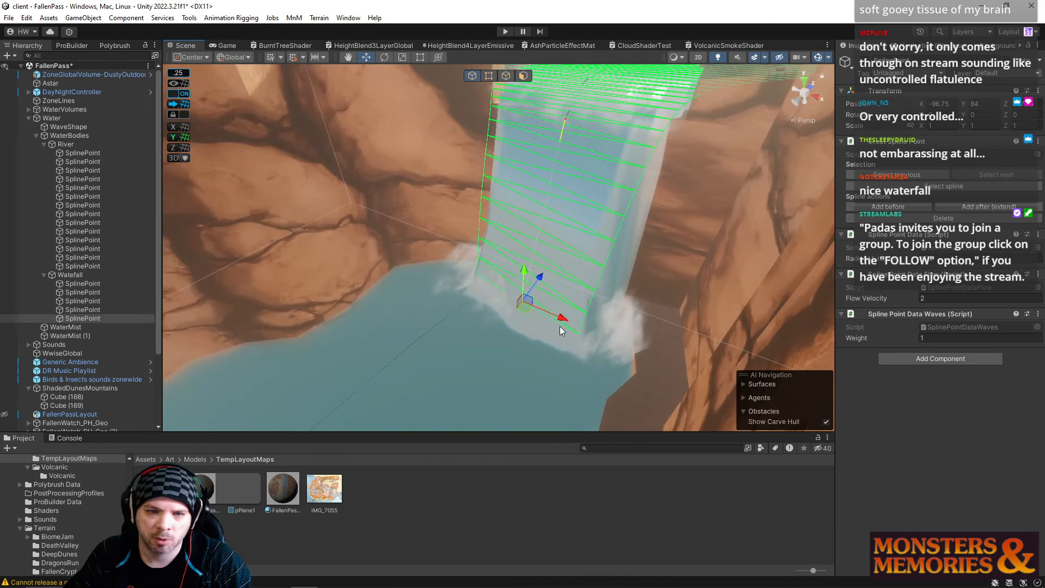
{"action": "left_click_drag", "start_coordinate": [561, 318], "coordinate": [569, 315]}
{"action": "left_click_drag", "start_coordinate": [547, 279], "coordinate": [625, 152]}
{"action": "left_click", "coordinate": [544, 132]}
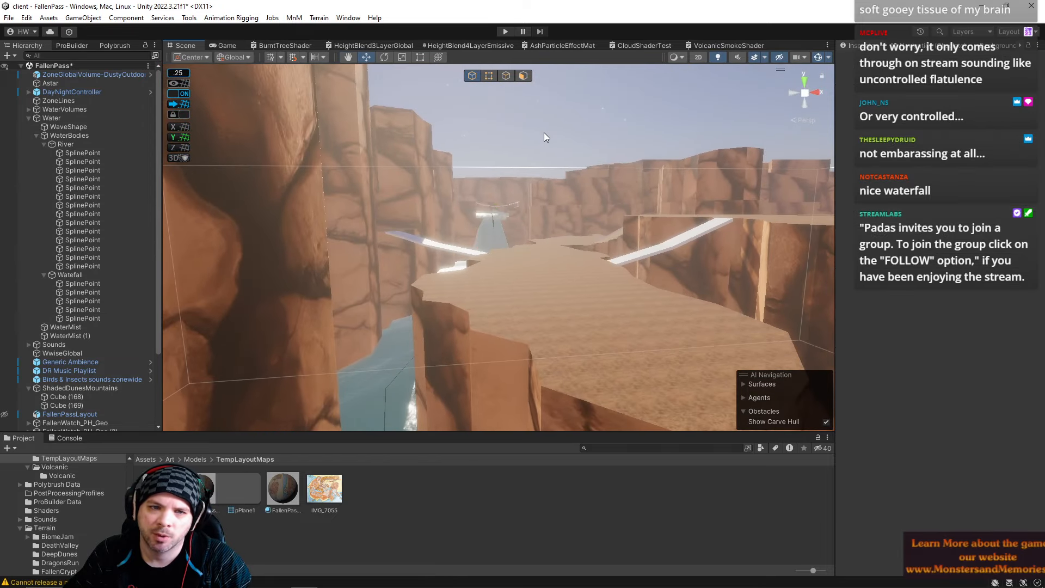
Inspect the waterfall from inside the canyon and save the FallenPass scene.
{"action": "mouse_move", "coordinate": [507, 242]}
{"action": "right_mouse_down"}
{"action": "mouse_move", "coordinate": [508, 252]}
{"action": "mouse_move", "coordinate": [489, 201]}
{"action": "mouse_move", "coordinate": [474, 232]}
{"action": "right_mouse_up"}
{"action": "key", "text": "w"}
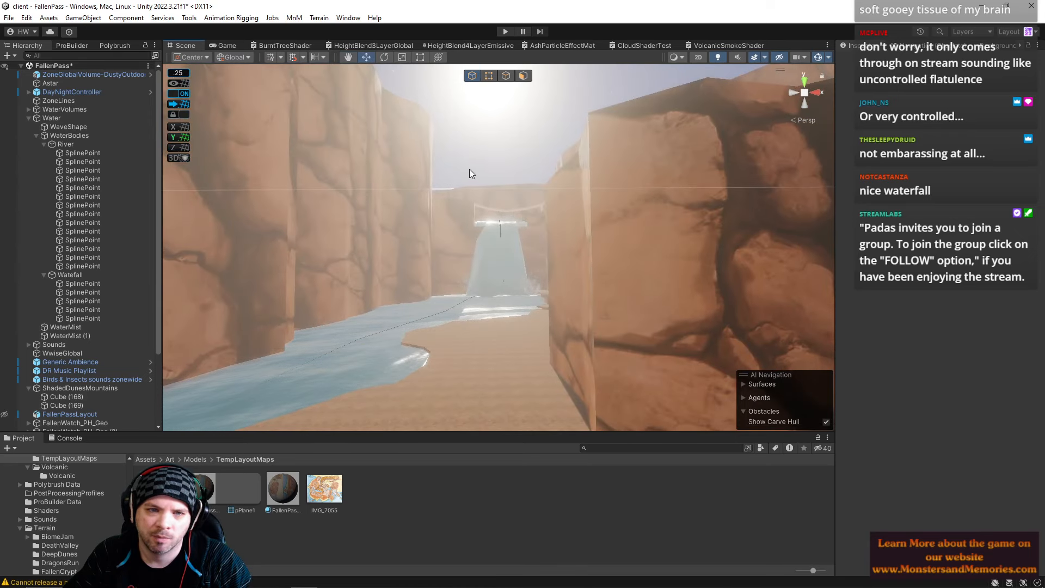
{"action": "right_click_drag", "start_coordinate": [485, 162], "coordinate": [365, 136]}
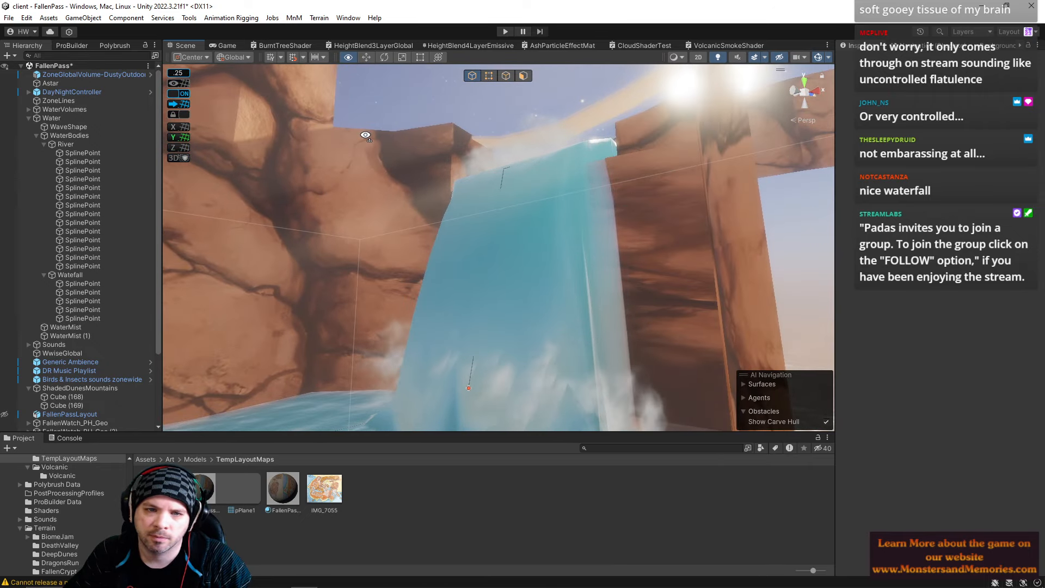
{"action": "right_click_drag", "start_coordinate": [365, 136], "coordinate": [441, 158]}
{"action": "left_click", "coordinate": [9, 19]}
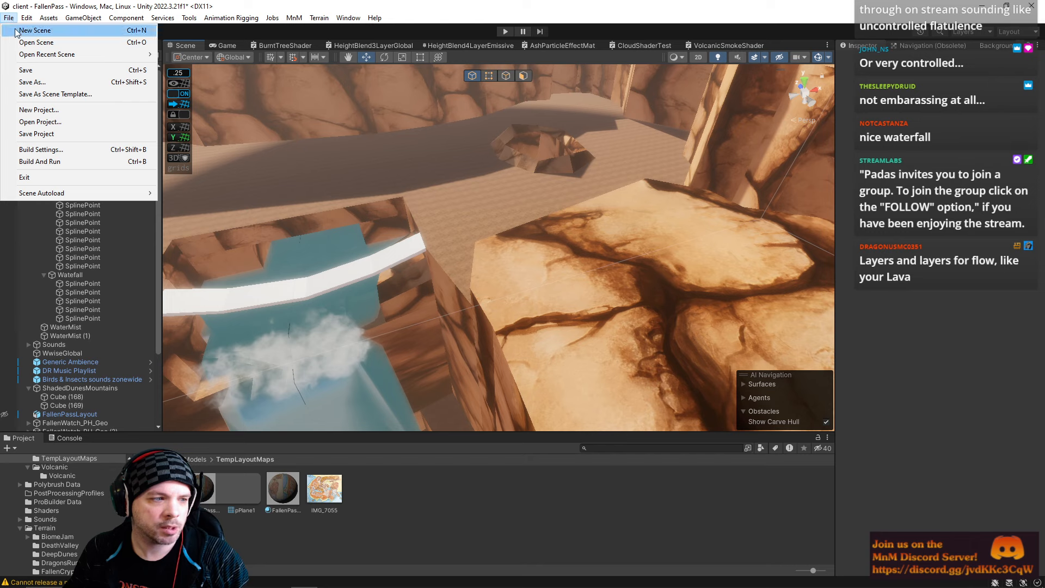
{"action": "mouse_move", "coordinate": [41, 59]}
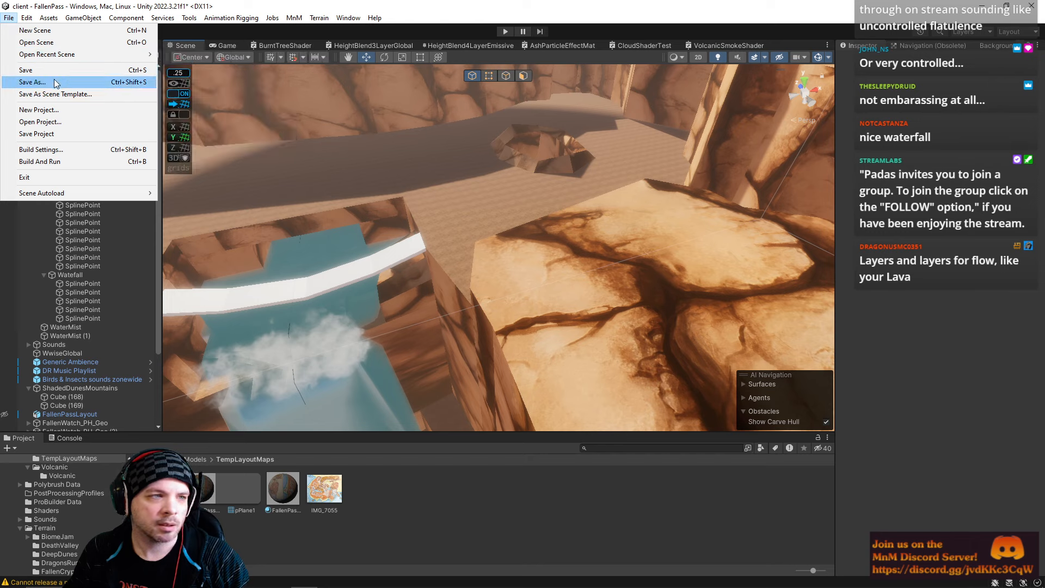
{"action": "left_click", "coordinate": [53, 72]}
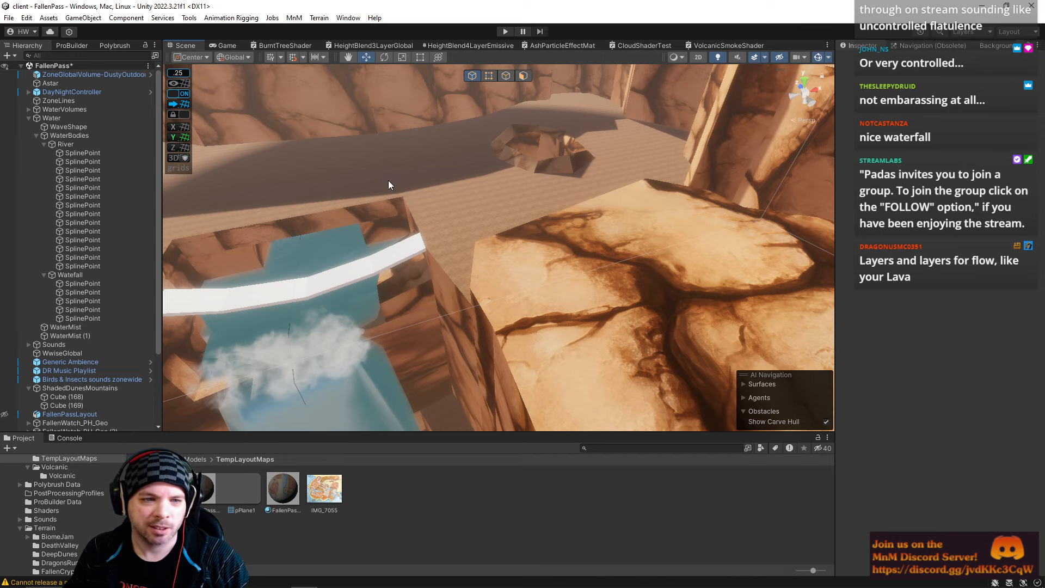
Shift the river's fourth spline point along X toward the sandy bank and the fifth toward the opposite cliff.
{"action": "right_click_drag", "start_coordinate": [388, 181], "coordinate": [354, 197]}
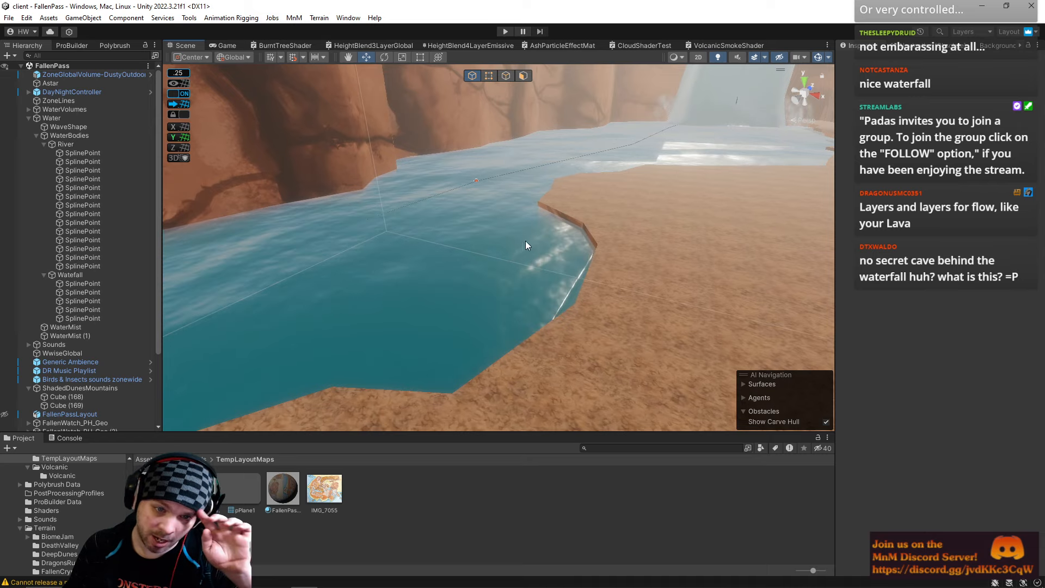
{"action": "right_click_drag", "start_coordinate": [619, 243], "coordinate": [582, 285]}
{"action": "right_click_drag", "start_coordinate": [583, 285], "coordinate": [635, 288]}
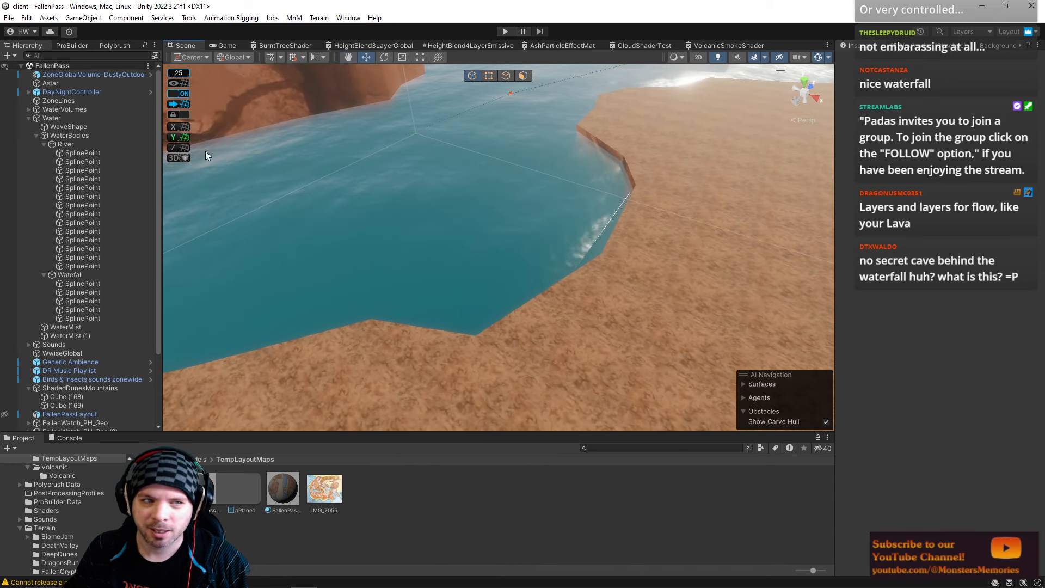
{"action": "left_click", "coordinate": [74, 222]}
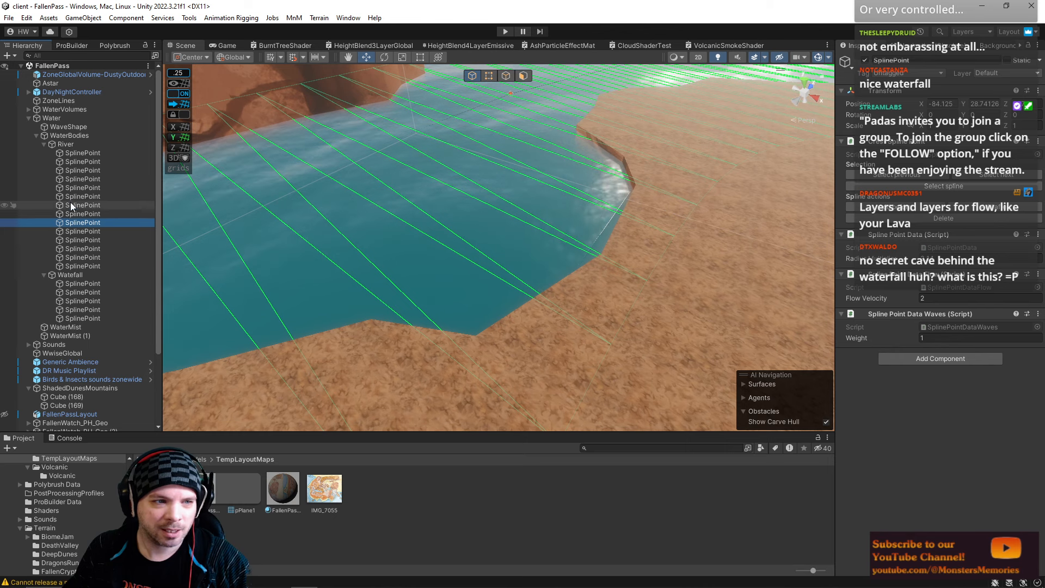
{"action": "left_click", "coordinate": [72, 179]}
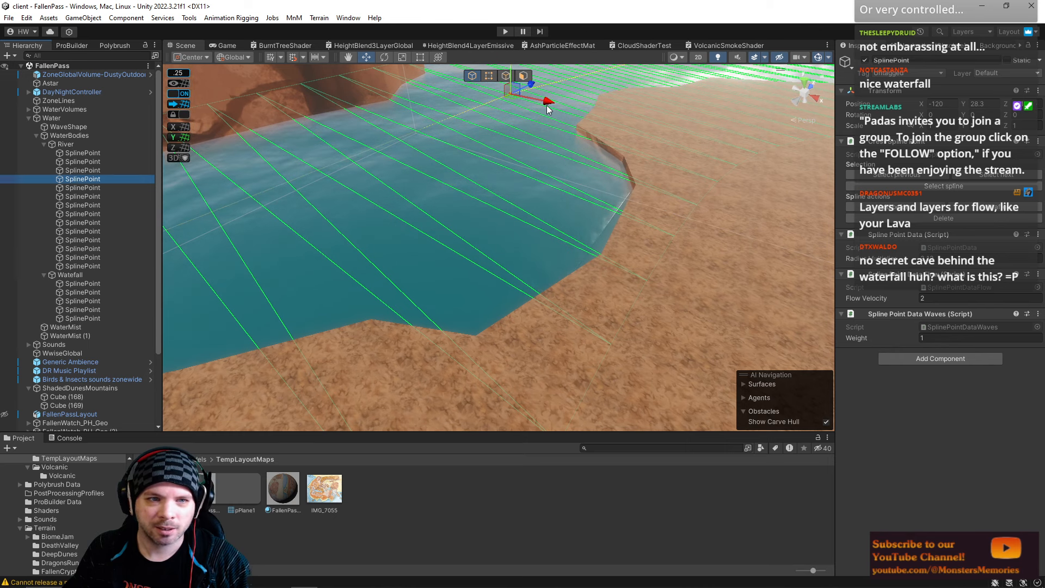
{"action": "left_click_drag", "start_coordinate": [548, 107], "coordinate": [560, 115]}
{"action": "right_click_drag", "start_coordinate": [552, 179], "coordinate": [511, 245]}
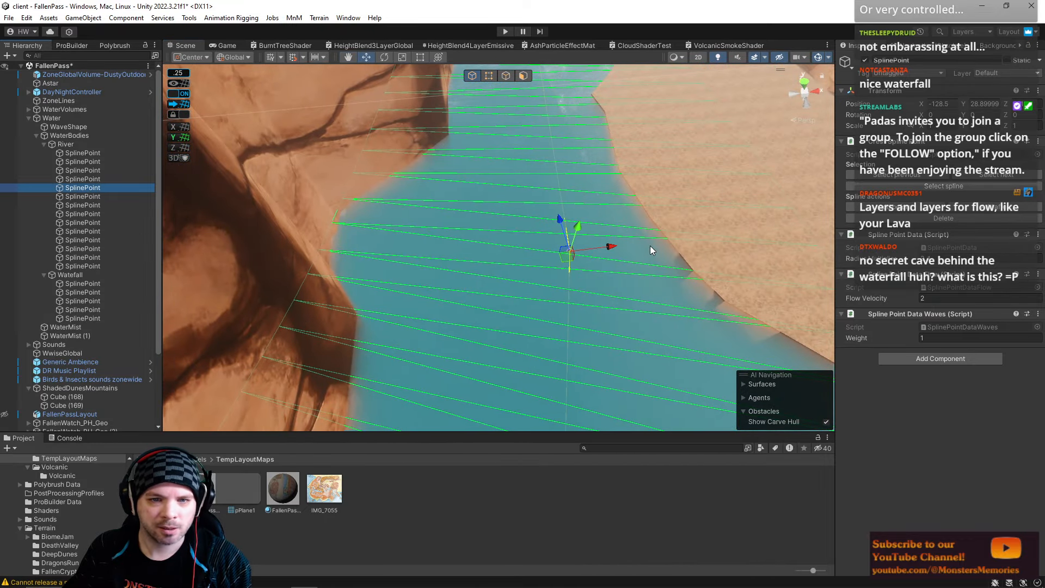
{"action": "left_click_drag", "start_coordinate": [614, 248], "coordinate": [566, 247]}
Insert a spline point after the river's fifth point, widen its radius to fill the narrows, and move it to X -136.75.
{"action": "right_click_drag", "start_coordinate": [595, 262], "coordinate": [603, 287]}
{"action": "left_click", "coordinate": [996, 210]}
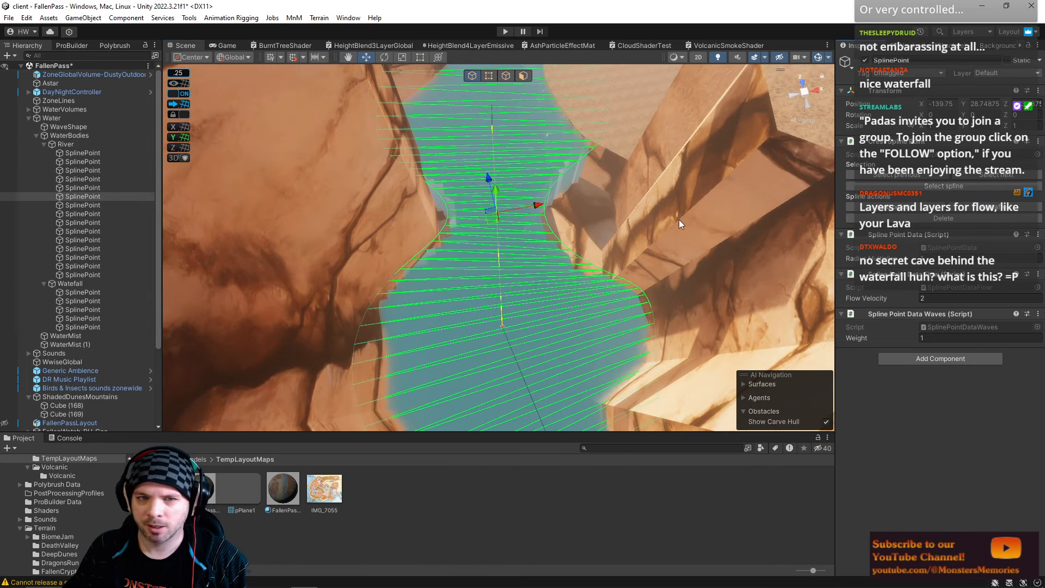
{"action": "left_click_drag", "start_coordinate": [859, 261], "coordinate": [883, 261]}
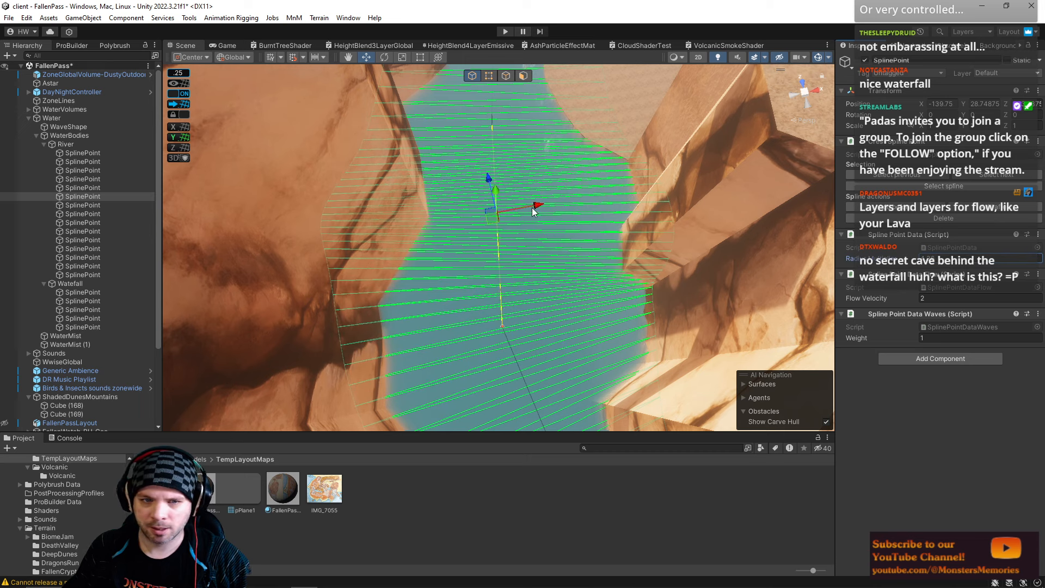
{"action": "left_click_drag", "start_coordinate": [533, 208], "coordinate": [547, 203]}
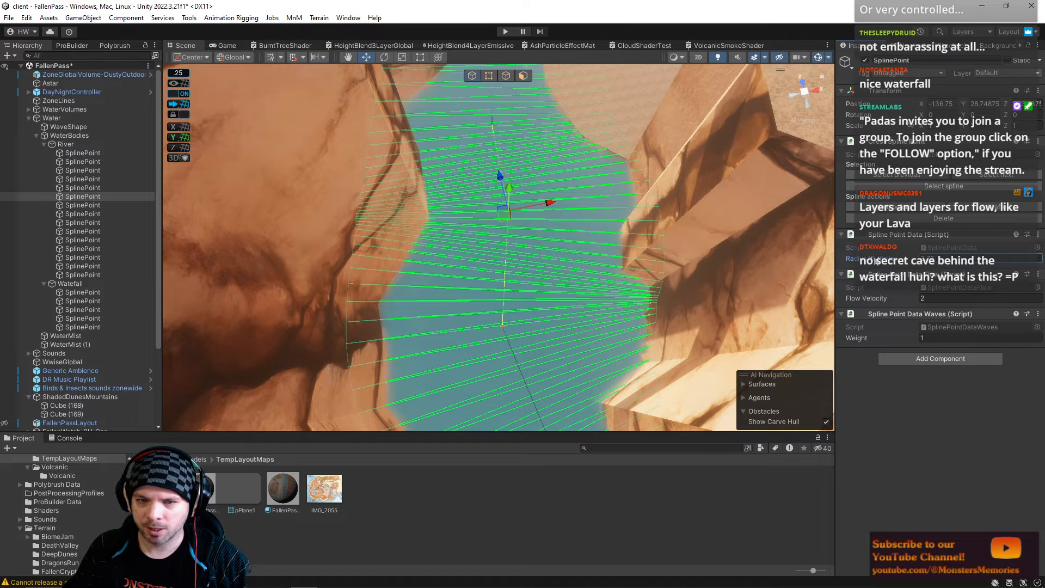
Move the river's tenth spline point to X -87 and along Z, increasing its radius so the water reaches both banks.
{"action": "right_click_drag", "start_coordinate": [624, 236], "coordinate": [438, 253]}
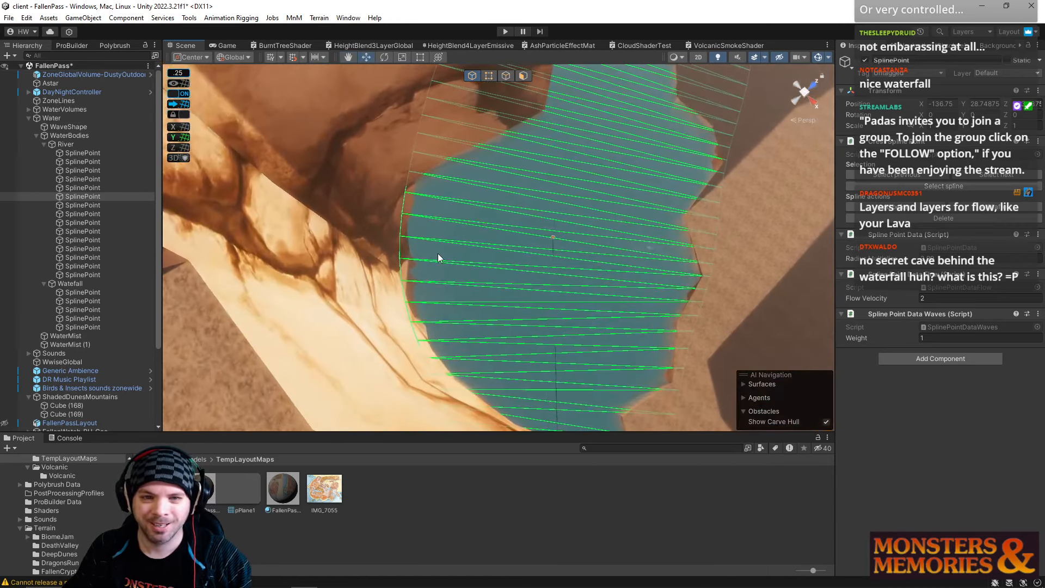
{"action": "left_click", "coordinate": [81, 230]}
{"action": "left_click_drag", "start_coordinate": [578, 216], "coordinate": [572, 220]}
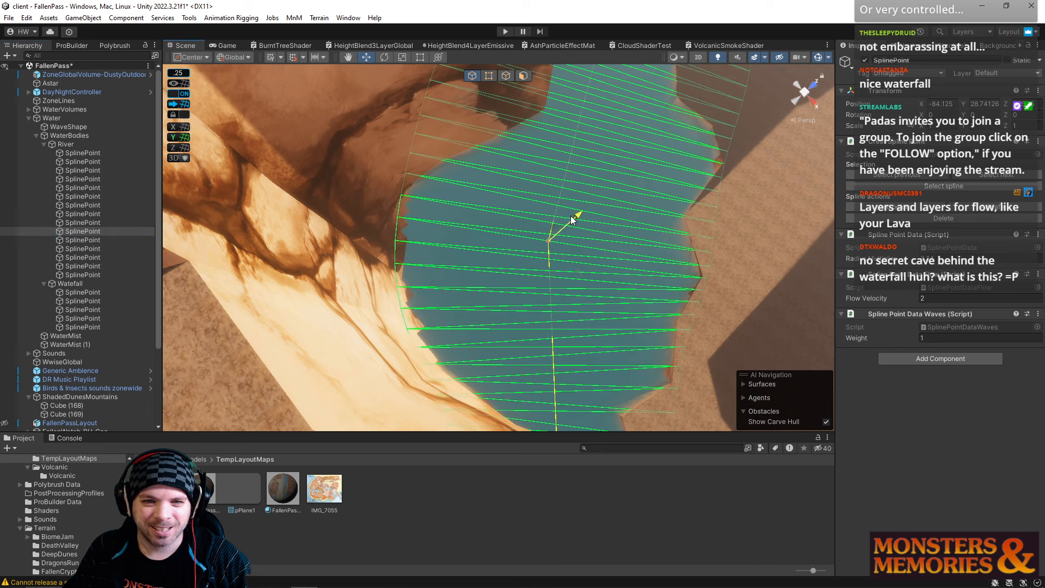
{"action": "left_click_drag", "start_coordinate": [588, 274], "coordinate": [556, 275]}
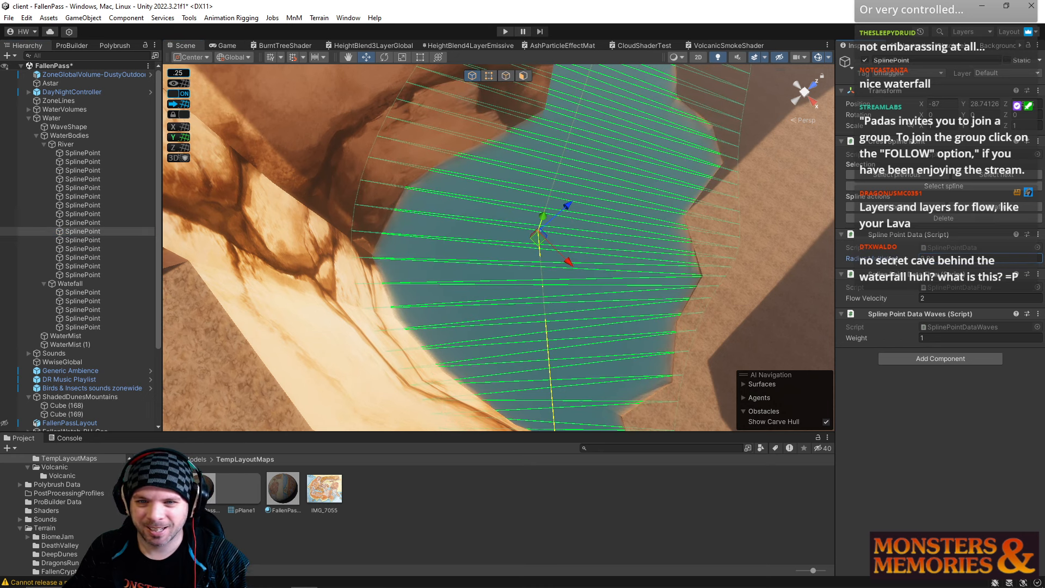
{"action": "left_click_drag", "start_coordinate": [570, 210], "coordinate": [563, 214]}
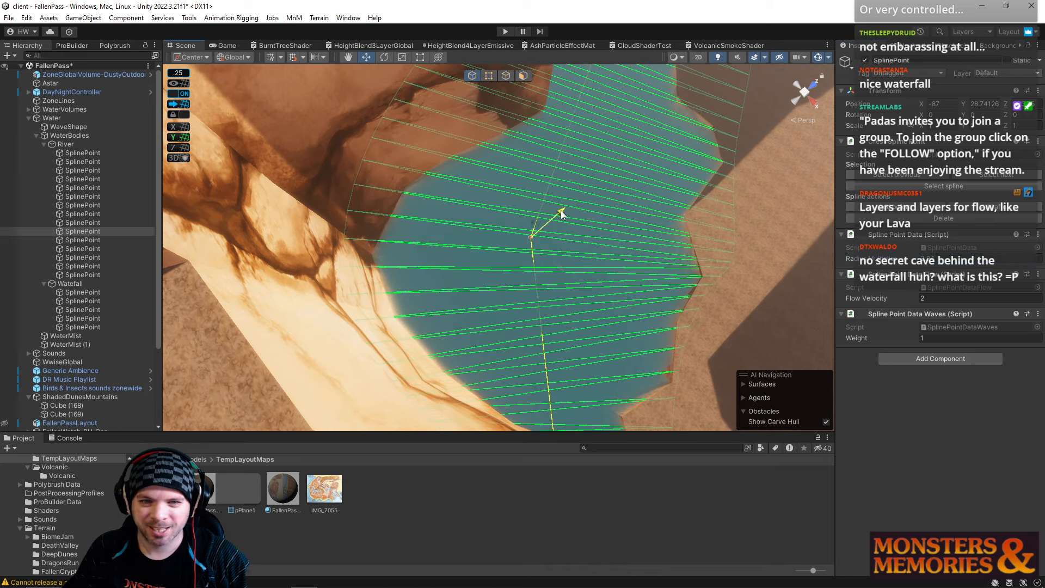
Insert a spline point after the river's tenth point, increase its radius to cover the bank gap, and move it to X -68.
{"action": "right_click_drag", "start_coordinate": [626, 289], "coordinate": [566, 287]}
{"action": "key", "text": "w"}
{"action": "key", "text": "s"}
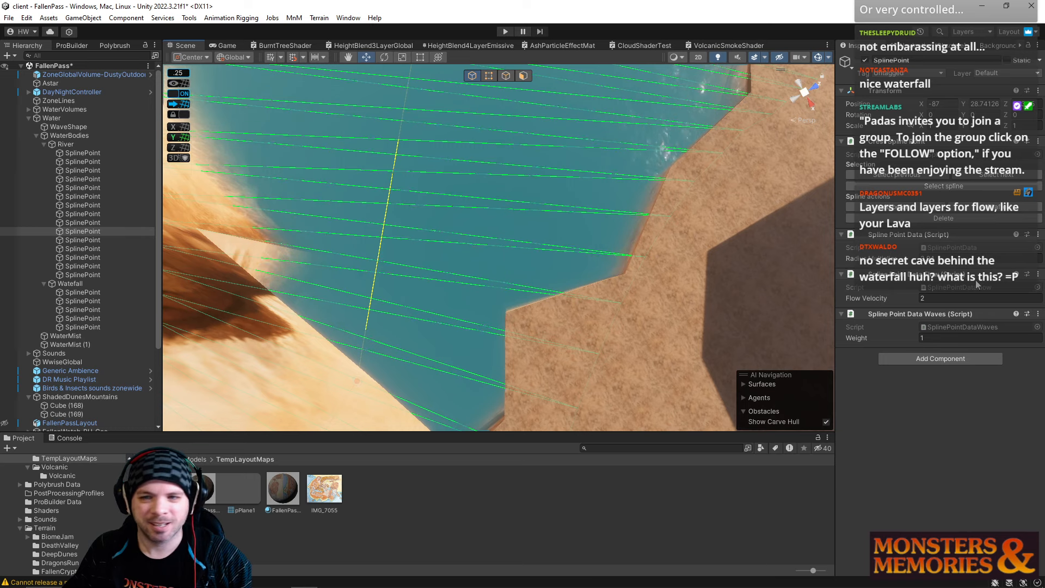
{"action": "left_click", "coordinate": [979, 208]}
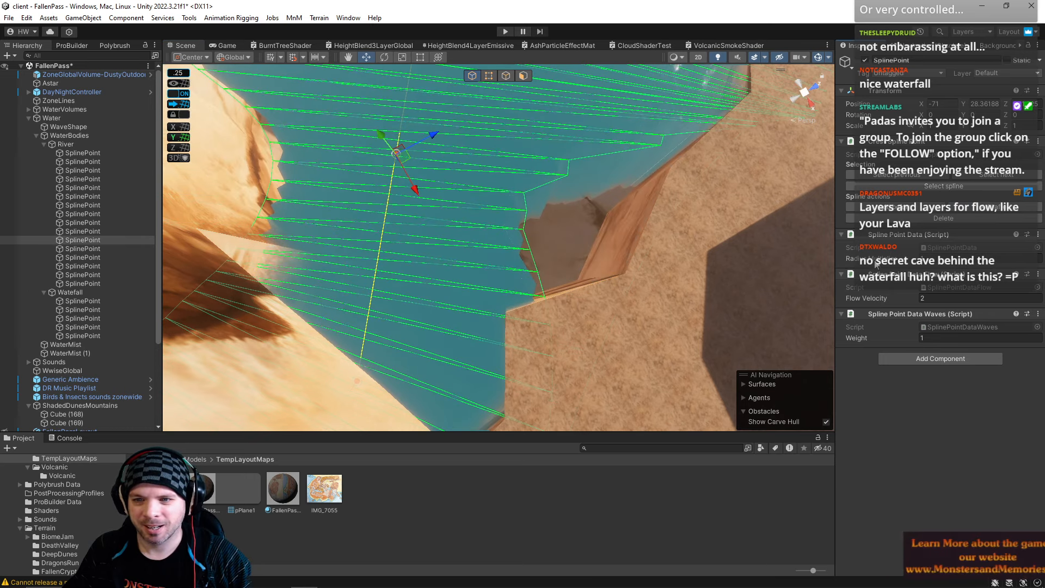
{"action": "left_click_drag", "start_coordinate": [877, 259], "coordinate": [901, 267]}
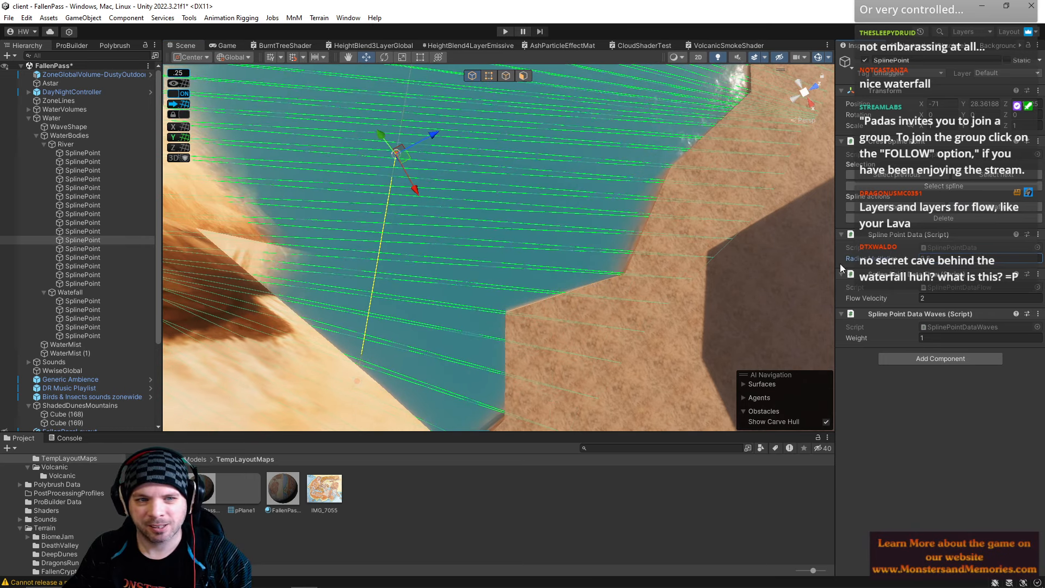
{"action": "left_click_drag", "start_coordinate": [415, 190], "coordinate": [453, 164]}
{"action": "key", "text": "s"}
{"action": "right_click_drag", "start_coordinate": [534, 182], "coordinate": [566, 214]}
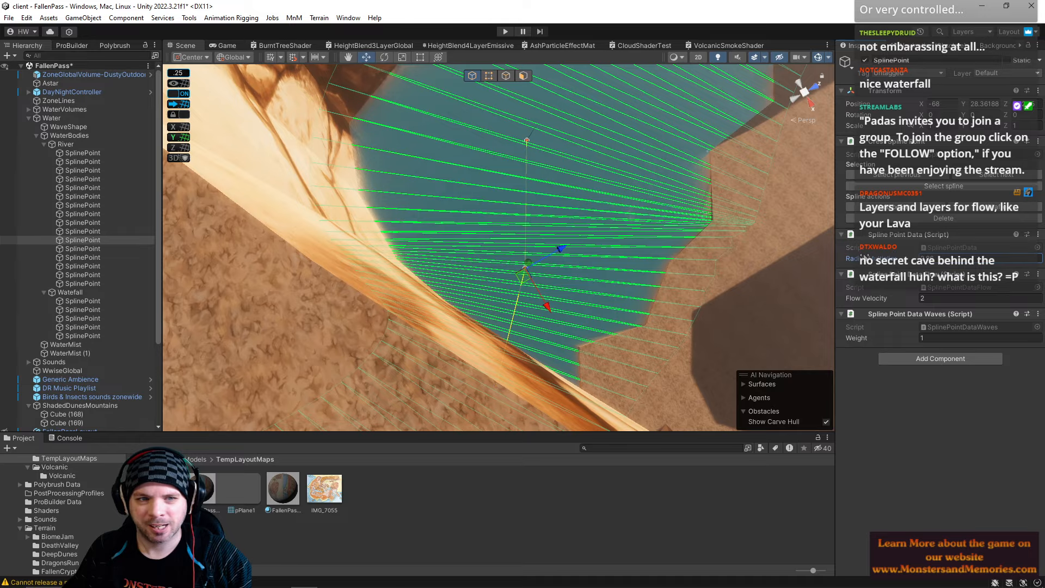
Insert a spline point before the river's tenth point, widen its radius to reach both banks, and move it to X -95.25.
{"action": "right_click_drag", "start_coordinate": [624, 253], "coordinate": [544, 268]}
{"action": "key", "text": "w"}
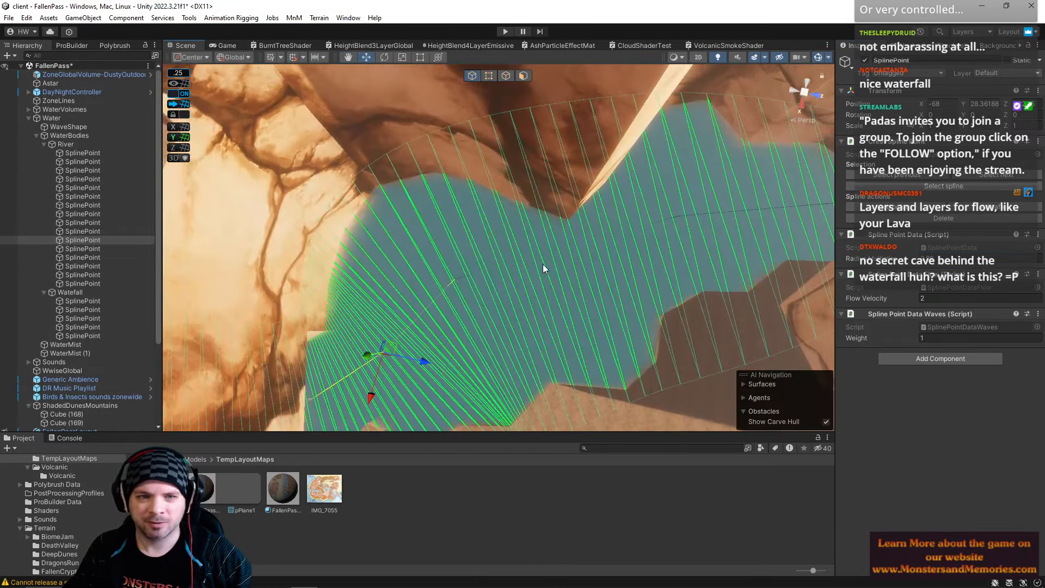
{"action": "right_click_drag", "start_coordinate": [454, 299], "coordinate": [459, 304]}
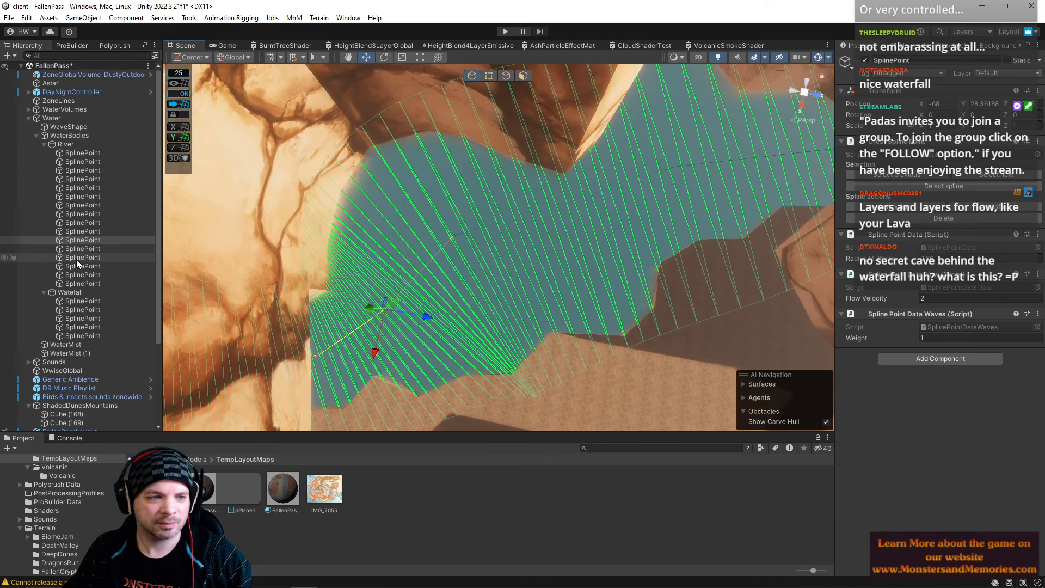
{"action": "left_click", "coordinate": [73, 231]}
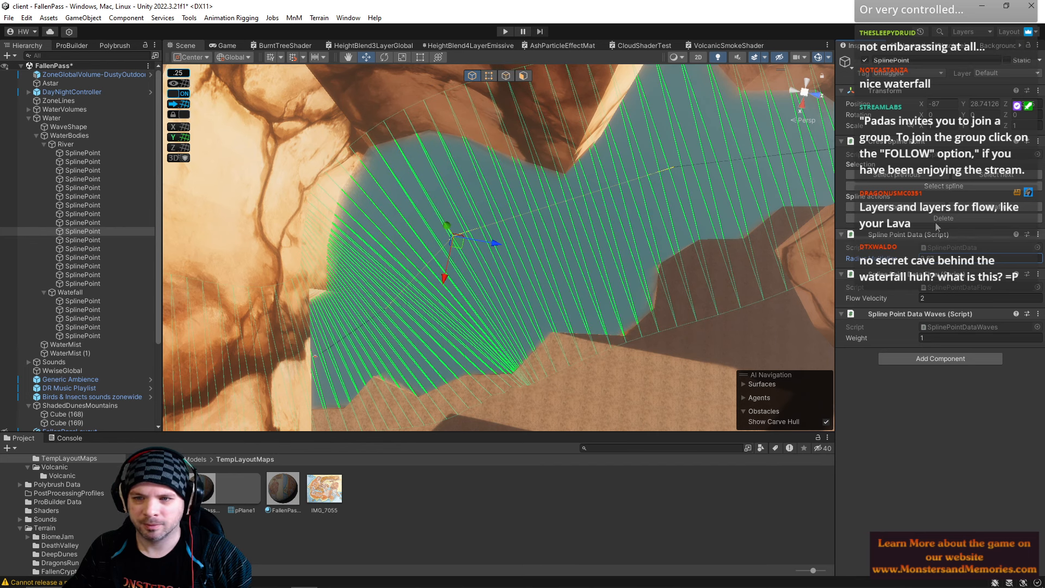
{"action": "left_click", "coordinate": [901, 211]}
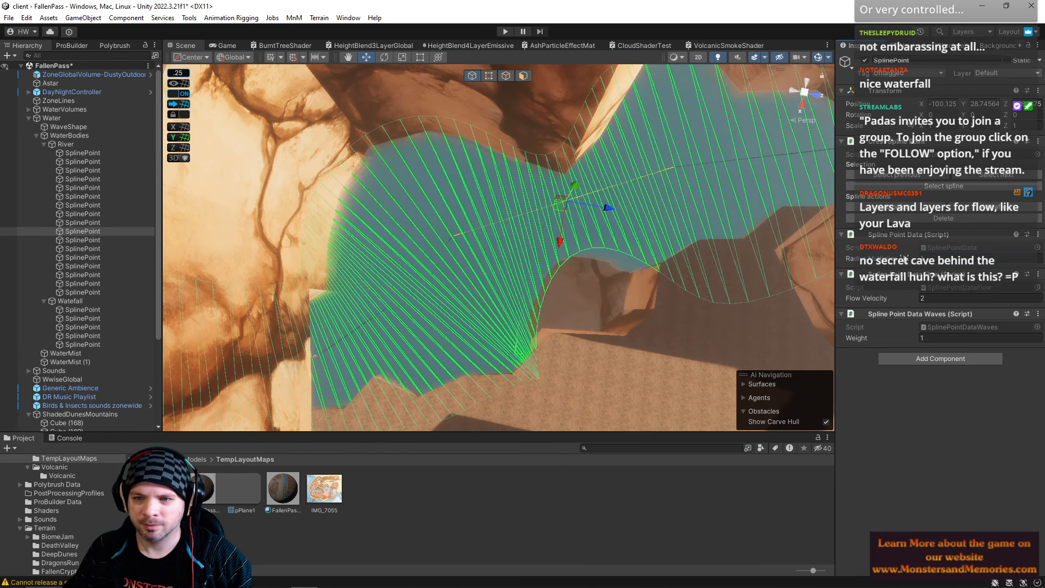
{"action": "left_click_drag", "start_coordinate": [878, 262], "coordinate": [901, 263]}
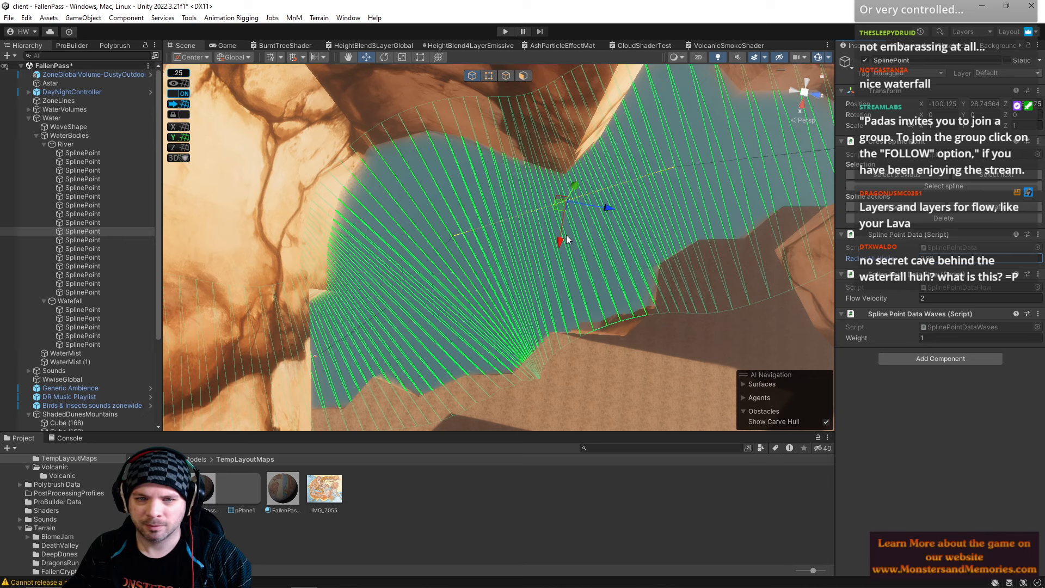
{"action": "left_click_drag", "start_coordinate": [559, 239], "coordinate": [614, 235]}
Expand the WaterVolumes group and select its first Box Volume.
{"action": "right_click_drag", "start_coordinate": [603, 307], "coordinate": [706, 163]}
{"action": "key", "text": "w"}
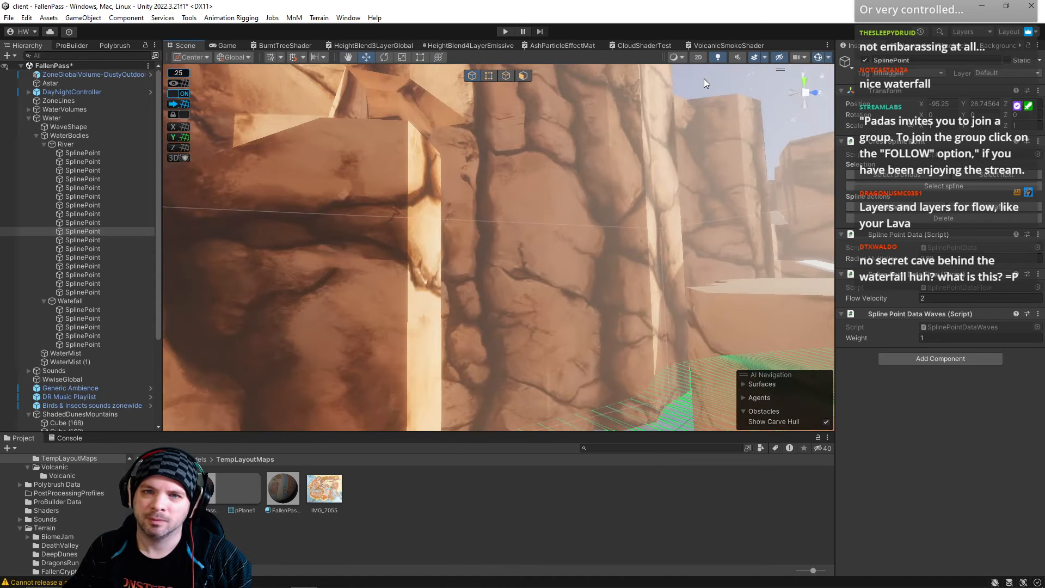
{"action": "right_click_drag", "start_coordinate": [704, 83], "coordinate": [808, 186]}
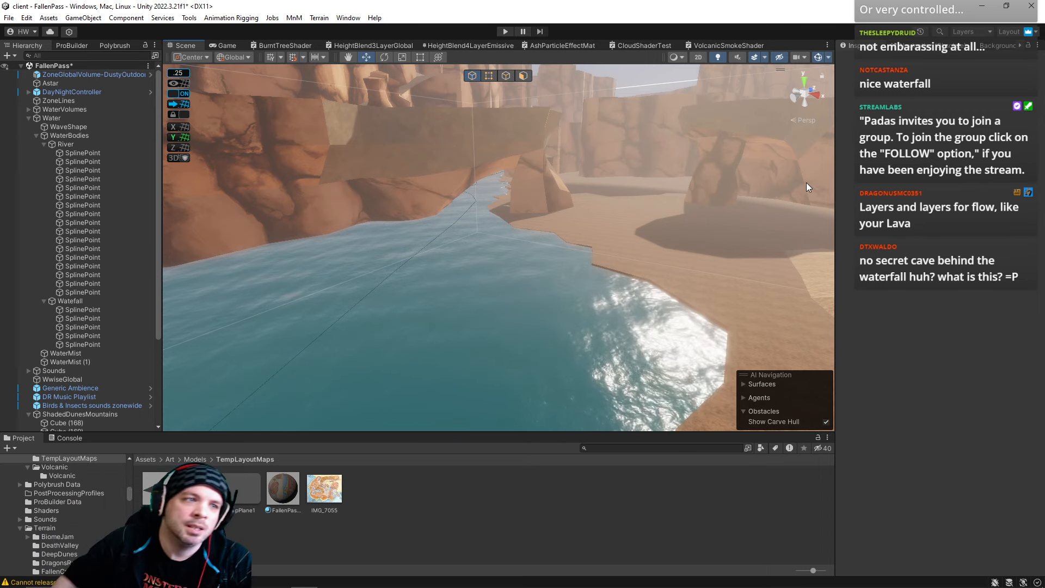
{"action": "left_click", "coordinate": [29, 109]}
{"action": "left_click", "coordinate": [66, 118]}
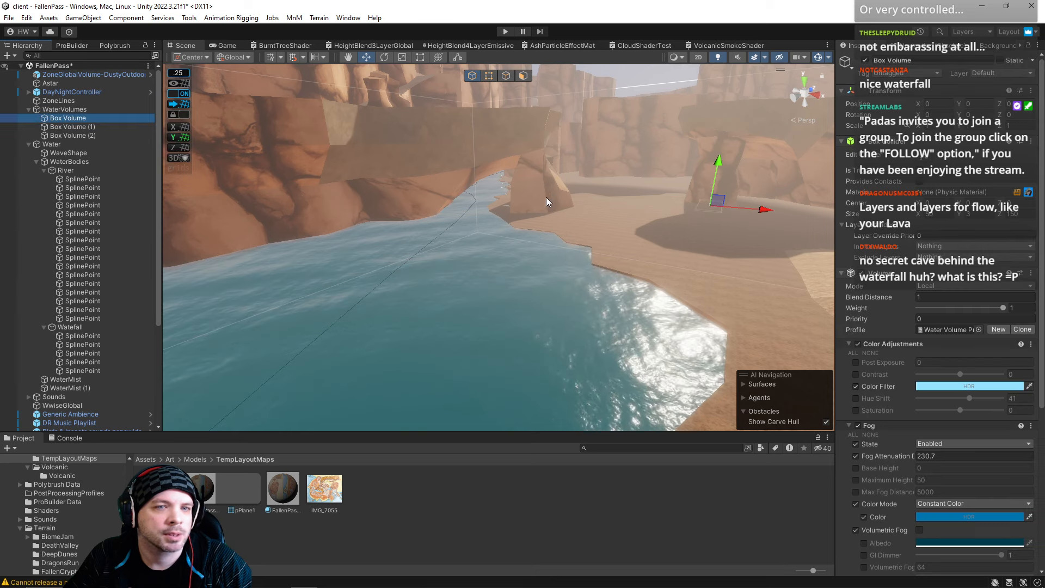
{"action": "right_click_drag", "start_coordinate": [547, 197], "coordinate": [550, 231]}
{"action": "key", "text": "ctrl+d"}
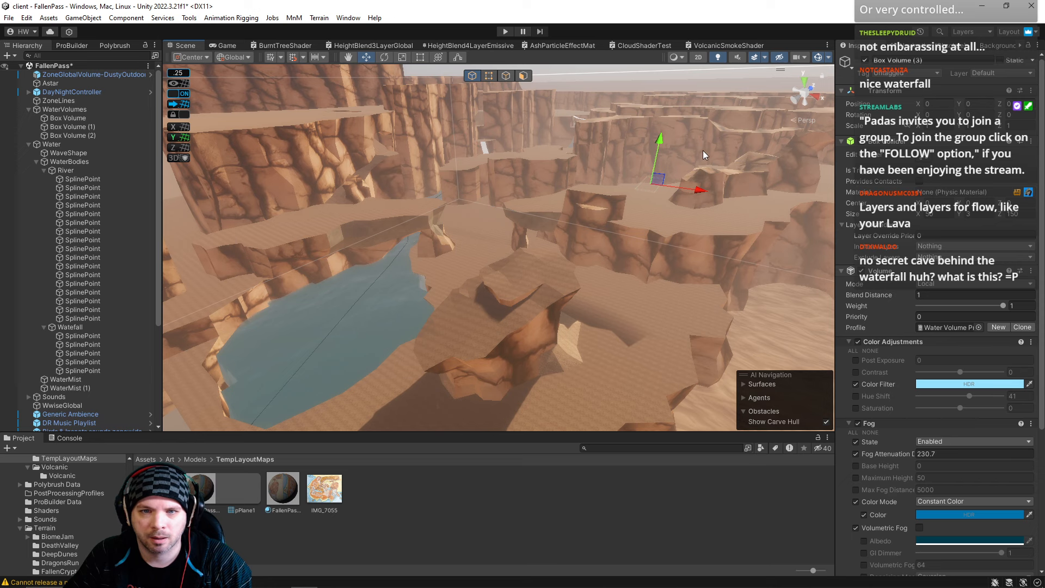
{"action": "right_click_drag", "start_coordinate": [703, 151], "coordinate": [700, 159]}
{"action": "key", "text": "Delete"}
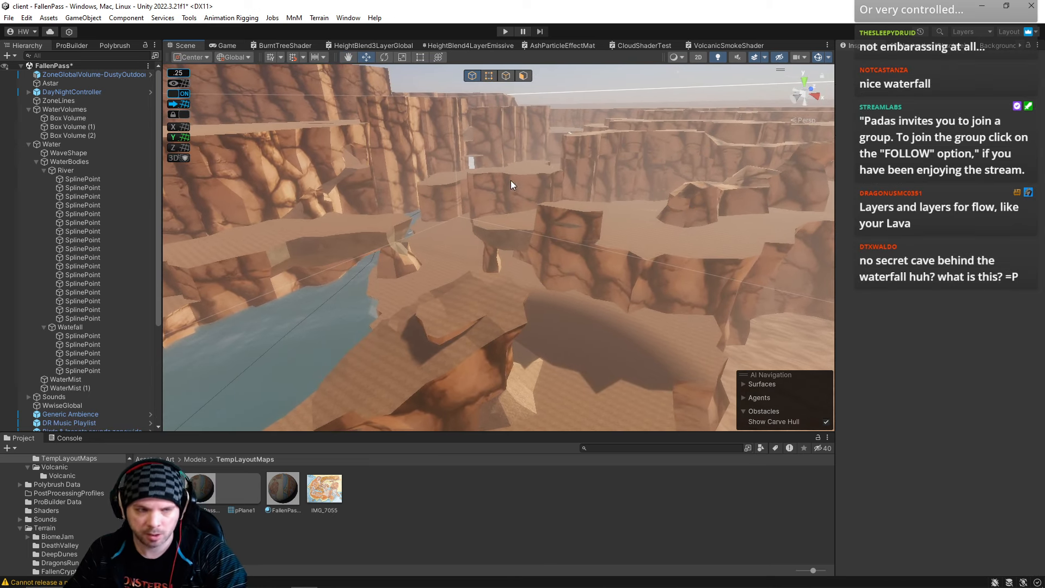
Move the first Box Volume over to the upper lake at X -22.8 and raise it to Y 129.2 at the water surface.
{"action": "left_click", "coordinate": [86, 118]}
{"action": "right_click_drag", "start_coordinate": [648, 184], "coordinate": [721, 195]}
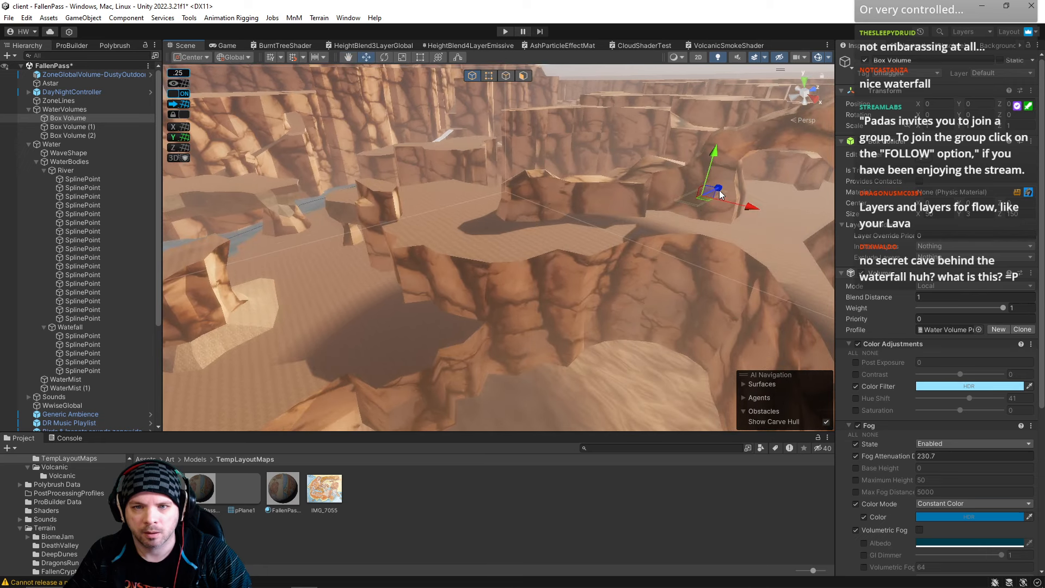
{"action": "key", "text": "f"}
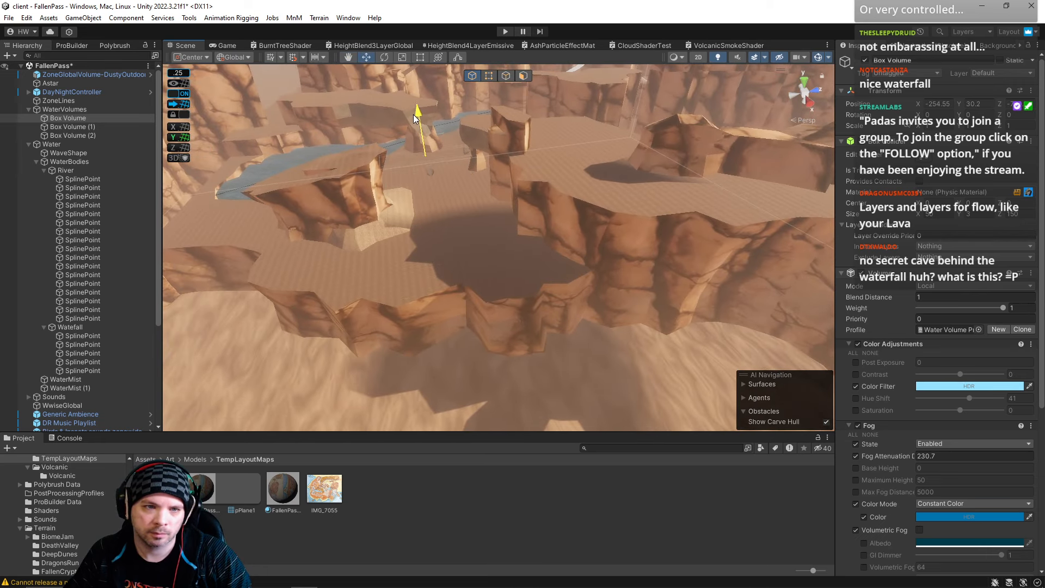
{"action": "right_click_drag", "start_coordinate": [415, 117], "coordinate": [677, 161]}
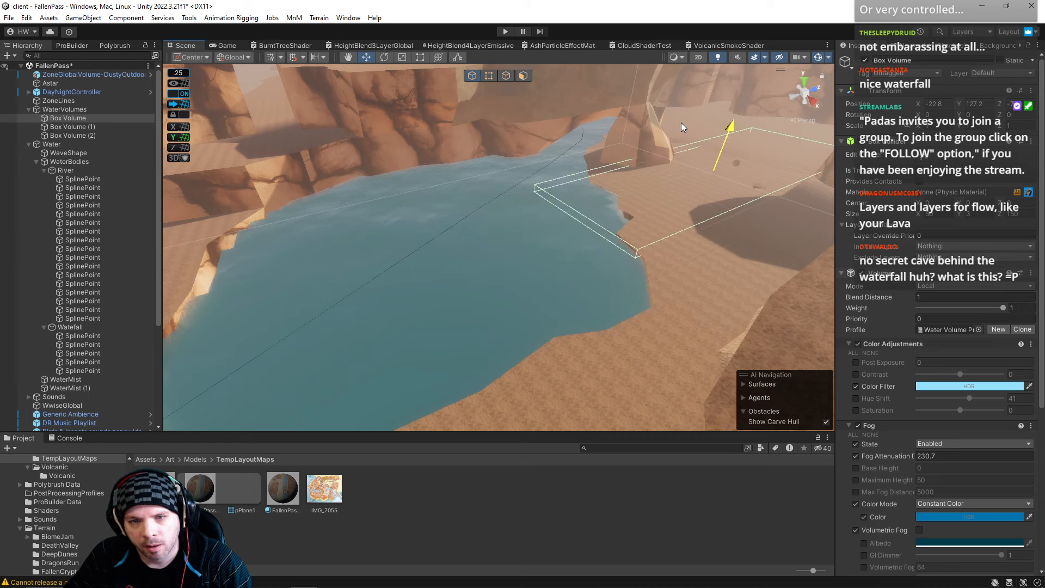
{"action": "left_click_drag", "start_coordinate": [681, 123], "coordinate": [684, 130]}
{"action": "right_click_drag", "start_coordinate": [670, 185], "coordinate": [710, 166]}
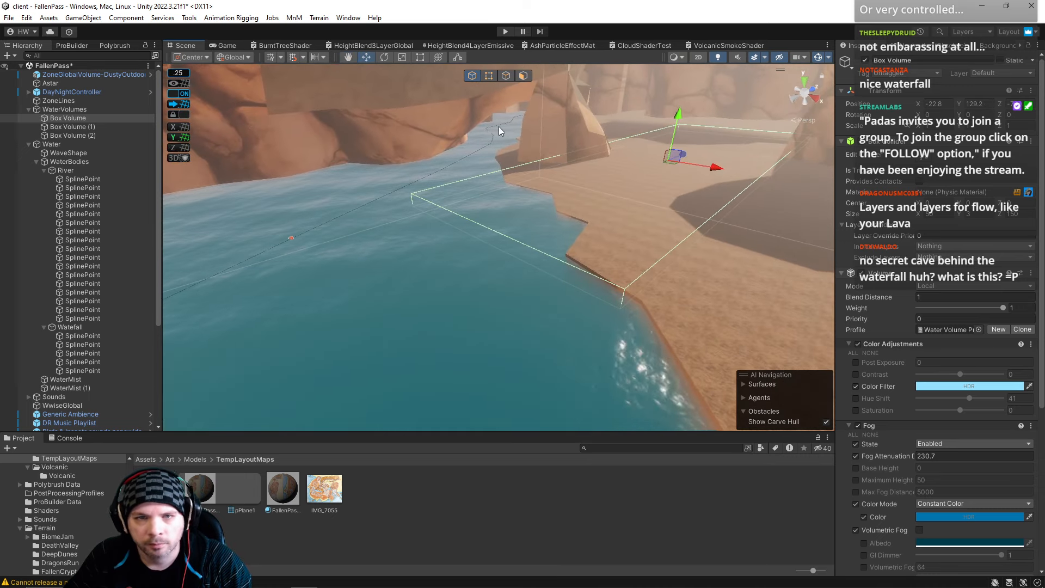
Edit the Box Volume's collider bounds, deepening it to about 25.72 below the surface and stretching it past the lake's far shore.
{"action": "left_click", "coordinate": [458, 58]}
{"action": "right_click_drag", "start_coordinate": [520, 146], "coordinate": [546, 121]}
{"action": "left_click_drag", "start_coordinate": [619, 145], "coordinate": [602, 221]}
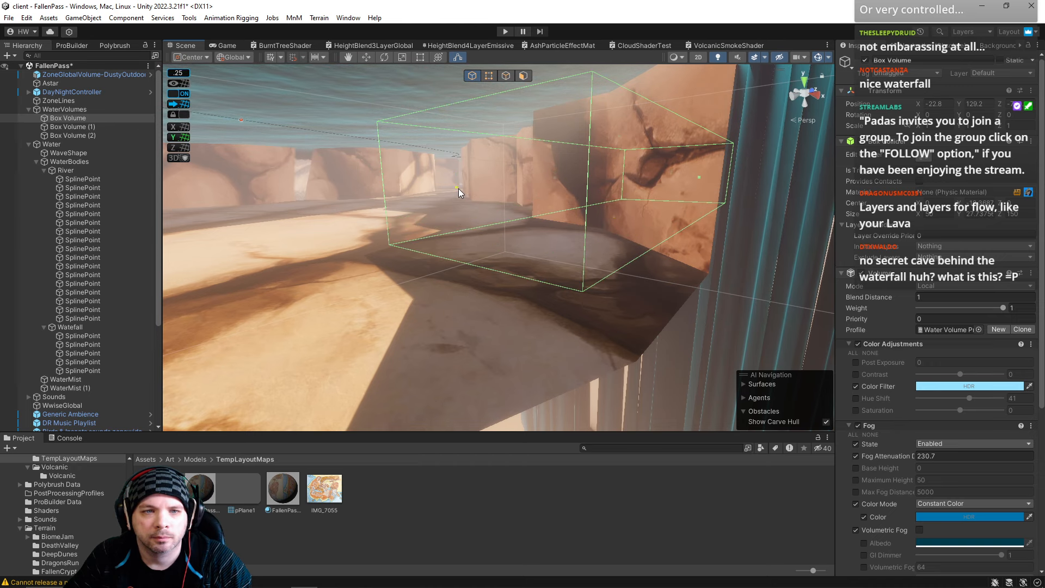
{"action": "right_click_drag", "start_coordinate": [459, 189], "coordinate": [313, 300]}
{"action": "left_click_drag", "start_coordinate": [576, 230], "coordinate": [349, 287]}
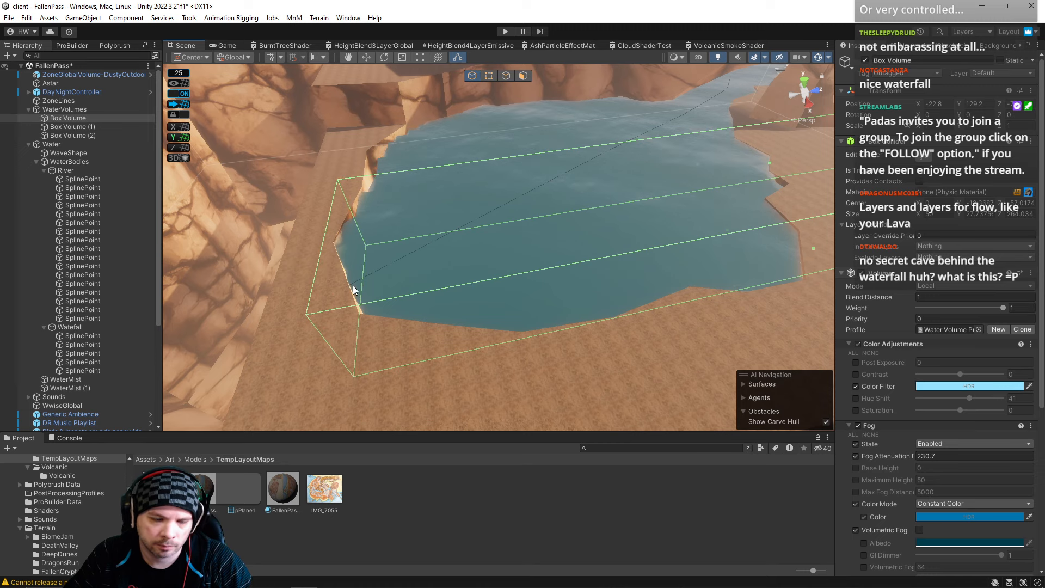
{"action": "right_click_drag", "start_coordinate": [354, 290], "coordinate": [566, 146]}
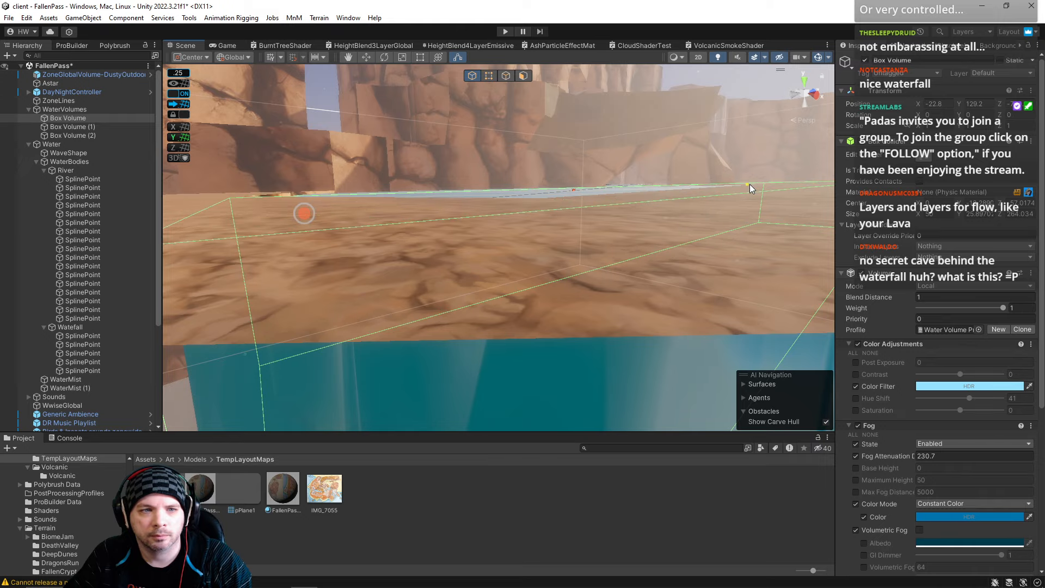
{"action": "right_click_drag", "start_coordinate": [750, 185], "coordinate": [546, 200]}
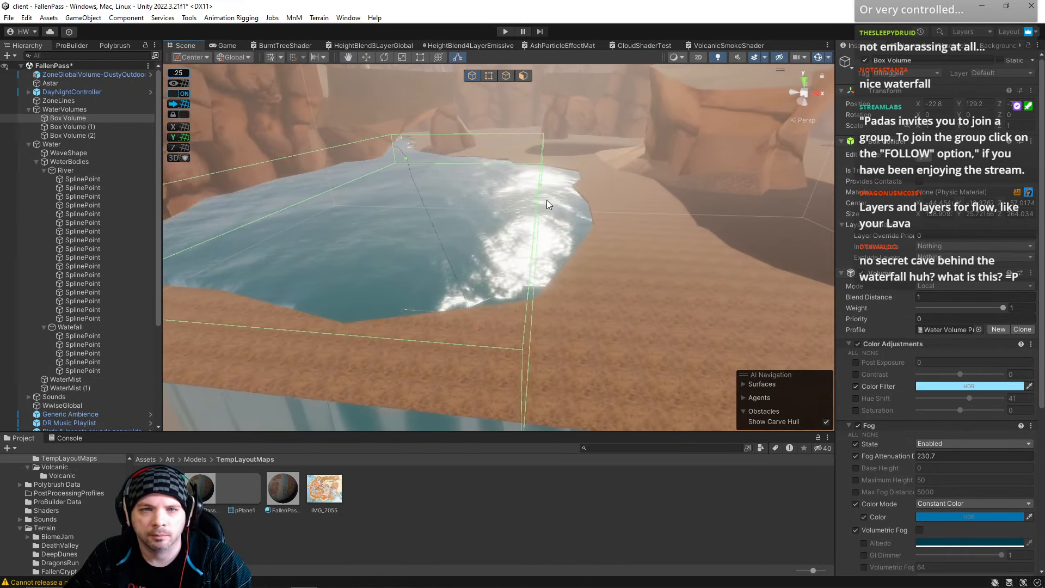
Extend the Box Volume's collider to about 258.55 in X and 669.08 in Z around the lake and river, and save the scene.
{"action": "left_click_drag", "start_coordinate": [539, 186], "coordinate": [596, 193]}
{"action": "right_click_drag", "start_coordinate": [596, 193], "coordinate": [578, 262]}
{"action": "left_click_drag", "start_coordinate": [578, 268], "coordinate": [584, 82]}
{"action": "right_click_drag", "start_coordinate": [611, 154], "coordinate": [597, 155]}
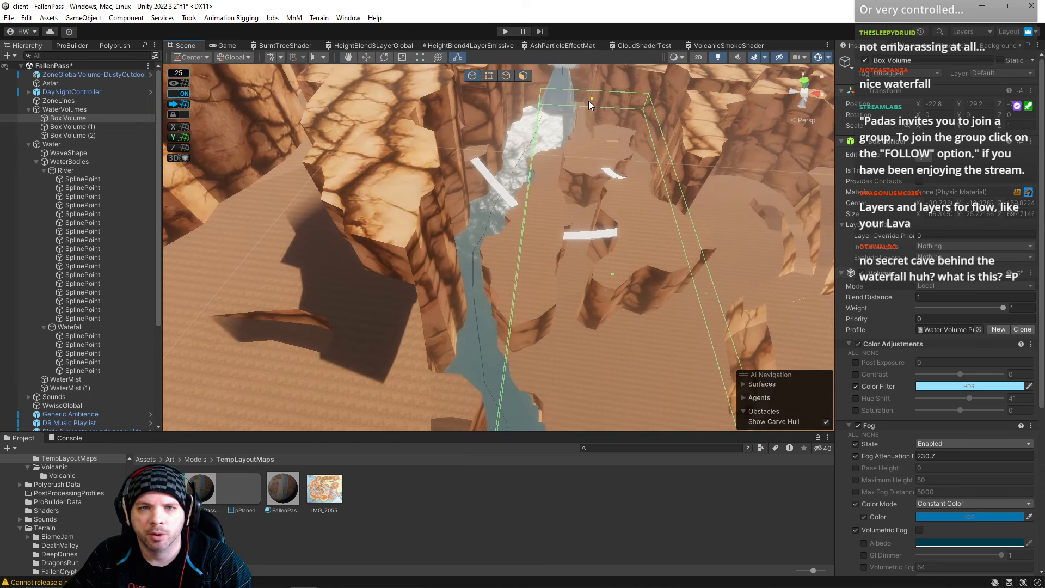
{"action": "right_click_drag", "start_coordinate": [590, 99], "coordinate": [591, 155]}
{"action": "right_click_drag", "start_coordinate": [531, 207], "coordinate": [863, 134]}
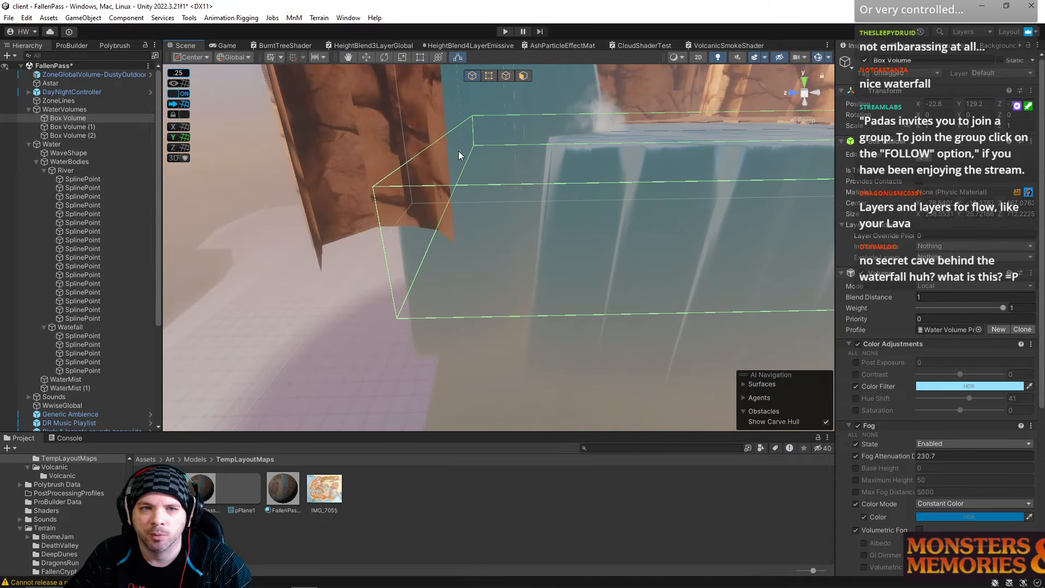
{"action": "right_click_drag", "start_coordinate": [458, 151], "coordinate": [843, 247]}
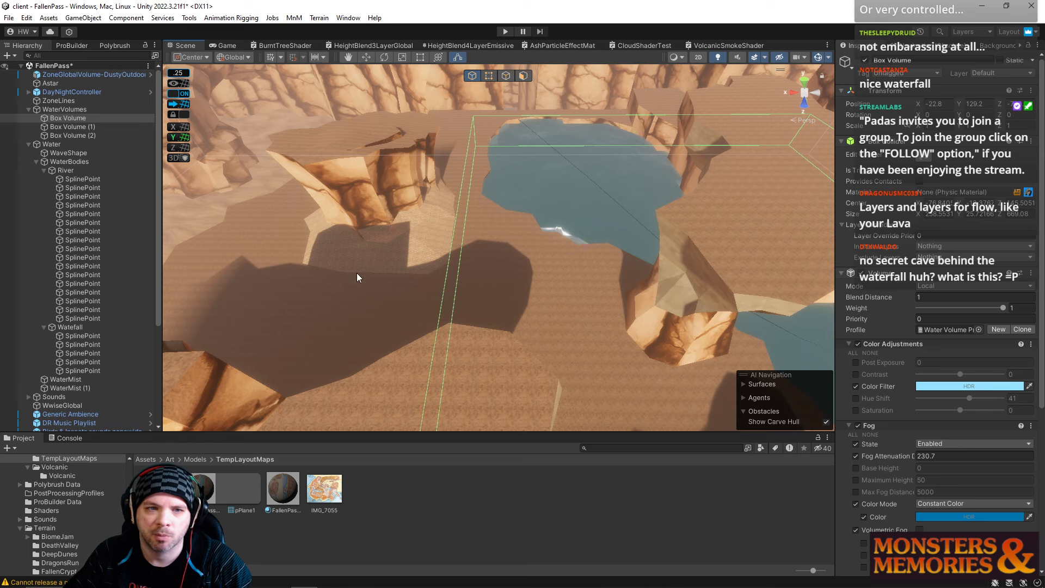
{"action": "right_click_drag", "start_coordinate": [414, 314], "coordinate": [528, 354]}
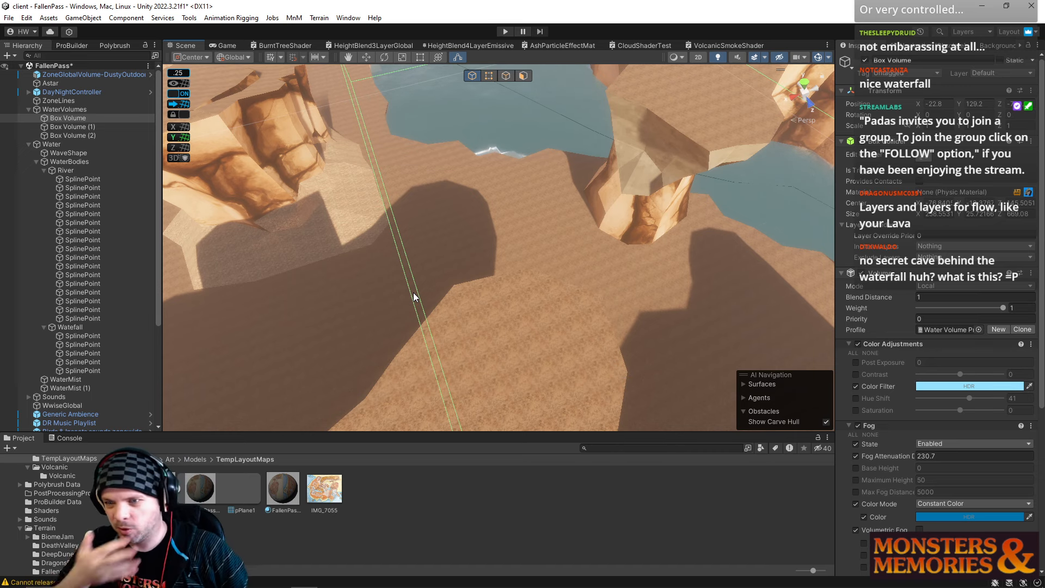
{"action": "right_click_drag", "start_coordinate": [395, 280], "coordinate": [702, 227]}
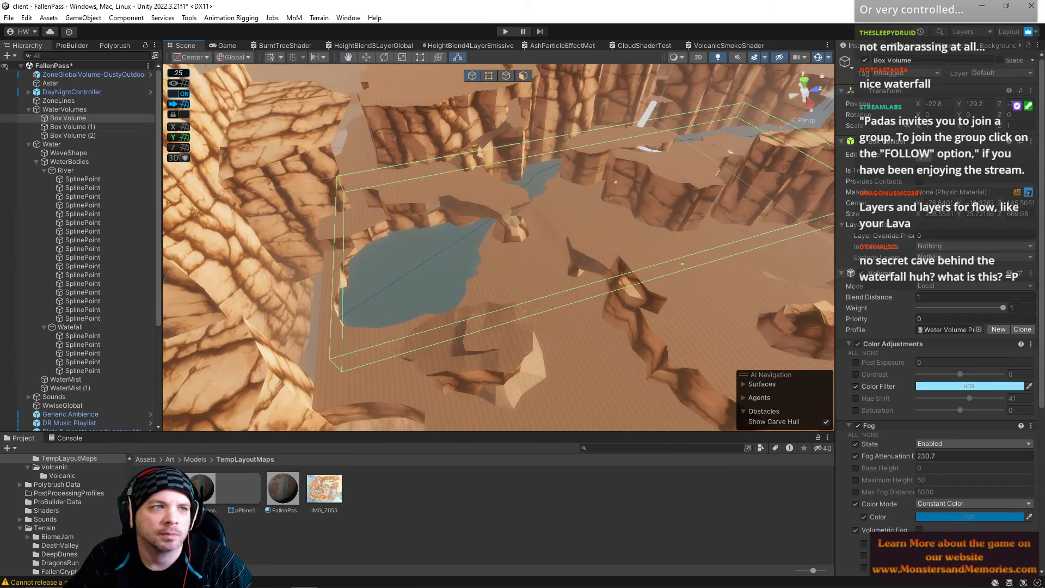
{"action": "left_click", "coordinate": [9, 18]}
{"action": "left_click", "coordinate": [27, 74]}
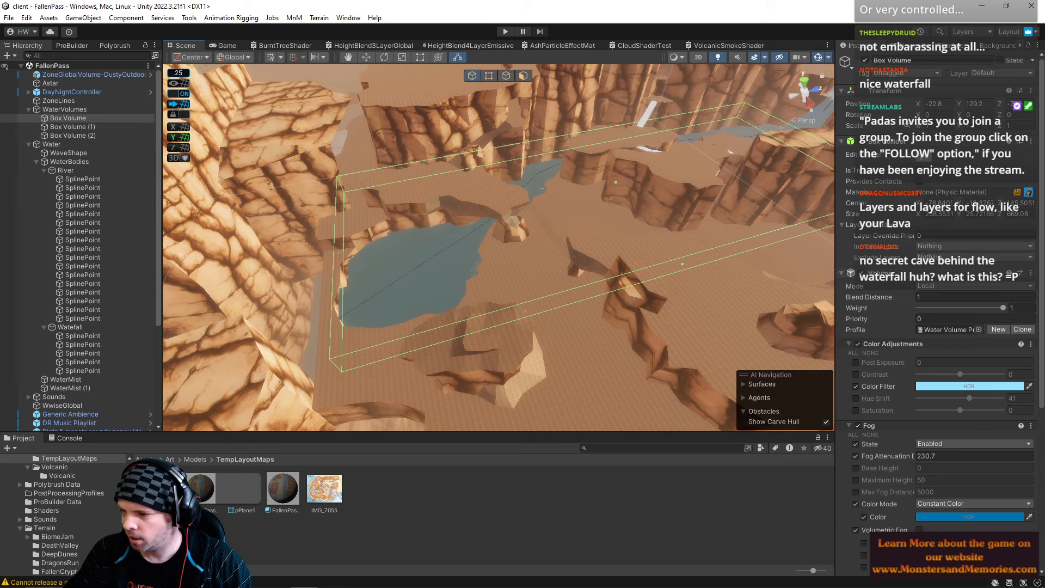
Inspect the waterfall, its pool and the canyon, and compare them with the hand-drawn Fallen Pass map IMG_7055.jpg.
{"action": "right_click_drag", "start_coordinate": [668, 291], "coordinate": [877, 153]}
{"action": "key", "text": "w"}
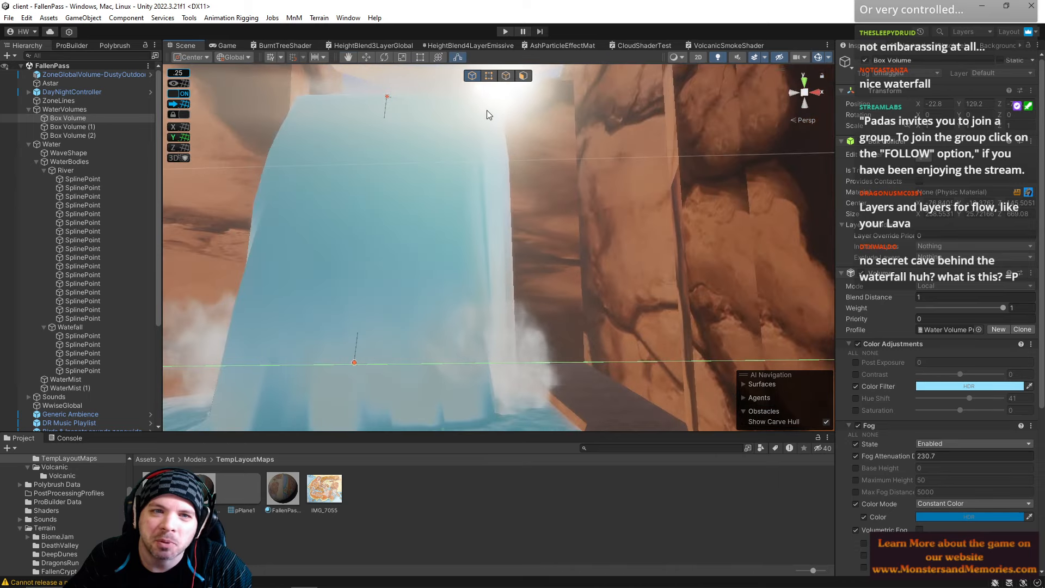
{"action": "right_click_drag", "start_coordinate": [531, 121], "coordinate": [230, 251]}
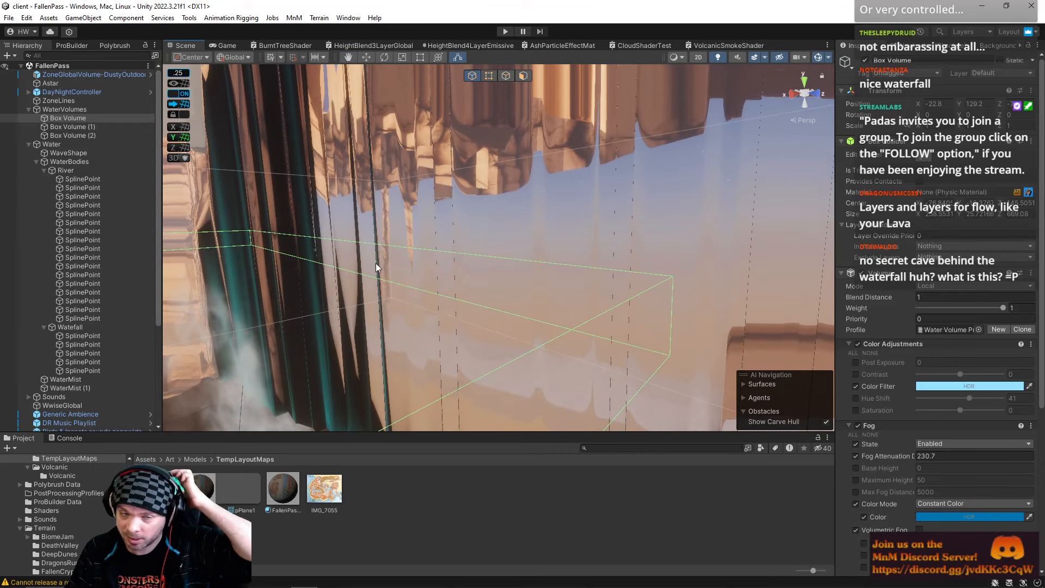
{"action": "right_click_drag", "start_coordinate": [512, 257], "coordinate": [565, 191]}
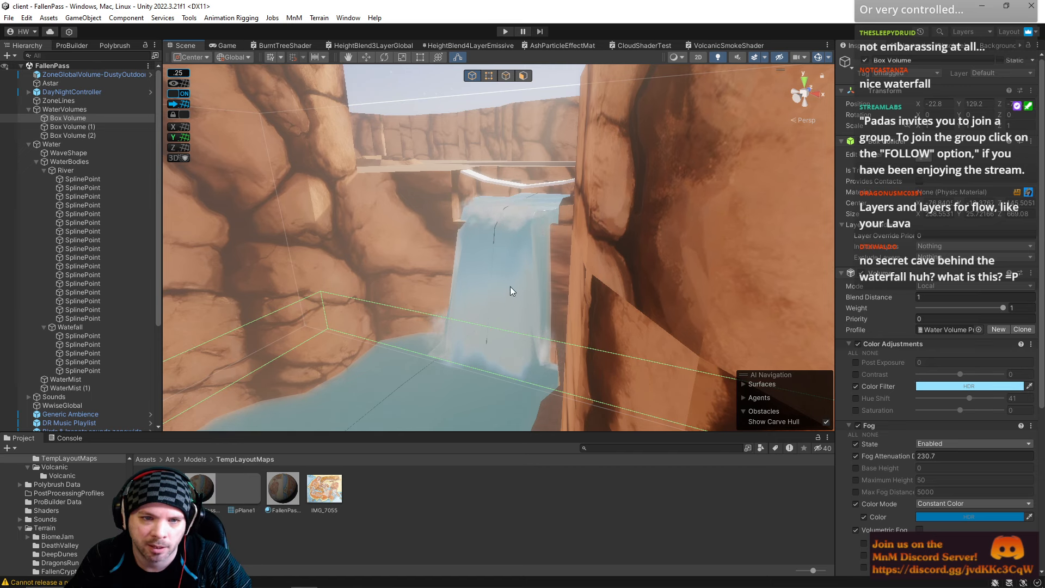
{"action": "right_click_drag", "start_coordinate": [511, 287], "coordinate": [680, 334]}
{"action": "left_click_drag", "start_coordinate": [1044, 188], "coordinate": [370, 103]}
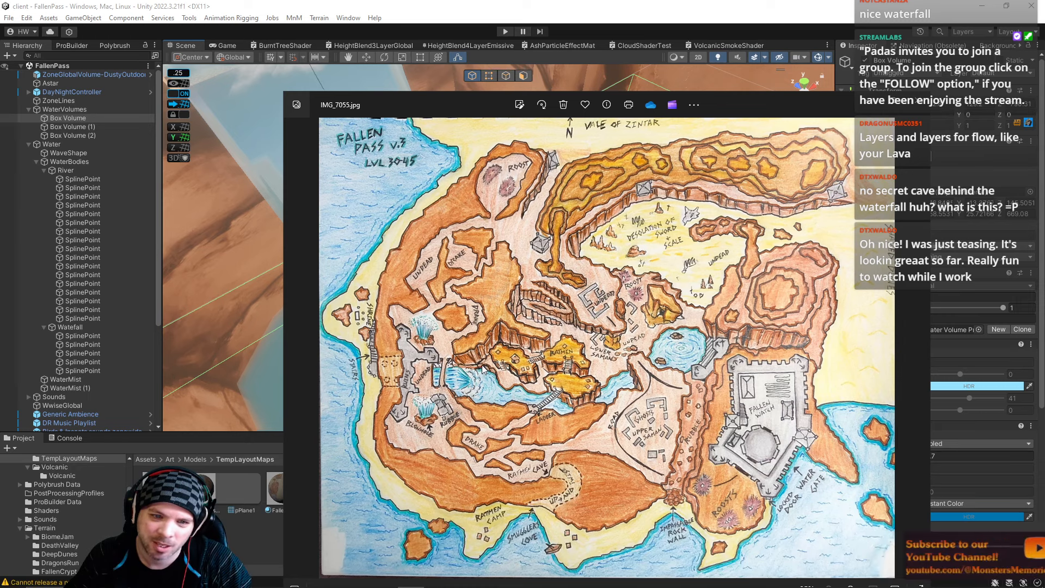
{"action": "left_click_drag", "start_coordinate": [448, 100], "coordinate": [1044, 102]}
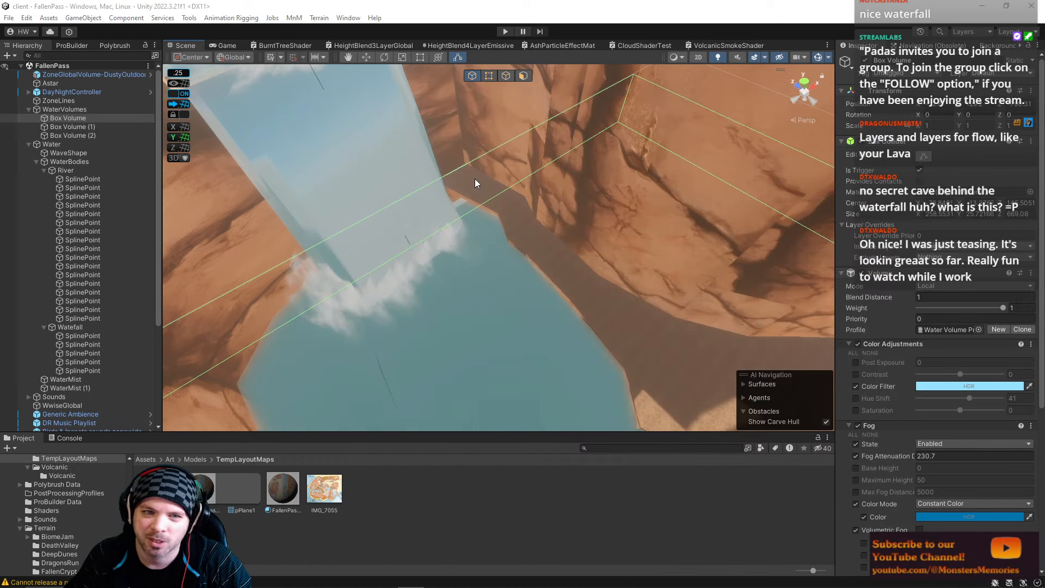
{"action": "right_click_drag", "start_coordinate": [290, 189], "coordinate": [383, 59]}
{"action": "key", "text": "w"}
{"action": "key", "text": "s"}
Open the recent Zone scene and start Play mode.
{"action": "left_click", "coordinate": [8, 18]}
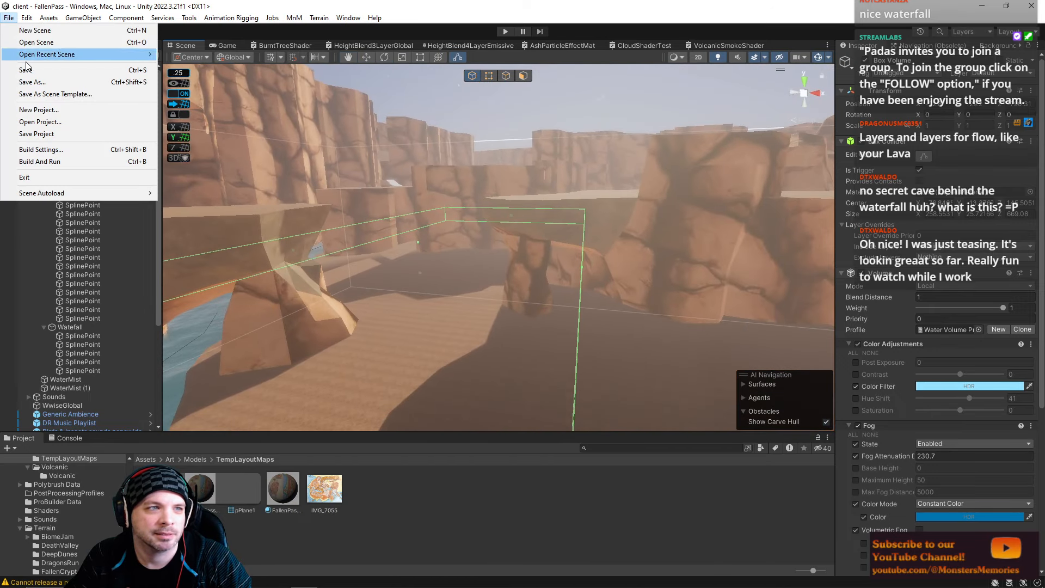
{"action": "mouse_move", "coordinate": [35, 57]}
{"action": "left_click", "coordinate": [175, 65]}
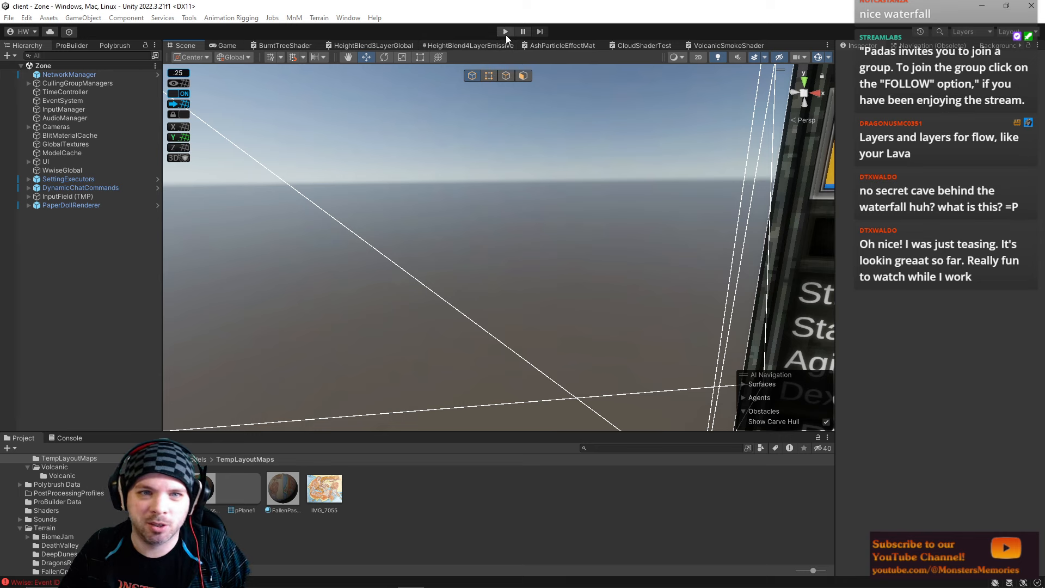
{"action": "left_click", "coordinate": [505, 33]}
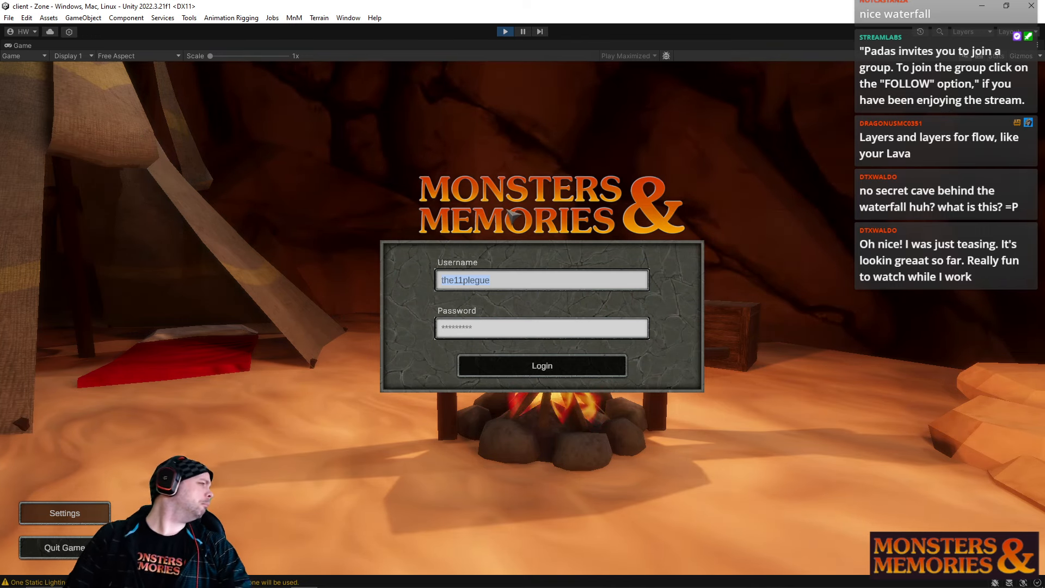
Log in with the prefilled account, connect to the Development Server, and enter Fallen Pass with the preselected level 1 human ranger.
{"action": "left_click", "coordinate": [532, 366]}
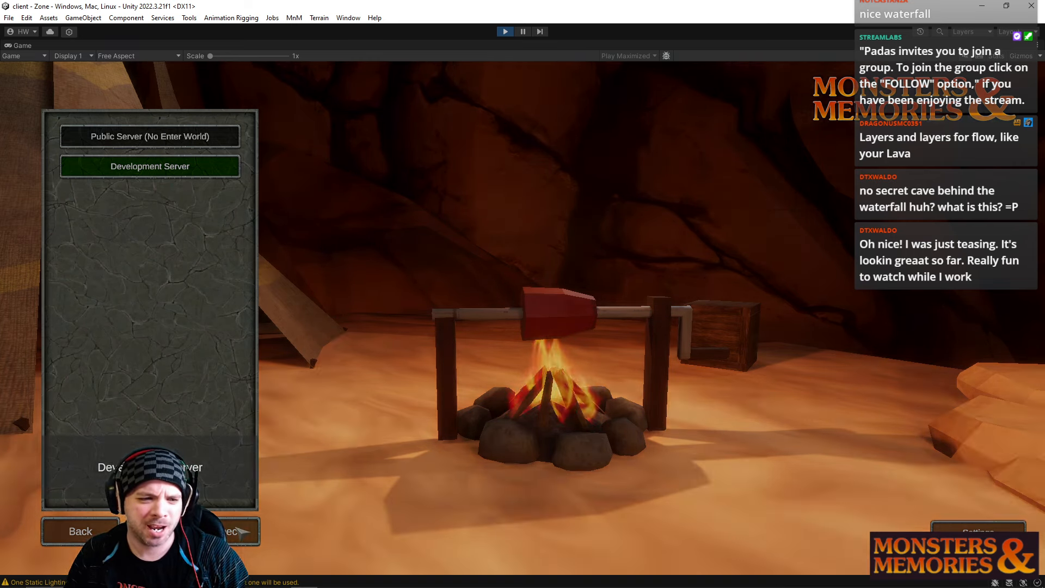
{"action": "left_click", "coordinate": [240, 531]}
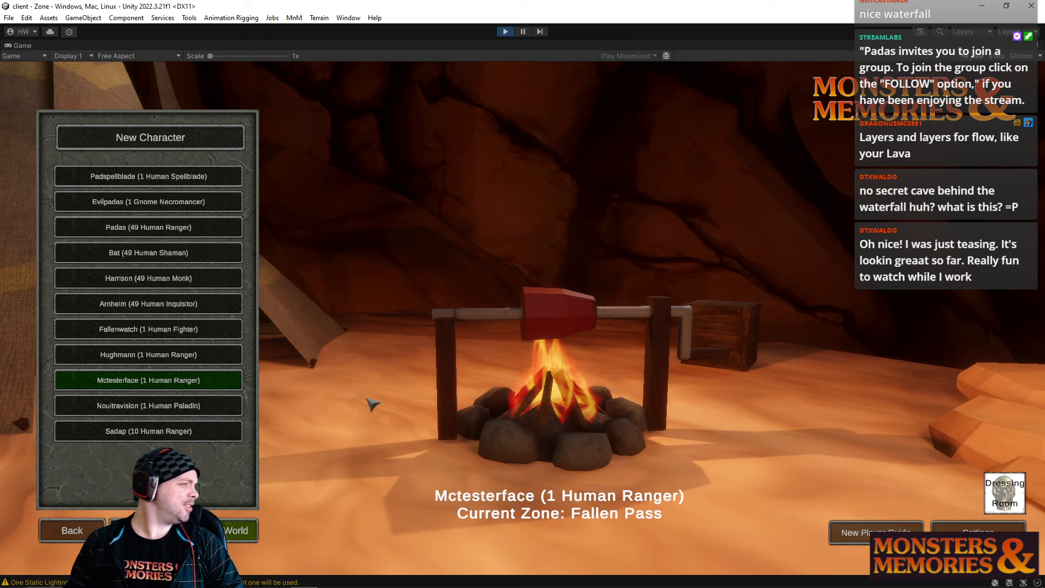
{"action": "left_click", "coordinate": [239, 531]}
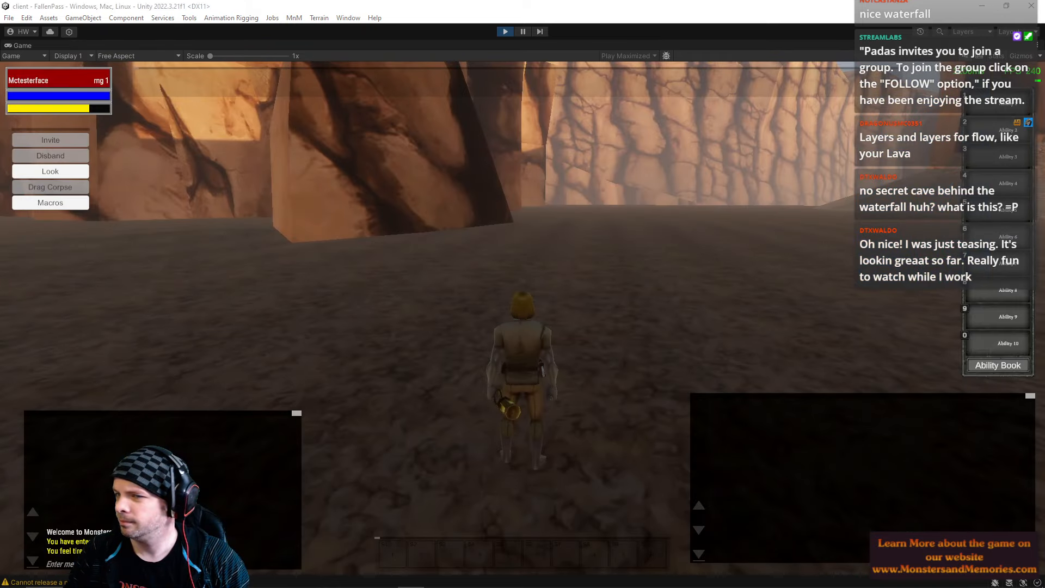
Run into the lake and swim below and at its surface to test the water volume's underwater effect against the water level.
{"action": "right_click_drag", "start_coordinate": [688, 242], "coordinate": [841, 210]}
{"action": "key", "text": "w"}
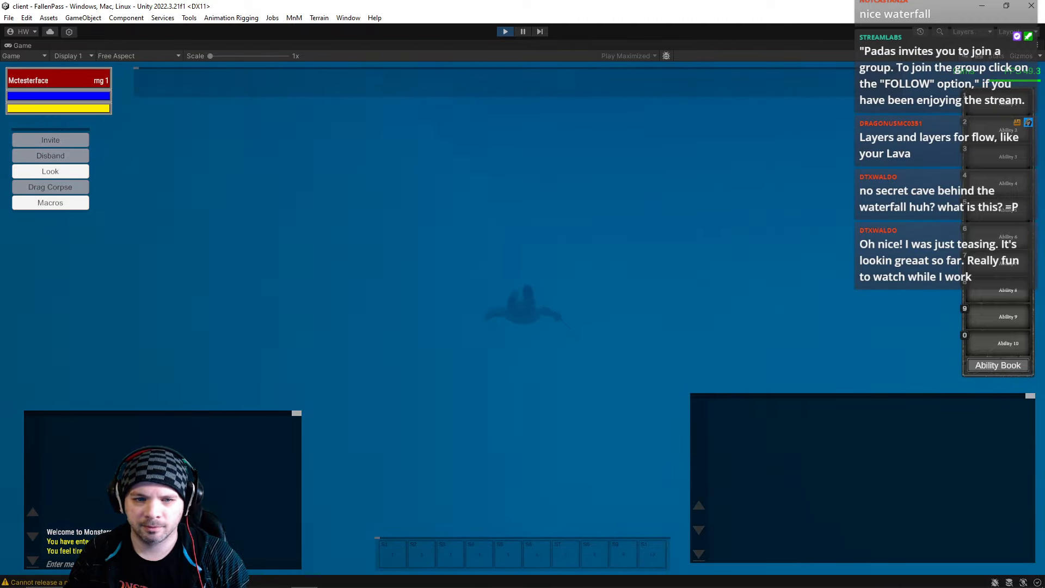
{"action": "right_click_drag", "start_coordinate": [841, 210], "coordinate": [893, 185]}
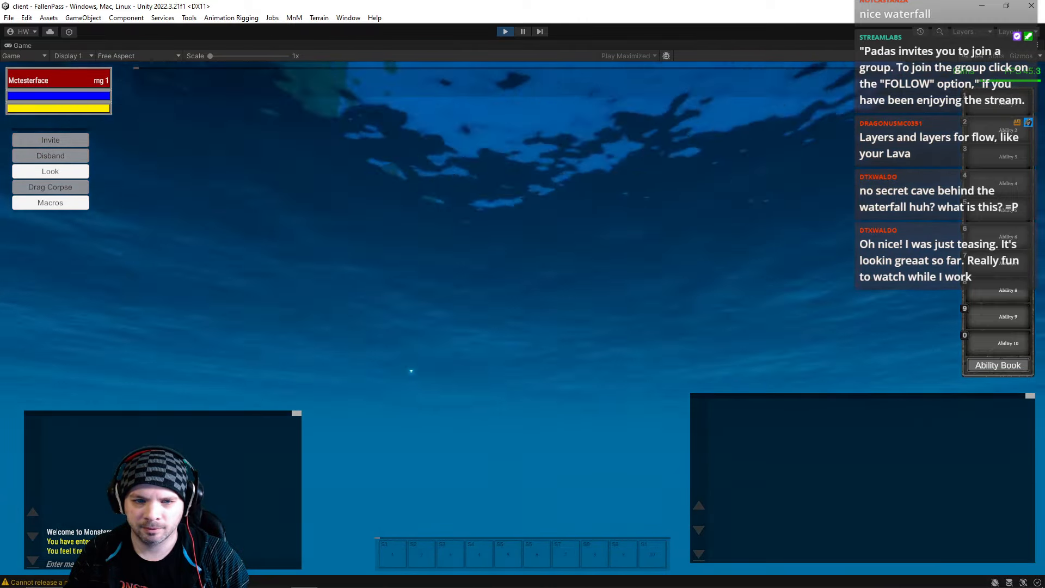
{"action": "scroll", "coordinate": [523, 318], "scroll_direction": "down", "scroll_amount": 5}
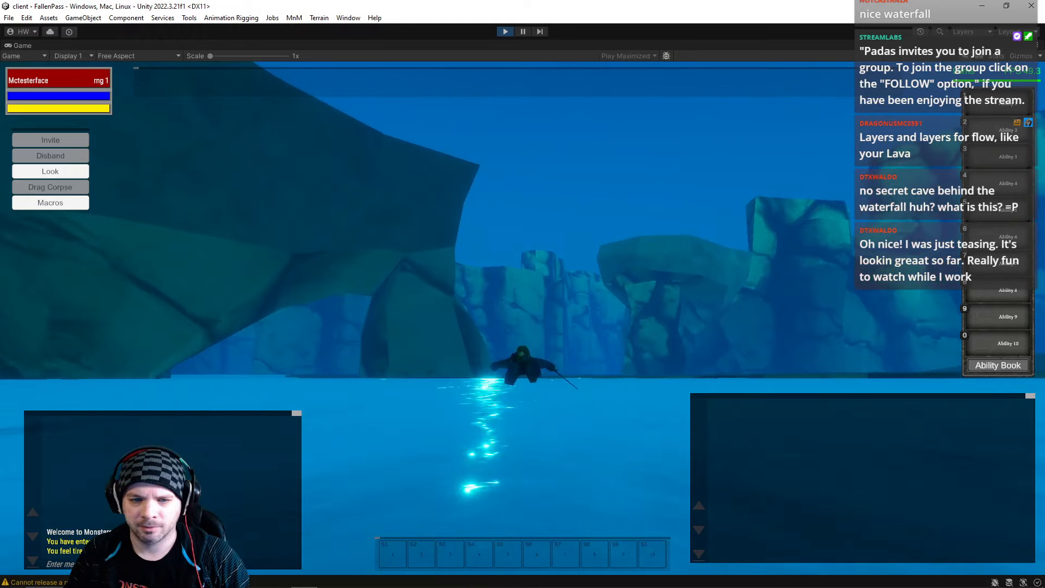
{"action": "key", "text": "w"}
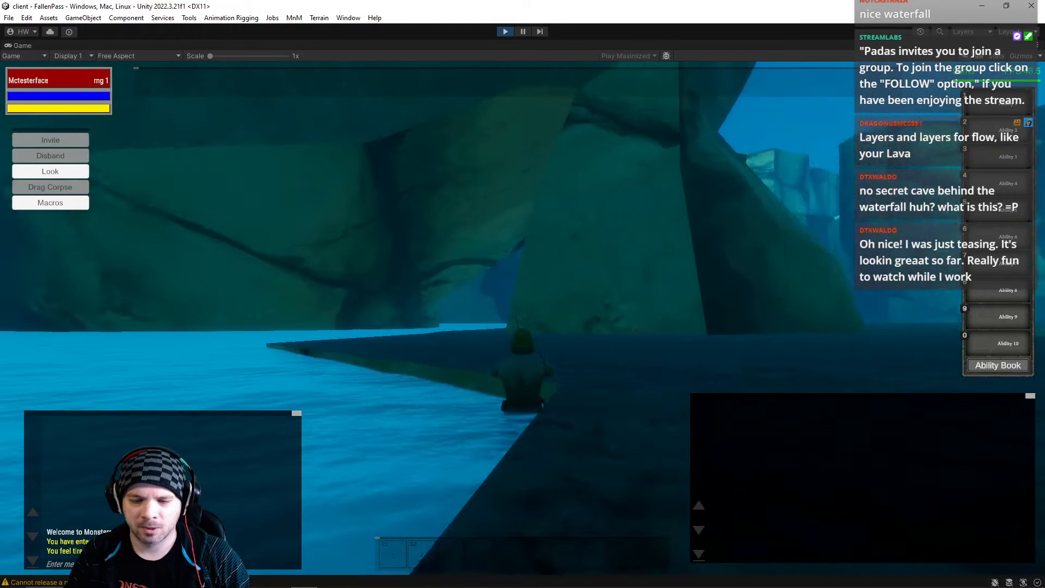
{"action": "key", "text": "w"}
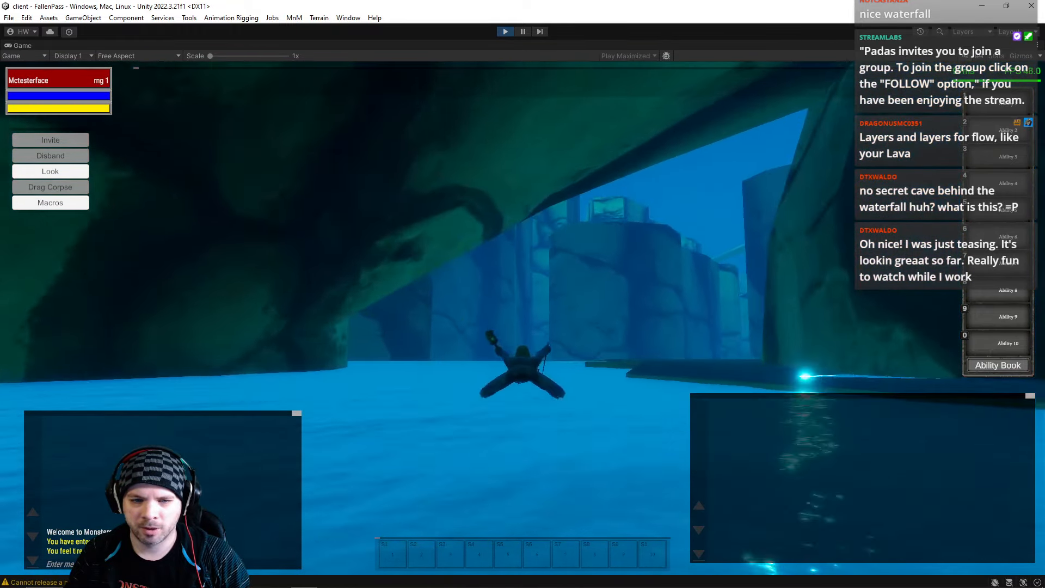
{"action": "key", "text": "w"}
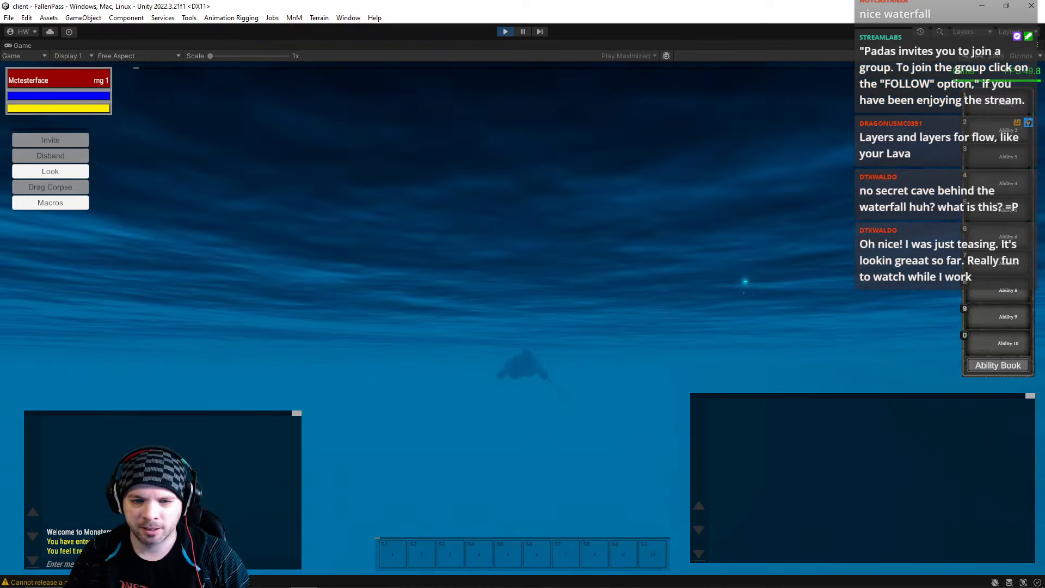
{"action": "key", "text": "w"}
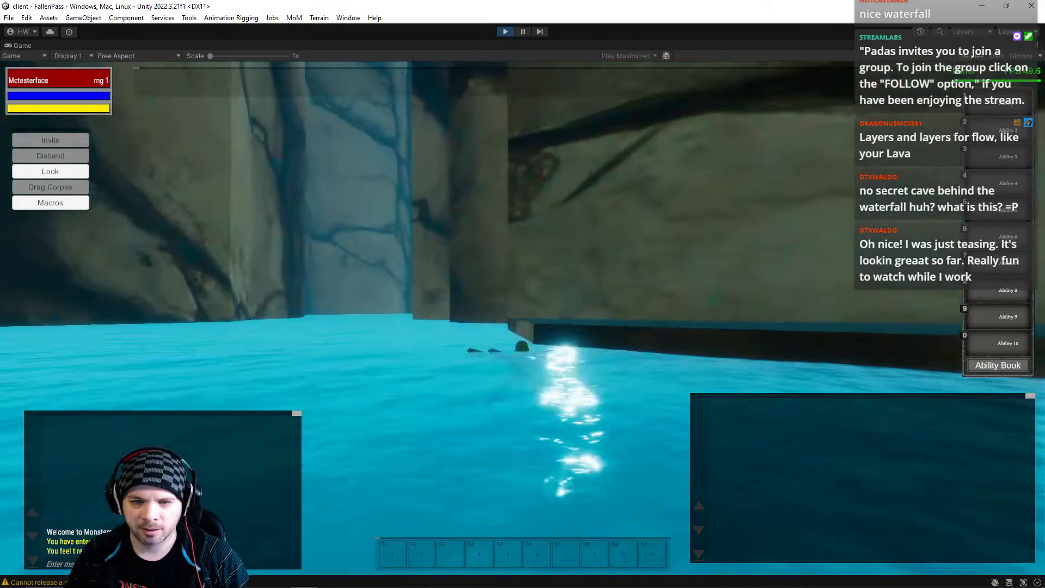
Swim up the river past the waterfall to the canyon bank, checking where the underwater effect starts and ends.
{"action": "key", "text": "w"}
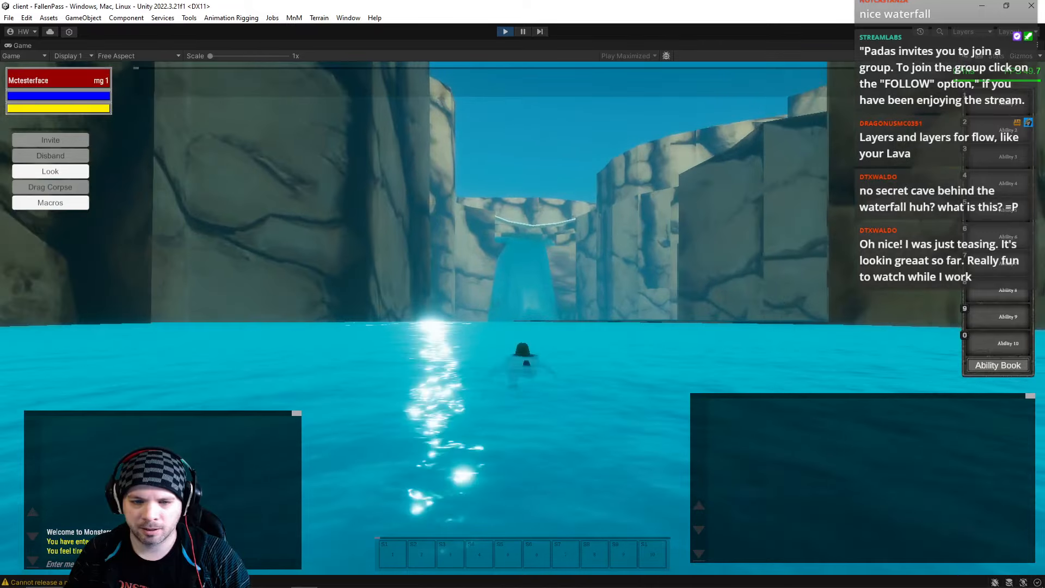
{"action": "key", "text": "w"}
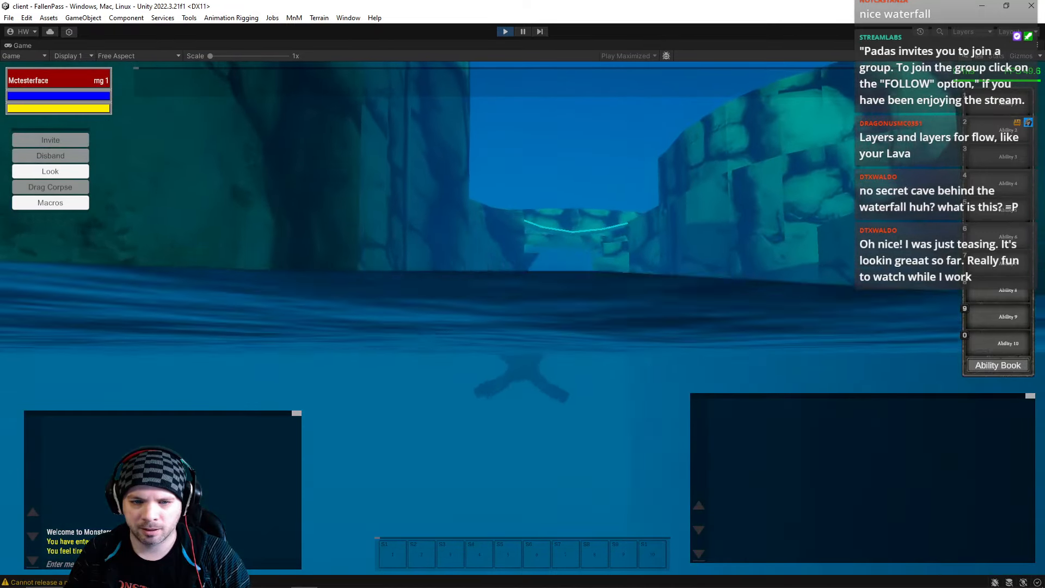
{"action": "key", "text": "w"}
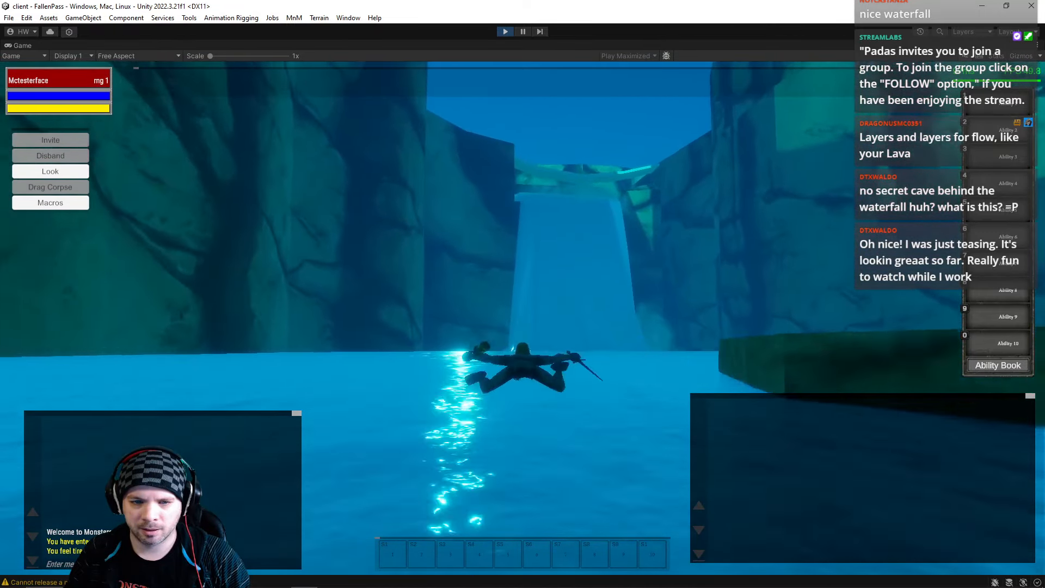
{"action": "key", "text": "w"}
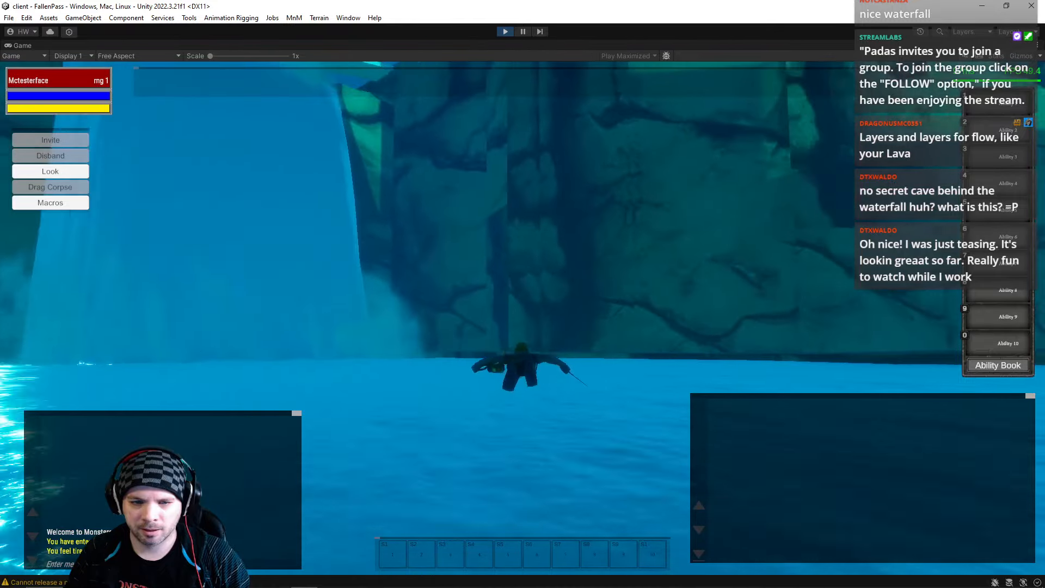
{"action": "key", "text": "w"}
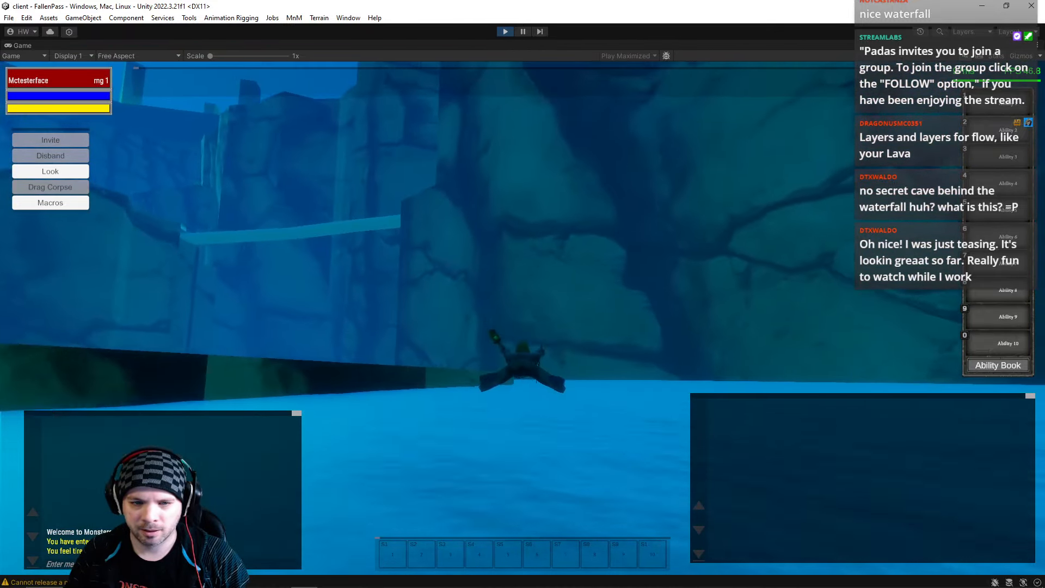
{"action": "key", "text": "w"}
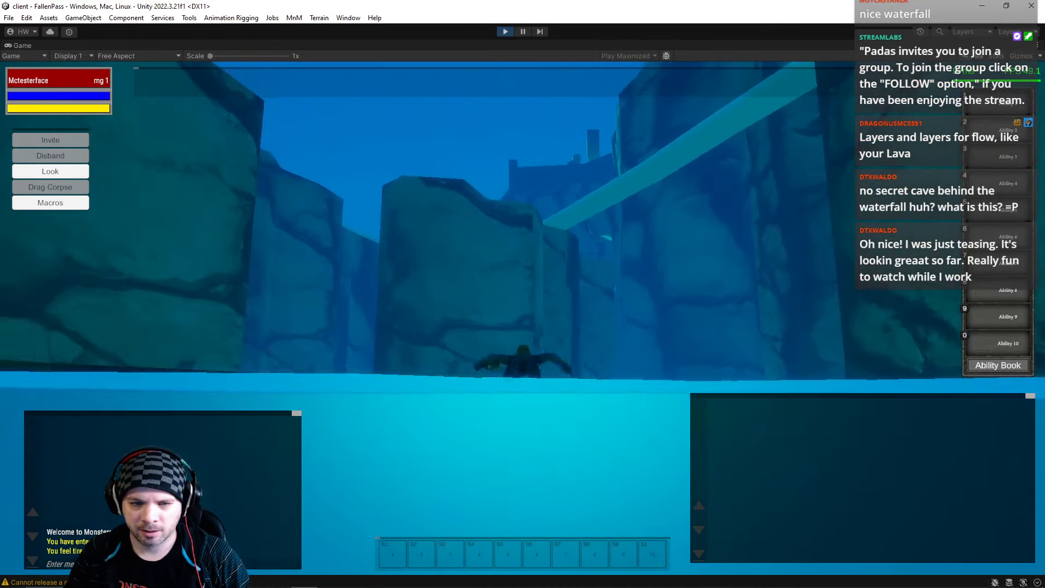
{"action": "key", "text": "space"}
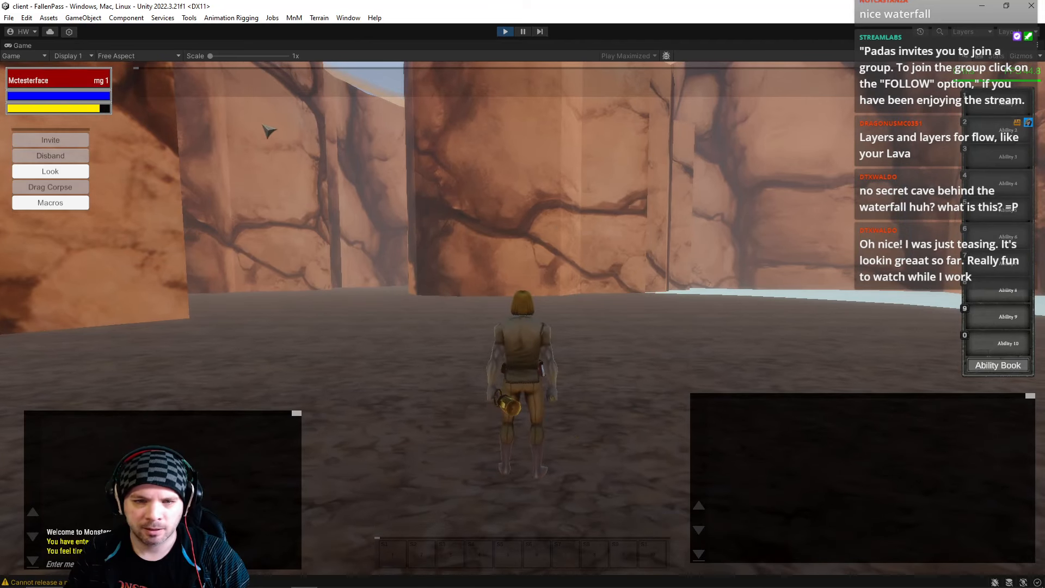
Stop Play mode and reopen the recent FallenPass scene.
{"action": "left_click", "coordinate": [506, 33]}
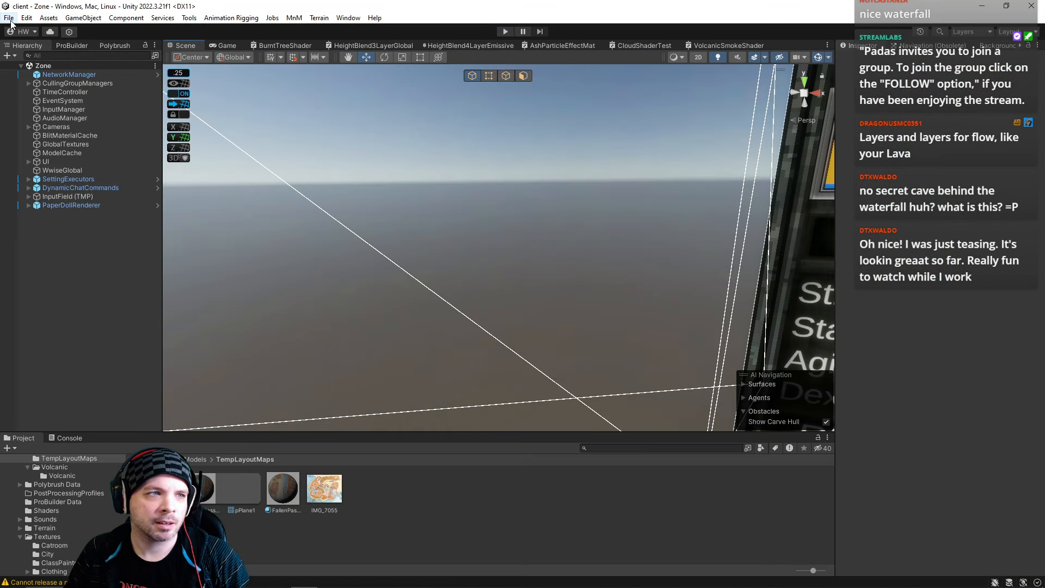
{"action": "left_click", "coordinate": [11, 20]}
{"action": "mouse_move", "coordinate": [31, 55]}
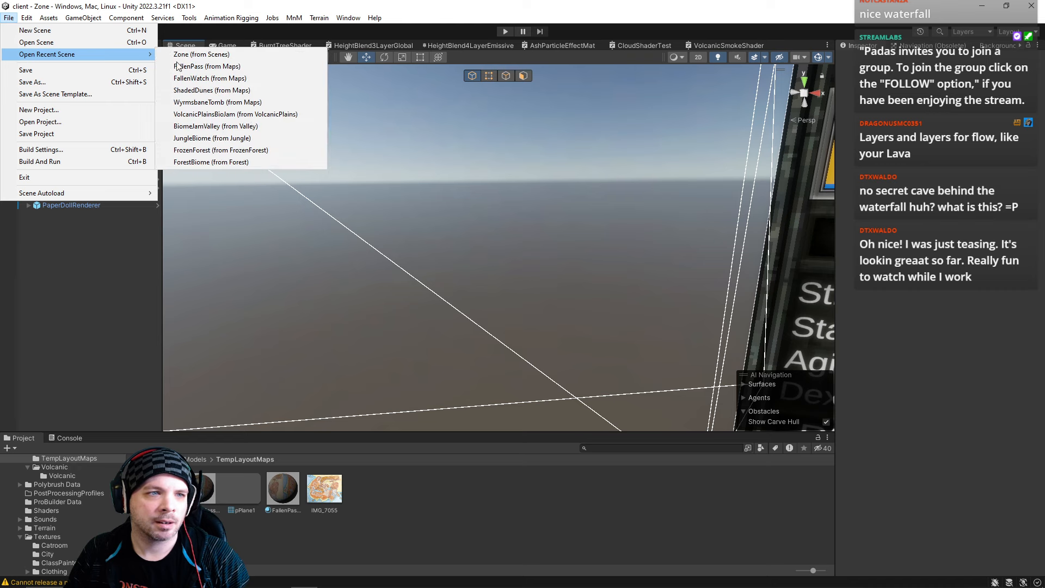
{"action": "left_click", "coordinate": [205, 68]}
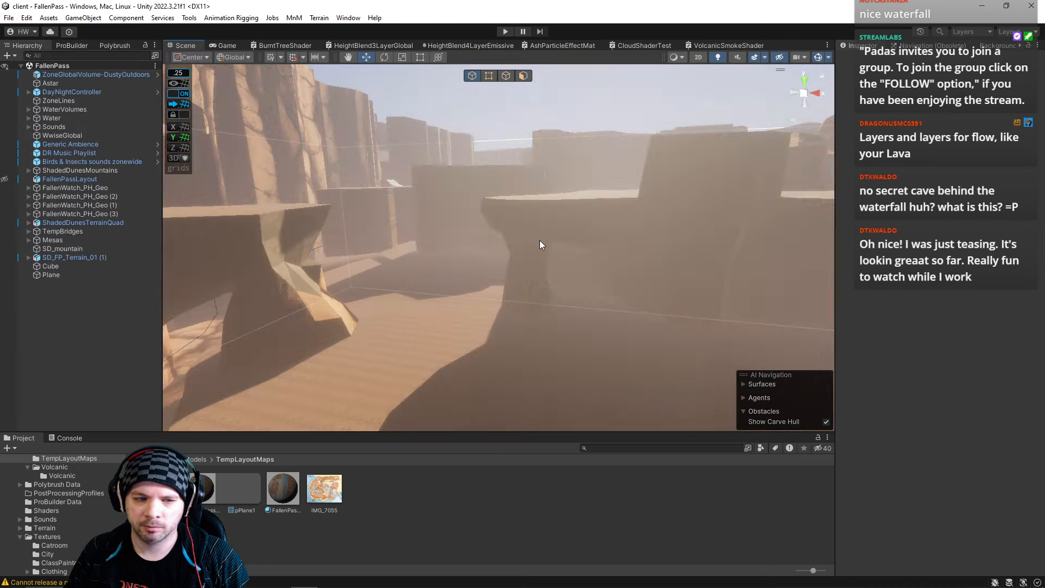
Select the first Box Volume in WaterVolumes and edit its Y position against the lake and river surface.
{"action": "right_click_drag", "start_coordinate": [540, 240], "coordinate": [197, 289]}
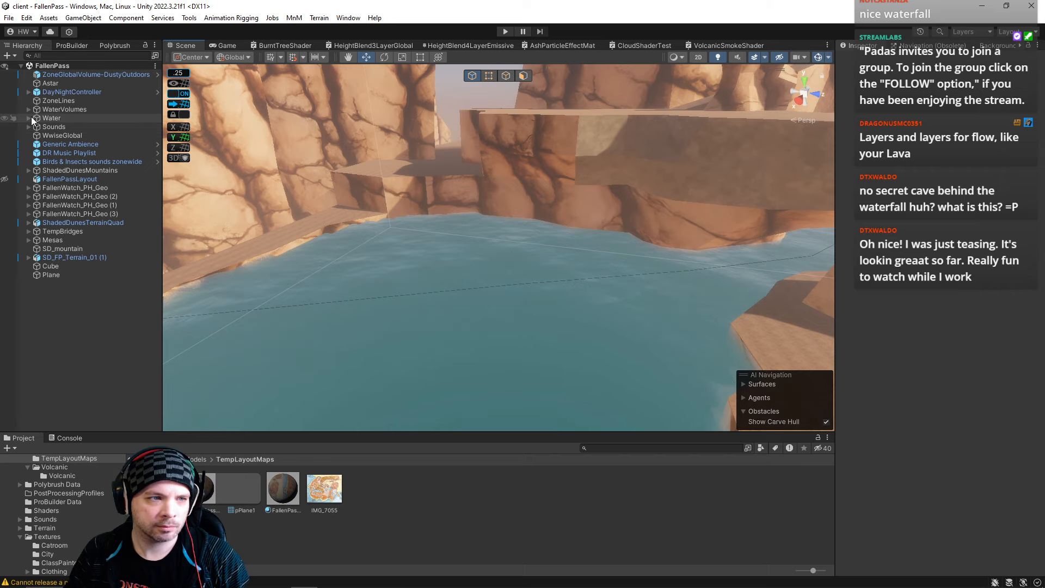
{"action": "left_click", "coordinate": [29, 118]}
{"action": "left_click", "coordinate": [29, 109]}
{"action": "left_click", "coordinate": [60, 118]}
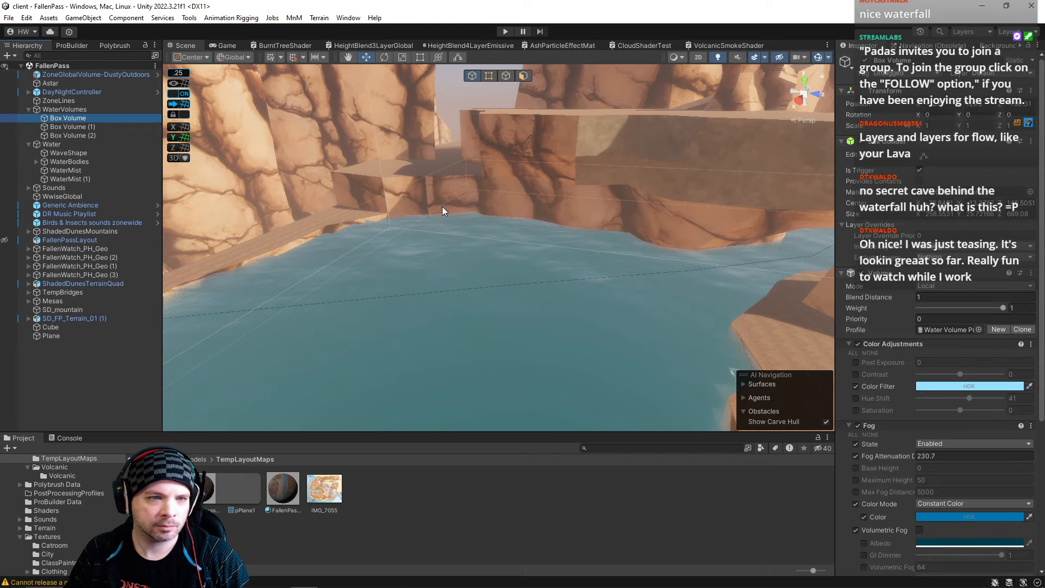
{"action": "right_click_drag", "start_coordinate": [442, 207], "coordinate": [726, 156]}
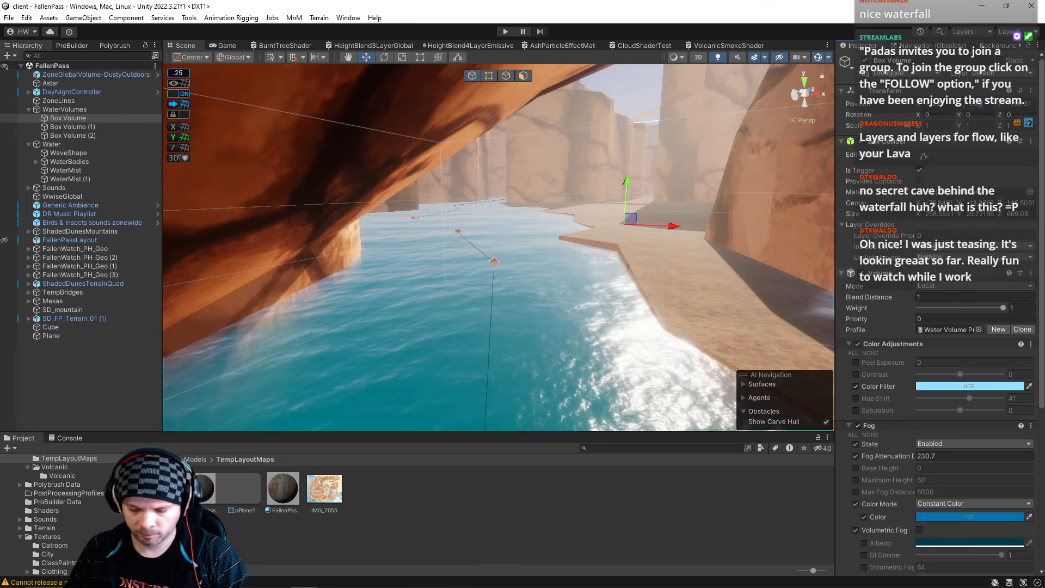
{"action": "key", "text": "BackSpace"}
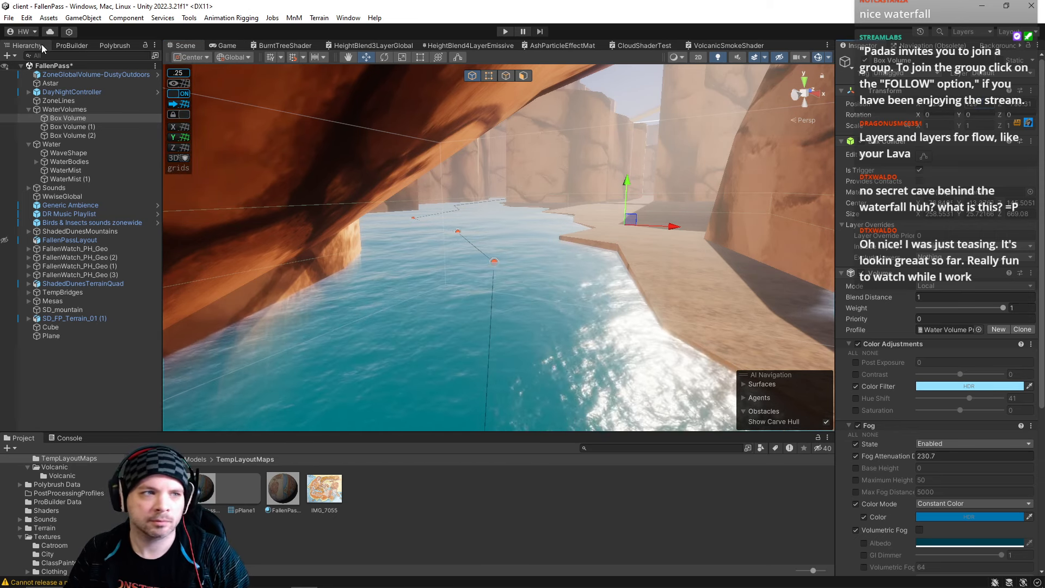
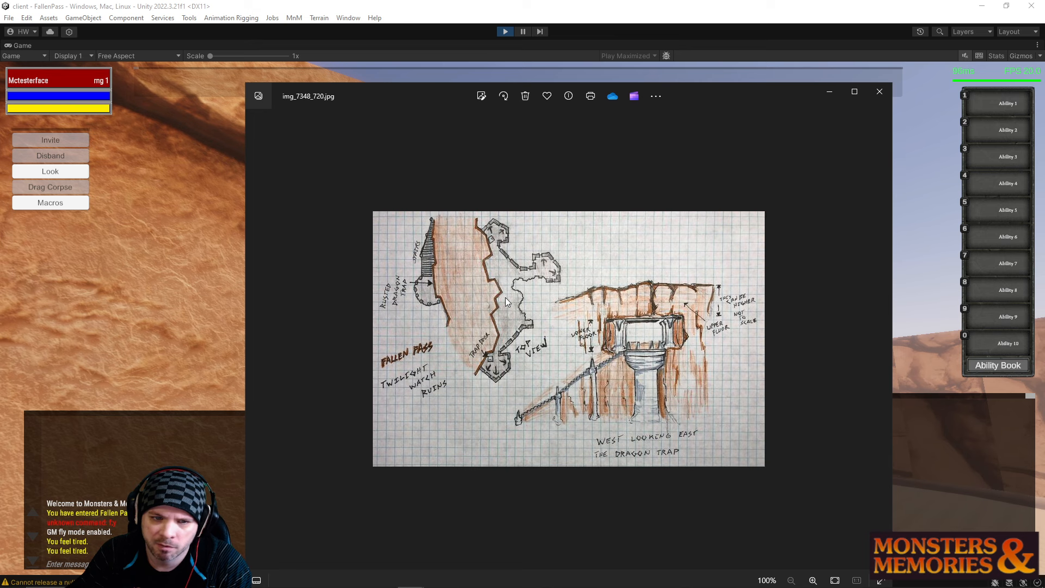
Move the Twilight Watch Ruins sketch off the game view and fly the character around the canyon cliffs to examine them.
{"action": "left_click_drag", "start_coordinate": [775, 91], "coordinate": [1044, 109]}
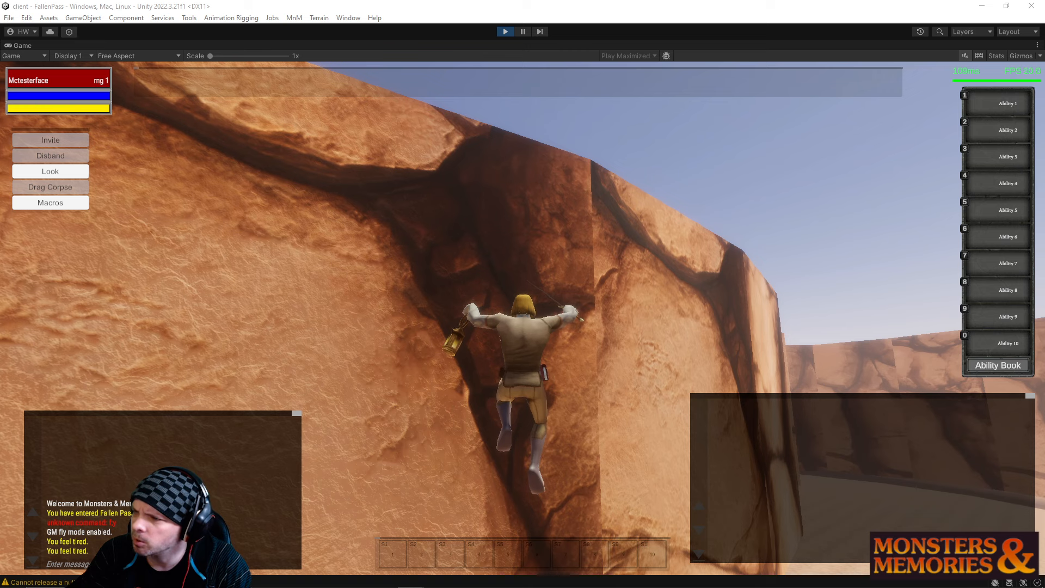
{"action": "mouse_move", "coordinate": [279, 584]}
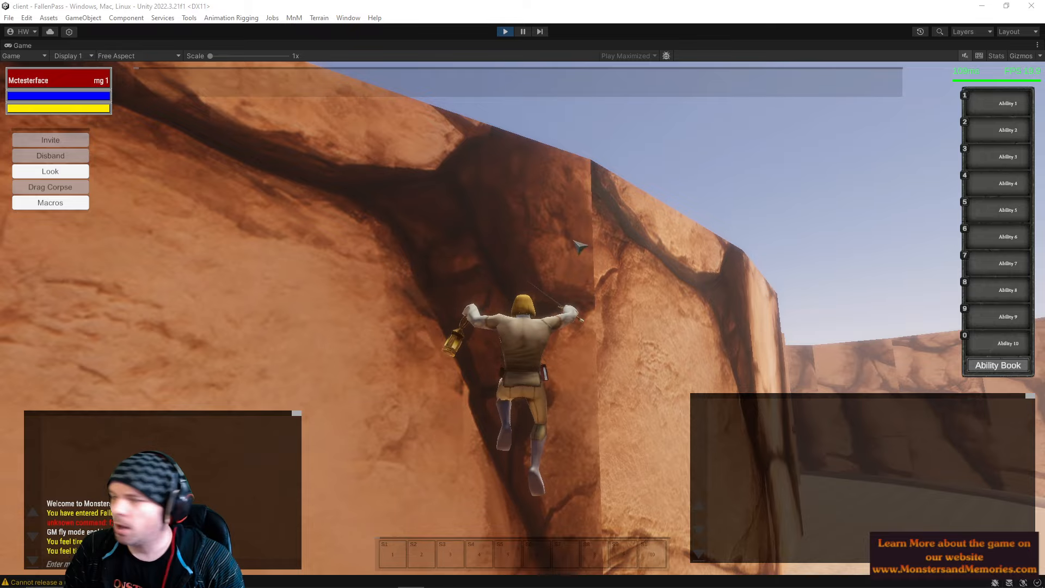
{"action": "right_click_drag", "start_coordinate": [436, 272], "coordinate": [451, 357]}
{"action": "scroll", "coordinate": [436, 271], "scroll_direction": "up", "scroll_amount": 5}
{"action": "key", "text": "w"}
{"action": "scroll", "coordinate": [523, 313], "scroll_direction": "down", "scroll_amount": 5}
{"action": "key", "text": "d"}
{"action": "key", "text": "w"}
{"action": "key", "text": "space"}
{"action": "scroll", "coordinate": [523, 313], "scroll_direction": "up", "scroll_amount": 5}
{"action": "scroll", "coordinate": [522, 313], "scroll_direction": "down", "scroll_amount": 5}
End the in-game test and load the FallenPass scene from the recent scenes.
{"action": "left_click", "coordinate": [505, 31]}
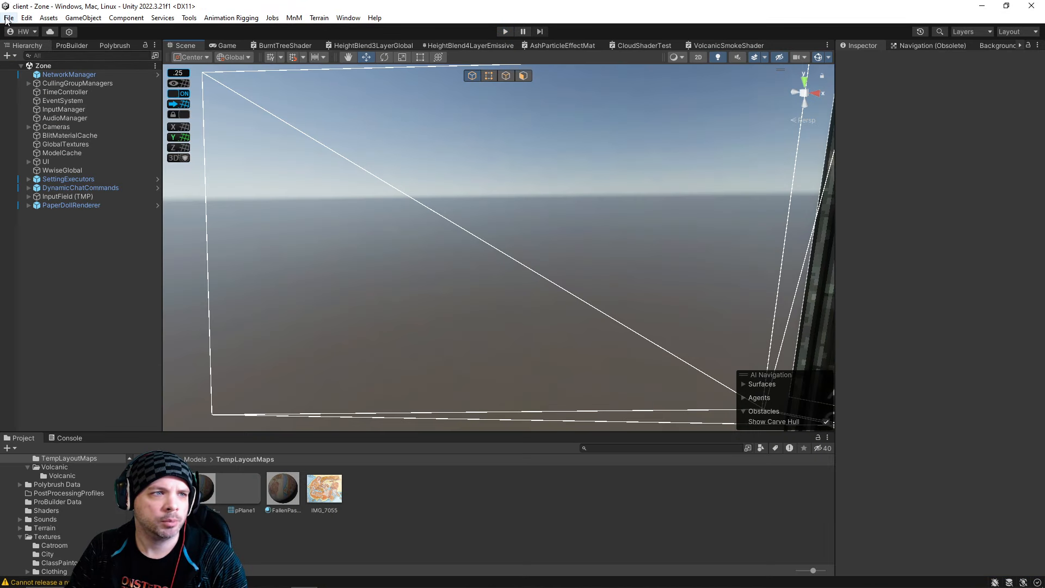
{"action": "left_click", "coordinate": [8, 17]}
{"action": "mouse_move", "coordinate": [73, 55]}
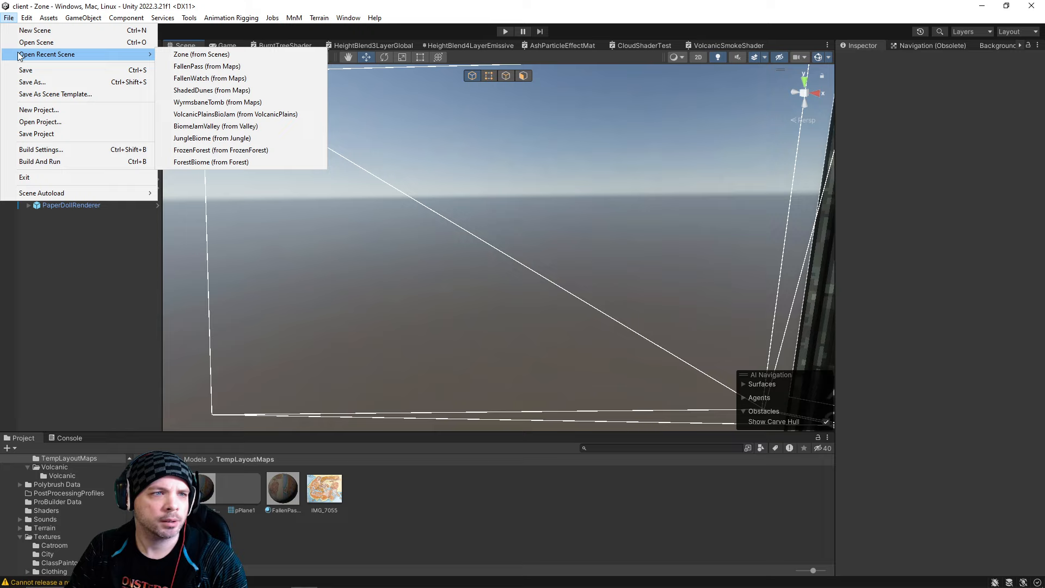
{"action": "left_click", "coordinate": [197, 68]}
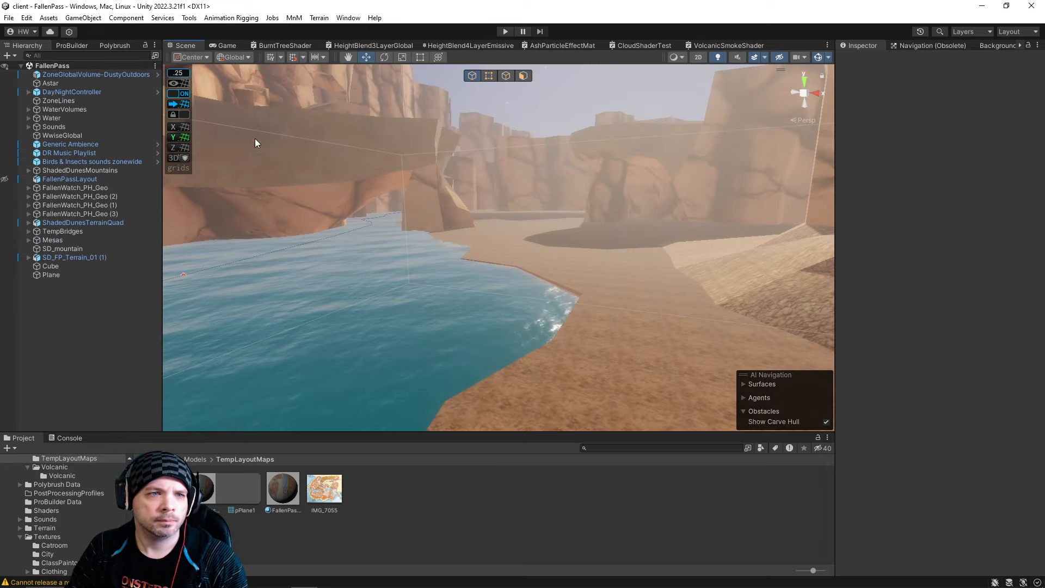
Generate the FallenPassCache startup cache for the Astar object's Recast Graph.
{"action": "right_click_drag", "start_coordinate": [419, 204], "coordinate": [544, 252]}
{"action": "left_click", "coordinate": [545, 252]}
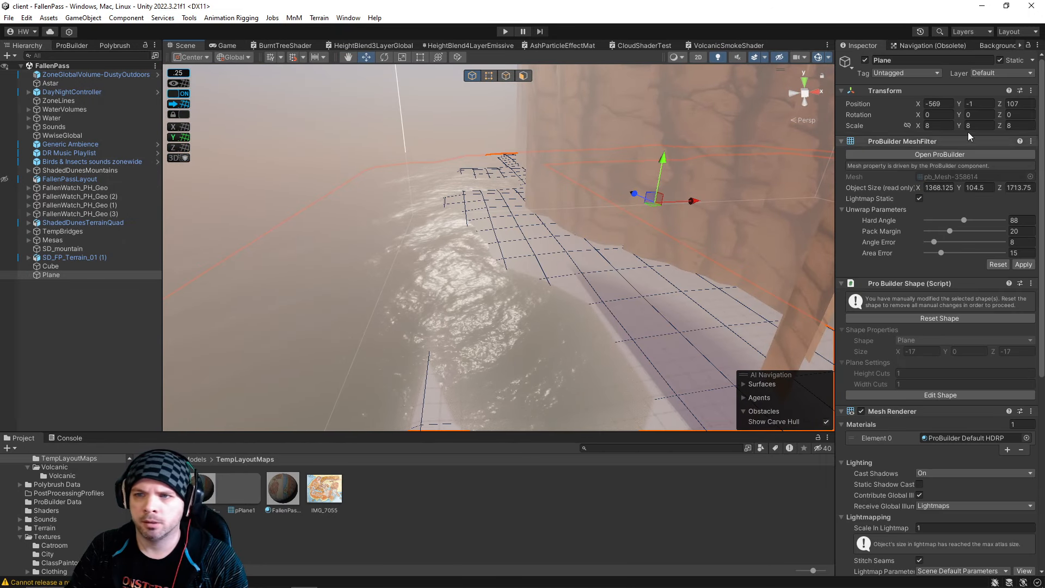
{"action": "left_click", "coordinate": [50, 83]}
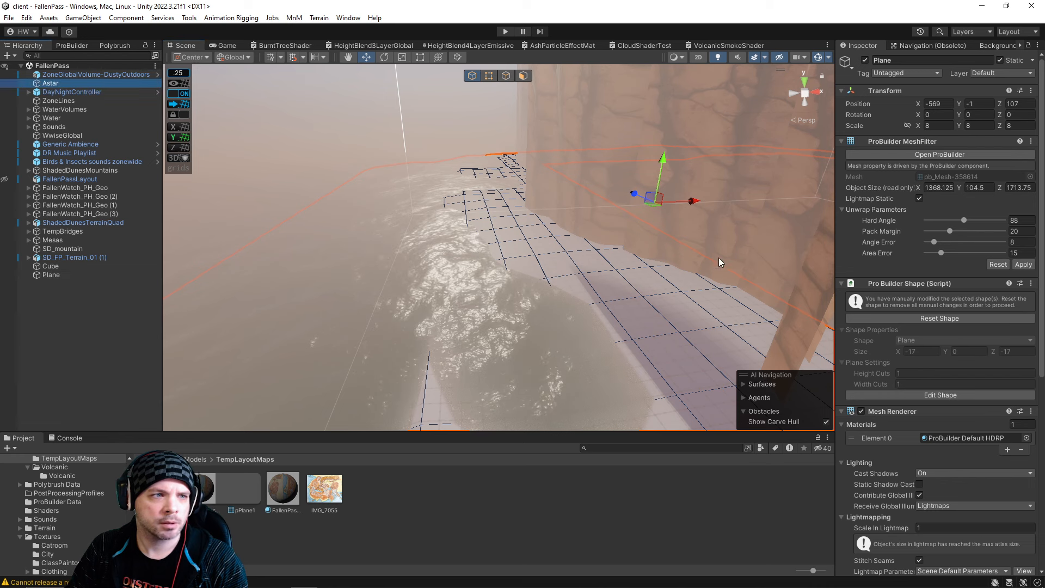
{"action": "scroll", "coordinate": [903, 245], "scroll_direction": "down", "scroll_amount": 3}
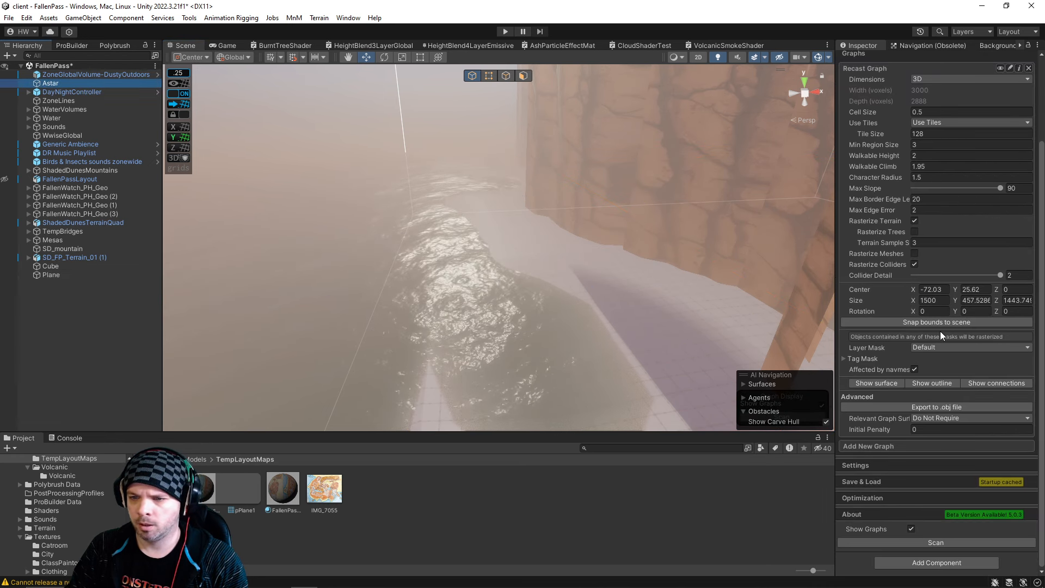
{"action": "left_click", "coordinate": [859, 482]}
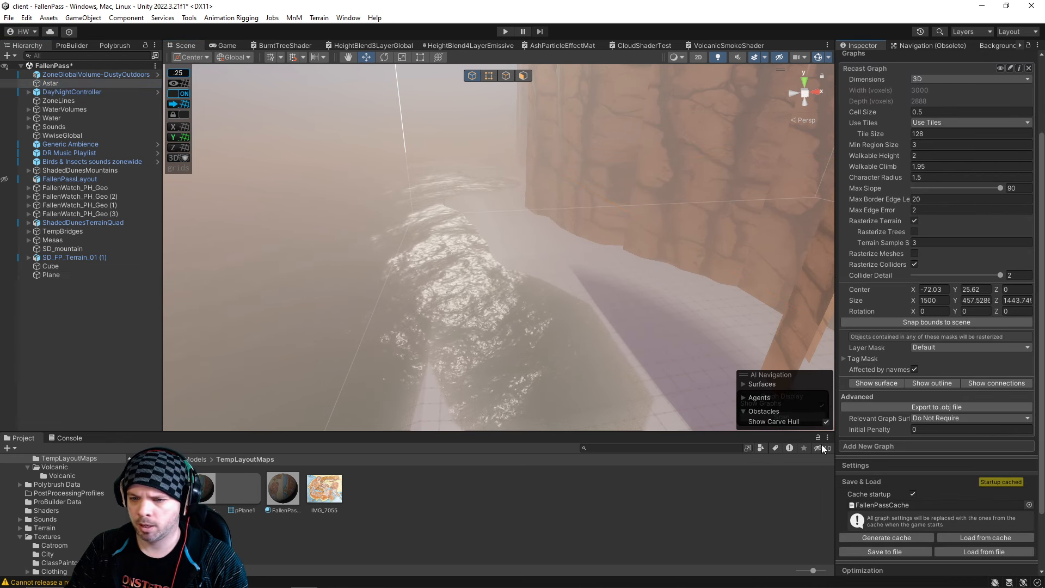
{"action": "left_click", "coordinate": [869, 536]}
{"action": "left_click", "coordinate": [550, 323]}
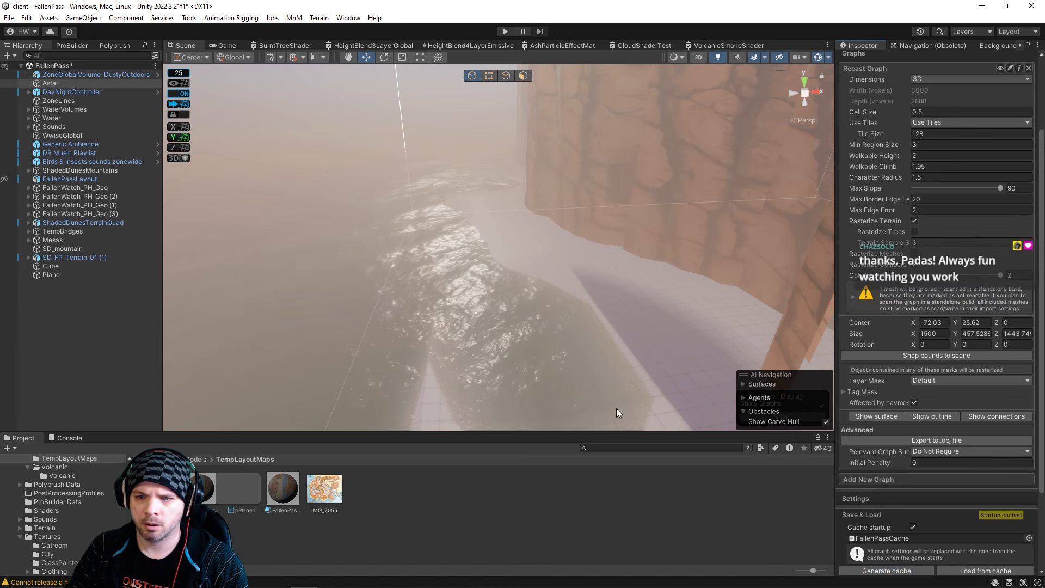
Show the Recast Graph's surface to check its coverage of the canyon and bridges, and save the FallenPass scene.
{"action": "scroll", "coordinate": [901, 422], "scroll_direction": "down", "scroll_amount": 4}
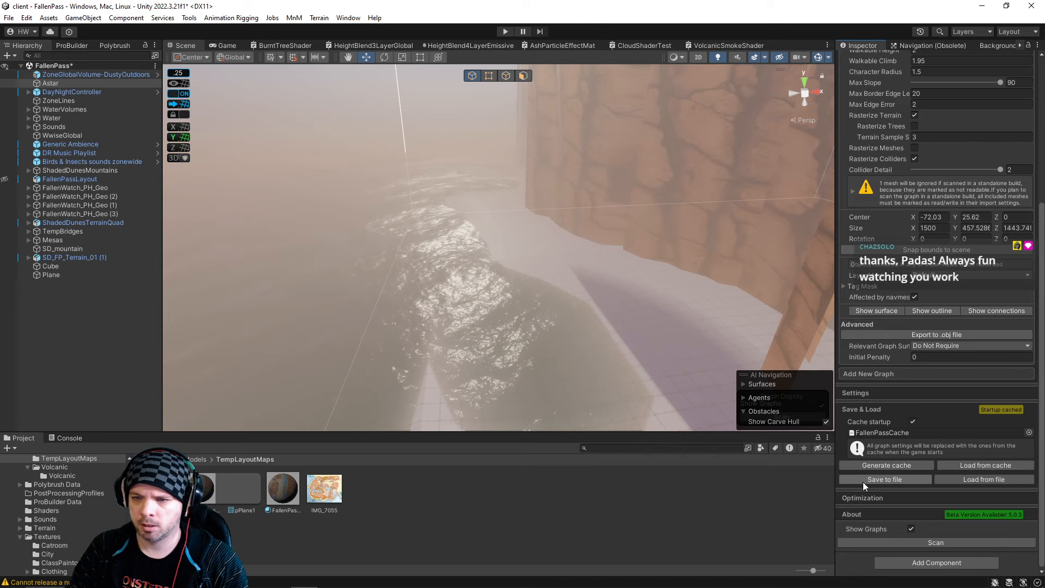
{"action": "left_click", "coordinate": [874, 311]}
{"action": "right_click_drag", "start_coordinate": [723, 318], "coordinate": [828, 305]}
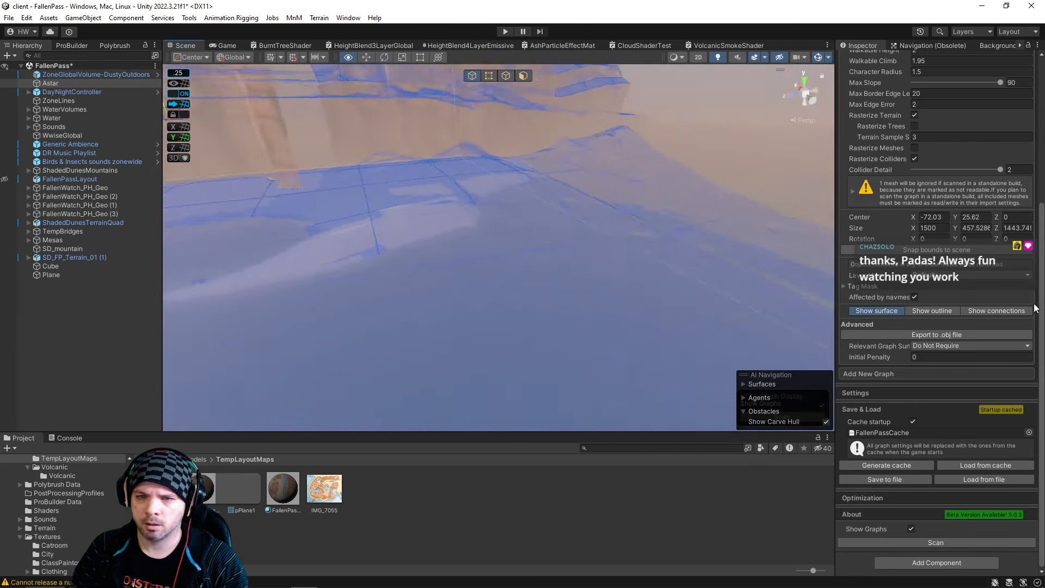
{"action": "right_click_drag", "start_coordinate": [1035, 308], "coordinate": [237, 275]}
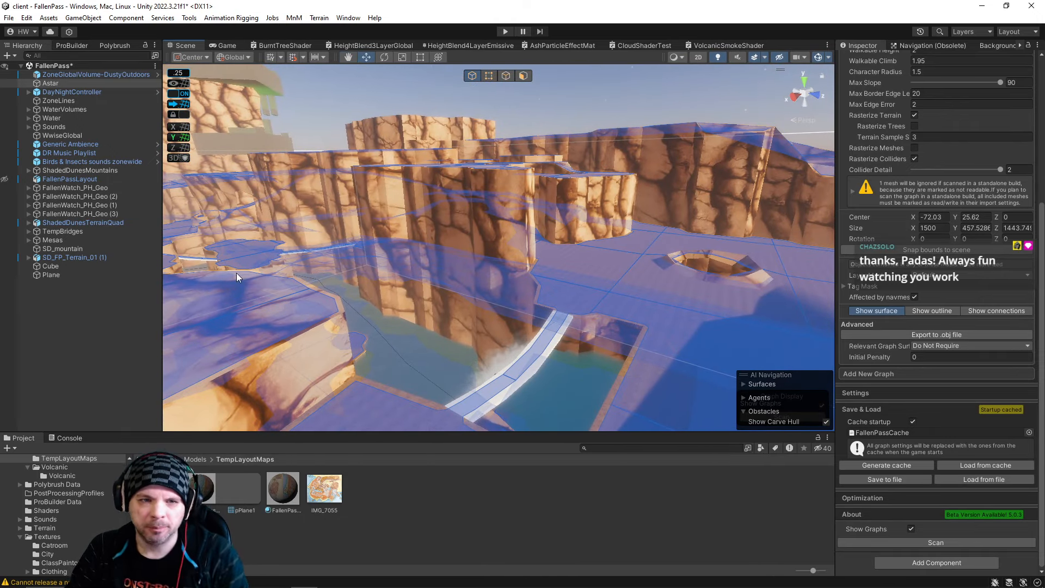
{"action": "left_click", "coordinate": [9, 17]}
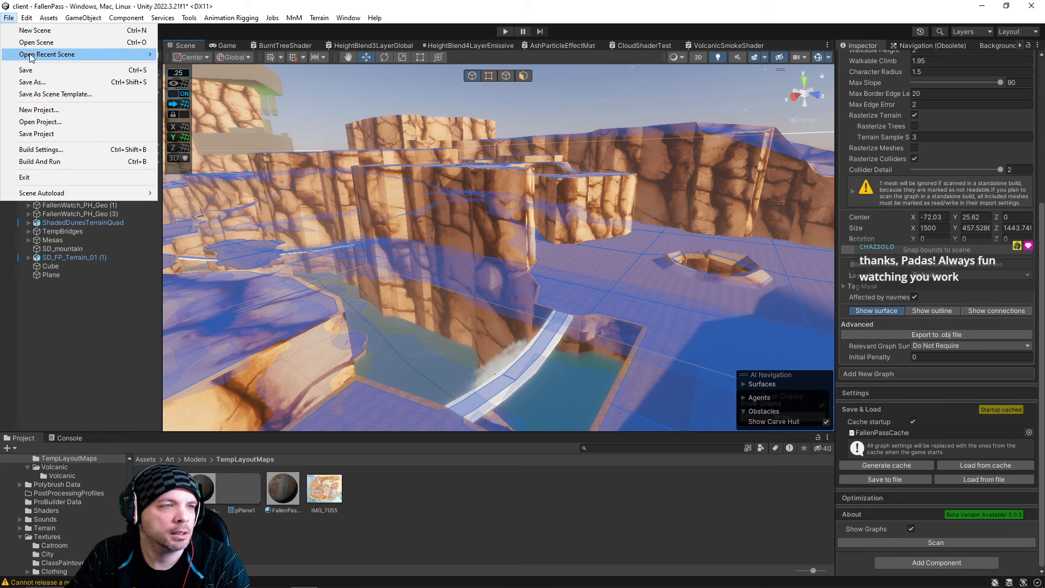
{"action": "left_click", "coordinate": [33, 70]}
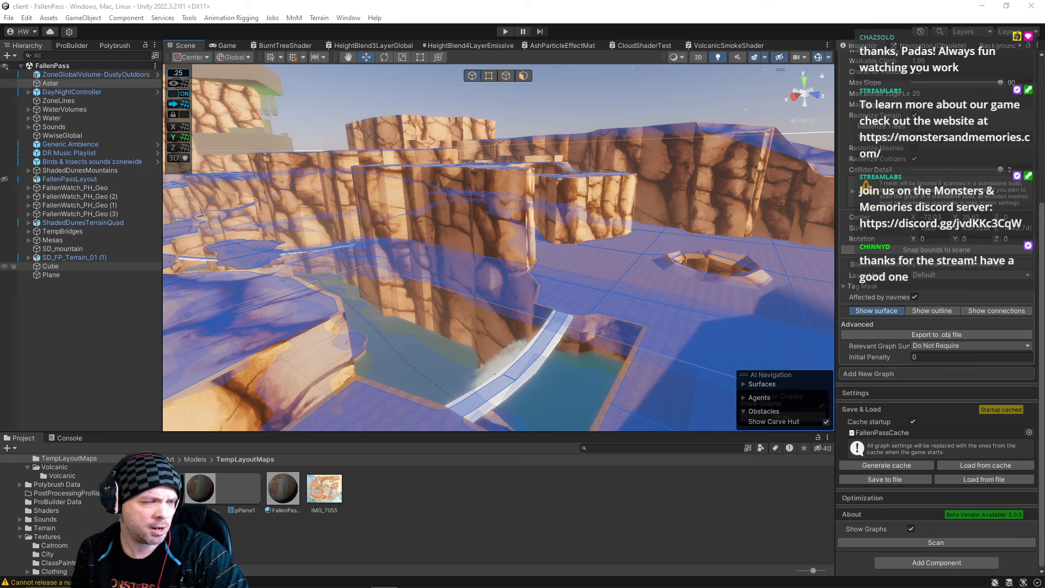
{"action": "mouse_move", "coordinate": [276, 587]}
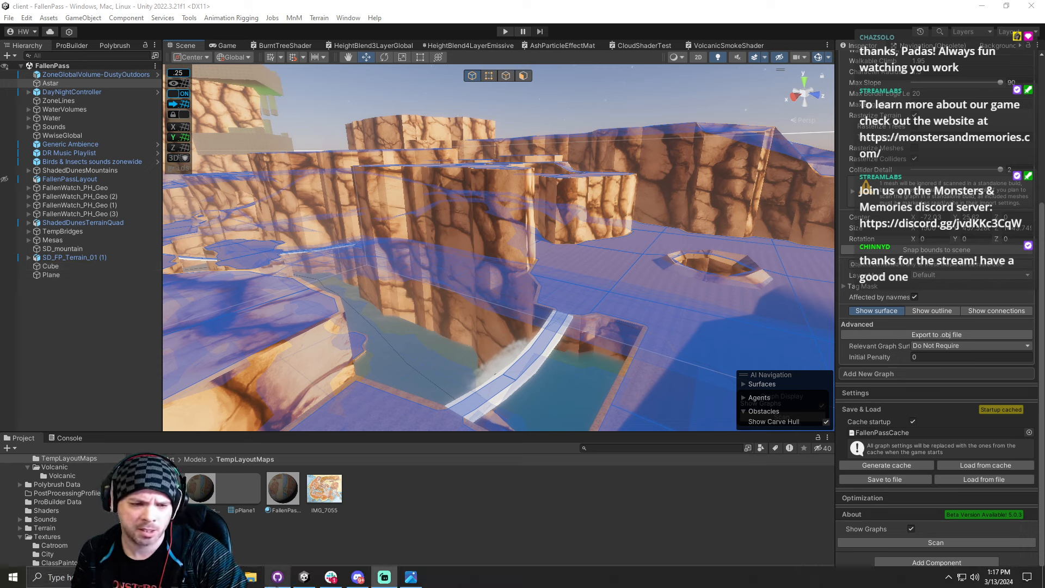